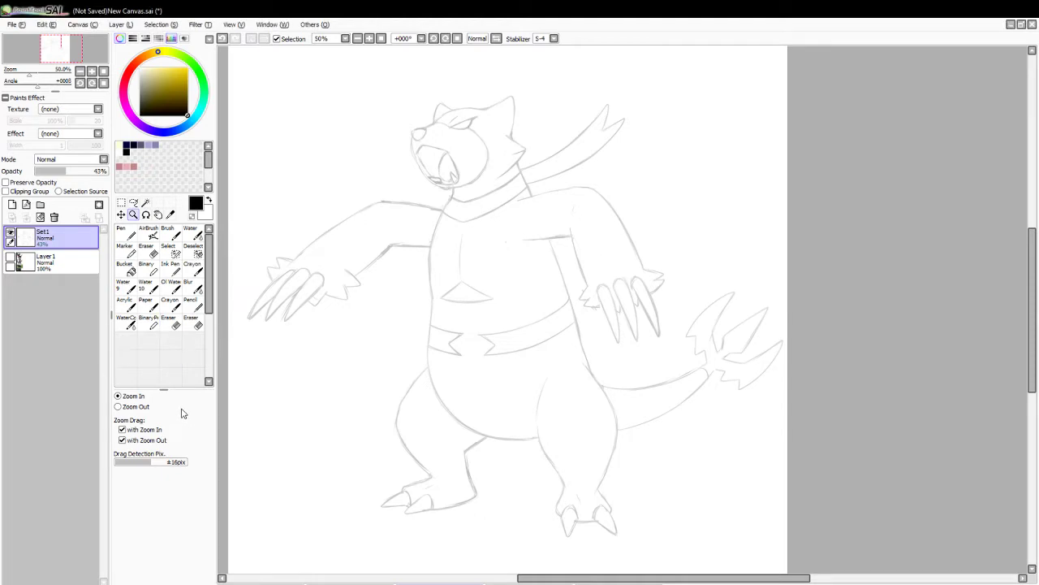
- Add a new layer above the sketch, ink the nose outline in black with the Pen, and set the pen size to 8
click(12, 204)
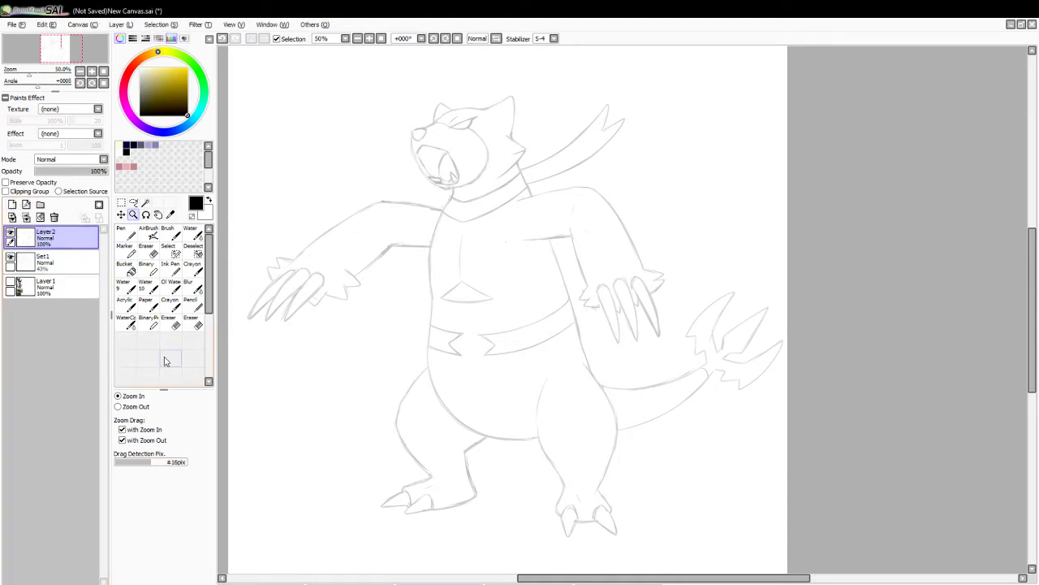
click(438, 112)
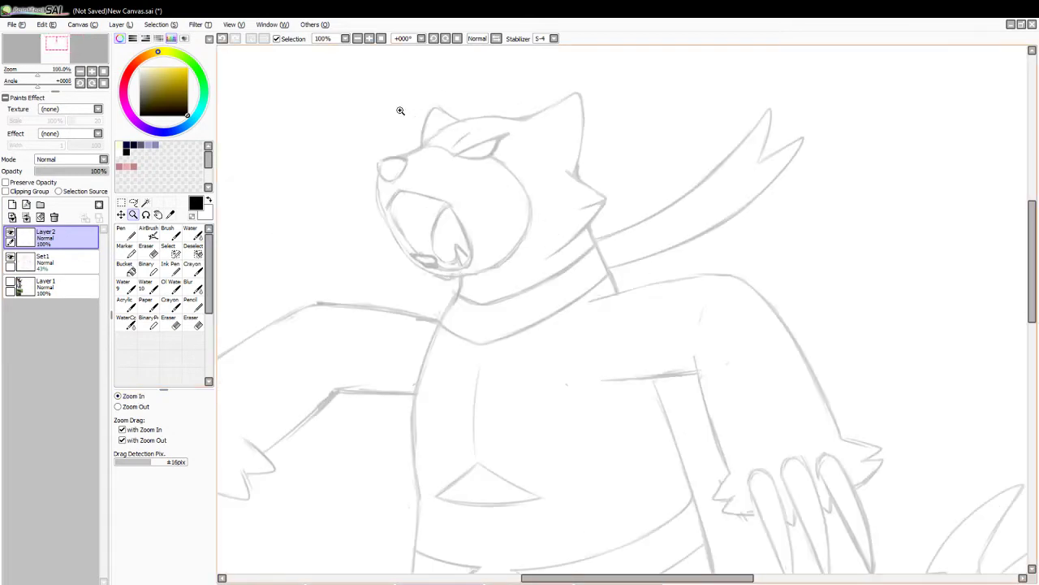
click(129, 234)
mouse_move(382, 162)
mouse_down()
mouse_move(398, 180)
mouse_move(407, 159)
mouse_move(382, 166)
mouse_up()
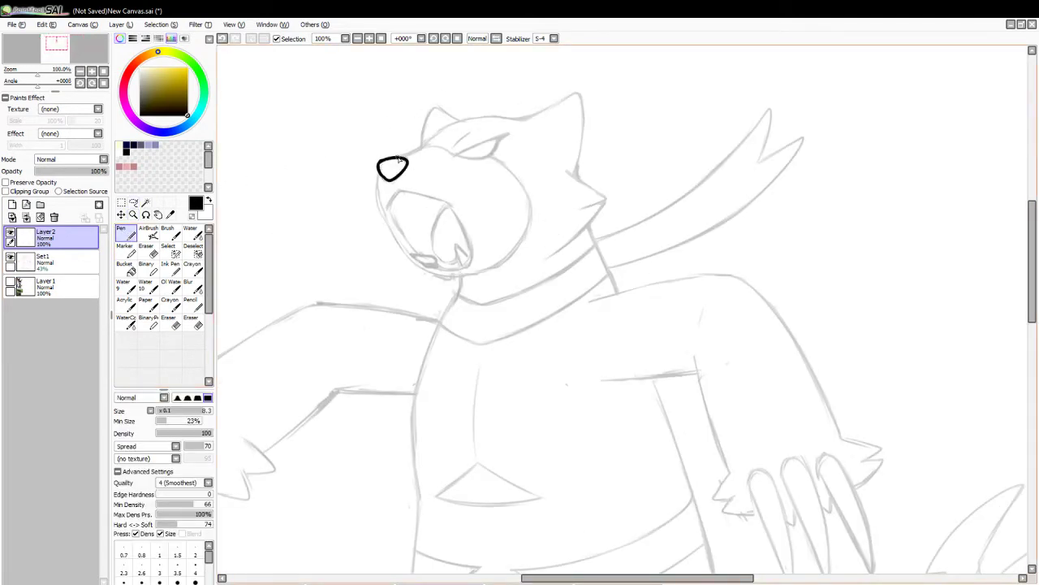
drag(169, 411, 201, 412)
mouse_move(380, 172)
mouse_down()
mouse_move(377, 208)
mouse_move(427, 272)
mouse_move(462, 282)
mouse_move(510, 248)
mouse_up()
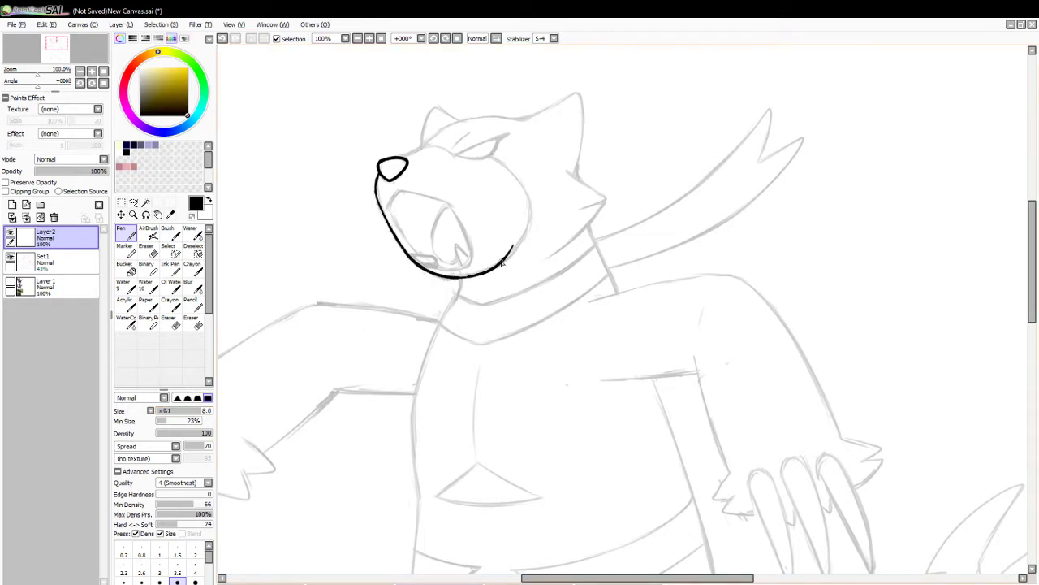
key(ctrl+z)
drag(471, 276, 517, 244)
key(ctrl+z)
key(ctrl+z)
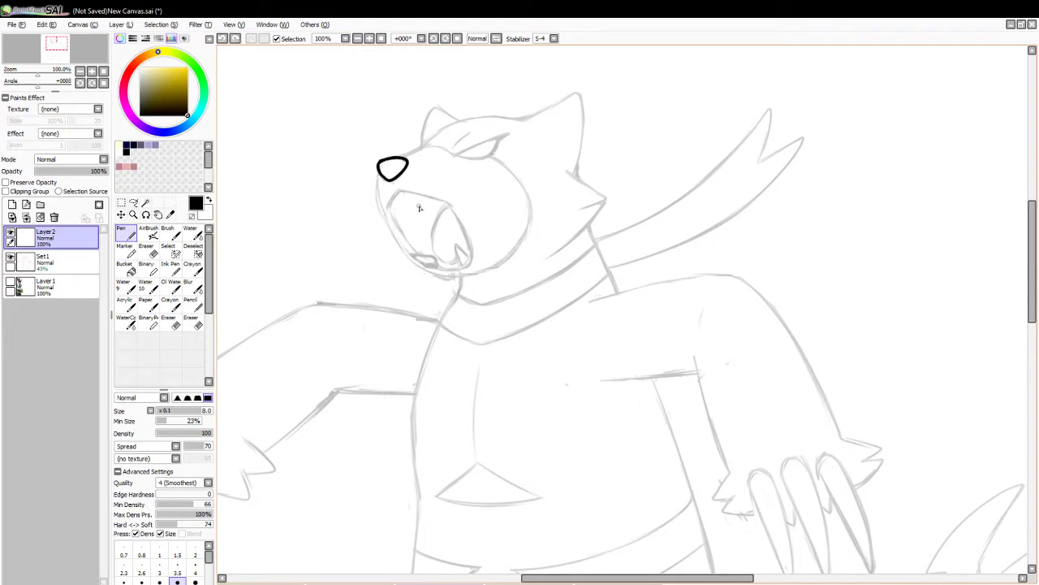
- Ink the angry eye, with its slanted upper lid line and curved lower lid
drag(456, 157, 503, 135)
key(ctrl+z)
mouse_move(453, 156)
mouse_down()
mouse_move(510, 136)
mouse_move(488, 161)
mouse_move(457, 155)
mouse_move(492, 155)
mouse_up()
key(ctrl+z)
key(ctrl+y)
key(ctrl+z)
key(ctrl+y)
- Ink the near ear and the pointed cheek fur below it, including the short inner fur line
mouse_move(527, 119)
mouse_down()
mouse_move(584, 99)
mouse_move(571, 171)
mouse_move(563, 106)
mouse_move(576, 96)
mouse_move(585, 118)
mouse_move(573, 177)
mouse_move(604, 198)
mouse_move(549, 254)
mouse_up()
key(ctrl+z)
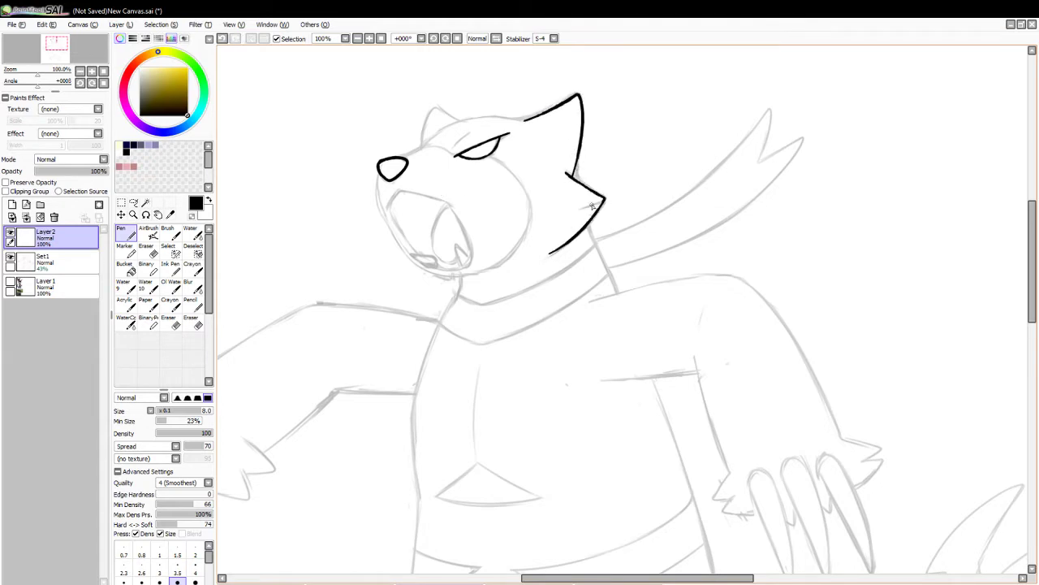
drag(604, 200, 574, 213)
- Ink the top of the head from the nose to the near ear, plus the far ear and the crease above the eye
mouse_move(404, 158)
mouse_down()
mouse_move(444, 130)
mouse_move(526, 122)
mouse_up()
key(ctrl+z)
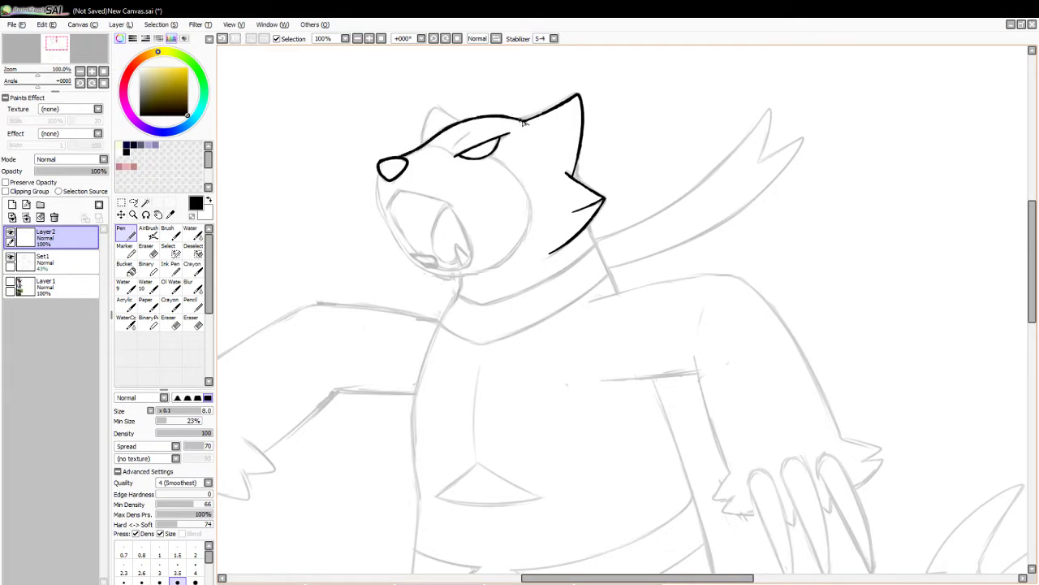
key(e)
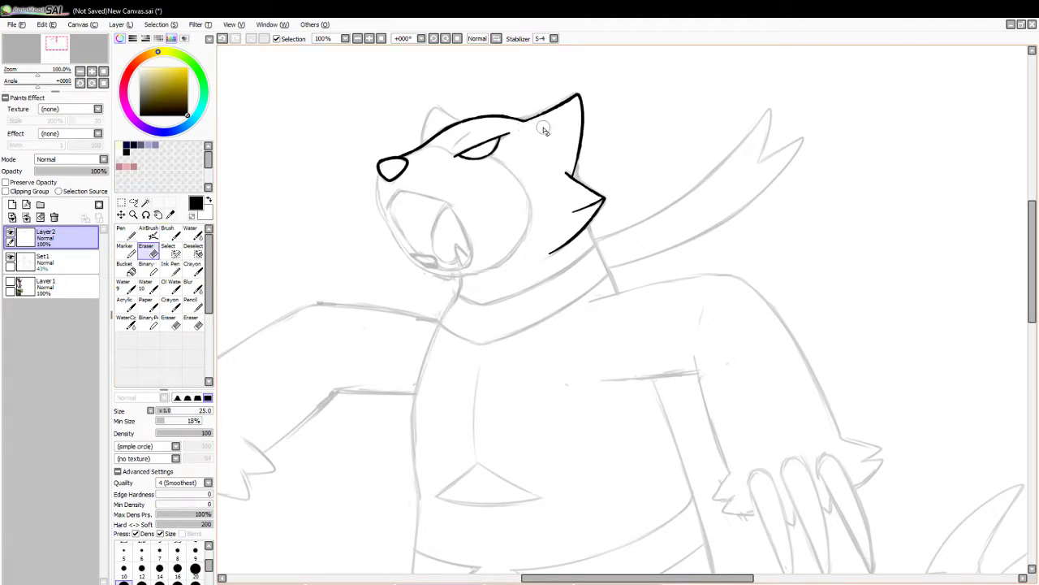
key(n)
mouse_move(459, 148)
mouse_down()
mouse_move(469, 138)
mouse_move(439, 106)
mouse_move(461, 122)
mouse_move(433, 105)
mouse_move(424, 144)
mouse_up()
key(ctrl+z)
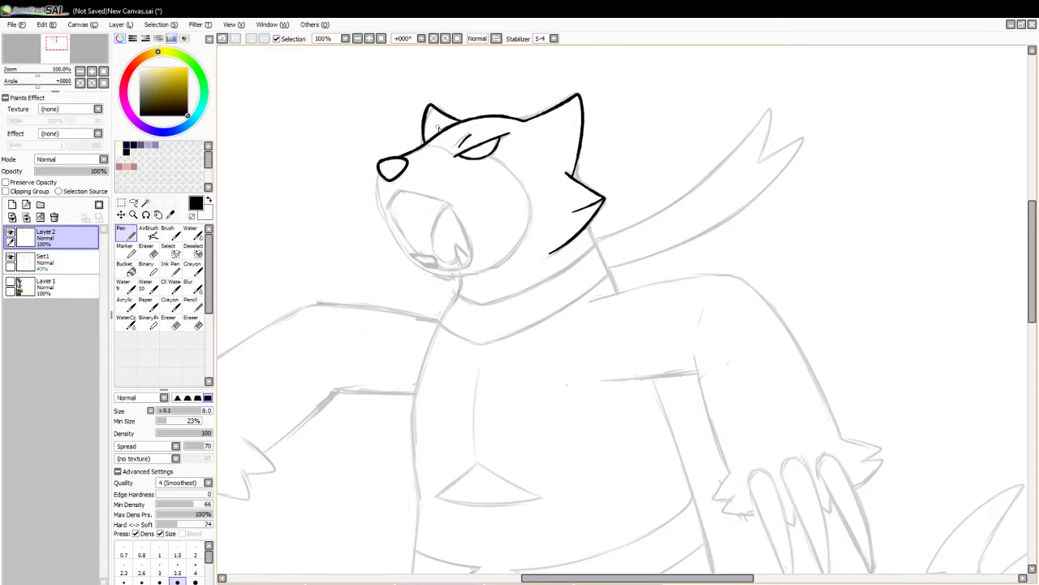
- Ink the muzzle and lower jaw from the nose around the chin to the start of the throat
drag(375, 209, 392, 236)
key(ctrl+z)
mouse_move(379, 172)
mouse_down()
mouse_move(375, 200)
mouse_move(394, 238)
mouse_move(385, 224)
mouse_move(423, 269)
mouse_move(488, 270)
mouse_move(447, 273)
mouse_move(485, 274)
mouse_move(460, 298)
mouse_up()
key(ctrl+z)
key(ctrl+z)
- Ink the upper edge and the front inner edge of the open mouth
mouse_move(387, 210)
mouse_down()
mouse_move(416, 194)
mouse_move(448, 204)
mouse_move(403, 193)
mouse_move(455, 206)
mouse_up()
key(ctrl+z)
key(ctrl+z)
drag(398, 225, 413, 250)
- Ink the back edge of the open mouth and the rear lower fang
drag(454, 209, 474, 258)
key(ctrl+z)
drag(453, 208, 474, 261)
key(ctrl+z)
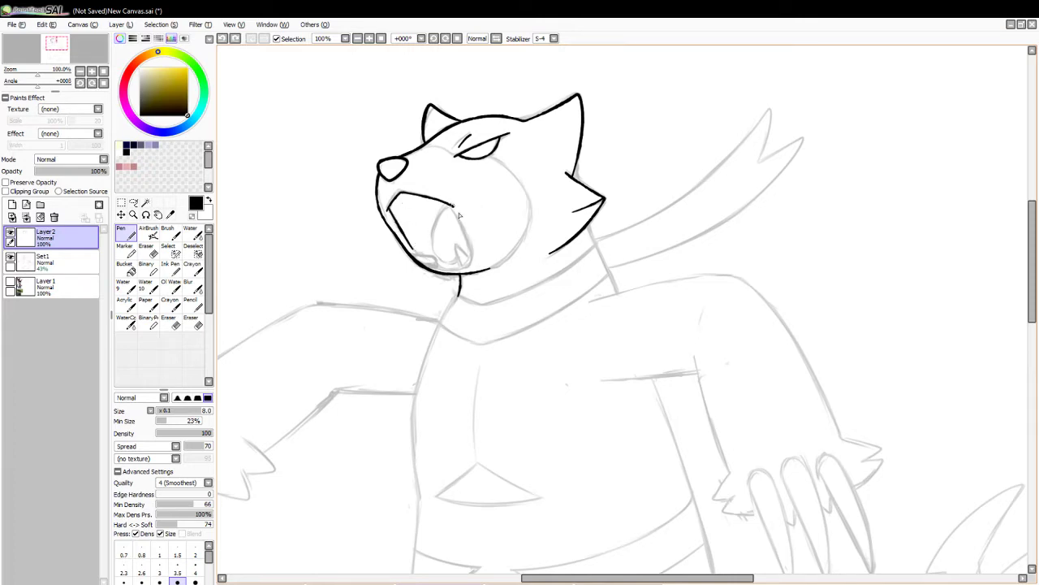
drag(451, 204, 474, 258)
key(ctrl+z)
mouse_move(451, 204)
mouse_down()
mouse_move(472, 257)
mouse_move(467, 235)
mouse_move(469, 265)
mouse_move(427, 248)
mouse_move(469, 262)
mouse_up()
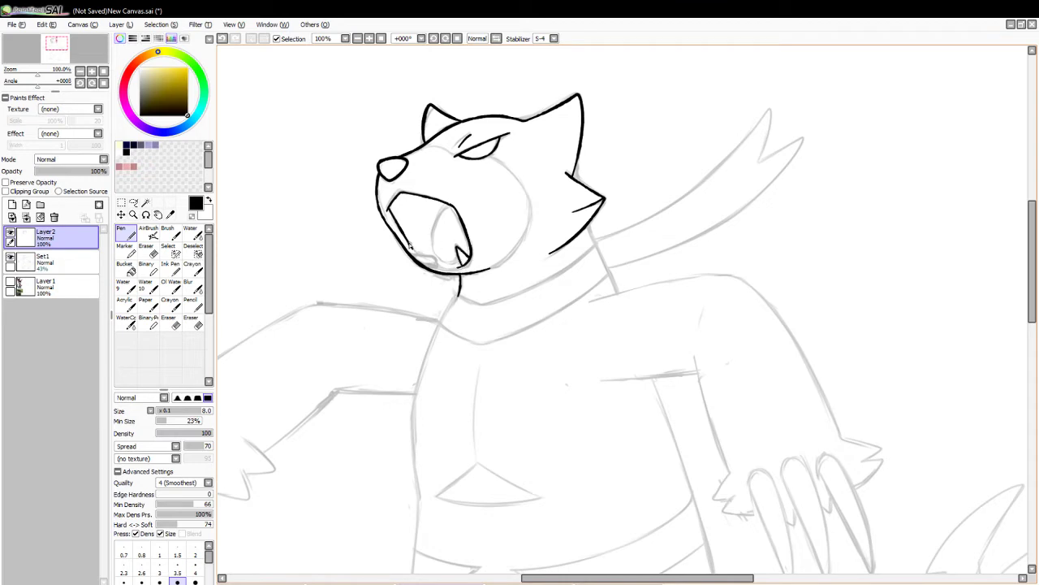
- Ink the front lower tooth and lower mouth edge, plus the curved line inside the mouth
mouse_move(408, 244)
mouse_down()
mouse_move(433, 266)
mouse_move(424, 263)
mouse_move(461, 268)
mouse_up()
key(ctrl+z)
key(ctrl+z)
key(ctrl+z)
drag(450, 207, 432, 258)
key(ctrl+z)
mouse_move(448, 205)
mouse_down()
mouse_move(434, 246)
mouse_move(461, 266)
mouse_up()
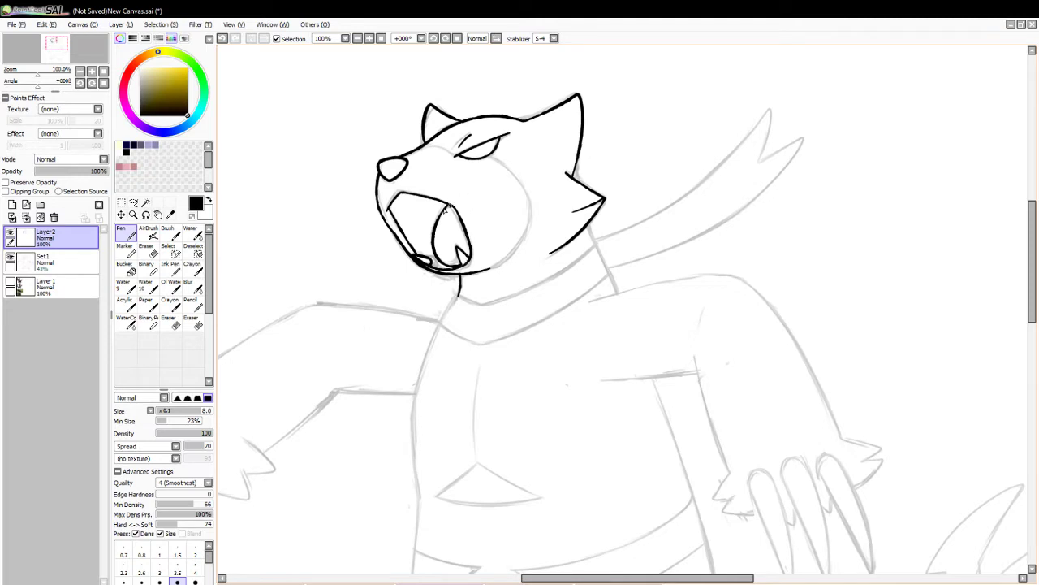
- Refine the curved line inside the mouth so it meets the mouth's upper back corner
key(ctrl+z)
drag(451, 206, 445, 211)
drag(450, 203, 462, 212)
key(ctrl+z)
key(ctrl+z)
key(ctrl+z)
drag(393, 203, 447, 202)
key(ctrl+z)
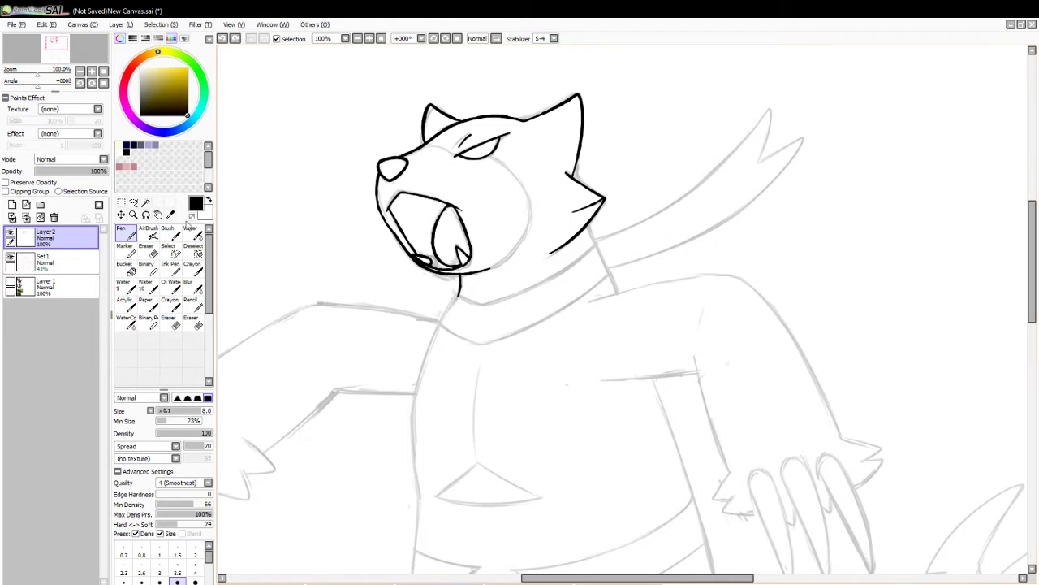
- Erase the upper edge of the mouth and re-ink it slightly higher, extending past the back corner
click(147, 248)
mouse_move(390, 210)
mouse_down()
mouse_move(404, 197)
mouse_move(400, 205)
mouse_move(456, 205)
mouse_move(445, 193)
mouse_move(464, 201)
mouse_move(466, 225)
mouse_up()
click(130, 235)
key(ctrl+z)
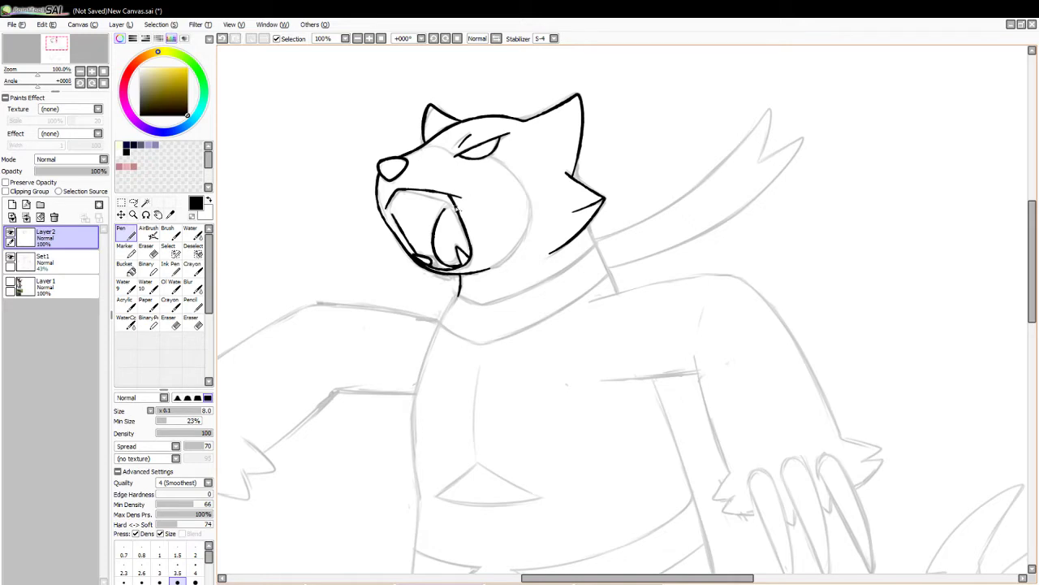
- Ink the two upper fangs and the mouth's back corner, cleaning up overlaps with the Eraser at size 2
mouse_move(387, 209)
mouse_down()
mouse_move(403, 228)
mouse_move(396, 219)
mouse_move(446, 194)
mouse_move(393, 200)
mouse_up()
key(ctrl+z)
key(ctrl+z)
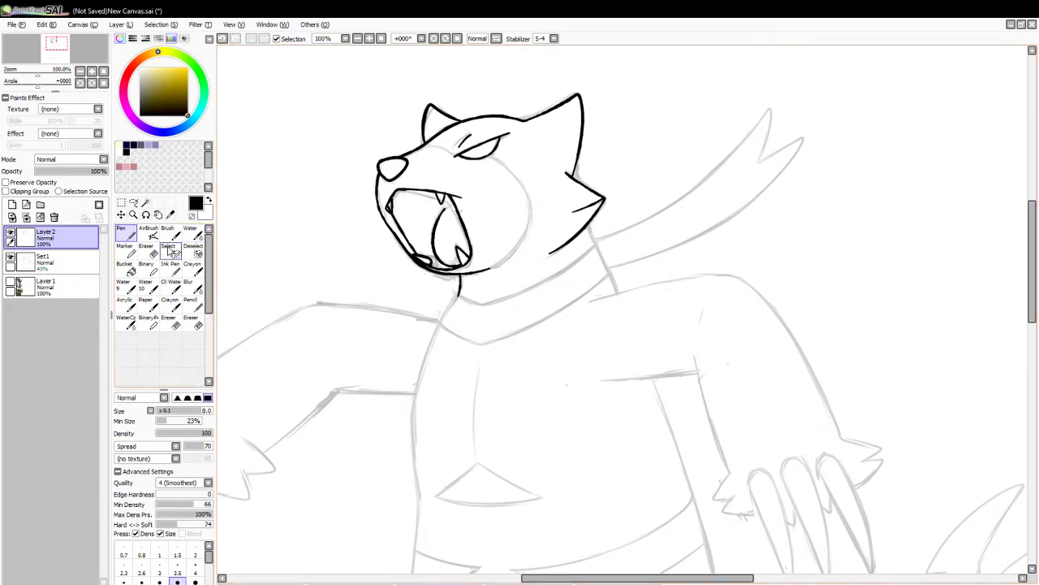
click(147, 251)
drag(162, 413, 160, 412)
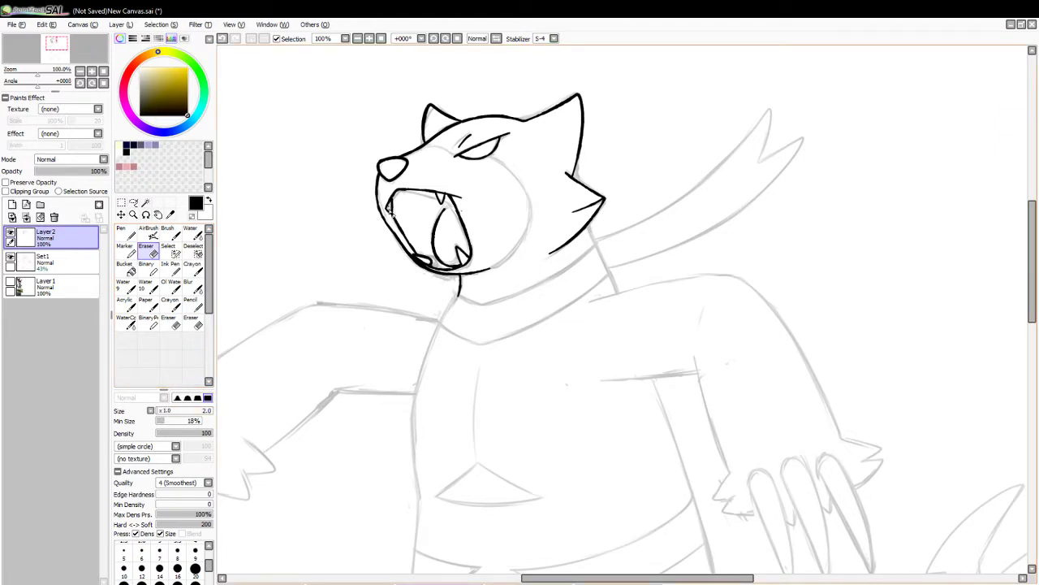
drag(446, 193, 440, 193)
click(126, 236)
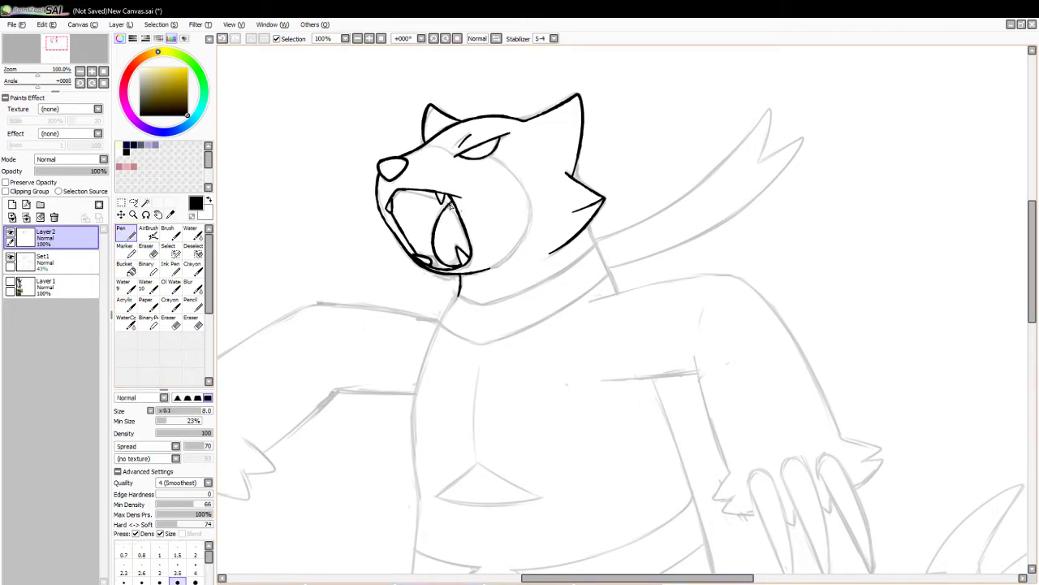
click(148, 248)
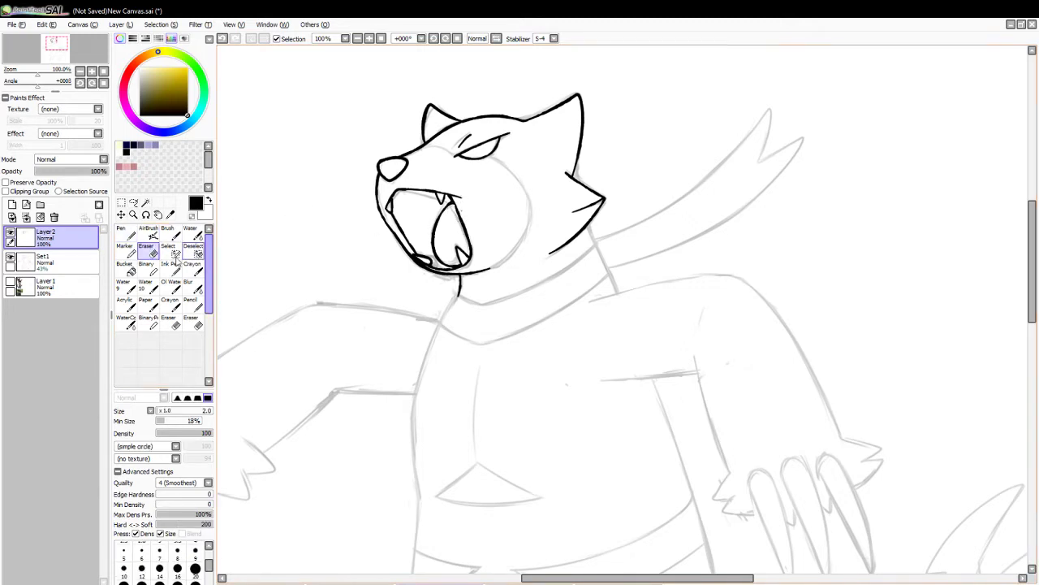
- Ink the front contour of the body from the throat down the chest to just above the belt
click(127, 236)
mouse_move(454, 301)
mouse_down()
mouse_move(407, 416)
mouse_move(422, 400)
mouse_move(425, 347)
mouse_move(413, 473)
mouse_up()
key(ctrl+z)
key(ctrl+z)
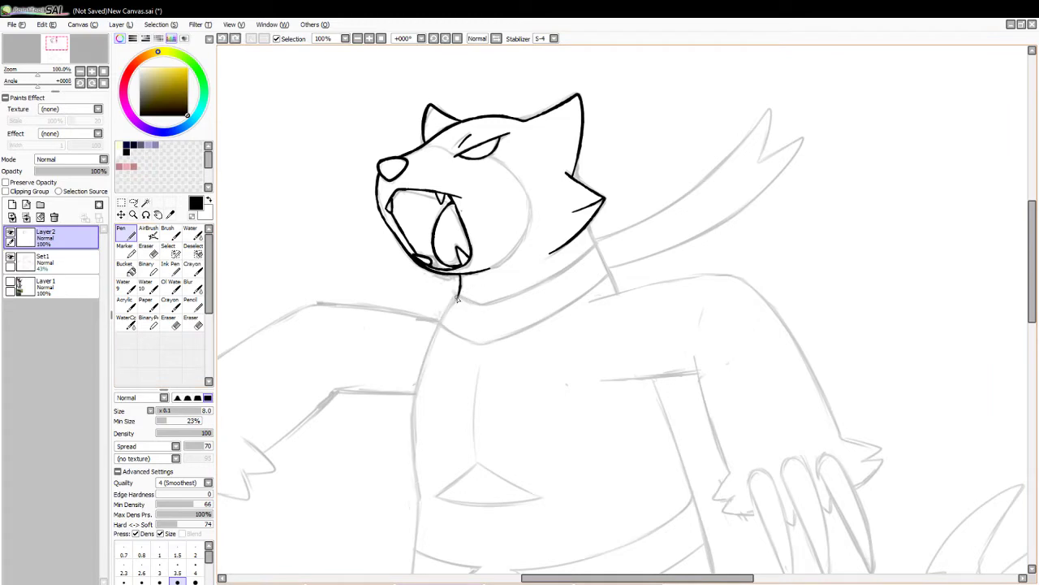
mouse_move(458, 294)
mouse_down()
mouse_move(413, 461)
mouse_move(418, 477)
mouse_move(417, 449)
mouse_move(421, 536)
mouse_up()
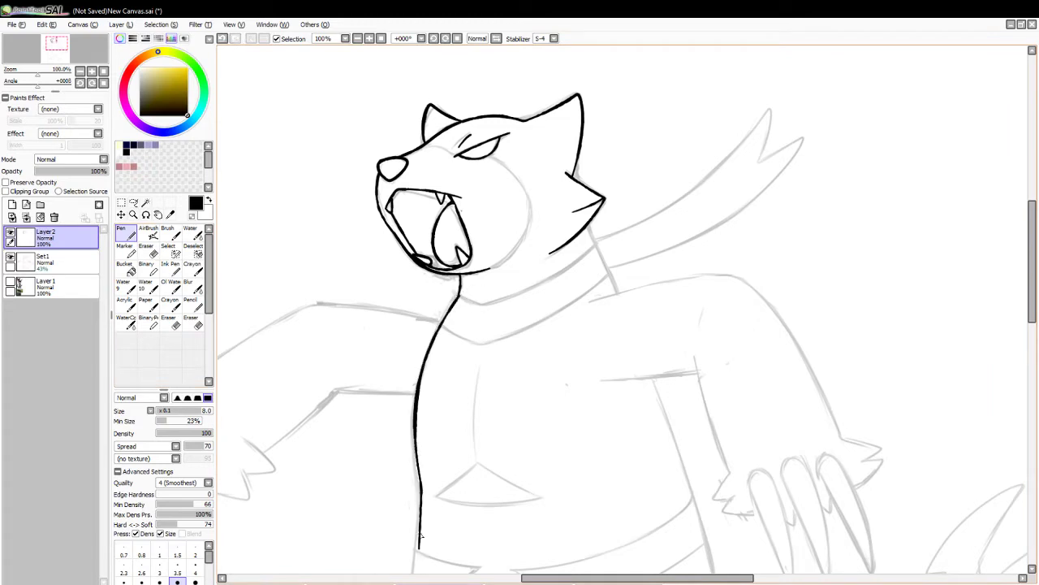
- Ink the back of the neck from the cheek fur down to the shoulder
drag(587, 230, 618, 295)
key(ctrl+z)
drag(586, 229, 617, 295)
- Erase the lower end of the chest contour below the level of the triangle marking
drag(1027, 271, 1027, 355)
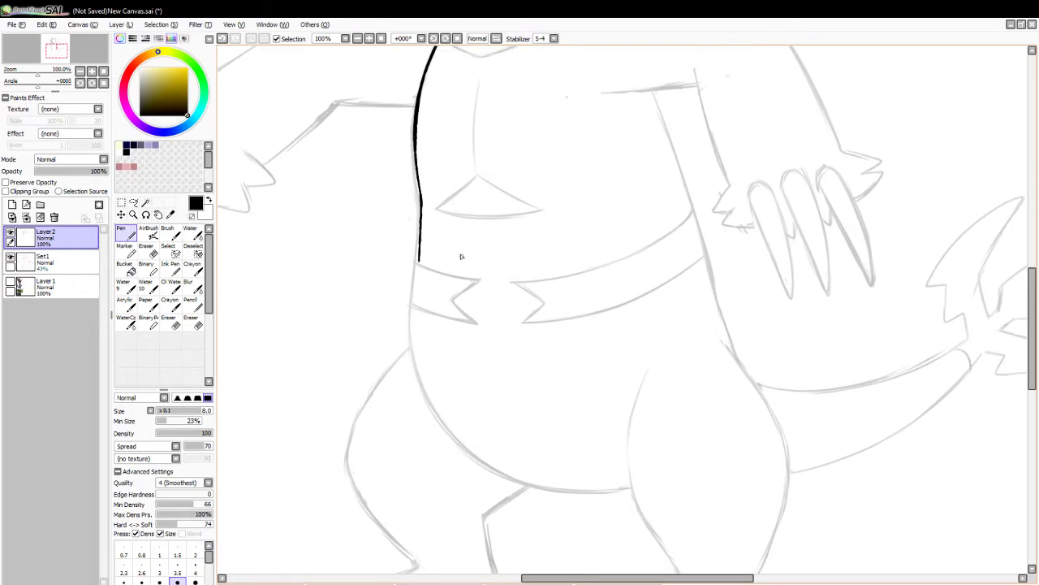
click(146, 245)
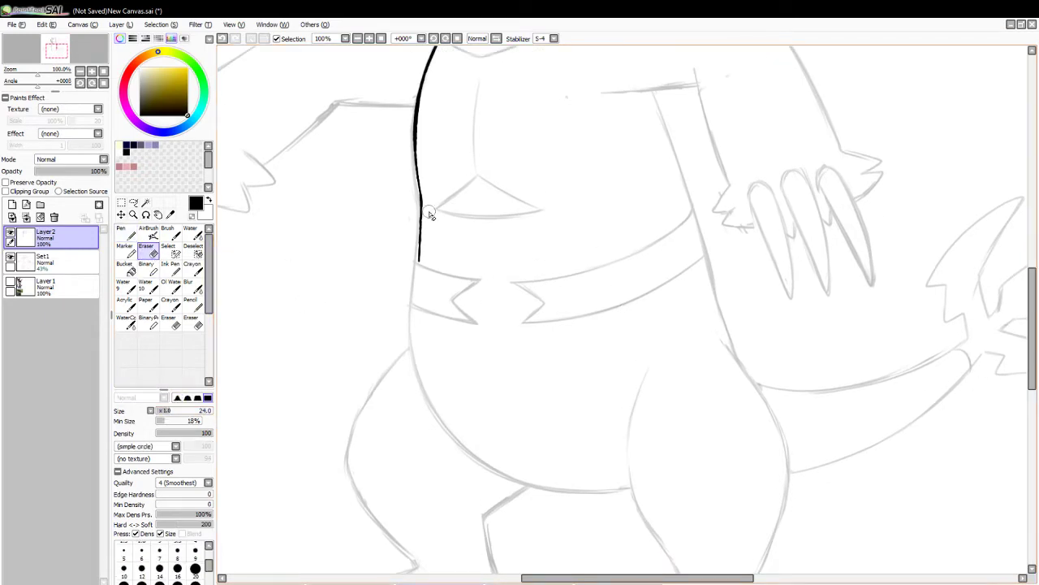
drag(430, 213, 428, 245)
click(126, 235)
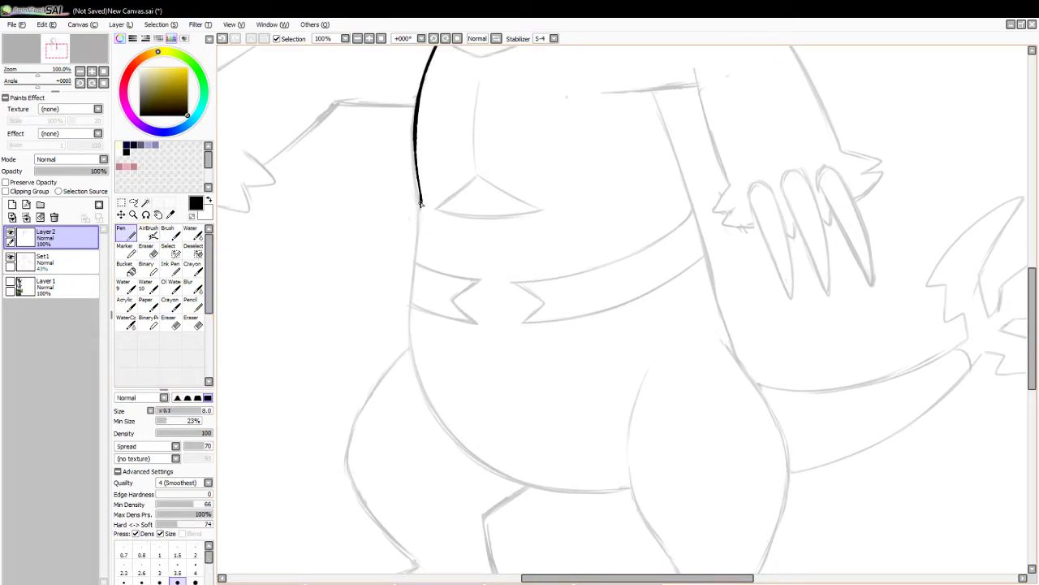
drag(420, 203, 490, 479)
key(ctrl+z)
mouse_move(421, 203)
mouse_down()
mouse_move(422, 443)
mouse_move(590, 486)
mouse_up()
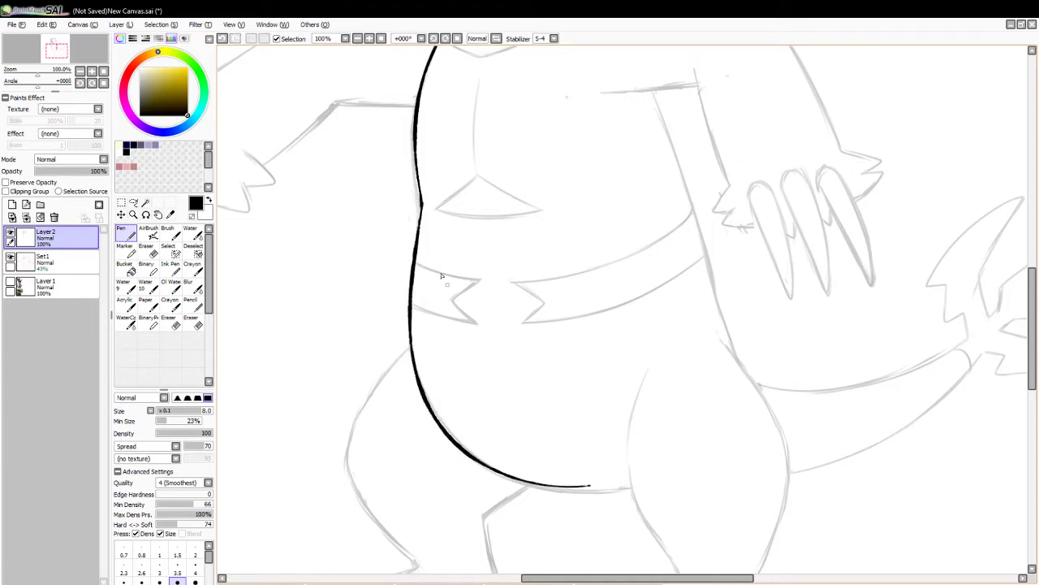
key(ctrl+z)
mouse_move(421, 203)
mouse_down()
mouse_move(555, 511)
mouse_move(686, 485)
mouse_up()
key(ctrl+z)
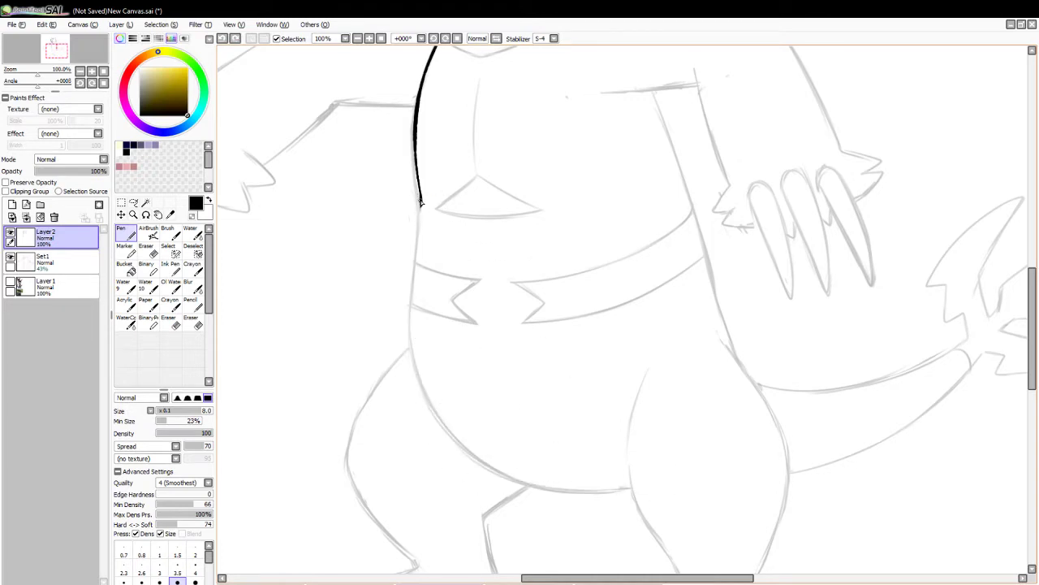
mouse_move(421, 203)
mouse_down()
mouse_move(674, 494)
mouse_move(684, 484)
mouse_up()
key(ctrl+z)
drag(421, 203, 685, 481)
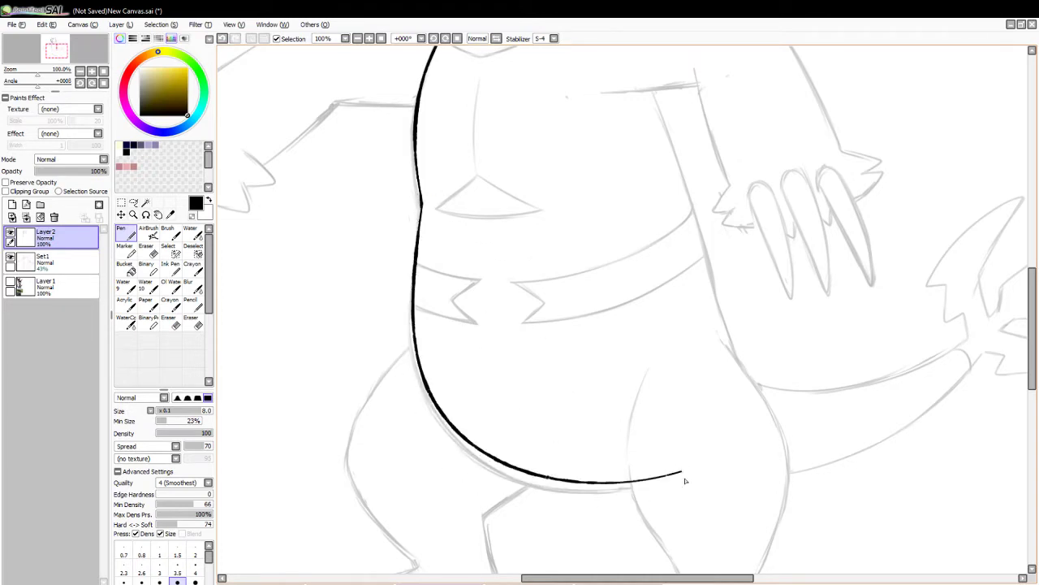
key(ctrl+z)
mouse_move(421, 203)
mouse_down()
mouse_move(414, 262)
mouse_move(680, 471)
mouse_up()
key(ctrl+z)
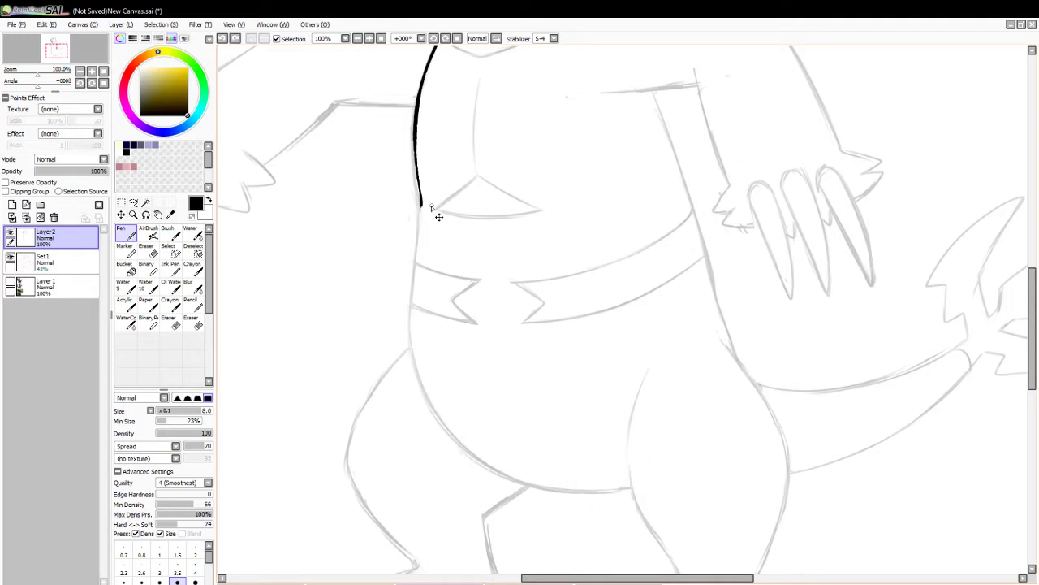
- Ink the belly contour from the chest around to the near leg, cleaning the joint and erasing the overshoot past the leg
mouse_move(421, 203)
mouse_down()
mouse_move(415, 264)
mouse_move(680, 475)
mouse_up()
click(152, 251)
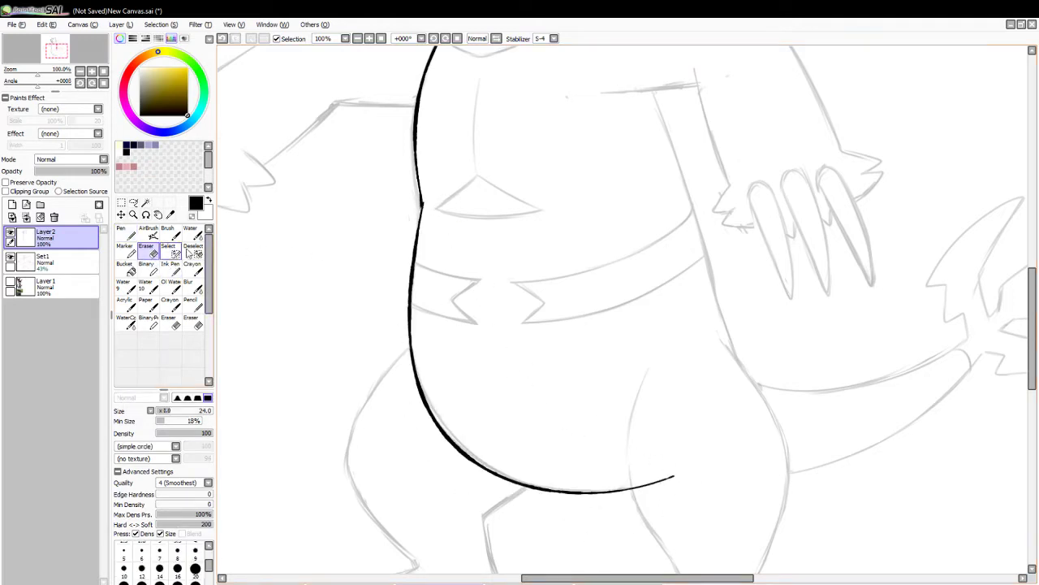
mouse_move(426, 200)
mouse_down()
mouse_move(419, 227)
mouse_move(422, 212)
mouse_up()
click(128, 234)
key(ctrl+z)
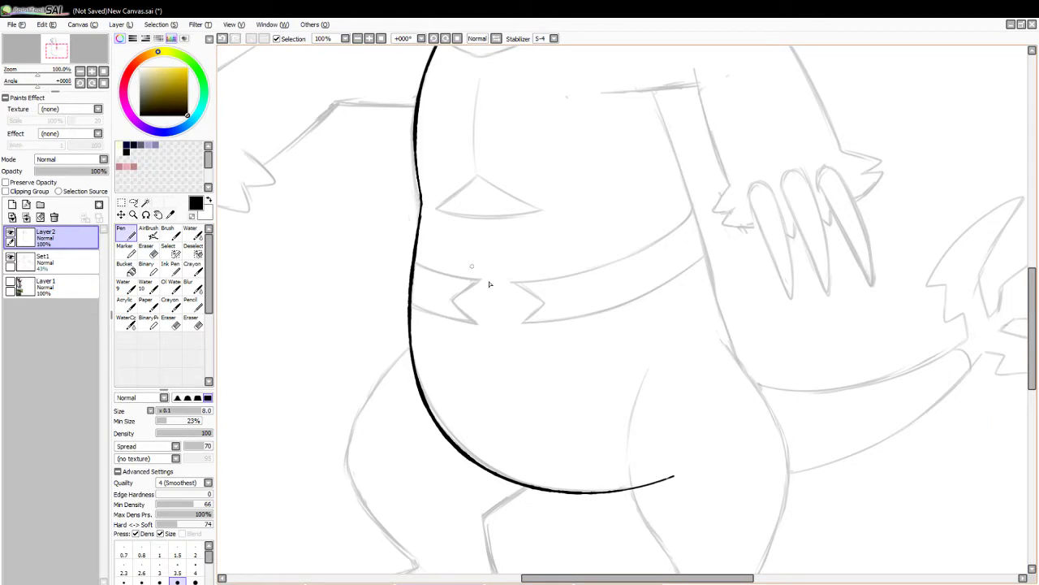
key(e)
drag(673, 474, 638, 485)
- Ink the two claws and the short crease on the near foot
drag(1033, 365, 1032, 412)
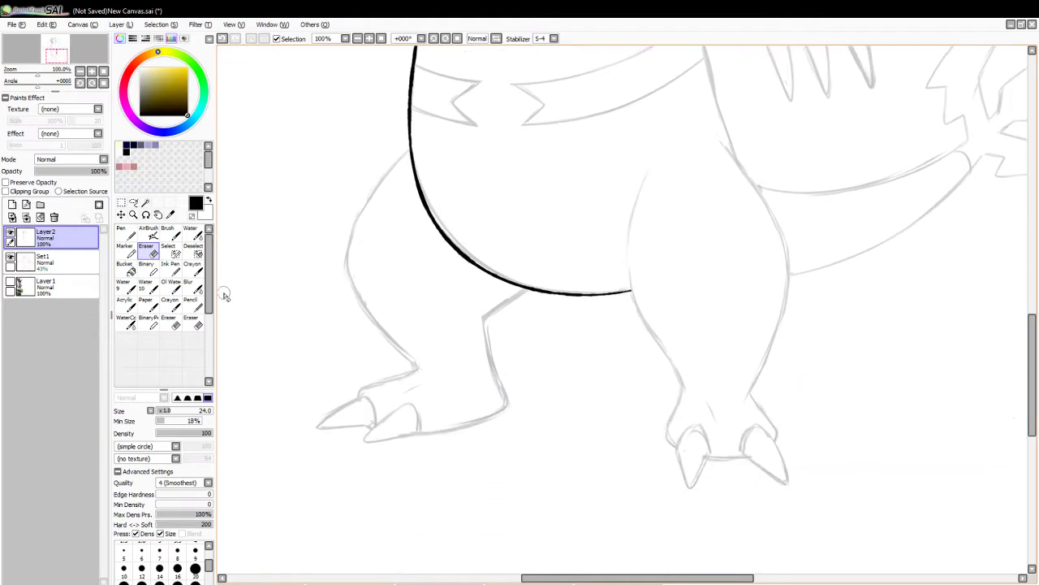
key(n)
mouse_move(689, 428)
mouse_down()
mouse_move(687, 486)
mouse_move(707, 440)
mouse_move(708, 451)
mouse_move(698, 431)
mouse_move(706, 460)
mouse_up()
key(ctrl+z)
key(ctrl+z)
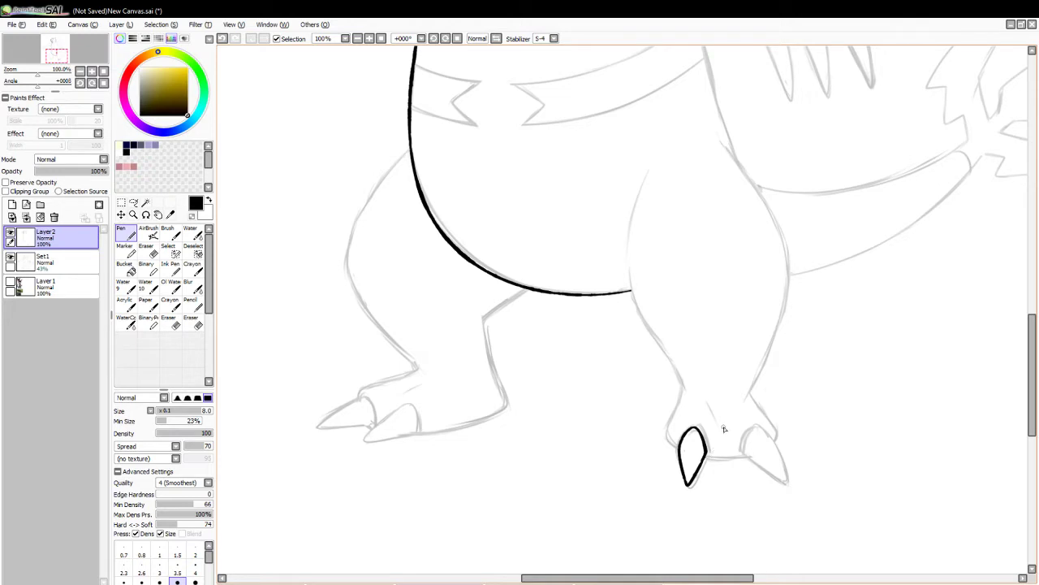
mouse_move(756, 433)
mouse_down()
mouse_move(741, 445)
mouse_move(780, 479)
mouse_move(757, 427)
mouse_up()
drag(711, 409, 712, 425)
drag(647, 175, 647, 338)
key(ctrl+z)
drag(647, 171, 667, 360)
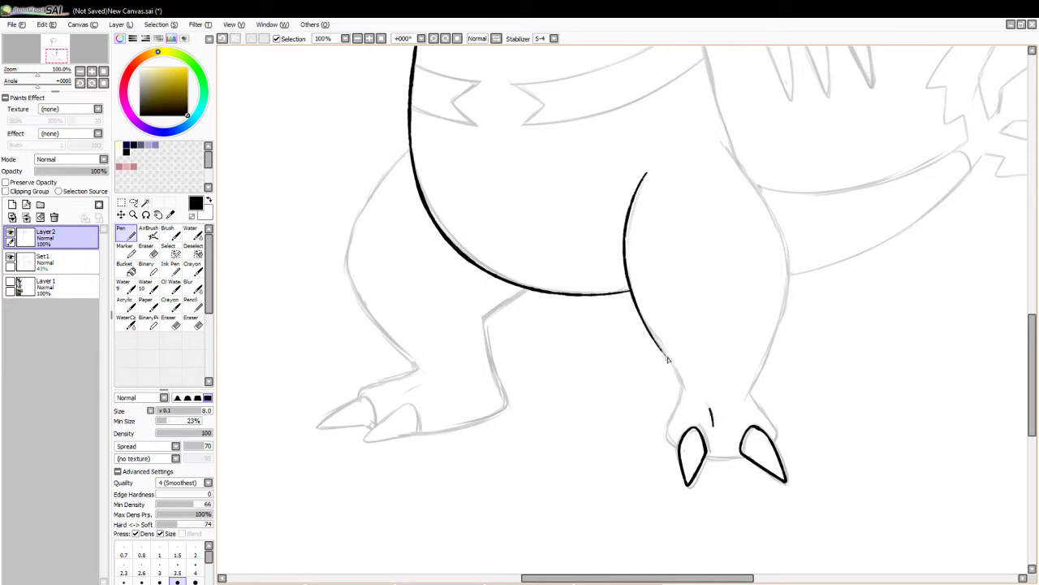
key(ctrl+z)
mouse_move(646, 173)
mouse_down()
mouse_move(626, 213)
mouse_move(630, 291)
mouse_move(664, 337)
mouse_up()
key(ctrl+z)
key(ctrl+z)
mouse_move(646, 173)
mouse_down()
mouse_move(631, 293)
mouse_move(680, 370)
mouse_up()
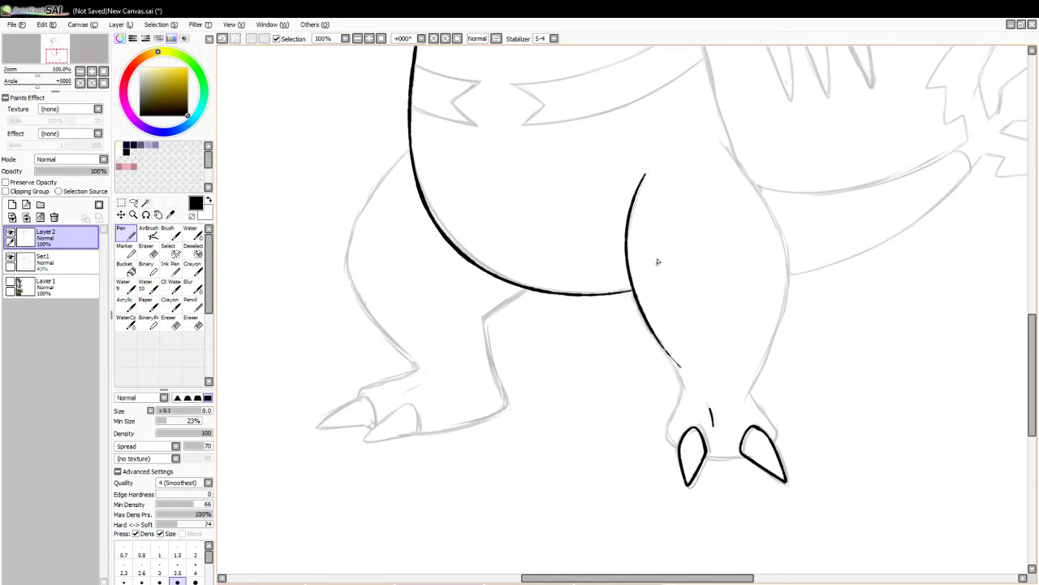
key(ctrl+z)
- Ink the near leg's inner contour from the thigh, erasing and redrawing its lower part down to the first claw
drag(643, 182, 675, 384)
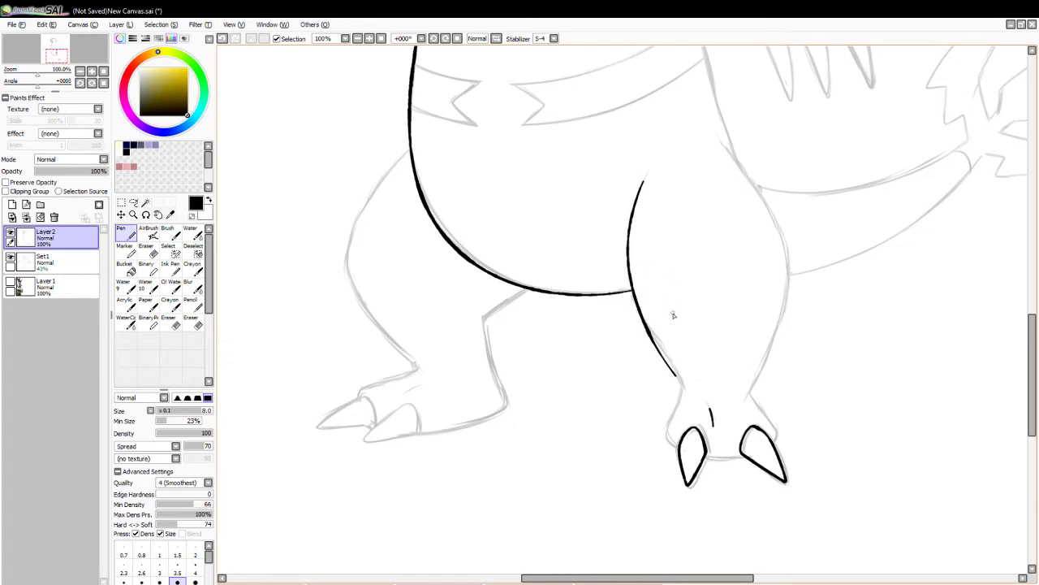
key(e)
mouse_move(637, 319)
mouse_down()
mouse_move(692, 404)
mouse_move(679, 375)
mouse_up()
key(n)
mouse_move(634, 297)
mouse_down()
mouse_move(680, 404)
mouse_move(680, 455)
mouse_up()
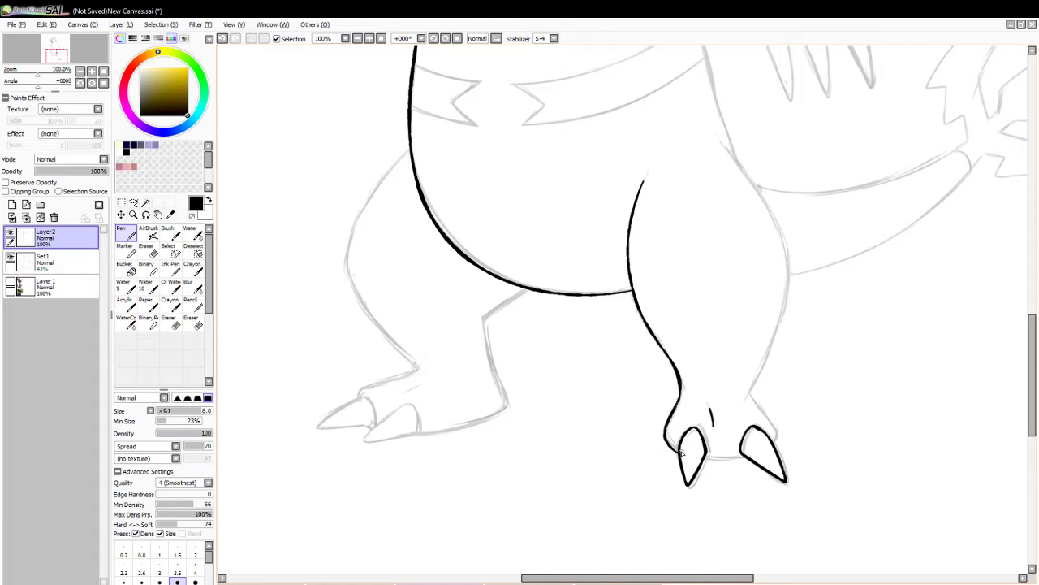
- Ink the side of the near foot from the ankle to the first claw and the line joining the two claws
key(ctrl+z)
drag(680, 398, 666, 438)
key(ctrl+z)
drag(681, 393, 681, 450)
key(ctrl+z)
mouse_move(681, 394)
mouse_down()
mouse_move(677, 448)
mouse_move(749, 457)
mouse_up()
key(ctrl+z)
- Ink the near leg's outer contour from the hip around the thigh, redrawing it until the curve is smooth
mouse_move(722, 147)
mouse_down()
mouse_move(782, 244)
mouse_move(766, 330)
mouse_up()
key(ctrl+z)
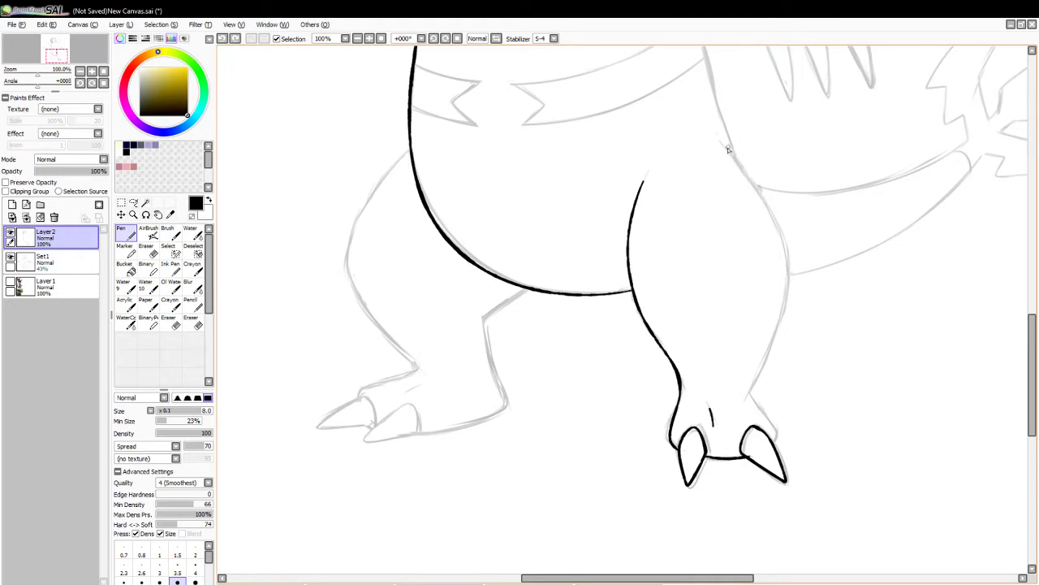
mouse_move(725, 147)
mouse_down()
mouse_move(782, 226)
mouse_move(766, 335)
mouse_up()
key(ctrl+z)
mouse_move(723, 147)
mouse_down()
mouse_move(785, 246)
mouse_move(766, 341)
mouse_up()
key(ctrl+z)
mouse_move(722, 143)
mouse_down()
mouse_move(786, 244)
mouse_move(766, 341)
mouse_up()
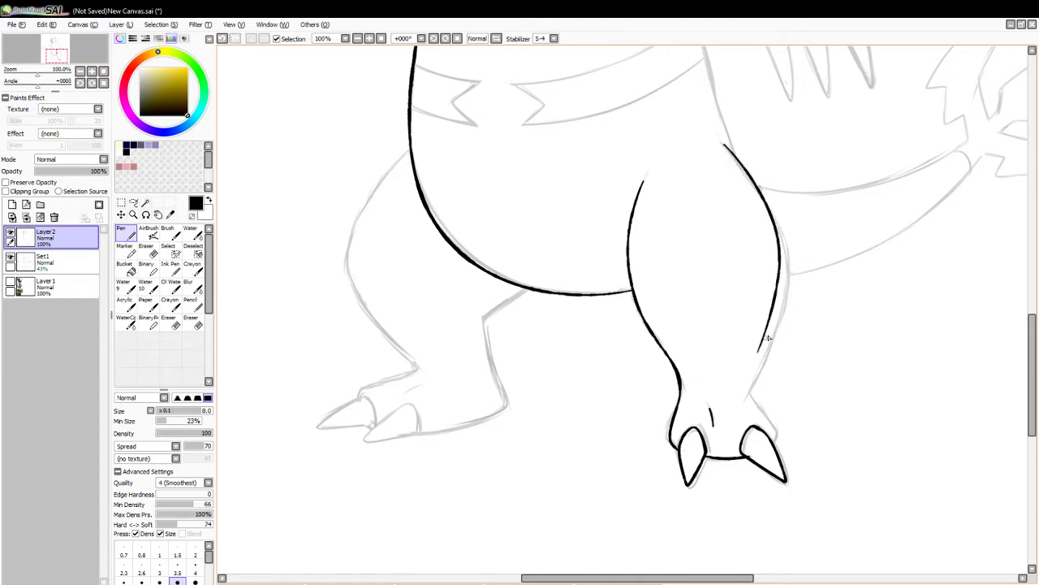
key(ctrl+z)
drag(722, 143, 775, 234)
drag(785, 302, 765, 341)
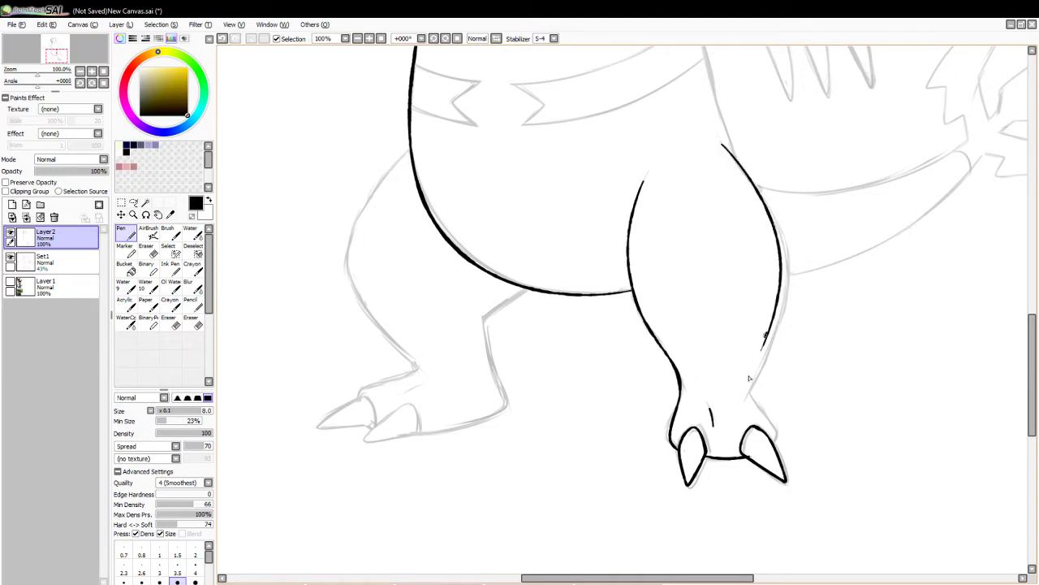
- Continue the near leg's outer contour down to the ankle and along the foot to the second claw
drag(749, 378, 740, 393)
key(ctrl+z)
mouse_move(766, 340)
mouse_down()
mouse_move(743, 388)
mouse_move(757, 366)
mouse_move(746, 392)
mouse_move(776, 438)
mouse_up()
key(ctrl+z)
key(ctrl+z)
key(ctrl+y)
key(ctrl+z)
key(ctrl+z)
key(ctrl+y)
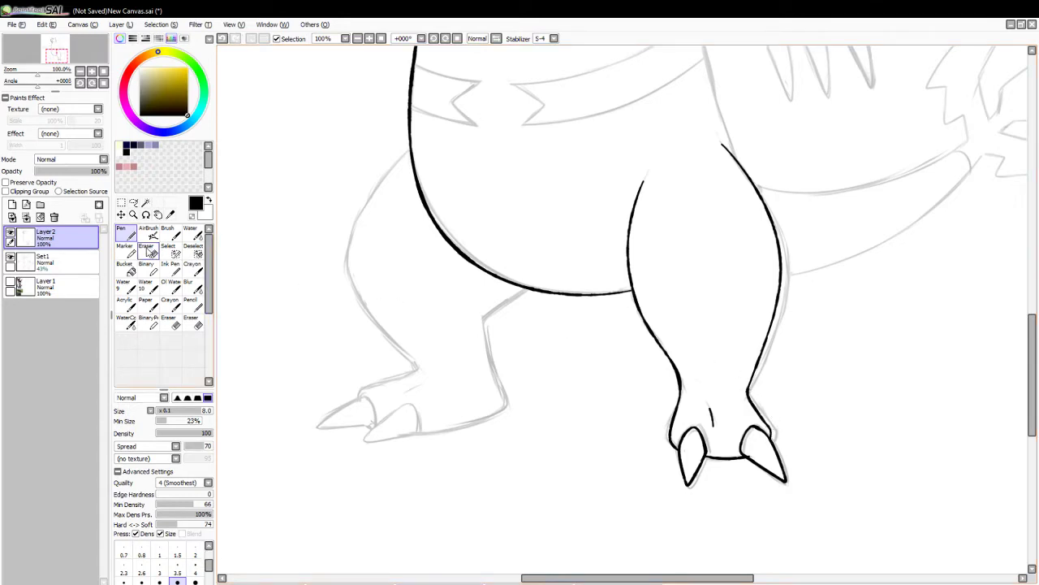
click(147, 250)
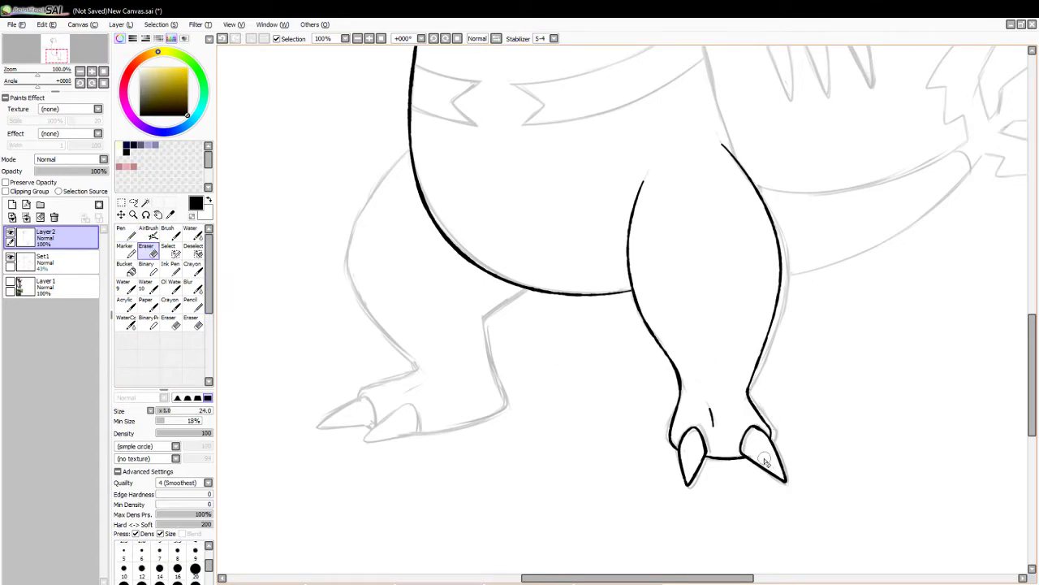
click(123, 234)
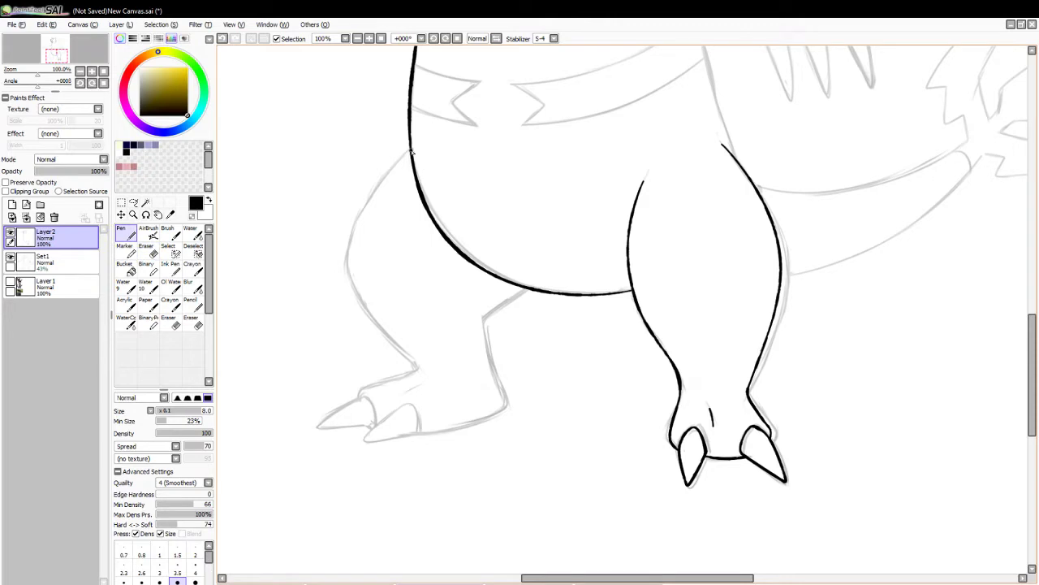
- Ink the far leg's front contour from the belly around the thigh down to the ankle
mouse_move(412, 151)
mouse_down()
mouse_move(368, 193)
mouse_move(343, 275)
mouse_move(420, 376)
mouse_up()
key(ctrl+z)
mouse_move(411, 150)
mouse_down()
mouse_move(346, 274)
mouse_move(382, 335)
mouse_move(421, 371)
mouse_up()
key(ctrl+z)
mouse_move(411, 151)
mouse_down()
mouse_move(345, 223)
mouse_move(345, 290)
mouse_move(412, 366)
mouse_up()
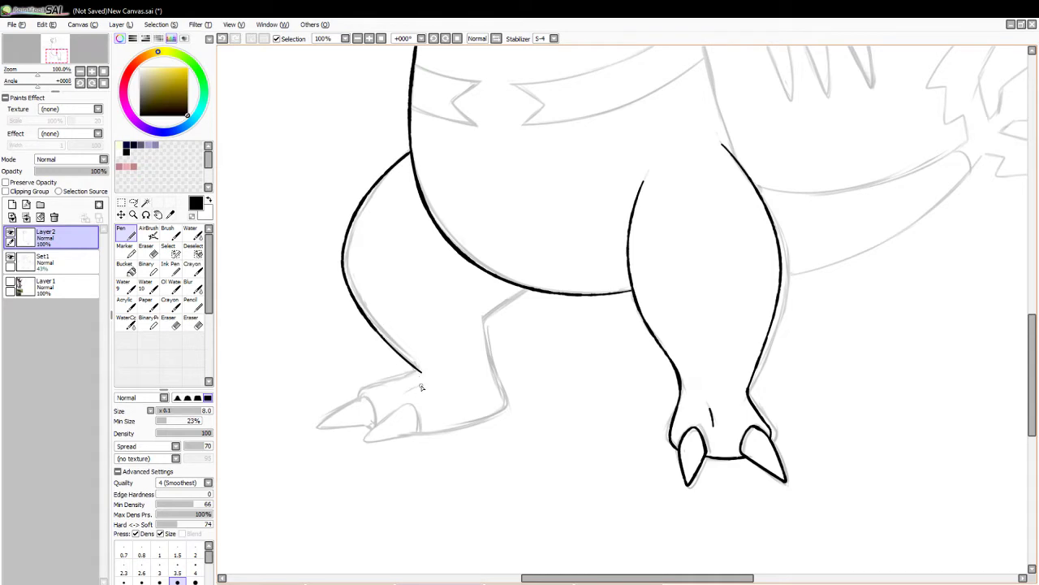
- Ink the far foot's two claws, the short crease and the upper edge of the foot up to the ankle
drag(404, 403, 369, 436)
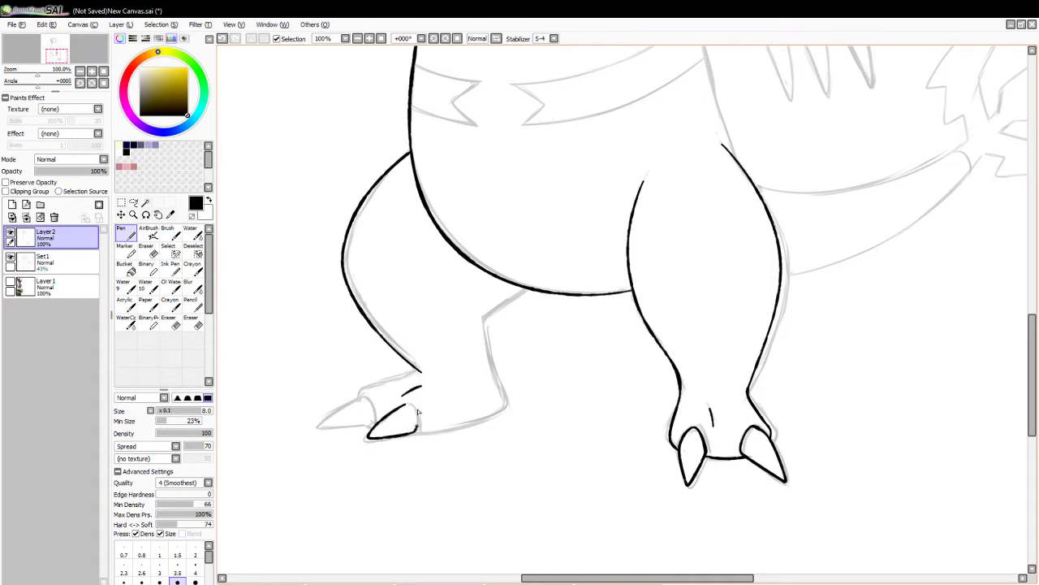
key(ctrl+z)
mouse_move(408, 401)
mouse_down()
mouse_move(396, 440)
mouse_move(418, 410)
mouse_move(379, 436)
mouse_move(417, 421)
mouse_move(404, 408)
mouse_move(322, 428)
mouse_move(369, 422)
mouse_move(357, 401)
mouse_move(323, 427)
mouse_move(367, 402)
mouse_move(367, 412)
mouse_move(419, 371)
mouse_up()
key(ctrl+z)
key(ctrl+z)
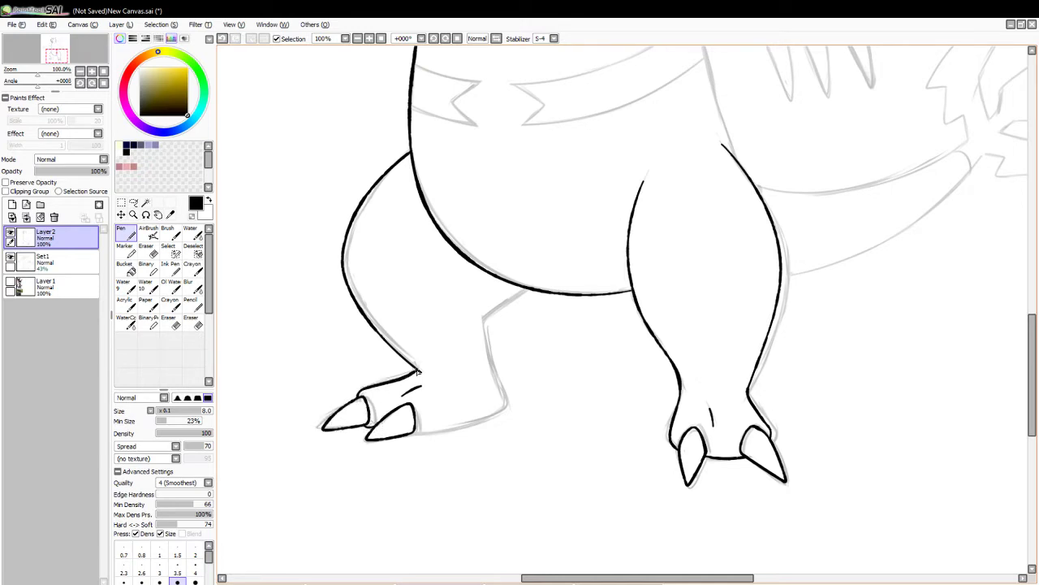
- Ink the far foot's sole and heel, the back of the lower leg and the short line up to the belly
mouse_move(454, 430)
mouse_down()
mouse_move(505, 411)
mouse_move(494, 370)
mouse_up()
mouse_move(529, 291)
mouse_down()
mouse_move(483, 320)
mouse_move(501, 390)
mouse_up()
key(ctrl+z)
mouse_move(484, 320)
mouse_down()
mouse_move(487, 357)
mouse_move(498, 382)
mouse_up()
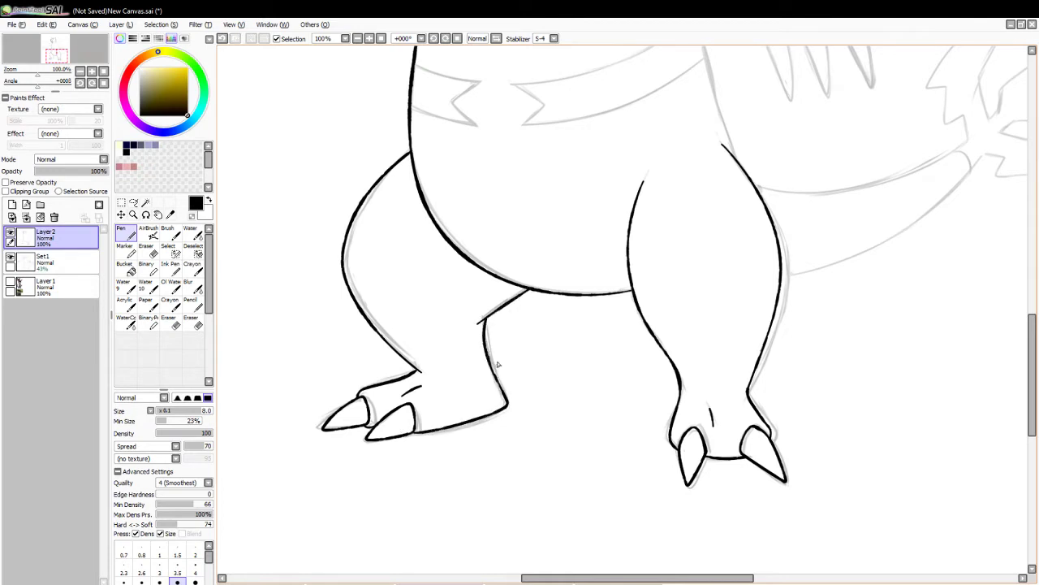
key(ctrl+z)
drag(484, 320, 501, 391)
- Erase the overshoot at the far leg's rear knee corner and redraw the joint cleanly
click(149, 251)
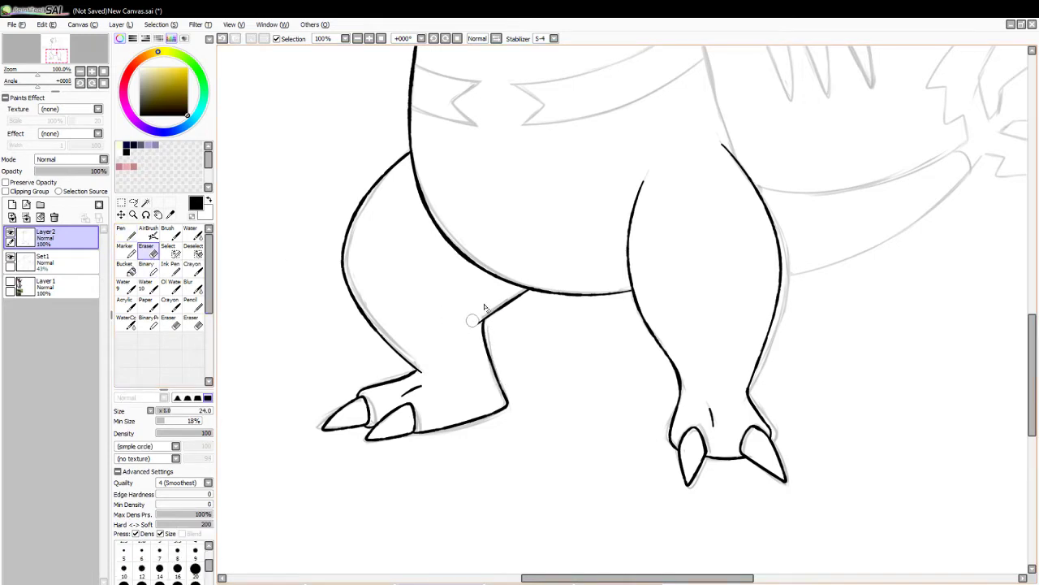
key(n)
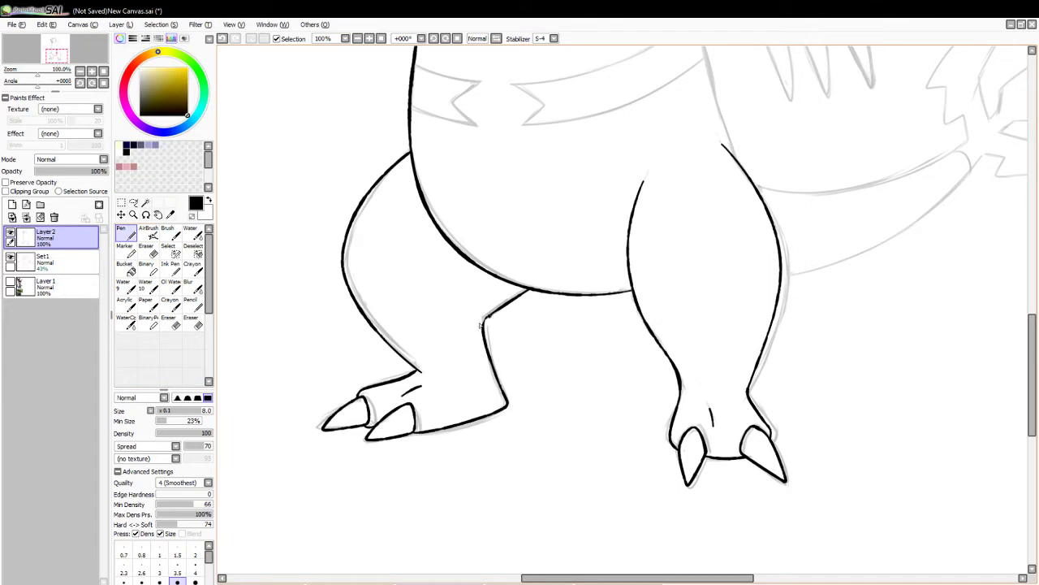
key(ctrl+z)
drag(482, 326, 487, 316)
key(ctrl+z)
key(ctrl+z)
key(ctrl+z)
drag(482, 322, 484, 329)
- Ink the torso's back contour from below the near shoulder down to the near thigh, redrawing it until it follows the sketch
scroll(982, 306, up, 8)
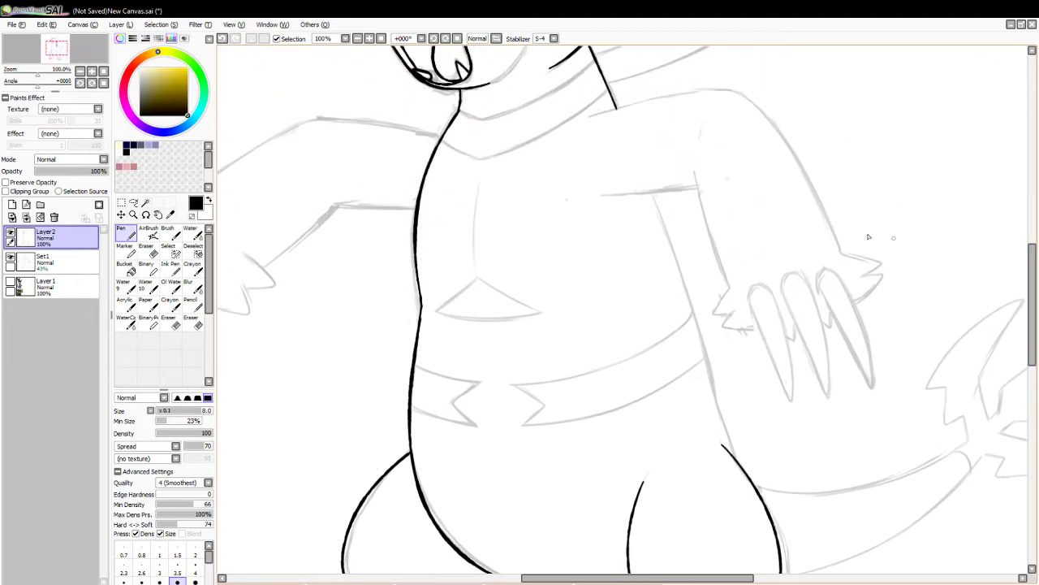
drag(652, 190, 720, 391)
key(ctrl+z)
mouse_move(649, 184)
mouse_down()
mouse_move(701, 340)
mouse_move(719, 442)
mouse_up()
key(ctrl+z)
drag(641, 165, 710, 422)
key(ctrl+z)
drag(629, 143, 712, 413)
key(ctrl+z)
drag(625, 154, 711, 398)
key(ctrl+z)
drag(637, 153, 719, 411)
key(ctrl+z)
drag(709, 372, 736, 457)
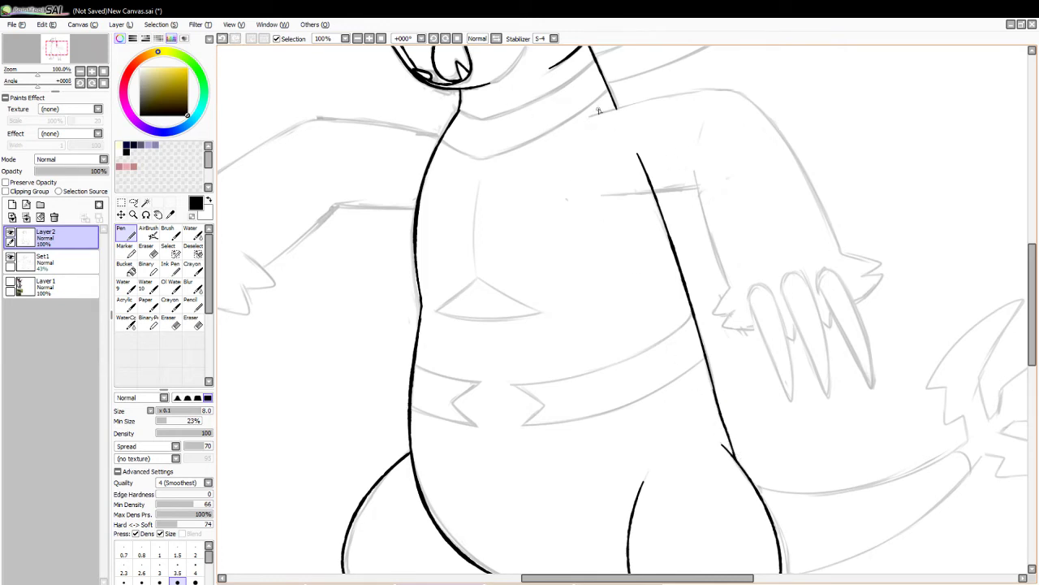
- Ink the near shoulder and outer arm contour in one curve from the neck down to the wrist
mouse_move(589, 117)
mouse_down()
mouse_move(695, 91)
mouse_move(744, 103)
mouse_move(840, 266)
mouse_up()
key(ctrl+z)
mouse_move(590, 116)
mouse_down()
mouse_move(712, 95)
mouse_move(756, 111)
mouse_move(839, 268)
mouse_up()
key(ctrl+z)
mouse_move(590, 116)
mouse_down()
mouse_move(729, 94)
mouse_move(762, 107)
mouse_move(842, 258)
mouse_up()
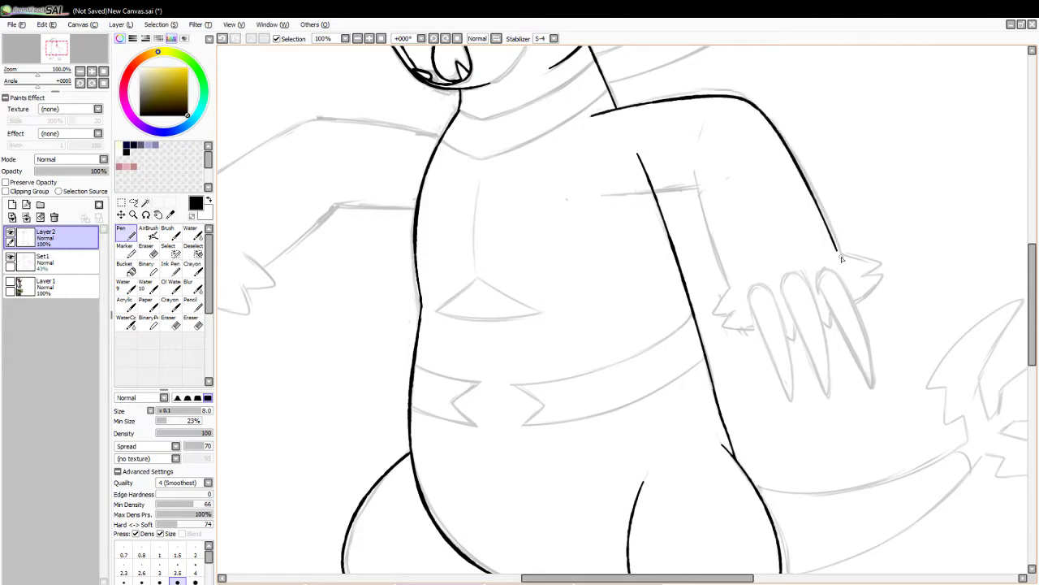
key(ctrl+z)
mouse_move(592, 115)
mouse_down()
mouse_move(717, 88)
mouse_move(758, 99)
mouse_move(853, 271)
mouse_up()
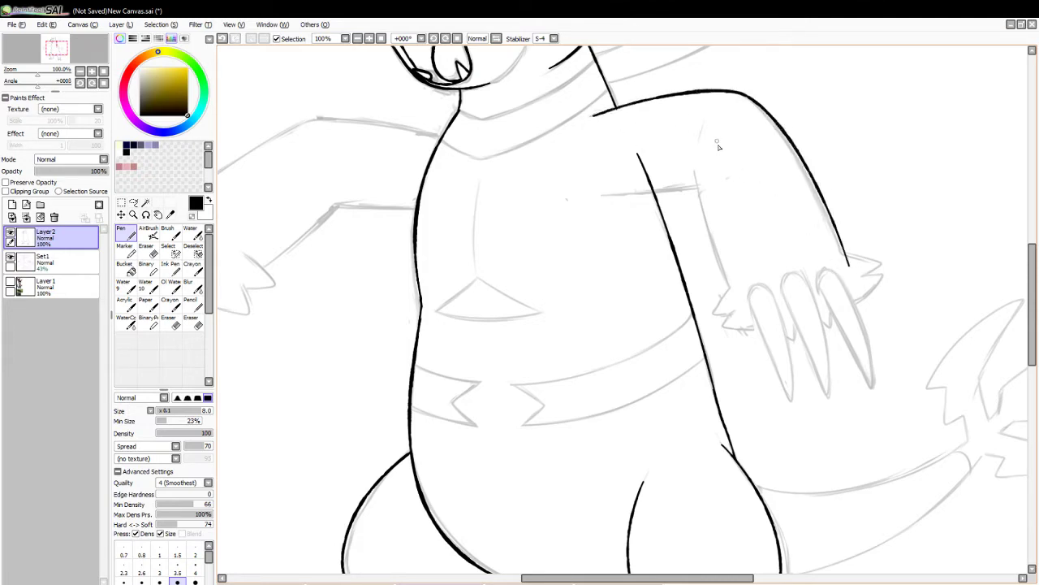
- Ink the near arm's inner contour and the armpit line, erasing the ends that overshoot where they cross
drag(695, 172, 731, 285)
drag(609, 193, 721, 187)
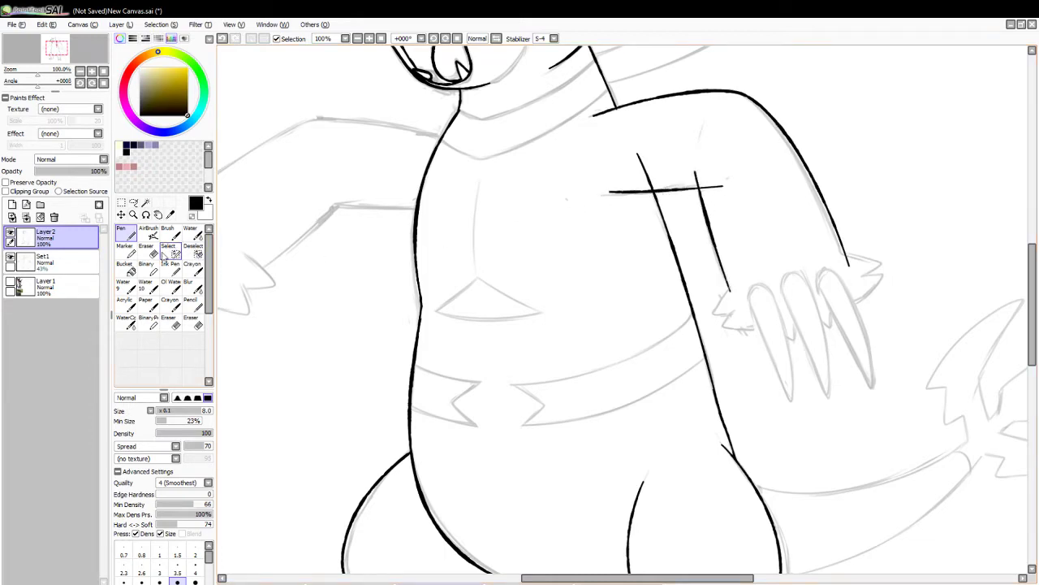
key(e)
drag(632, 149, 657, 187)
key(ctrl+z)
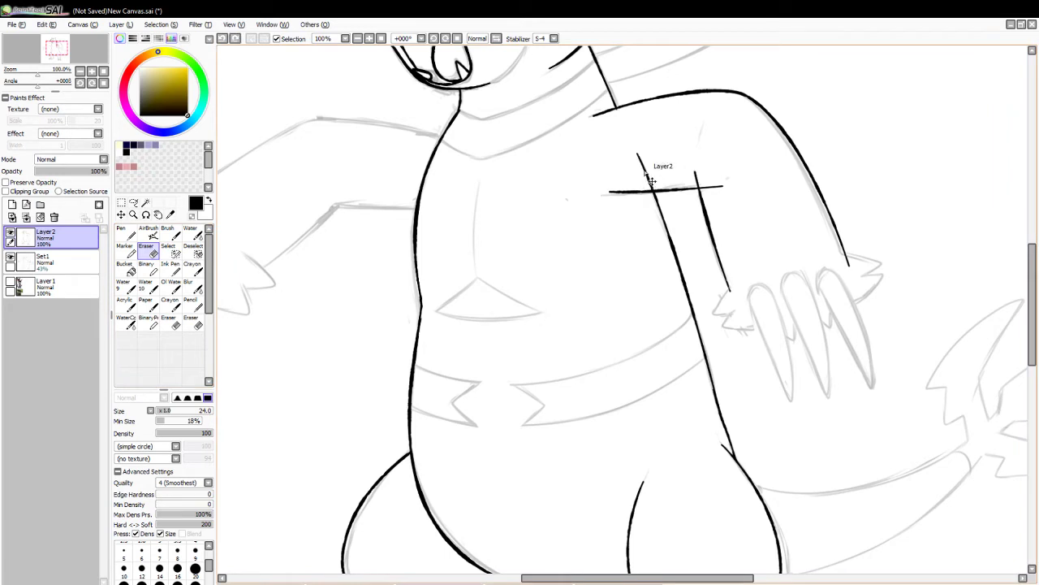
drag(634, 149, 654, 184)
drag(722, 179, 727, 198)
mouse_move(714, 177)
mouse_down()
mouse_move(717, 203)
mouse_move(708, 196)
mouse_up()
key(n)
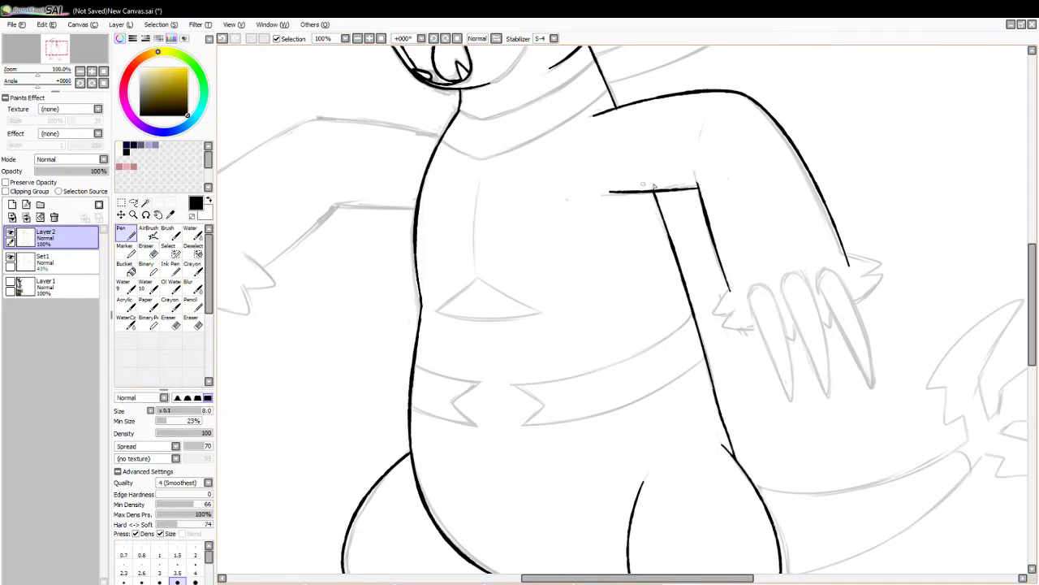
- Extend the inner arm line slightly above the armpit line and add a short crease on the shoulder
mouse_move(697, 173)
mouse_down()
mouse_move(702, 202)
mouse_move(697, 189)
mouse_up()
key(ctrl+z)
key(ctrl+z)
key(ctrl+z)
drag(704, 124, 702, 153)
key(ctrl+z)
key(ctrl+z)
- Ink the first long claw of the near hand, redrawing its rounded base and side until they join cleanly
mouse_move(761, 287)
mouse_down()
mouse_move(796, 391)
mouse_move(765, 336)
mouse_move(789, 394)
mouse_move(781, 303)
mouse_move(747, 303)
mouse_move(786, 402)
mouse_move(780, 311)
mouse_move(763, 288)
mouse_move(750, 300)
mouse_move(787, 403)
mouse_move(782, 323)
mouse_move(761, 287)
mouse_move(783, 331)
mouse_up()
key(ctrl+z)
key(ctrl+z)
key(ctrl+z)
key(ctrl+z)
mouse_move(761, 287)
mouse_down()
mouse_move(783, 344)
mouse_move(770, 293)
mouse_move(784, 327)
mouse_up()
key(ctrl+z)
key(ctrl+z)
key(ctrl+z)
key(ctrl+z)
drag(762, 286, 786, 345)
key(ctrl+z)
key(ctrl+z)
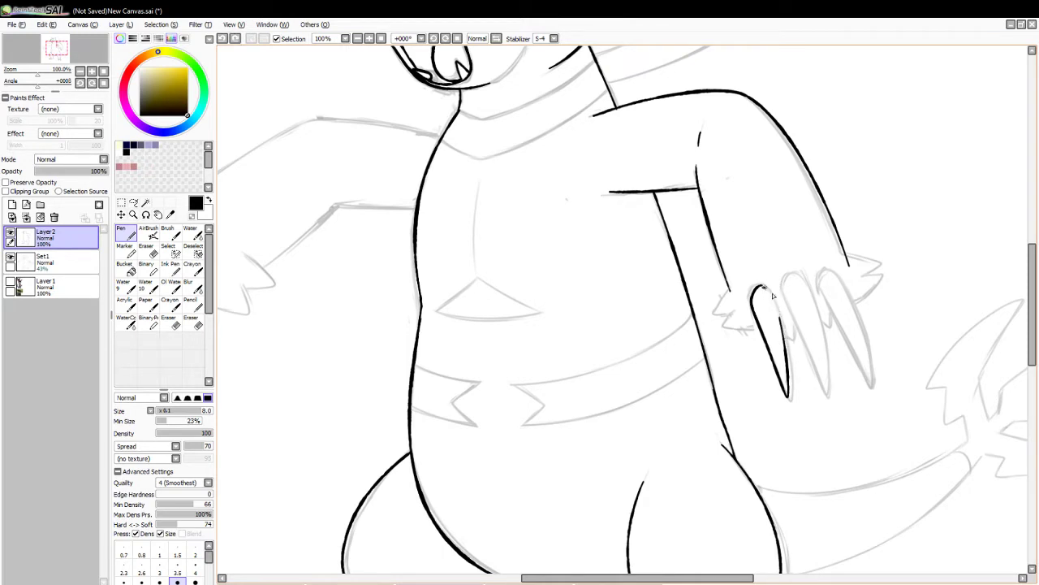
key(ctrl+z)
drag(764, 285, 785, 339)
- Ink the middle claw of the near hand, redrawing its rounded base and outer side
mouse_move(799, 282)
mouse_down()
mouse_move(820, 398)
mouse_move(814, 296)
mouse_move(819, 319)
mouse_up()
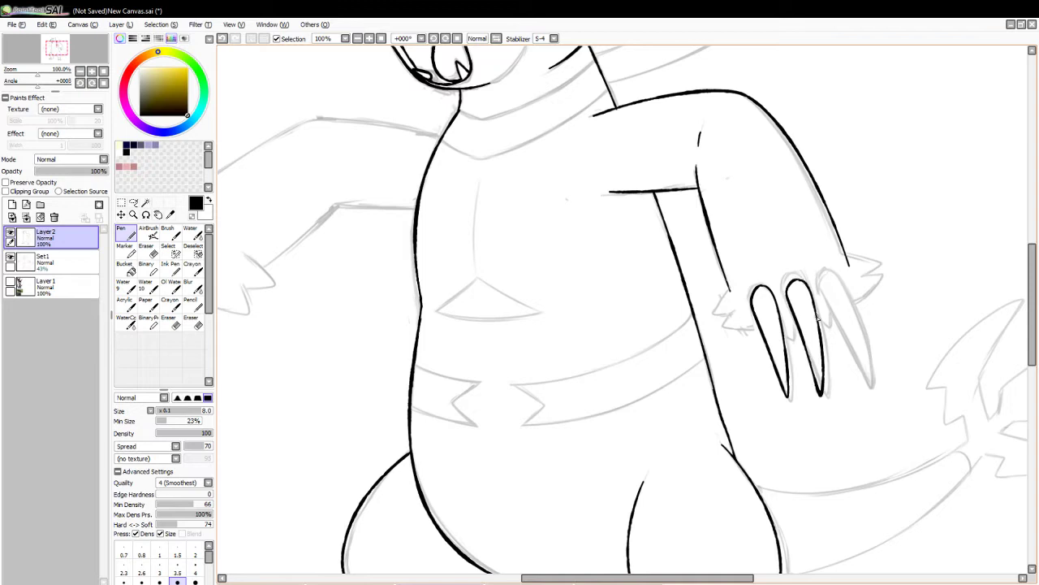
key(ctrl+z)
key(ctrl+z)
mouse_move(808, 283)
mouse_down()
mouse_move(821, 370)
mouse_move(794, 280)
mouse_move(821, 388)
mouse_up()
key(ctrl+z)
key(ctrl+z)
mouse_move(791, 281)
mouse_down()
mouse_move(820, 382)
mouse_move(825, 318)
mouse_move(814, 288)
mouse_move(789, 281)
mouse_move(810, 351)
mouse_move(824, 349)
mouse_move(804, 280)
mouse_move(820, 324)
mouse_up()
key(ctrl+z)
key(ctrl+z)
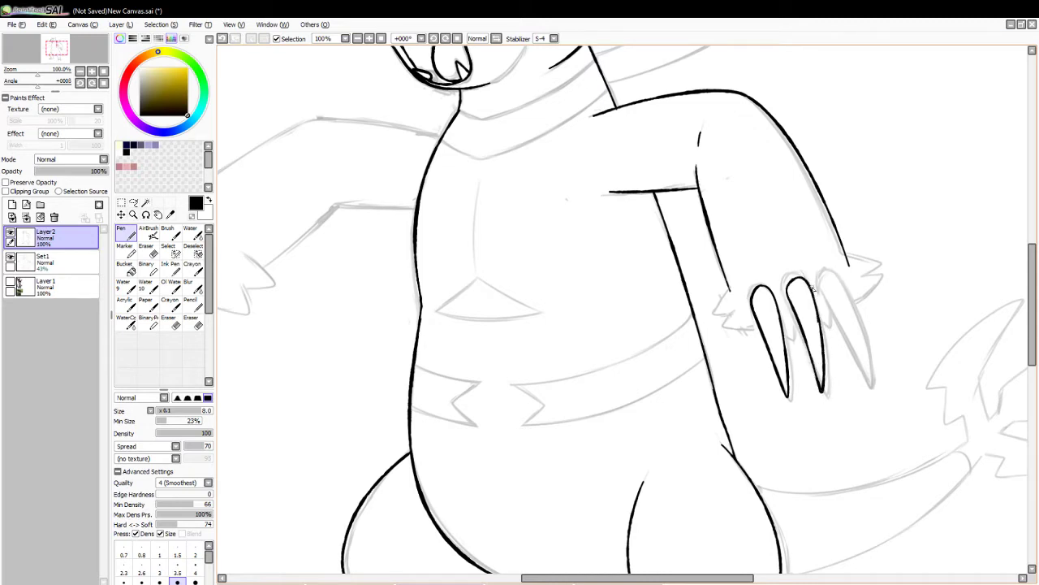
key(ctrl+z)
drag(800, 279, 821, 322)
key(ctrl+z)
- Ink the third claw of the near hand and clean up its pointed tip
mouse_move(837, 274)
mouse_down()
mouse_move(826, 296)
mouse_move(872, 388)
mouse_up()
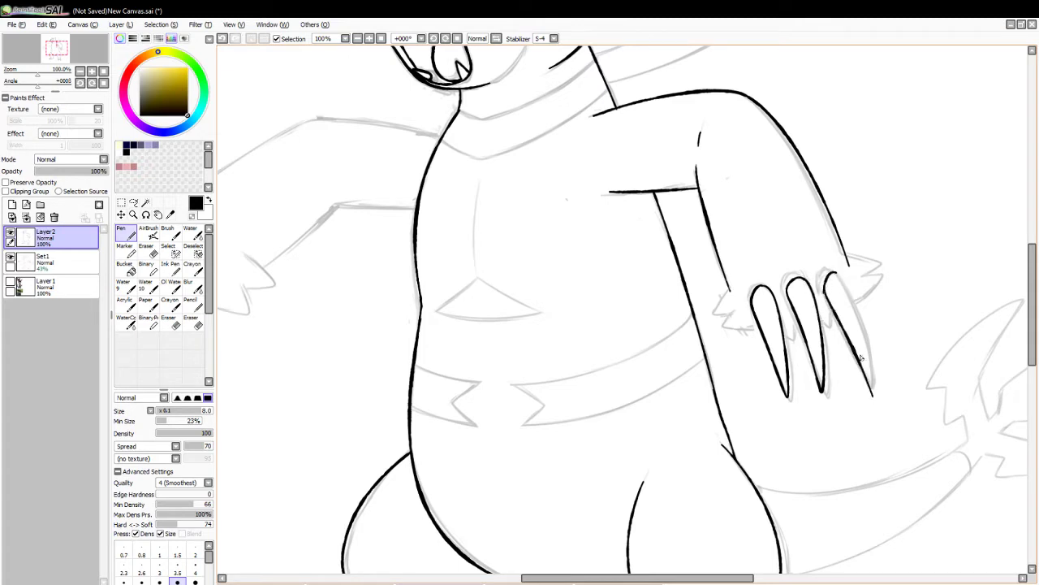
key(ctrl+z)
mouse_move(825, 287)
mouse_down()
mouse_move(872, 385)
mouse_move(862, 324)
mouse_move(873, 389)
mouse_up()
key(ctrl+z)
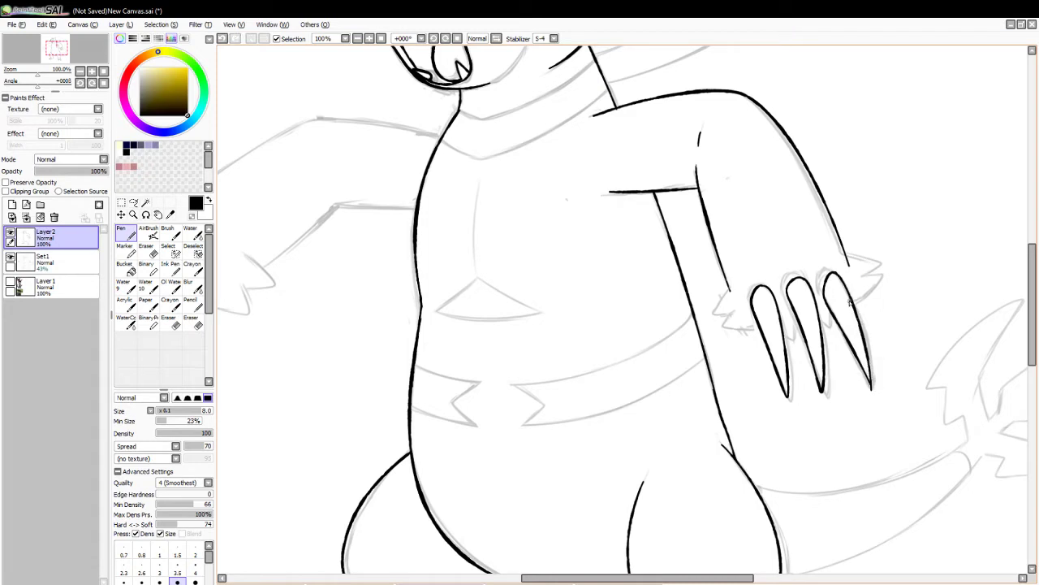
click(150, 252)
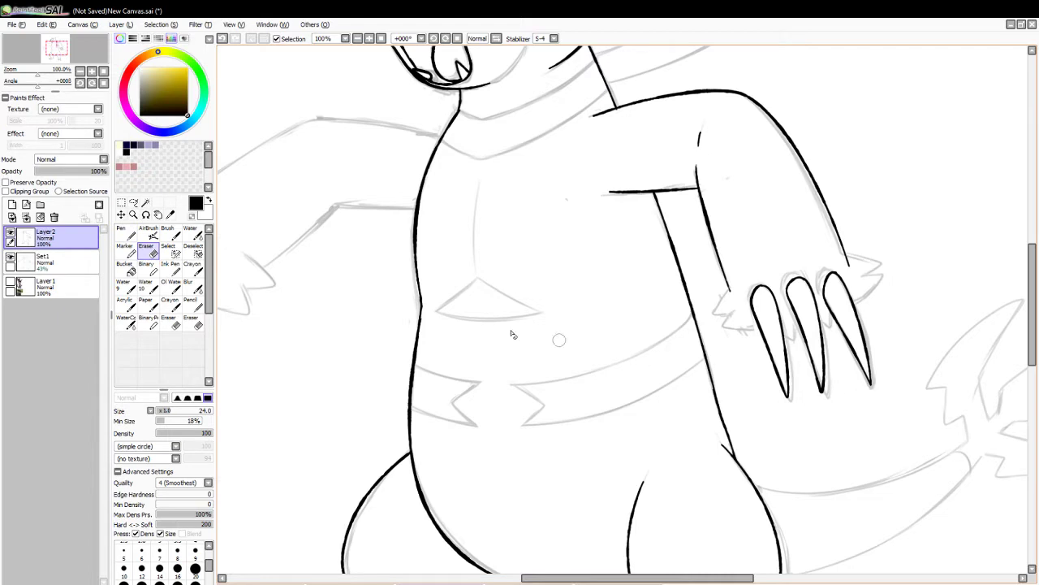
click(122, 235)
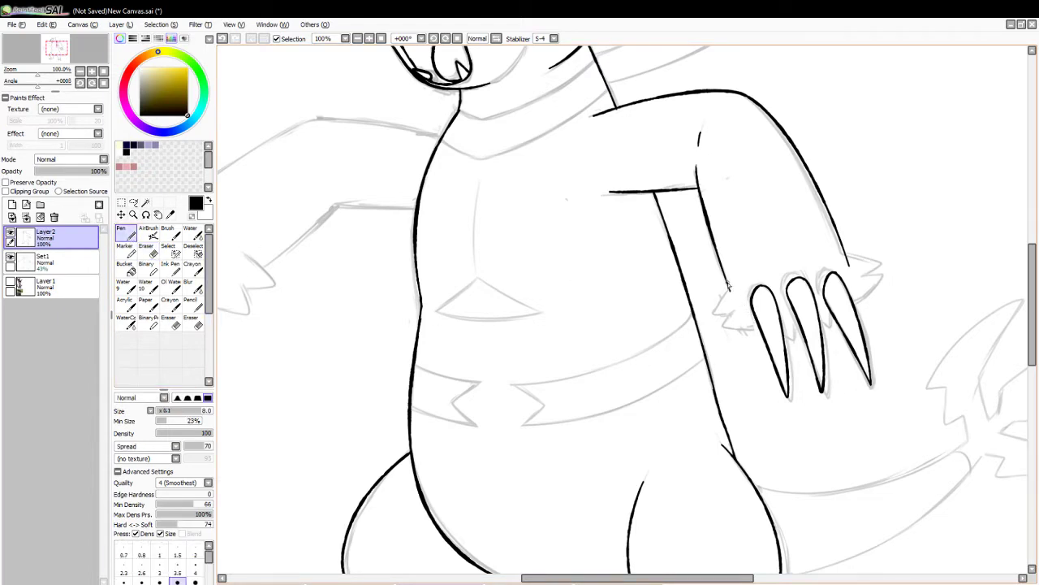
- Ink the jagged fur at the inner wrist of the near hand and the edges between its claws
key(ctrl+z)
drag(725, 279, 729, 313)
key(ctrl+z)
key(ctrl+z)
drag(728, 310, 761, 330)
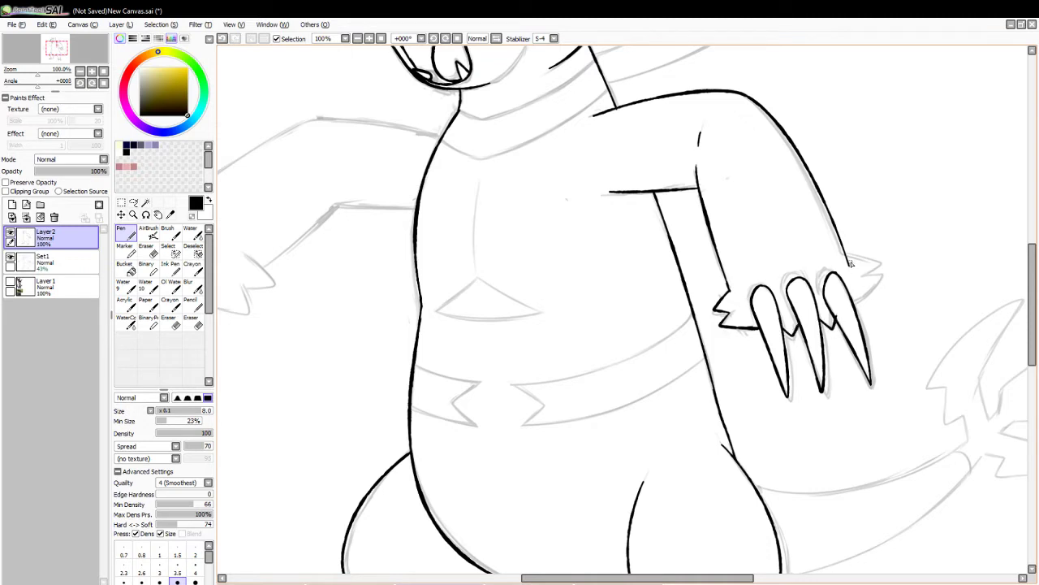
- Ink the jagged fur on the outer side of the near hand and clean its joint with the arm contour
mouse_move(849, 263)
mouse_down()
mouse_move(872, 268)
mouse_move(861, 307)
mouse_up()
click(147, 249)
drag(840, 266, 843, 320)
key(ctrl+z)
click(125, 233)
key(ctrl+z)
drag(846, 257, 851, 262)
- Ink the upper edge of the neck band from the throat to the back of the neck
mouse_move(460, 111)
mouse_down()
mouse_move(500, 123)
mouse_move(598, 65)
mouse_up()
key(ctrl+z)
mouse_move(460, 110)
mouse_down()
mouse_move(510, 119)
mouse_move(592, 71)
mouse_up()
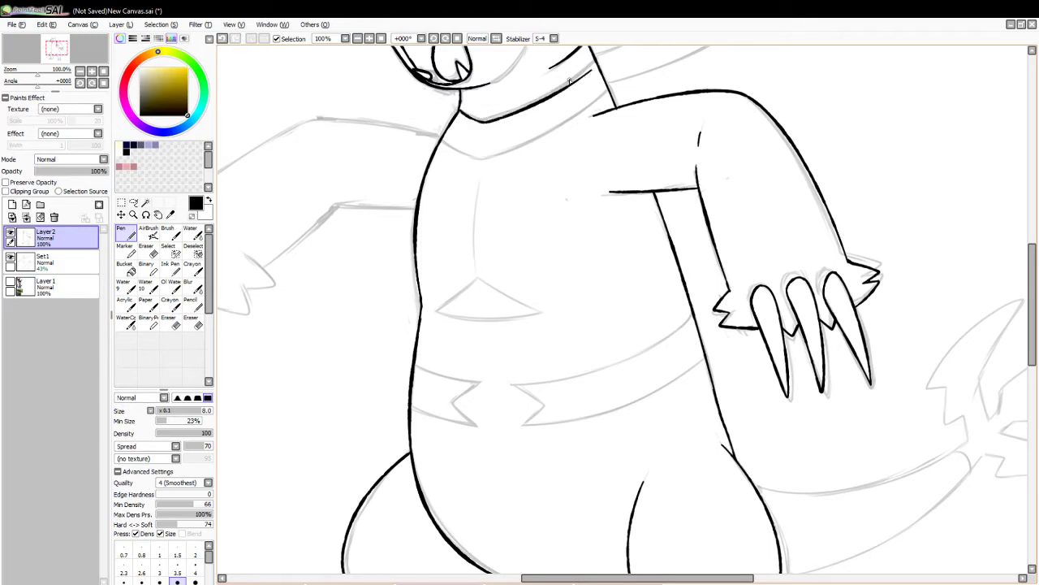
key(ctrl+z)
drag(487, 126, 601, 68)
- Ink the lower edge of the neck band and erase the overshoot at its pointed corner
mouse_move(443, 139)
mouse_down()
mouse_move(492, 157)
mouse_move(610, 91)
mouse_move(532, 147)
mouse_move(597, 101)
mouse_up()
key(ctrl+z)
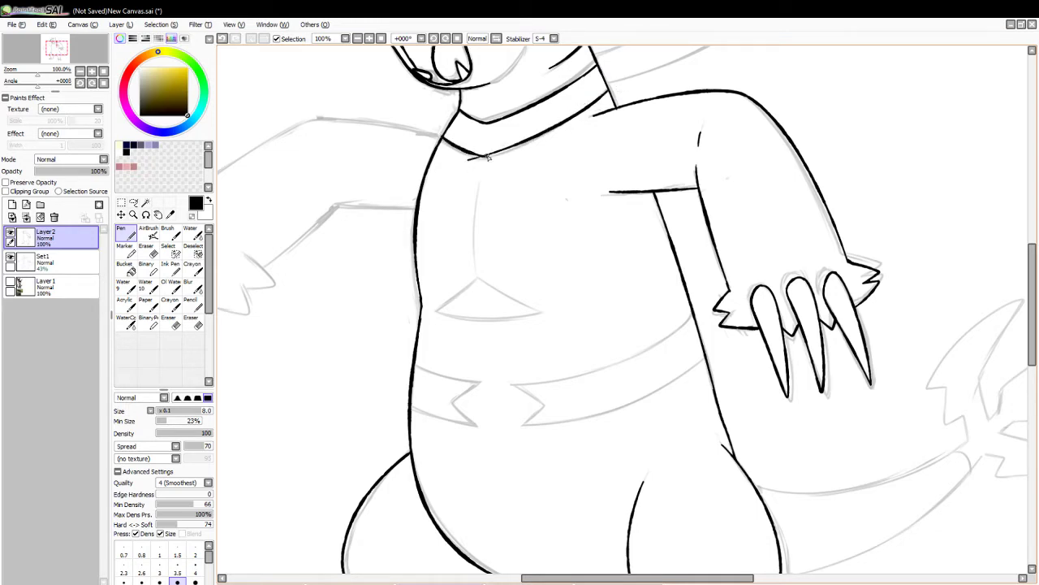
key(e)
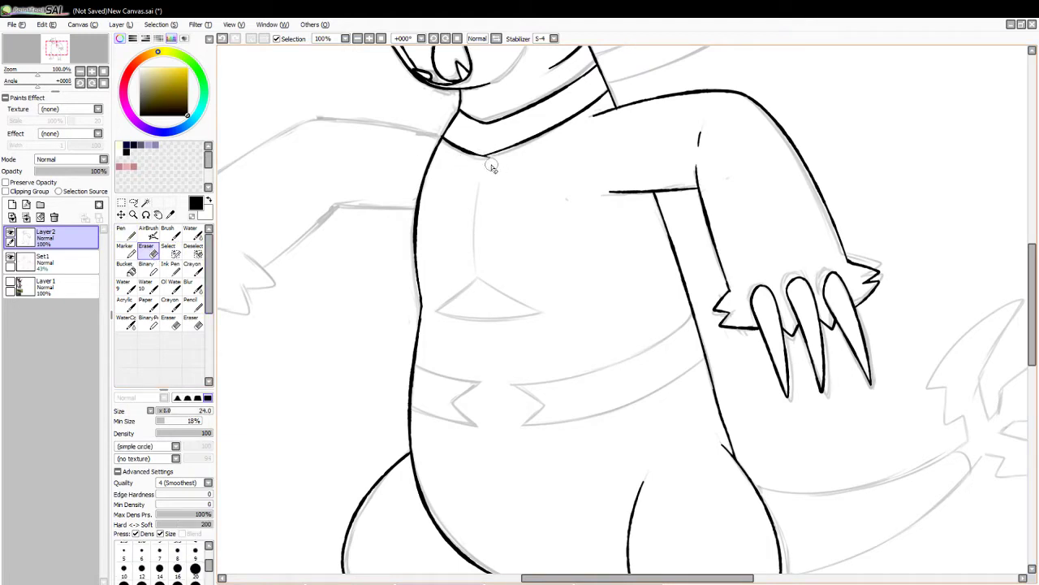
mouse_move(488, 169)
mouse_down()
mouse_move(479, 166)
mouse_move(507, 162)
mouse_move(476, 268)
mouse_up()
- Ink the chest's centre line from below the neck band down to the tip of the triangle marking
click(123, 233)
key(ctrl+z)
mouse_move(478, 166)
mouse_down()
mouse_move(474, 269)
mouse_move(477, 185)
mouse_move(475, 270)
mouse_move(478, 220)
mouse_up()
key(ctrl+z)
key(ctrl+z)
key(ctrl+z)
key(ctrl+z)
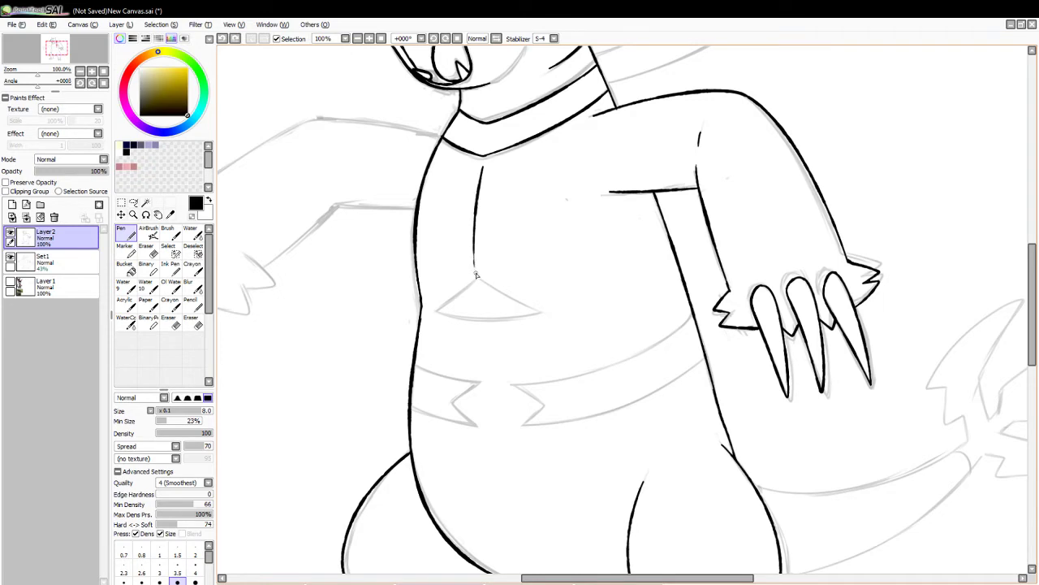
drag(474, 273, 475, 202)
key(ctrl+z)
key(ctrl+z)
drag(474, 270, 477, 203)
key(ctrl+z)
key(ctrl+z)
drag(475, 274, 476, 213)
- Ink the three curved sides of the triangle marking below the chest's centre line
mouse_move(475, 279)
mouse_down()
mouse_move(438, 314)
mouse_move(531, 314)
mouse_up()
key(ctrl+z)
mouse_move(475, 280)
mouse_down()
mouse_move(437, 313)
mouse_move(536, 314)
mouse_up()
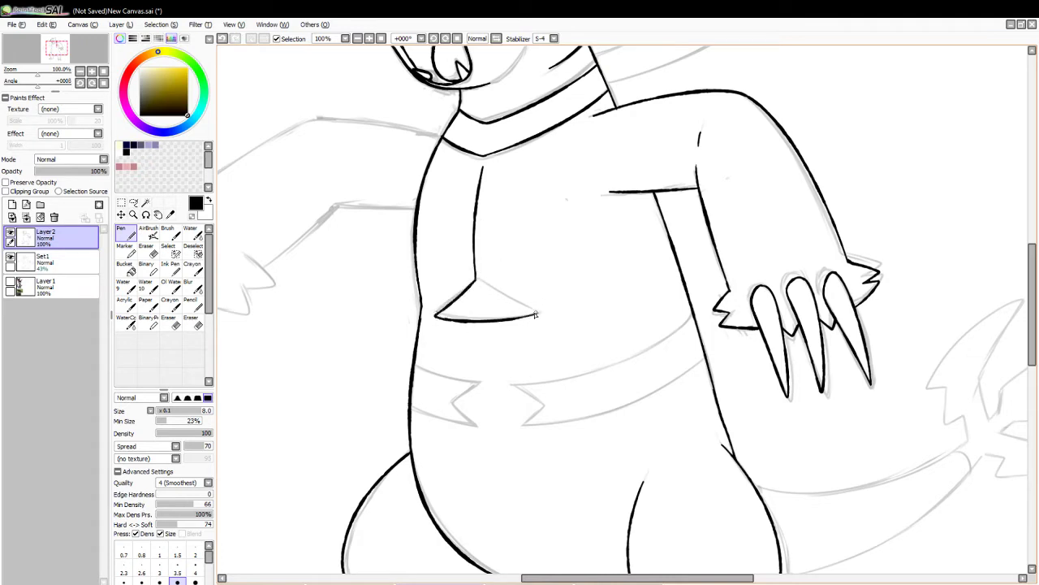
key(ctrl+z)
key(ctrl+z)
drag(525, 321, 540, 311)
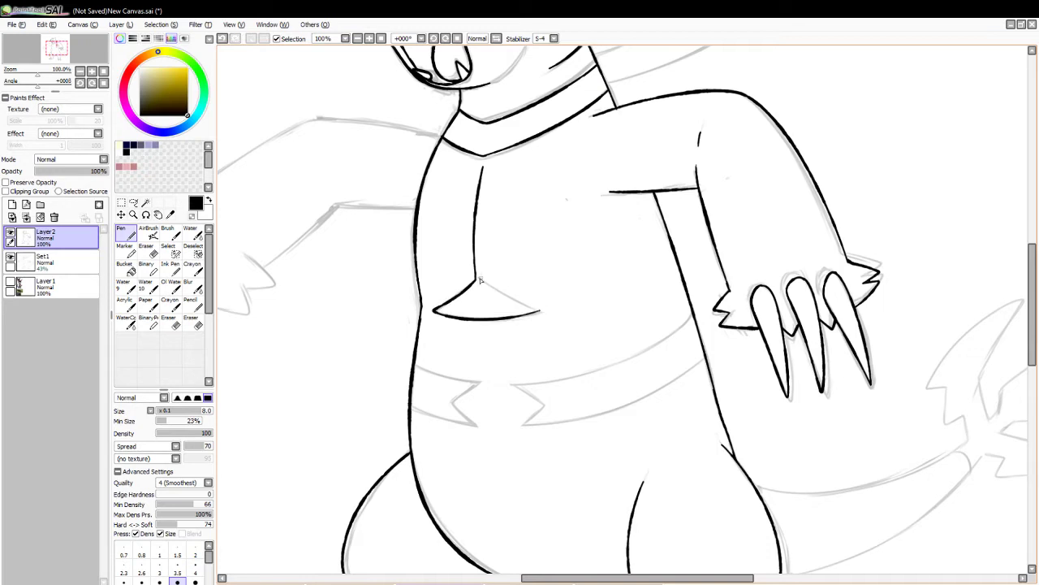
drag(476, 280, 545, 313)
key(ctrl+z)
drag(476, 280, 551, 310)
key(ctrl+z)
key(ctrl+z)
key(ctrl+z)
click(154, 251)
key(ctrl+z)
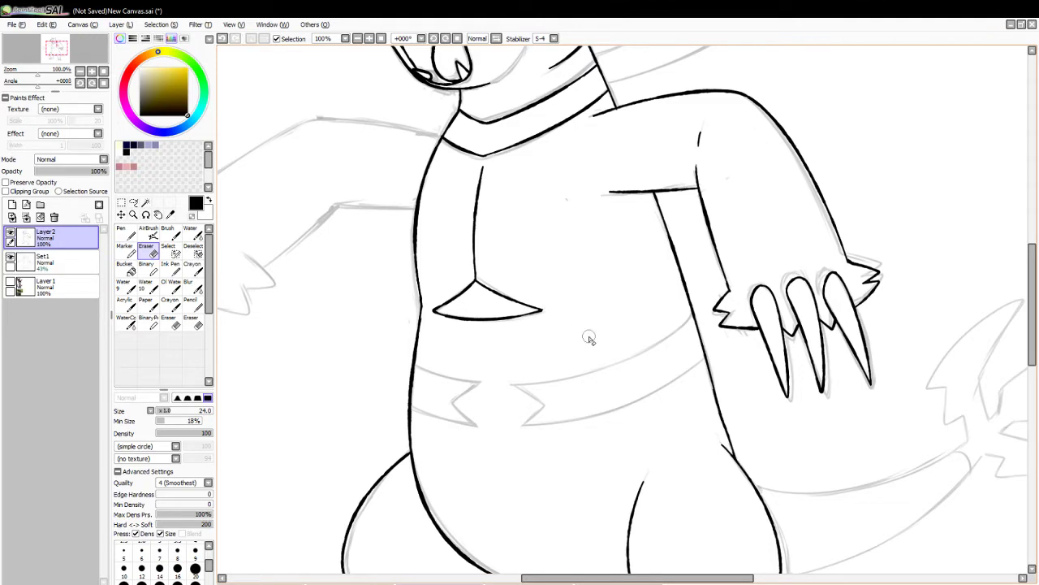
- Ink the upper edge of the belly band with the Pen, from the far side of the torso past the middle
click(127, 235)
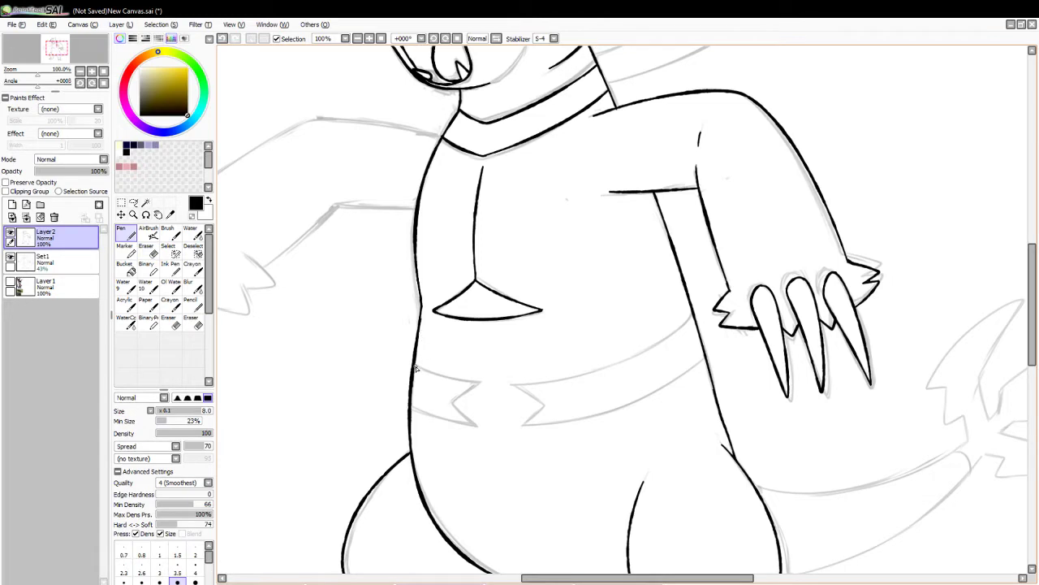
drag(416, 370, 703, 341)
key(ctrl+z)
drag(414, 369, 703, 323)
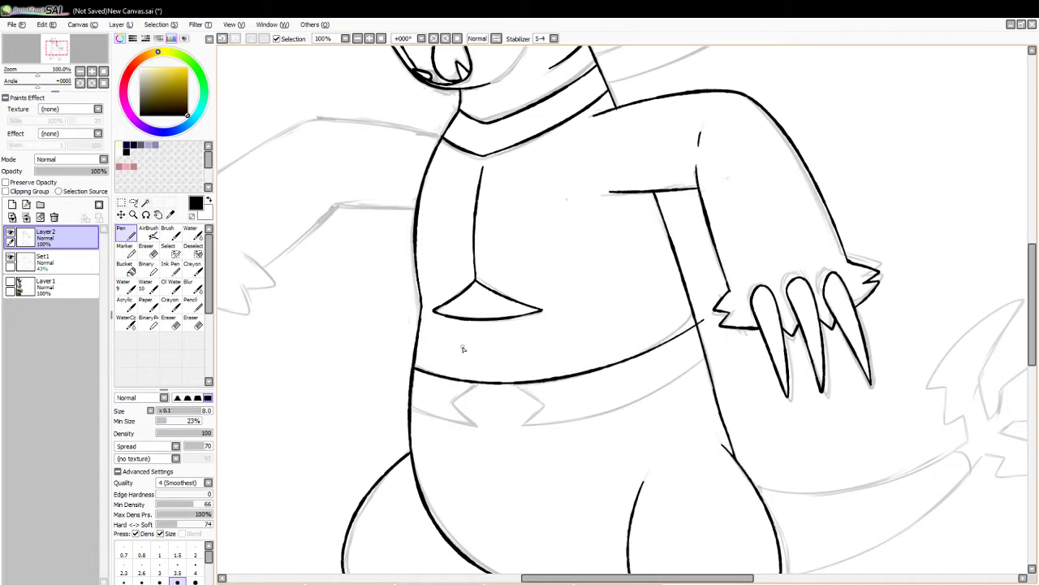
key(ctrl+z)
mouse_move(413, 367)
mouse_down()
mouse_move(696, 318)
mouse_move(531, 376)
mouse_move(456, 382)
mouse_move(608, 367)
mouse_up()
key(ctrl+z)
key(ctrl+z)
key(ctrl+z)
mouse_move(413, 365)
mouse_down()
mouse_move(561, 378)
mouse_move(527, 393)
mouse_move(606, 371)
mouse_up()
key(ctrl+z)
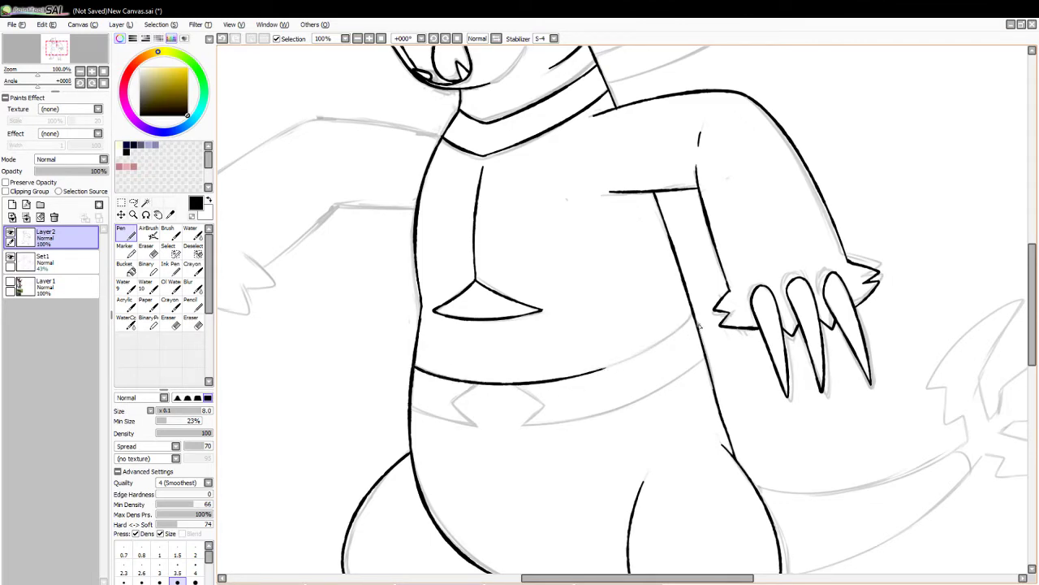
- Extend the belly band's upper edge to the near side of the torso with a smooth joining stroke
drag(694, 318, 592, 372)
key(ctrl+z)
drag(696, 314, 561, 380)
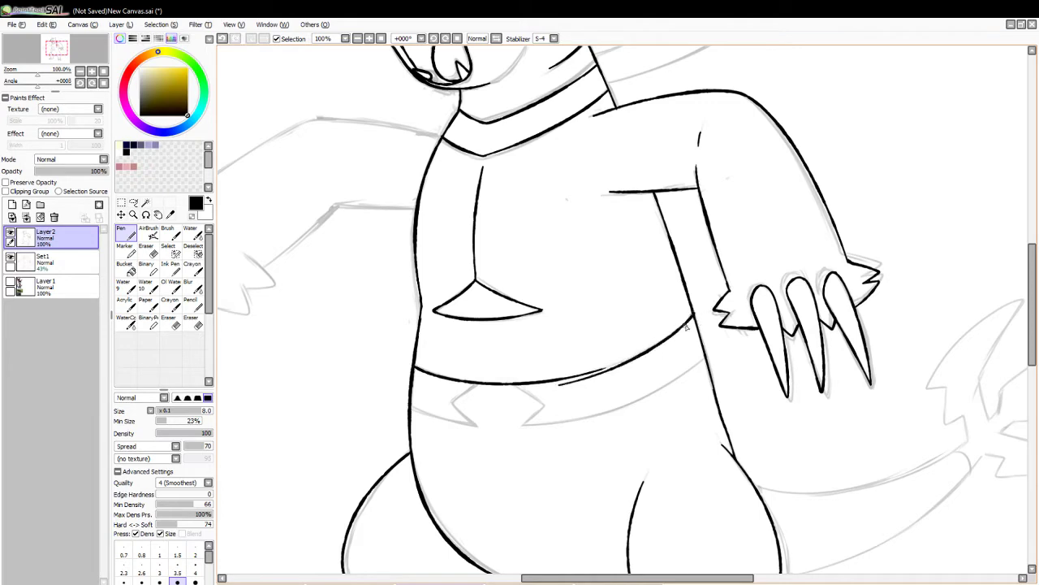
key(ctrl+z)
drag(692, 314, 557, 380)
key(ctrl+z)
drag(694, 312, 549, 387)
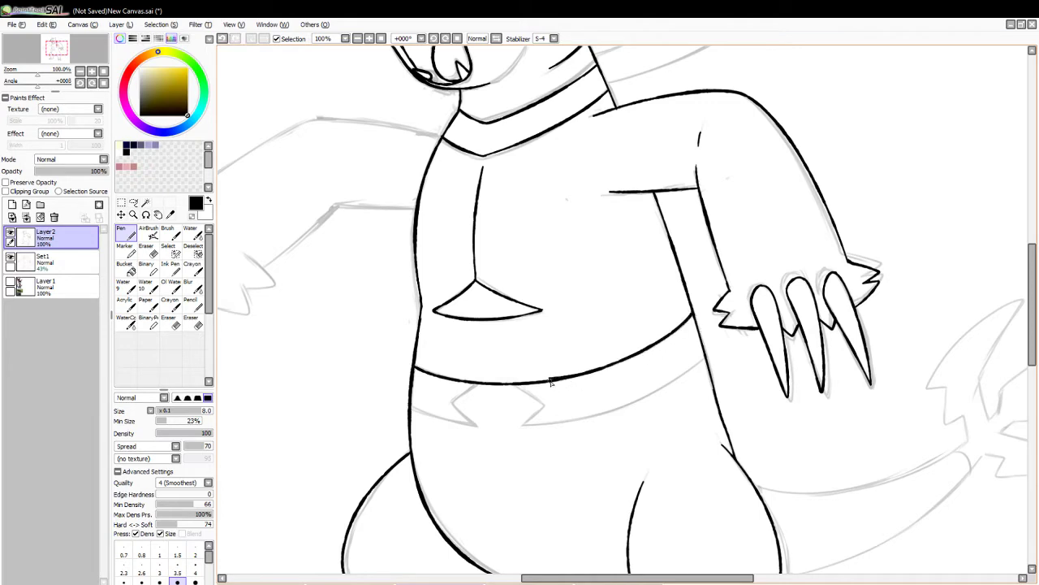
key(ctrl+z)
drag(694, 315, 602, 371)
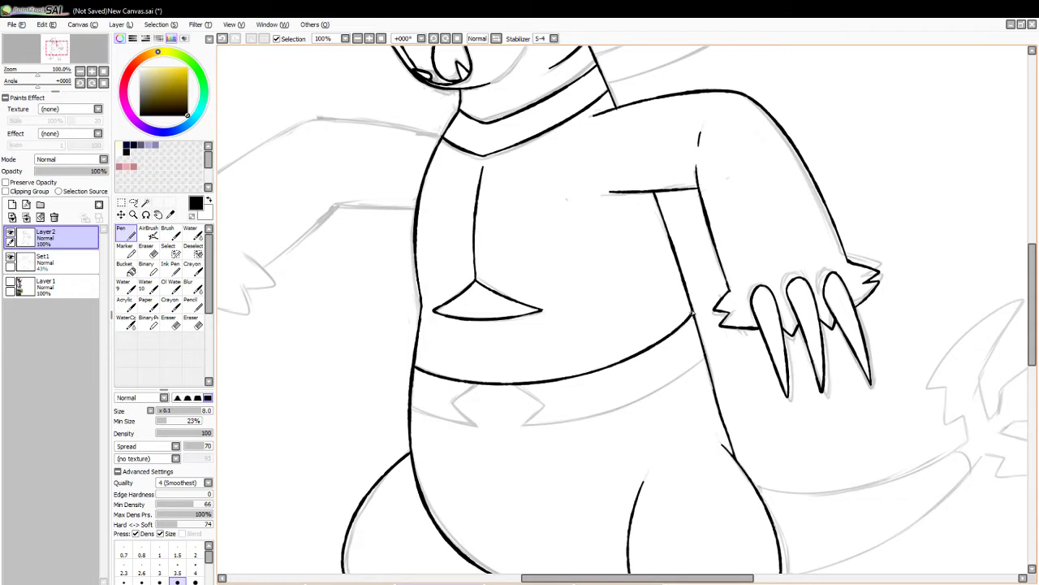
- Ink the lower edge of the belly band from the far side of the torso across the belly
mouse_move(410, 413)
mouse_down()
mouse_move(633, 430)
mouse_move(700, 394)
mouse_up()
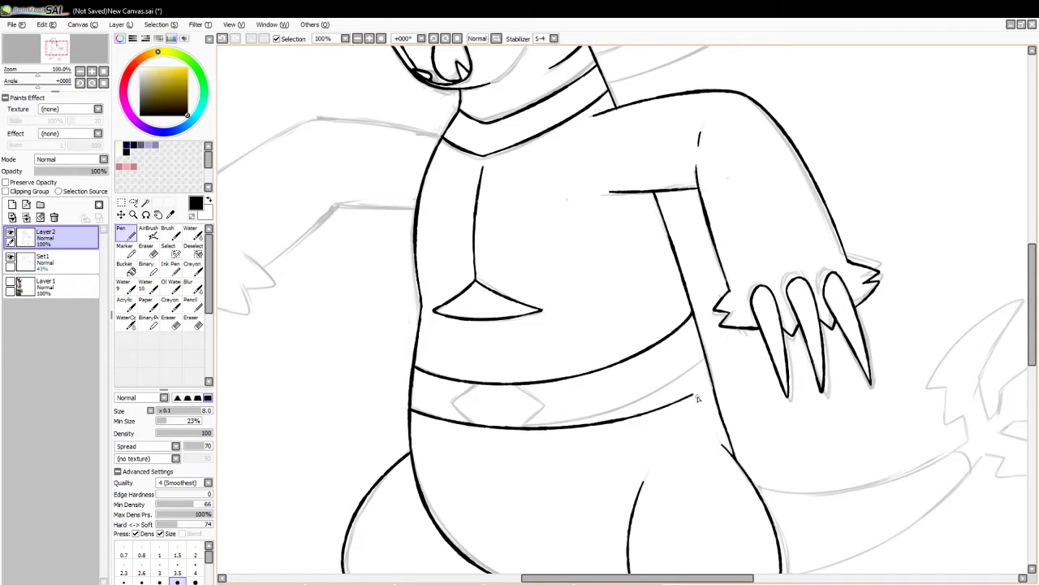
key(ctrl+z)
mouse_move(416, 408)
mouse_down()
mouse_move(541, 437)
mouse_move(665, 396)
mouse_up()
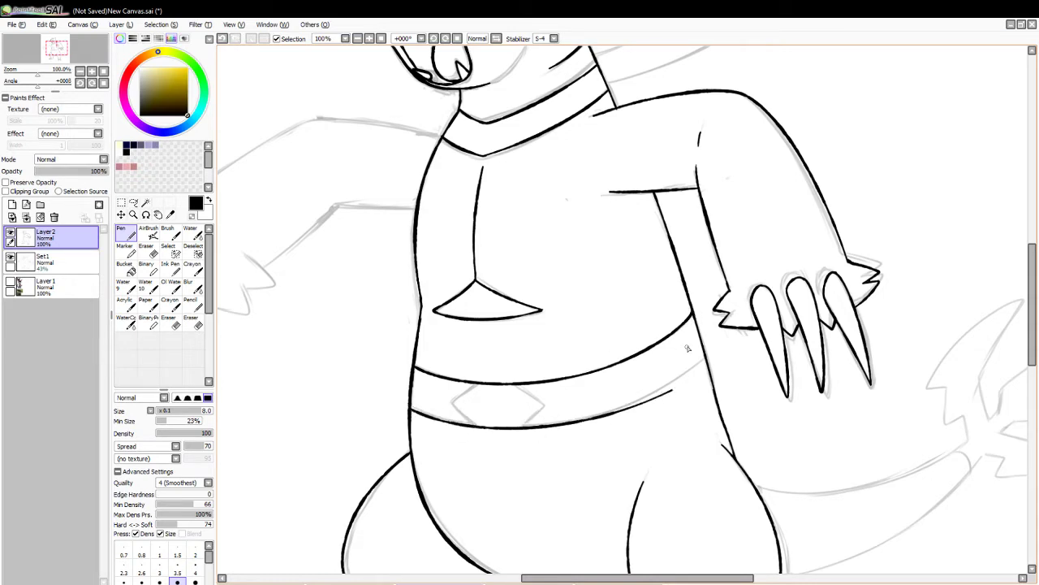
- Connect the belly band's lower edge to the near side of the torso and erase the stray line end
drag(705, 356, 571, 421)
key(ctrl+z)
mouse_move(704, 356)
mouse_down()
mouse_move(608, 423)
mouse_move(583, 419)
mouse_move(689, 374)
mouse_move(557, 419)
mouse_up()
key(ctrl+z)
key(ctrl+z)
mouse_move(705, 353)
mouse_down()
mouse_move(684, 379)
mouse_move(557, 417)
mouse_up()
key(ctrl+z)
drag(625, 419, 557, 422)
key(ctrl+z)
drag(705, 356, 548, 429)
key(e)
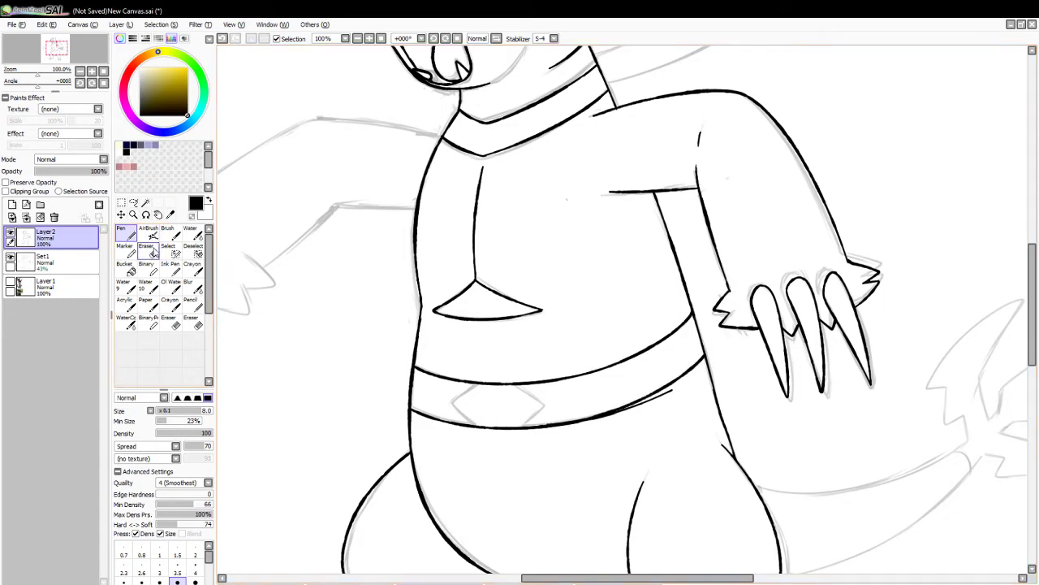
mouse_move(552, 415)
mouse_down()
mouse_move(541, 418)
mouse_move(619, 408)
mouse_move(561, 439)
mouse_up()
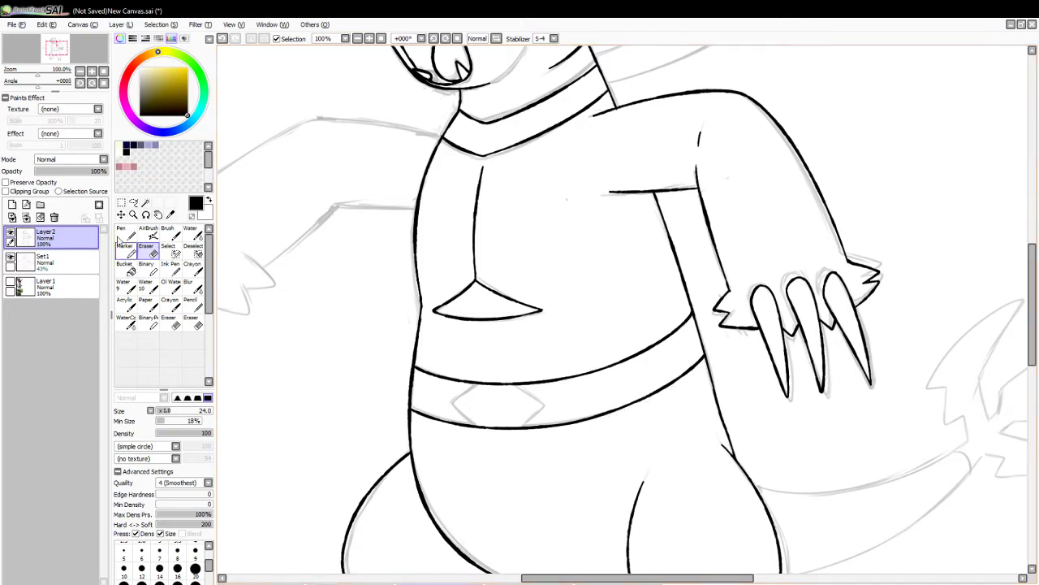
- Ink the V-shaped notches at the facing ends of the belly band
key(n)
mouse_move(479, 385)
mouse_down()
mouse_move(450, 410)
mouse_move(473, 424)
mouse_up()
key(ctrl+z)
mouse_move(482, 385)
mouse_down()
mouse_move(452, 403)
mouse_move(478, 419)
mouse_up()
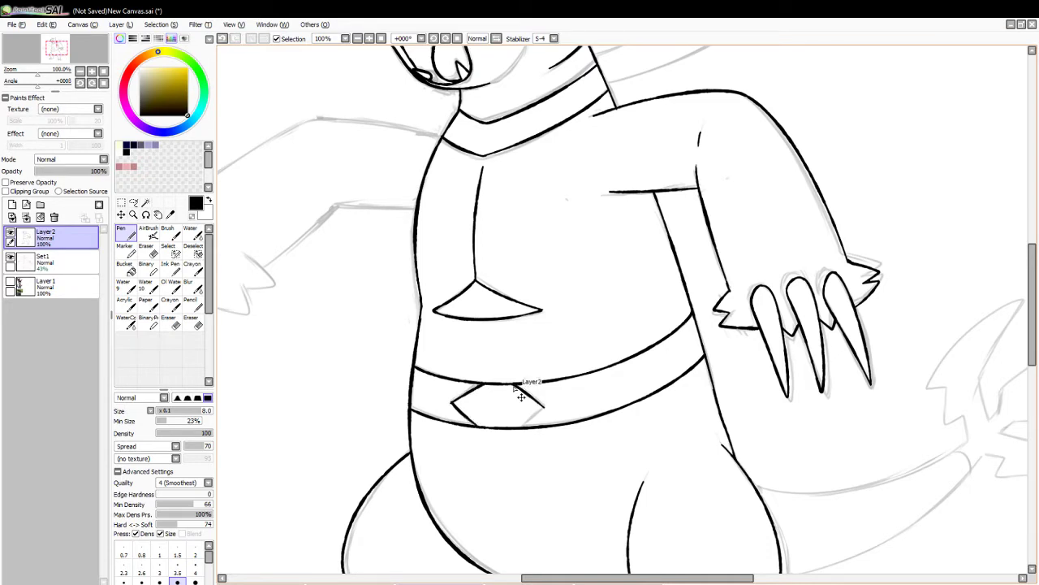
mouse_move(537, 400)
mouse_down()
mouse_move(545, 406)
mouse_move(518, 427)
mouse_up()
key(ctrl+z)
key(ctrl+z)
key(ctrl+z)
key(ctrl+z)
- Erase the belly band's edges between the two notches and the overshoot at the notch tip
key(e)
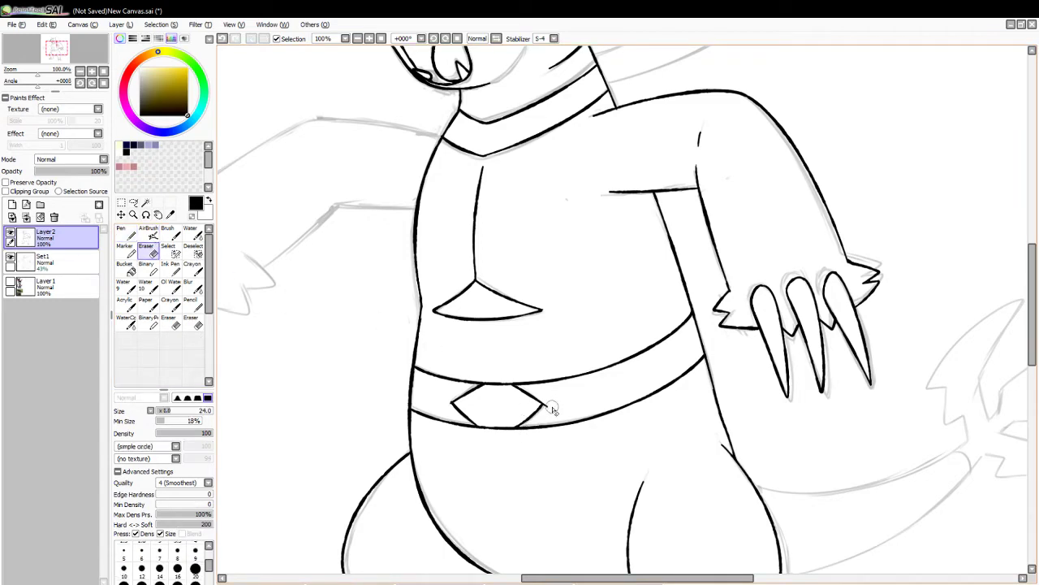
drag(551, 405, 555, 401)
drag(492, 382, 507, 395)
mouse_move(492, 429)
mouse_down()
mouse_move(480, 420)
mouse_move(499, 430)
mouse_move(521, 418)
mouse_up()
- Ink the two claws of the far hand nearest the body with the Pen
key(n)
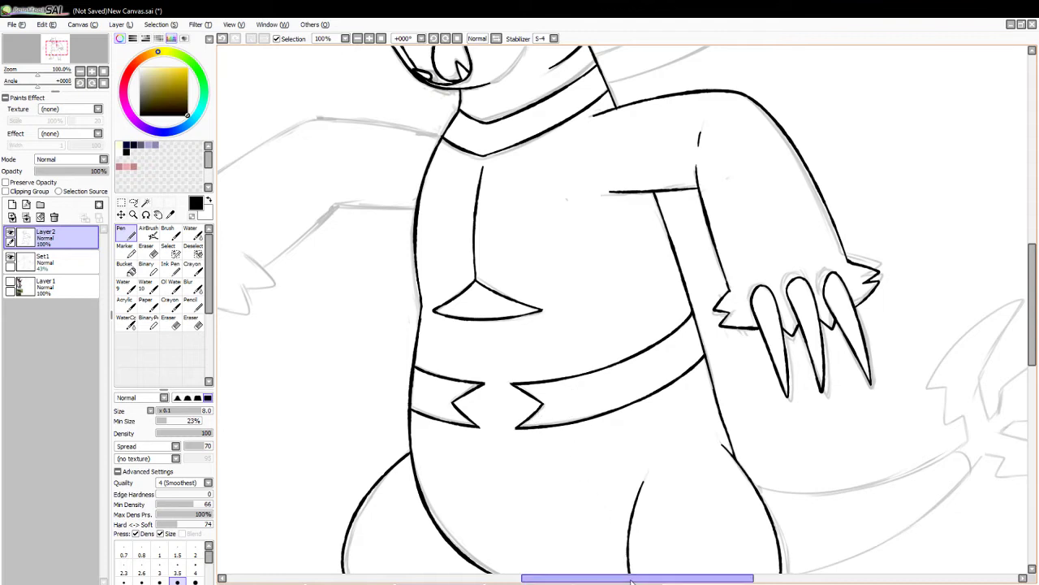
scroll(544, 520, left, 5)
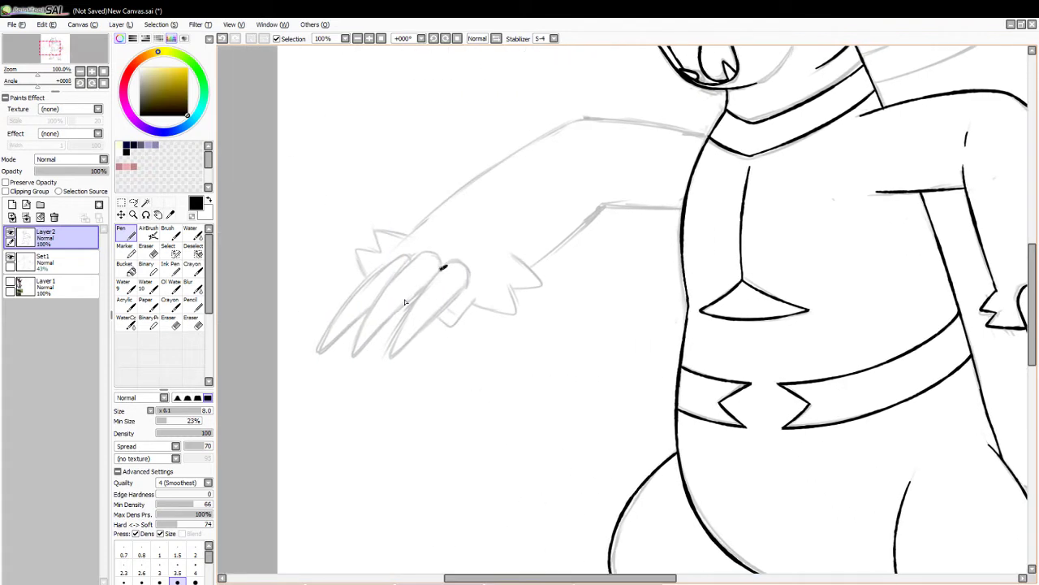
mouse_move(442, 268)
mouse_down()
mouse_move(385, 356)
mouse_move(457, 286)
mouse_move(439, 280)
mouse_move(391, 356)
mouse_move(464, 286)
mouse_move(475, 260)
mouse_move(440, 268)
mouse_move(354, 352)
mouse_move(417, 290)
mouse_up()
key(ctrl+z)
key(ctrl+z)
key(ctrl+z)
key(ctrl+z)
key(ctrl+z)
key(ctrl+z)
key(ctrl+z)
key(ctrl+z)
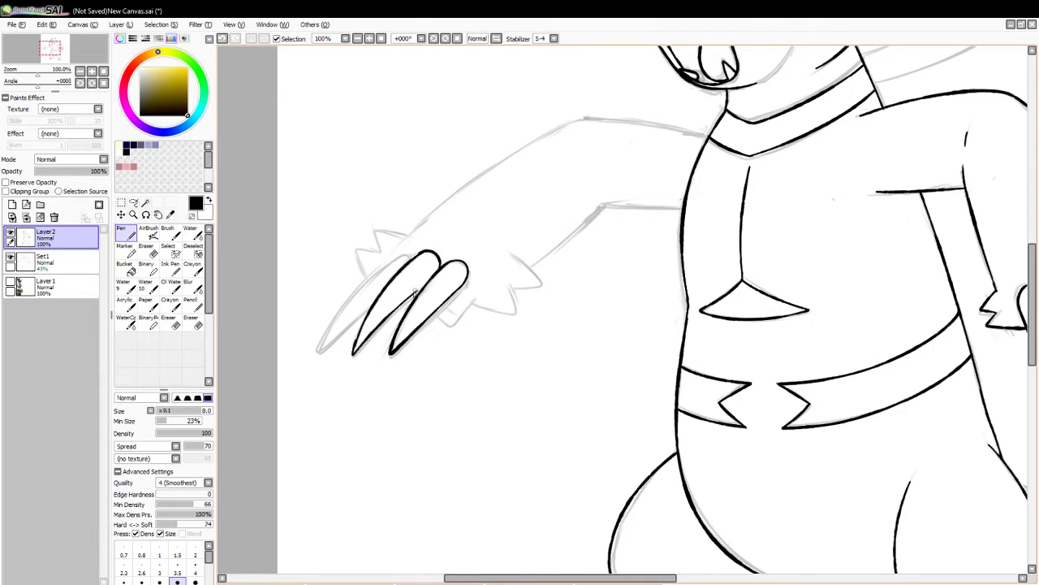
key(ctrl+z)
drag(353, 354, 412, 299)
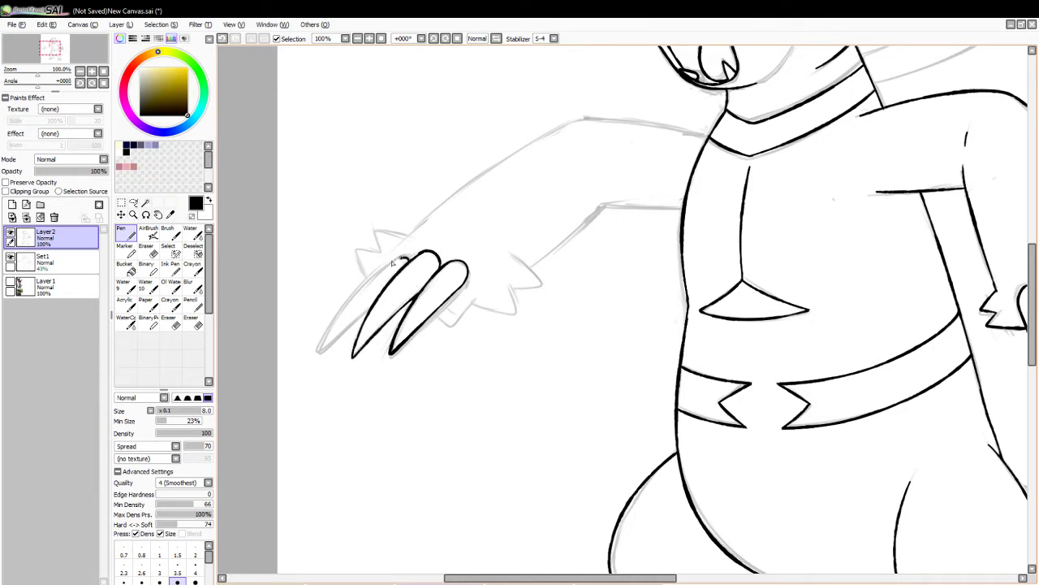
- Ink the outermost claw of the far hand
mouse_move(393, 262)
mouse_down()
mouse_move(328, 335)
mouse_move(325, 354)
mouse_move(370, 311)
mouse_up()
key(ctrl+z)
mouse_move(388, 265)
mouse_down()
mouse_move(325, 353)
mouse_move(370, 303)
mouse_up()
key(ctrl+z)
mouse_move(394, 259)
mouse_down()
mouse_move(324, 349)
mouse_move(373, 310)
mouse_up()
key(ctrl+z)
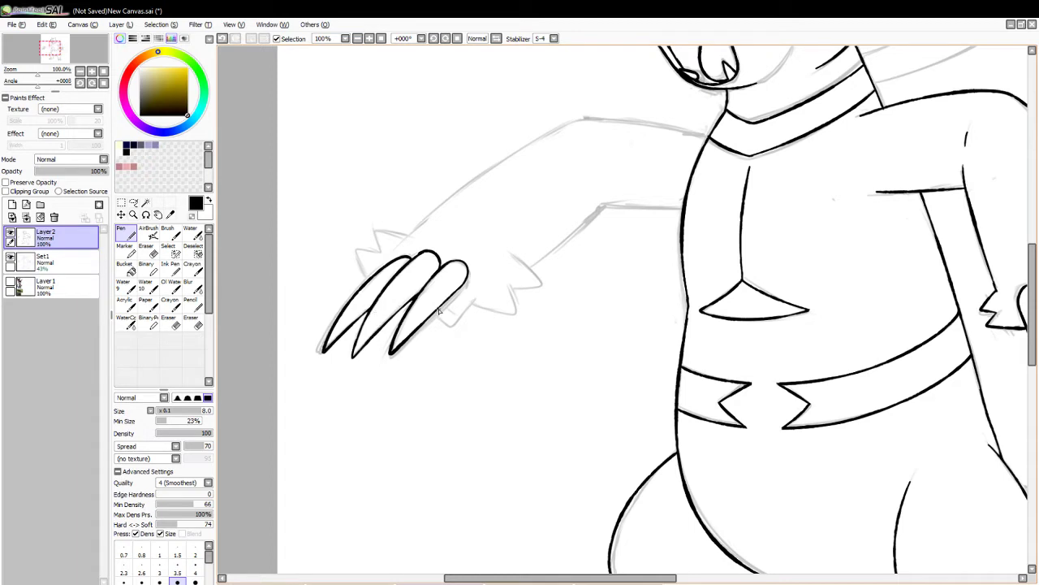
- Ink the jagged fur on both sides of the far hand's claws
drag(437, 314, 477, 298)
key(ctrl+z)
drag(543, 290, 520, 266)
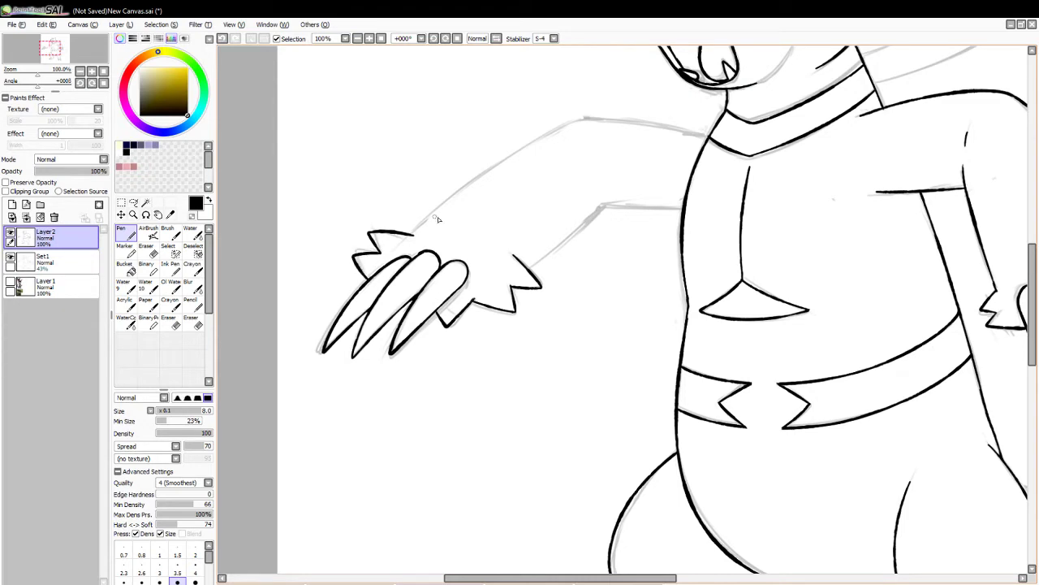
- Ink the upper contour of the far arm from the wrist fur over the elbow to the neck band
mouse_move(411, 237)
mouse_down()
mouse_move(454, 195)
mouse_move(590, 116)
mouse_up()
key(ctrl+z)
mouse_move(411, 236)
mouse_down()
mouse_move(560, 126)
mouse_move(620, 114)
mouse_move(697, 133)
mouse_up()
key(ctrl+z)
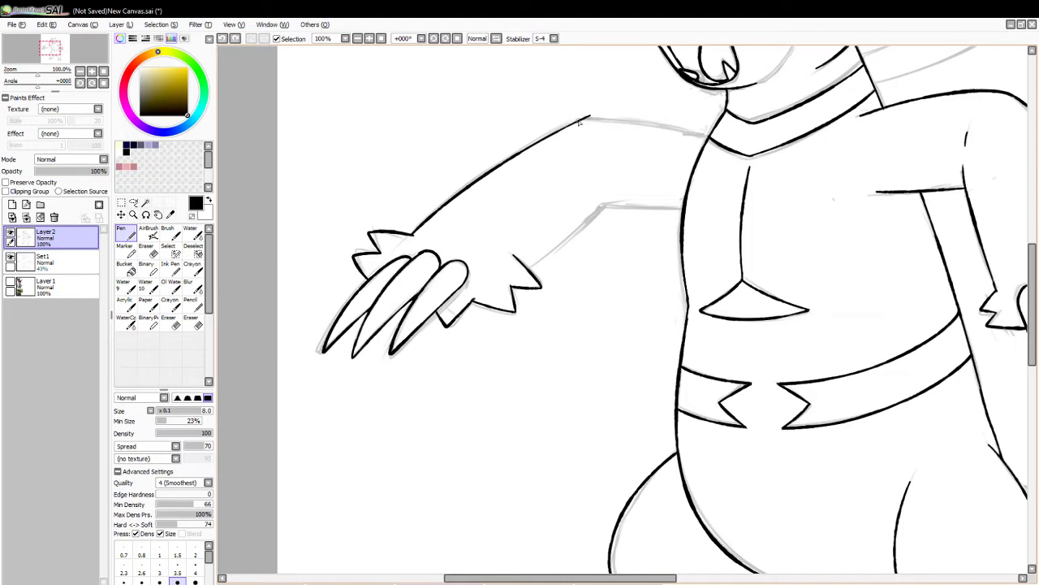
drag(588, 118, 708, 134)
key(ctrl+z)
drag(587, 118, 702, 137)
key(ctrl+z)
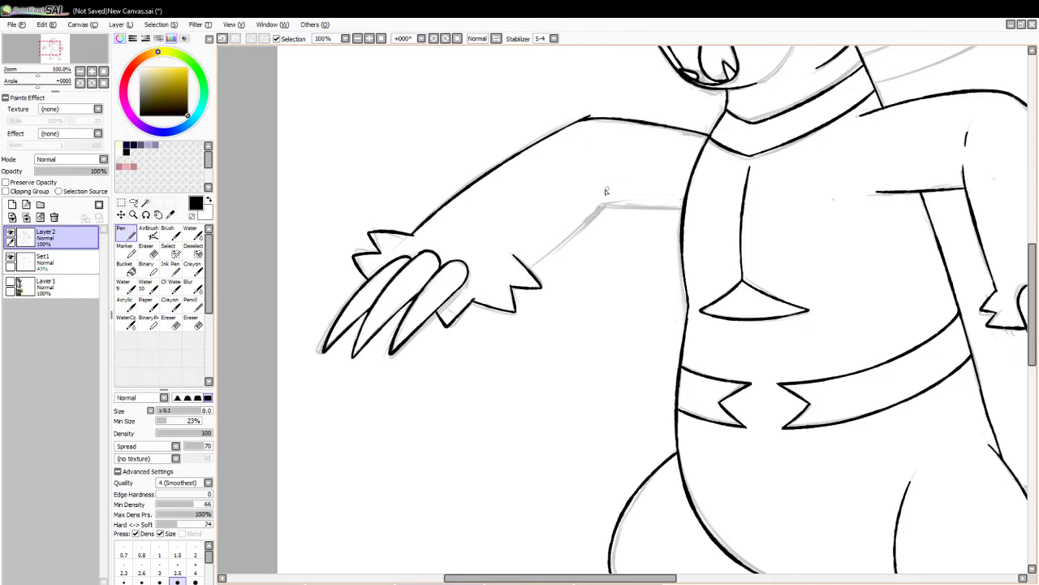
- Ink the lower contour of the far arm from the wrist fur through the elbow bend to the torso
drag(516, 273, 602, 207)
key(ctrl+z)
mouse_move(512, 276)
mouse_down()
mouse_move(601, 213)
mouse_move(679, 209)
mouse_up()
key(ctrl+z)
key(ctrl+z)
drag(606, 204, 685, 209)
key(ctrl+z)
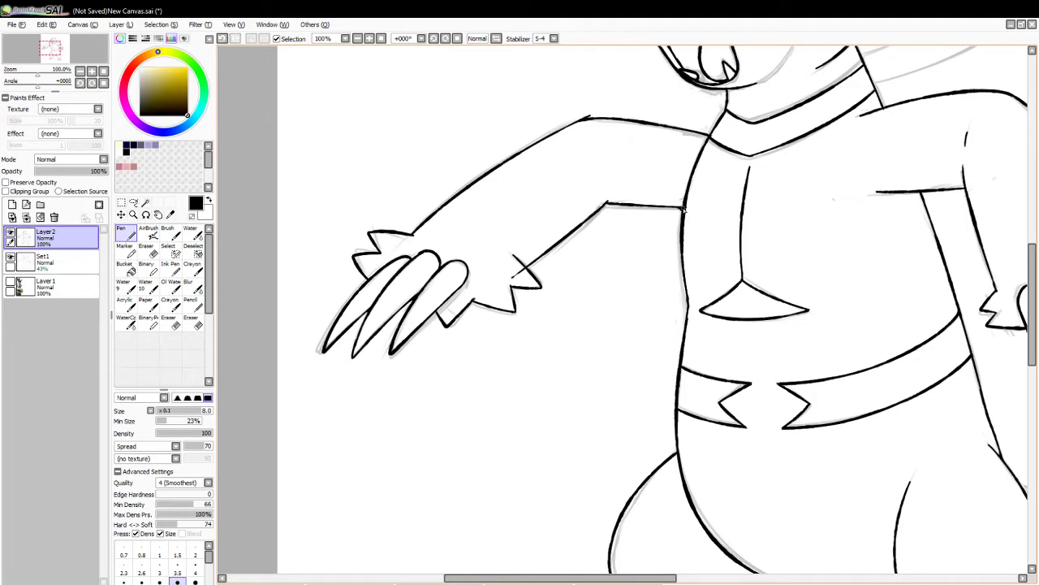
- Erase the end of the far arm's lower contour that overshoots into the wrist fur
click(147, 249)
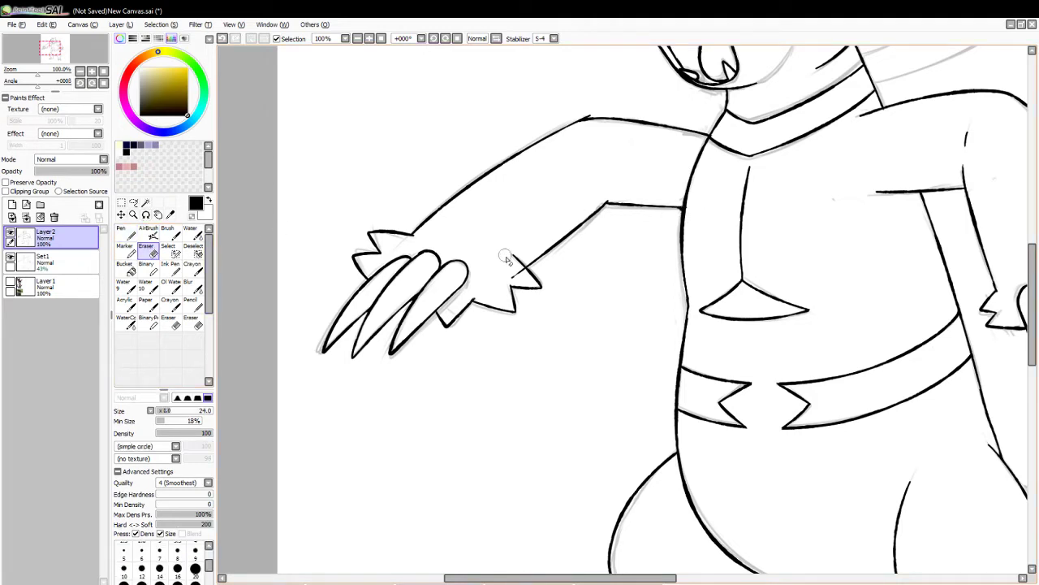
key(ctrl+z)
drag(522, 274, 510, 266)
key(ctrl+z)
key(ctrl+z)
- Clean up the line joints at the far arm's upper elbow corner and inner elbow bend
drag(573, 118, 620, 119)
key(n)
key(ctrl+z)
key(ctrl+z)
key(ctrl+z)
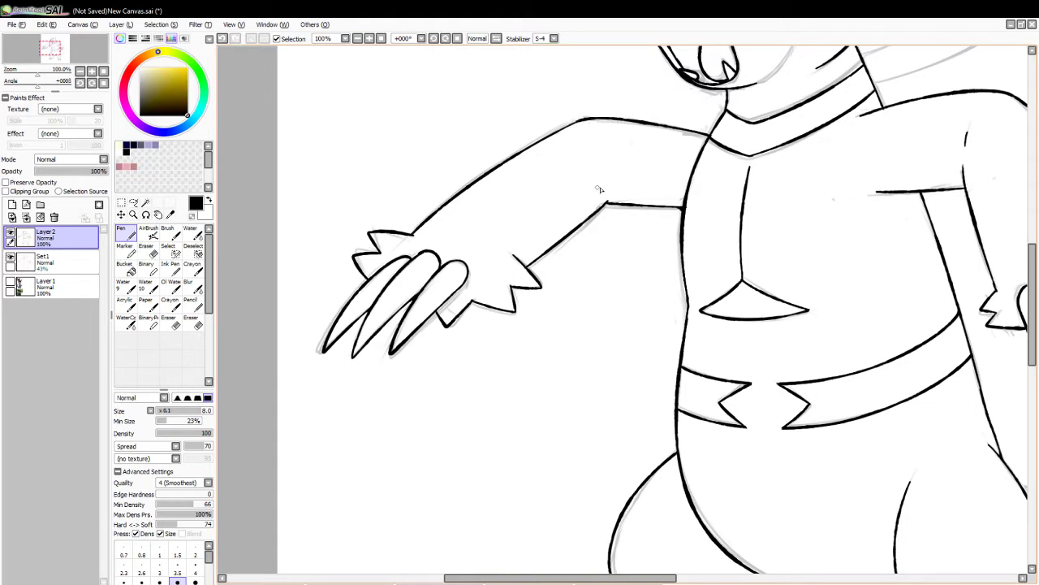
click(147, 250)
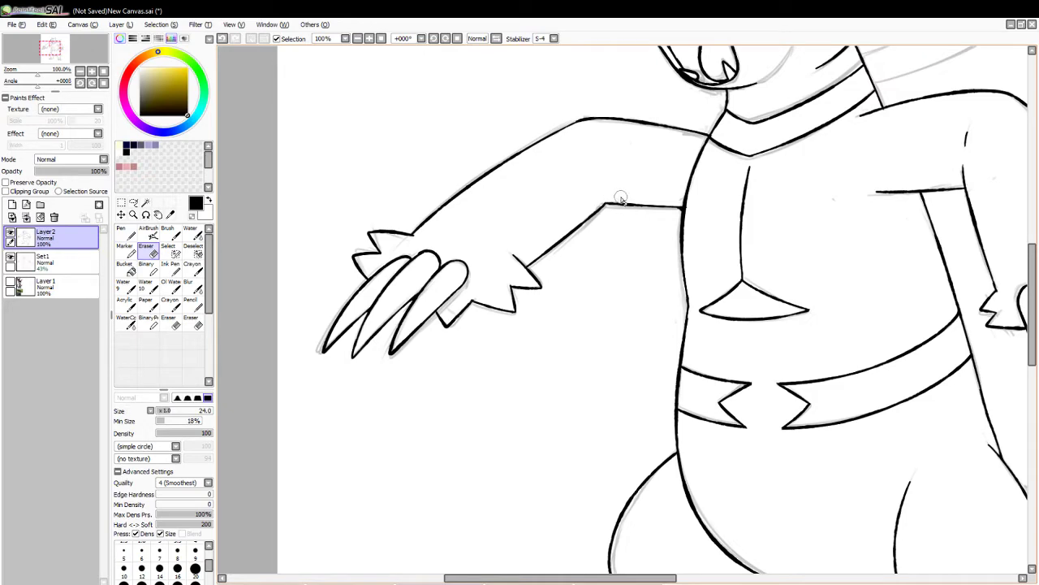
- Try to ink the upper edge of the streamer flowing from the back of the neck with the Pen
drag(647, 579, 713, 580)
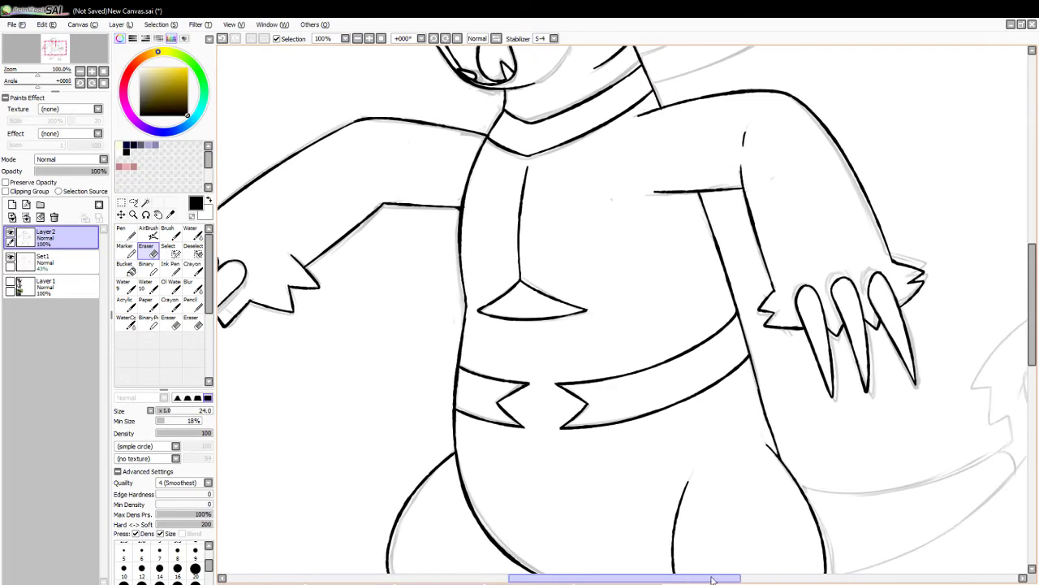
drag(1035, 292, 949, 220)
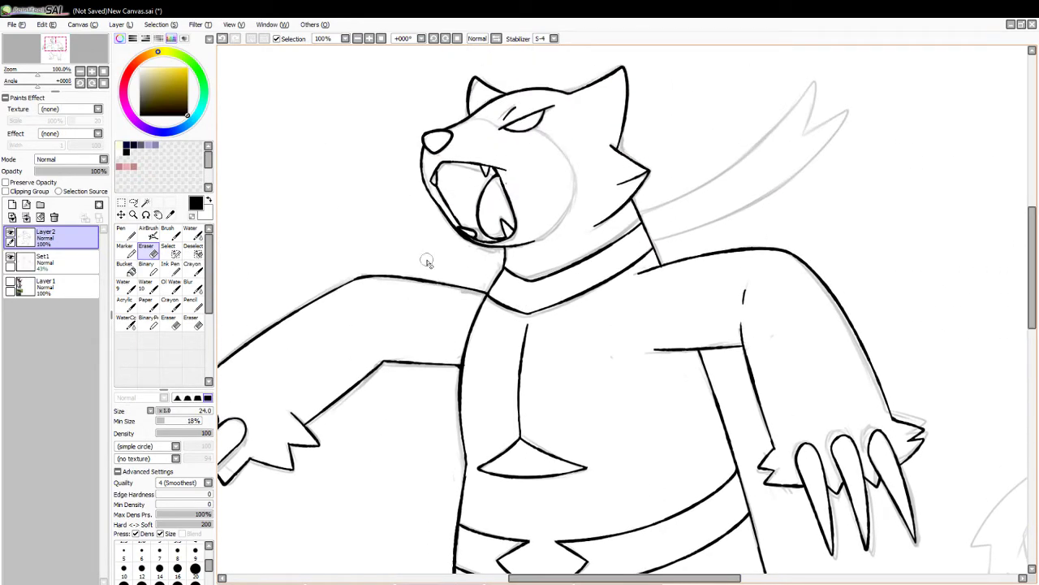
key(n)
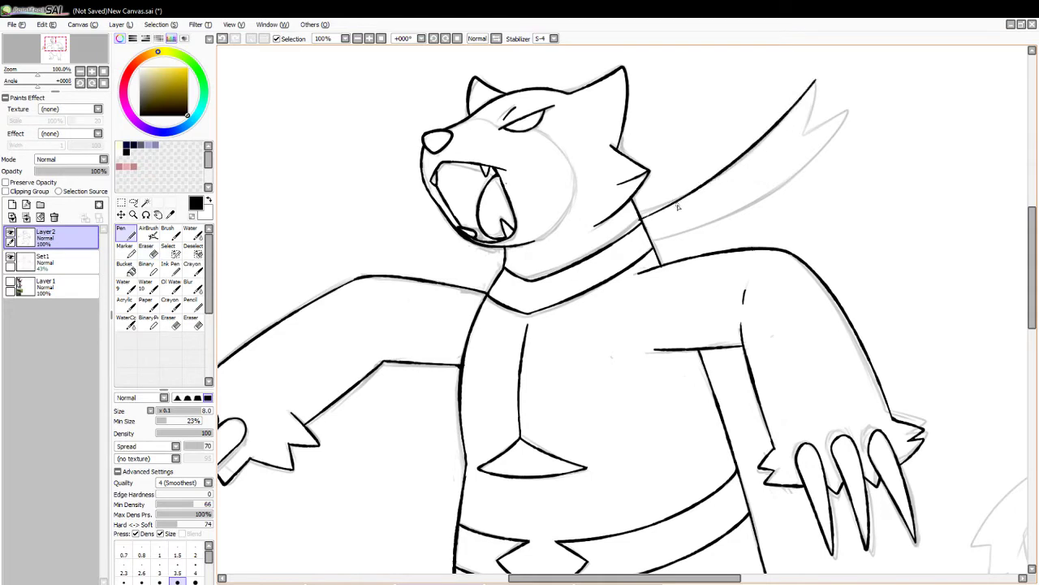
mouse_move(817, 78)
mouse_down()
mouse_move(723, 177)
mouse_move(641, 217)
mouse_up()
key(ctrl+z)
key(ctrl+z)
key(ctrl+z)
key(ctrl+z)
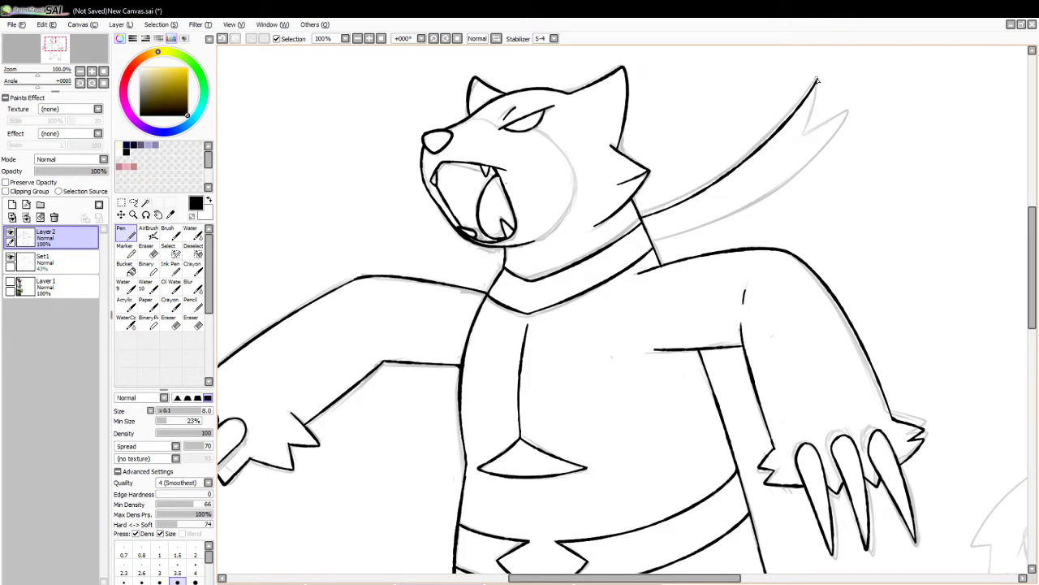
key(ctrl+z)
- Try to ink the streamer's forked tip and lower edge, and undo the streamer's strokes
drag(819, 79, 803, 140)
drag(783, 180, 721, 208)
key(ctrl+z)
key(ctrl+z)
mouse_move(805, 132)
mouse_down()
mouse_move(851, 109)
mouse_move(718, 214)
mouse_move(757, 199)
mouse_up()
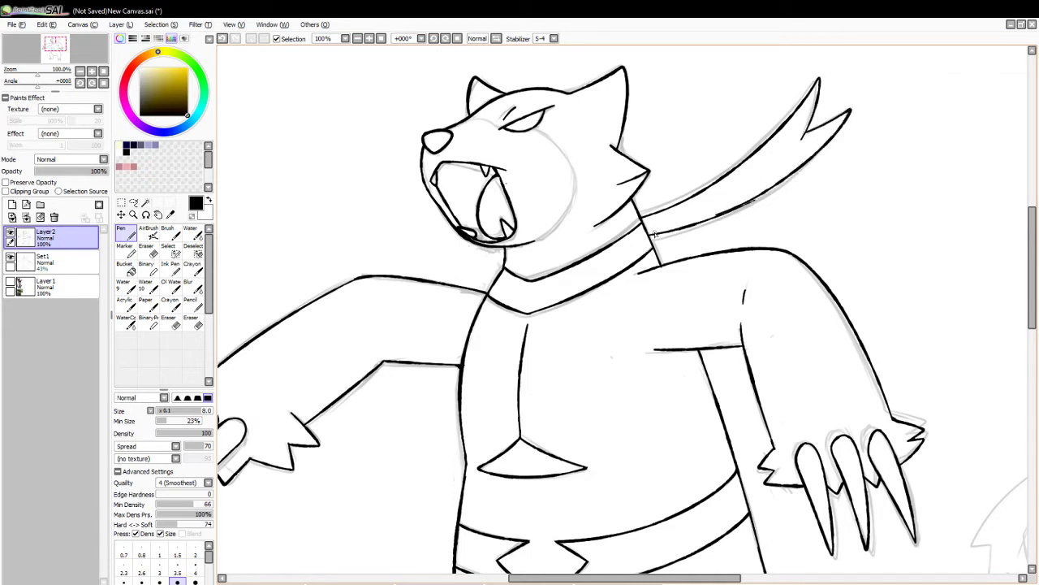
key(ctrl+z)
drag(649, 237, 756, 195)
key(ctrl+z)
key(ctrl+z)
key(ctrl+z)
key(ctrl+z)
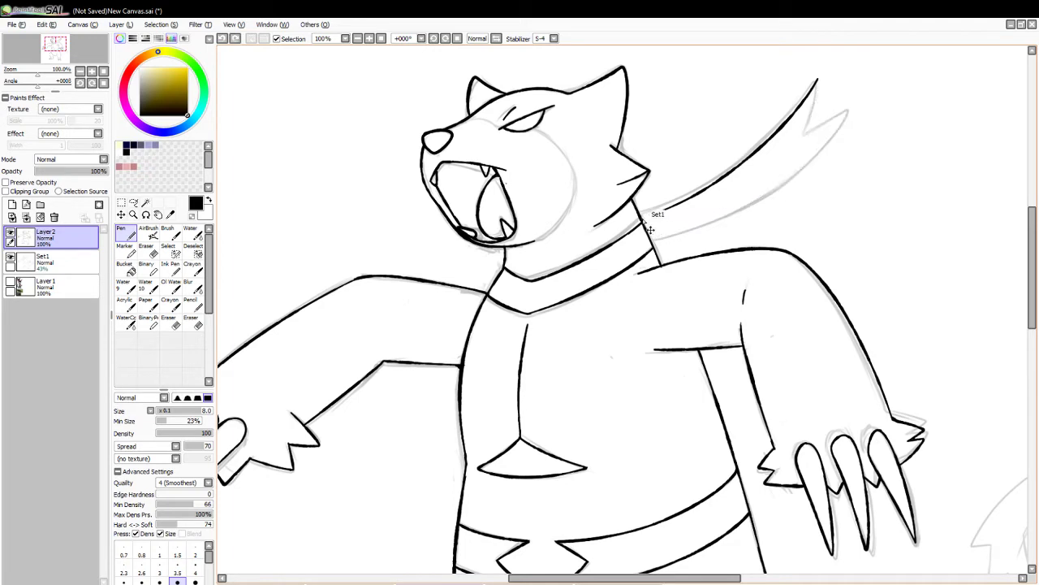
key(ctrl+z)
- Ink the neck streamer's outline: the upper edge from the neck, the forked tip and the lower edge
mouse_move(642, 223)
mouse_down()
mouse_move(797, 107)
mouse_move(764, 138)
mouse_up()
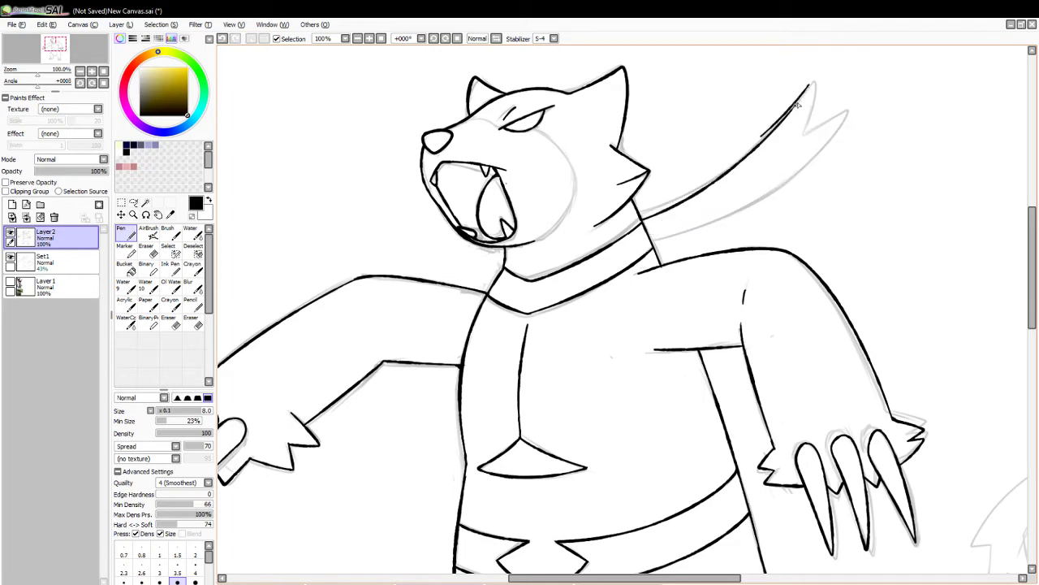
key(ctrl+z)
drag(809, 87, 774, 134)
key(ctrl+z)
key(ctrl+z)
drag(807, 91, 773, 130)
key(ctrl+z)
key(ctrl+z)
drag(812, 85, 773, 130)
mouse_move(812, 85)
mouse_down()
mouse_move(793, 145)
mouse_move(834, 128)
mouse_move(693, 219)
mouse_move(737, 213)
mouse_up()
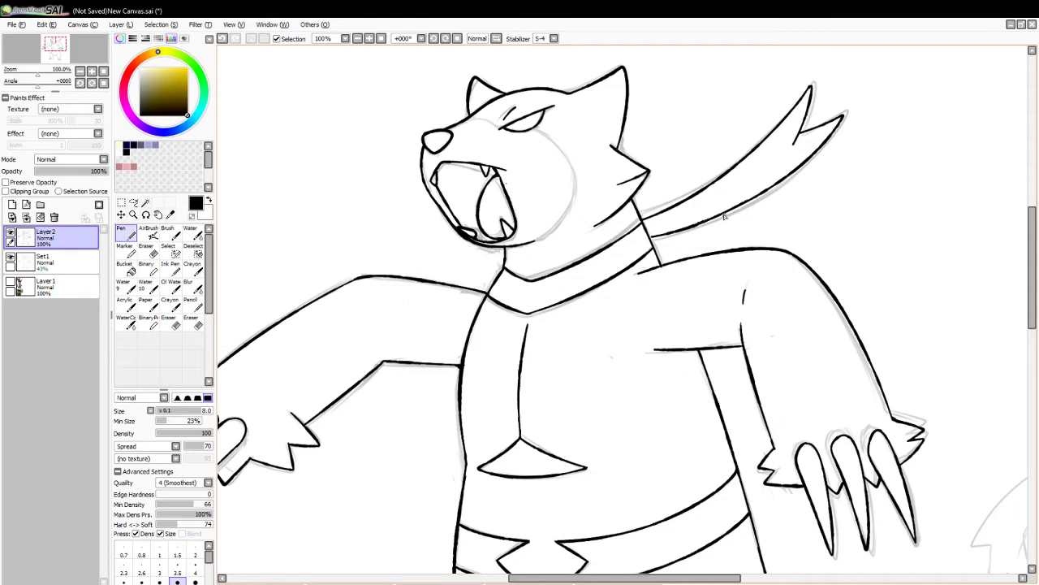
- Undo the streamer's last fork and lower-edge strokes and re-ink the lower edge from the neck toward the second tip
key(ctrl+z)
key(ctrl+z)
key(ctrl+z)
drag(652, 238, 809, 156)
key(ctrl+z)
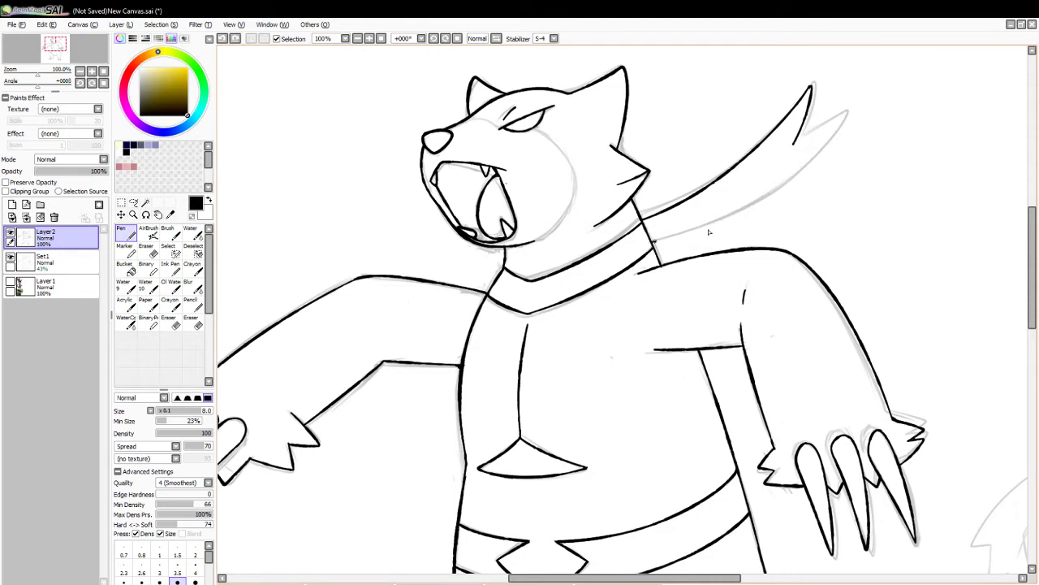
drag(654, 244, 853, 112)
key(ctrl+z)
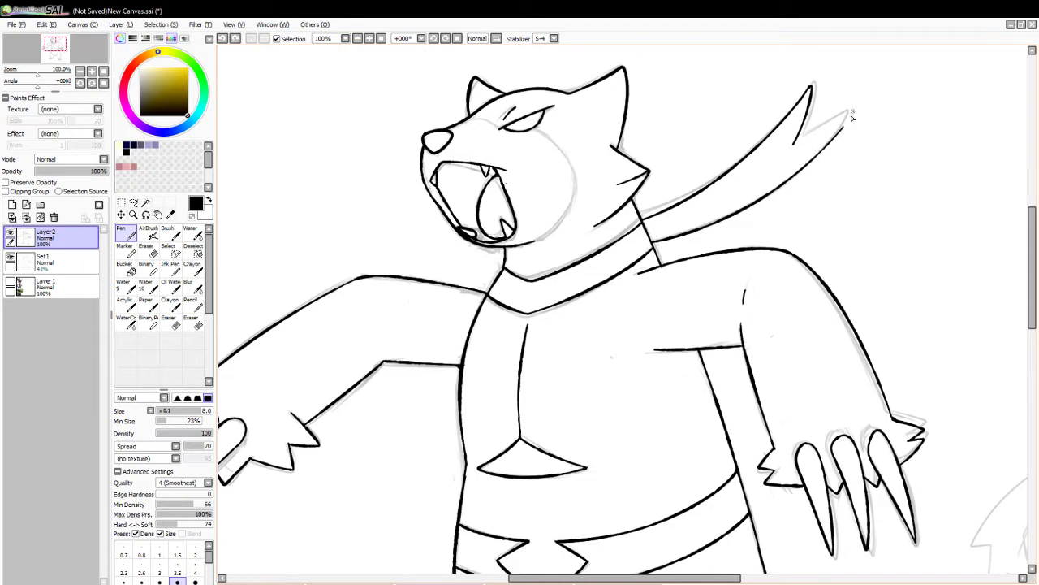
- Ink the streamer's second tip and the notch of its fork, and clean up the strokes' overlap
drag(816, 155, 852, 112)
key(ctrl+z)
drag(851, 113, 785, 144)
key(ctrl+z)
drag(851, 114, 771, 152)
key(e)
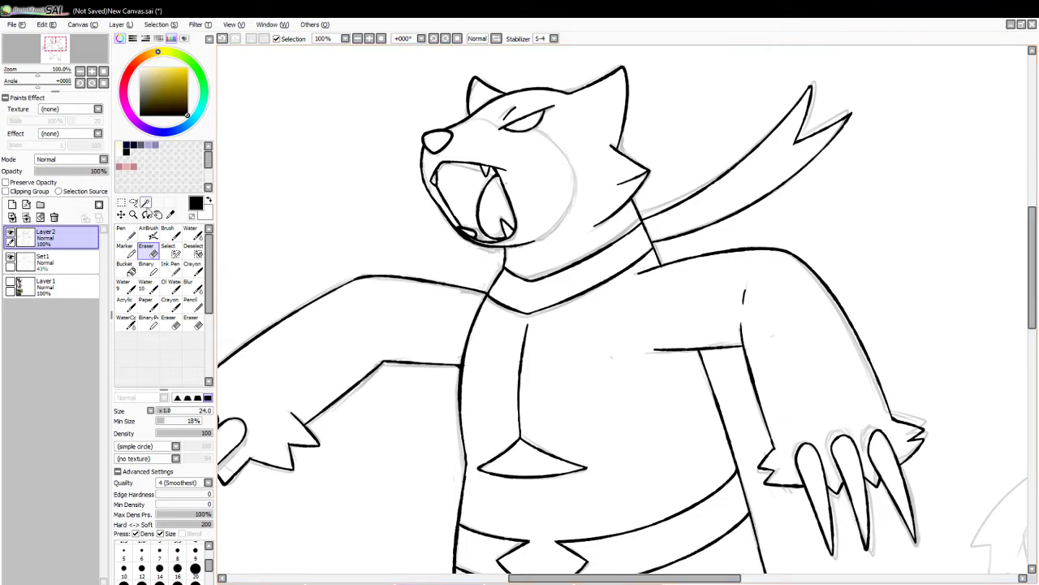
- Ink the tail's upper edge with the Pen, from the back of the hip to the base of the tail's prongs
key(alt+Tab)
click(131, 234)
drag(1031, 313, 1027, 378)
drag(684, 577, 741, 577)
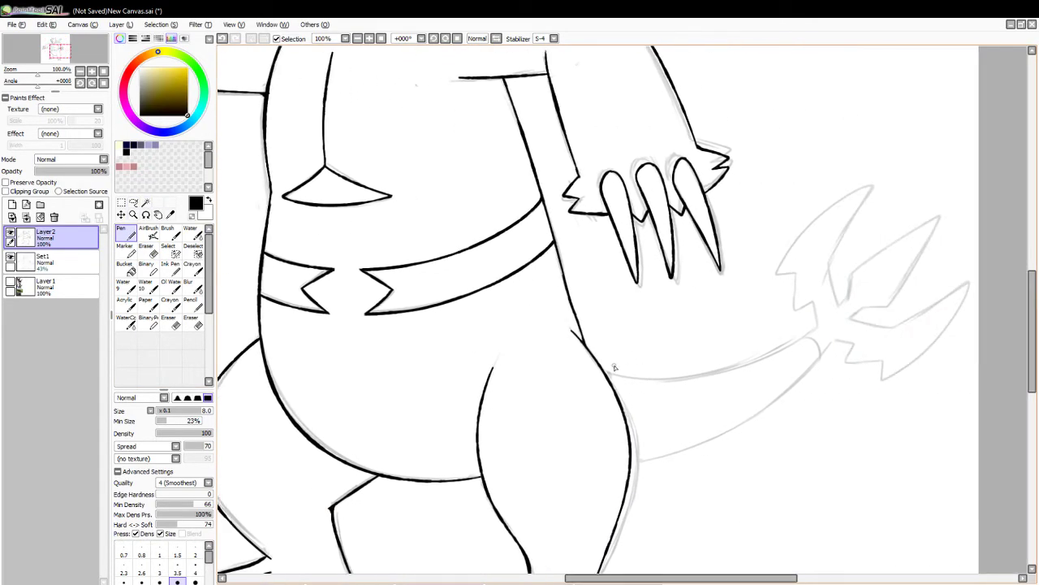
drag(609, 376, 805, 332)
key(ctrl+z)
drag(611, 376, 833, 327)
key(ctrl+z)
drag(604, 375, 835, 321)
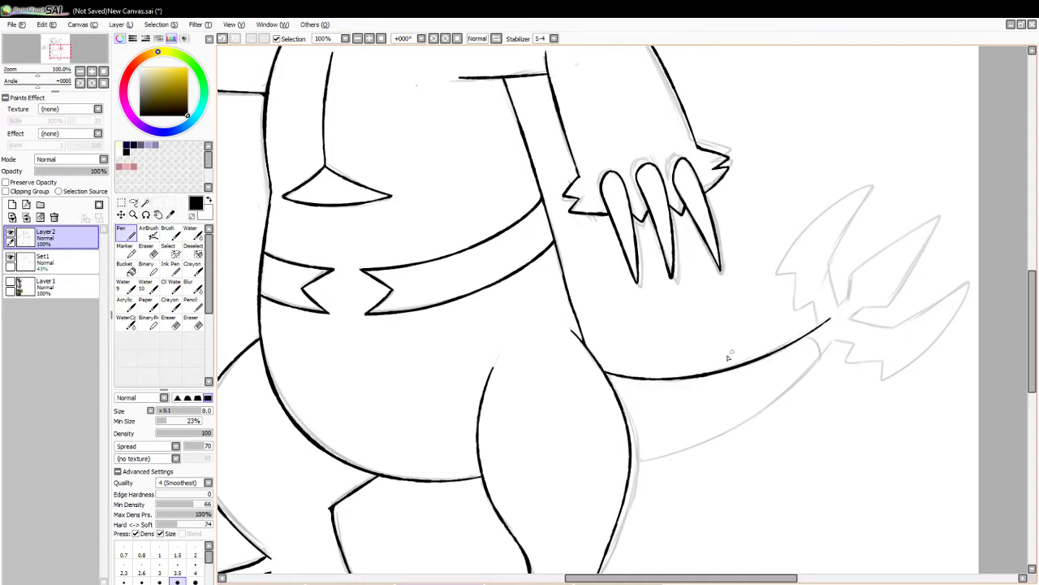
- Ink the tail's lower edge from the thigh to the prongs, and erase the upper edge's overshooting end
mouse_move(641, 460)
mouse_down()
mouse_move(735, 414)
mouse_move(836, 341)
mouse_move(818, 364)
mouse_move(826, 351)
mouse_up()
key(ctrl+z)
key(ctrl+z)
key(ctrl+z)
key(ctrl+z)
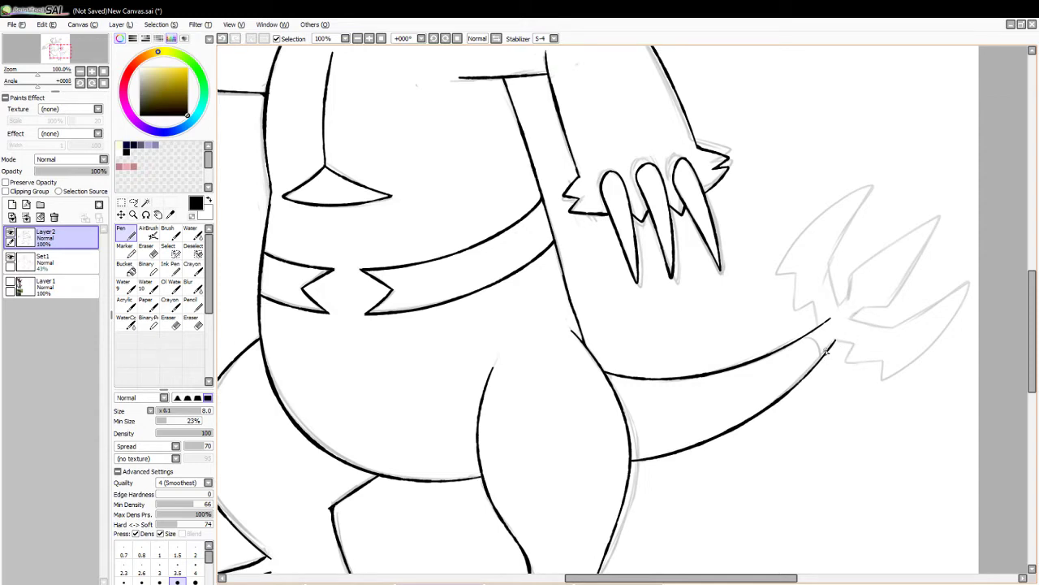
key(e)
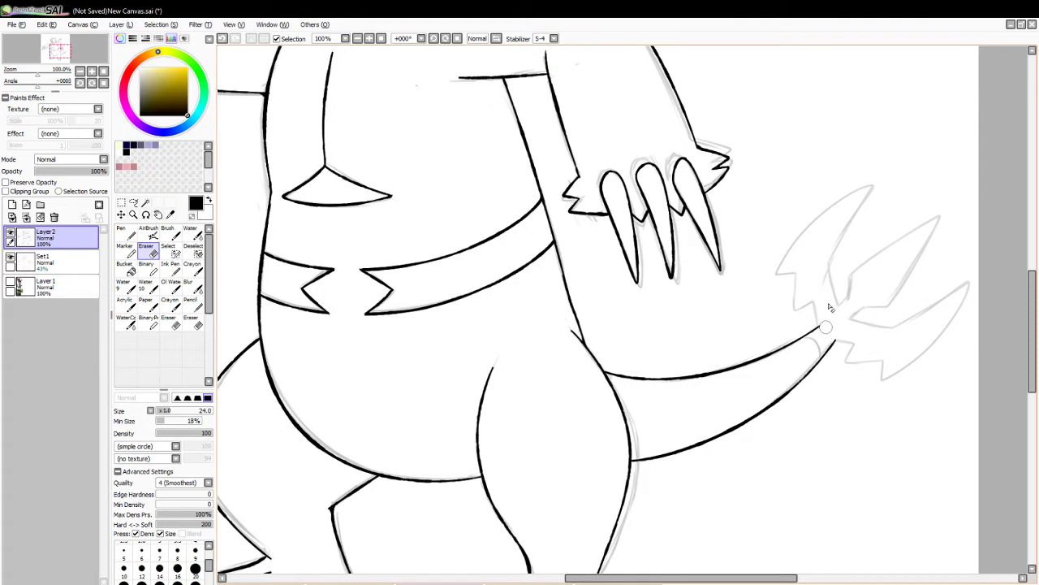
click(126, 238)
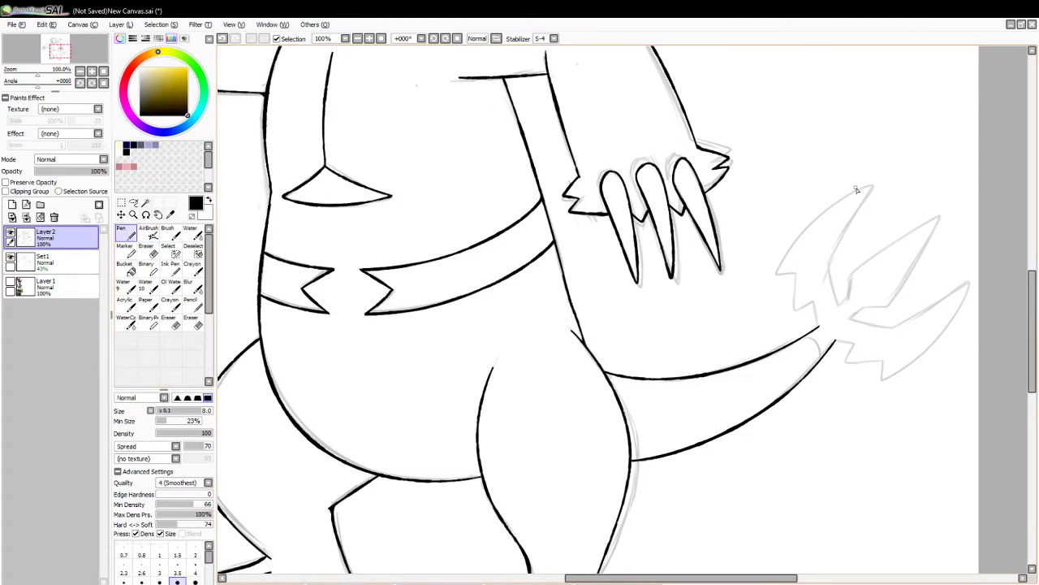
- Ink the outer curve and jagged base of the tail's first prong, nearest the hand claws
key(ctrl+z)
drag(869, 187, 763, 289)
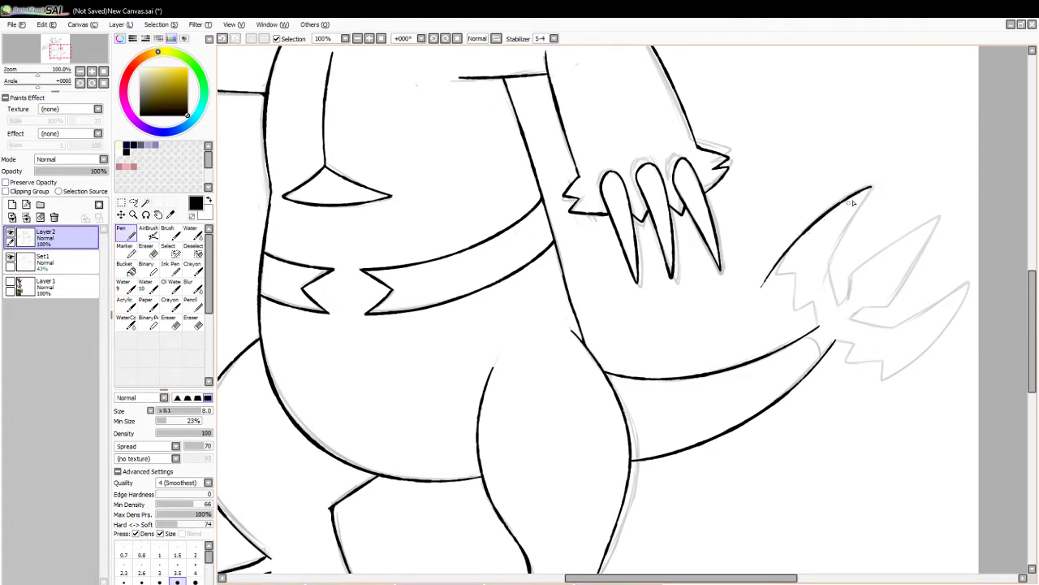
key(ctrl+z)
mouse_move(872, 186)
mouse_down()
mouse_move(766, 271)
mouse_move(771, 280)
mouse_move(791, 267)
mouse_move(775, 274)
mouse_move(800, 274)
mouse_move(794, 313)
mouse_move(814, 299)
mouse_move(818, 327)
mouse_up()
key(ctrl+z)
key(ctrl+z)
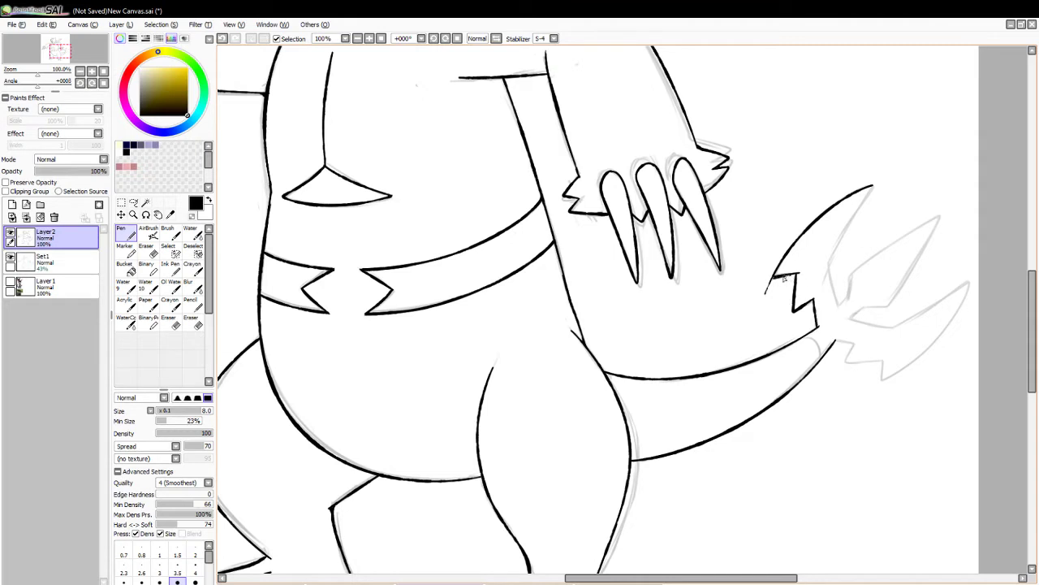
key(ctrl+z)
drag(771, 278, 785, 276)
- Ink the inner edge of the tail's first prong and erase the overshooting line ends around its base
mouse_move(873, 188)
mouse_down()
mouse_move(824, 262)
mouse_move(864, 207)
mouse_move(832, 261)
mouse_move(836, 306)
mouse_up()
key(ctrl+z)
key(ctrl+z)
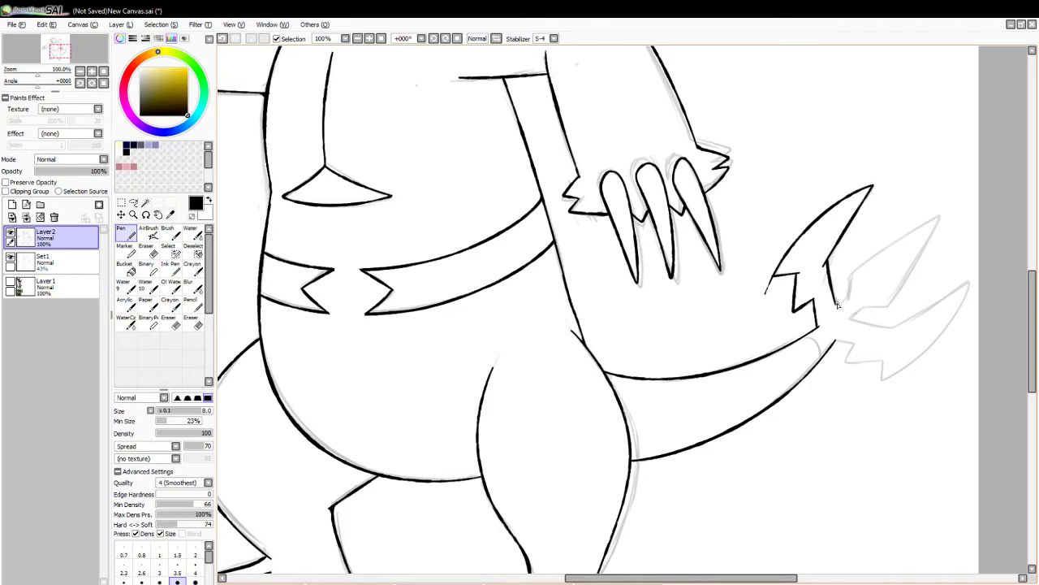
click(147, 246)
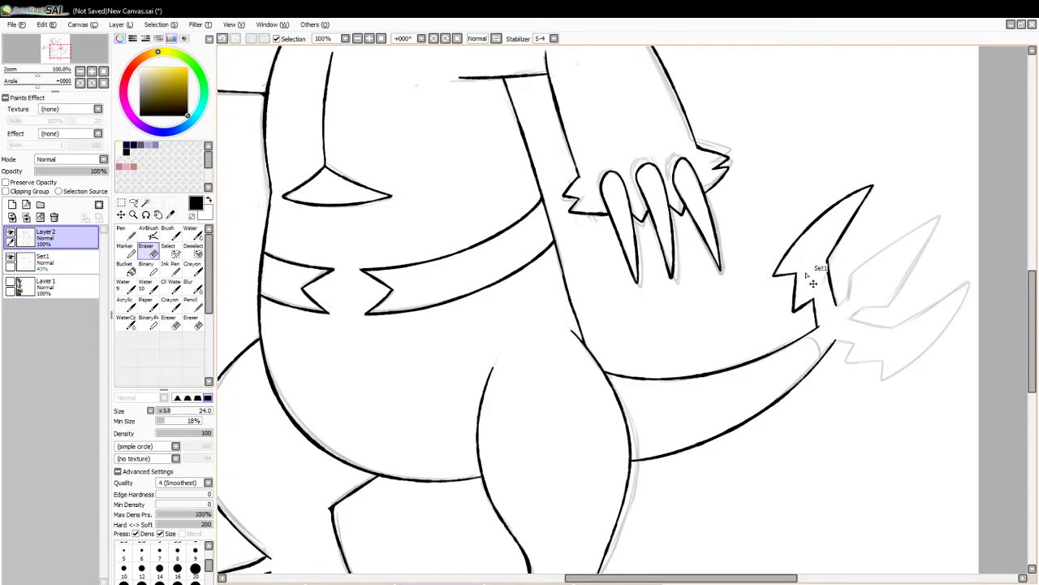
key(ctrl+z)
drag(804, 262, 809, 277)
drag(827, 317, 824, 342)
key(ctrl+z)
- Lasso the inked first prong of the tail and paste a copy of it onto a new layer
click(133, 201)
drag(858, 161, 759, 295)
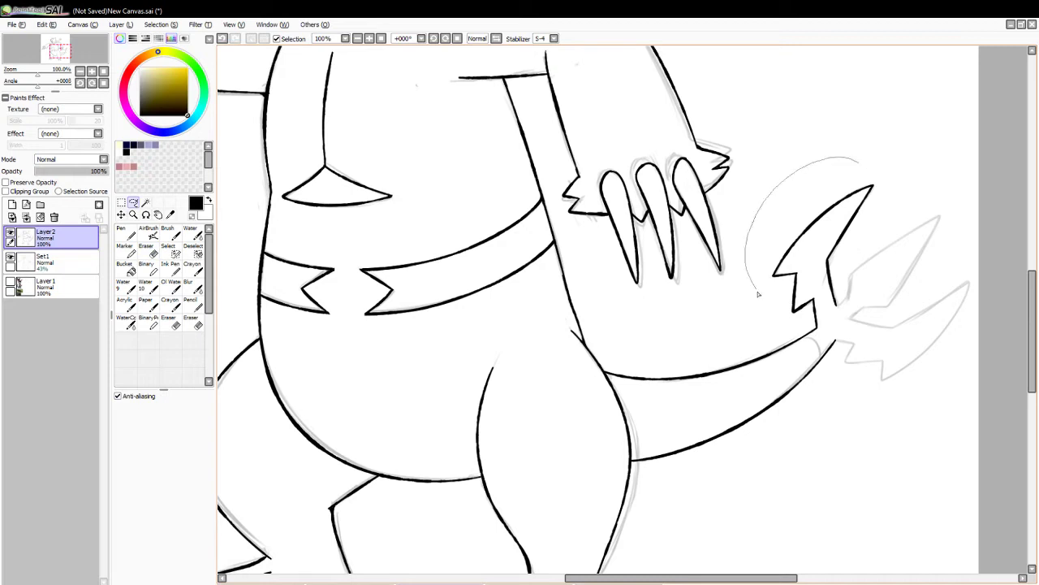
drag(855, 315, 883, 153)
key(ctrl+c)
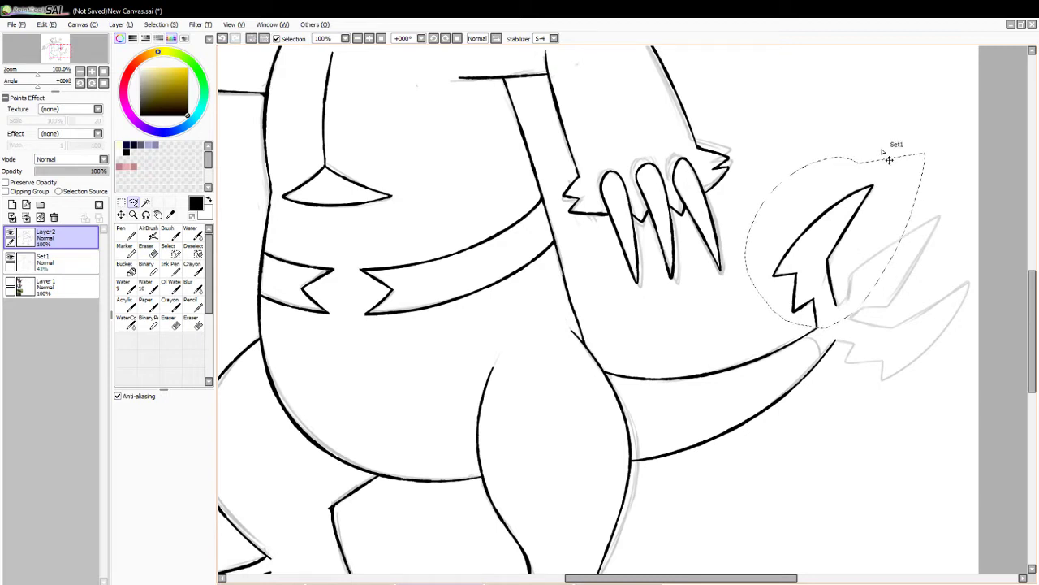
key(ctrl+v)
click(251, 40)
click(120, 202)
key(ctrl+t)
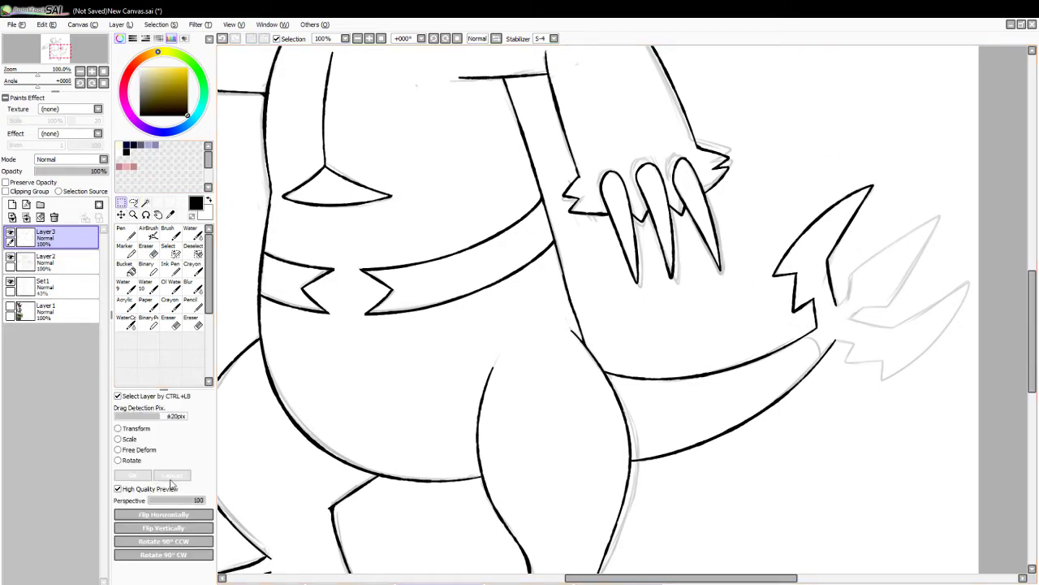
- Flip the prong copy horizontally, rotate and move it onto the sketched third prong, and merge it down into Layer2
click(197, 514)
click(132, 460)
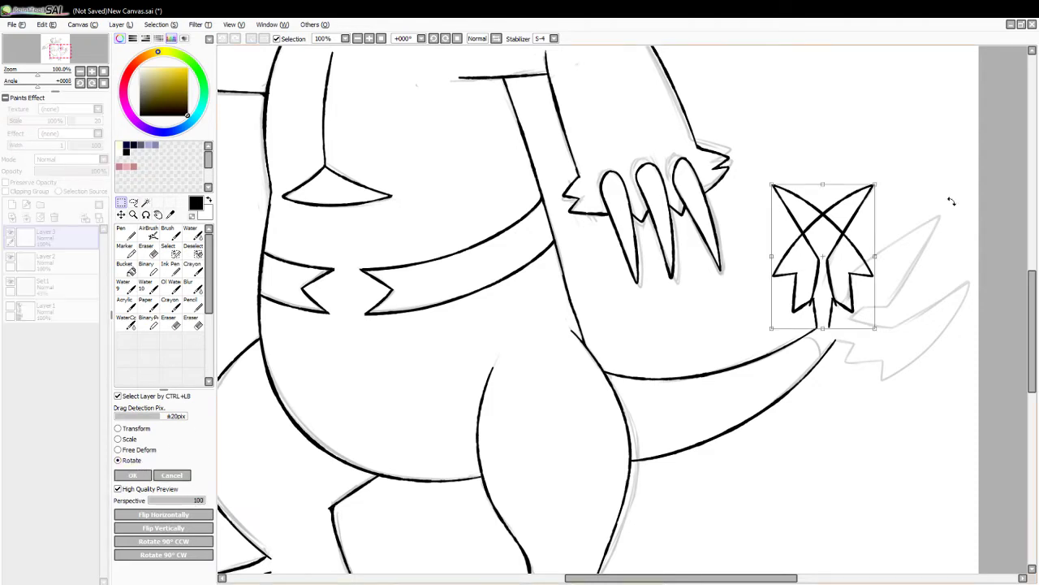
drag(951, 199, 840, 357)
mouse_move(844, 258)
mouse_down()
mouse_move(934, 345)
mouse_move(940, 321)
mouse_move(917, 336)
mouse_up()
drag(1007, 293, 989, 263)
mouse_move(908, 318)
mouse_down()
mouse_move(911, 304)
mouse_move(929, 310)
mouse_up()
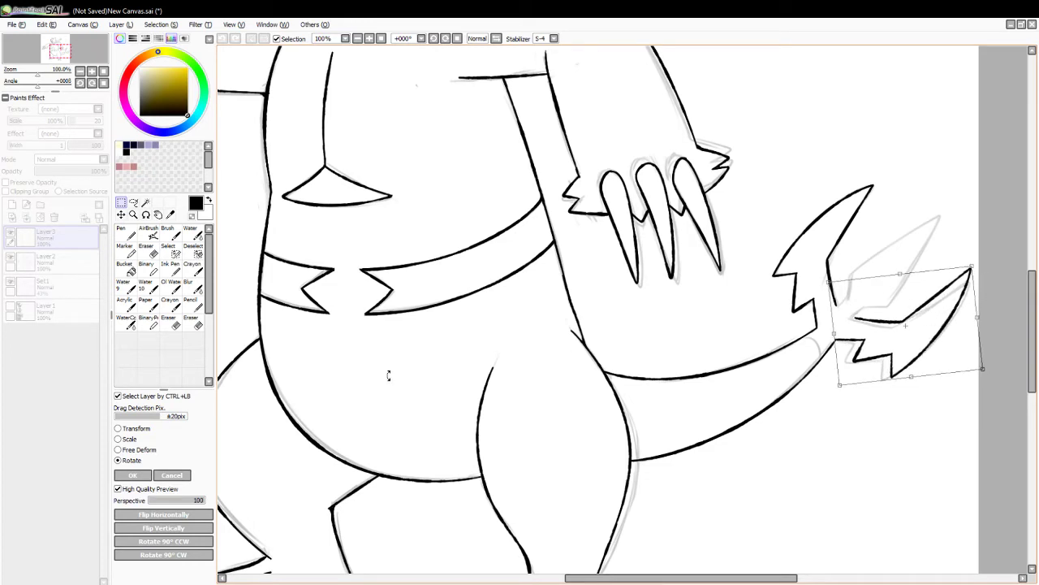
click(134, 476)
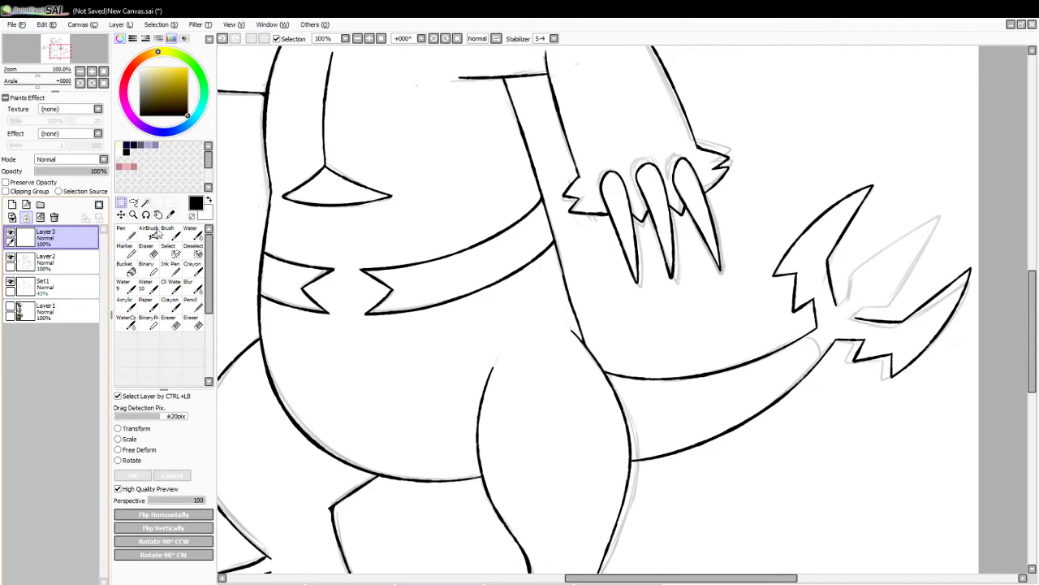
click(26, 216)
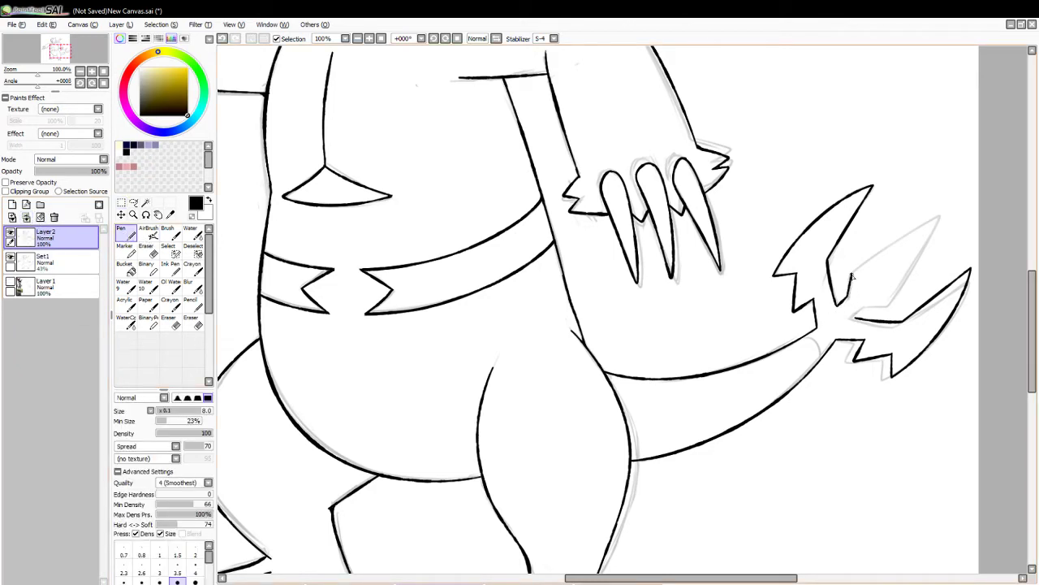
- Ink the tail's middle prong: its base corner, both long edges up to the tip, and the line joining the third prong
mouse_move(852, 275)
mouse_down()
mouse_move(948, 202)
mouse_move(842, 280)
mouse_up()
key(ctrl+z)
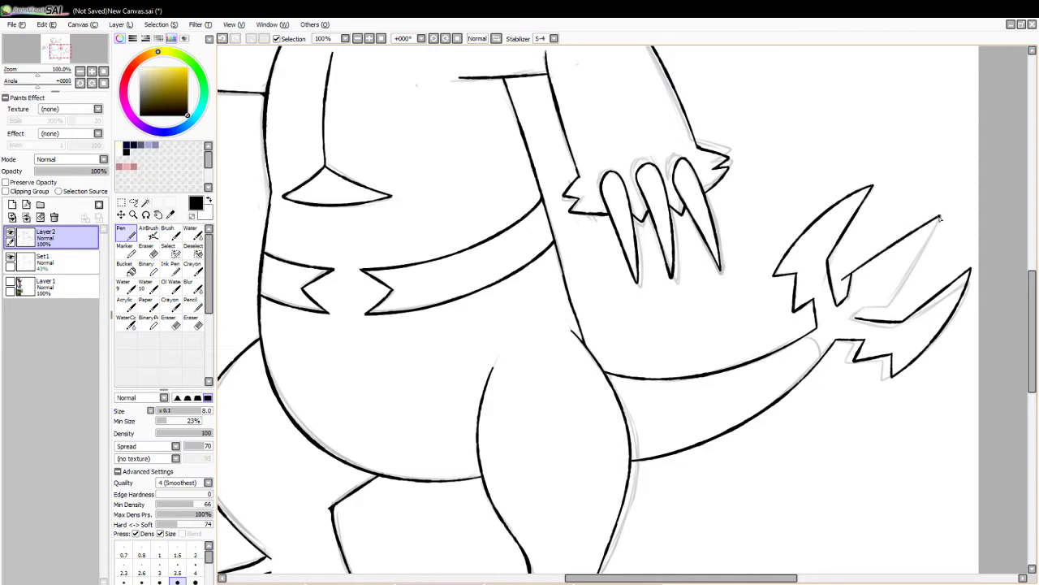
drag(940, 218, 879, 315)
key(ctrl+z)
drag(942, 214, 890, 312)
key(ctrl+z)
mouse_move(942, 216)
mouse_down()
mouse_move(875, 309)
mouse_move(863, 307)
mouse_up()
key(ctrl+z)
key(ctrl+z)
key(ctrl+z)
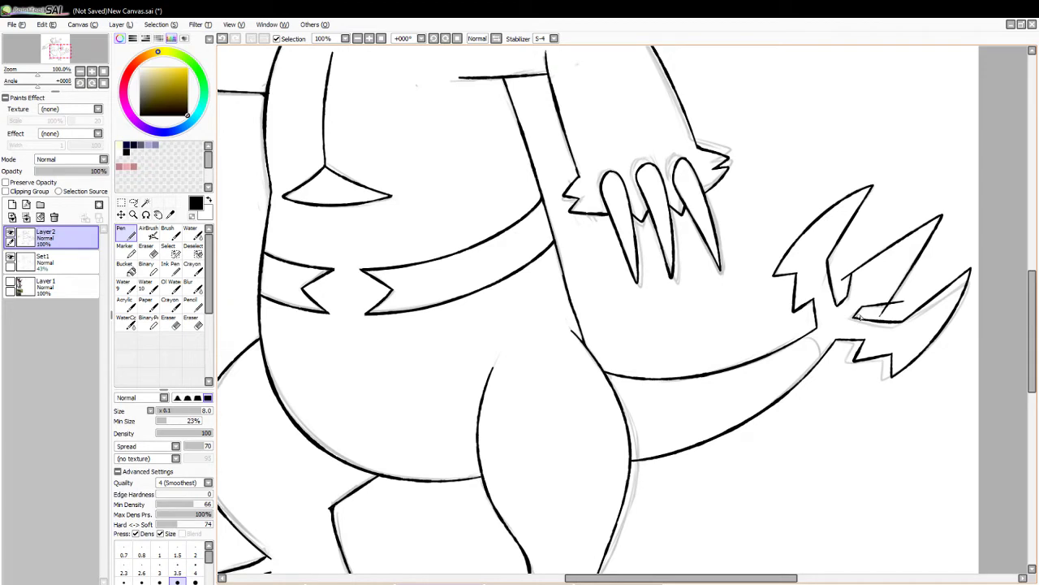
- Set the Eraser size to 9 and erase the crossing line ends at the middle prong's base corners
click(147, 246)
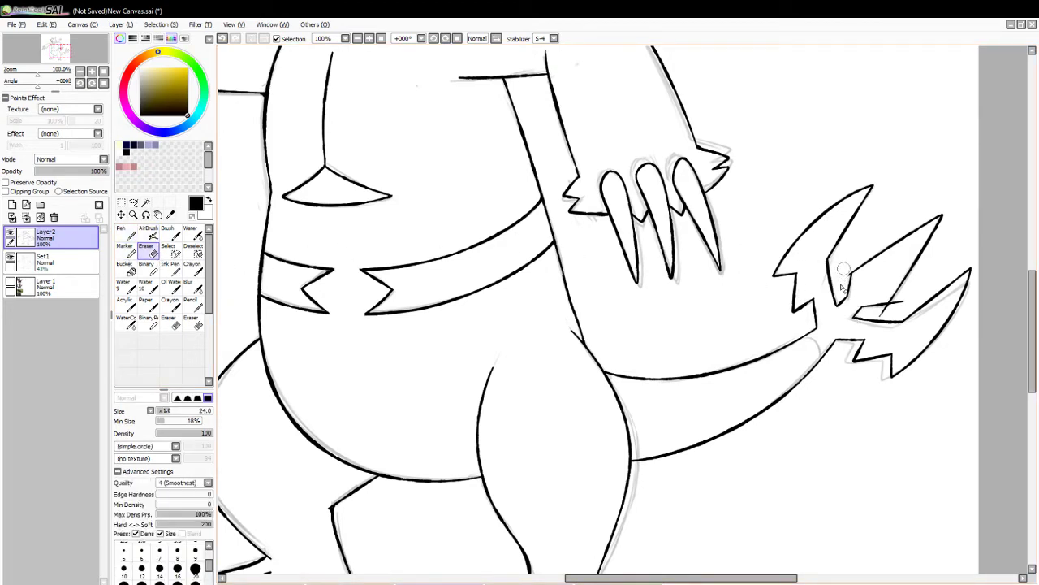
drag(845, 284, 850, 274)
key(ctrl+z)
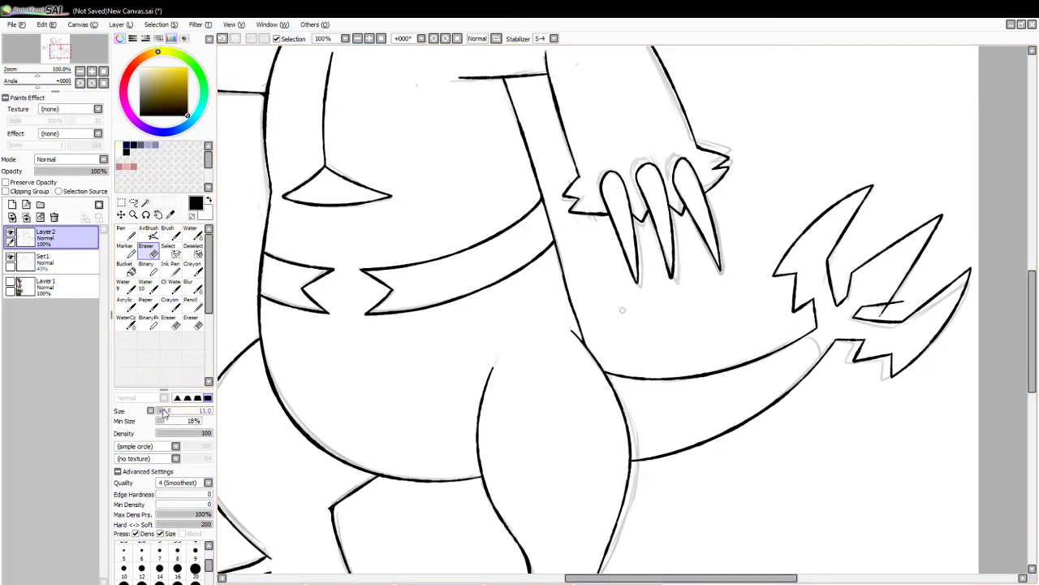
click(195, 550)
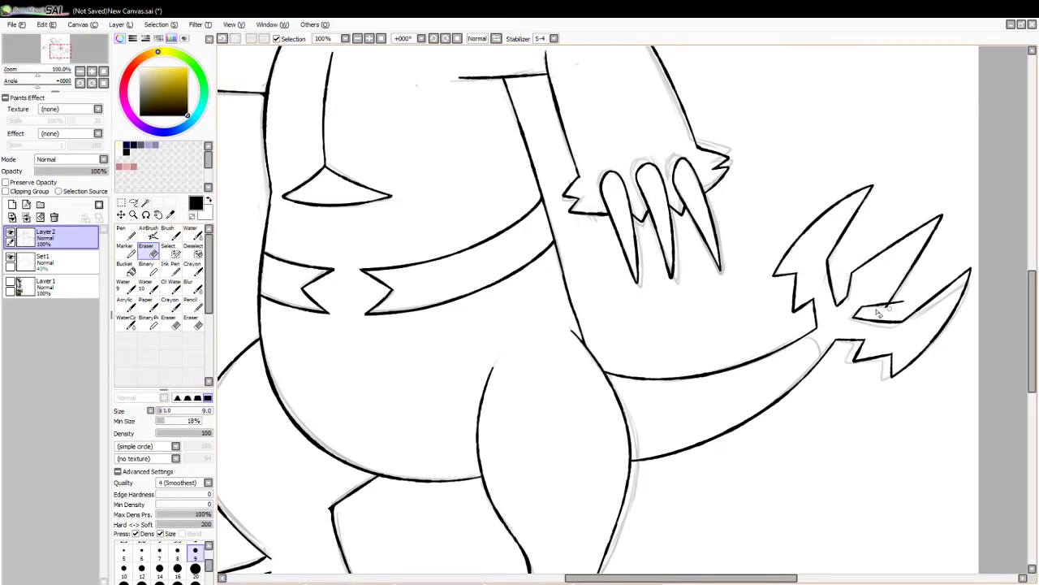
key(ctrl+z)
key(n)
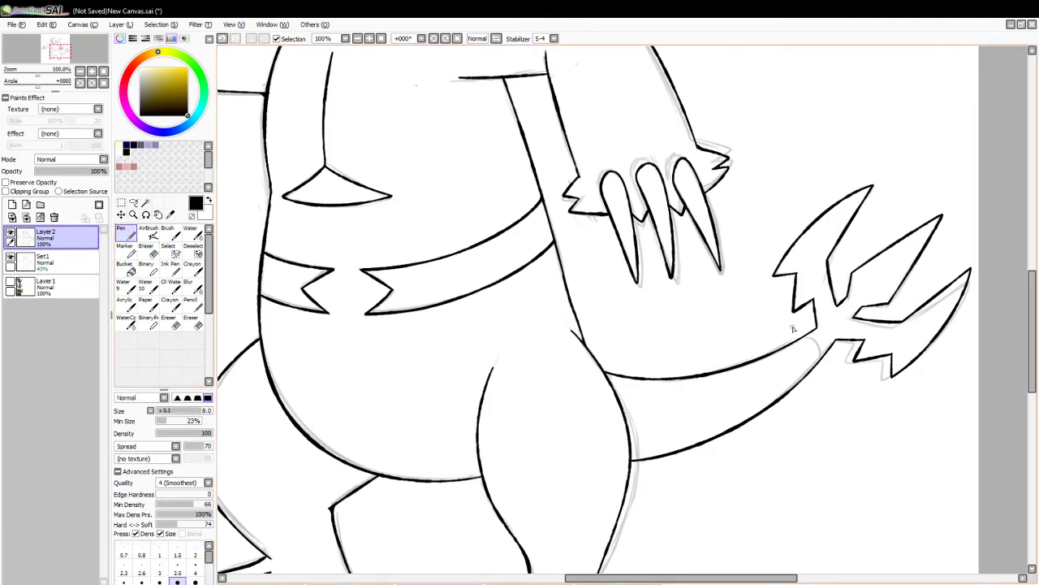
- Lasso the tail's middle prong, shift its tip toward the first prong with Free Deform, apply it and deselect
click(133, 201)
click(433, 39)
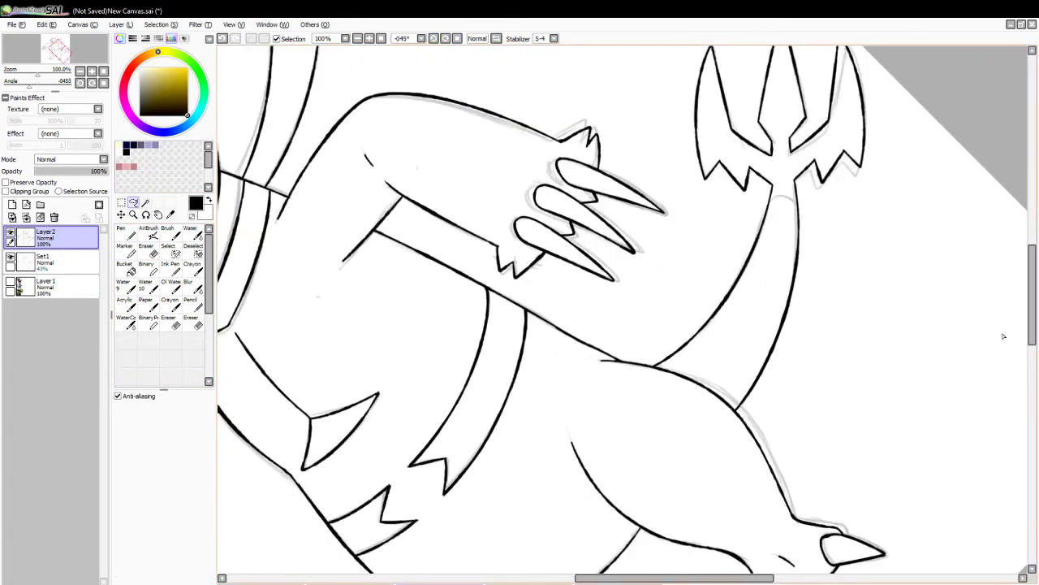
drag(1032, 335, 1031, 302)
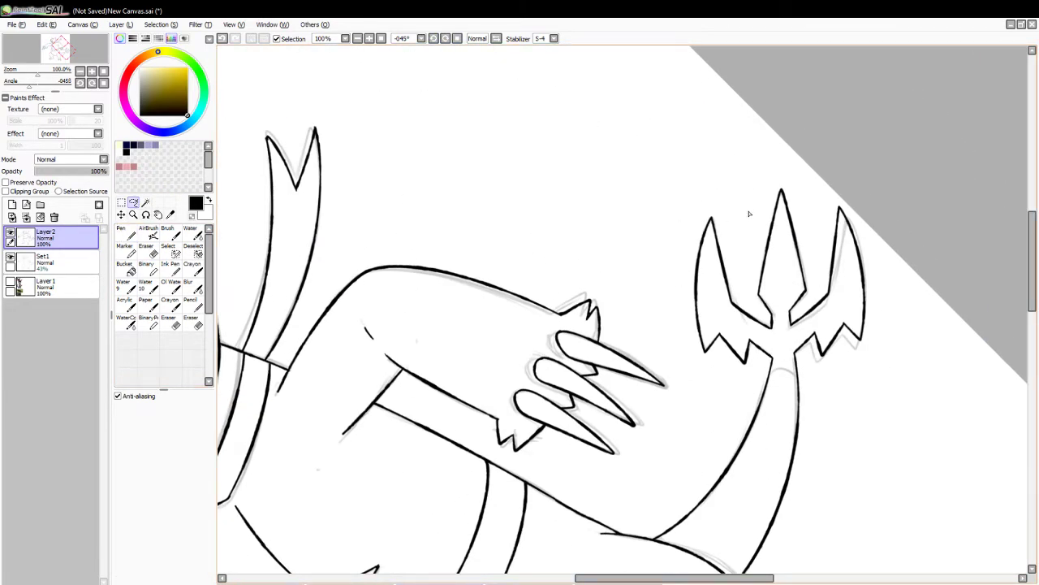
drag(757, 176, 746, 313)
mouse_move(794, 167)
mouse_down()
mouse_move(745, 299)
mouse_move(801, 181)
mouse_move(795, 170)
mouse_move(770, 188)
mouse_up()
click(121, 202)
click(143, 450)
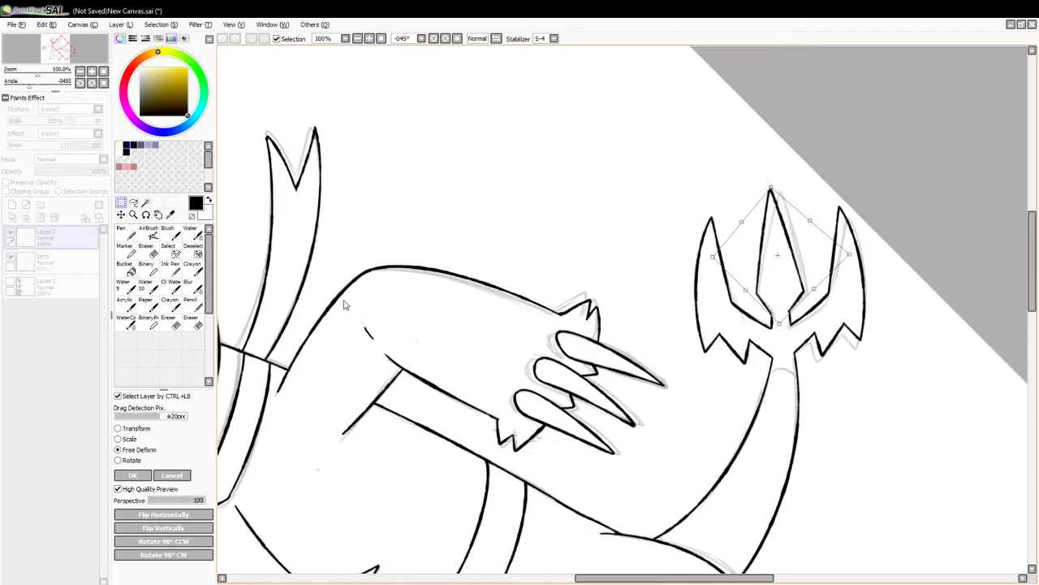
click(133, 475)
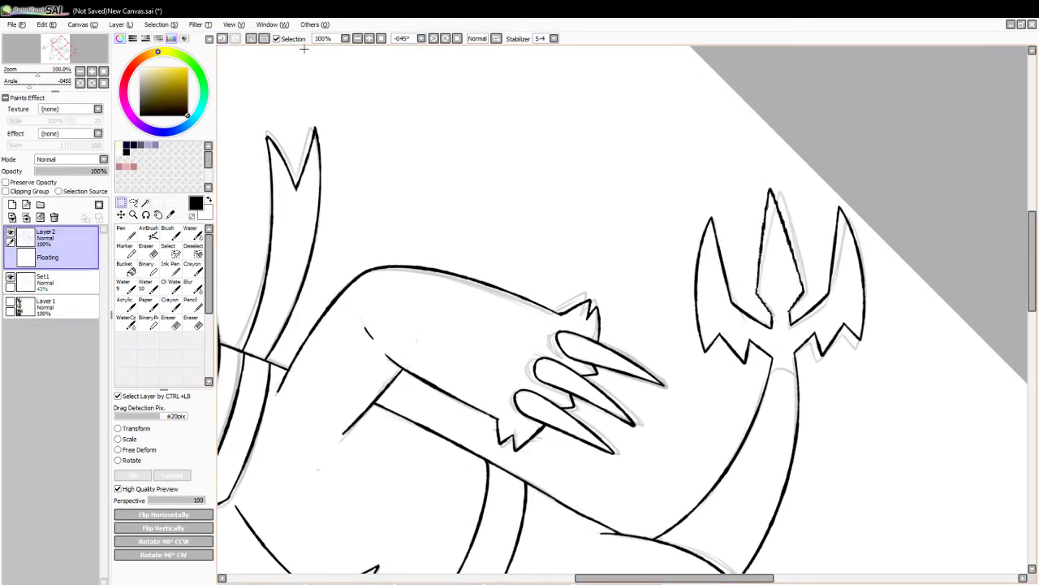
key(ctrl+d)
- Ink the curved line across the tail's end below the prongs, and lasso the third prong and nudge it slightly toward the tail
key(n)
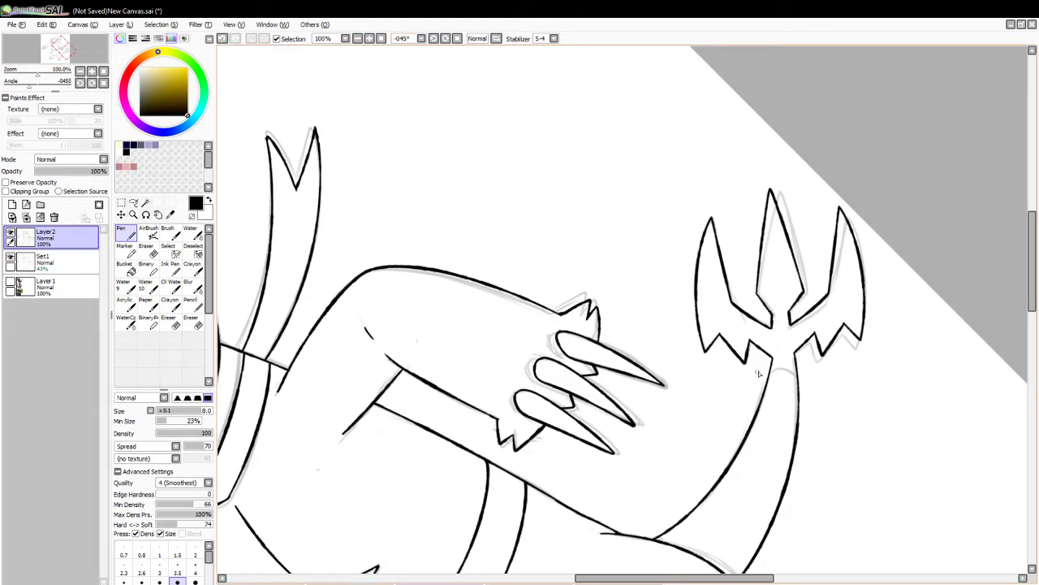
drag(772, 370, 797, 375)
click(133, 202)
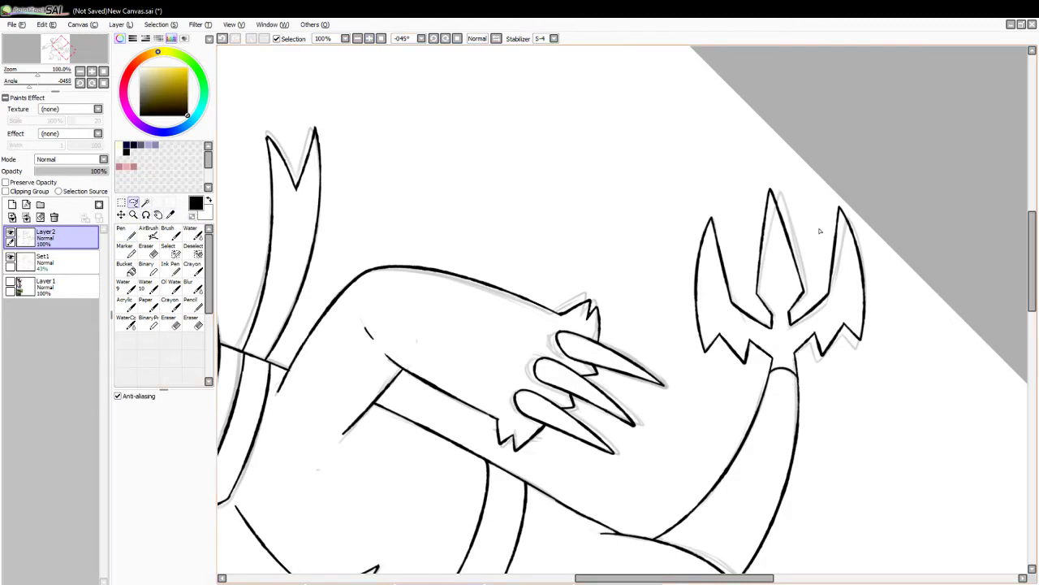
drag(789, 325, 789, 327)
mouse_move(849, 186)
mouse_down()
mouse_move(830, 212)
mouse_move(812, 305)
mouse_up()
mouse_move(792, 351)
mouse_down()
mouse_move(877, 343)
mouse_move(897, 276)
mouse_up()
key(ctrl)
mouse_move(862, 305)
mouse_down()
mouse_move(841, 305)
mouse_move(867, 309)
mouse_up()
- Clean up the inked line ends at the base corner between the tail's middle and third prongs
click(147, 248)
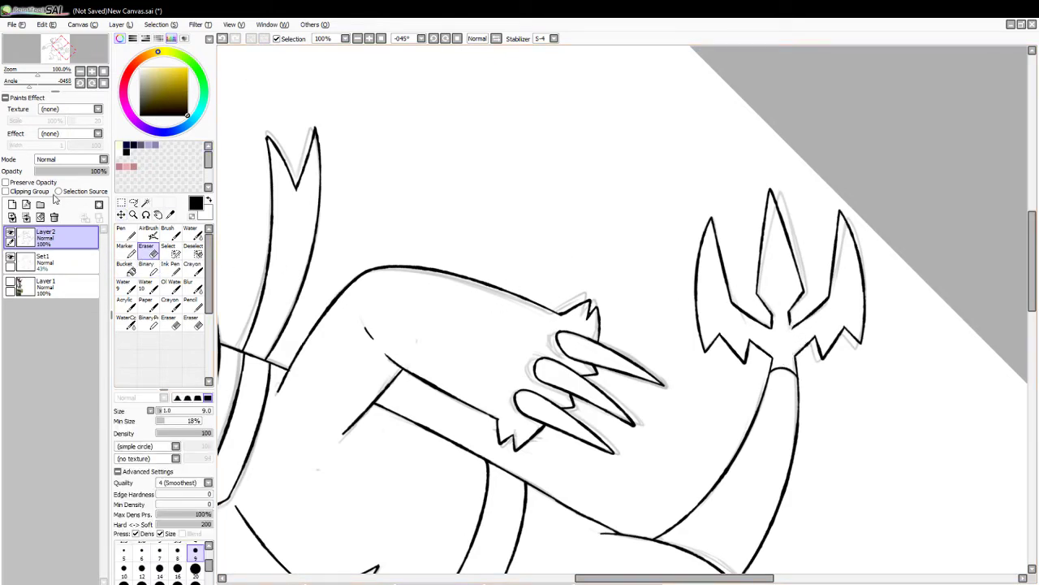
click(126, 233)
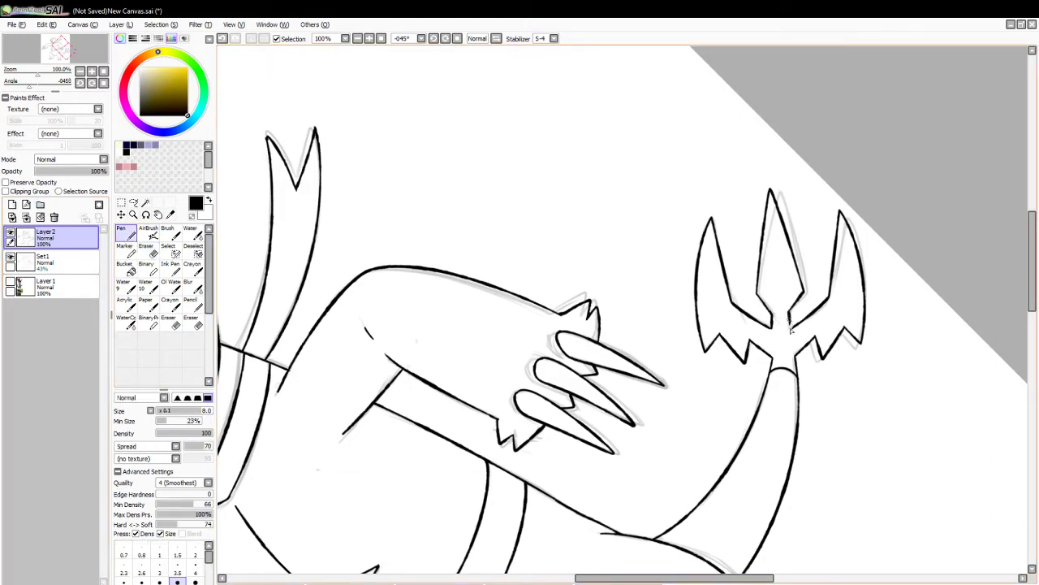
key(ctrl+z)
key(ctrl+z)
drag(804, 292, 790, 313)
key(ctrl+z)
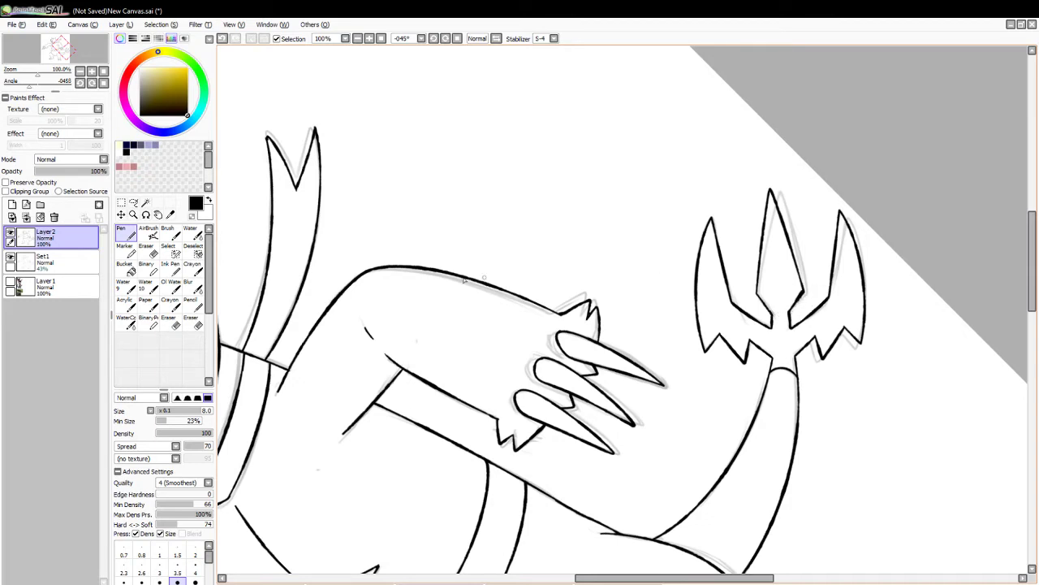
click(147, 247)
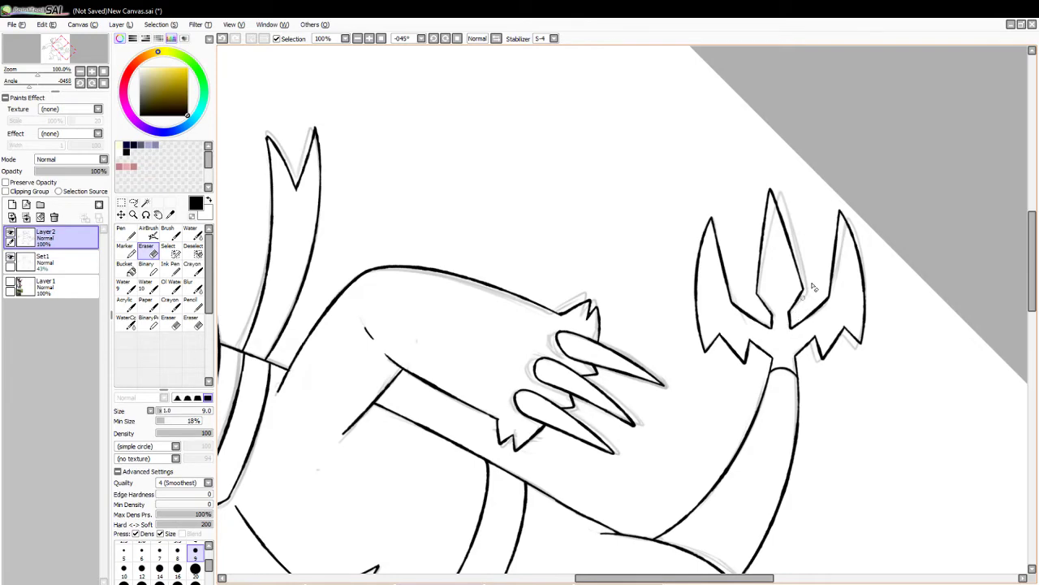
- Reset the canvas rotation to 0° and zoom to 50% to examine the whole creature's line art
click(422, 38)
click(413, 51)
drag(749, 578, 631, 527)
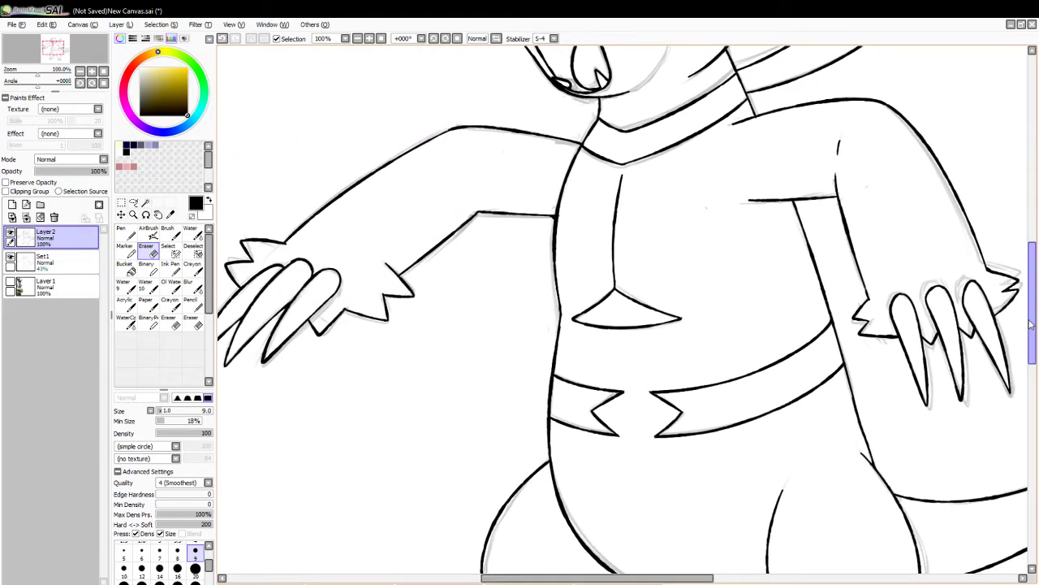
drag(1034, 324, 1035, 268)
click(134, 214)
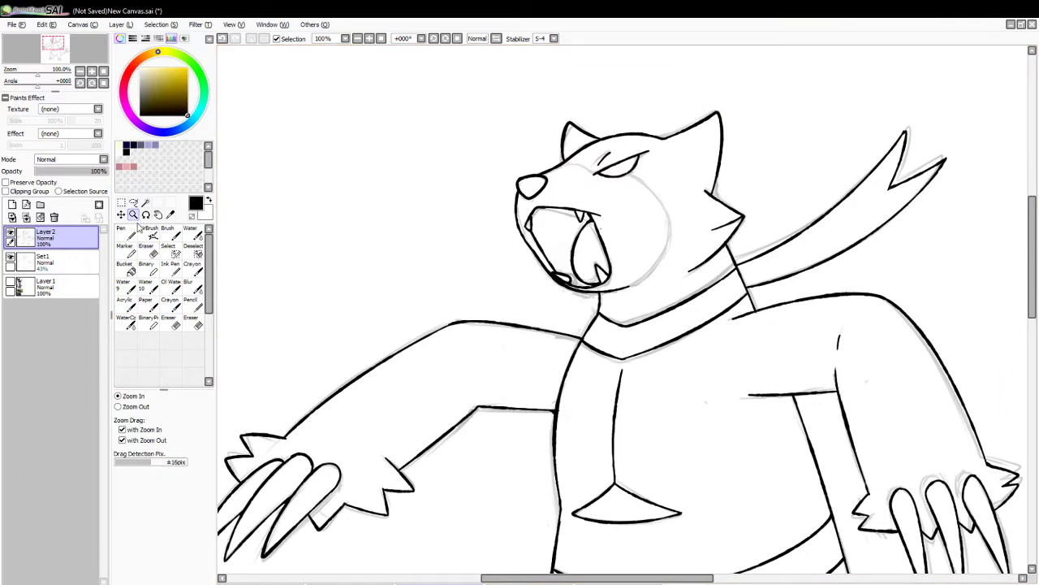
click(136, 407)
click(298, 318)
click(303, 320)
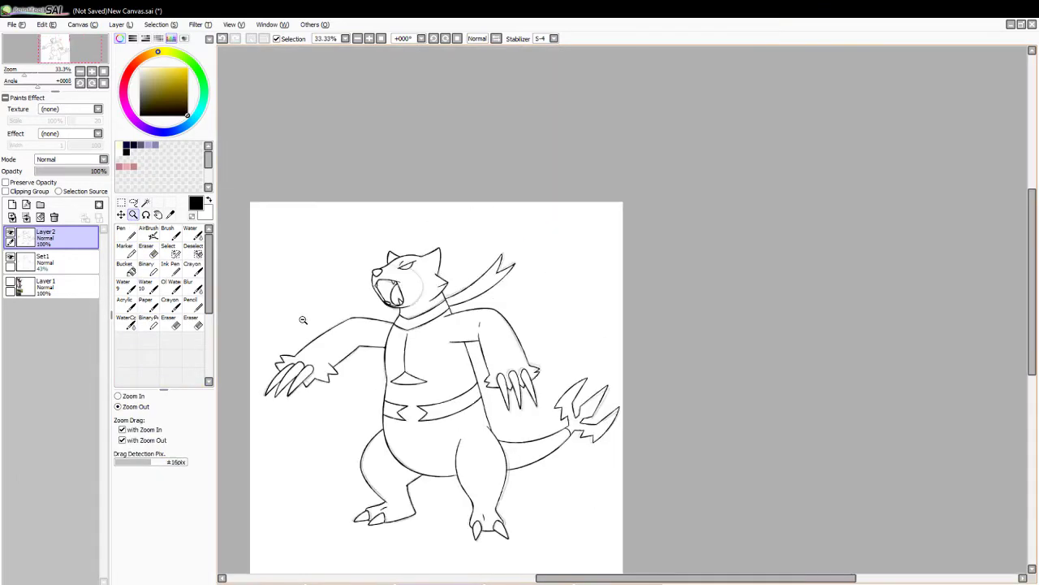
click(118, 395)
click(307, 481)
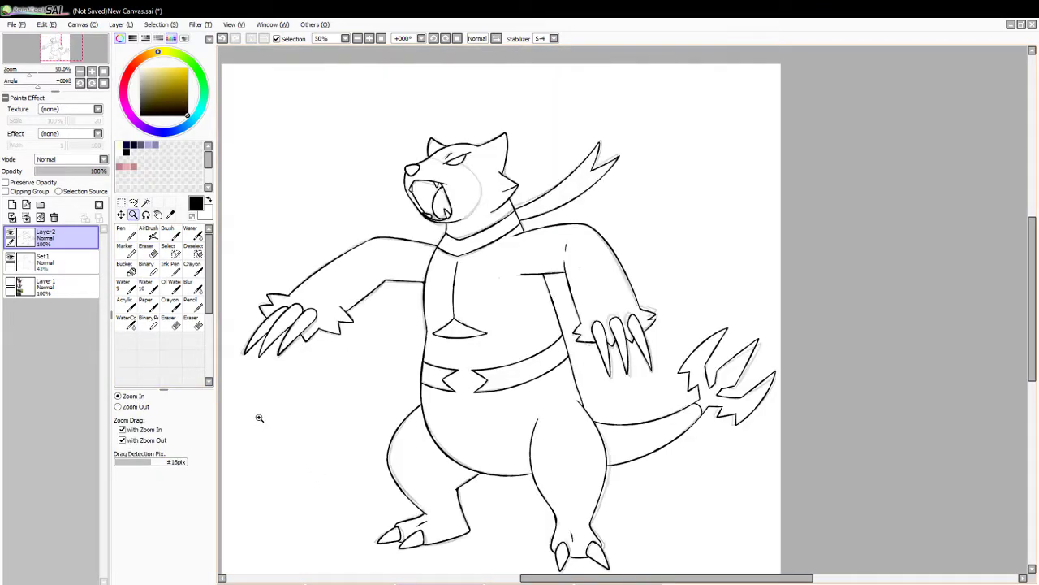
- Lasso the head, invert the selection, delete the sketch outside it on the Set1 layer, and deselect
click(133, 202)
mouse_move(267, 229)
mouse_down()
mouse_move(416, 247)
mouse_move(649, 367)
mouse_up()
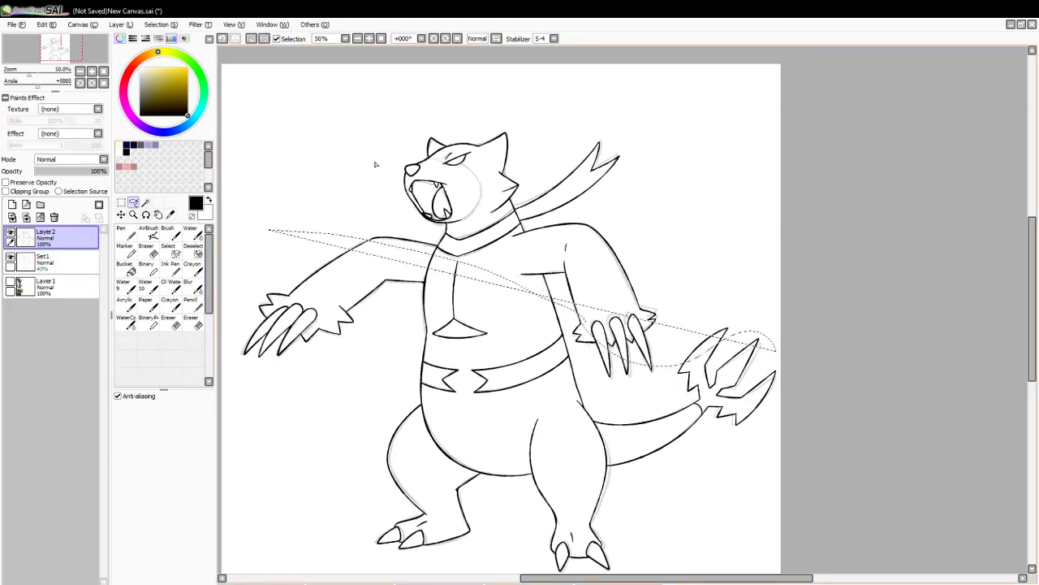
mouse_move(441, 129)
mouse_down()
mouse_move(522, 174)
mouse_move(467, 135)
mouse_up()
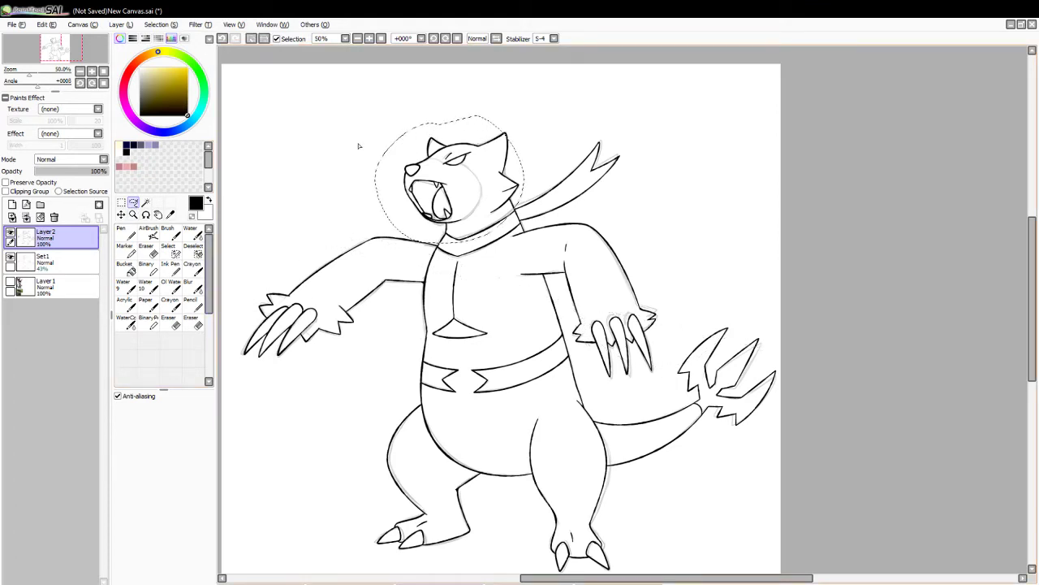
click(85, 262)
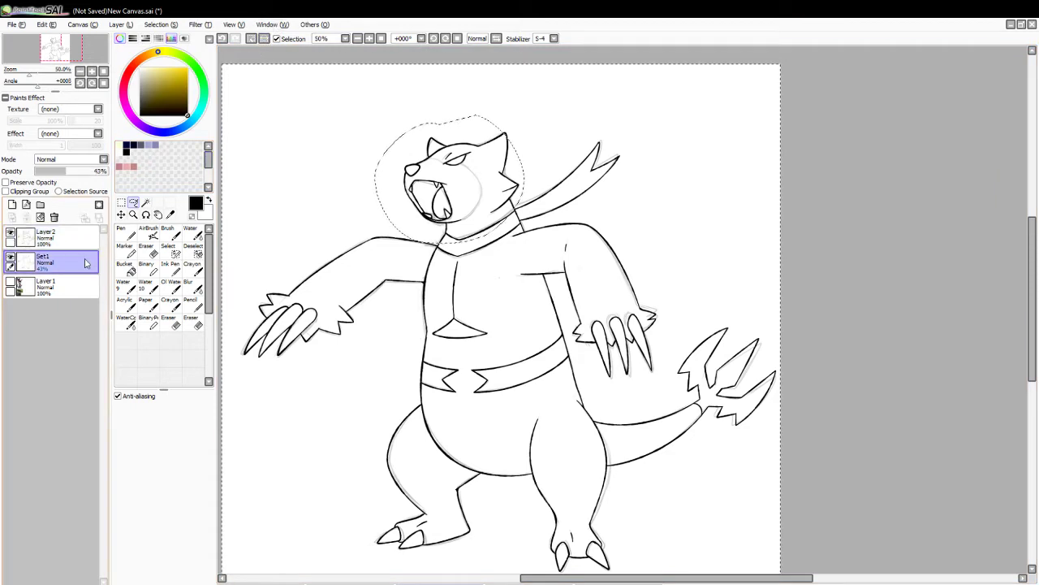
key(ctrl+d)
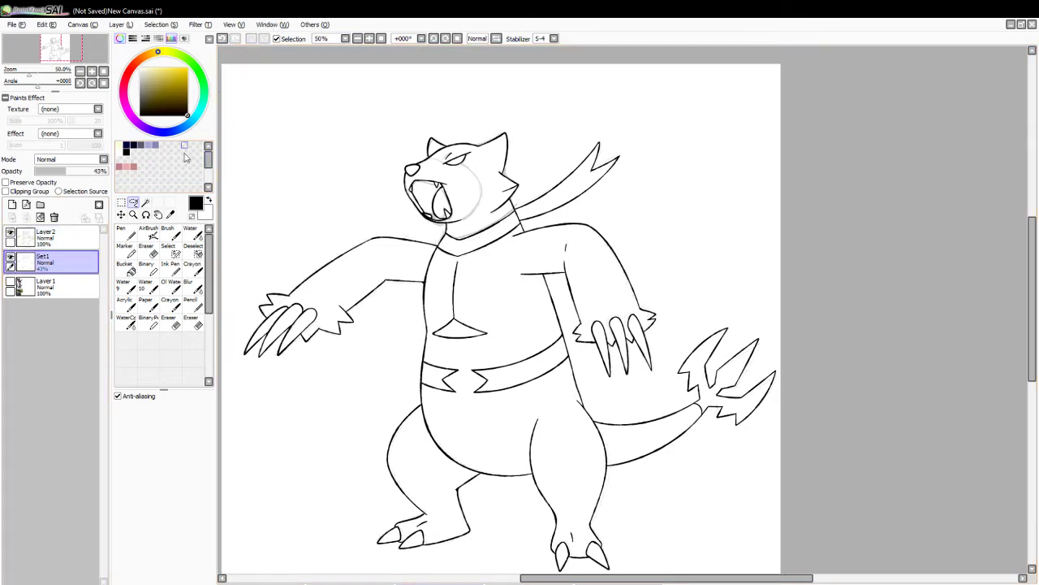
drag(333, 111, 548, 153)
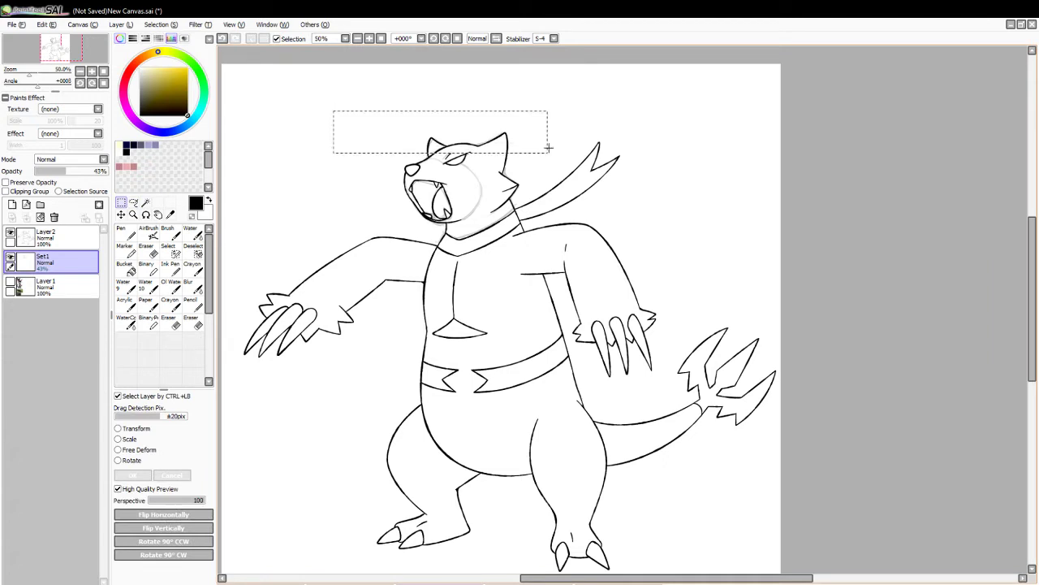
click(252, 40)
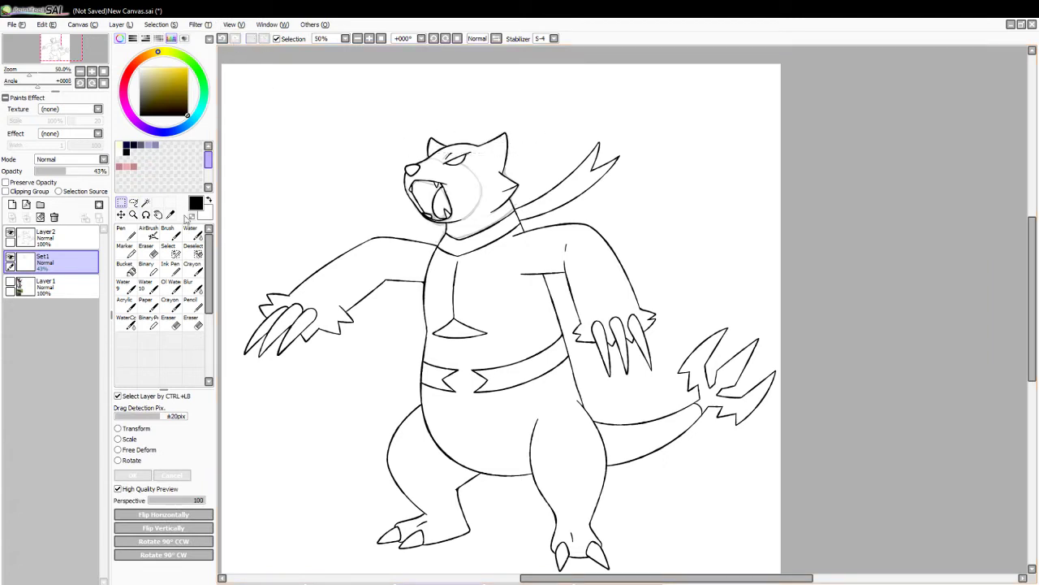
- Create a layer folder at the top of the stack and move Layer2 and Set1 into it
click(133, 214)
click(125, 406)
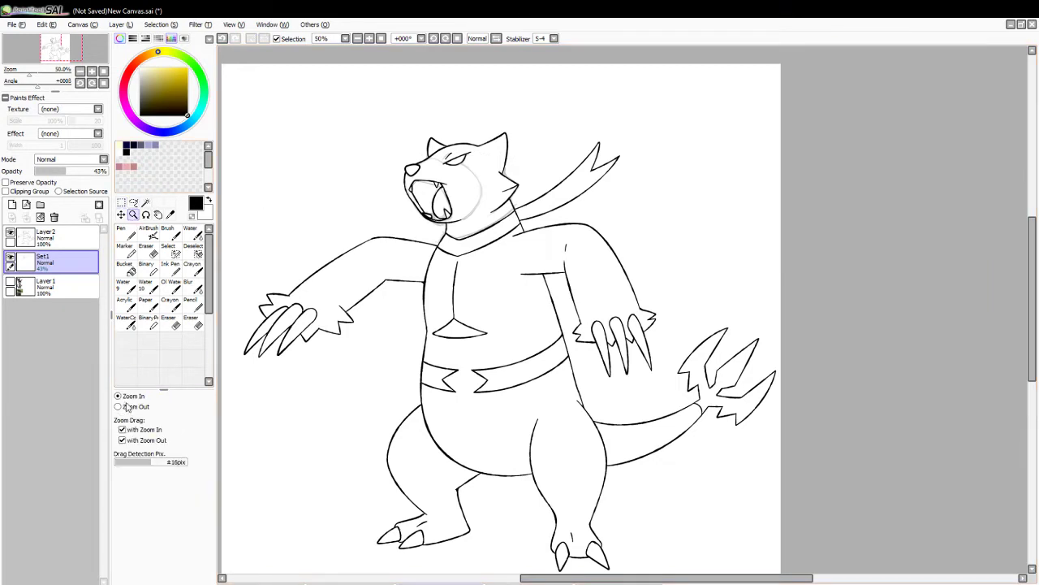
click(258, 404)
click(69, 236)
click(40, 205)
drag(48, 260, 48, 237)
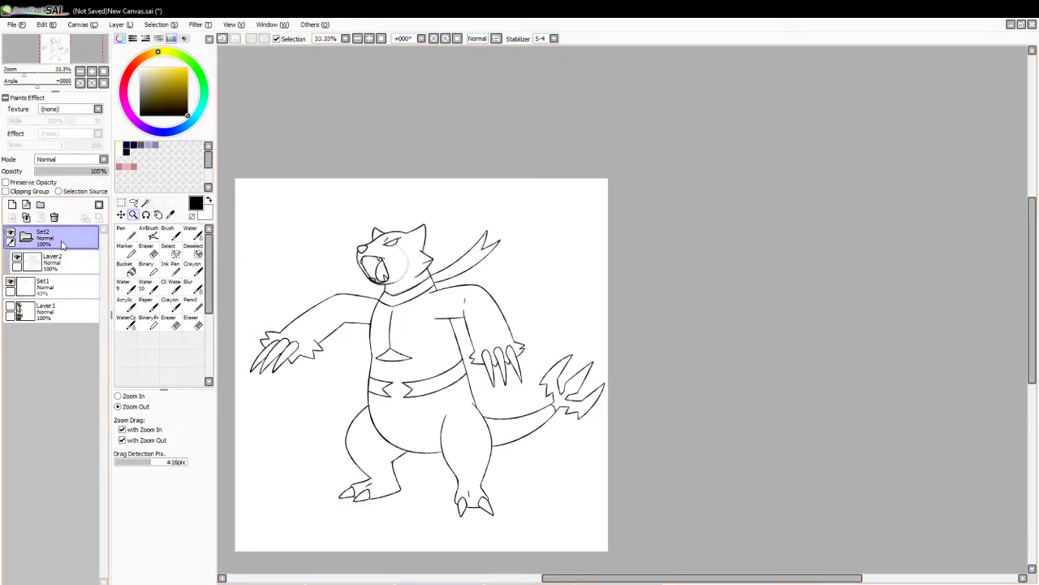
drag(49, 285, 69, 273)
click(81, 235)
- Reposition and scale the grouped drawing so it spans the full width of the canvas, and apply the transform
key(ctrl+t)
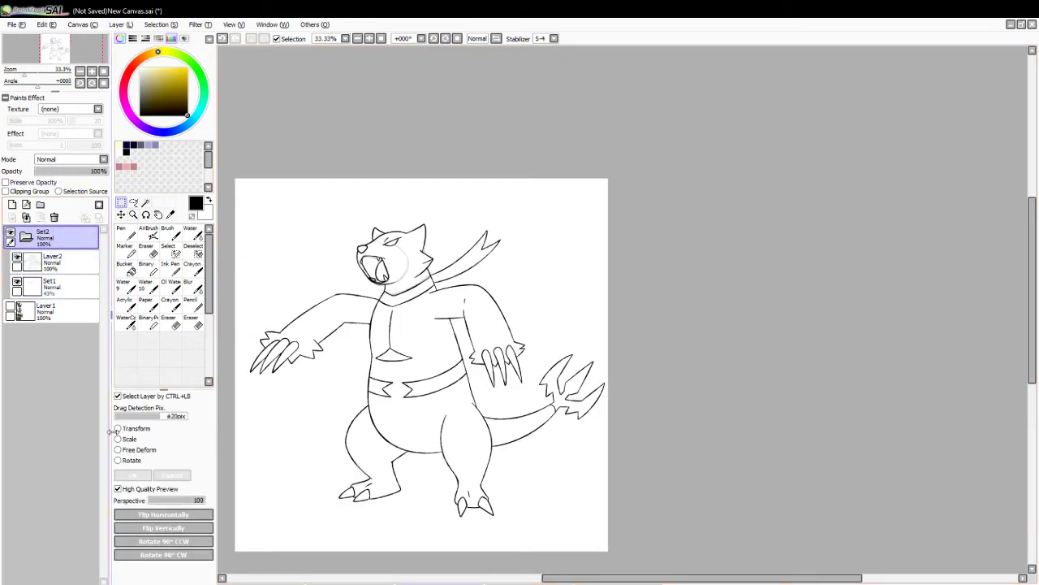
drag(397, 320, 382, 309)
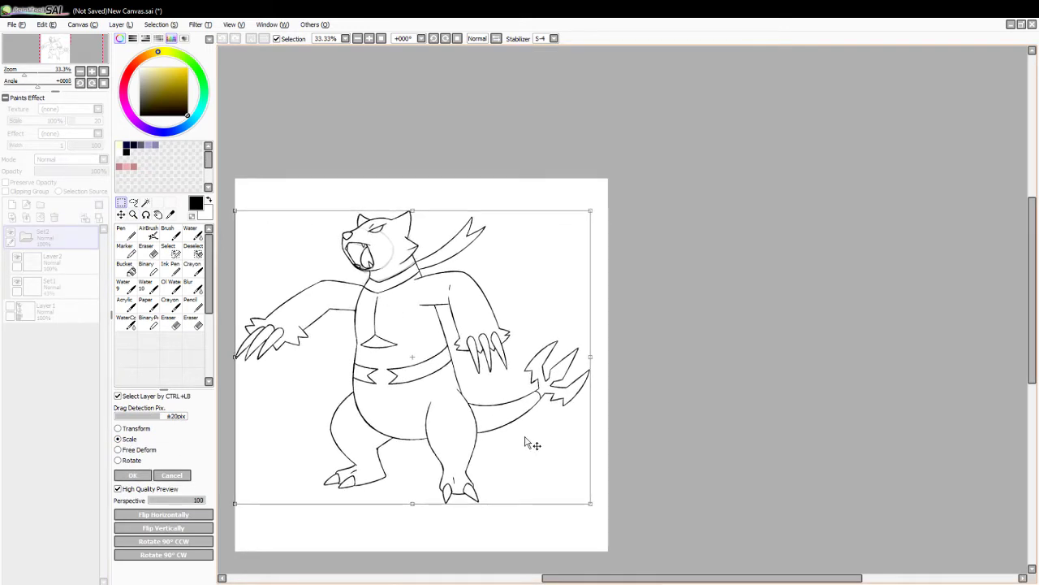
mouse_move(589, 503)
mouse_down()
mouse_move(607, 518)
mouse_move(576, 479)
mouse_up()
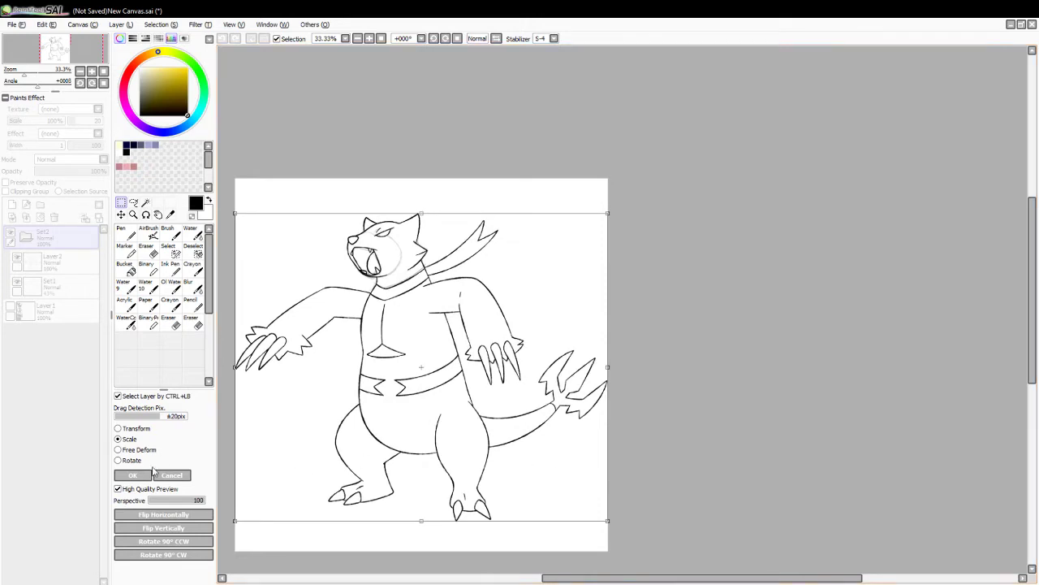
click(132, 475)
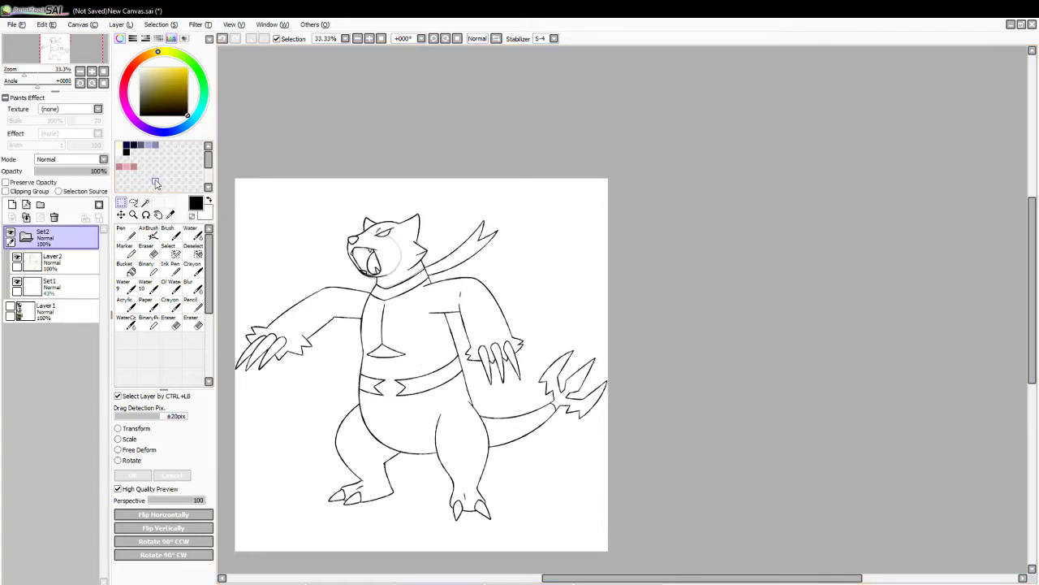
- Set Layer2 as the selection source and move Layer2 and Set1 out of the Set2 folder, above it
click(145, 202)
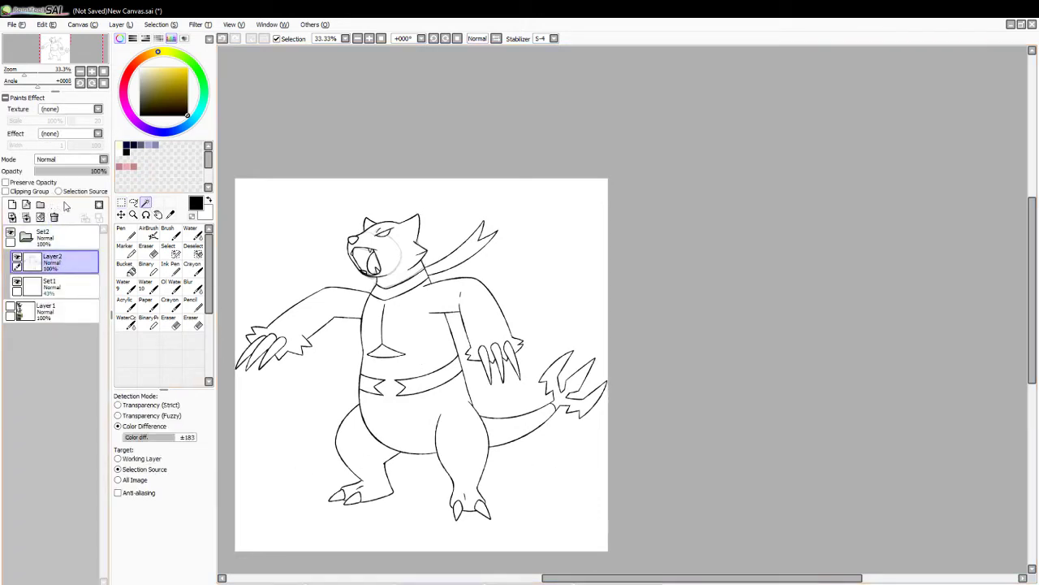
click(68, 192)
drag(32, 252, 70, 255)
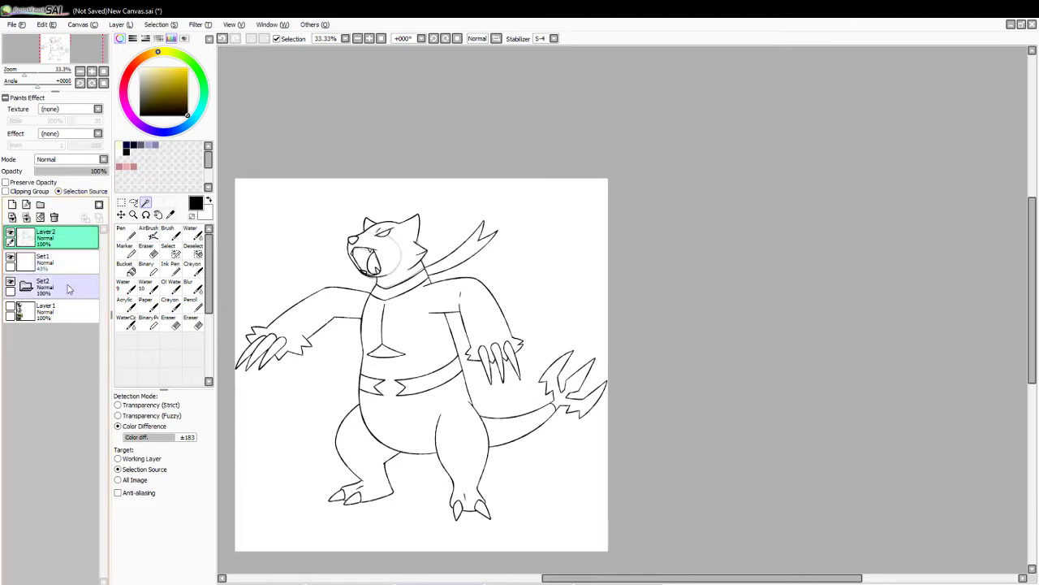
- Add a new layer inside the Set2 folder, show the reference images on Layer1, and sample dark grey from the upper reference creature
click(67, 287)
click(12, 204)
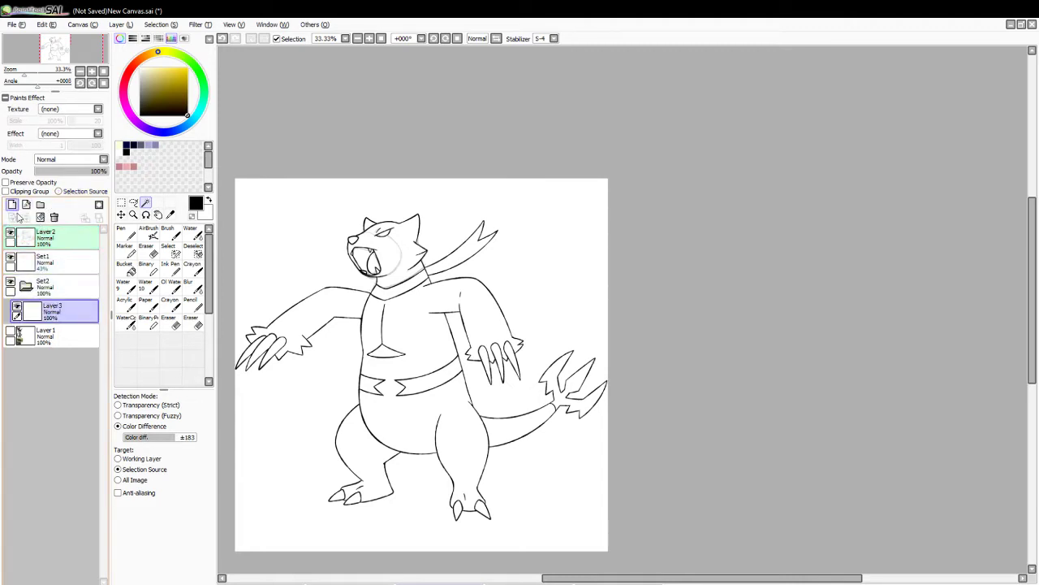
click(10, 330)
click(169, 213)
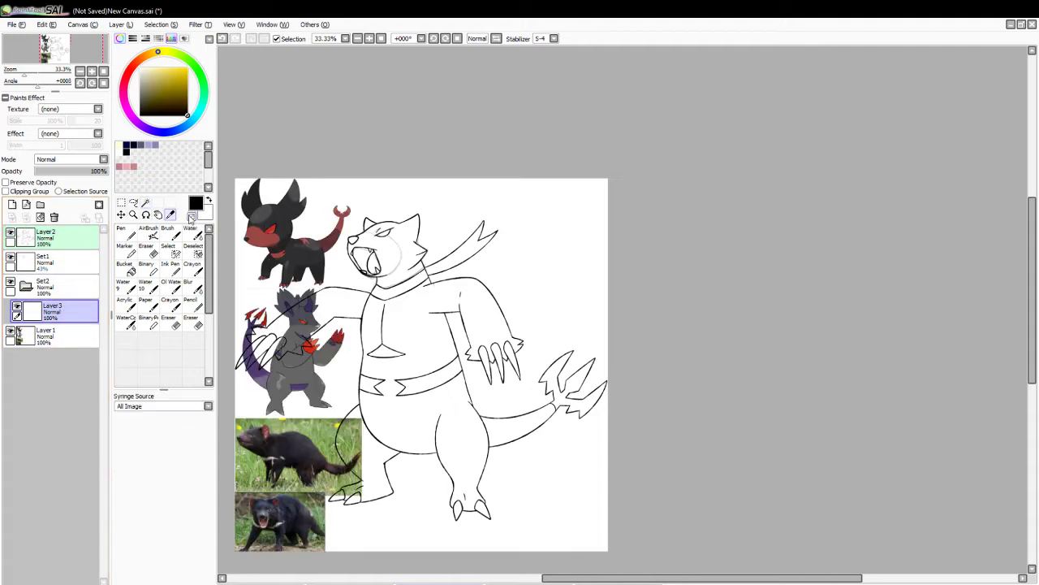
click(277, 215)
click(127, 270)
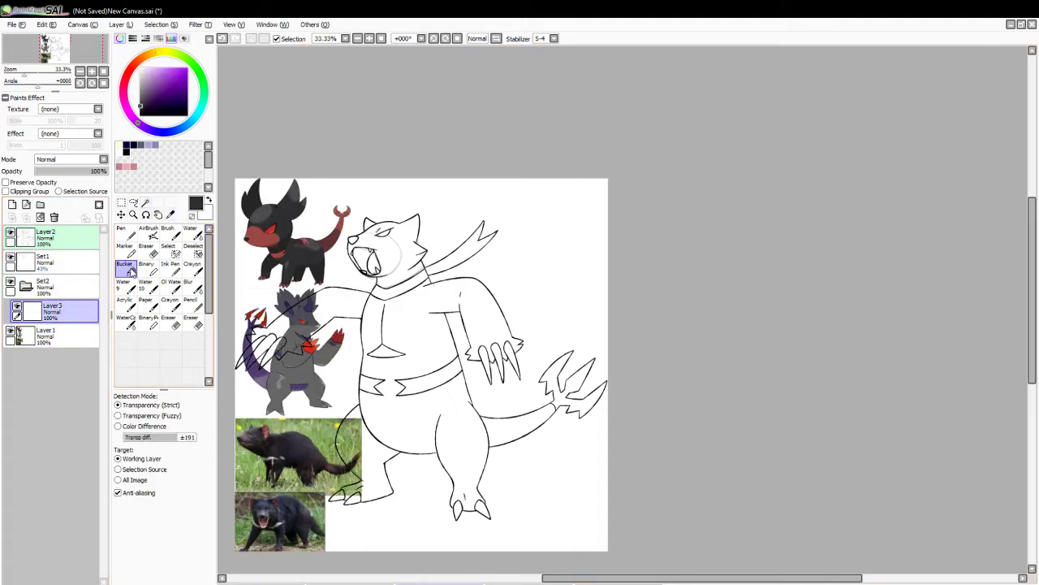
click(333, 276)
key(ctrl+z)
- Select the area outside the creature with the Magic Wand, invert the selection, and fill the creature with the sampled dark grey
click(146, 202)
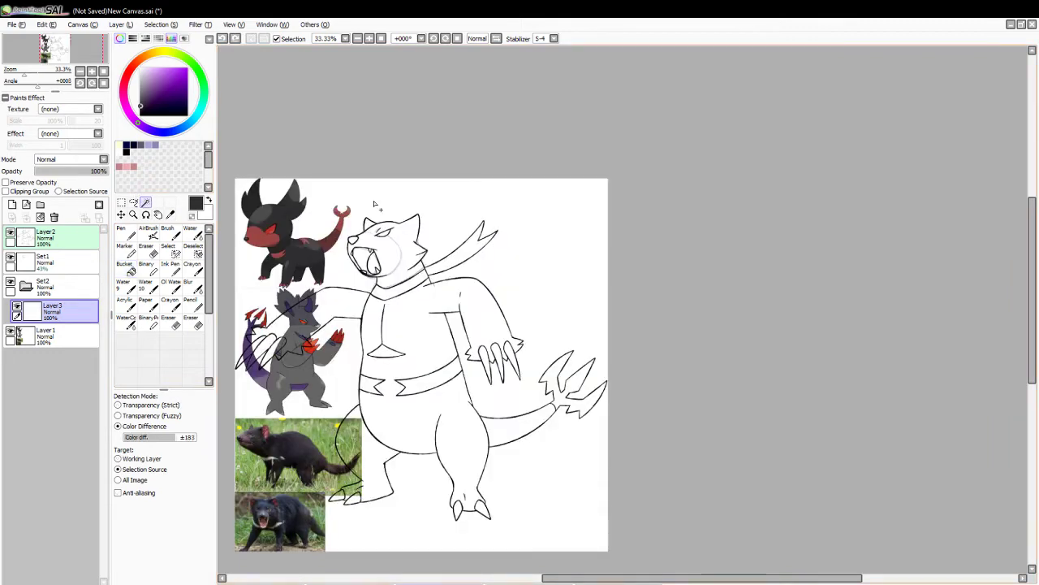
click(265, 180)
click(264, 38)
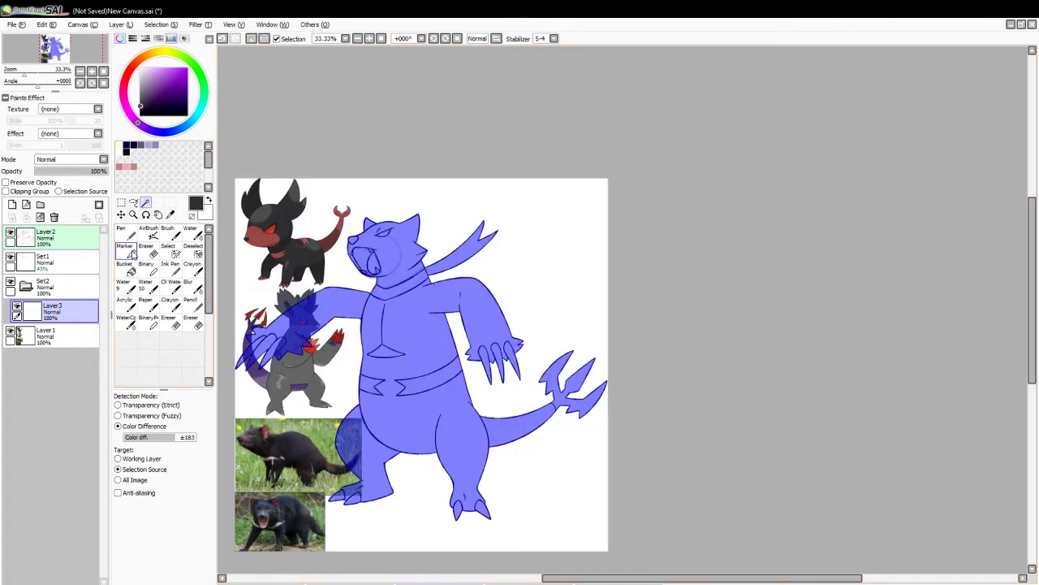
click(125, 268)
click(244, 262)
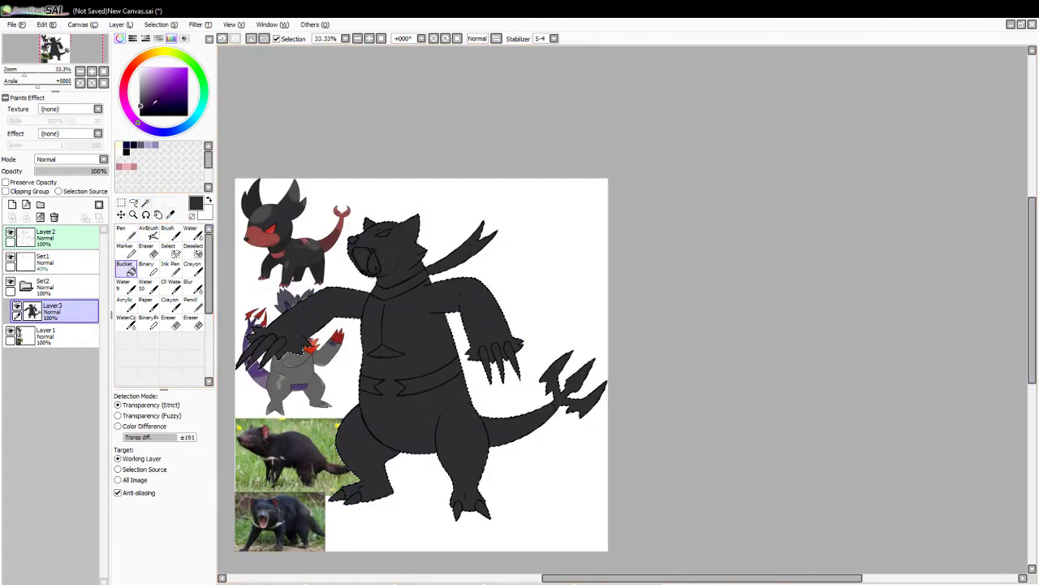
- Try other grey shades on the selected creature, refill it with a dark bluish grey, and deselect
click(355, 284)
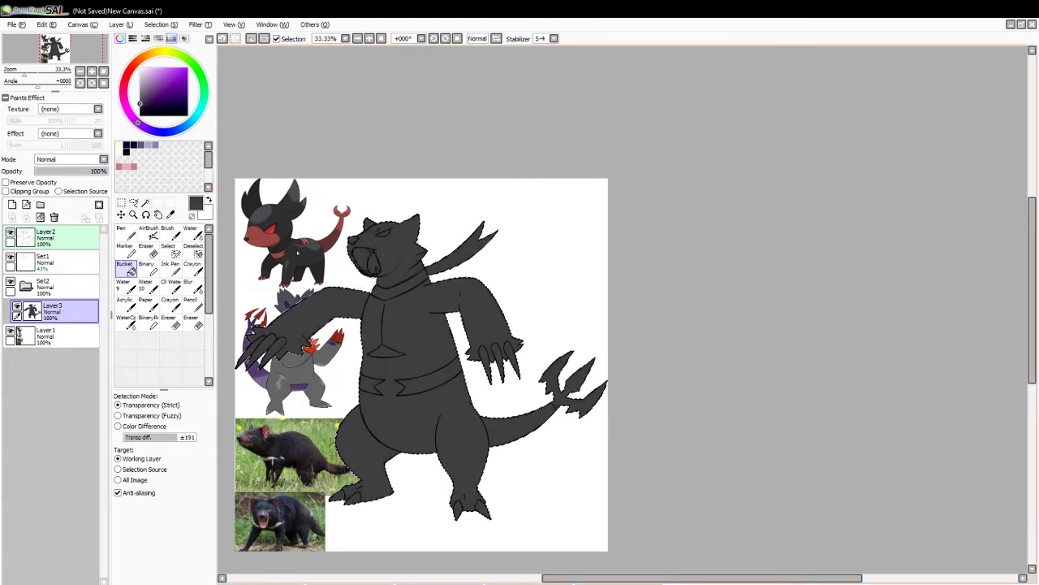
click(142, 104)
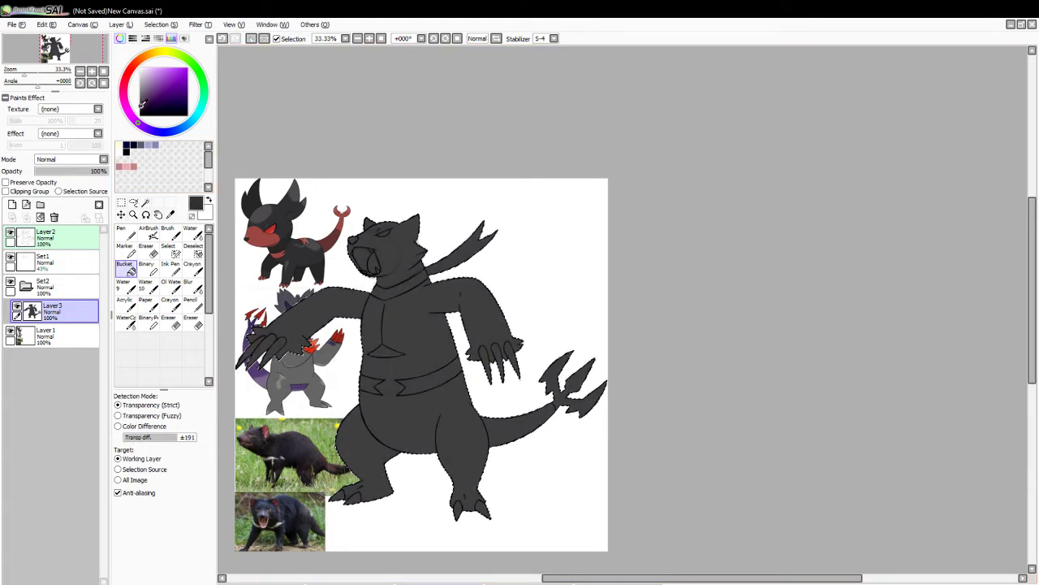
click(357, 304)
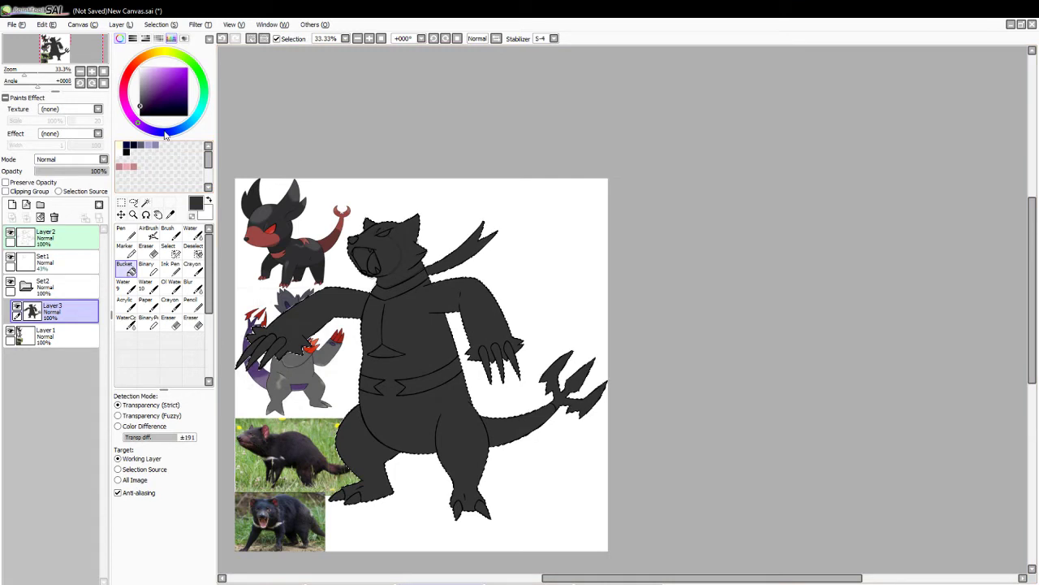
click(164, 131)
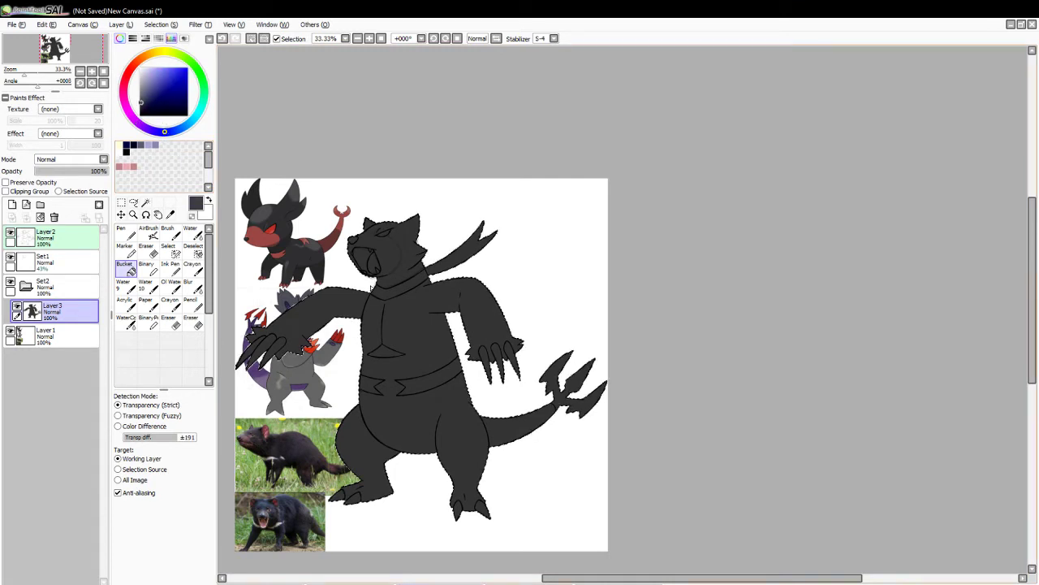
click(146, 201)
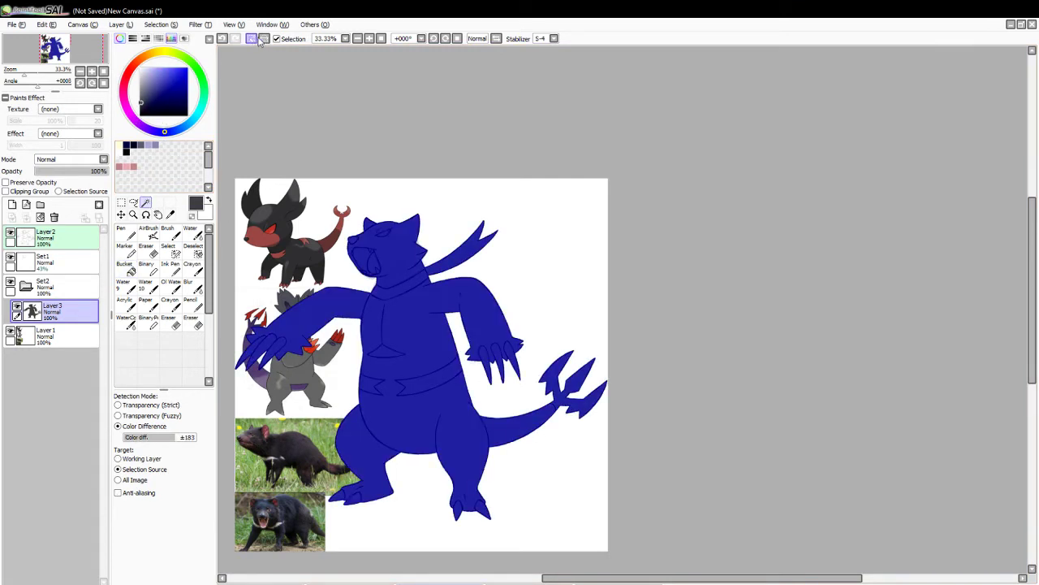
click(253, 39)
- Add a layer above the grey fill, select the creature's eye, and fill it with red sampled from the upper reference creature's eye
click(12, 205)
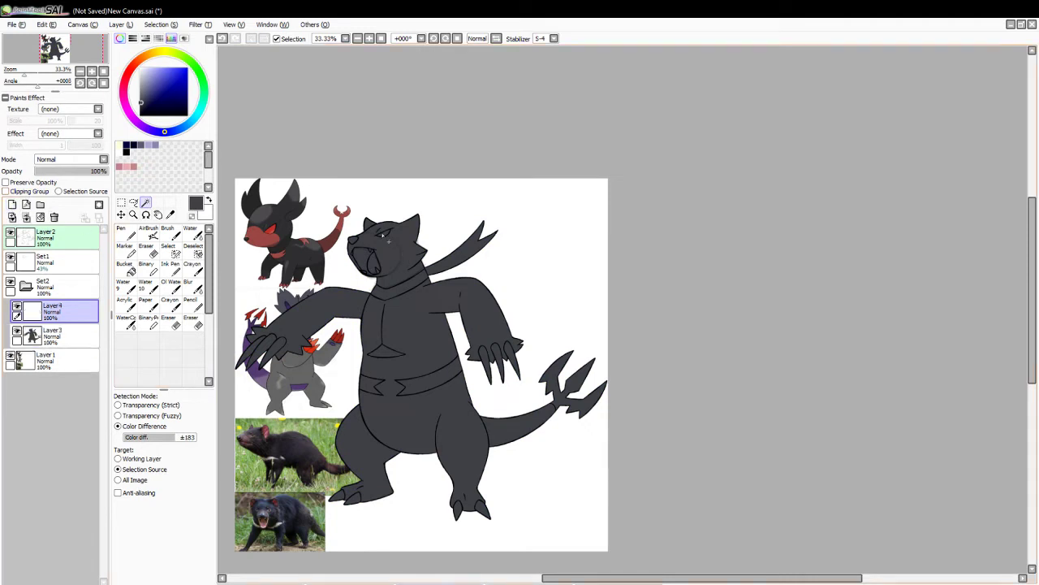
click(382, 235)
key(ctrl+z)
click(384, 237)
key(ctrl+z)
click(385, 235)
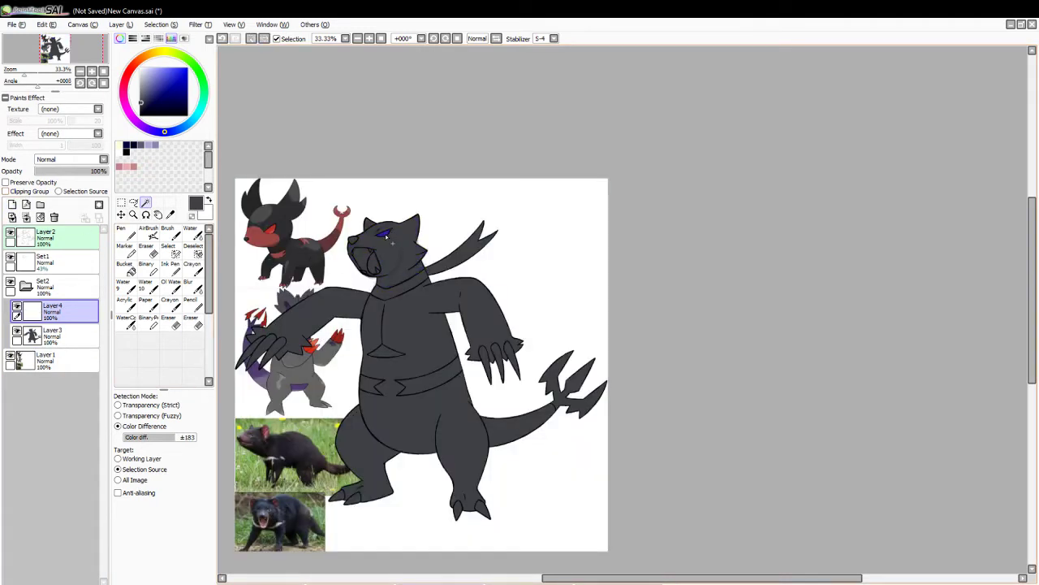
click(171, 215)
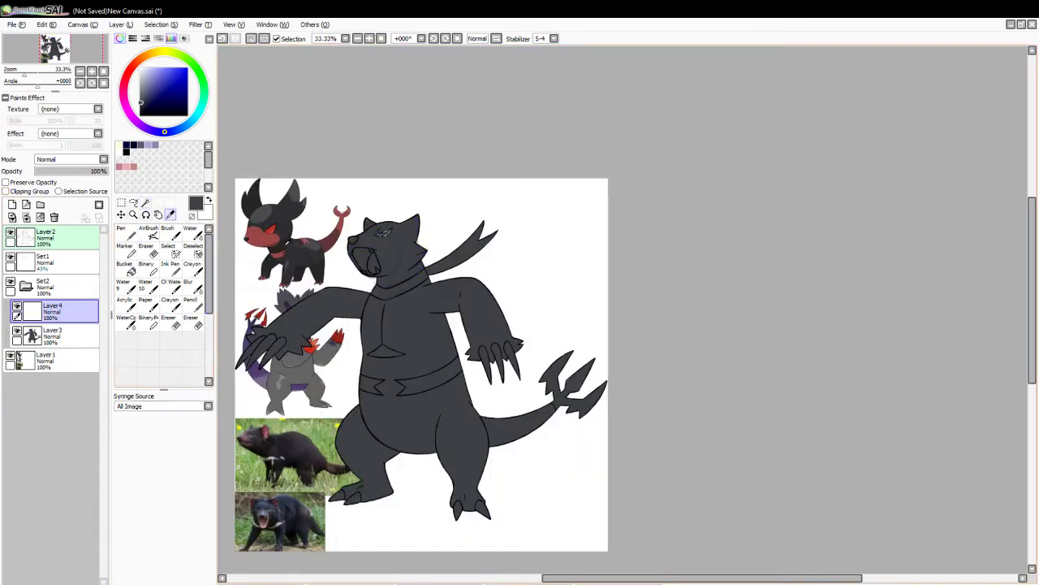
click(383, 234)
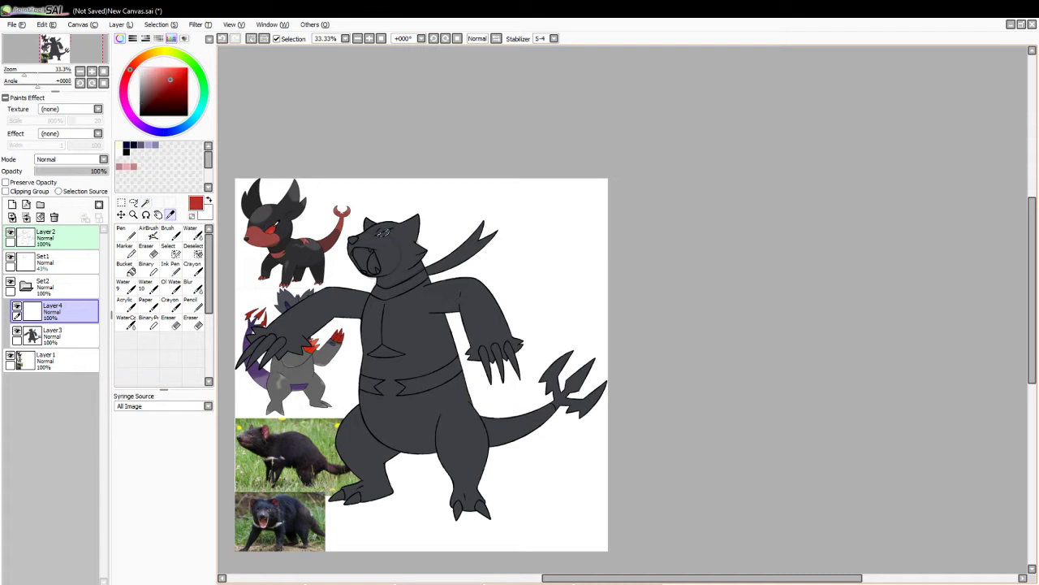
click(125, 268)
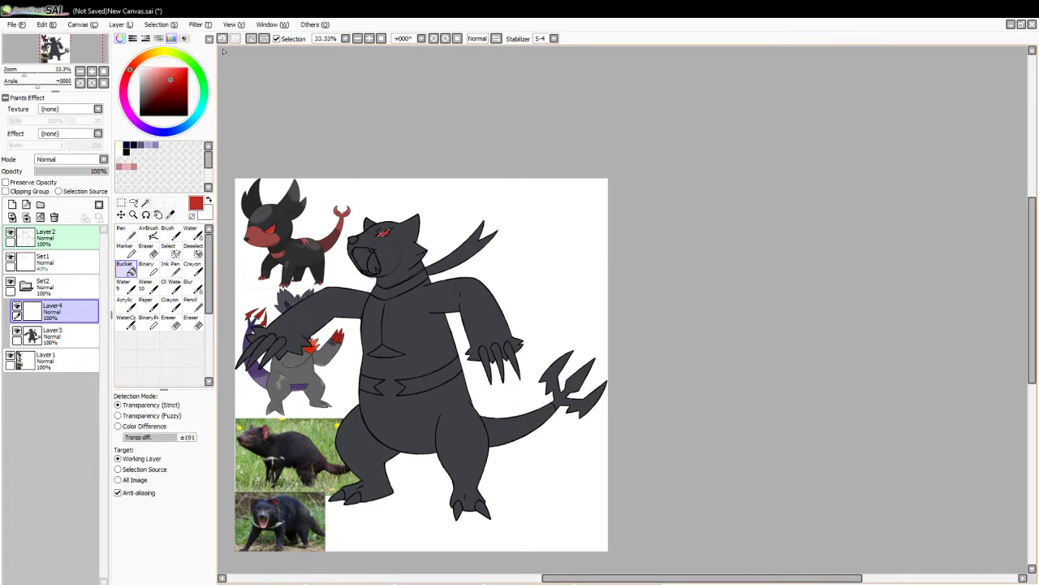
- Select the creature's scarf, the claws of its outstretched front hand, and the chest triangle with the Magic Wand
click(146, 204)
click(440, 257)
click(411, 290)
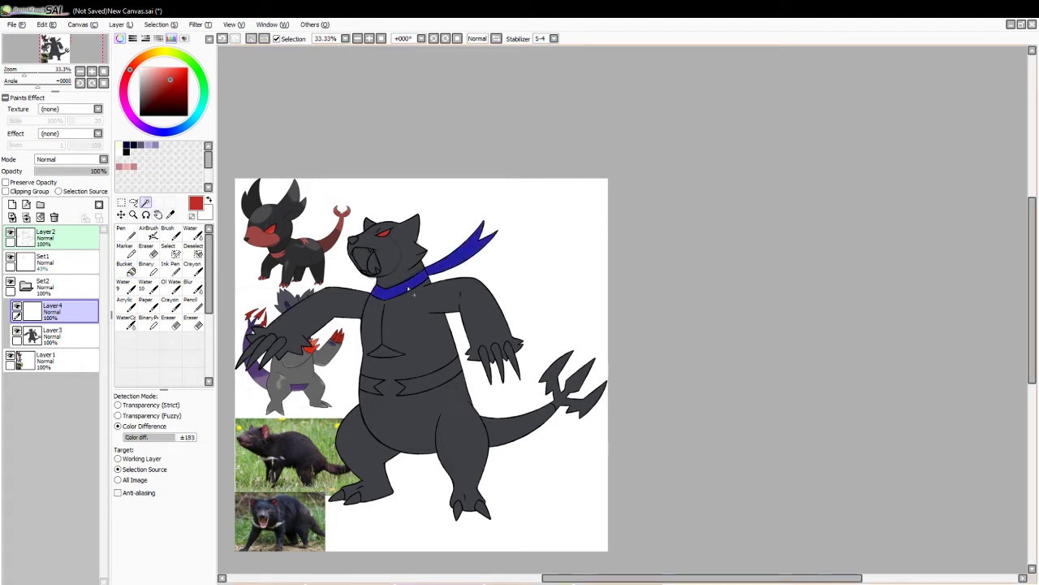
click(279, 337)
key(ctrl+z)
click(251, 351)
click(264, 349)
click(281, 345)
click(378, 355)
- Add both belly band pieces, the rear hand's claws, the trident tail tip, and the toe claws to the selection
click(415, 382)
key(ctrl+z)
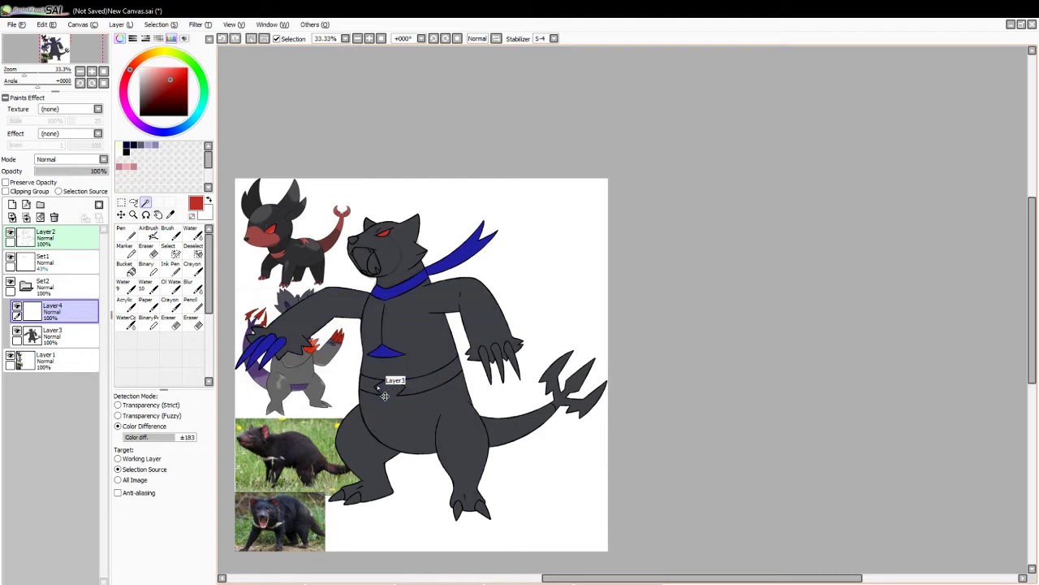
click(372, 387)
click(397, 382)
click(431, 375)
click(488, 363)
click(500, 361)
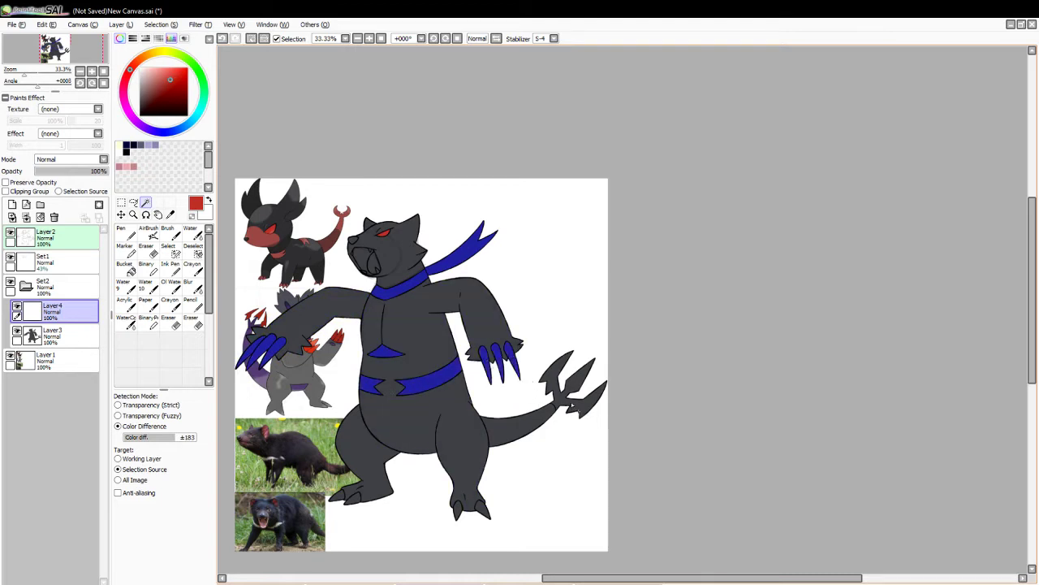
click(564, 399)
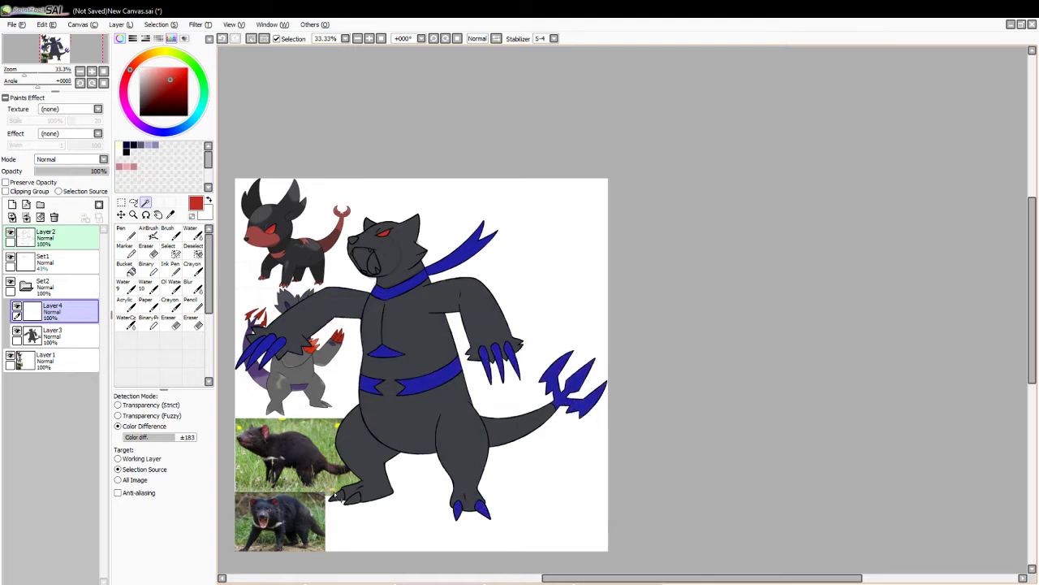
- Sample the muted red from the upper reference creature and fill the selected scarf, chest triangle, and belly band pieces
click(170, 213)
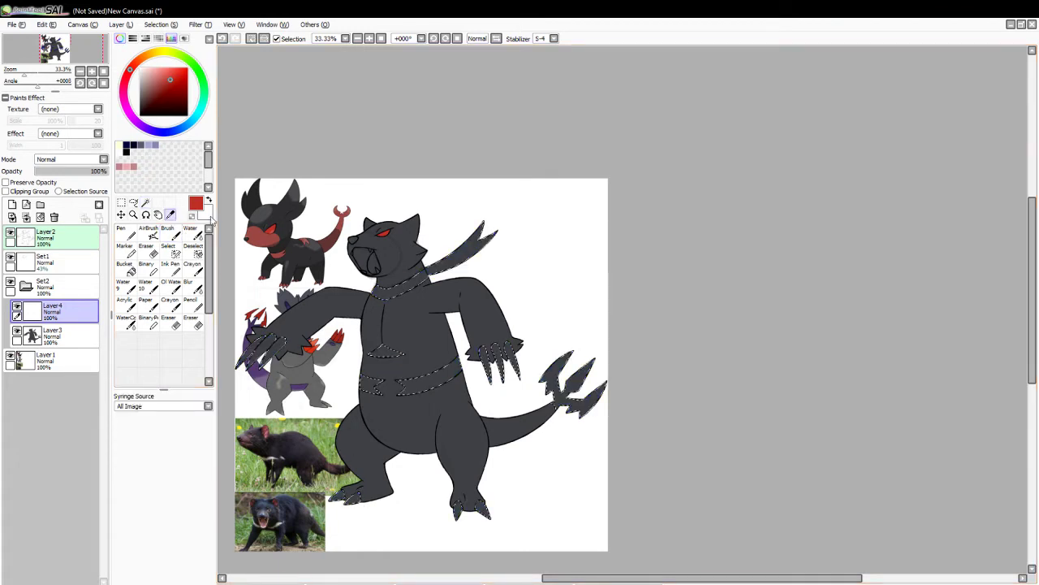
click(126, 266)
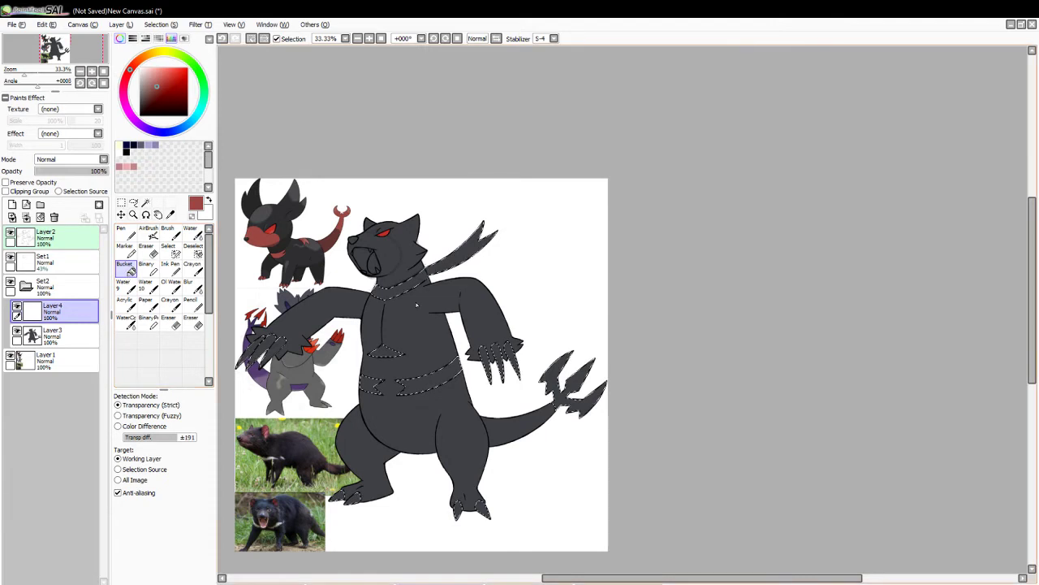
click(397, 291)
click(446, 263)
click(386, 354)
click(372, 384)
click(431, 375)
- Fill the selected hand claws, tail tip, and toe claws with the same muted red and deselect
click(495, 364)
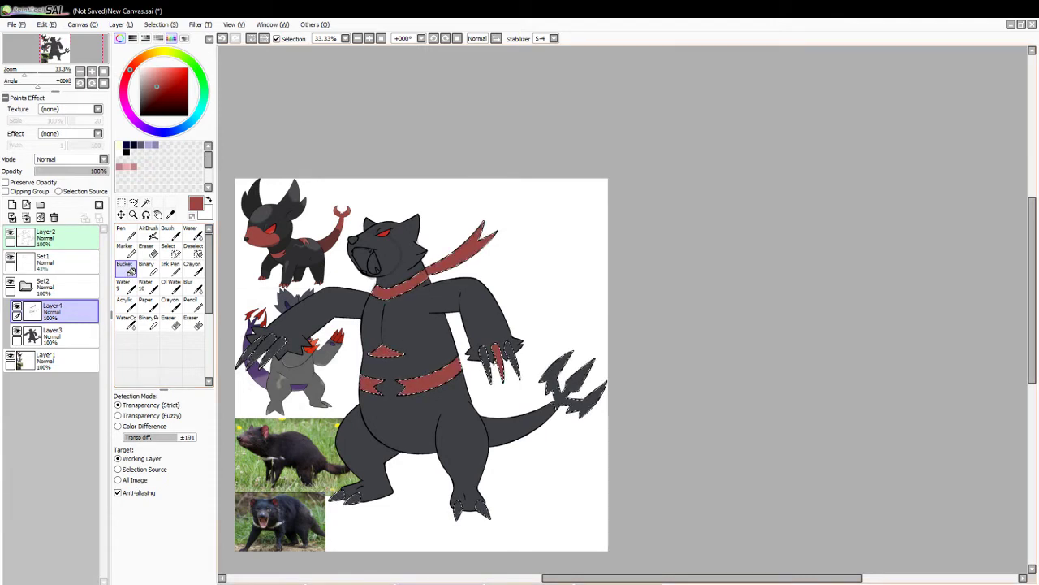
click(484, 364)
click(512, 361)
click(516, 370)
click(563, 389)
click(458, 510)
click(482, 509)
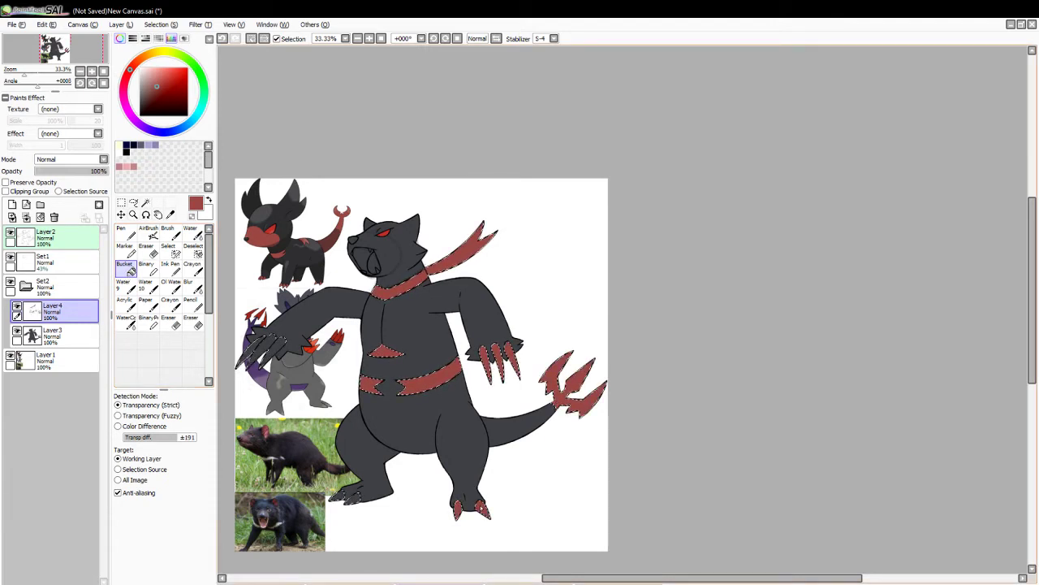
click(351, 499)
click(340, 495)
click(268, 361)
click(246, 359)
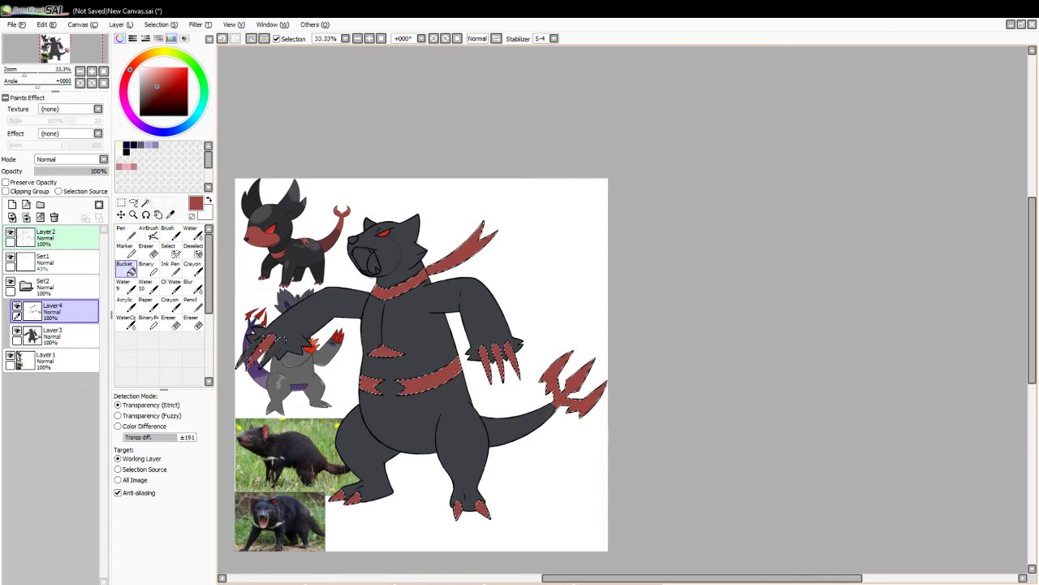
click(256, 348)
click(273, 340)
click(251, 38)
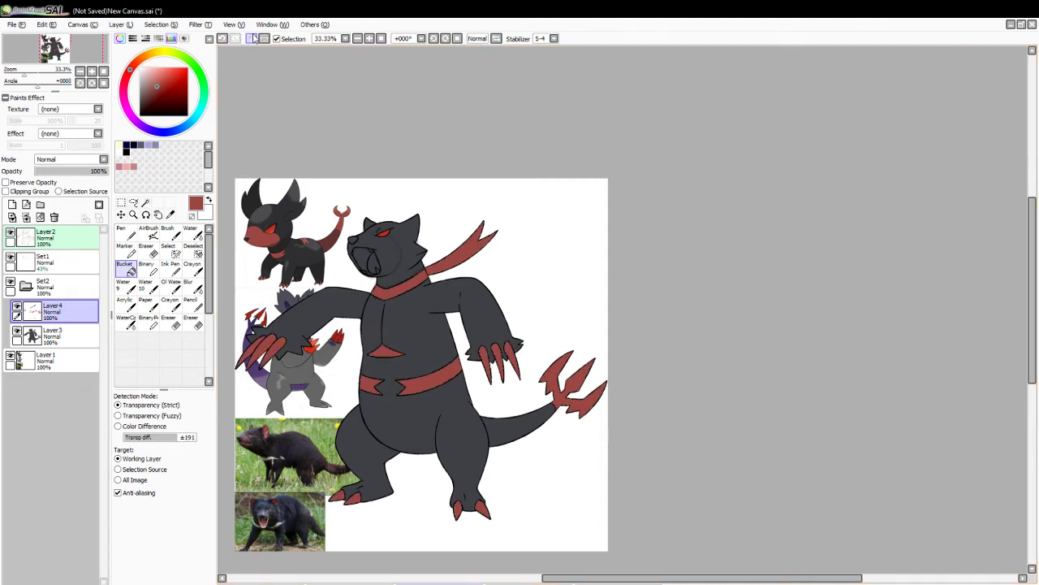
- Select the creature's head area with the Magic Wand and view it at 100% beside the upper reference creature
click(146, 201)
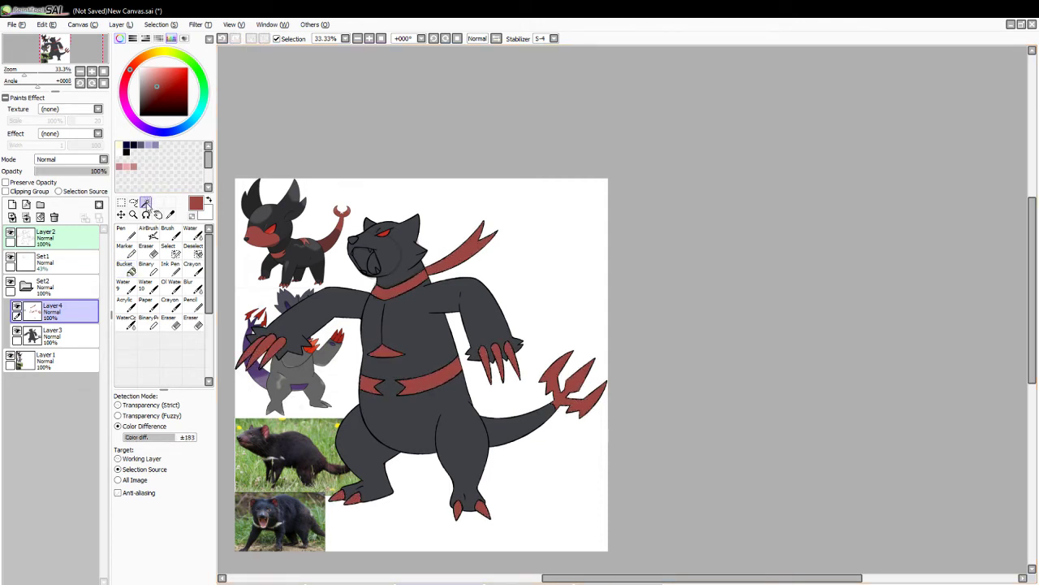
click(398, 259)
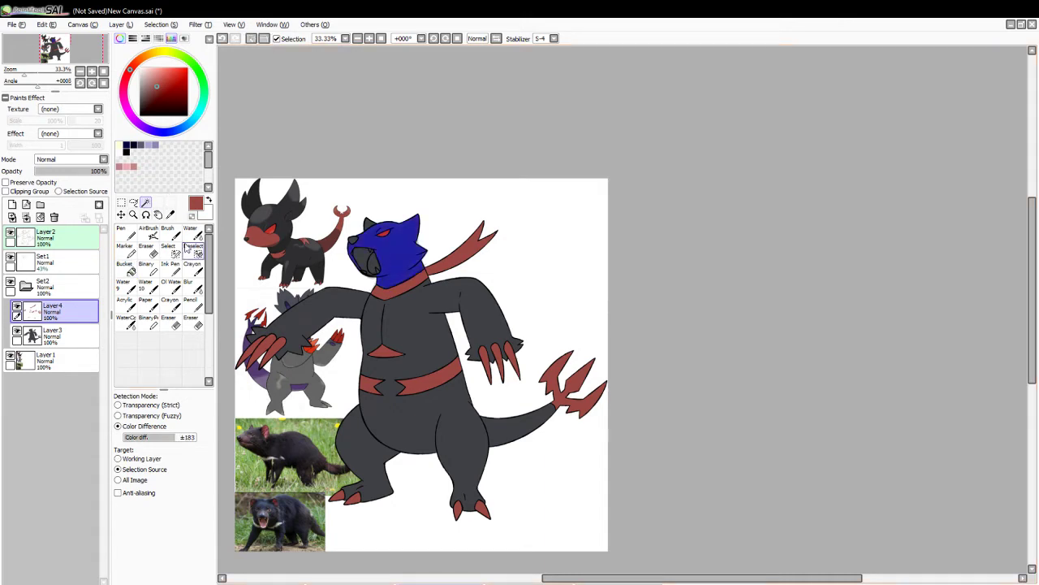
click(133, 213)
click(344, 240)
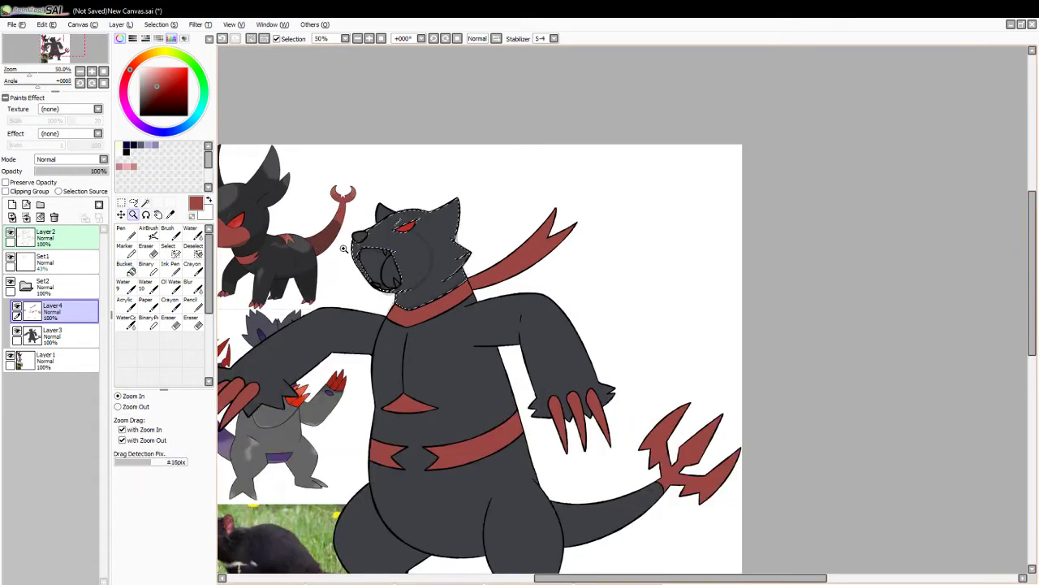
click(340, 243)
click(333, 247)
drag(569, 579, 523, 578)
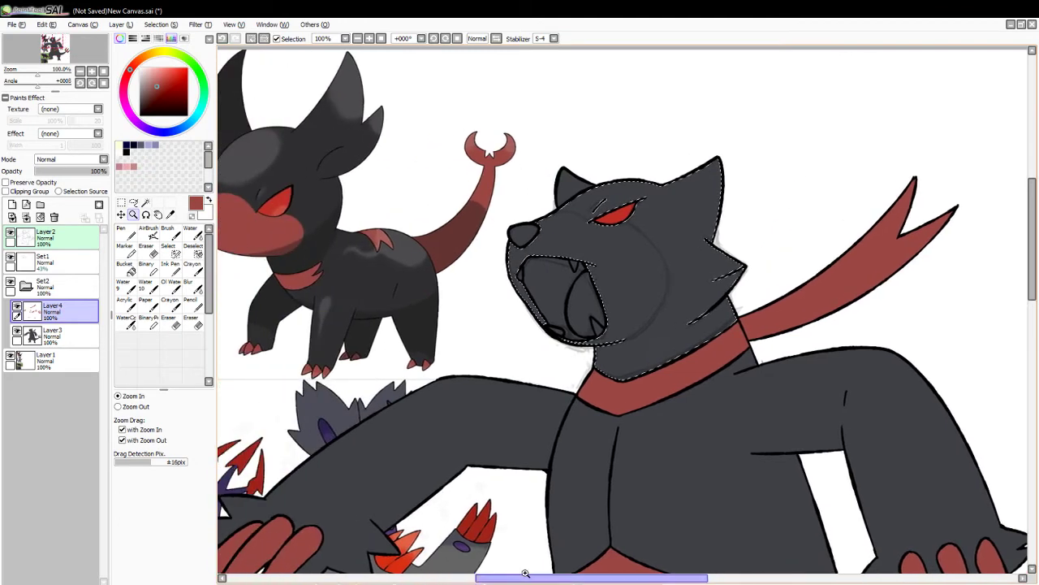
- Sample dark brown from the upper reference creature's face, add a layer, and outline the muzzle marking with the Ink Pen at size 3.3
click(171, 214)
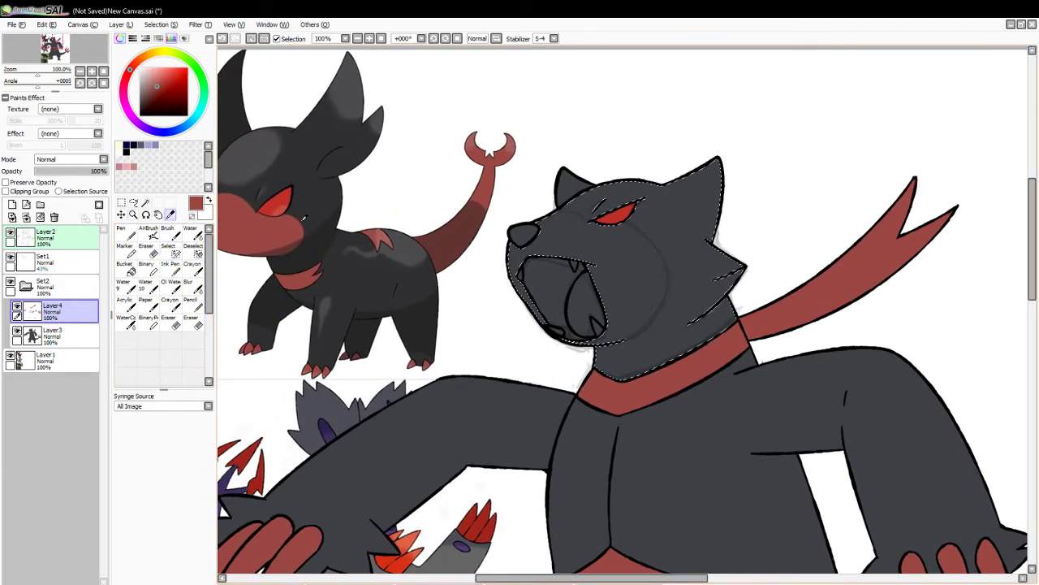
click(302, 217)
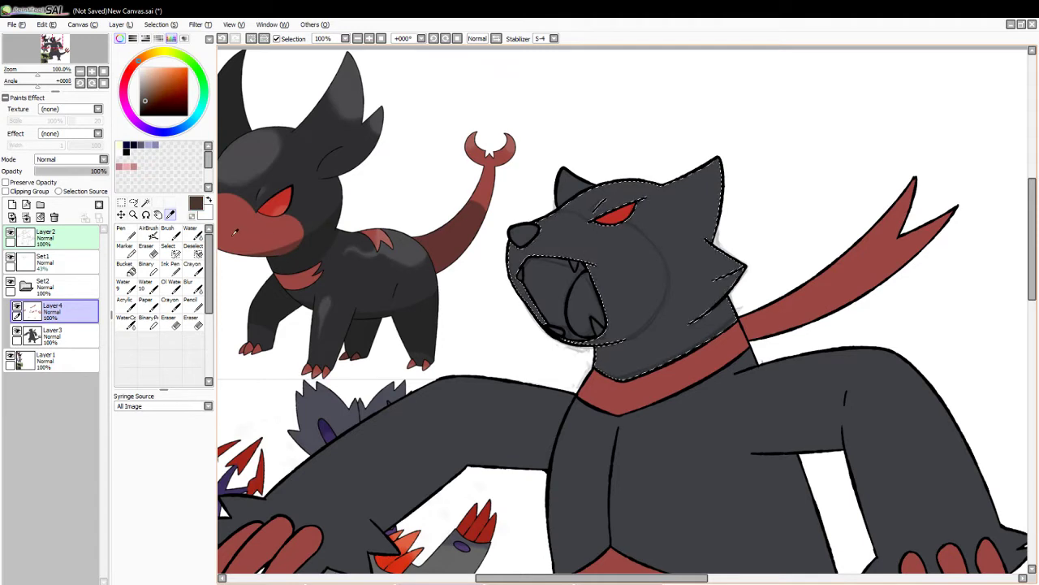
click(171, 268)
click(12, 204)
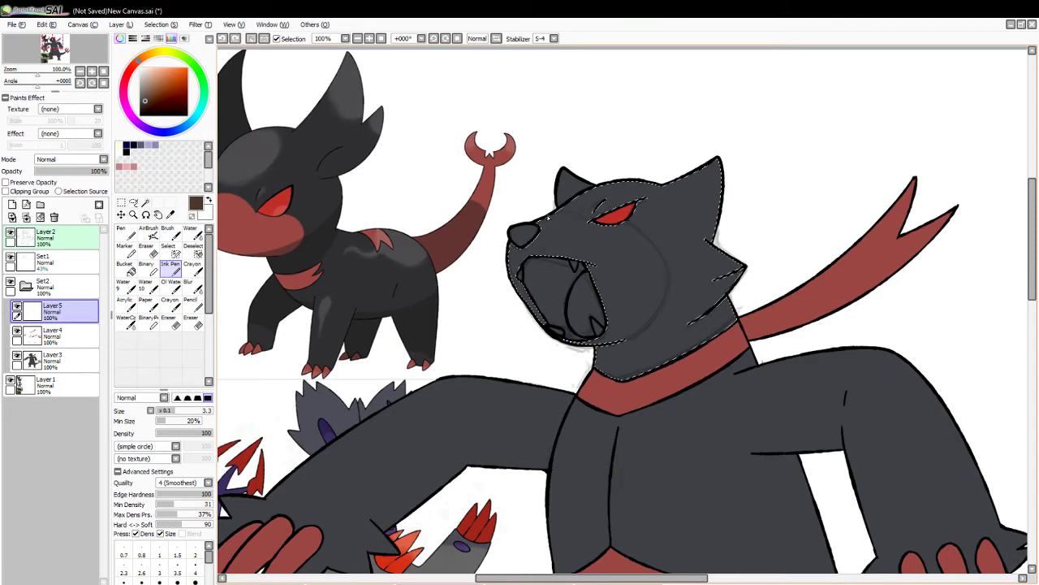
drag(591, 224, 625, 225)
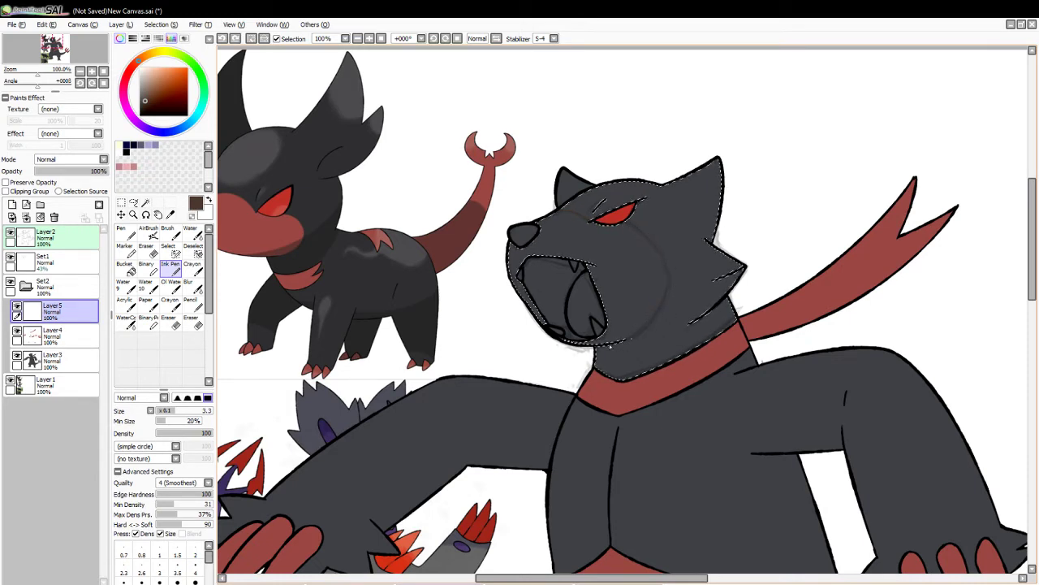
drag(610, 346, 640, 233)
key(ctrl+z)
drag(616, 342, 624, 225)
key(ctrl+z)
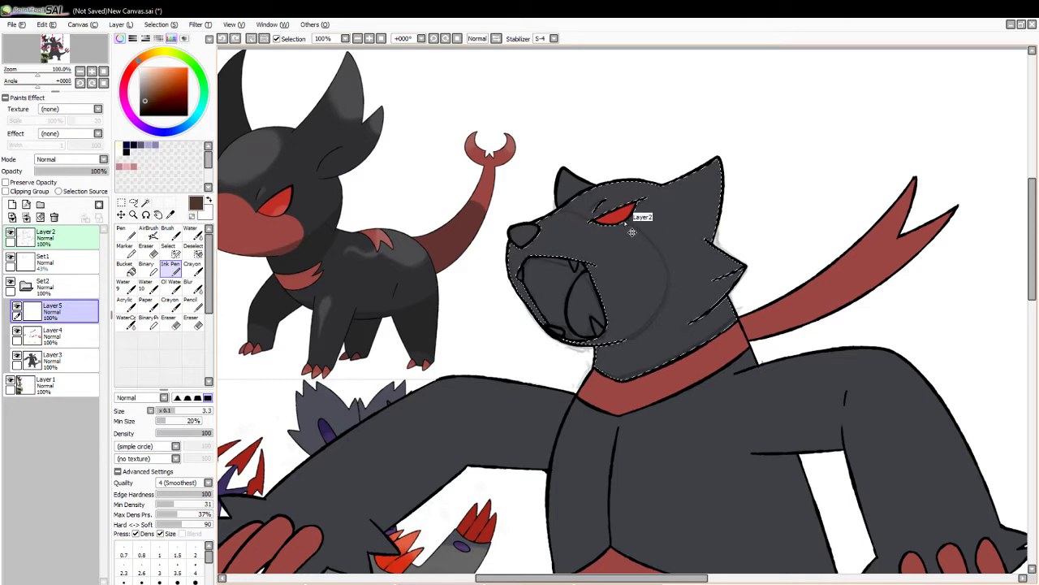
key(ctrl+z)
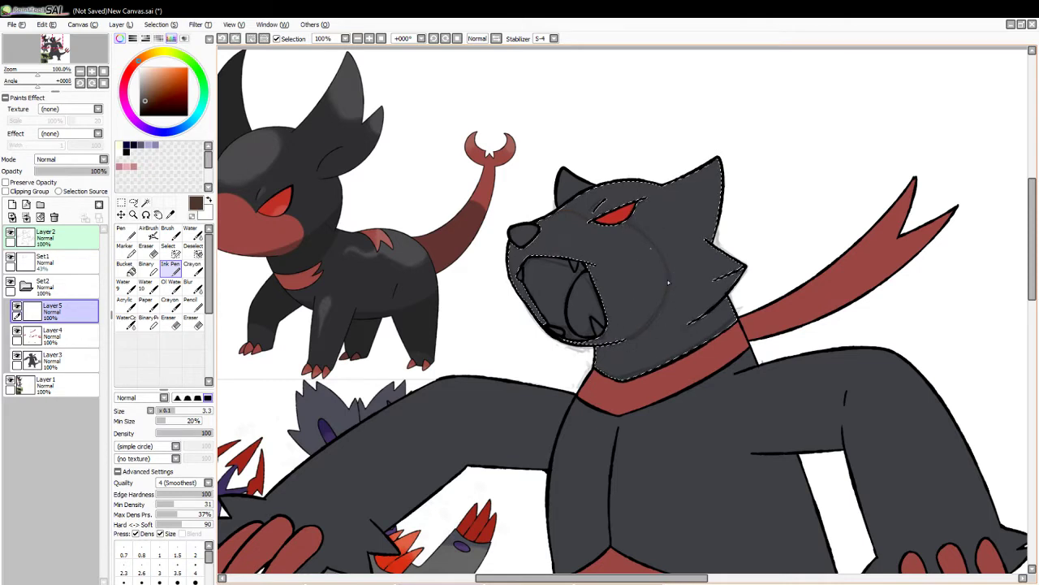
key(ctrl+z)
- Sample the muted red of the reference creature's muzzle, fill the outlined muzzle marking with it, and deselect
key(alt)
click(302, 227)
click(124, 267)
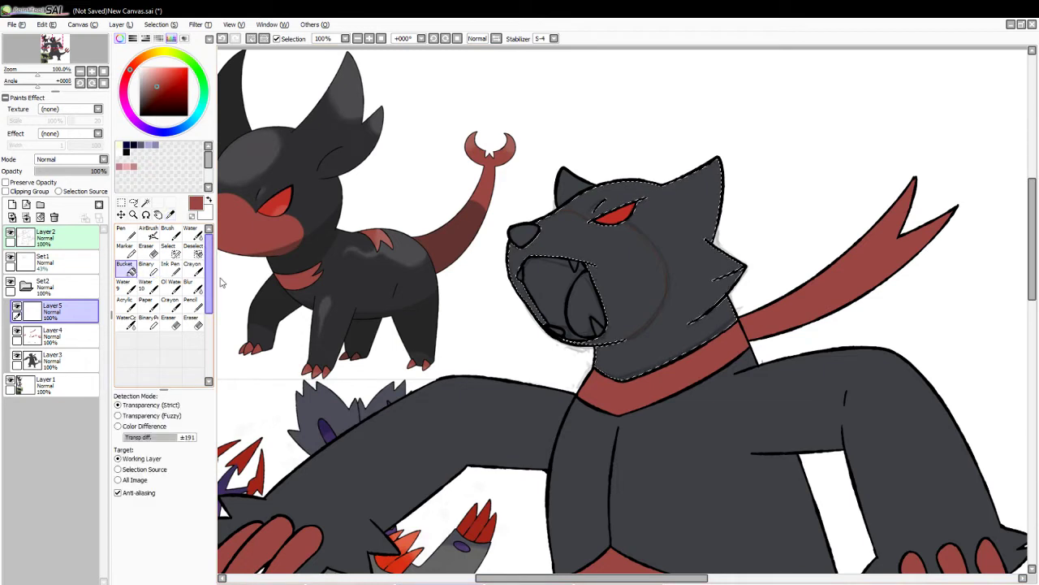
click(602, 269)
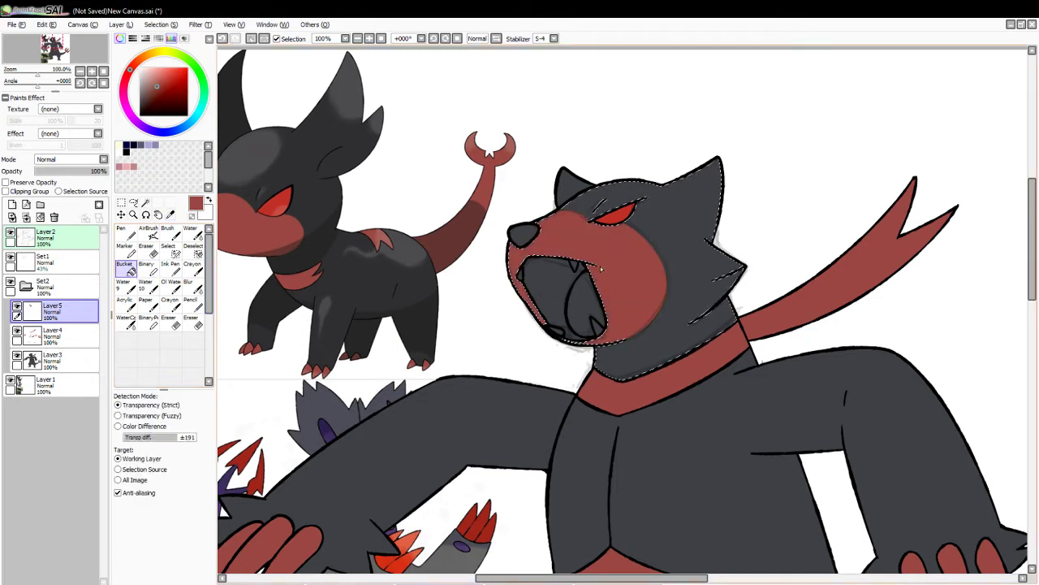
click(250, 39)
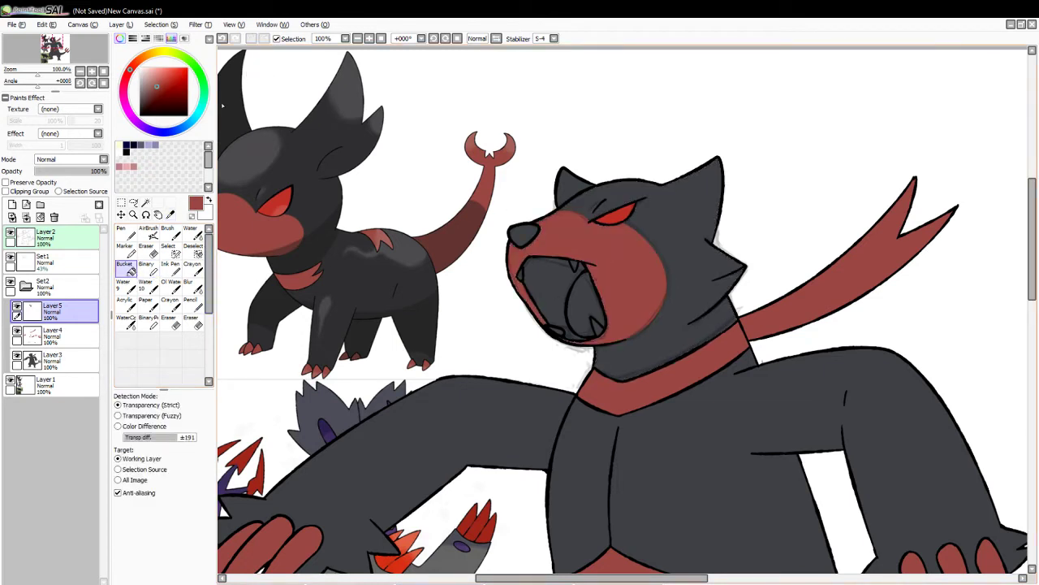
- Delete the Set1 sketch folder from above the colour layers
click(146, 248)
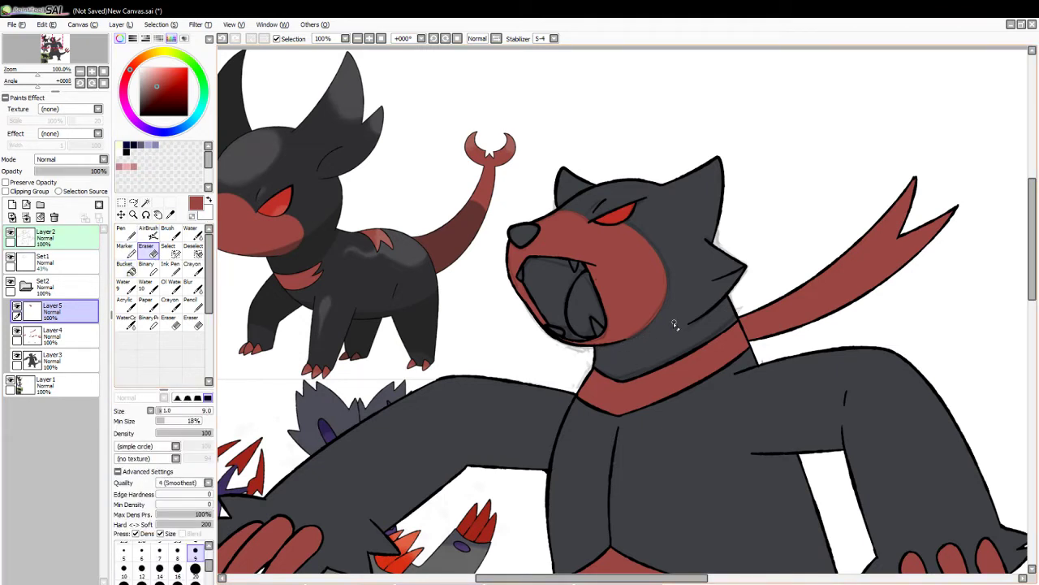
click(49, 284)
click(49, 260)
click(55, 217)
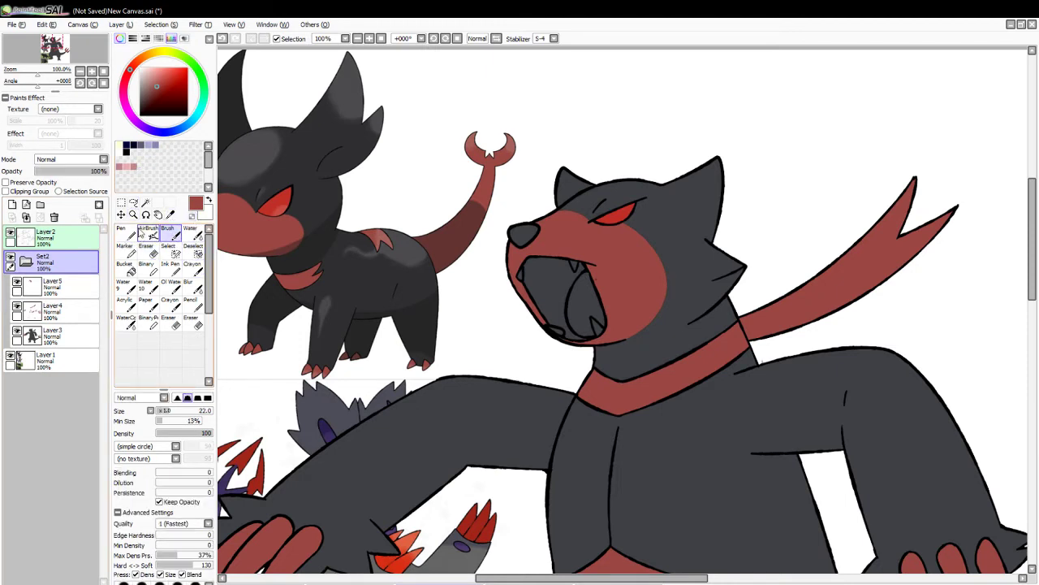
- Select the four fangs in the open mouth, brush them white on Layer5, deselect, and make Layer4 active
click(81, 240)
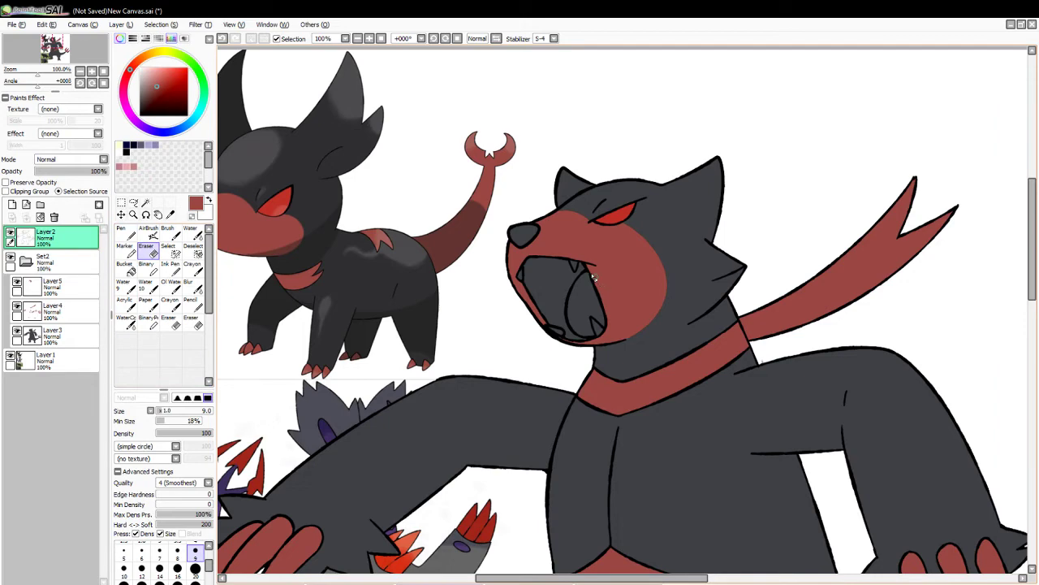
click(158, 167)
click(145, 204)
click(575, 271)
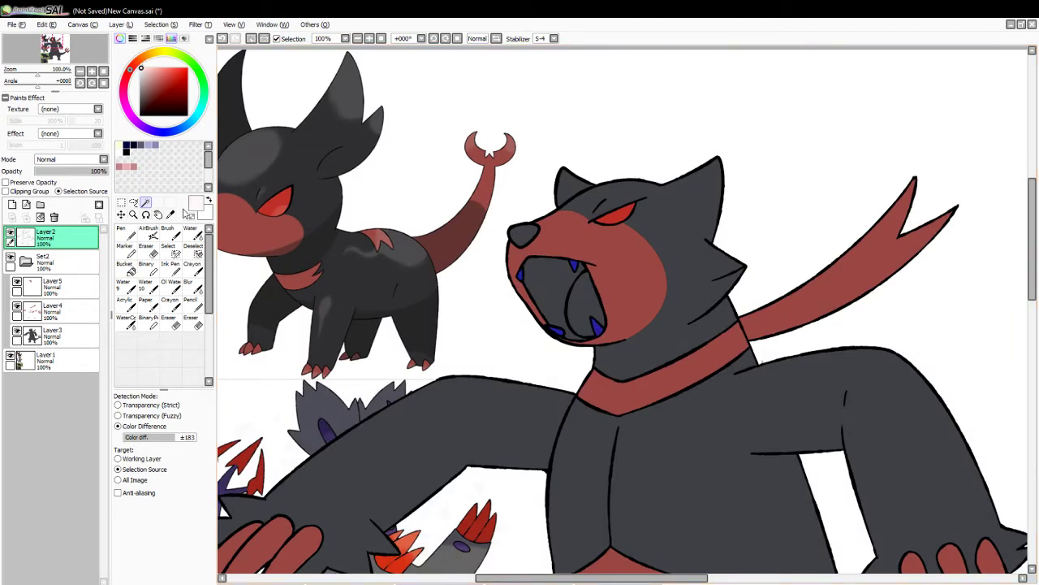
click(168, 232)
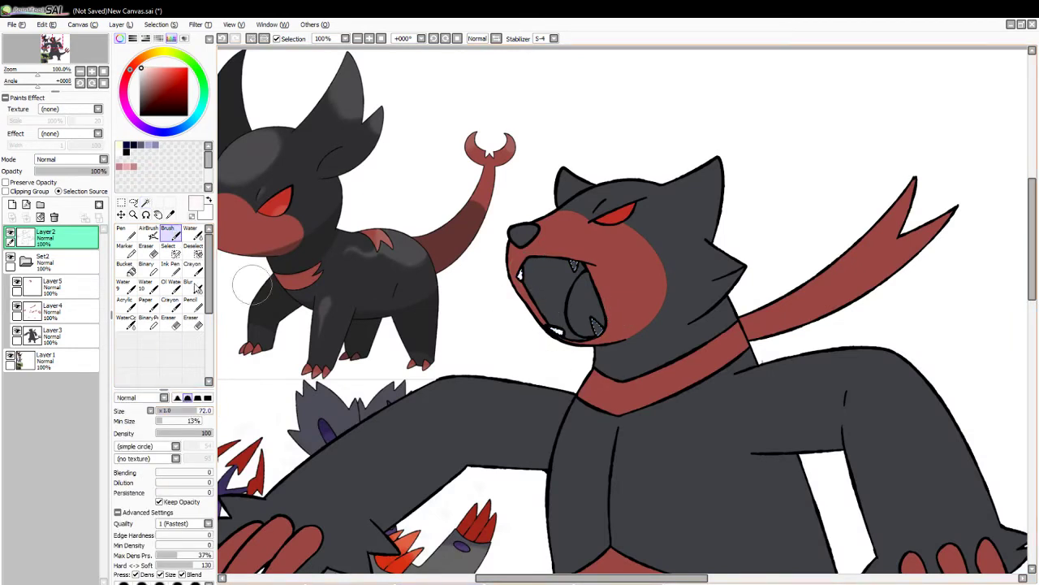
click(52, 285)
drag(599, 318, 598, 332)
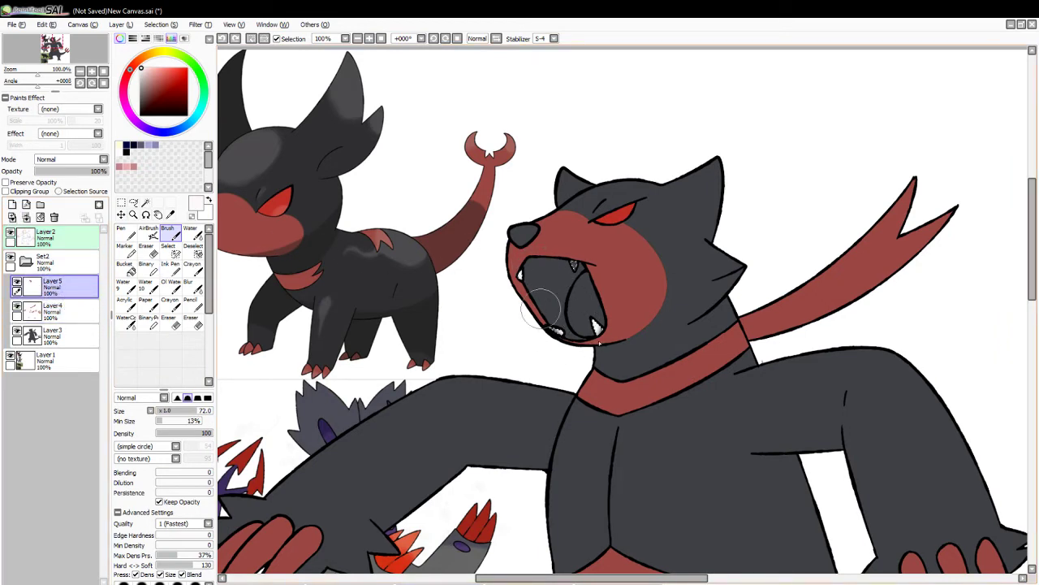
click(68, 313)
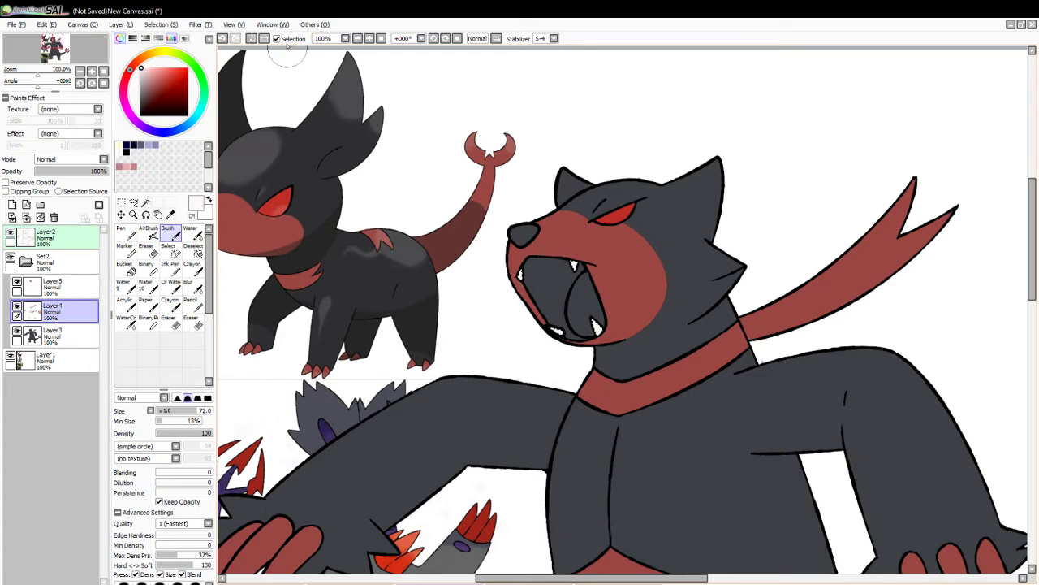
- Select the tongue inside the open mouth, fill it with the saved pink swatch on Layer4, and deselect
click(134, 166)
click(145, 202)
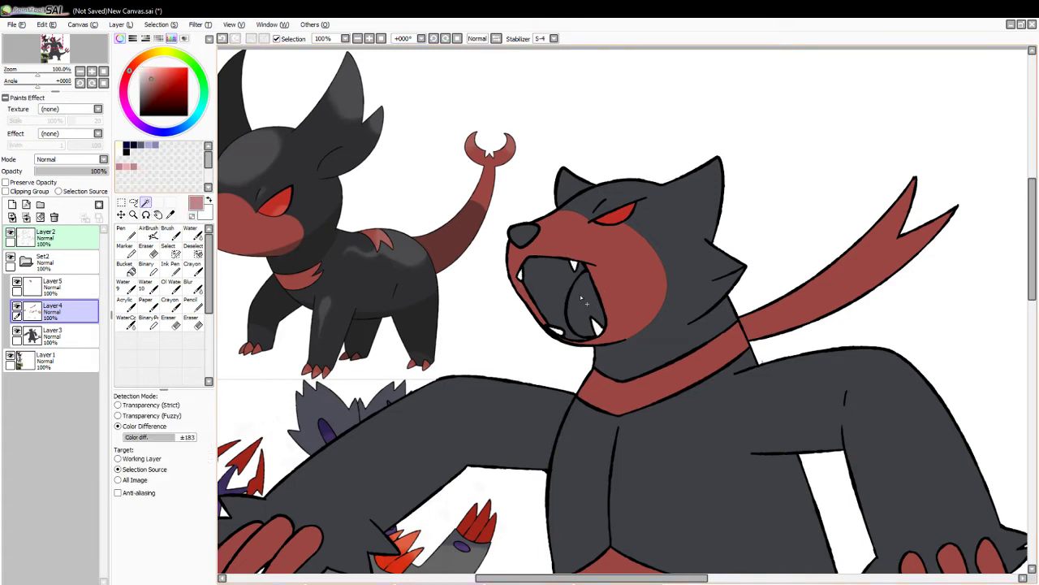
click(585, 305)
click(125, 267)
click(585, 303)
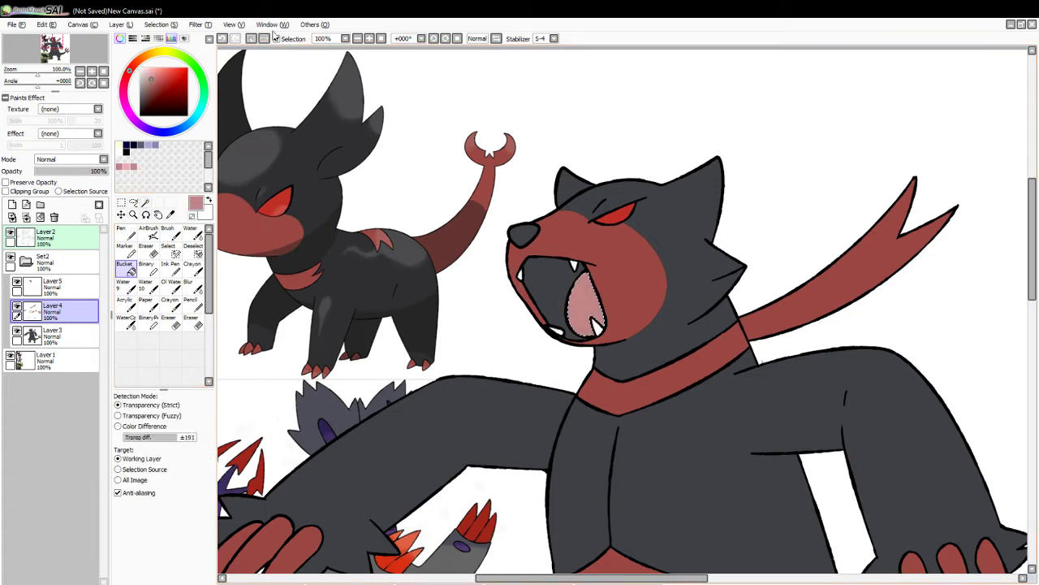
click(264, 39)
- Select the mouth interior around the tongue with the Magic Wand and fill it with pink
click(145, 202)
click(553, 288)
click(124, 267)
click(557, 279)
- Try a darker muted pink fill in the selected mouth interior
click(159, 85)
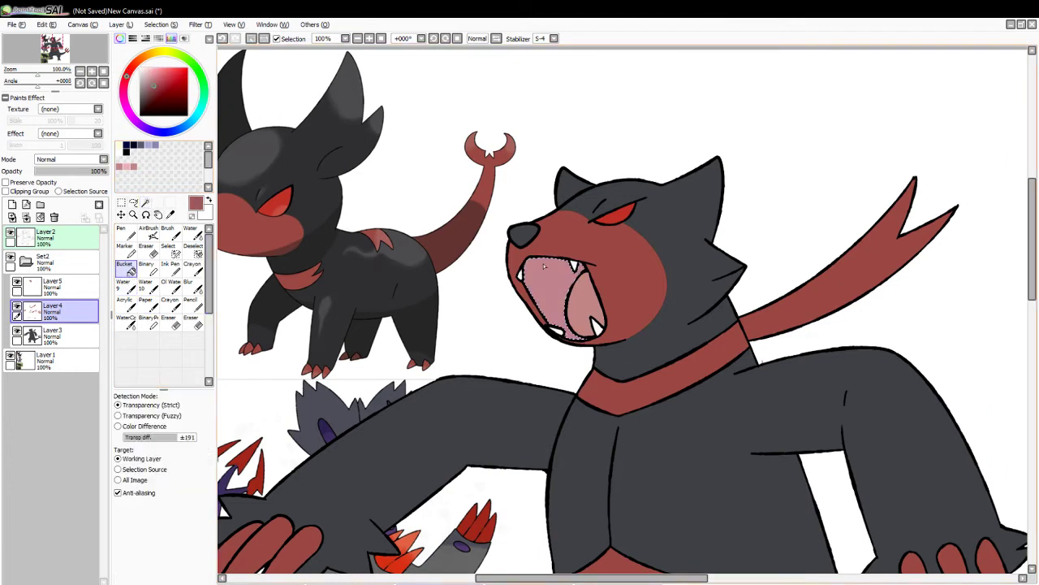
click(562, 292)
click(554, 282)
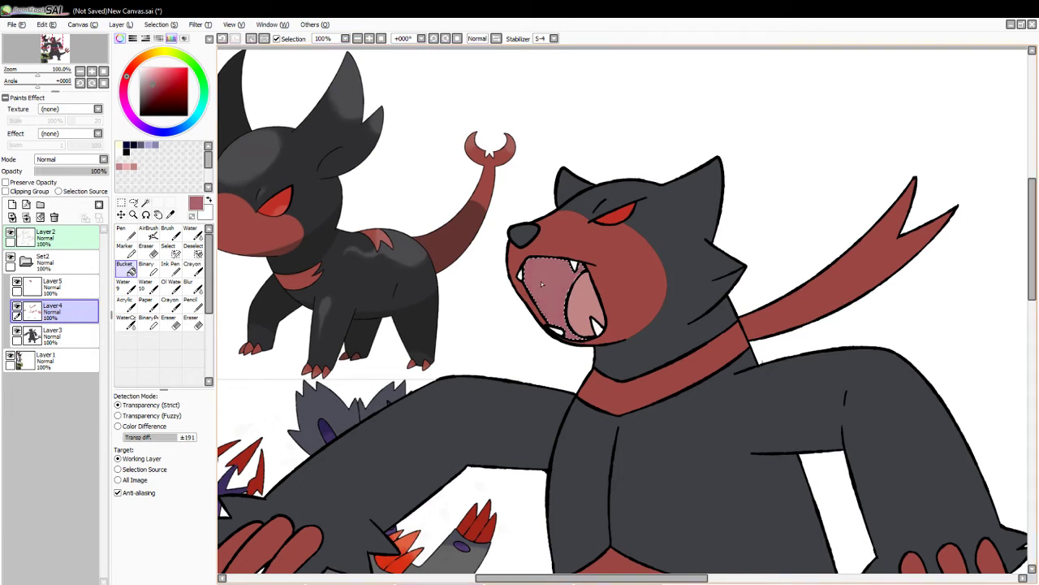
click(225, 38)
- Sample the tongue's pink, refill the selected mouth interior with it, and deselect
click(170, 214)
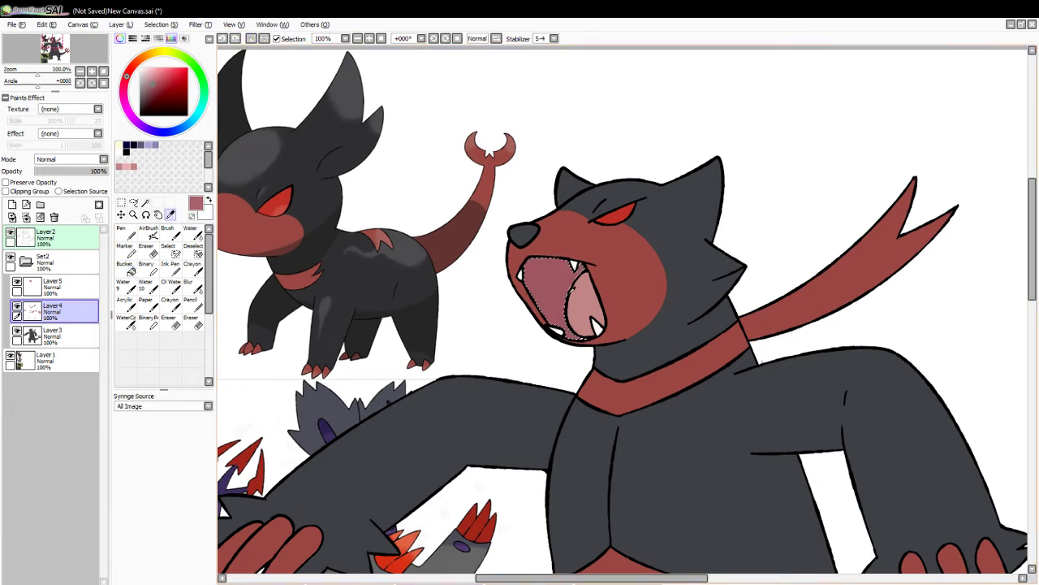
click(553, 301)
click(127, 268)
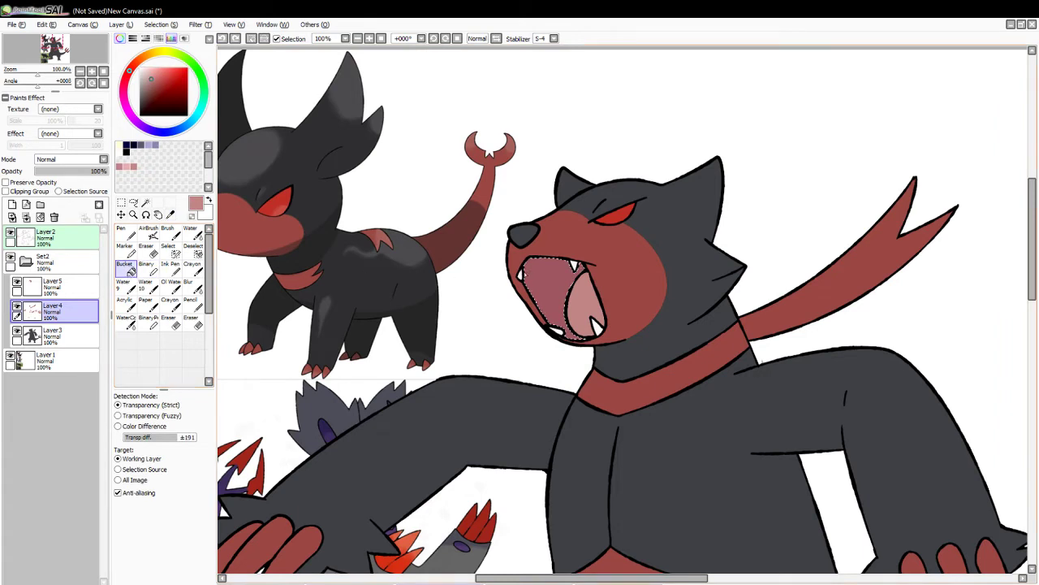
click(542, 286)
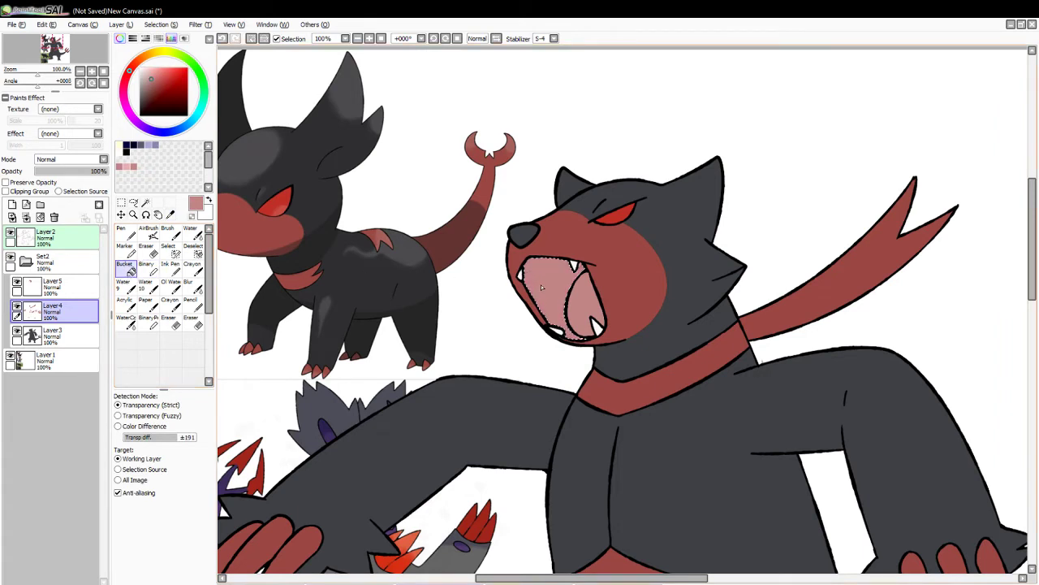
click(252, 40)
- Sample near-black from the upper reference creature on Layer1, select the bear-like creature's nose, and fill it on Layer4
click(124, 216)
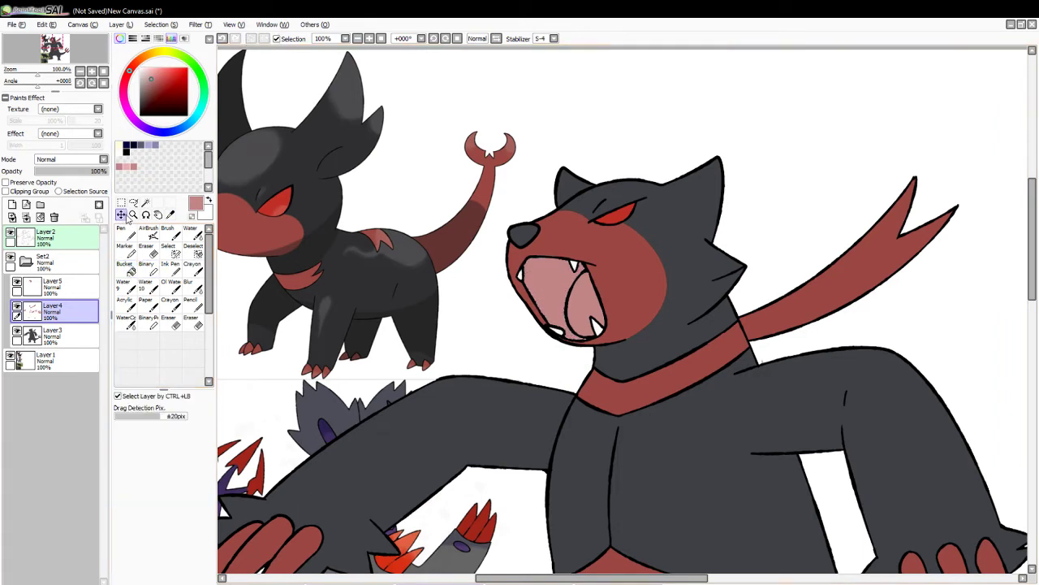
click(134, 215)
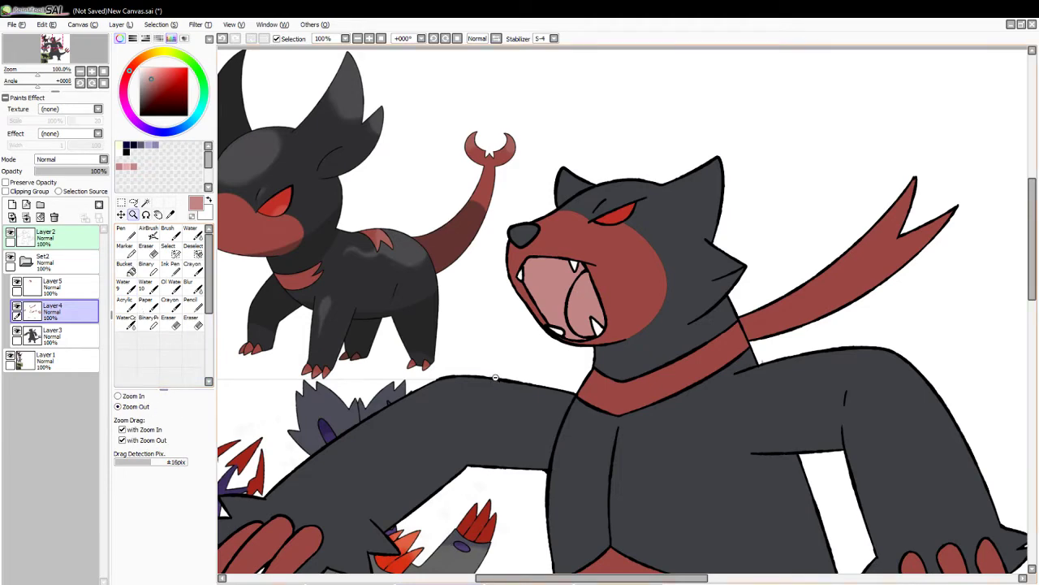
click(496, 378)
scroll(968, 315, down, 3)
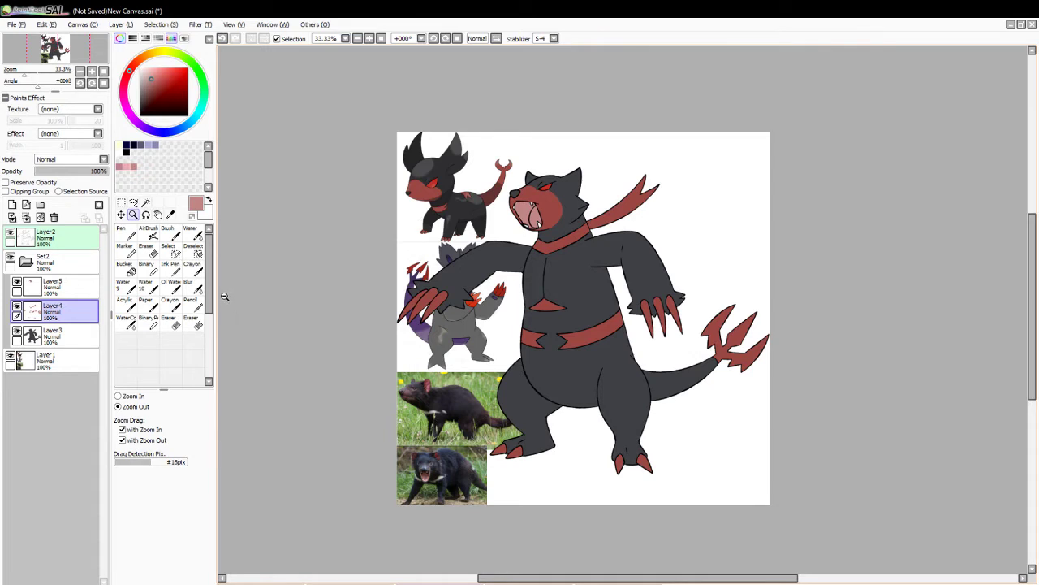
click(57, 361)
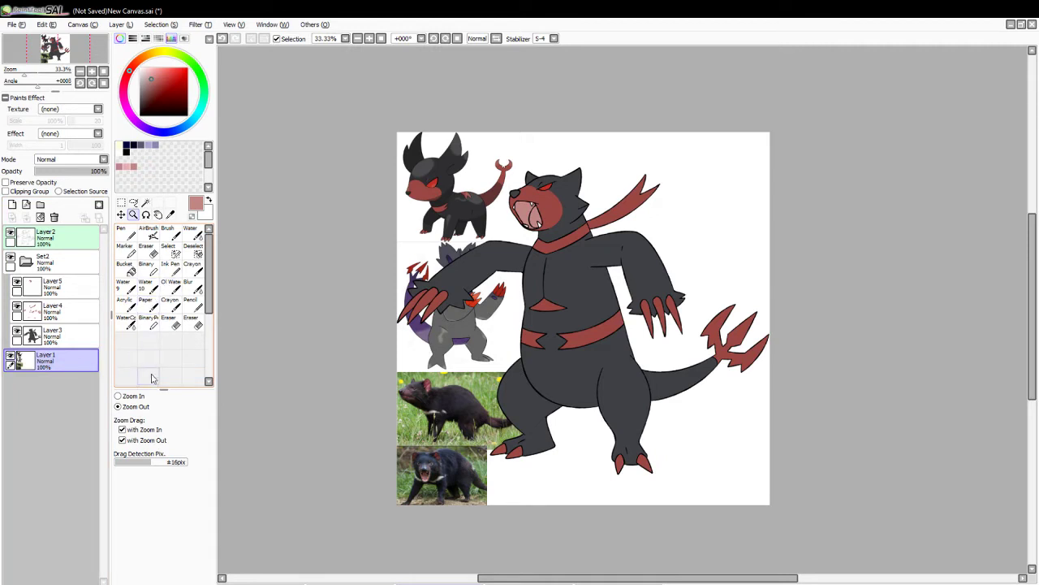
drag(147, 391, 150, 397)
click(170, 215)
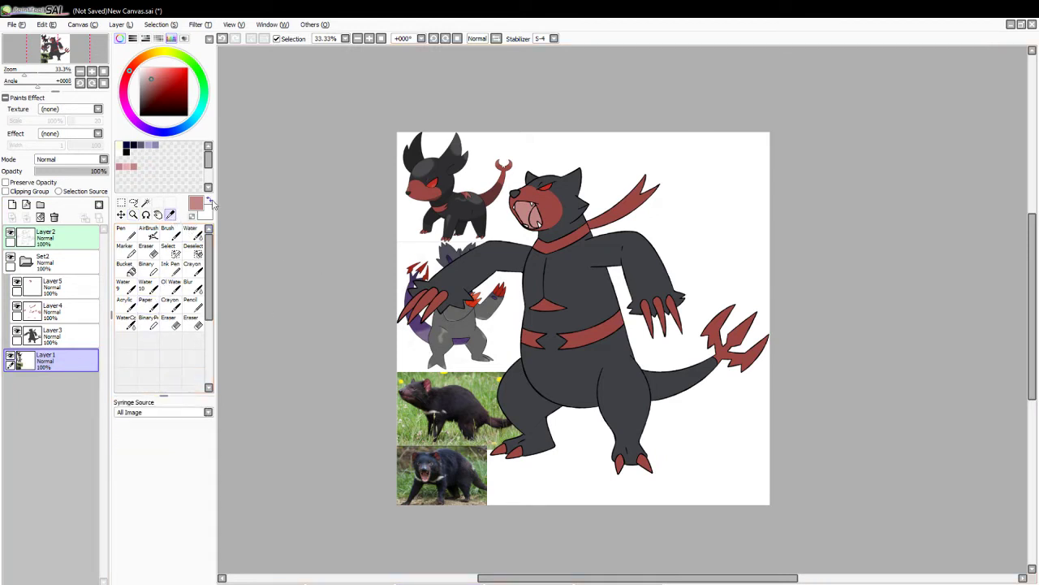
click(409, 190)
click(146, 203)
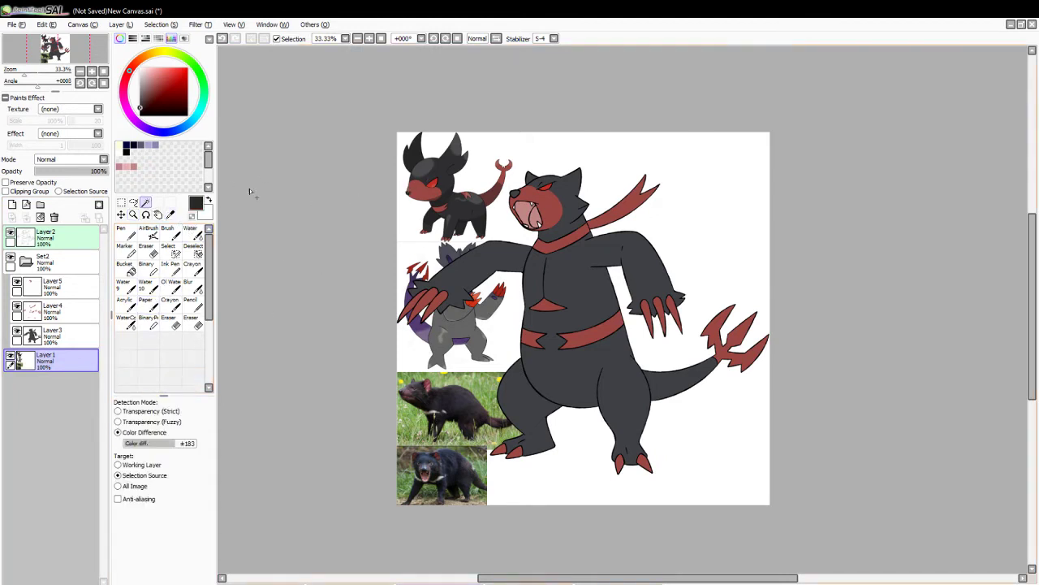
click(124, 268)
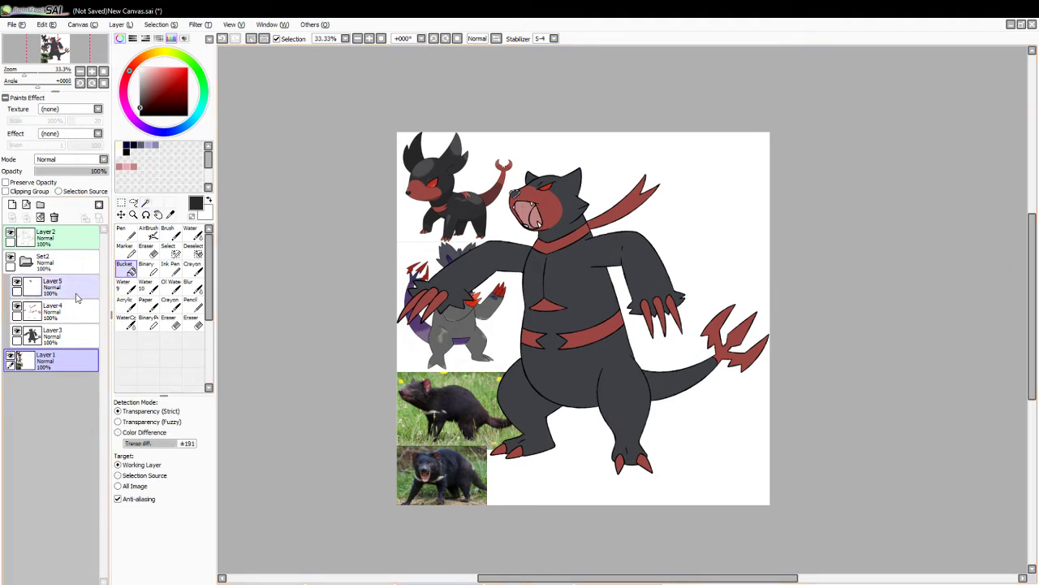
click(86, 305)
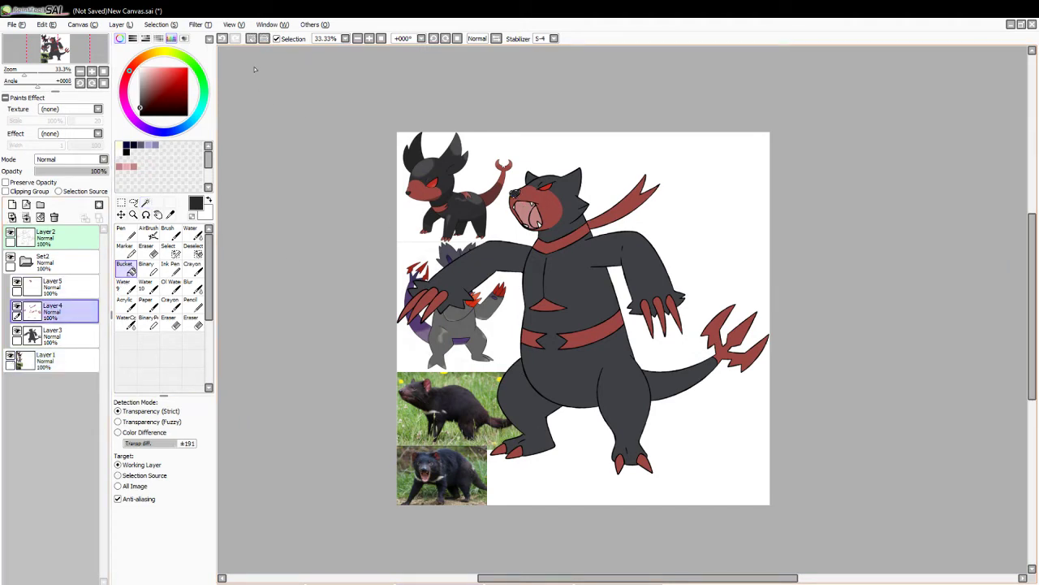
click(145, 203)
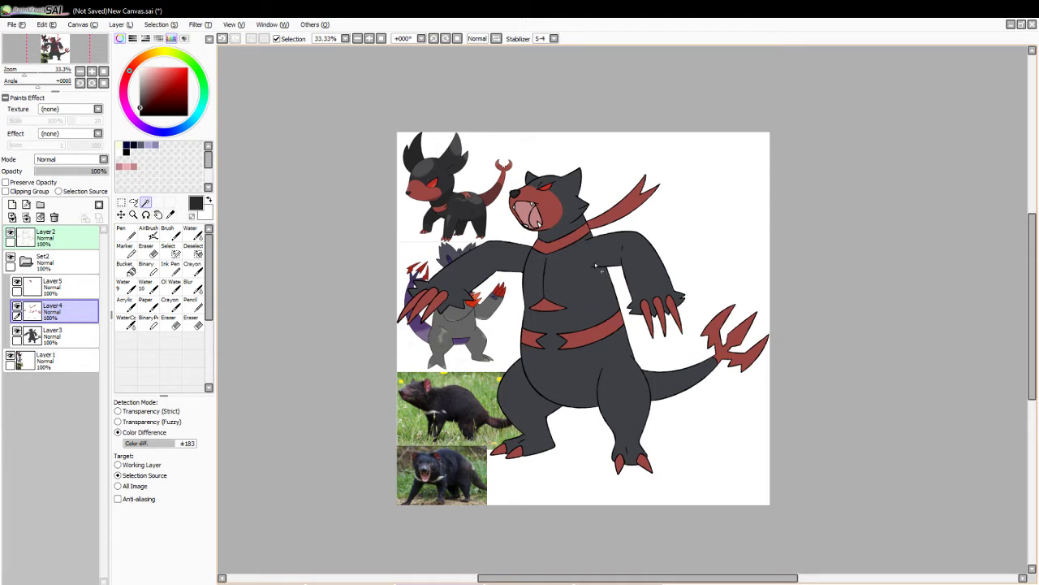
click(479, 272)
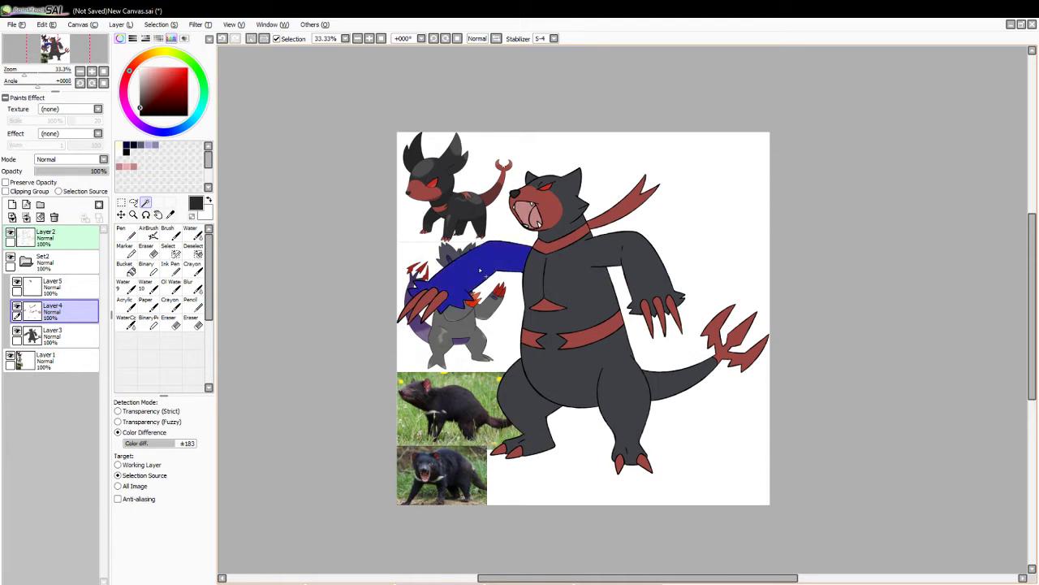
click(263, 39)
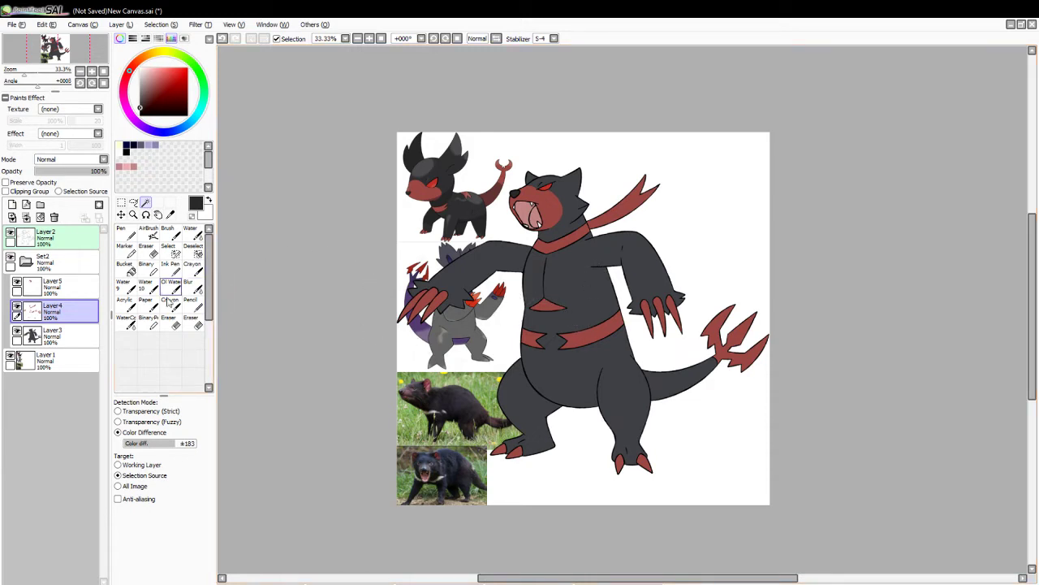
- Delete Layer1 with the reference images and collapse the Set2 colour folder
click(57, 360)
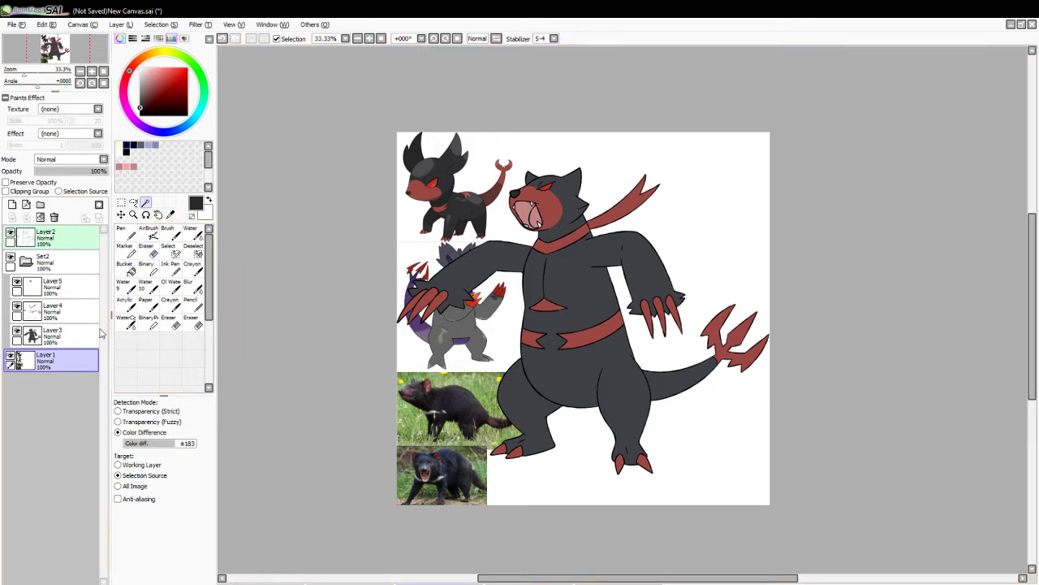
click(55, 218)
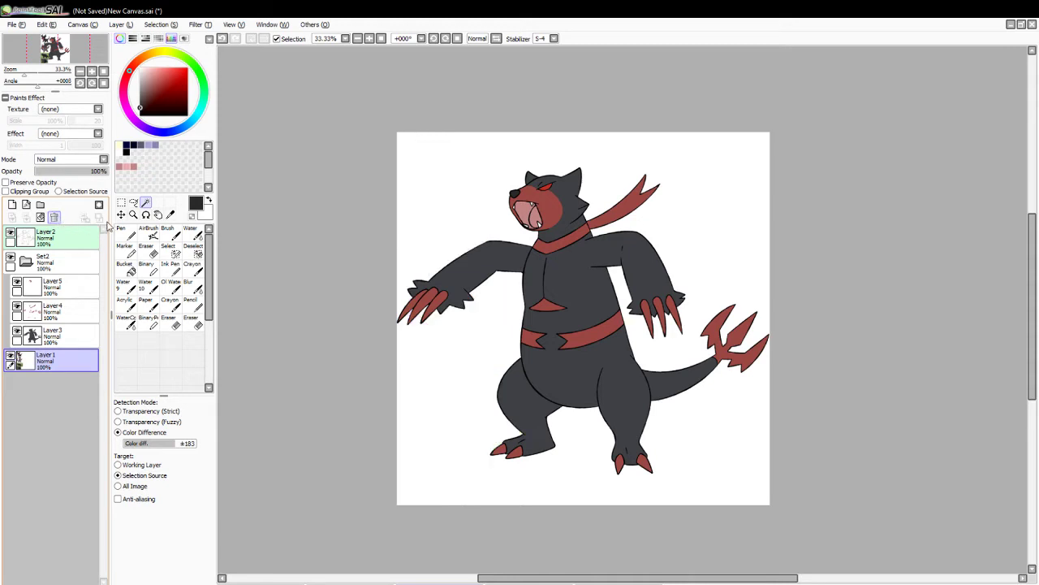
click(54, 217)
click(26, 261)
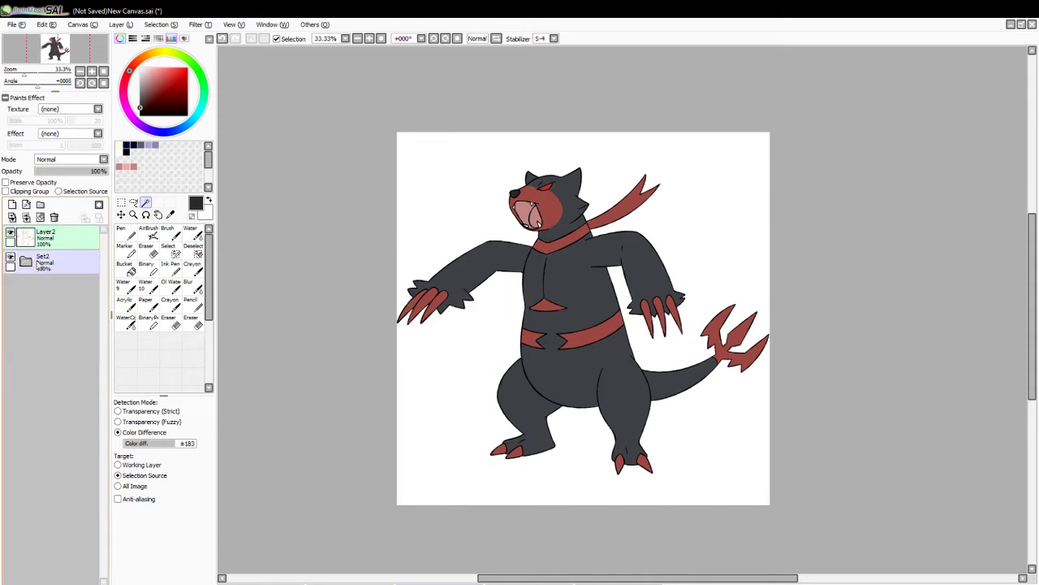
- Hide the Set2 folder, fill a new layer above it with black, and lower that layer's opacity to 53%
click(13, 204)
drag(181, 100, 189, 118)
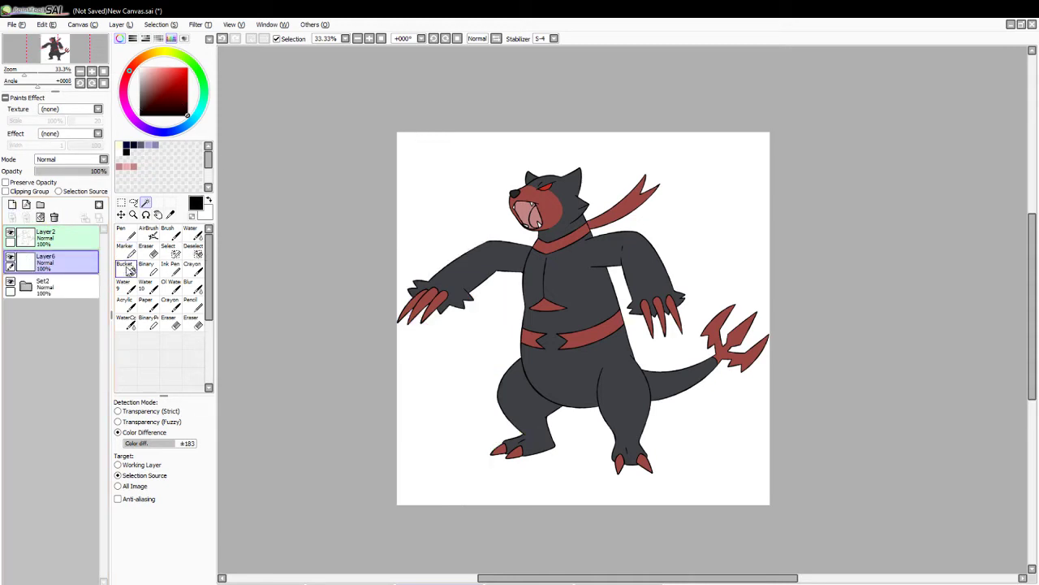
click(10, 282)
click(415, 262)
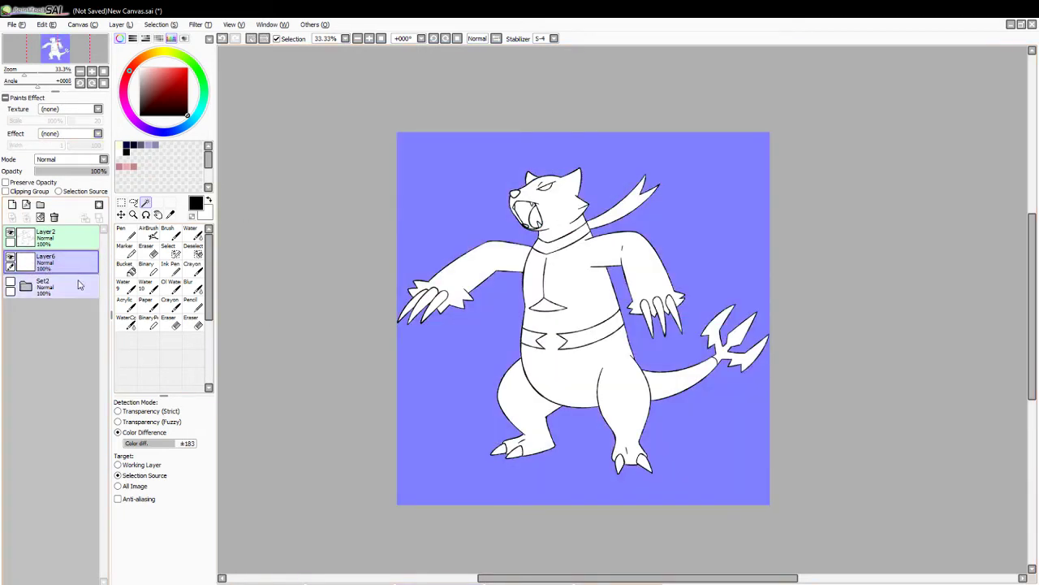
key(ctrl+z)
click(128, 269)
click(411, 275)
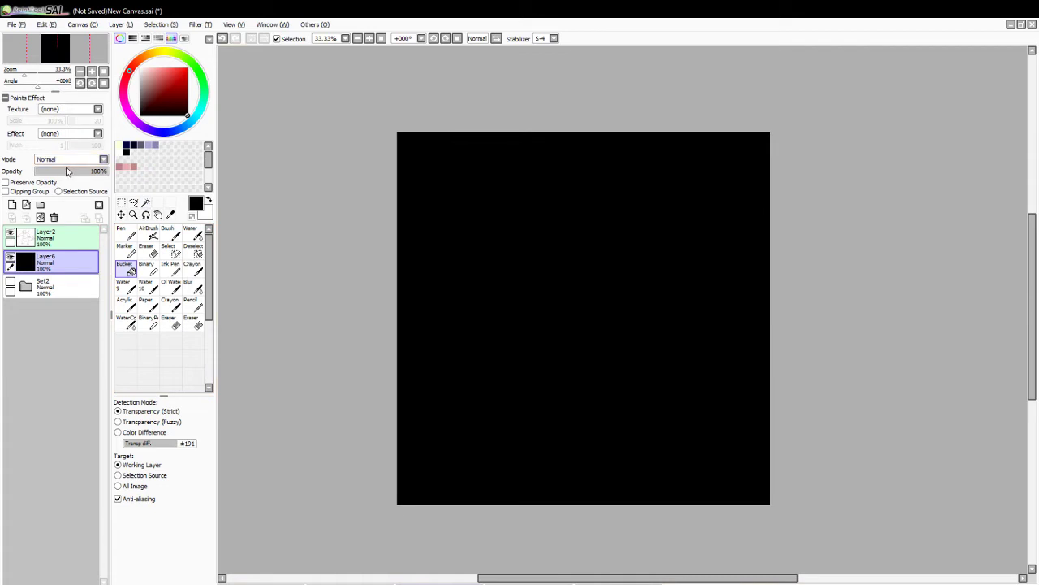
drag(69, 172, 73, 176)
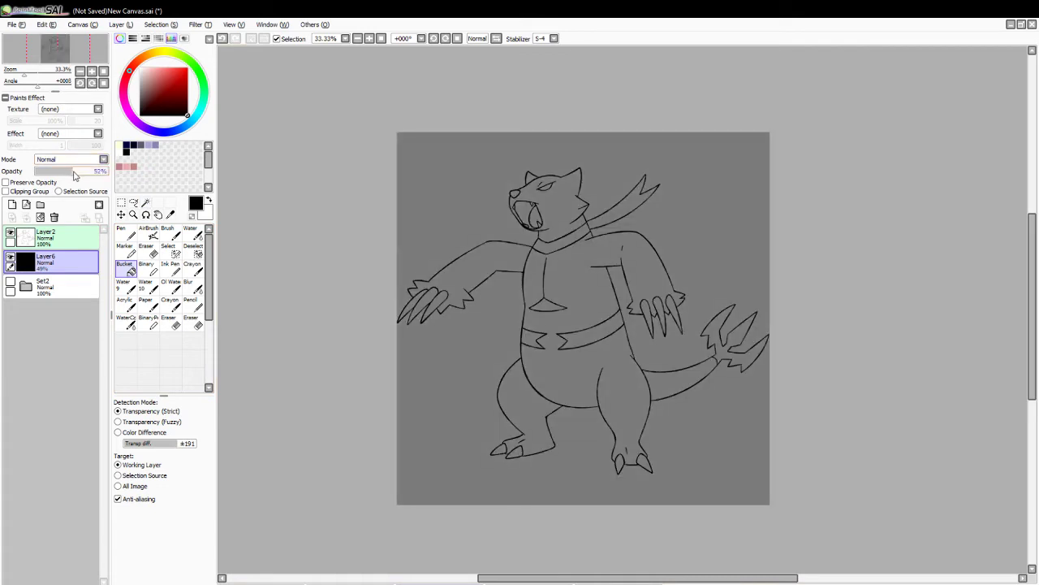
- Add a layer above the black one, pick the greyish purple swatch, and select the creature's head for painting with the Brush
click(12, 204)
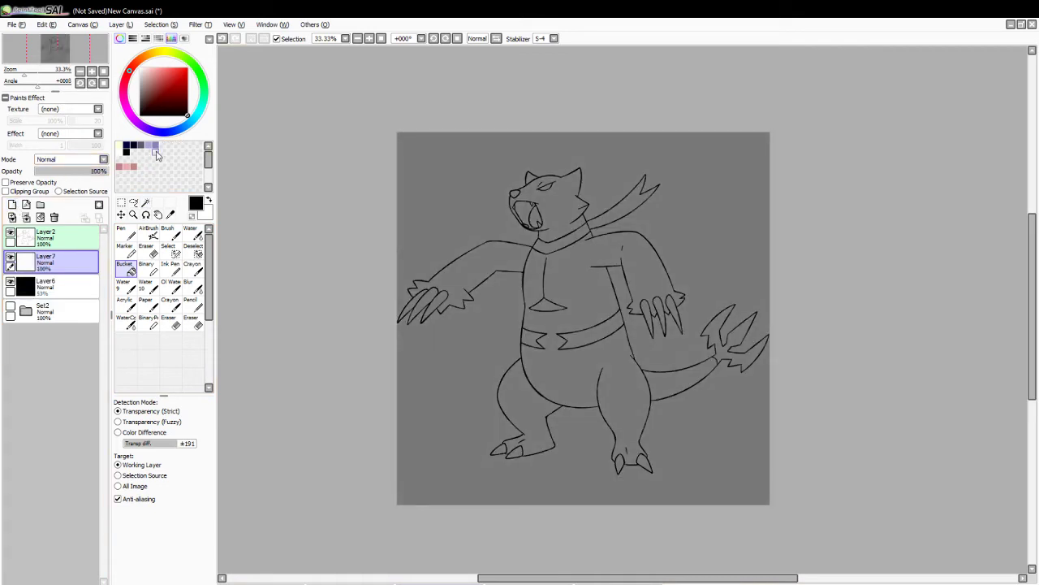
click(155, 146)
click(133, 215)
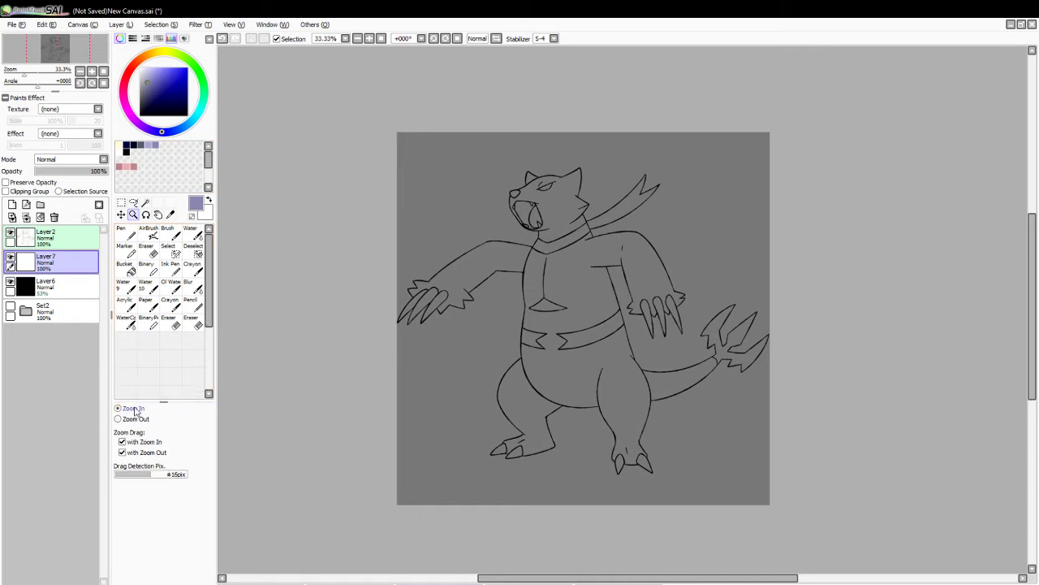
click(487, 203)
click(488, 203)
click(145, 203)
click(566, 213)
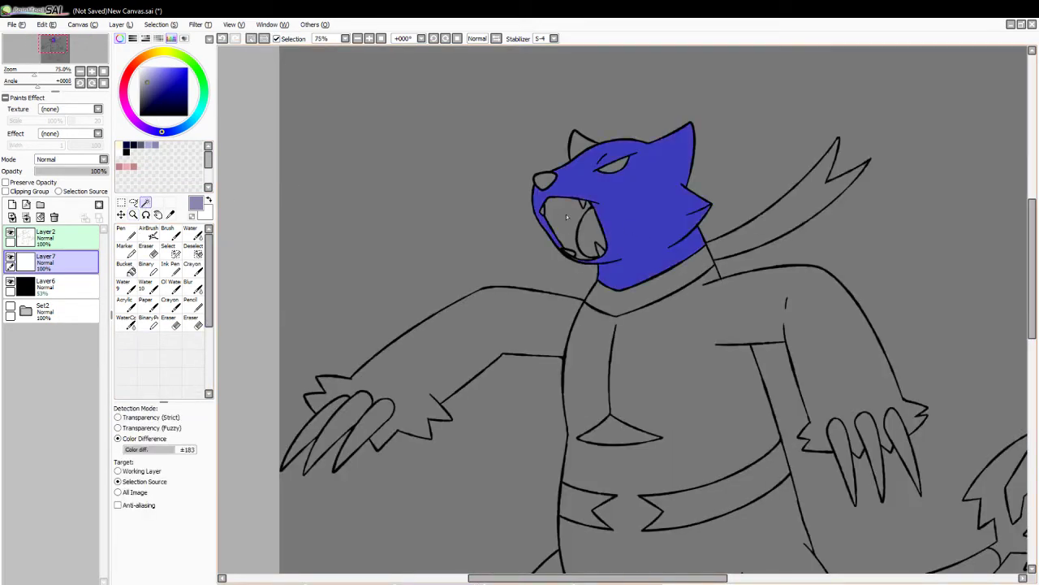
click(167, 233)
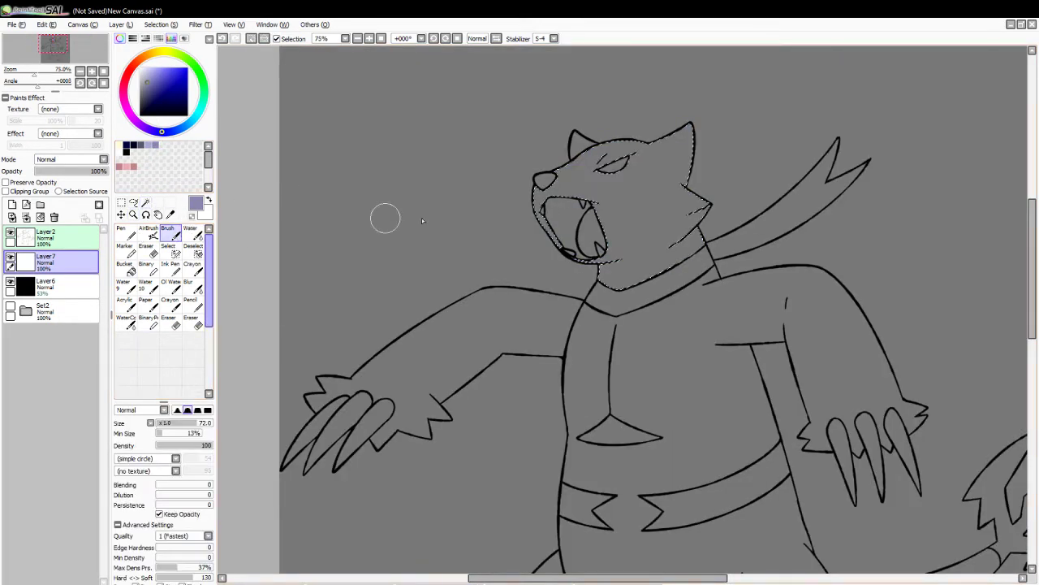
- Try a size 13 curved Brush stroke across the face from the muzzle to the cheek tuft
click(167, 423)
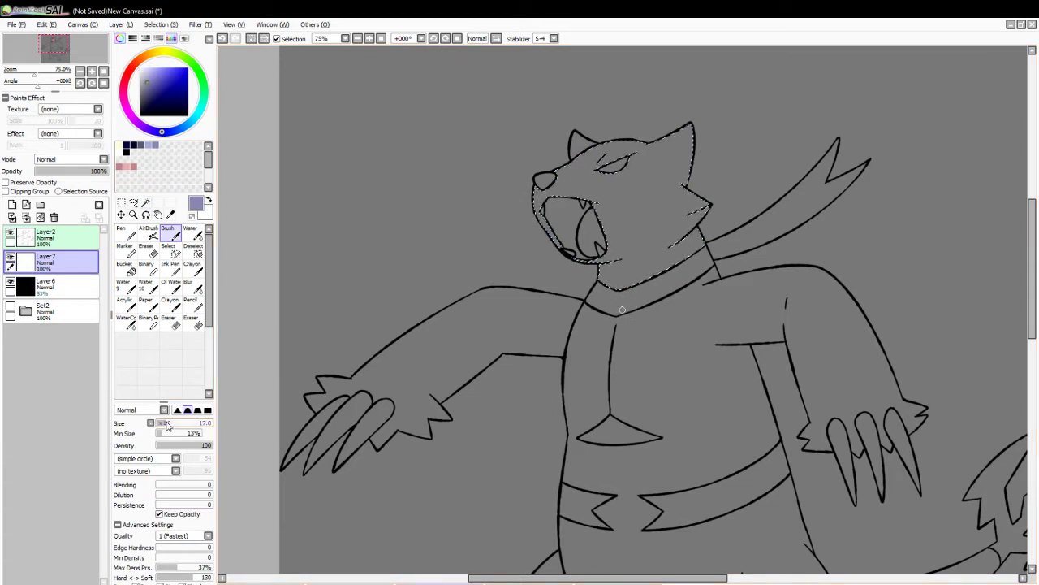
drag(167, 424, 165, 423)
drag(519, 211, 715, 214)
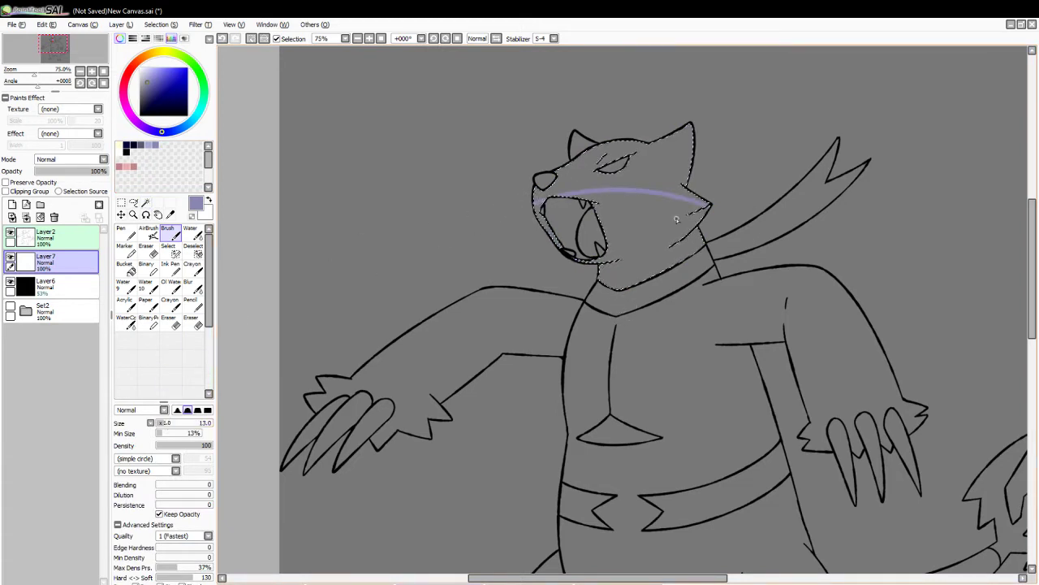
key(ctrl+z)
- Try several size 8 Brush strokes curving across the face from the muzzle to the cheek
click(163, 423)
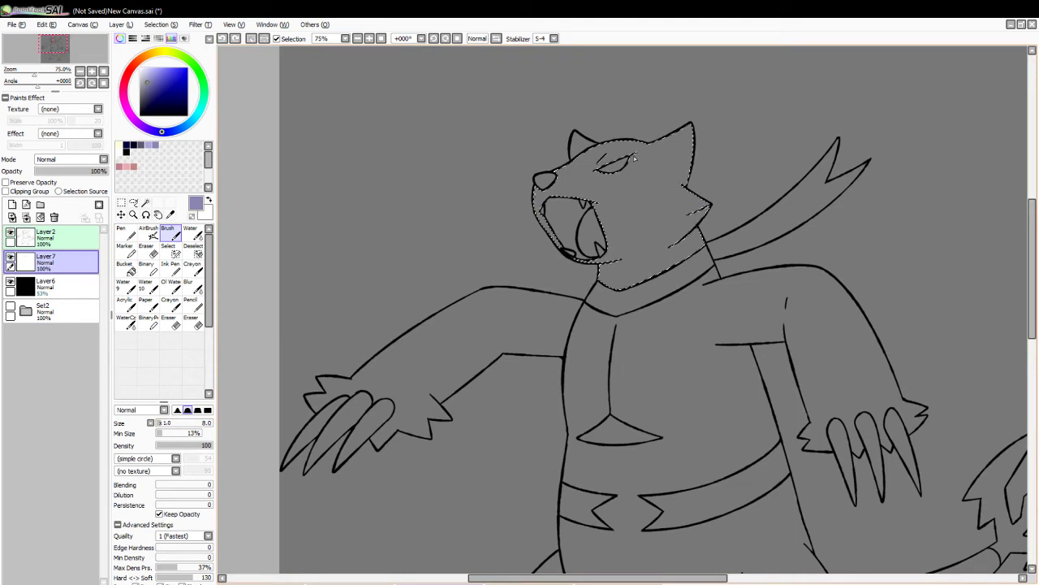
drag(533, 200, 691, 180)
key(ctrl+z)
drag(519, 200, 684, 187)
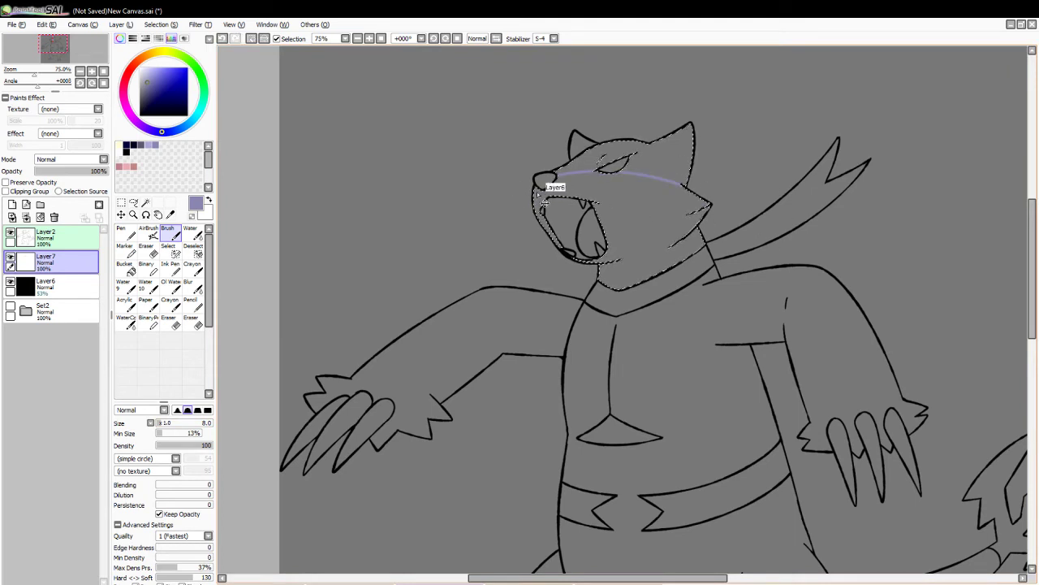
key(ctrl+z)
mouse_move(543, 194)
mouse_down()
mouse_move(670, 192)
mouse_move(708, 219)
mouse_up()
key(ctrl+z)
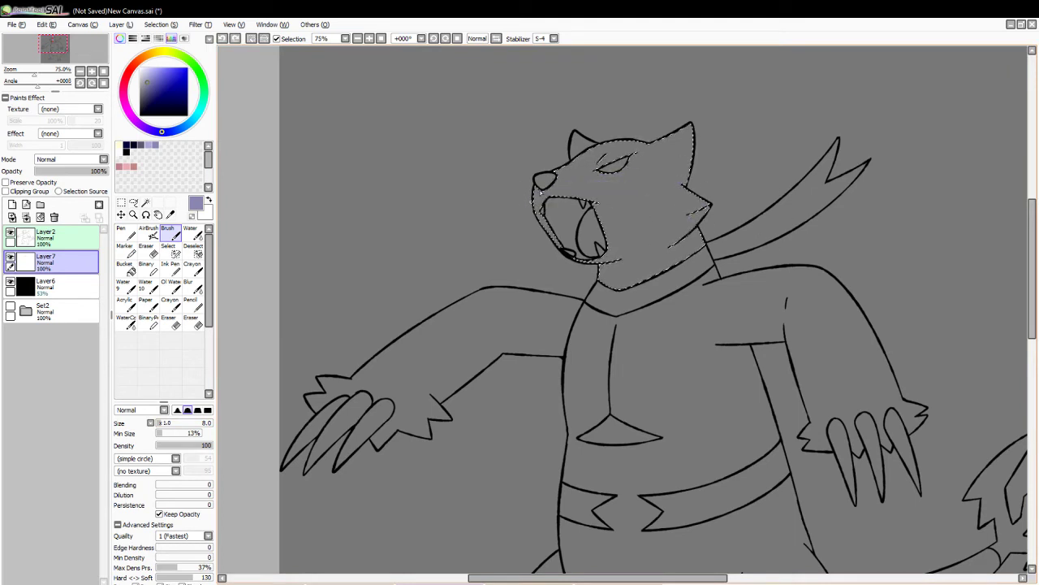
drag(649, 190, 634, 221)
key(ctrl+z)
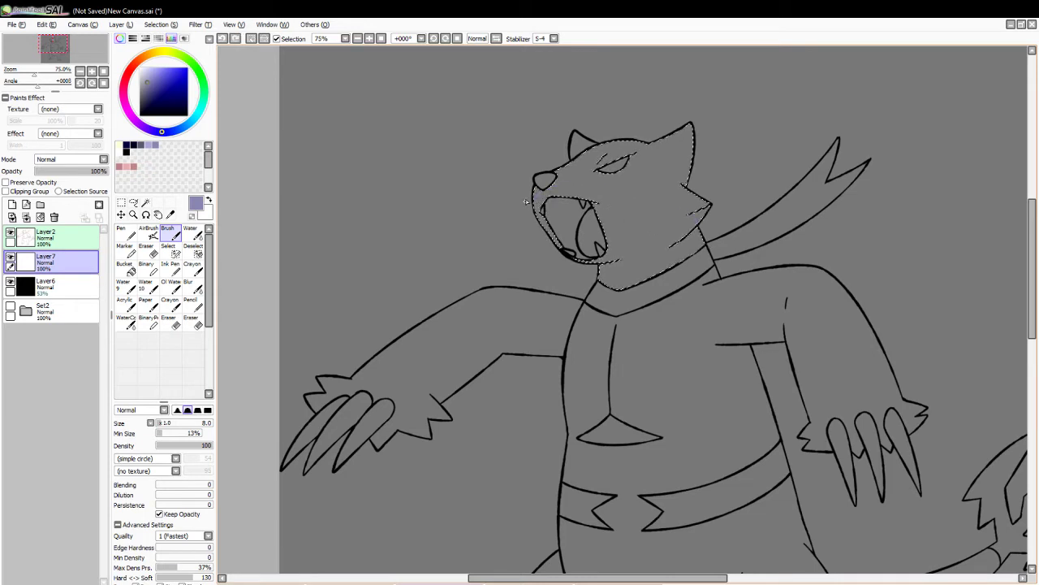
drag(558, 174, 698, 205)
key(ctrl+z)
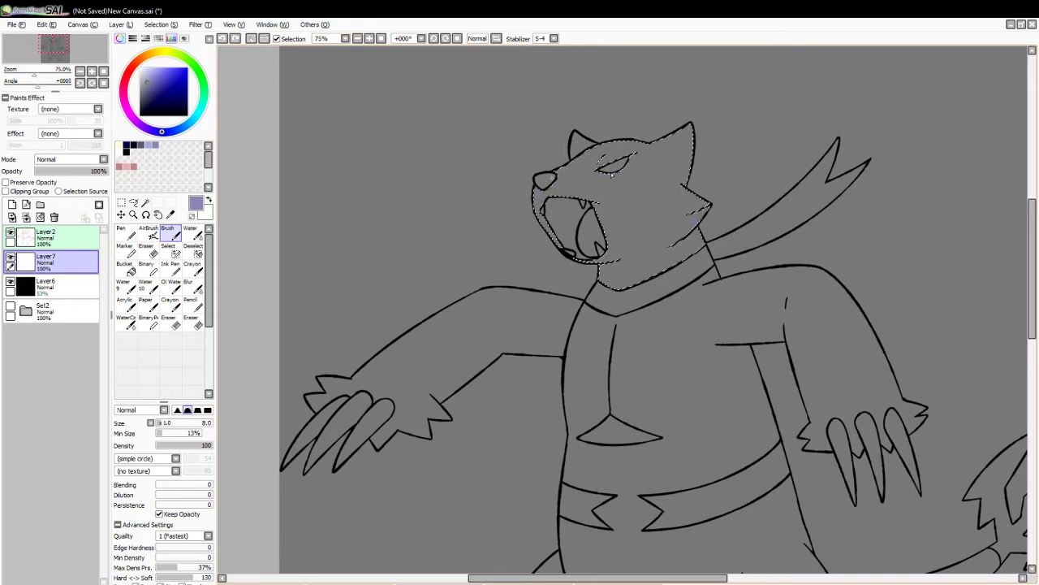
drag(559, 174, 700, 208)
key(ctrl+z)
drag(550, 177, 687, 190)
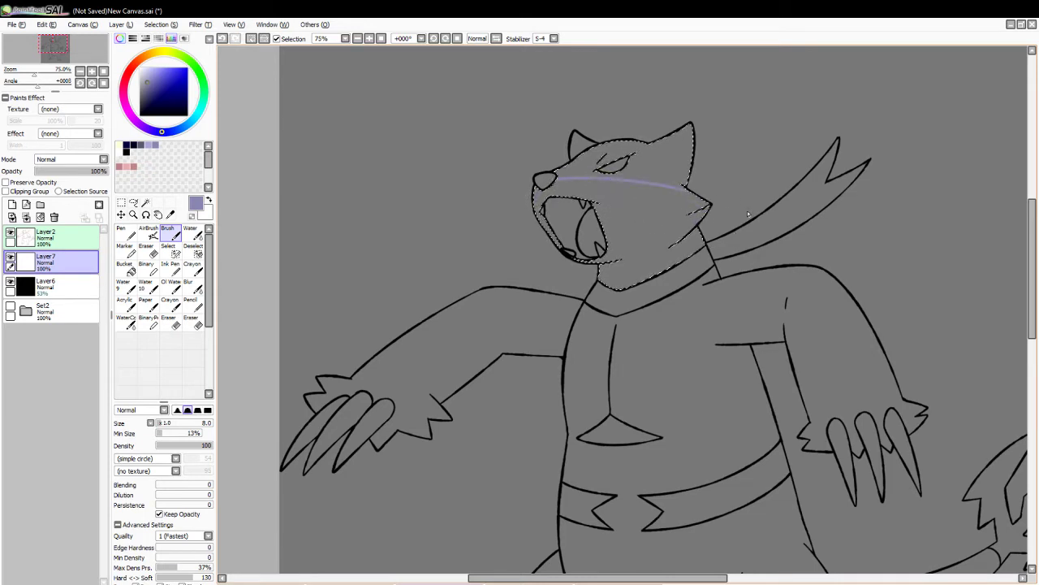
- Redraw the curved greyish purple line across the face from the nose to the cheek tuft with a size 7 Brush
click(160, 424)
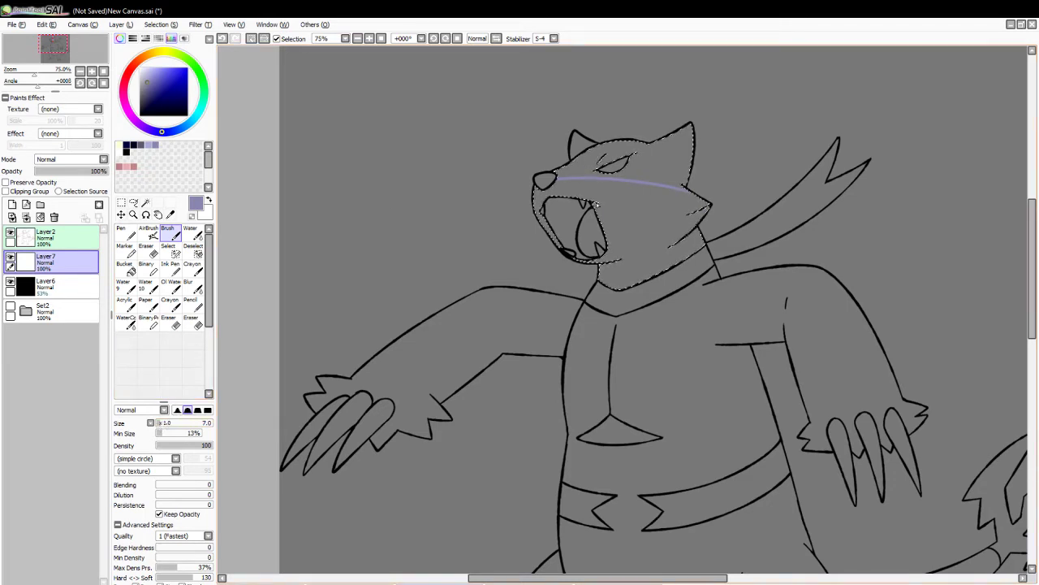
key(ctrl+z)
drag(555, 177, 692, 192)
key(ctrl+z)
drag(551, 182, 687, 193)
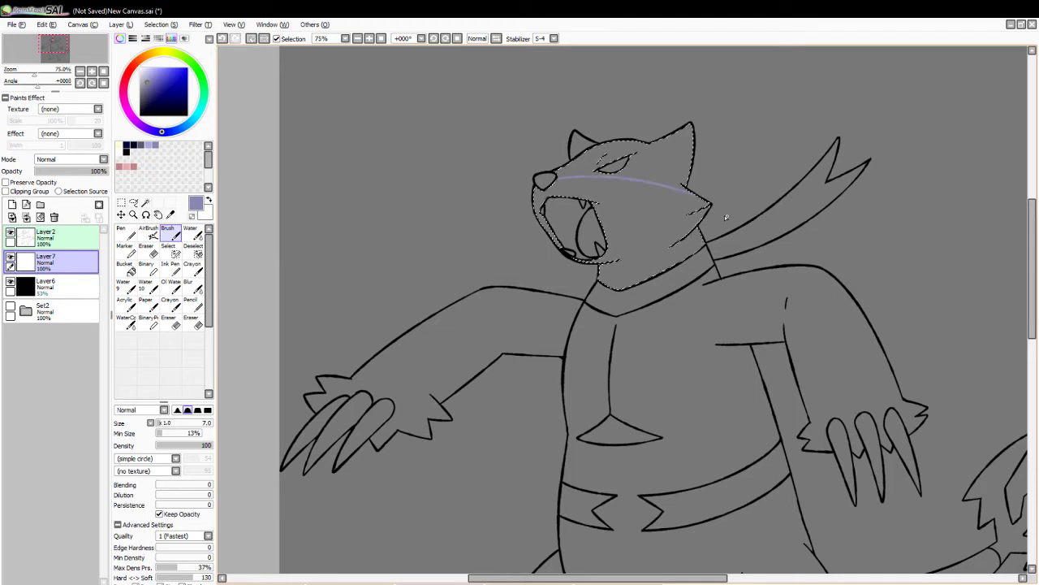
key(ctrl+z)
drag(560, 177, 690, 202)
key(ctrl+z)
drag(560, 180, 696, 198)
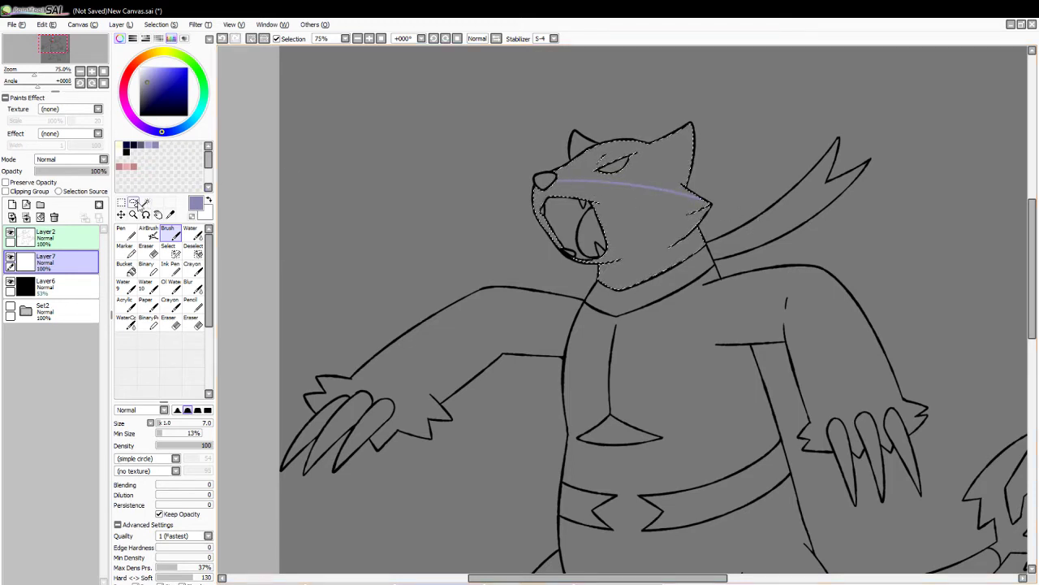
- Fill the head above the purple line, including the near ear, with the dark navy swatch using the Bucket
click(127, 145)
click(126, 250)
click(125, 267)
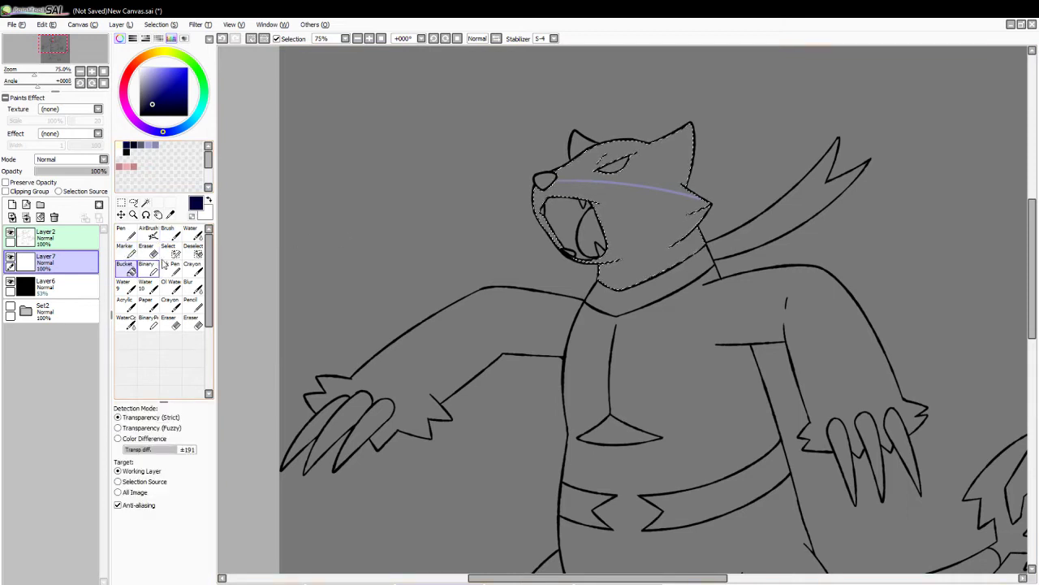
click(622, 147)
- Select the far ear with the Magic Wand, fill it with dark navy, and clear the selection
click(146, 203)
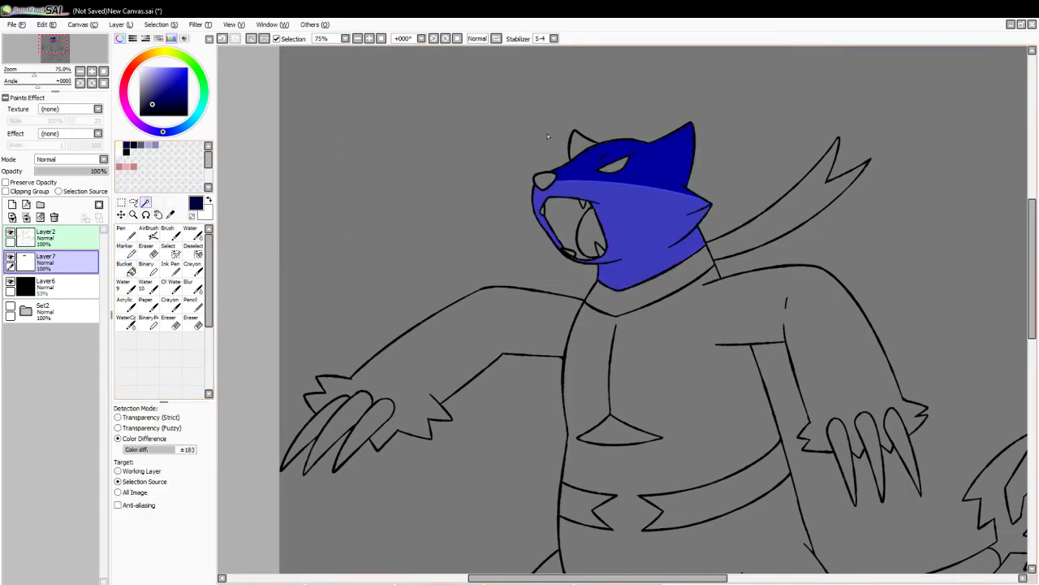
click(581, 148)
click(128, 268)
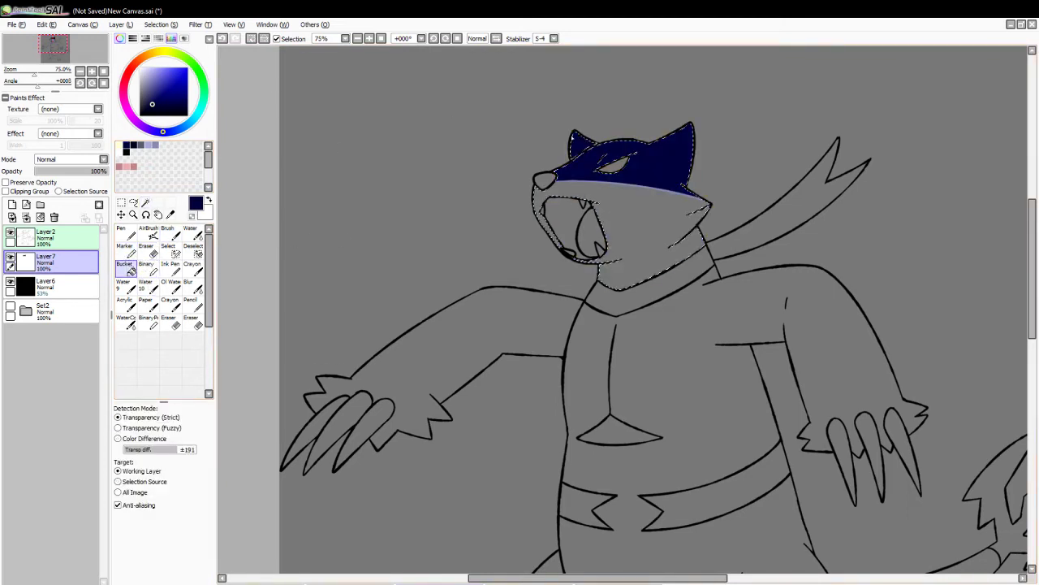
click(251, 38)
- Reselect the head, add a greyish purple edge on the muzzle under the nose, and fill the sliver above it with dark navy
click(146, 203)
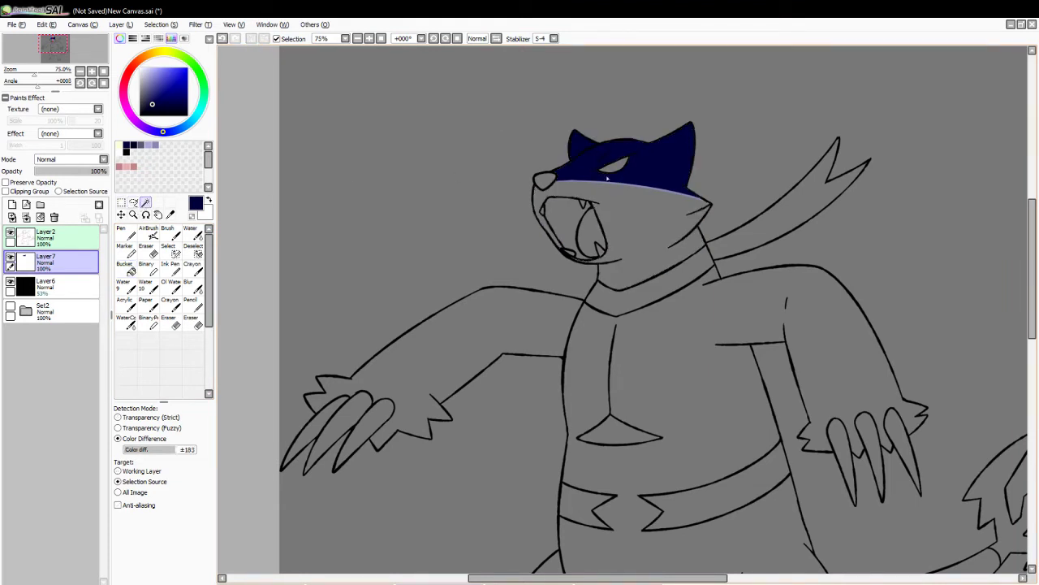
click(637, 218)
click(155, 144)
click(167, 232)
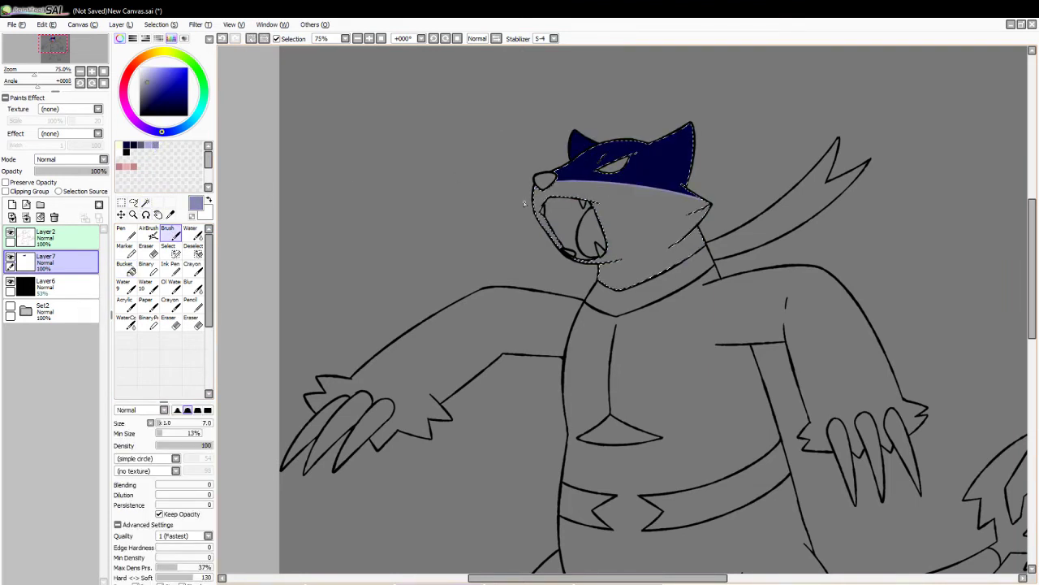
click(133, 144)
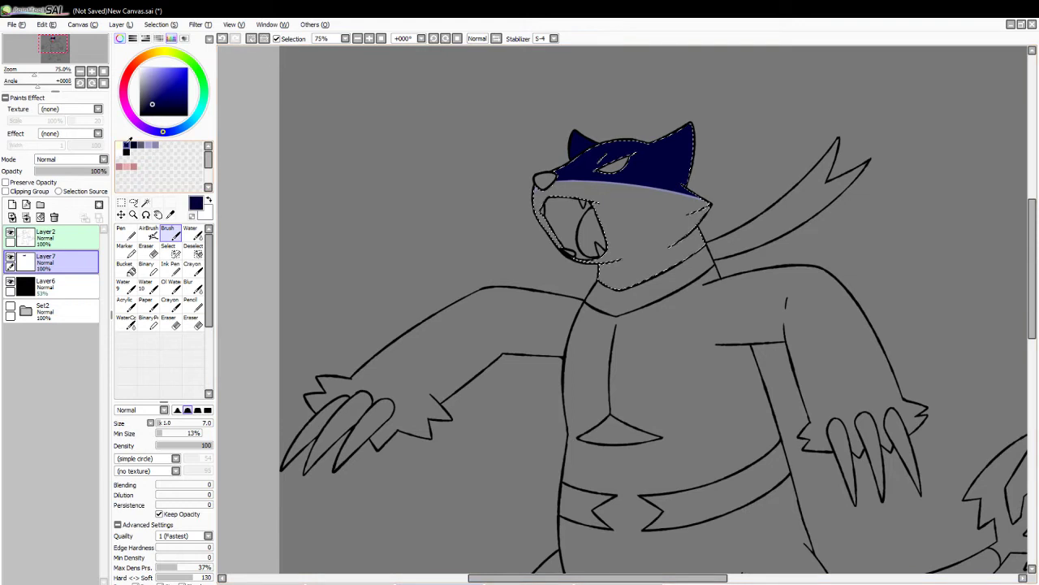
click(128, 268)
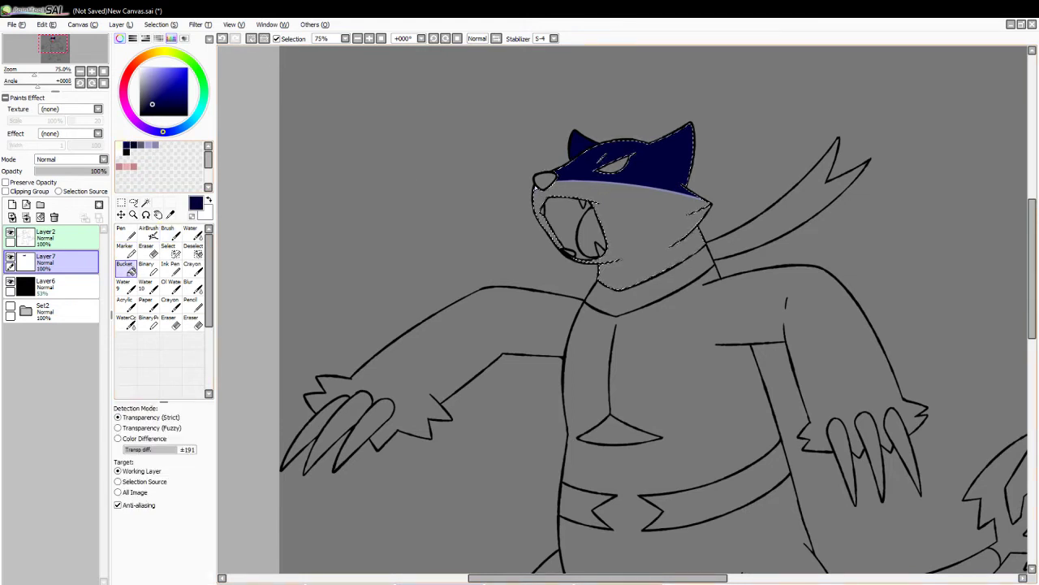
click(250, 38)
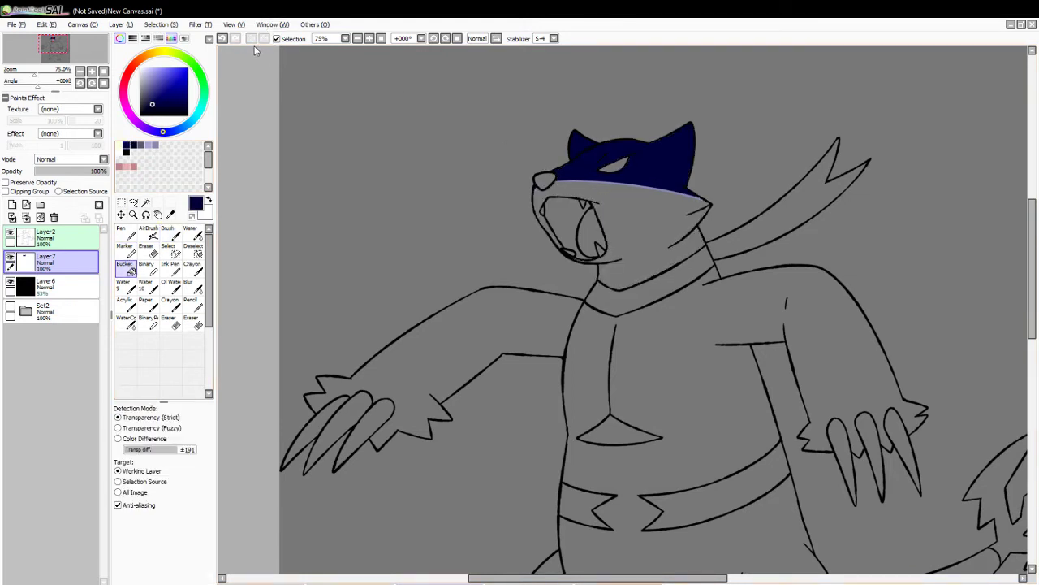
- Select the nose, paint a curved greyish purple edge across it, and fill the part above with dark navy
click(145, 202)
click(542, 178)
click(155, 144)
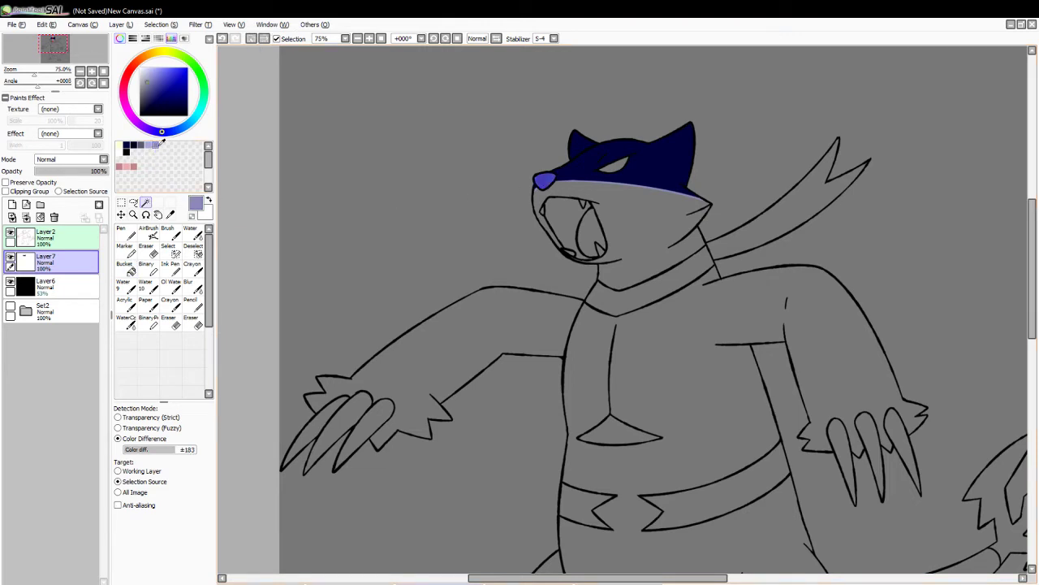
click(170, 232)
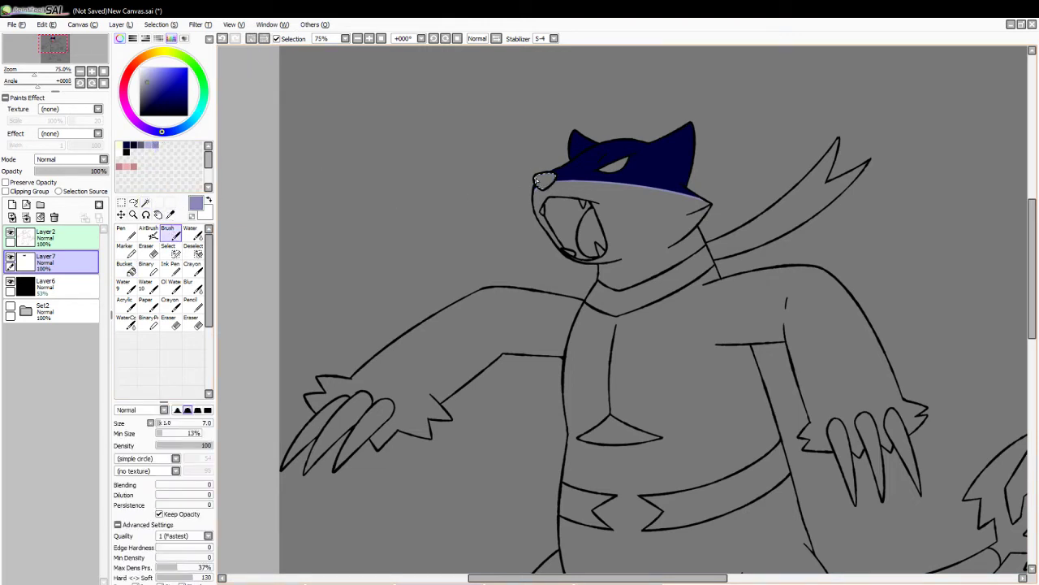
mouse_move(560, 178)
mouse_down()
mouse_move(543, 183)
mouse_move(549, 177)
mouse_up()
key(ctrl+z)
key(ctrl+z)
click(128, 146)
click(126, 268)
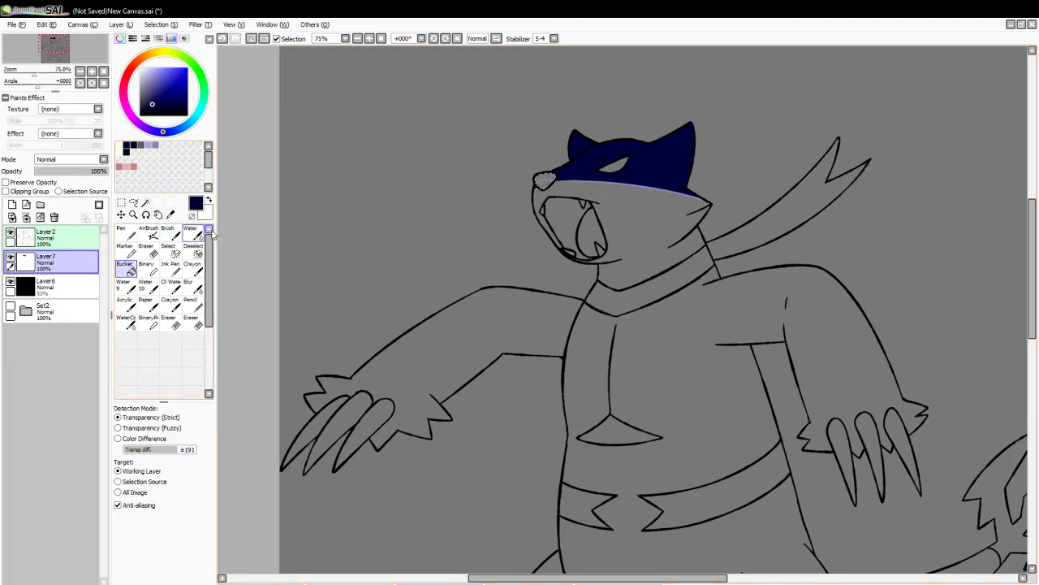
click(542, 178)
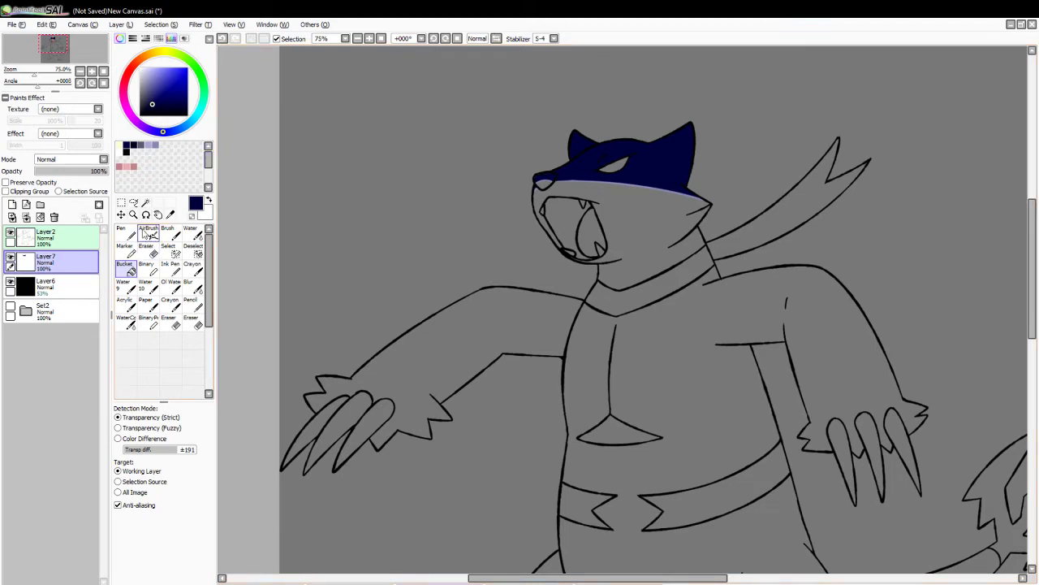
- Erase a thin rim of navy along the upper and lower outlines of the eye with a size 3 Eraser
click(133, 215)
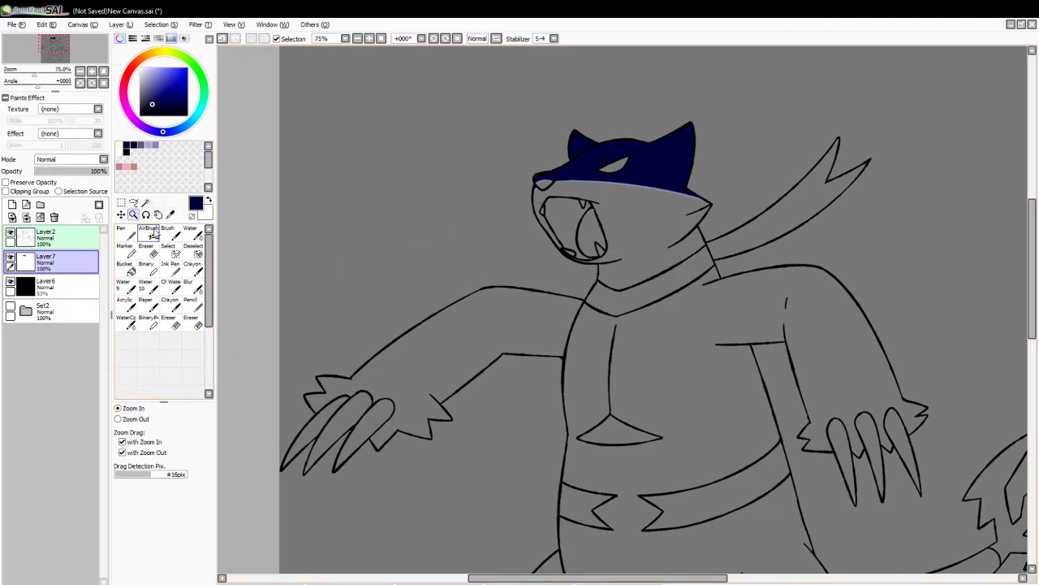
click(512, 186)
click(618, 155)
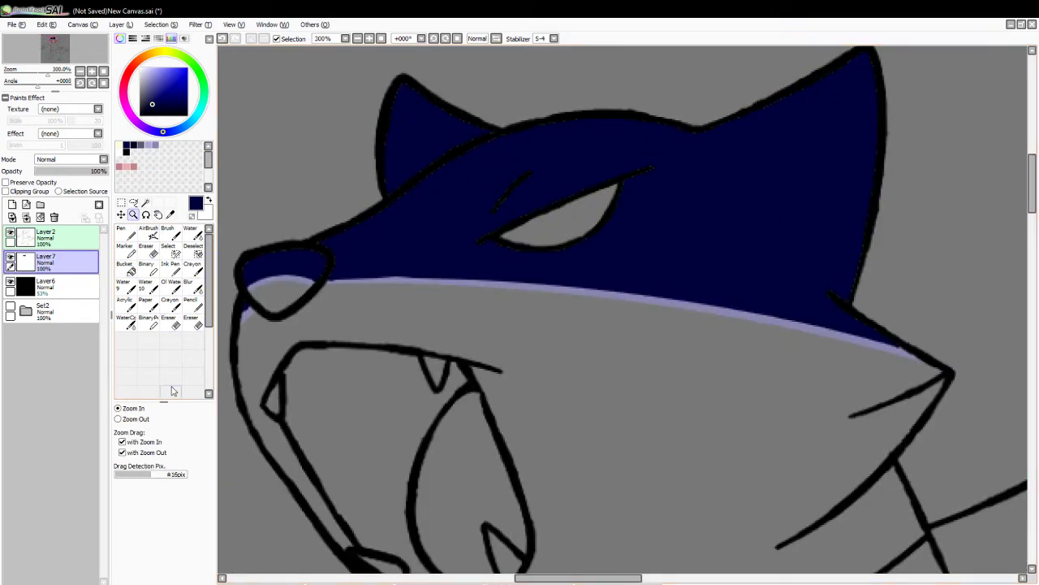
click(173, 323)
drag(184, 424, 161, 423)
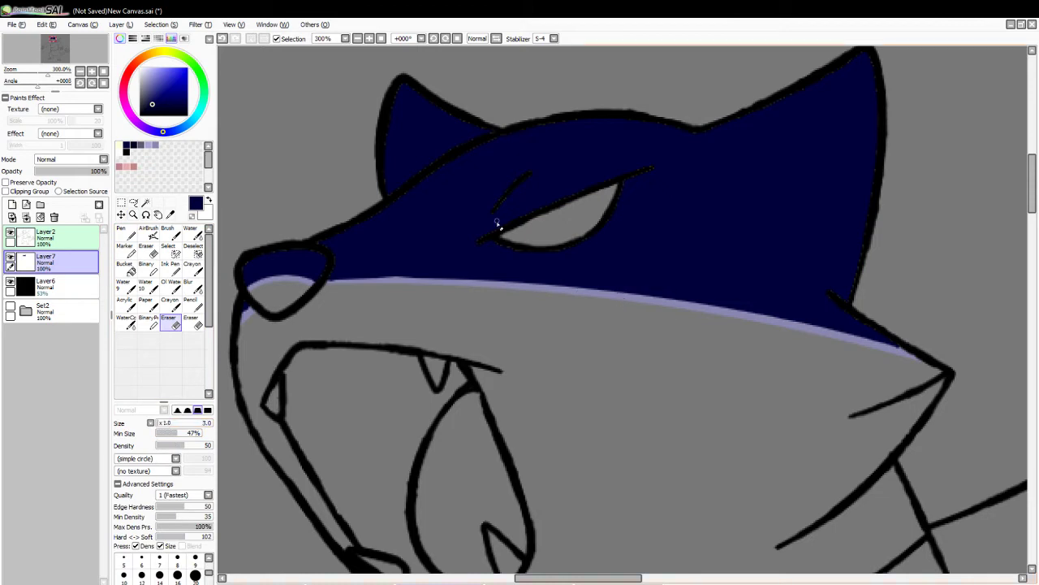
drag(484, 236, 594, 187)
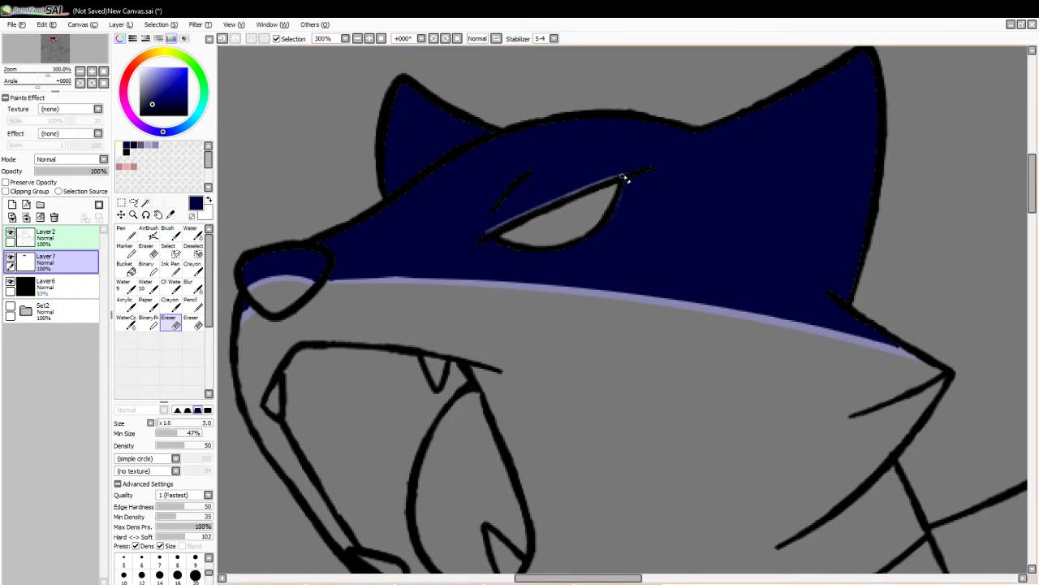
mouse_move(623, 181)
mouse_down()
mouse_move(606, 228)
mouse_move(621, 192)
mouse_move(580, 246)
mouse_up()
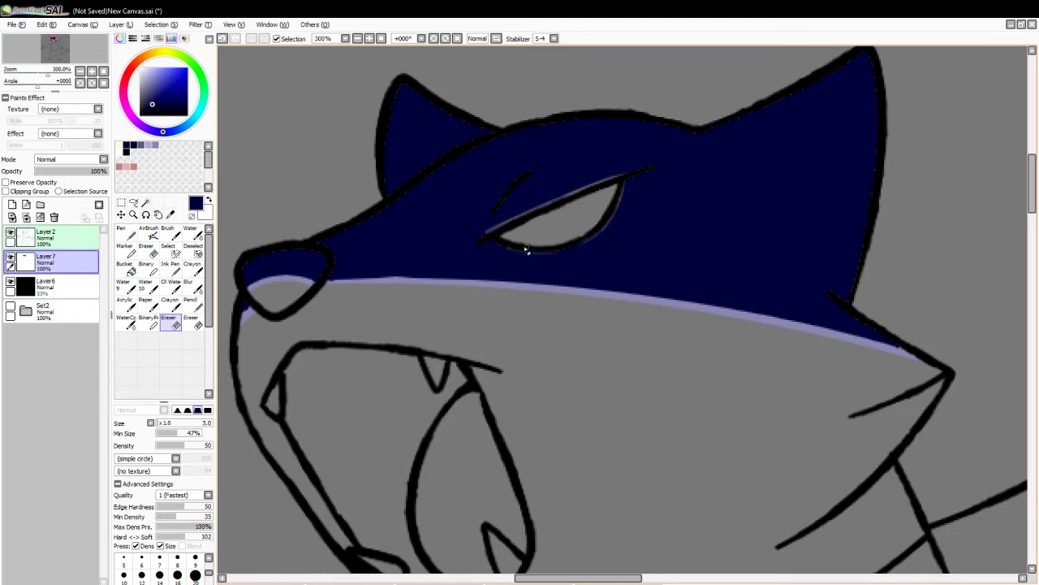
mouse_move(499, 243)
mouse_down()
mouse_move(610, 233)
mouse_move(568, 250)
mouse_move(548, 250)
mouse_move(609, 220)
mouse_up()
key(ctrl+z)
drag(491, 237, 537, 254)
- Select the mouth interior and tongue and paint a greyish purple arc across their lower part with the size 7 Brush
click(146, 214)
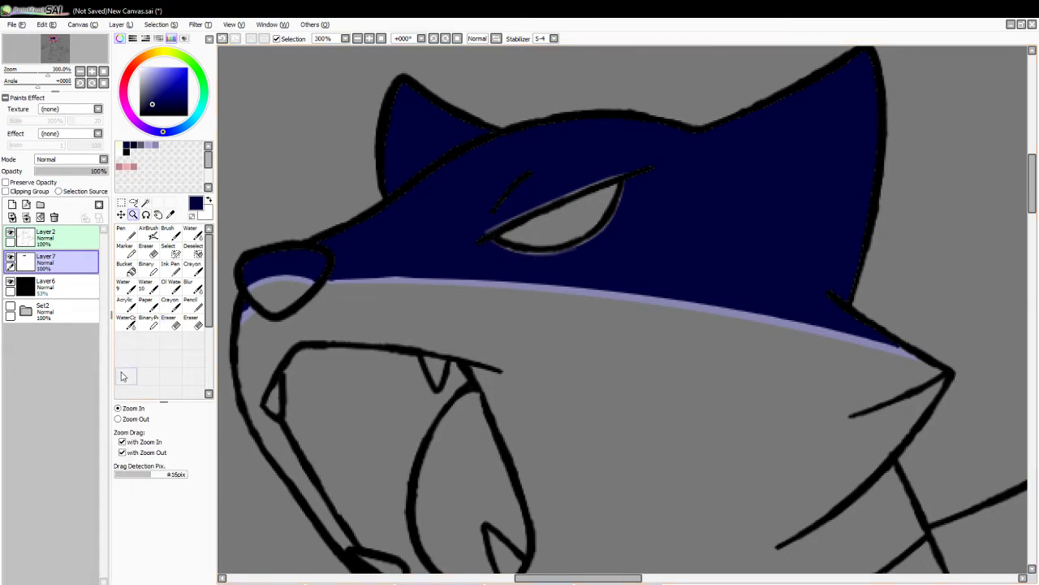
click(118, 418)
click(315, 327)
click(315, 327)
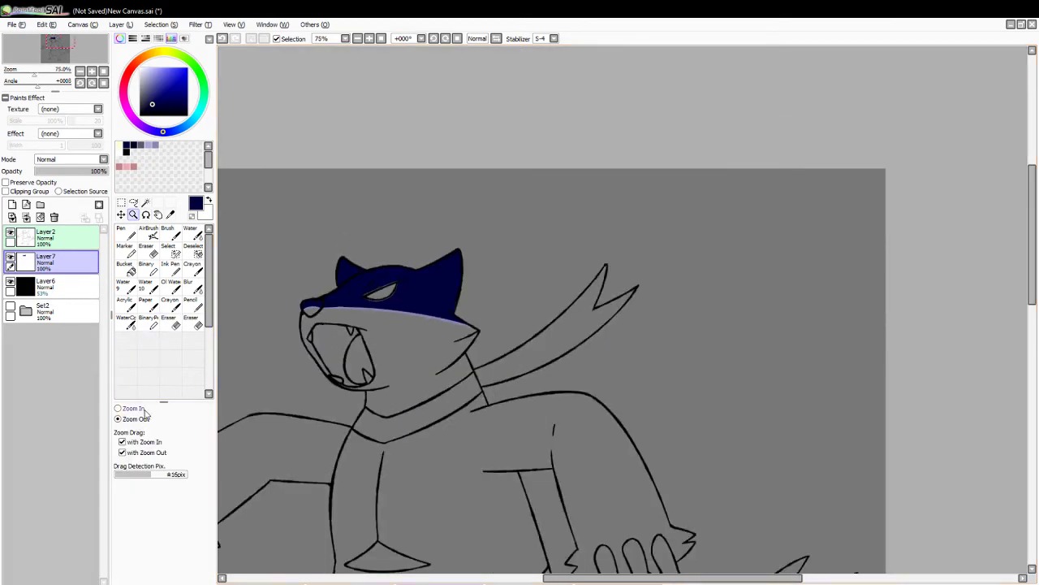
click(118, 407)
click(291, 349)
click(146, 214)
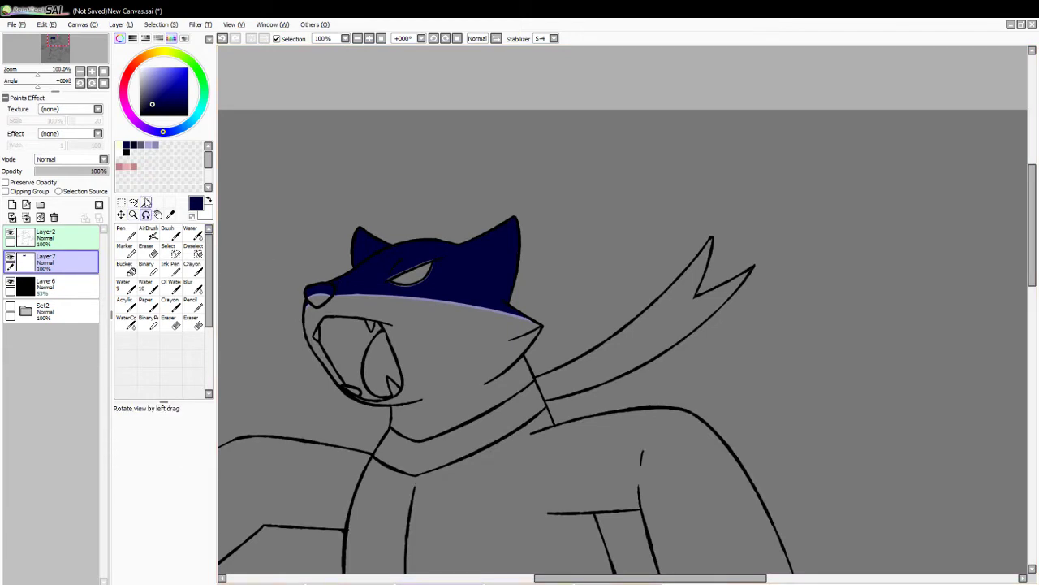
click(145, 201)
click(339, 326)
click(155, 144)
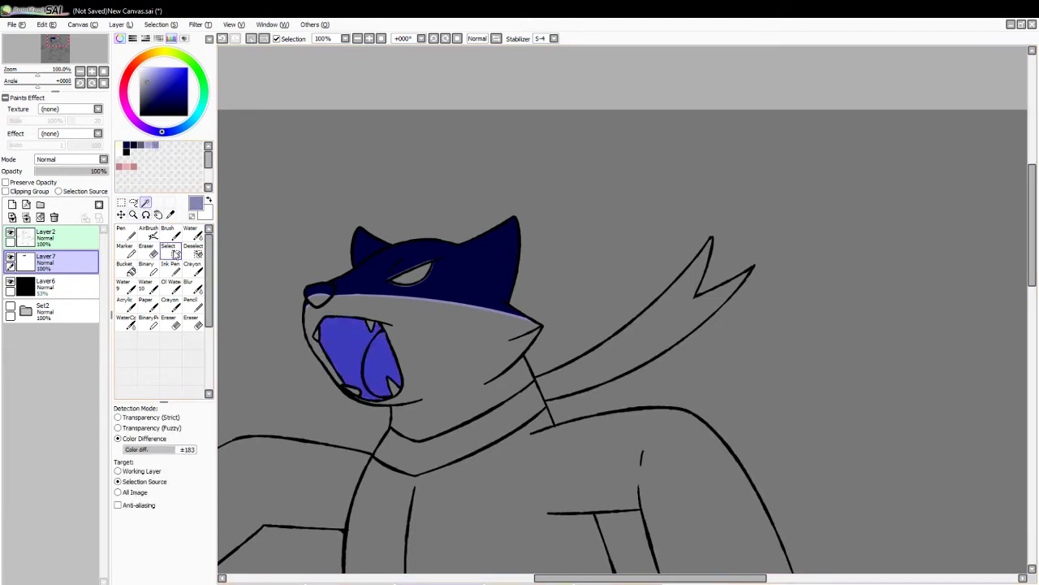
click(167, 234)
key(ctrl+z)
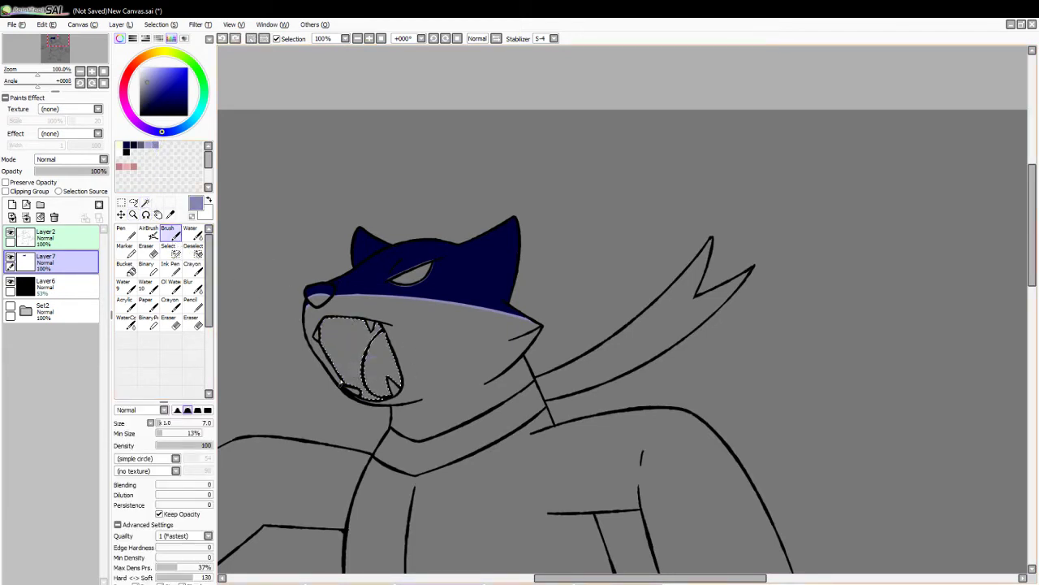
drag(344, 377, 395, 365)
- Fill the mouth interior and tongue above the purple arc with dark navy, and clear the selection
click(126, 146)
click(127, 269)
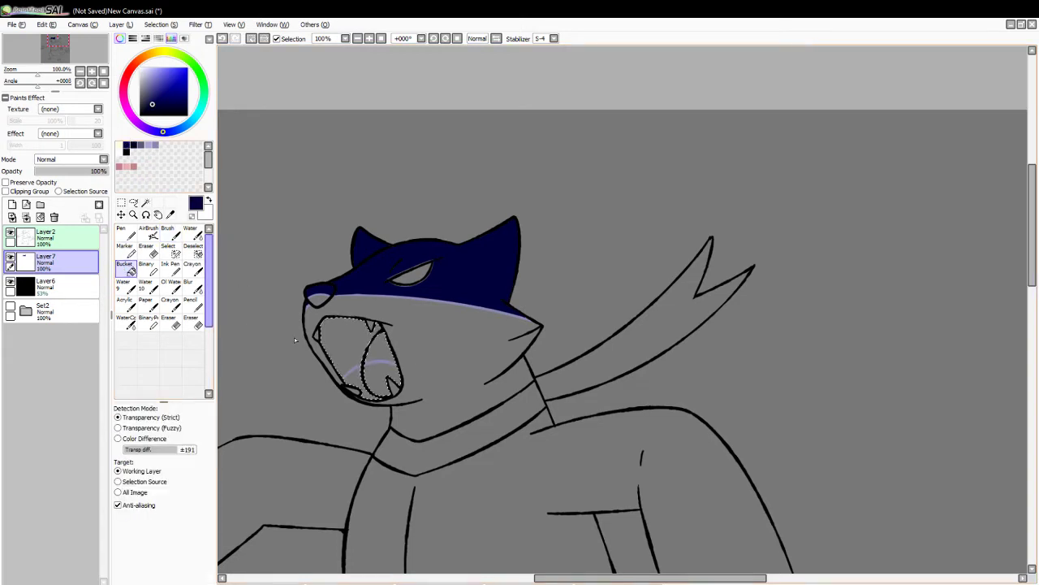
click(346, 345)
click(382, 349)
click(252, 39)
- Select the mouth interior beside the tongue, fill its remaining lower part with dark navy, and clear the selection
click(146, 203)
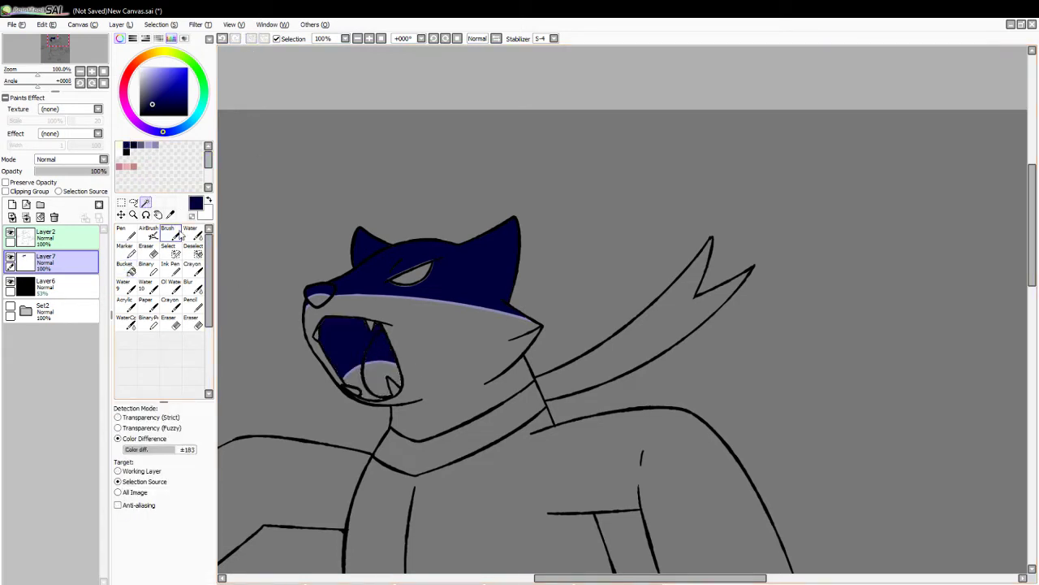
click(351, 375)
click(127, 267)
click(353, 370)
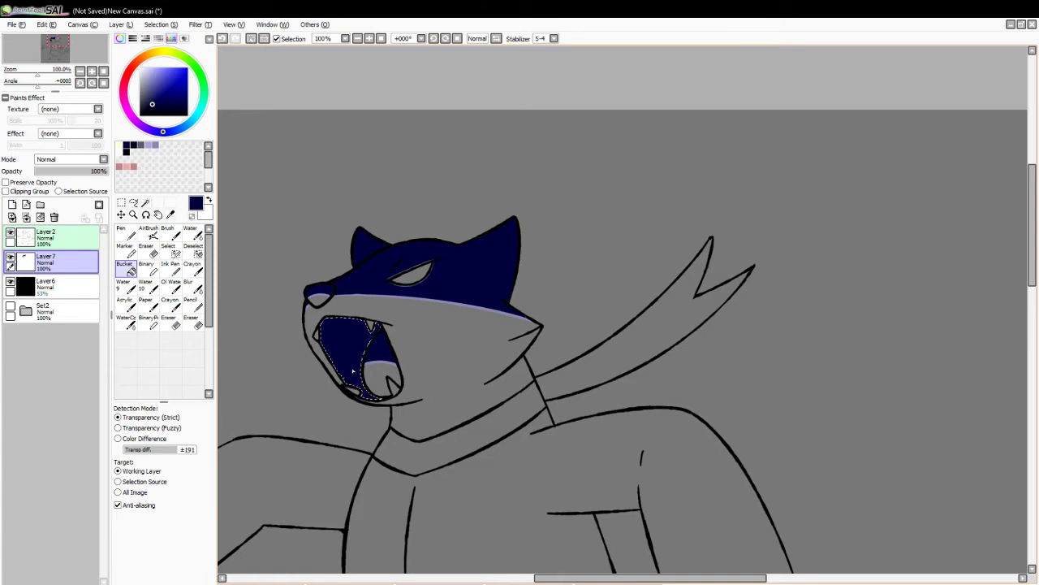
click(252, 39)
click(145, 203)
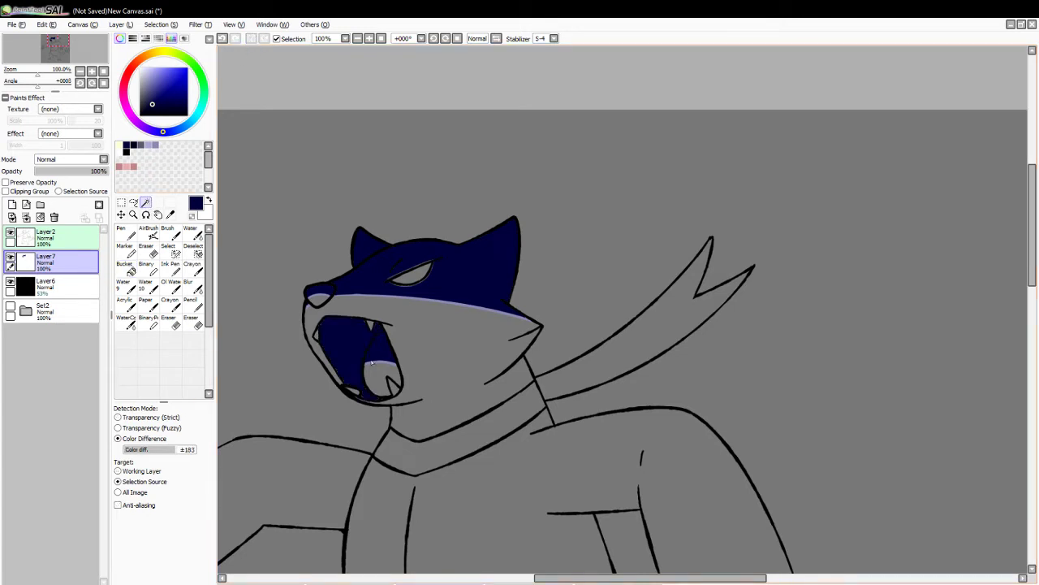
- Select the tongue's lower part, touch up its edge in greyish purple with the size 7 Brush, and clear the selection
click(387, 377)
click(155, 145)
click(169, 232)
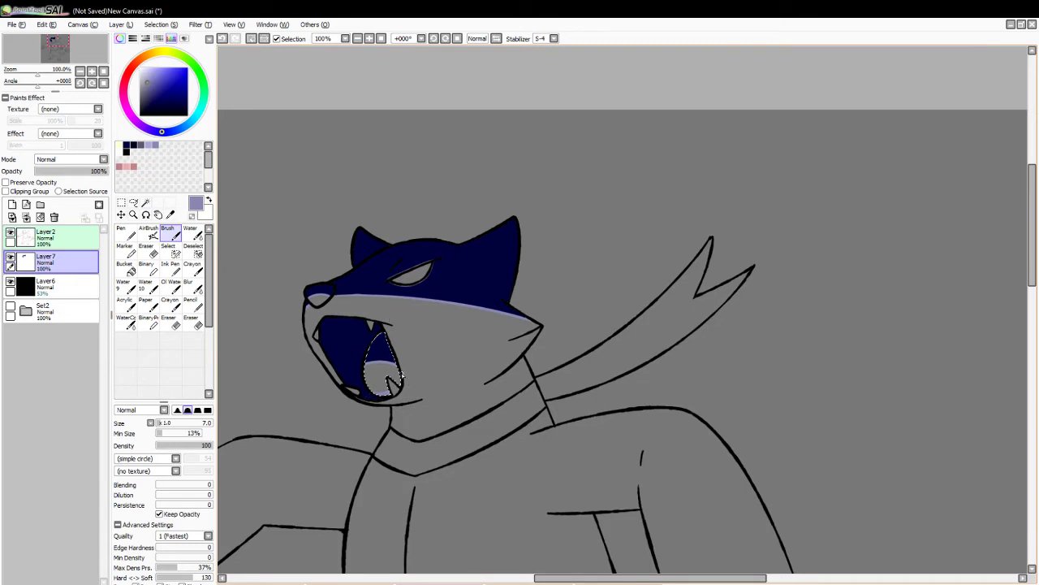
click(251, 40)
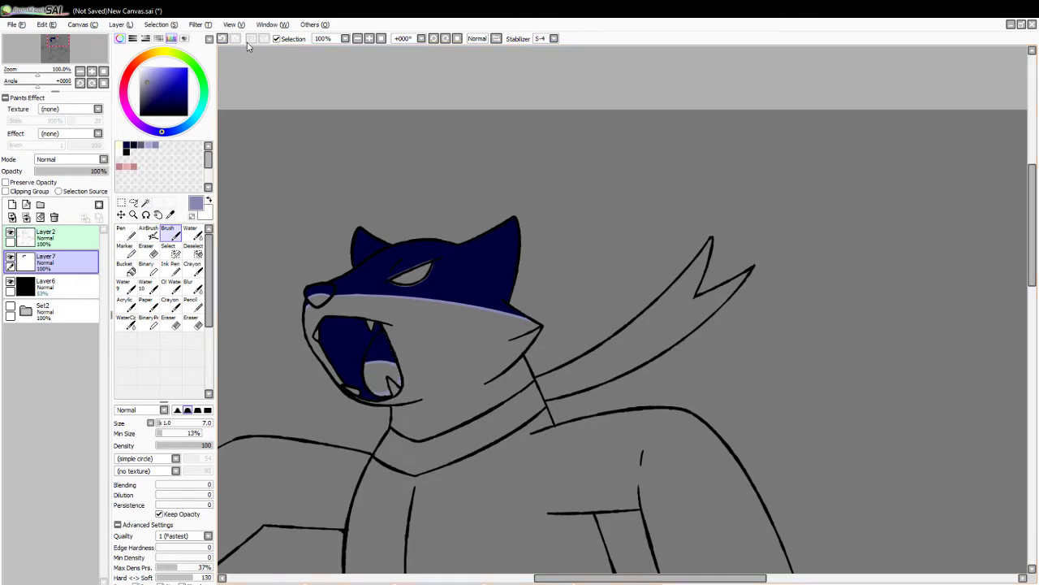
- Select the scarf tail flowing behind the neck and paint a greyish purple line across its middle with the size 7 Brush
click(146, 203)
click(602, 345)
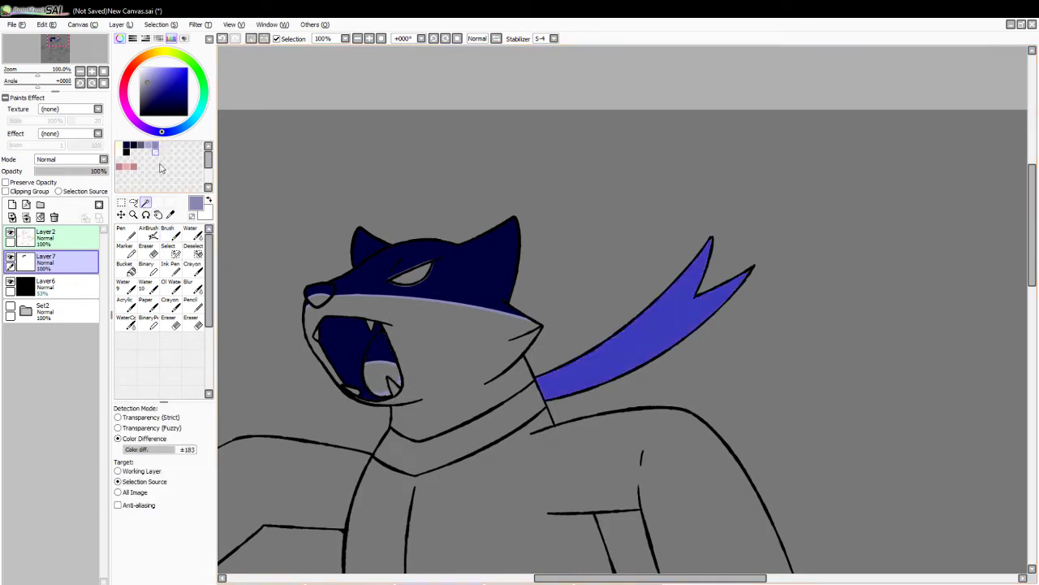
click(169, 232)
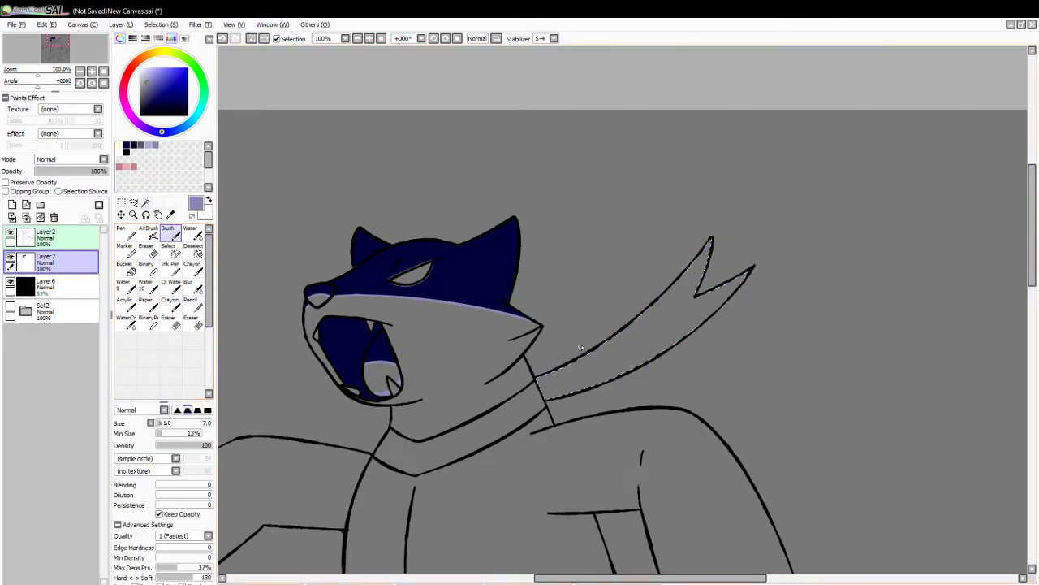
drag(619, 335, 660, 353)
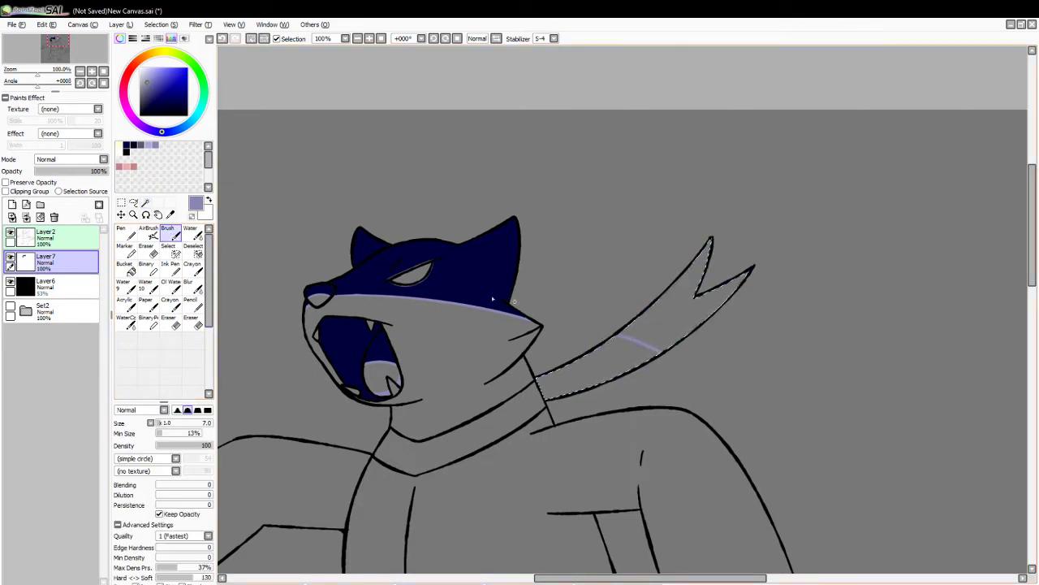
- Fill the whole scarf tail, including the purple line, with dark navy and clear the selection
click(121, 146)
click(133, 145)
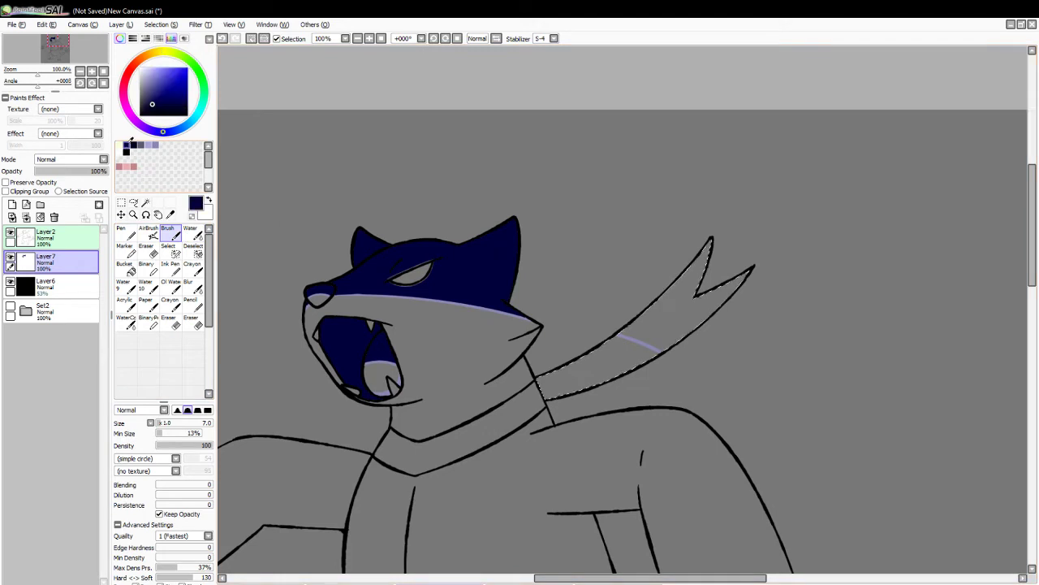
click(125, 268)
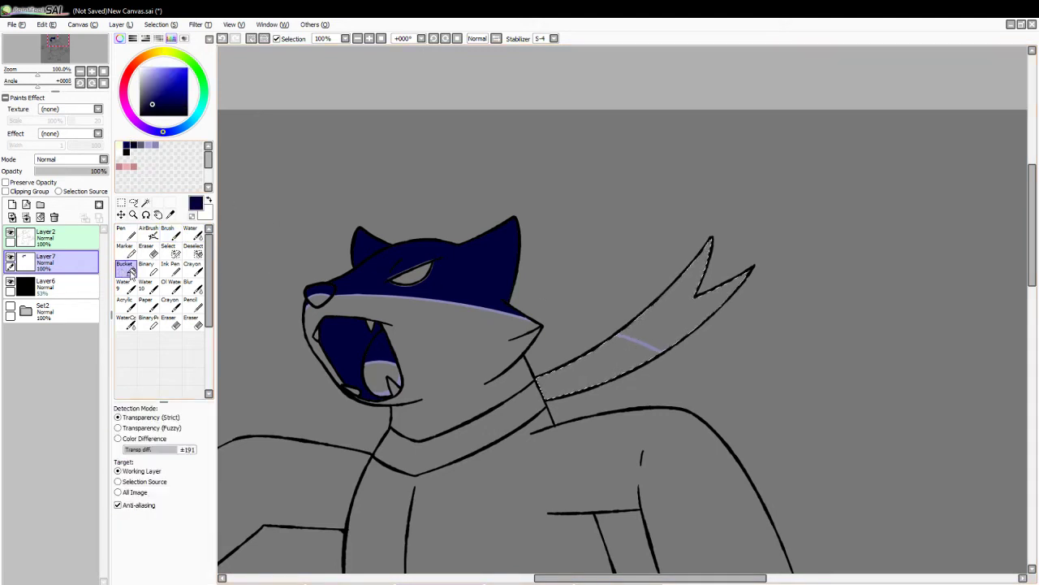
click(663, 345)
click(652, 352)
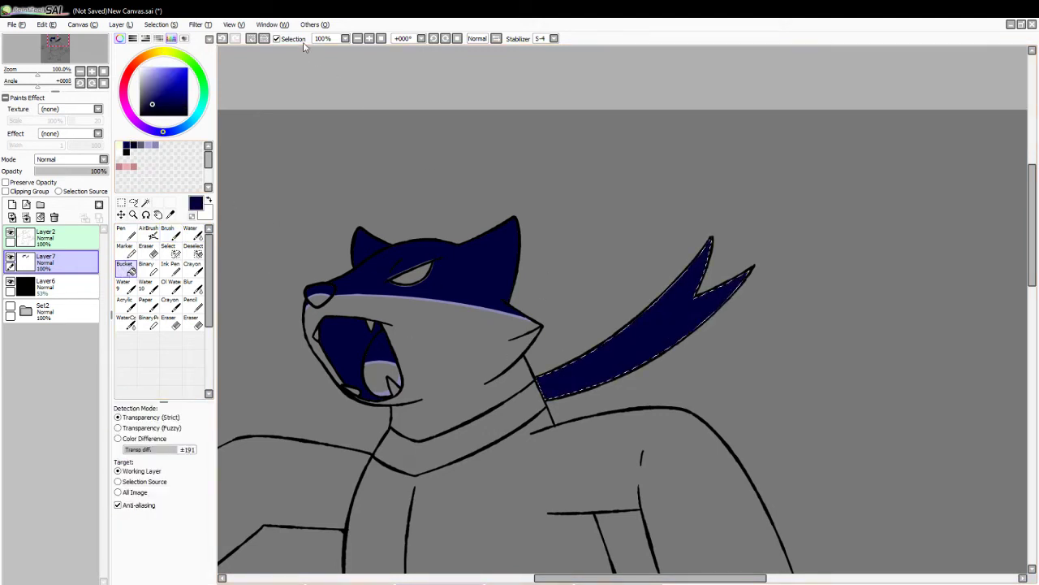
click(250, 40)
click(146, 203)
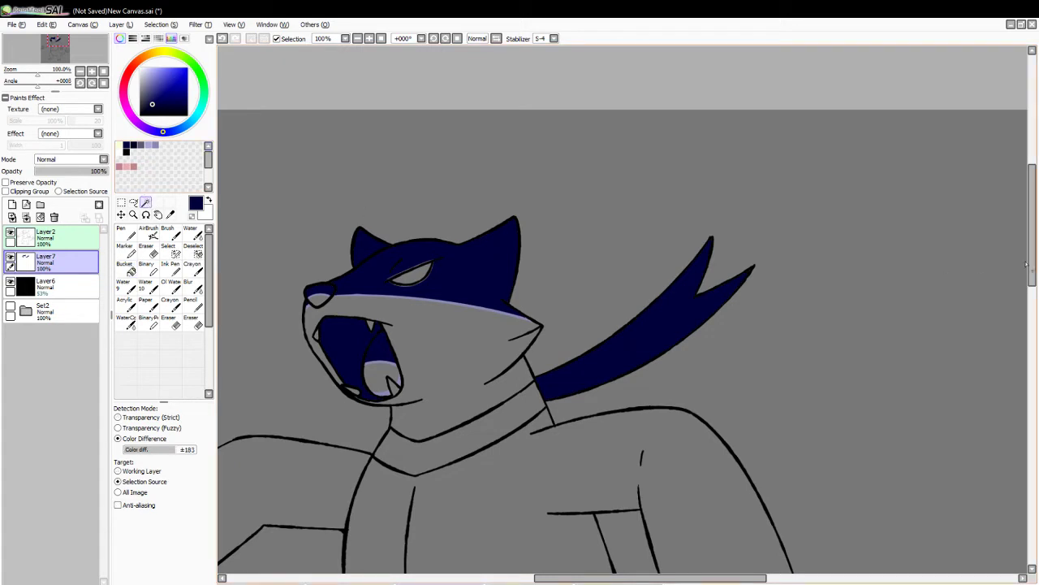
drag(1031, 264, 1030, 341)
click(467, 172)
click(460, 119)
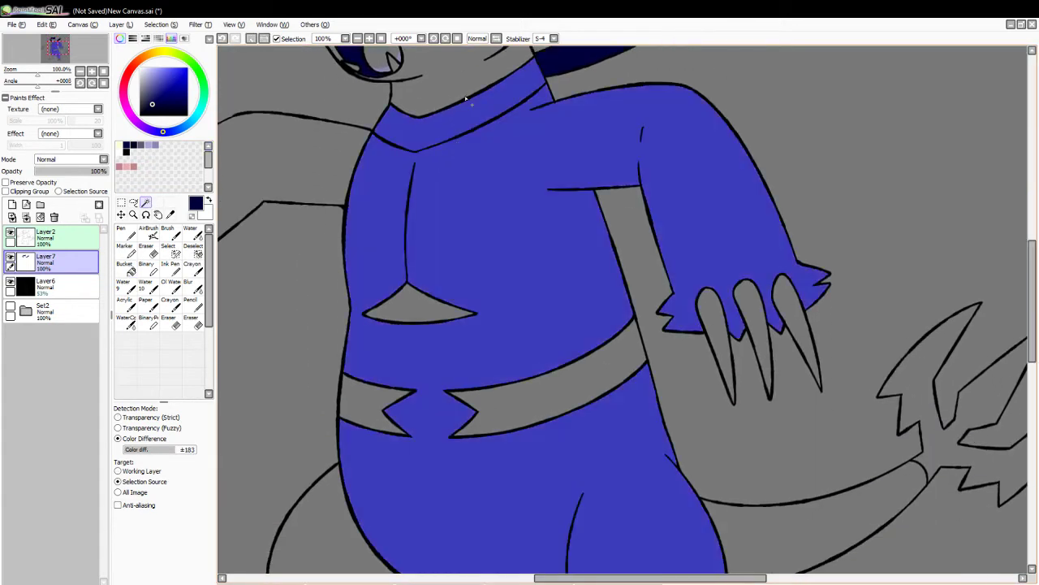
click(467, 99)
key(ctrl+z)
- Select the head, neck, collar, torso, arms, chest marking and belt from the Layer2 line art, then ready a greyish purple size 7 Brush on Layer7
click(126, 233)
click(49, 237)
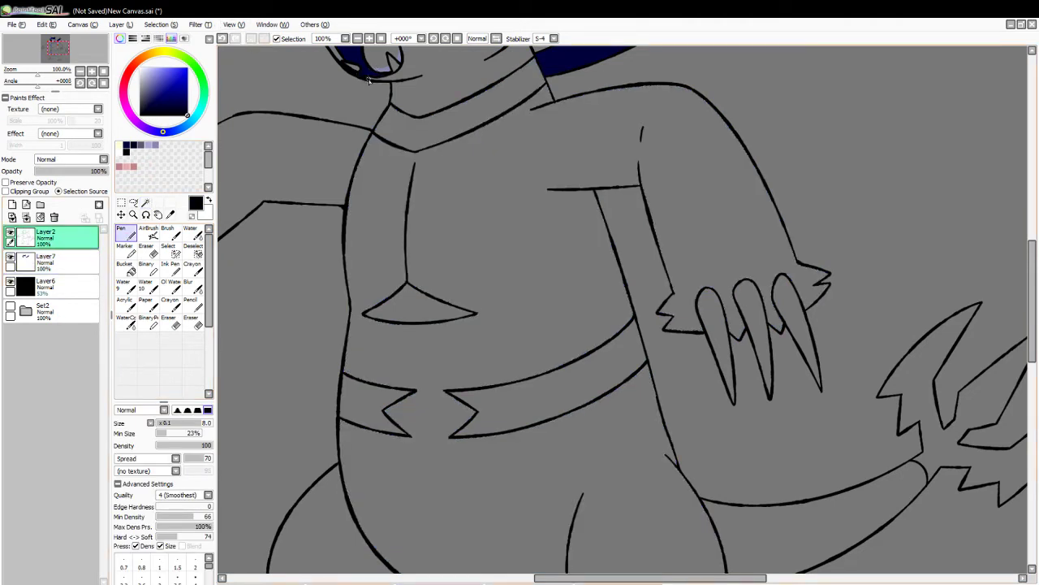
click(146, 202)
click(455, 176)
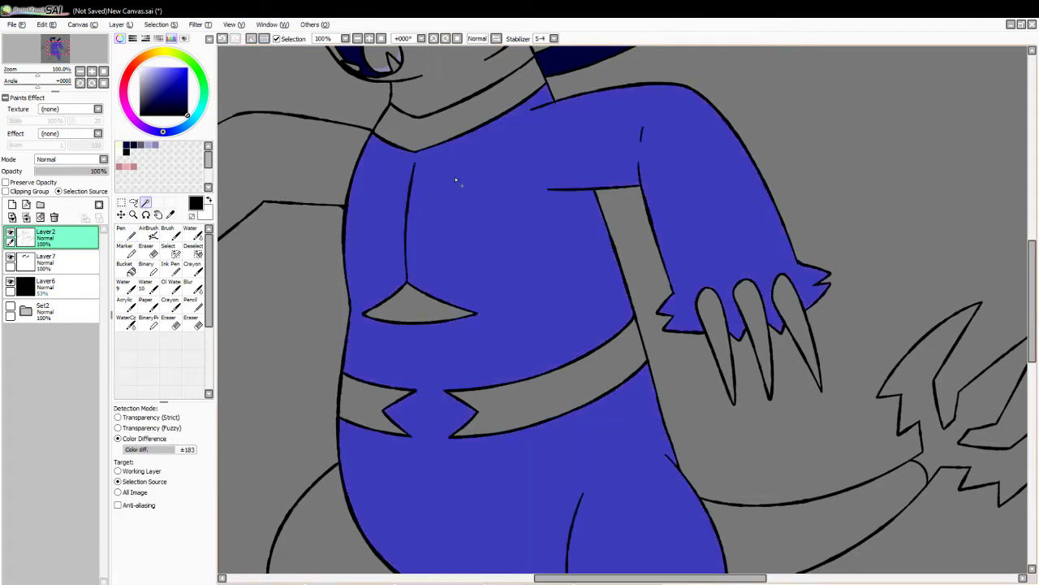
click(445, 92)
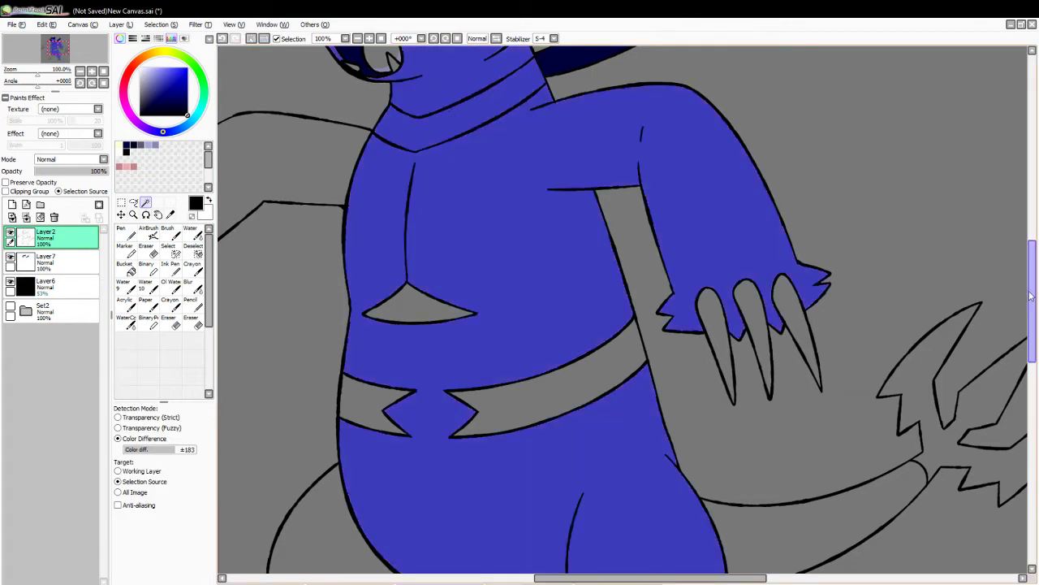
scroll(390, 232, up, 3)
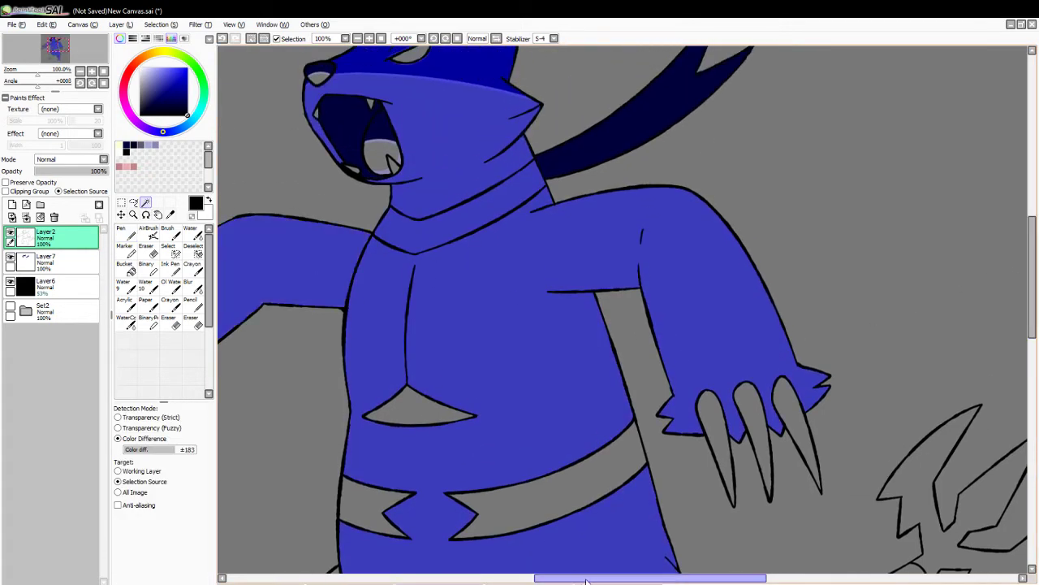
scroll(373, 342, left, 3)
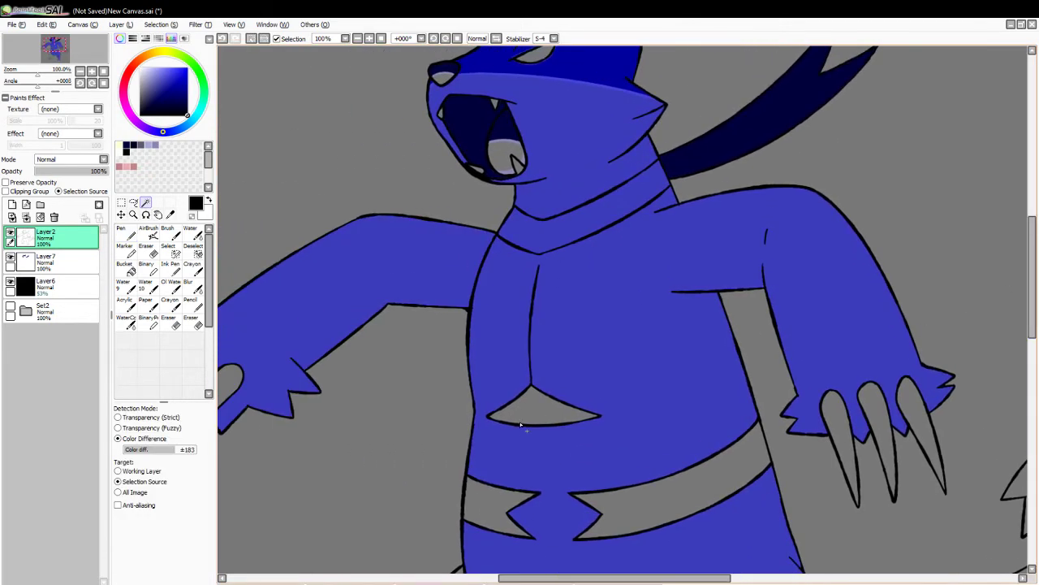
click(155, 144)
click(48, 260)
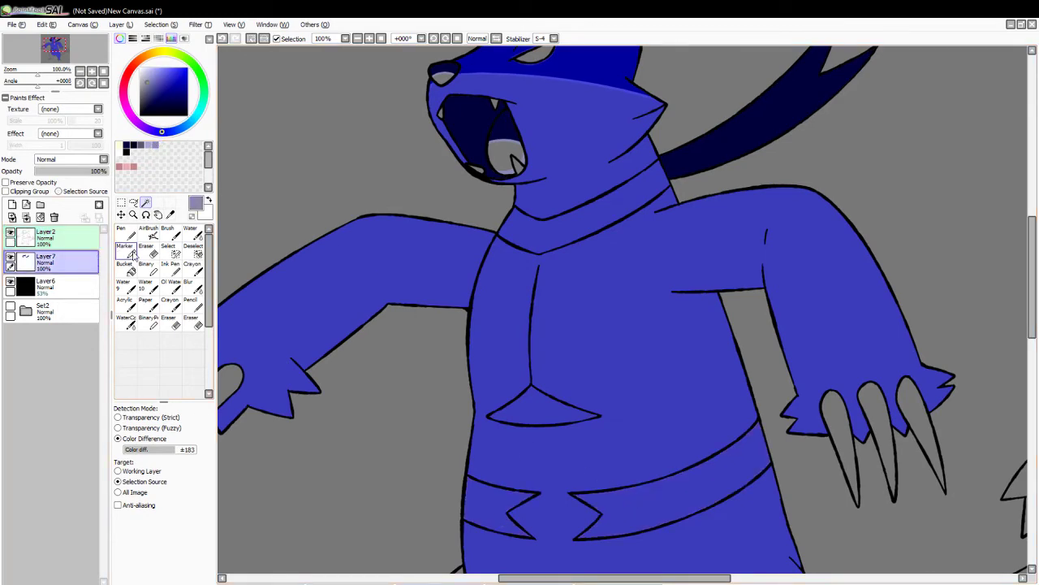
click(171, 235)
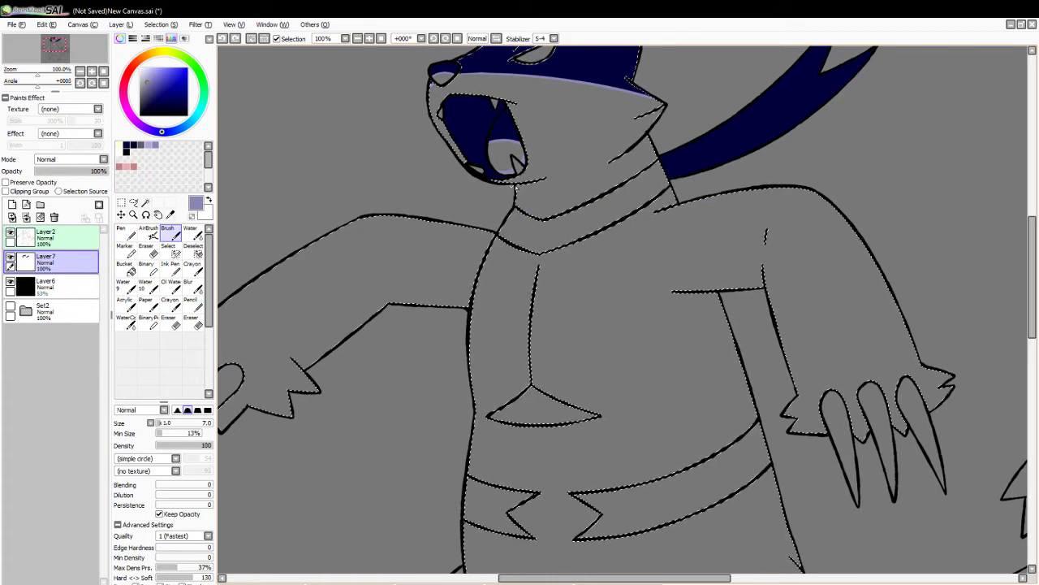
drag(495, 234, 490, 255)
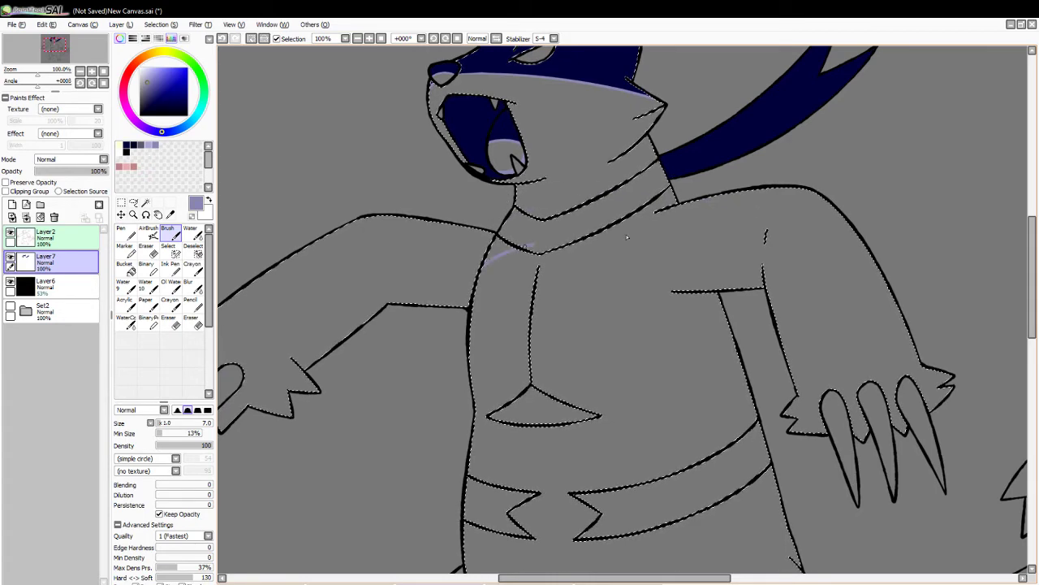
drag(627, 236, 642, 247)
key(ctrl+z)
mouse_move(483, 271)
mouse_down()
mouse_move(571, 255)
mouse_move(636, 283)
mouse_up()
key(ctrl+z)
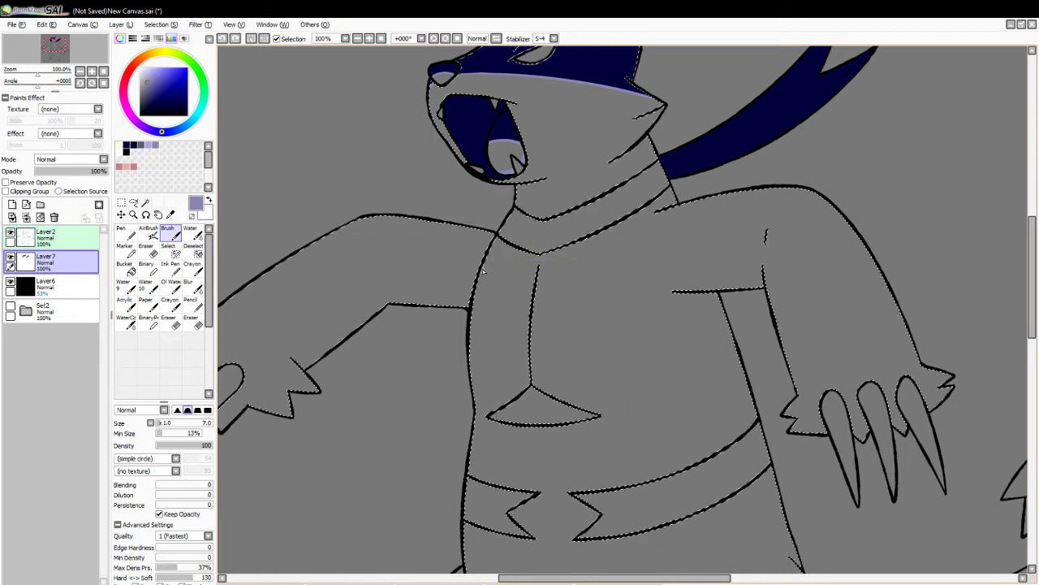
key(ctrl+z)
drag(575, 264, 618, 274)
key(ctrl+z)
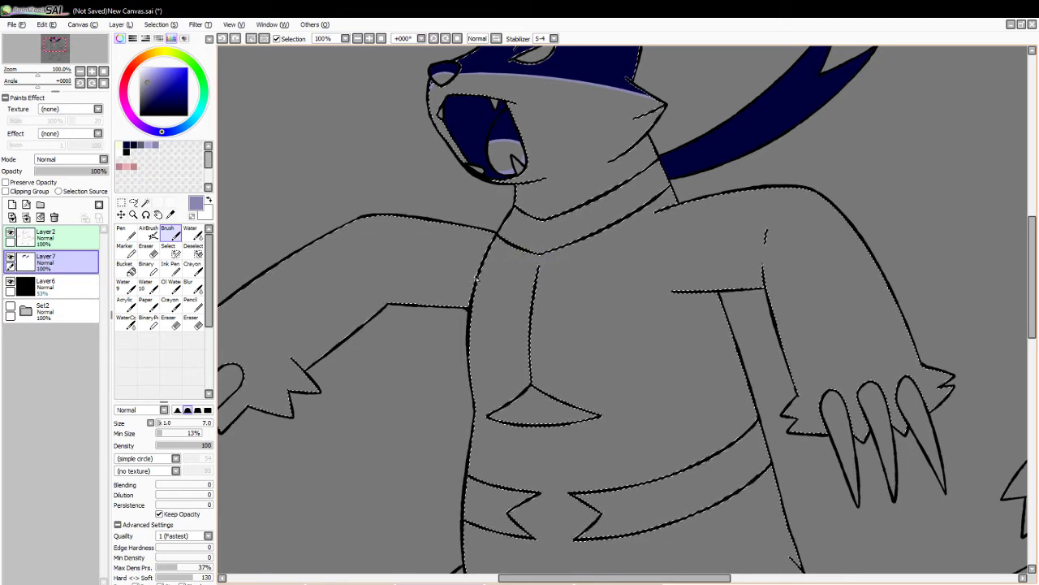
mouse_move(482, 274)
mouse_down()
mouse_move(524, 266)
mouse_move(631, 275)
mouse_up()
key(ctrl+z)
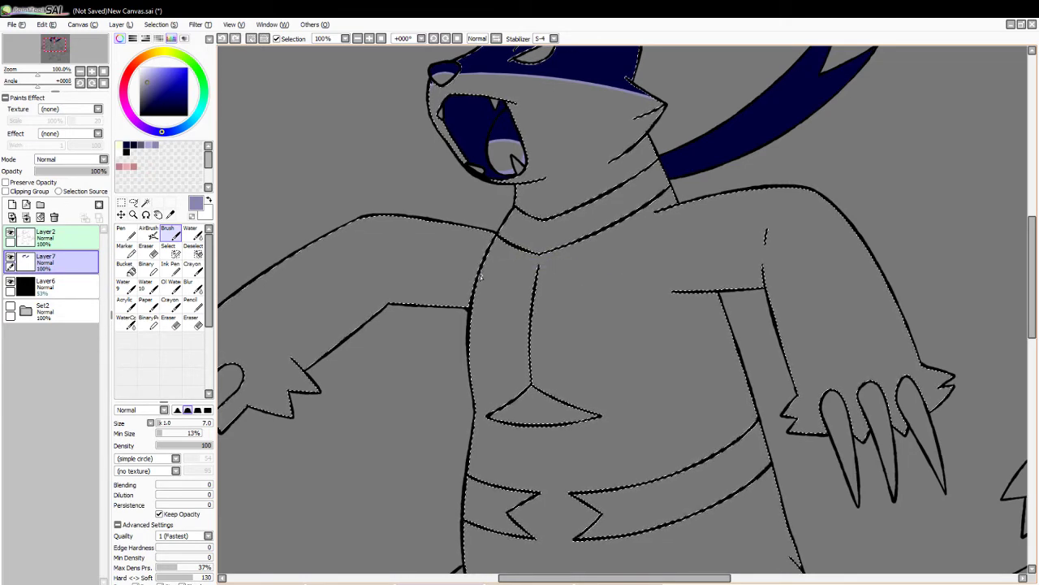
- Paint a wavy greyish purple shadow edge across the upper chest and over the shoulder below the scarf tail
mouse_move(549, 269)
mouse_down()
mouse_move(499, 274)
mouse_move(512, 269)
mouse_move(474, 281)
mouse_move(529, 273)
mouse_move(475, 287)
mouse_up()
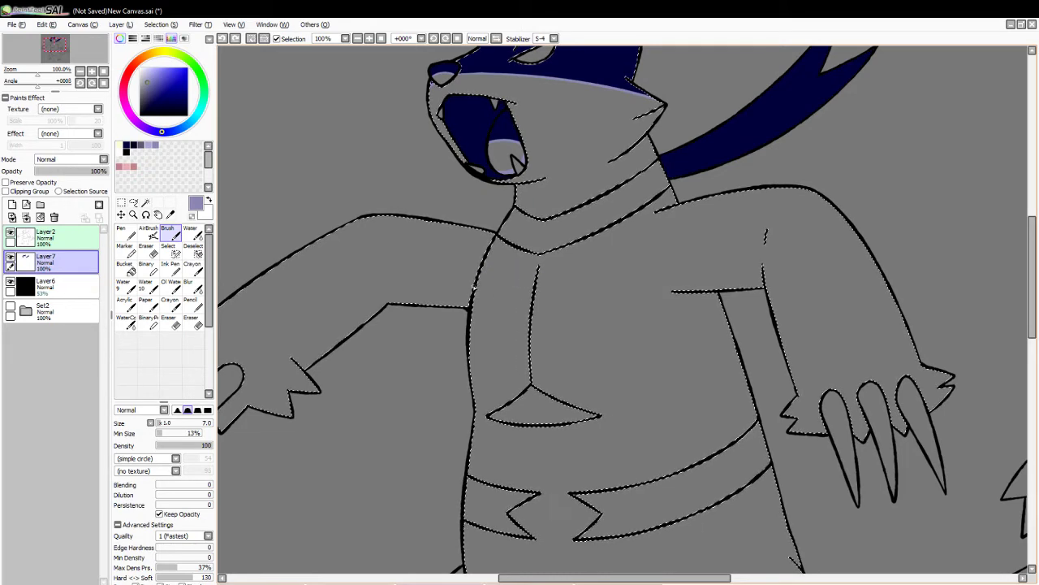
mouse_move(604, 271)
mouse_down()
mouse_move(636, 279)
mouse_move(731, 238)
mouse_move(825, 231)
mouse_up()
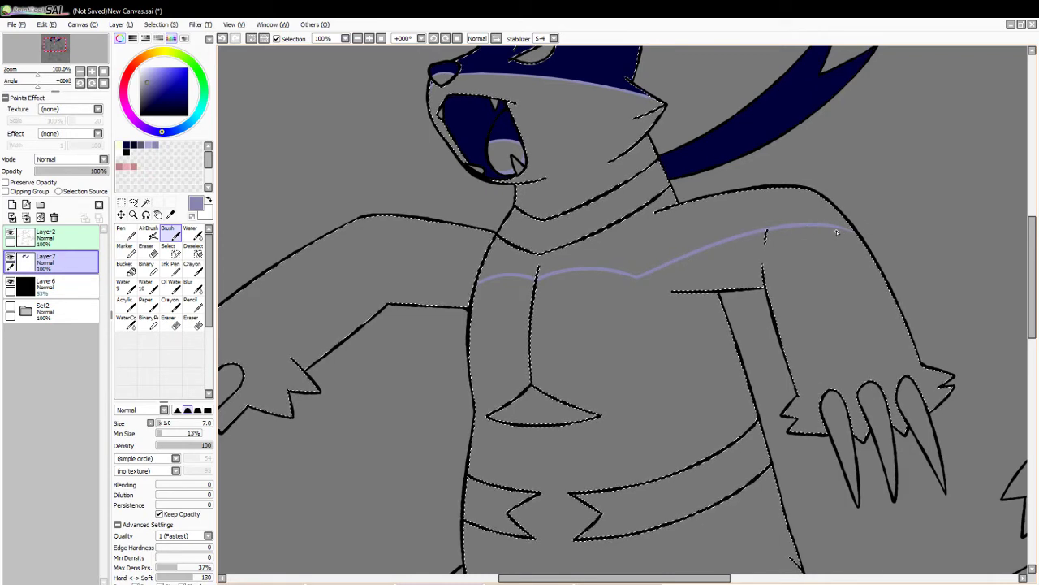
key(ctrl+z)
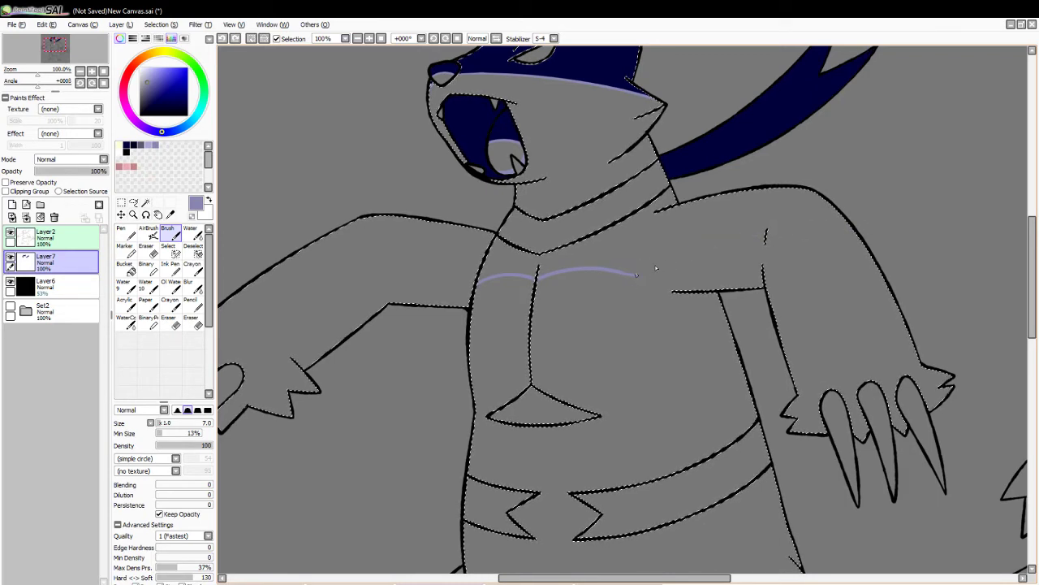
mouse_move(636, 276)
mouse_down()
mouse_move(720, 234)
mouse_move(864, 240)
mouse_up()
key(ctrl+z)
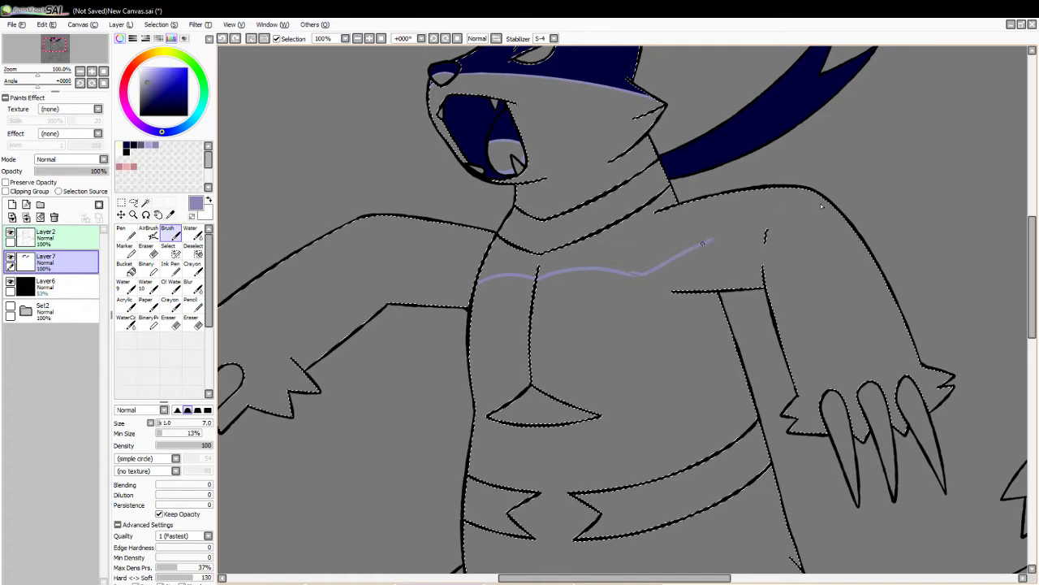
drag(822, 206, 869, 220)
key(ctrl+z)
mouse_move(640, 275)
mouse_down()
mouse_move(824, 212)
mouse_move(884, 231)
mouse_up()
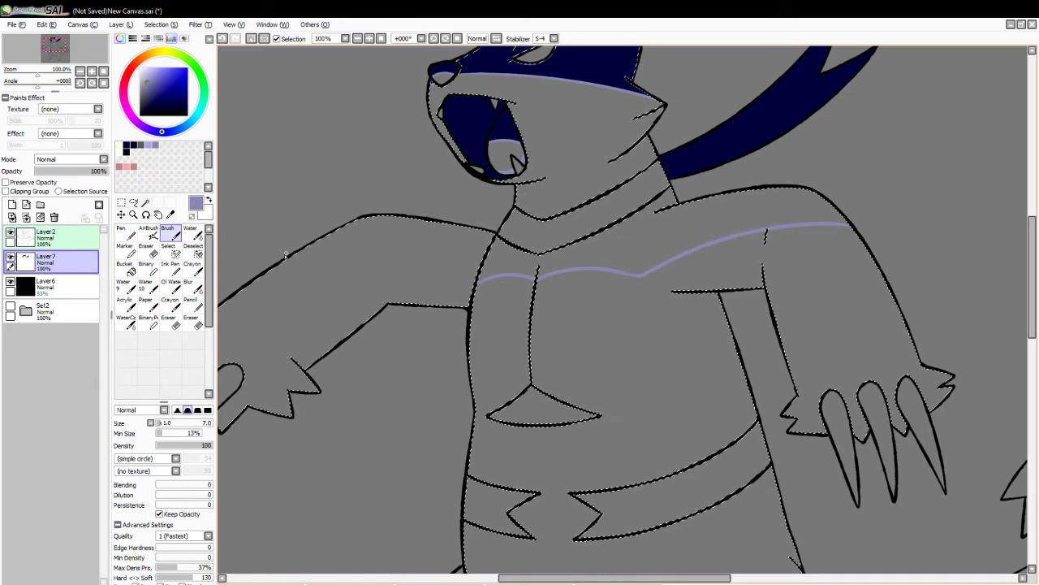
- Paint a curved greyish purple shadow edge across the outstretched arm, from its upper outline down to just past the elbow
key(ctrl+z)
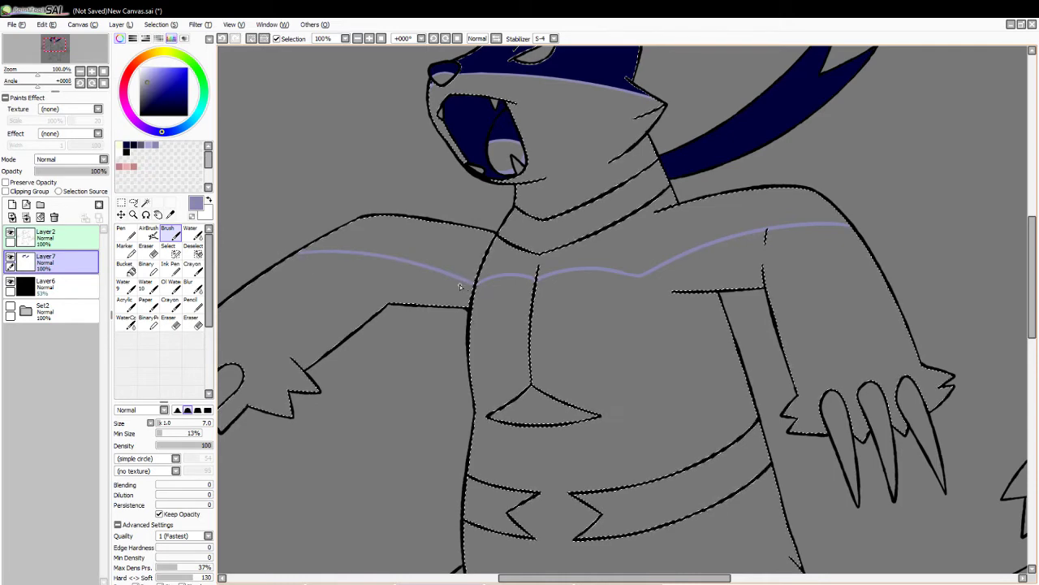
key(ctrl+z)
drag(294, 254, 366, 307)
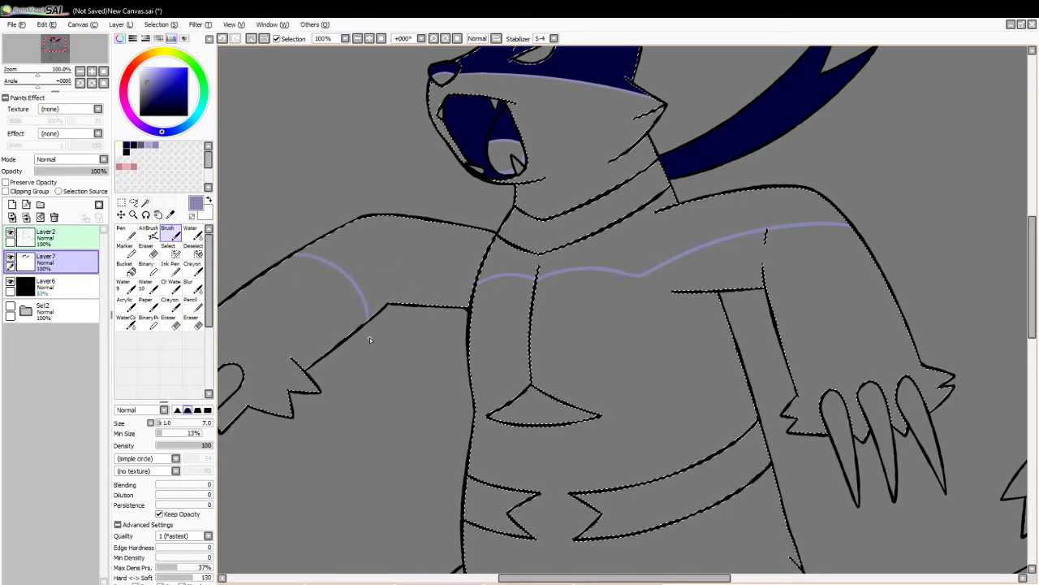
key(ctrl+z)
mouse_move(294, 254)
mouse_down()
mouse_move(358, 356)
mouse_move(362, 322)
mouse_up()
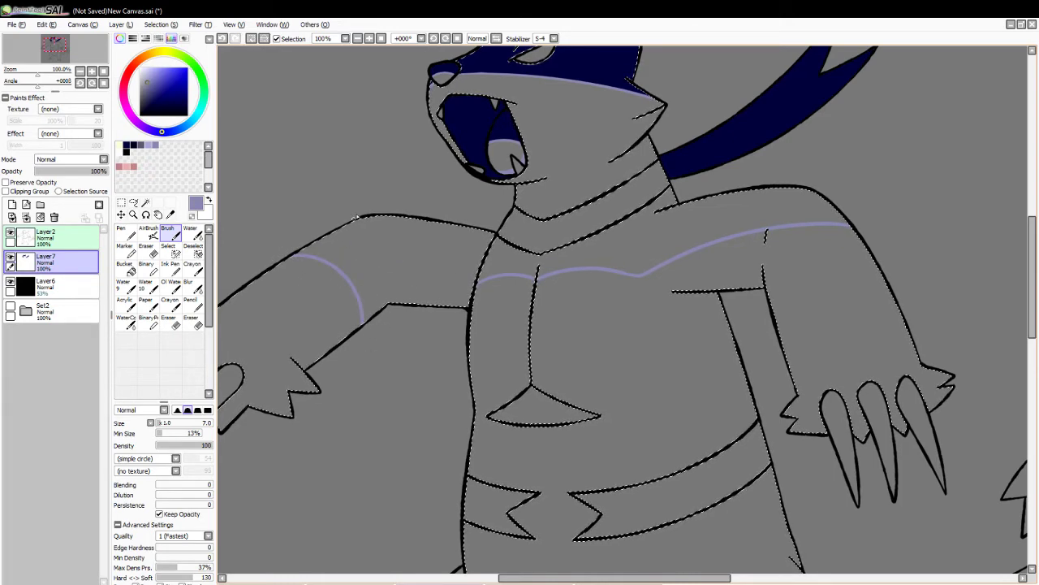
key(ctrl+z)
mouse_move(544, 179)
mouse_down()
mouse_move(624, 160)
mouse_move(546, 177)
mouse_up()
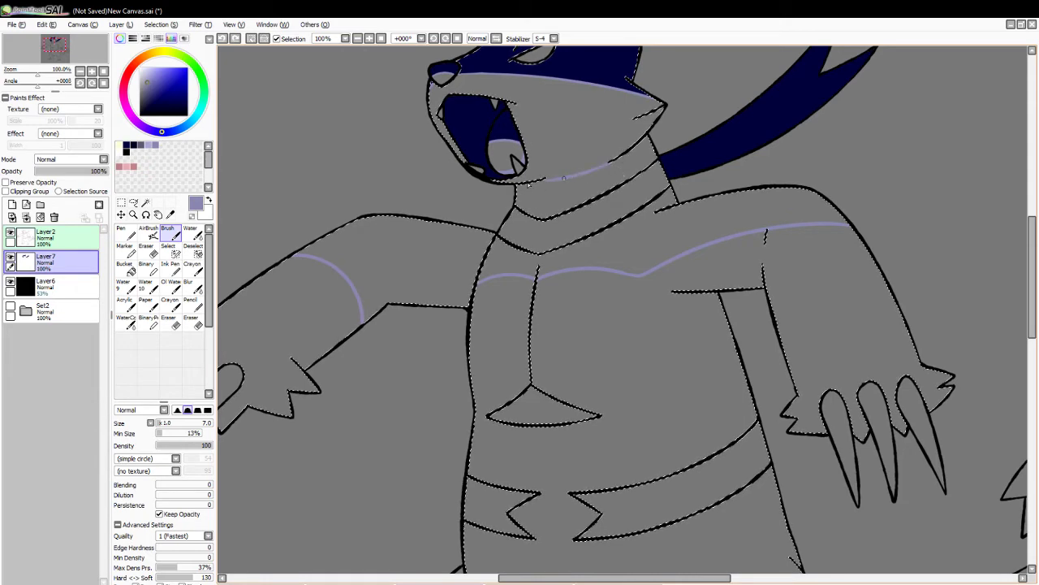
key(ctrl+z)
drag(611, 162, 545, 178)
key(ctrl+z)
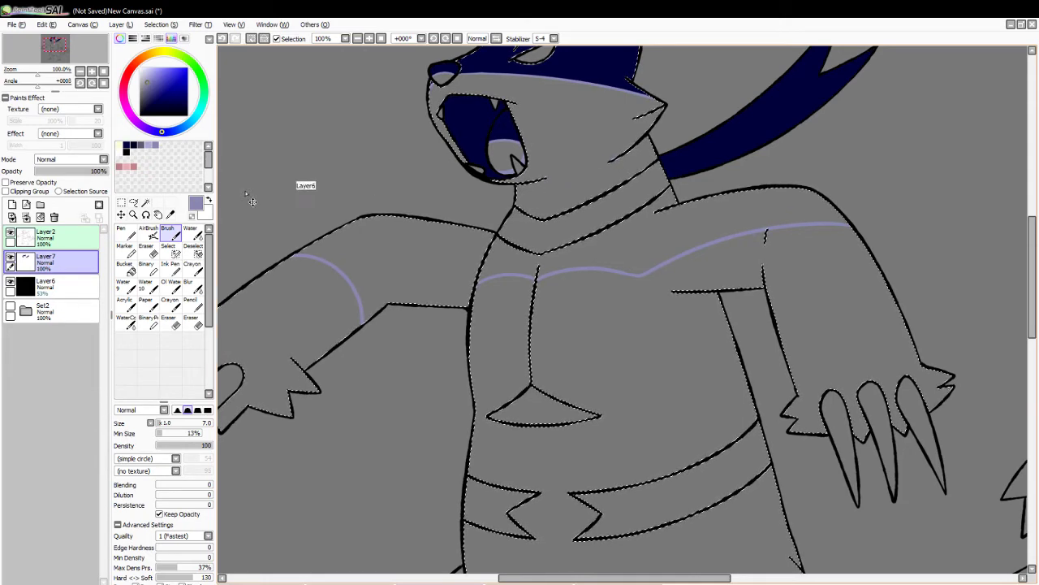
- Paint a dark navy line beneath the jaw, joining the chin outline to the cheek line above the neck
click(128, 145)
drag(541, 181, 627, 152)
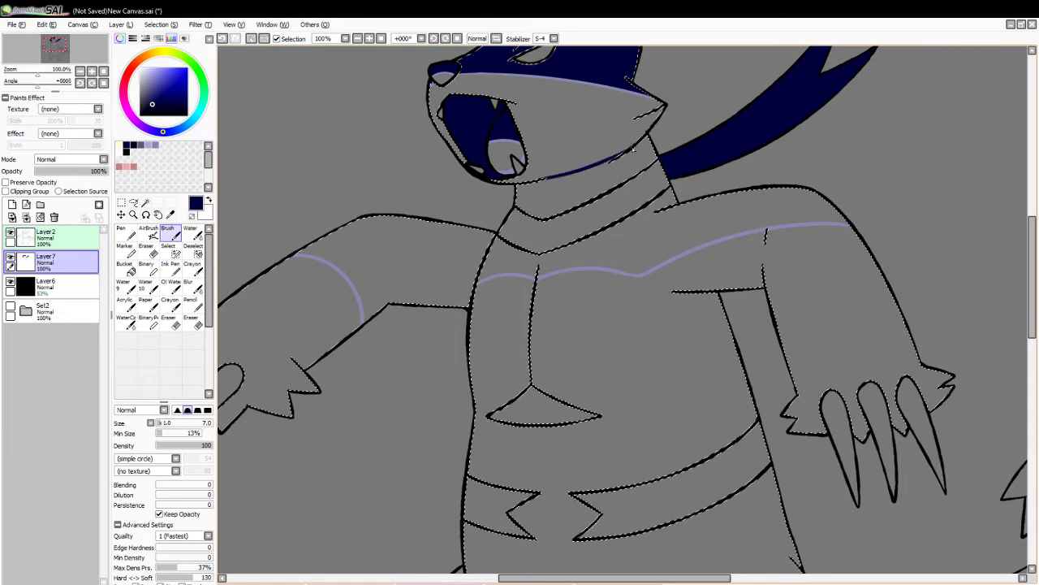
key(ctrl+z)
drag(542, 179, 628, 158)
key(ctrl+z)
drag(540, 180, 614, 163)
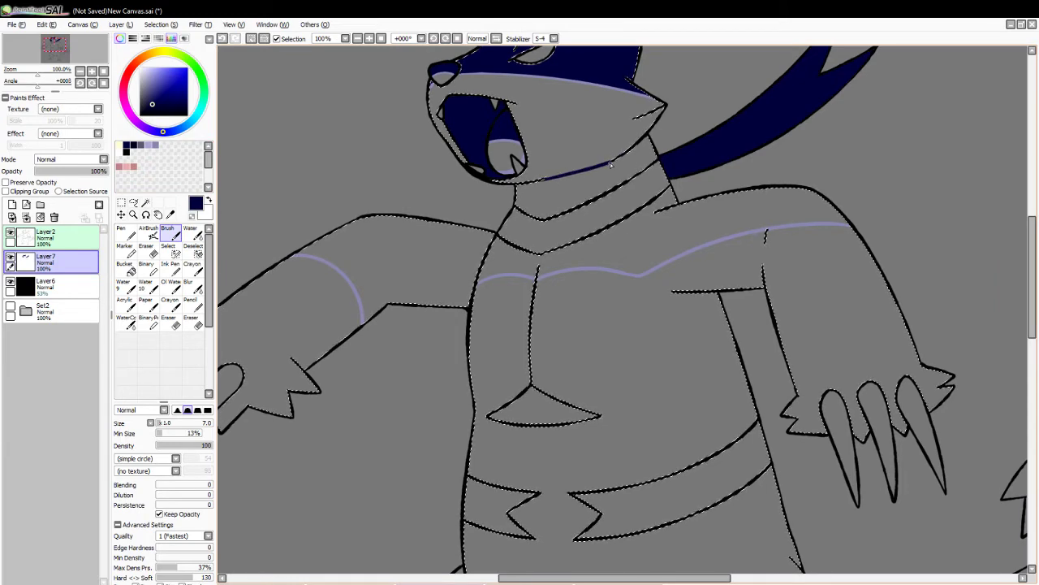
key(ctrl+z)
drag(543, 180, 622, 157)
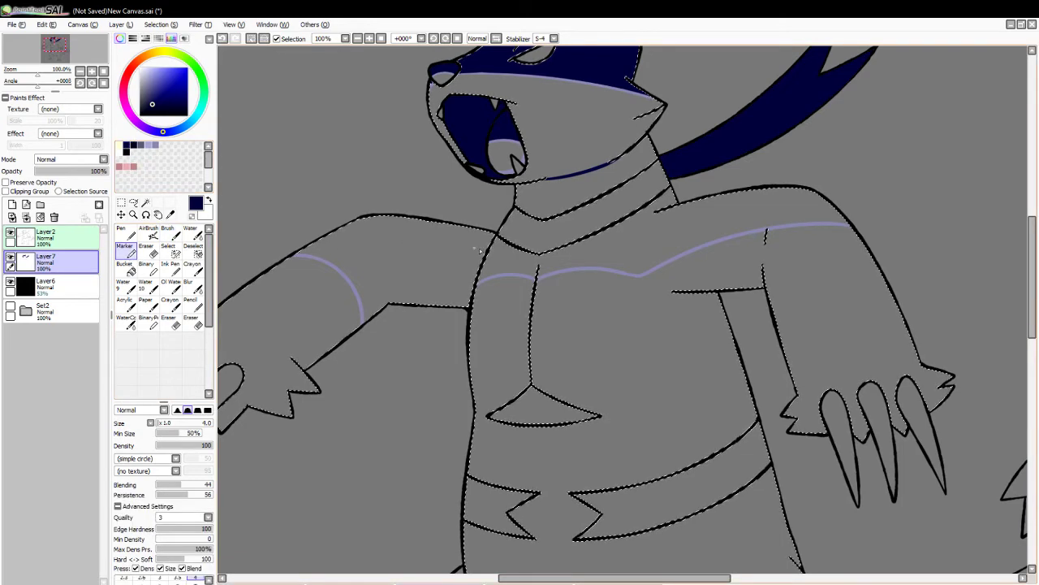
- Fill the outstretched upper arm, the collar, and the chest and shoulder above the purple edge with dark navy
click(126, 266)
click(389, 260)
click(551, 235)
click(553, 257)
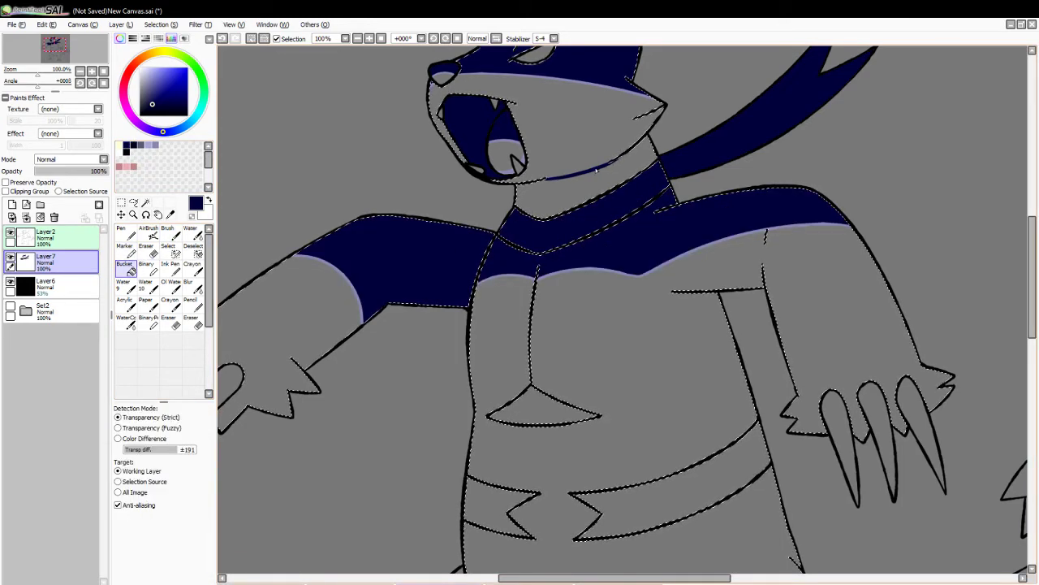
- Fill the neck under the jaw with dark navy, trim its upper edge with a size 6 eraser, and clear the selection
click(616, 175)
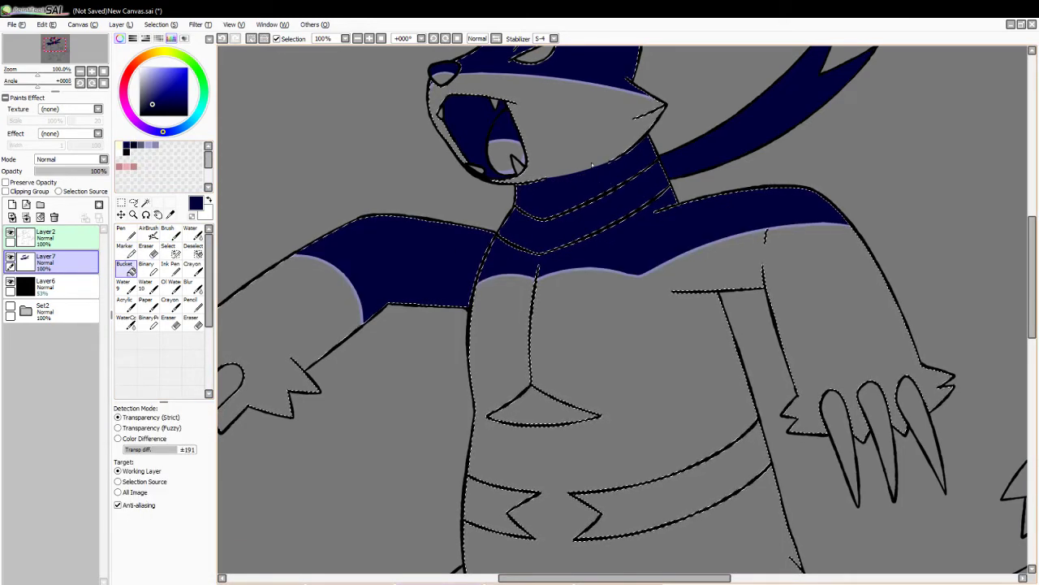
click(174, 323)
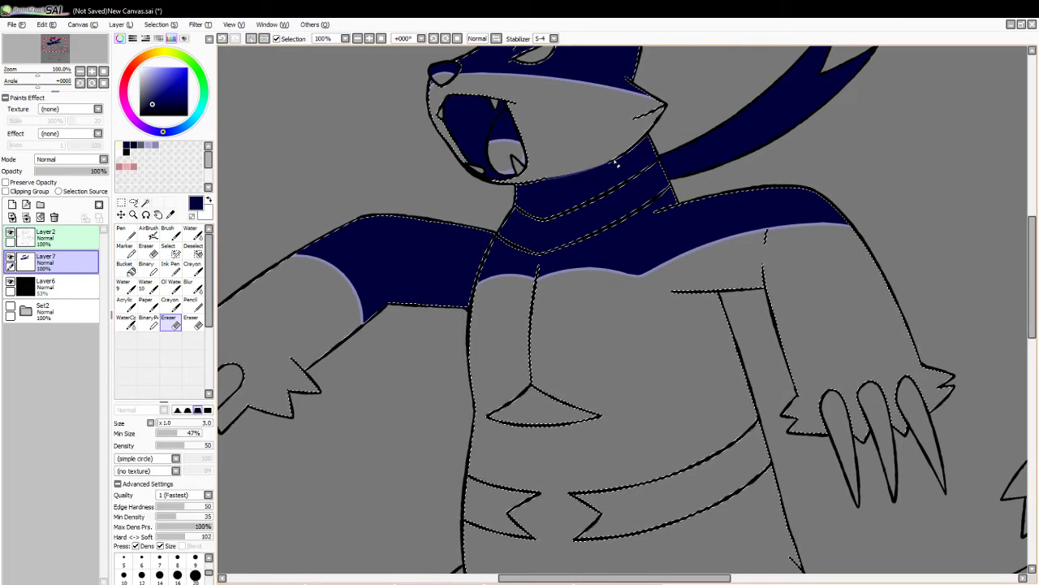
click(163, 423)
key(ctrl+z)
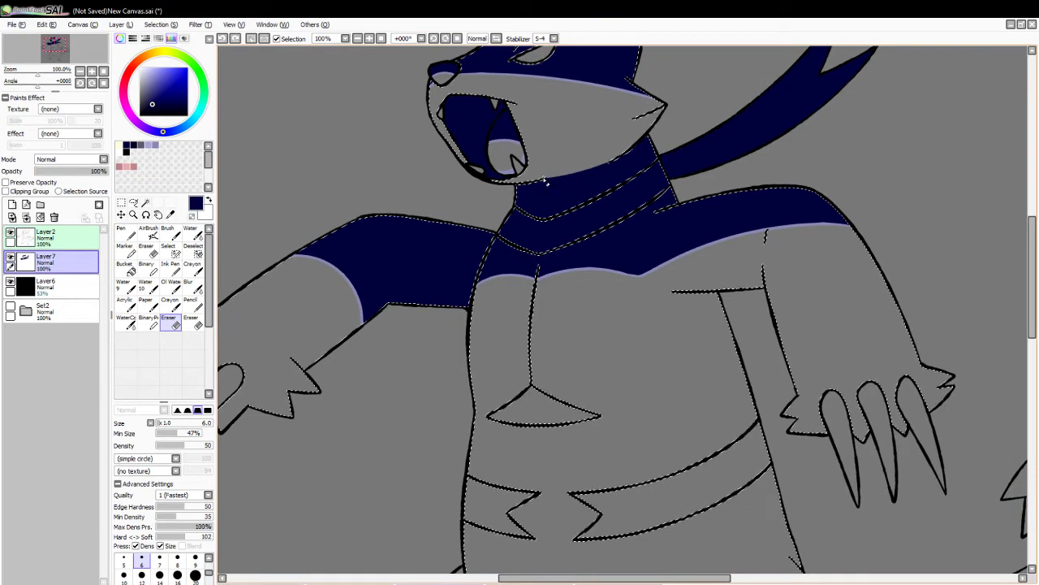
key(ctrl+z)
drag(545, 179, 621, 159)
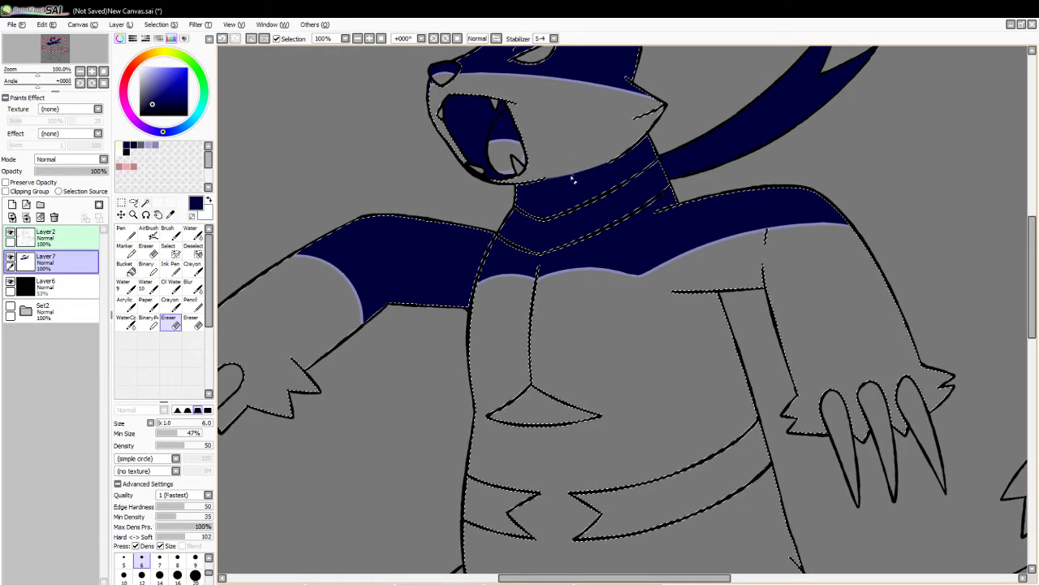
key(ctrl+z)
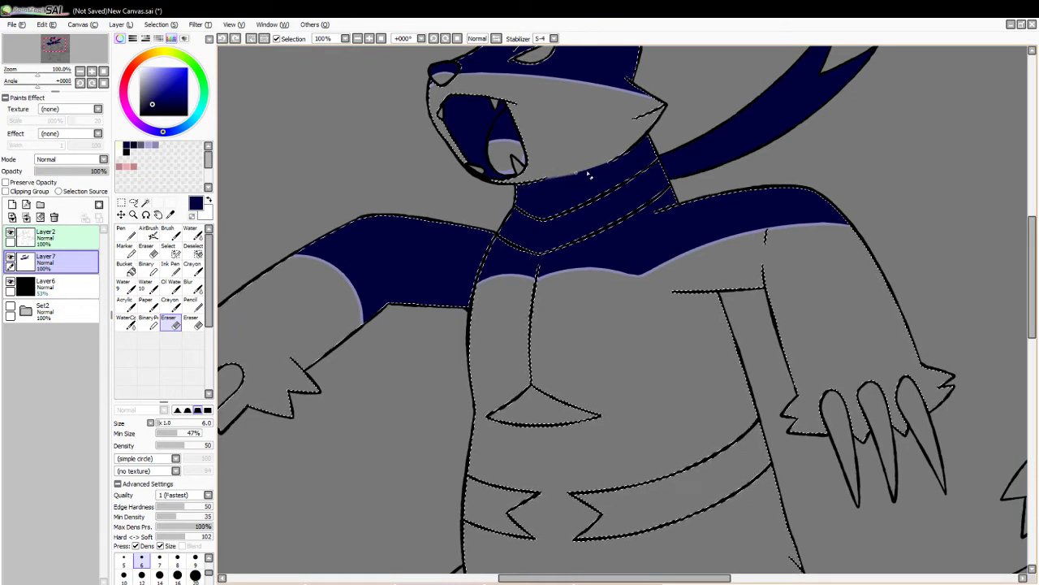
drag(618, 162, 547, 183)
drag(617, 161, 544, 182)
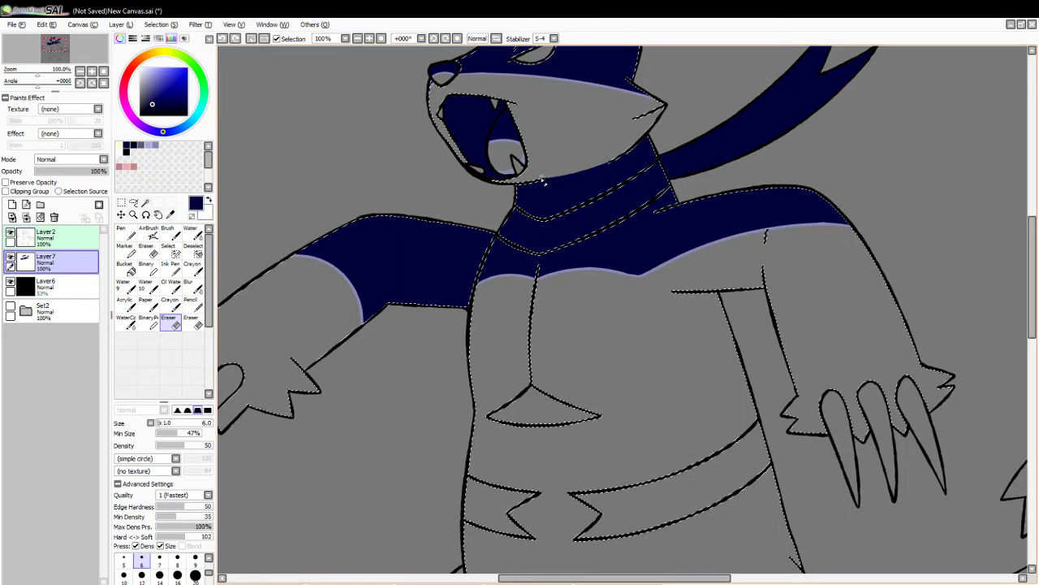
drag(619, 163, 545, 183)
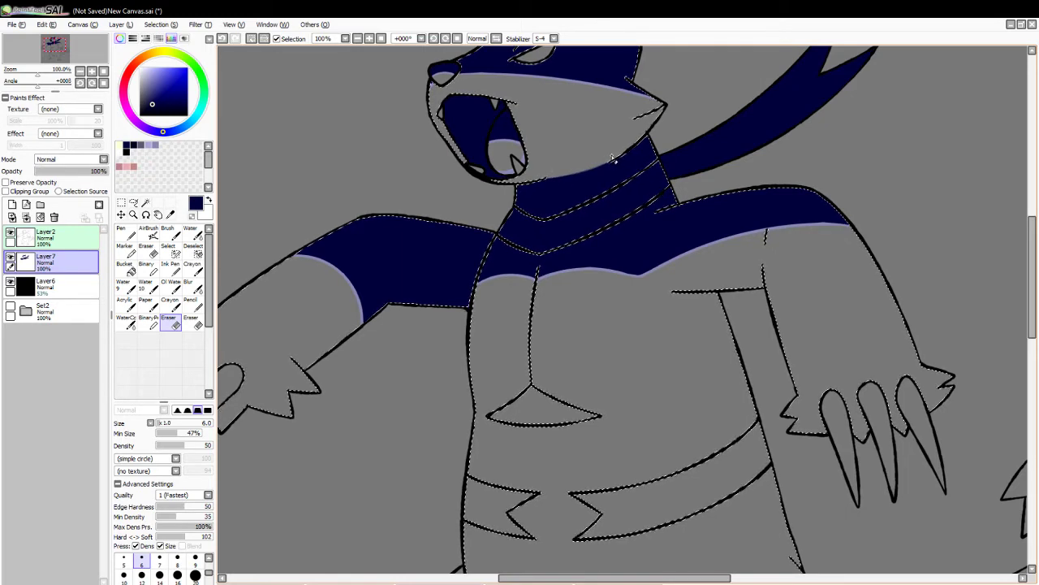
click(251, 39)
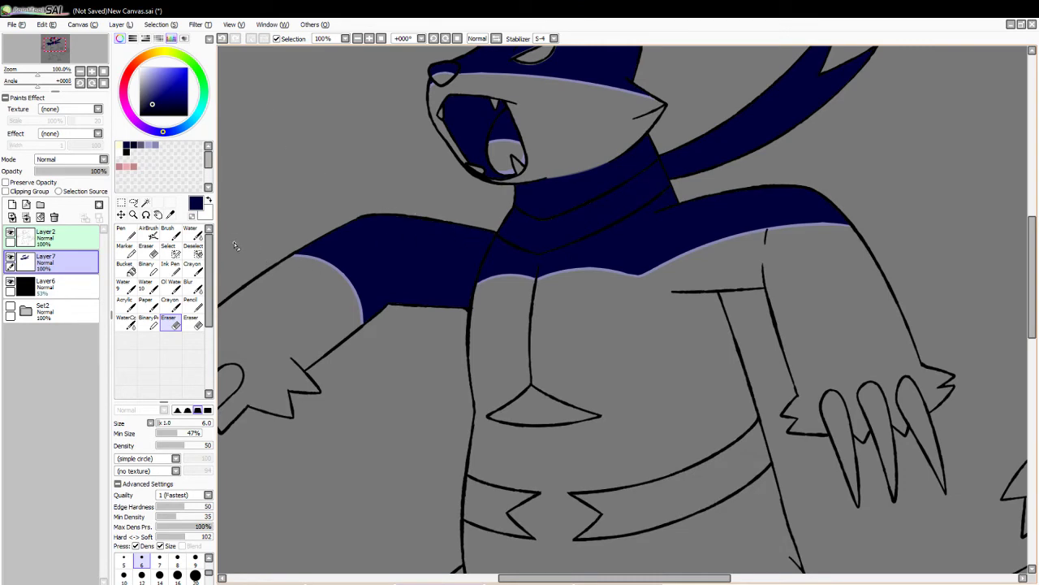
click(145, 203)
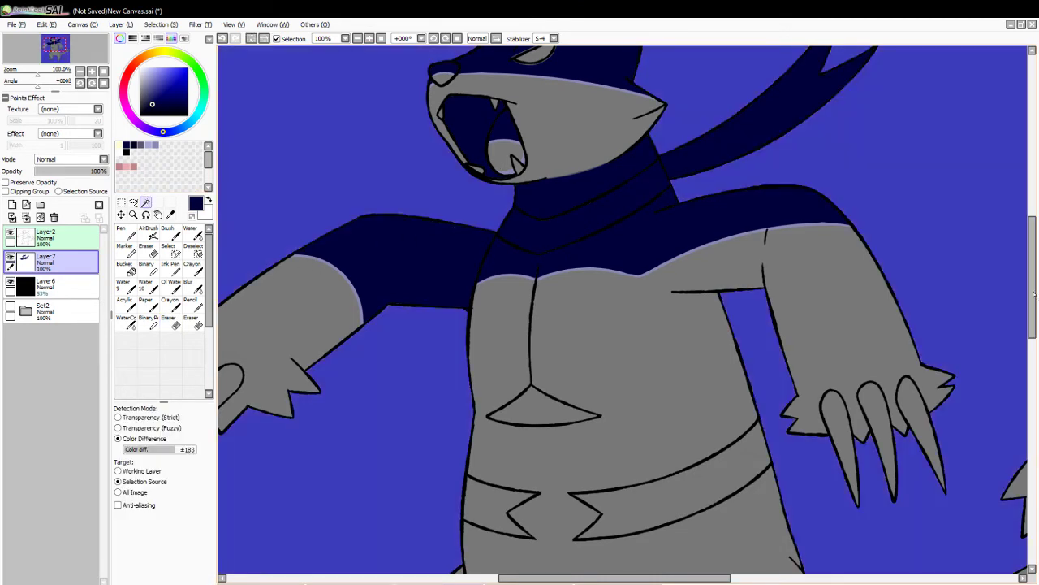
drag(1035, 281, 1034, 318)
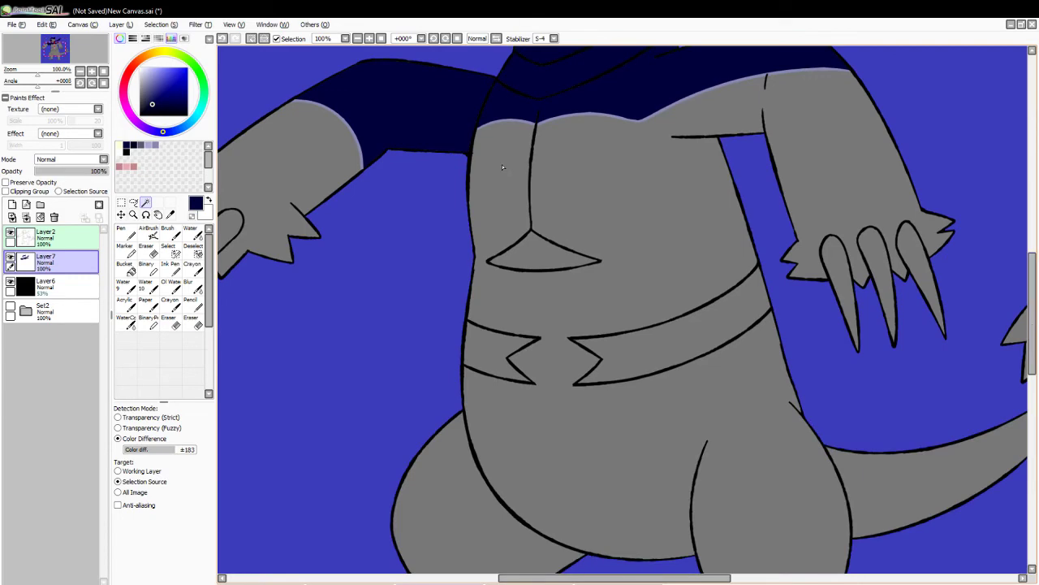
key(ctrl+z)
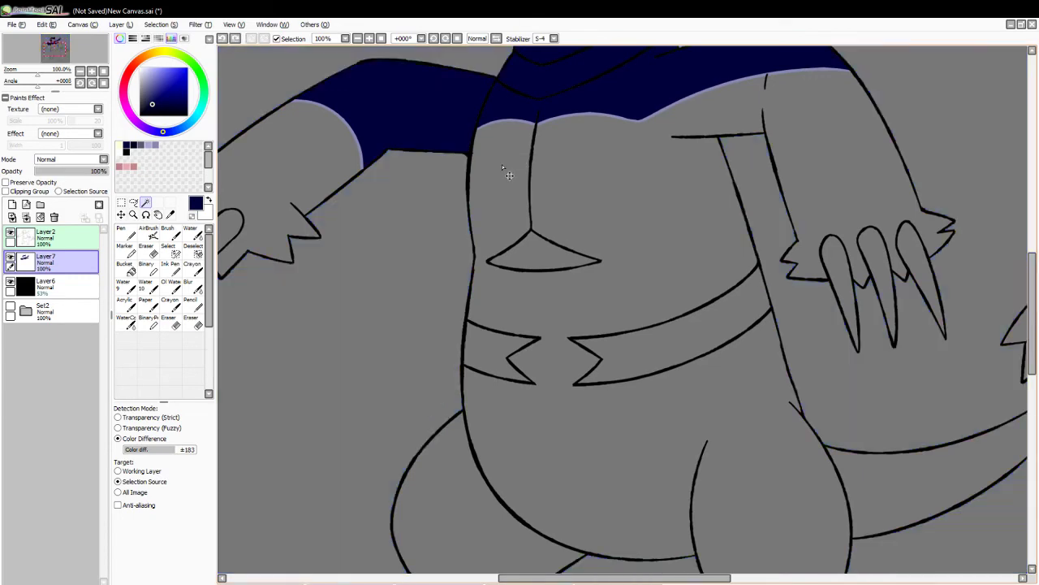
- Select the bent leg below the outstretched arm and paint a curved greyish purple shadow edge across its thigh
click(134, 215)
click(138, 419)
click(374, 362)
click(373, 362)
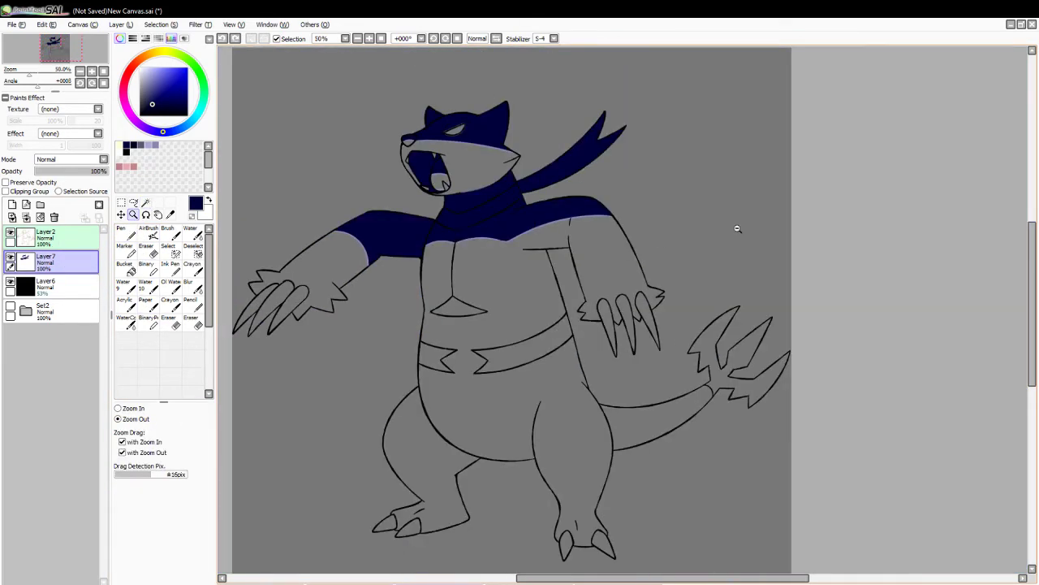
scroll(1026, 281, down, 2)
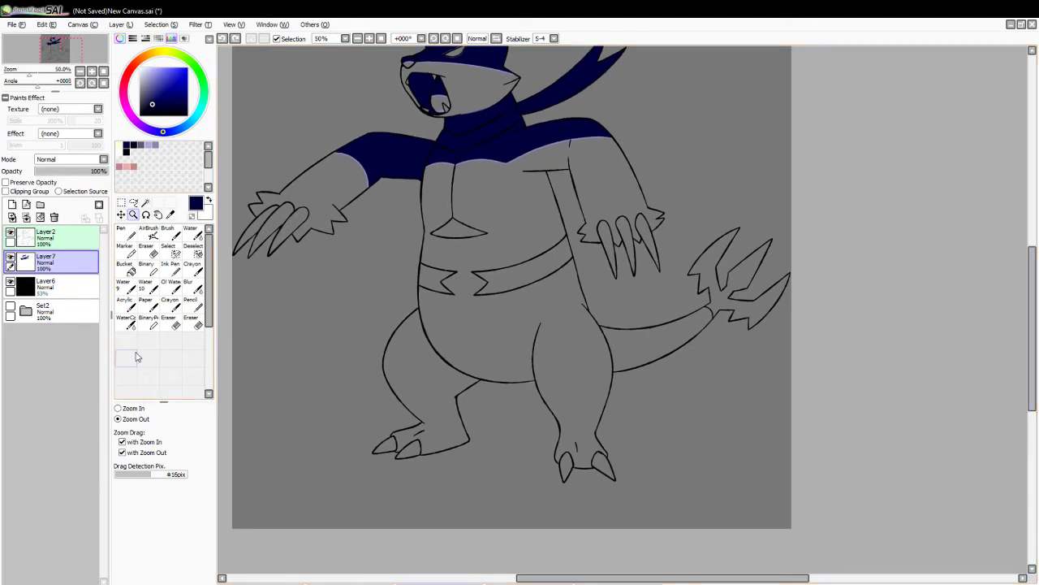
click(369, 393)
click(148, 203)
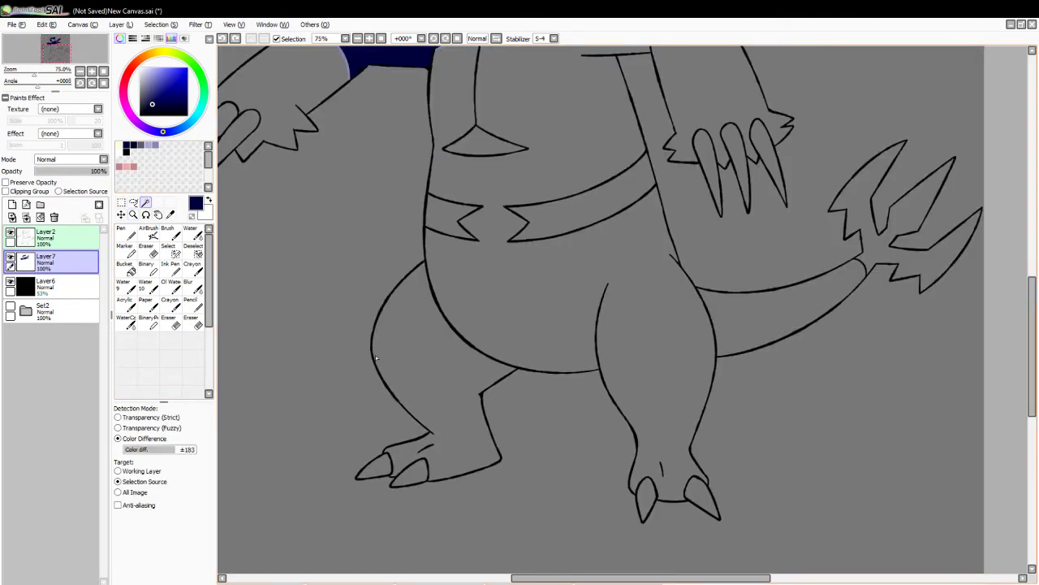
click(422, 358)
click(154, 144)
click(168, 234)
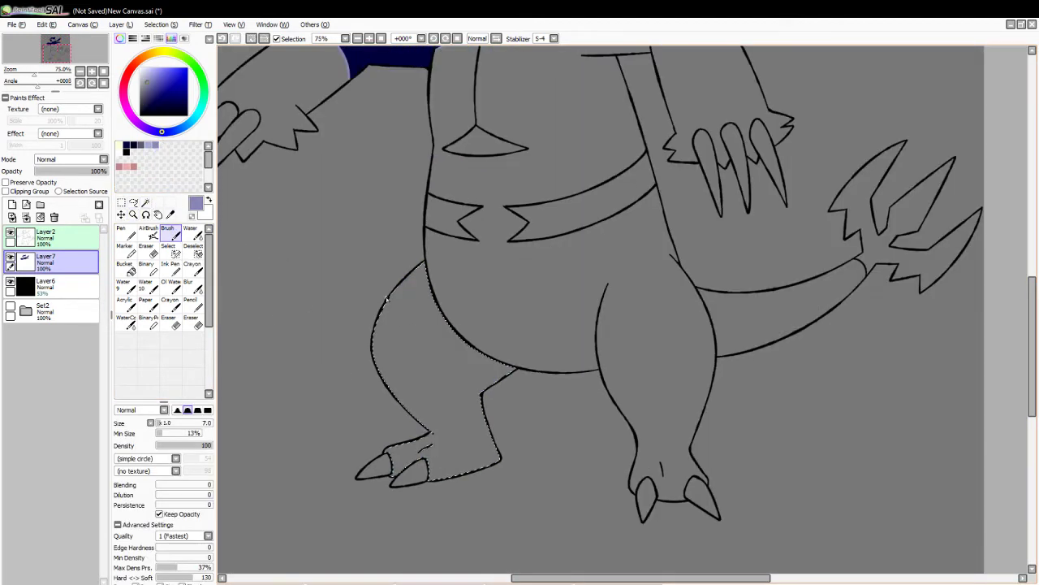
drag(439, 293, 432, 399)
key(ctrl+z)
key(ctrl+z)
mouse_move(383, 386)
mouse_down()
mouse_move(410, 385)
mouse_move(491, 428)
mouse_up()
key(ctrl+z)
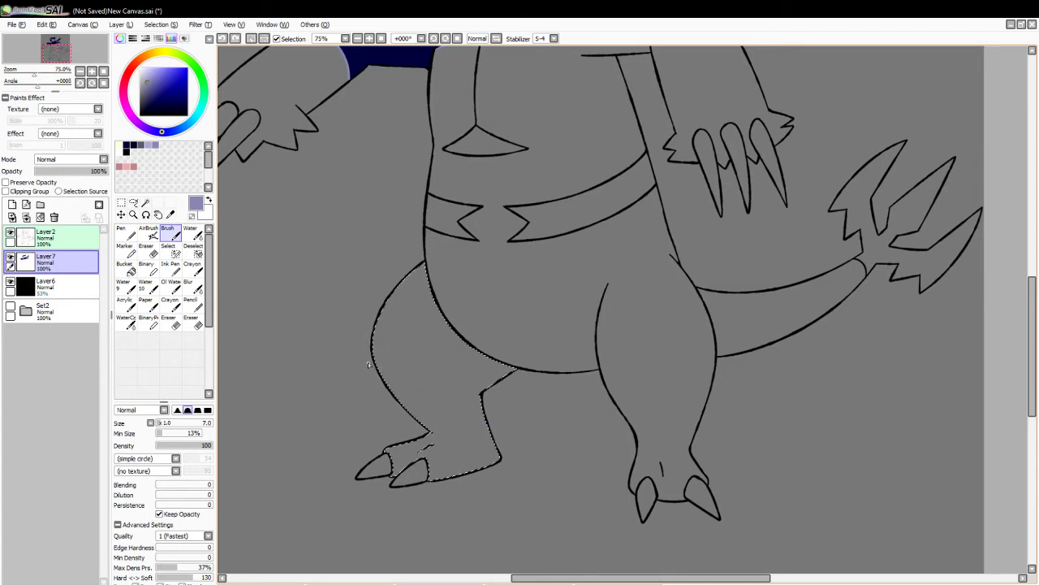
- Fill the bent leg's thigh above the purple edge with dark navy and clear the selection
click(127, 144)
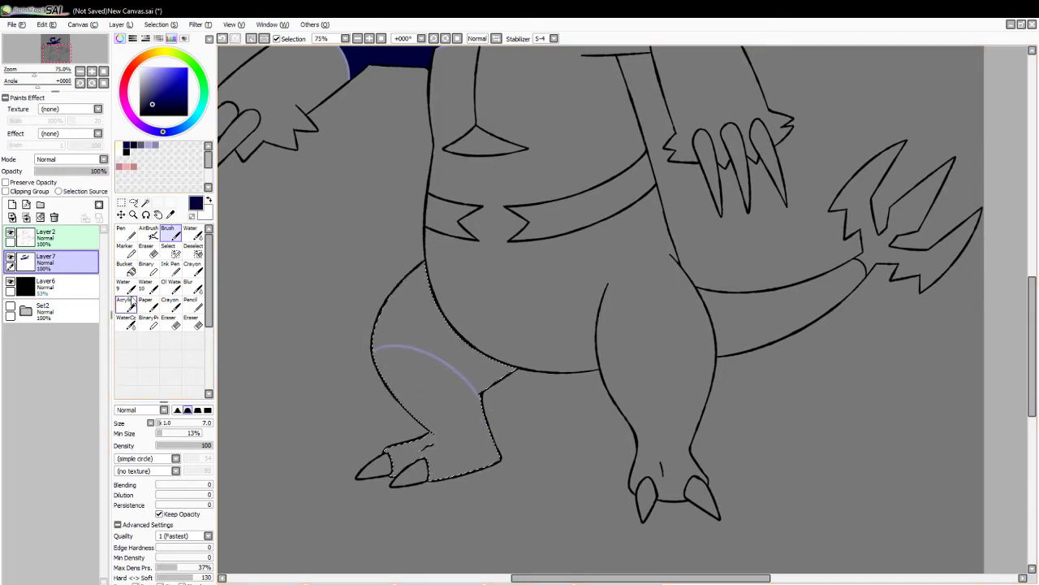
click(125, 268)
click(430, 336)
key(ctrl+d)
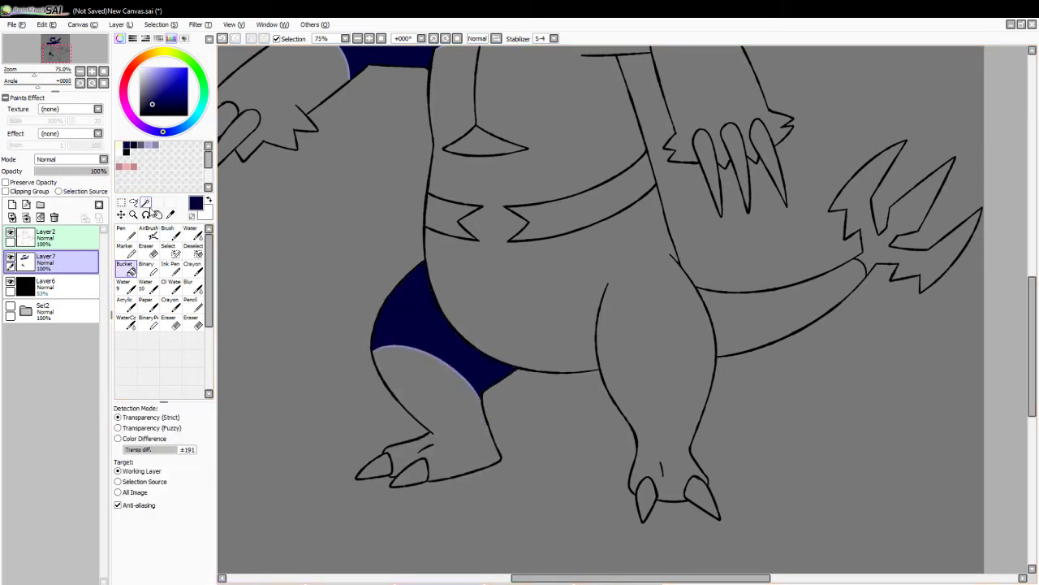
click(147, 203)
click(617, 358)
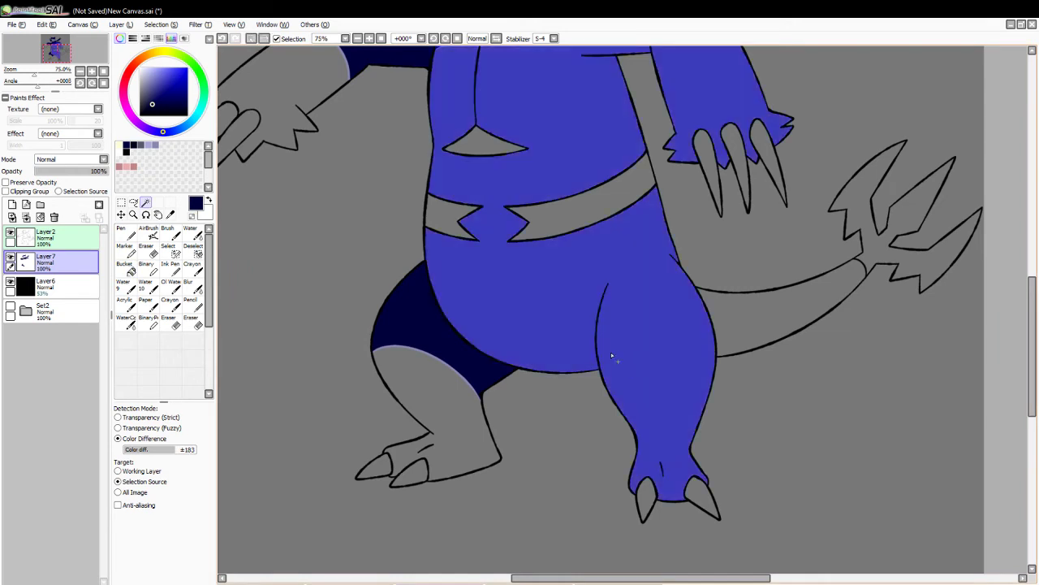
click(157, 143)
click(176, 235)
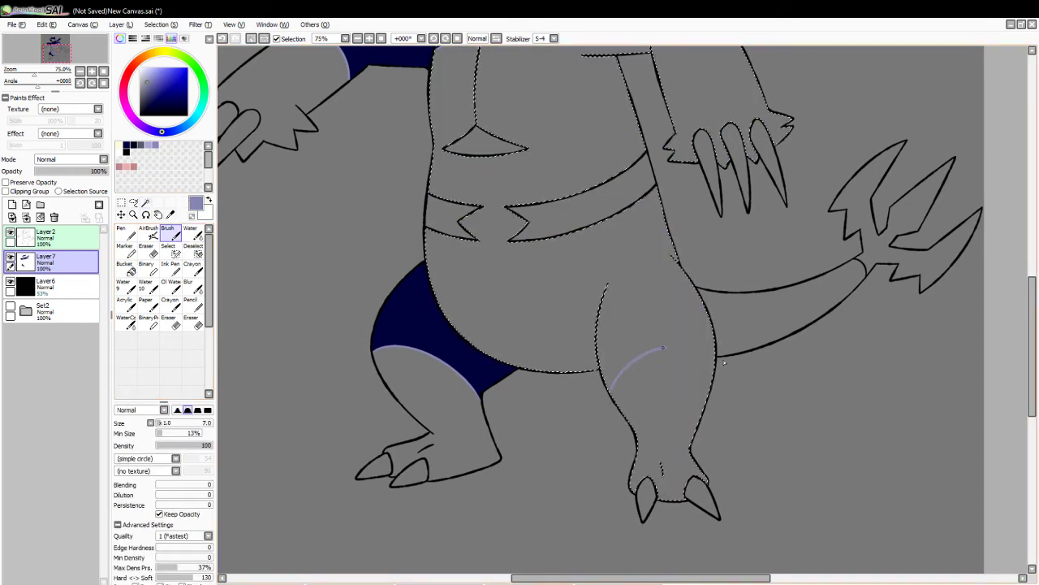
key(ctrl+z)
key(ctrl+z)
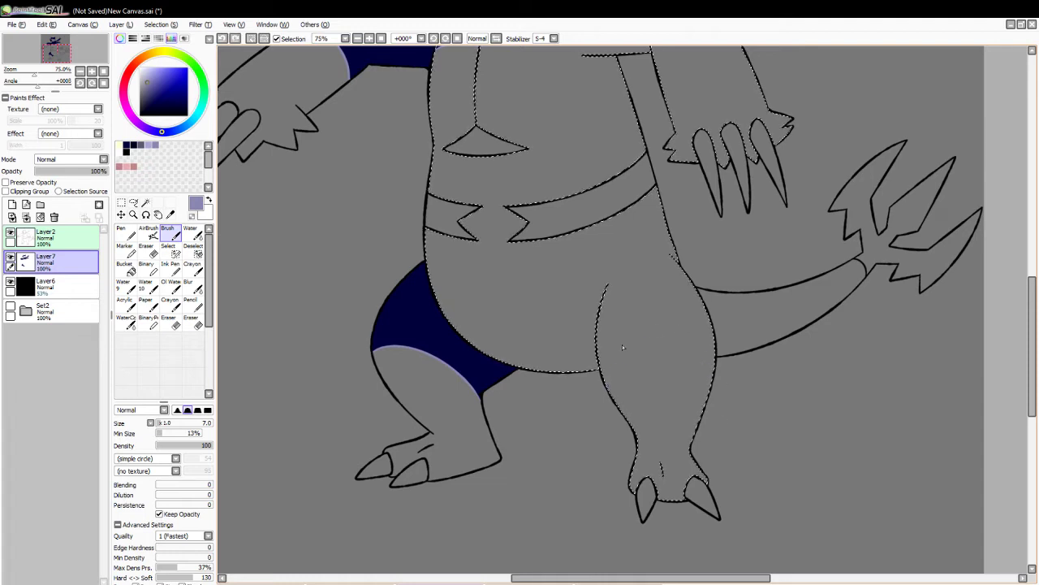
key(ctrl+z)
drag(609, 382, 712, 375)
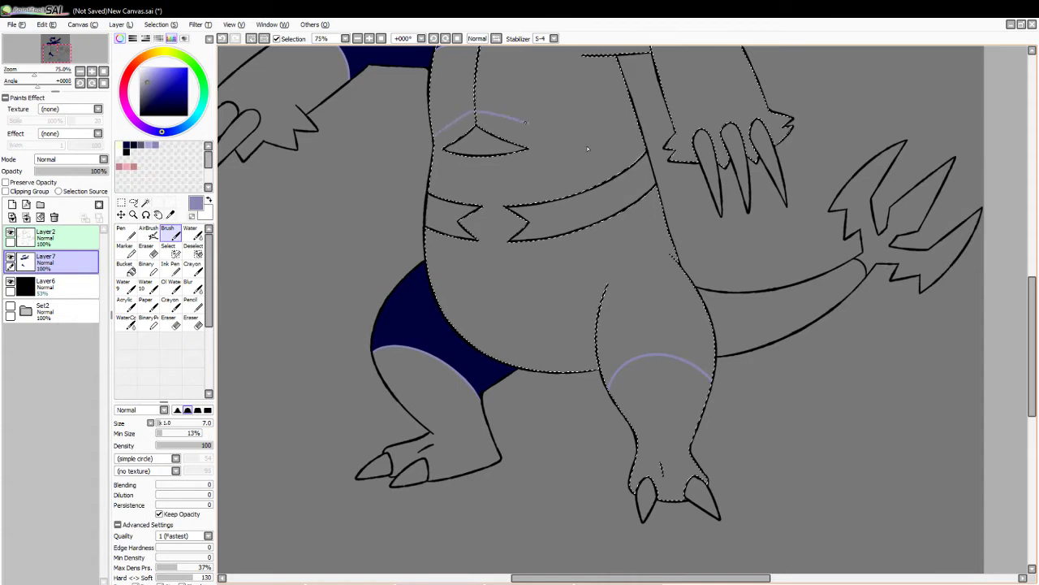
key(ctrl+z)
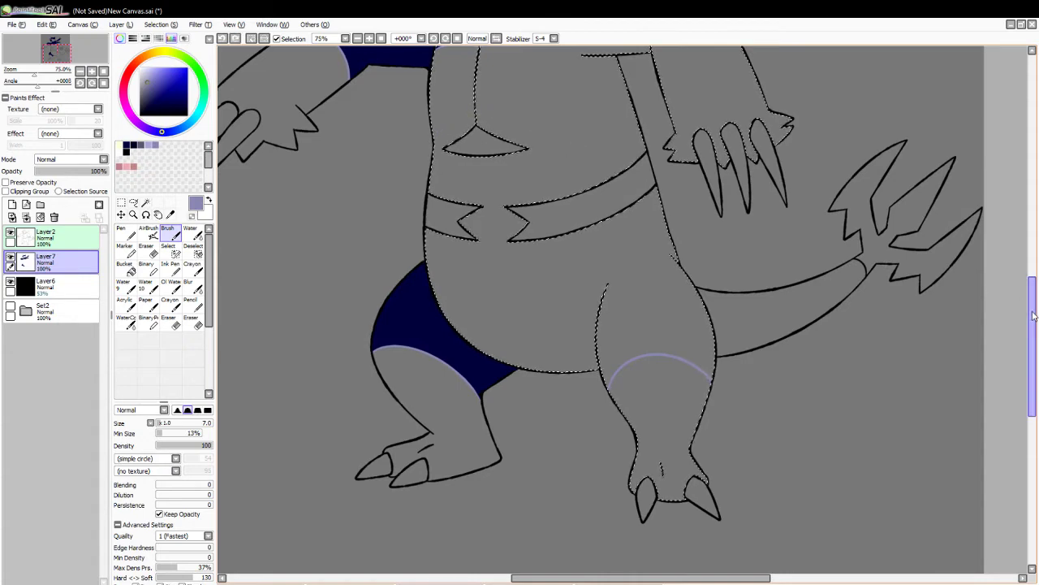
drag(1033, 317, 1033, 293)
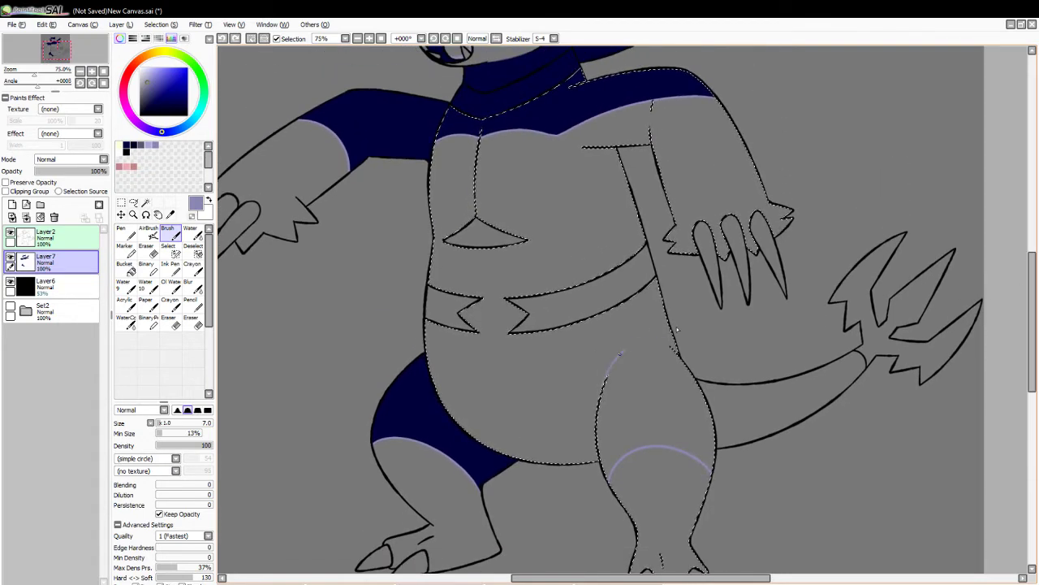
key(ctrl+z)
click(251, 40)
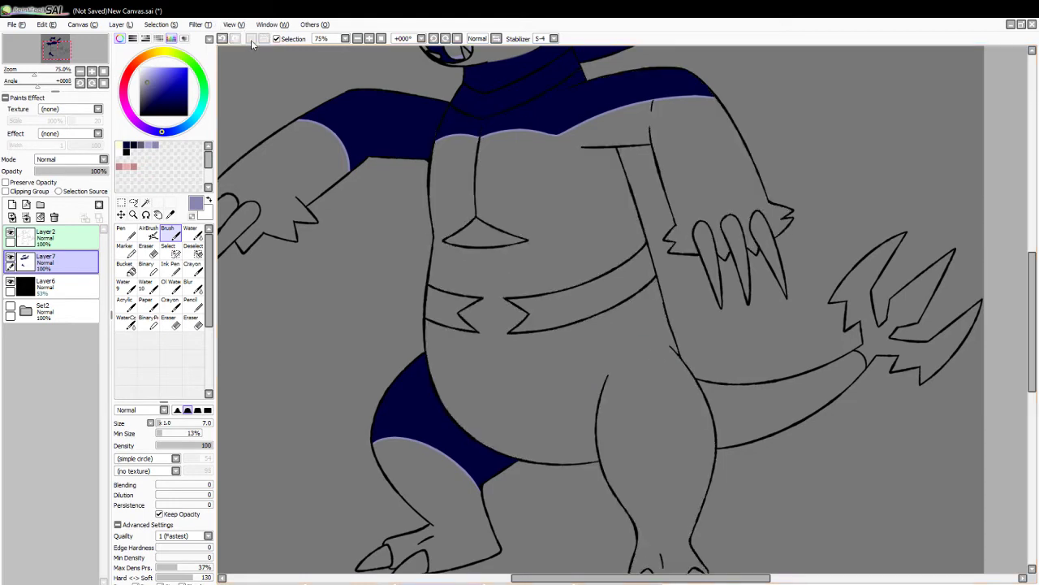
click(146, 203)
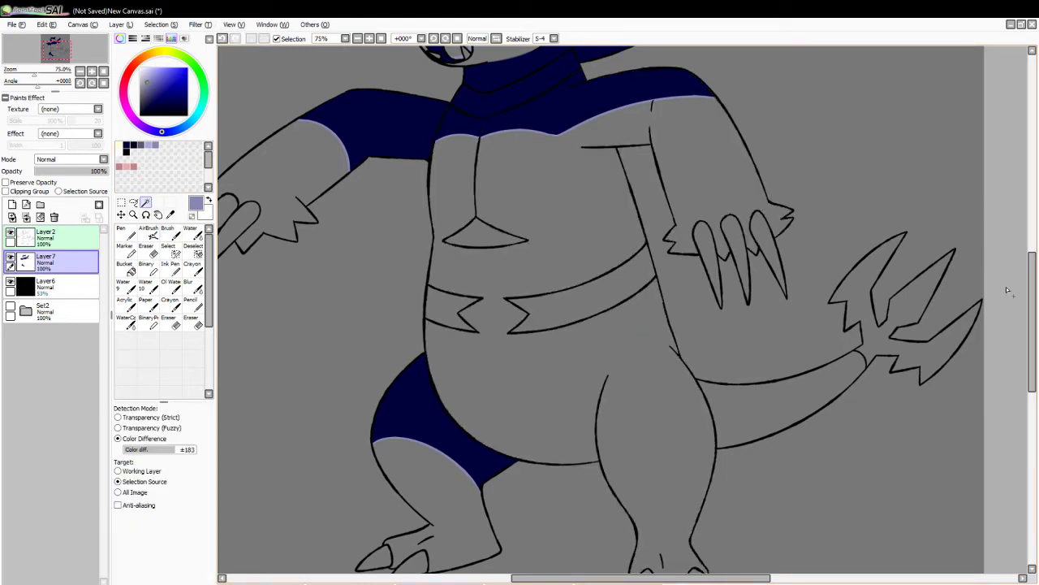
drag(1033, 324, 1033, 290)
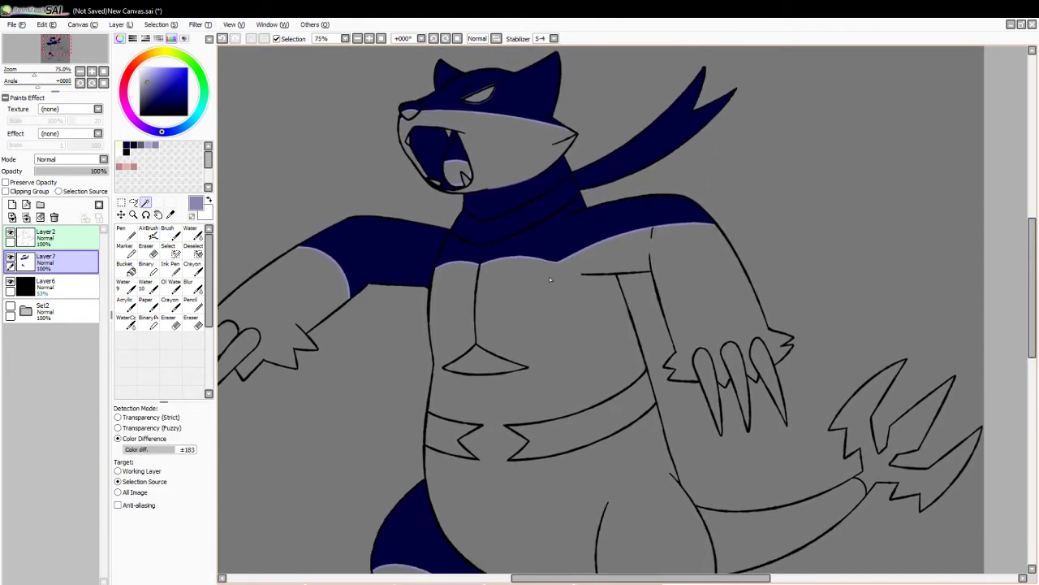
scroll(813, 422, down, 3)
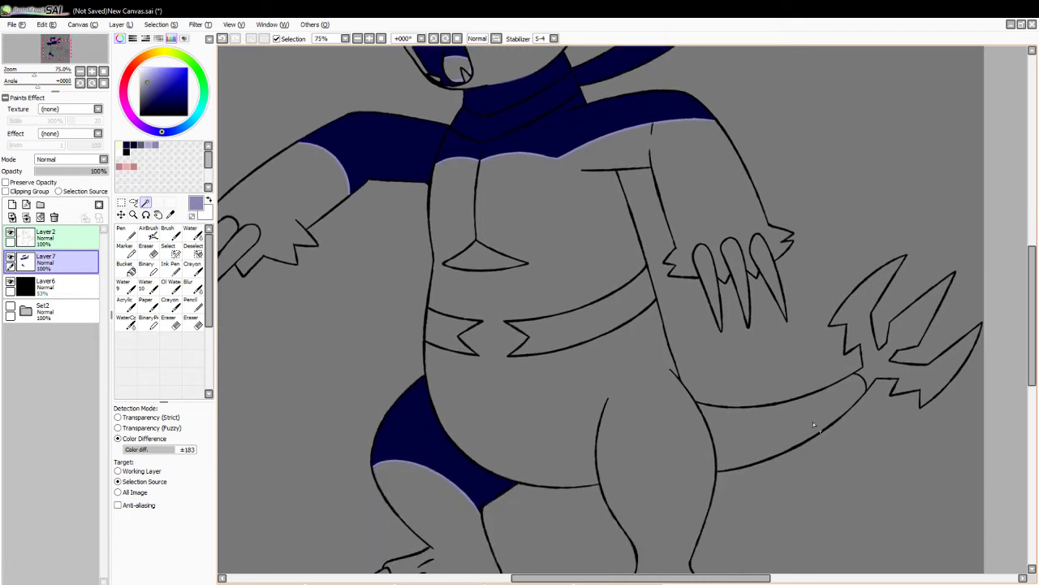
click(880, 366)
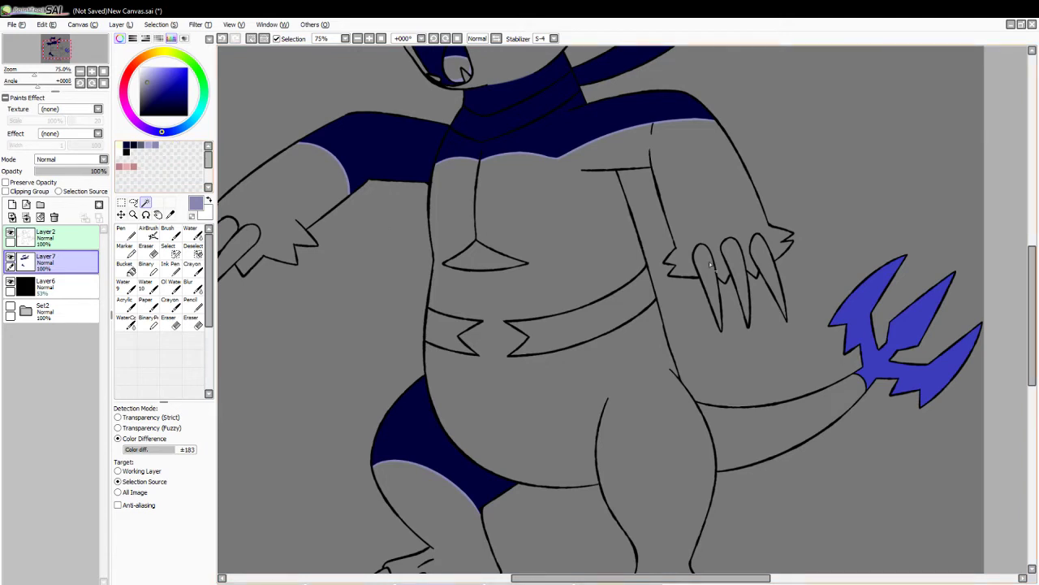
drag(1033, 316, 1020, 261)
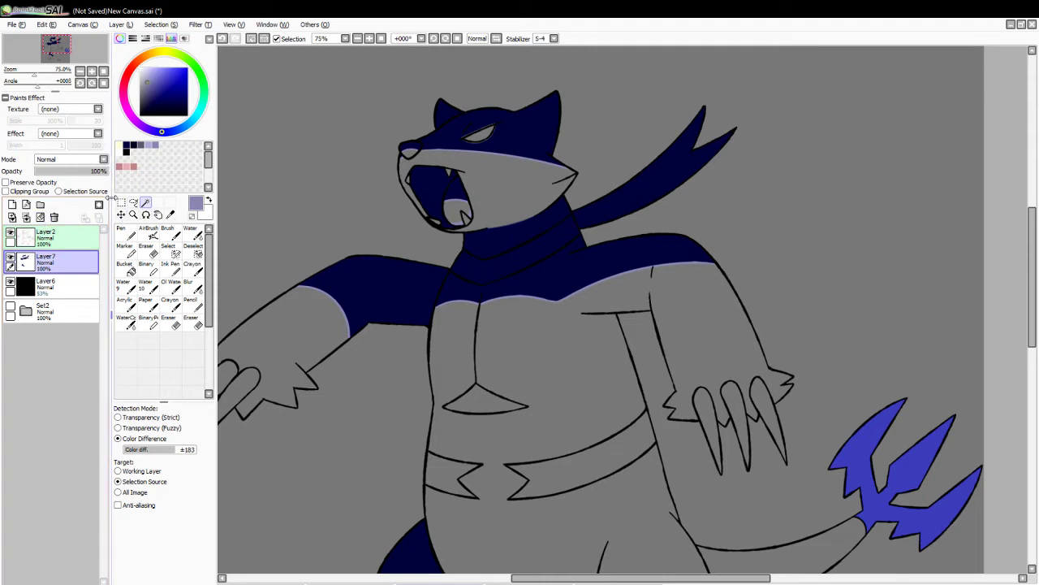
- Deselect the tail tip and clear all the painted shading from Layer7
click(252, 39)
click(53, 216)
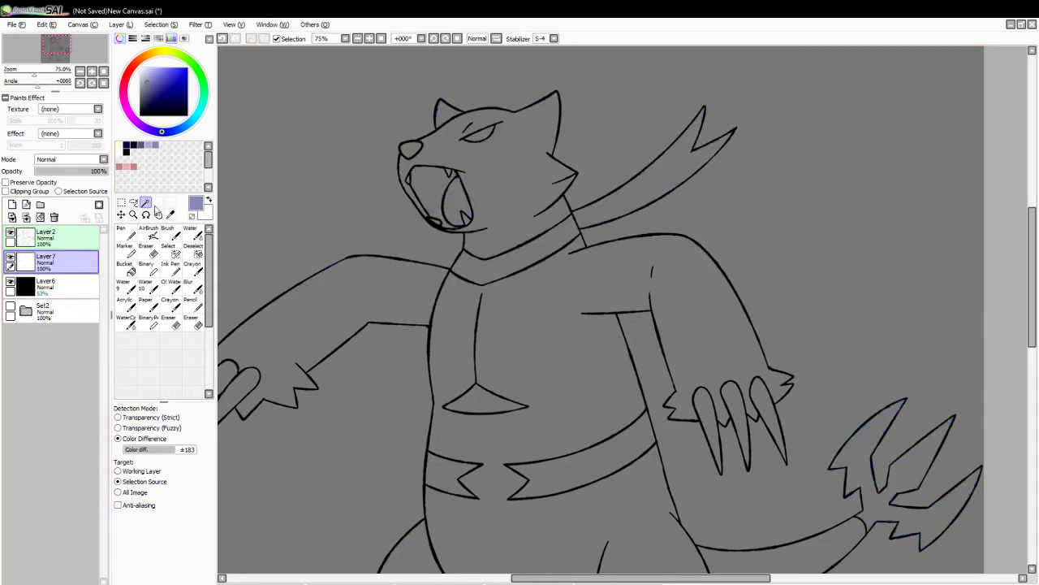
- Select the creature's head and paint a greyish purple shadow edge along the top of the snout and forehead
click(527, 200)
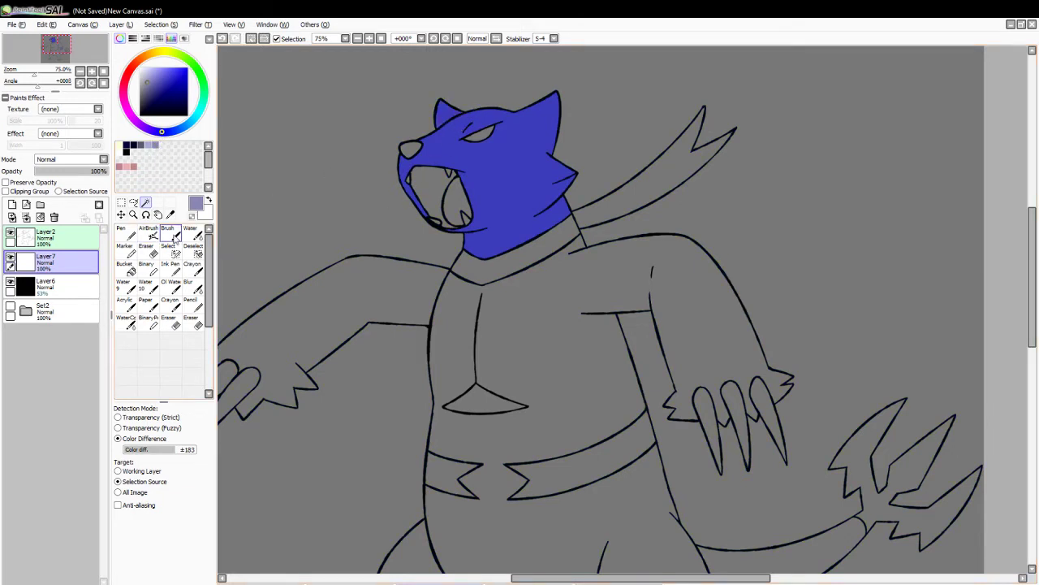
click(173, 236)
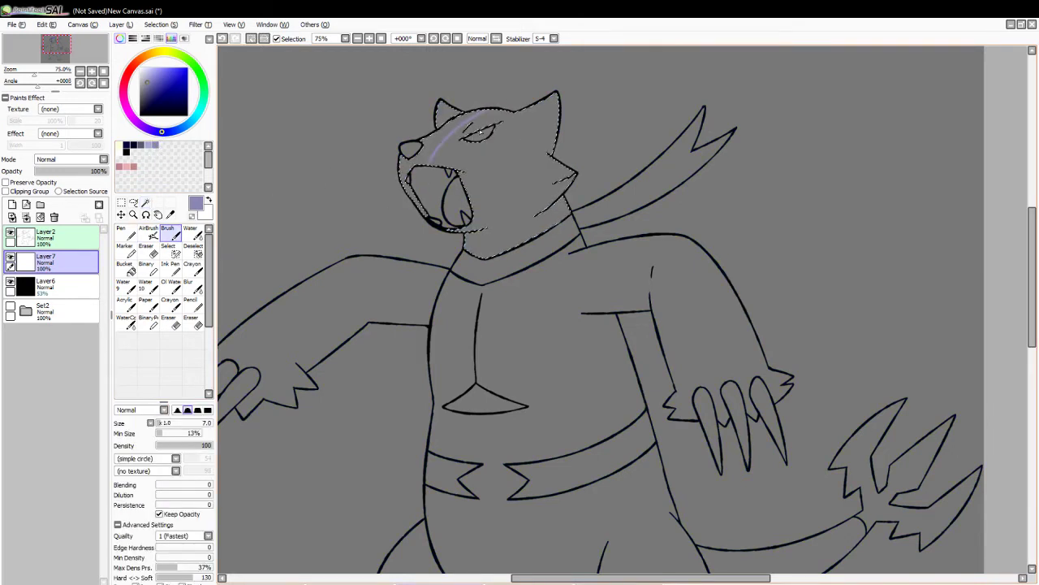
key(ctrl+z)
drag(482, 112, 427, 159)
key(ctrl+z)
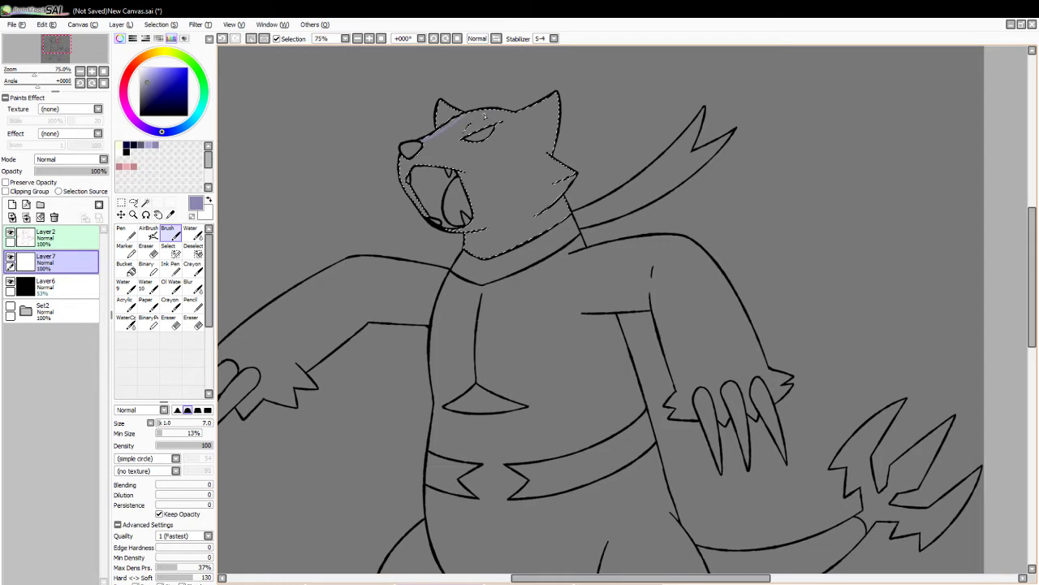
key(ctrl+z)
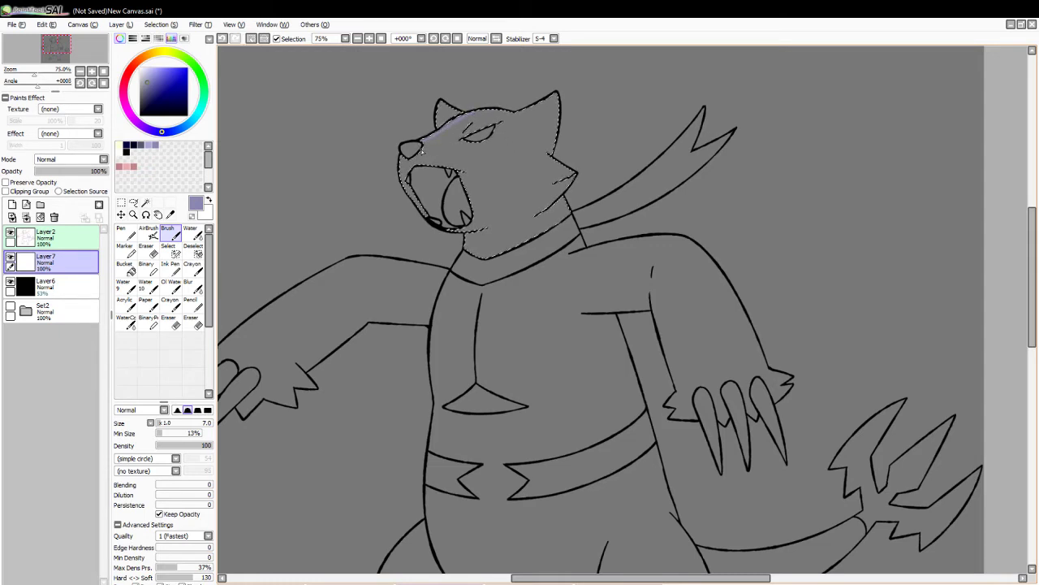
- Paint a pale purple shading line beneath the jaw and add the neck, collar and torso areas to the selection
mouse_move(470, 219)
mouse_down()
mouse_move(533, 213)
mouse_move(503, 219)
mouse_up()
key(ctrl+z)
ctrl+click(482, 229)
click(145, 202)
click(513, 262)
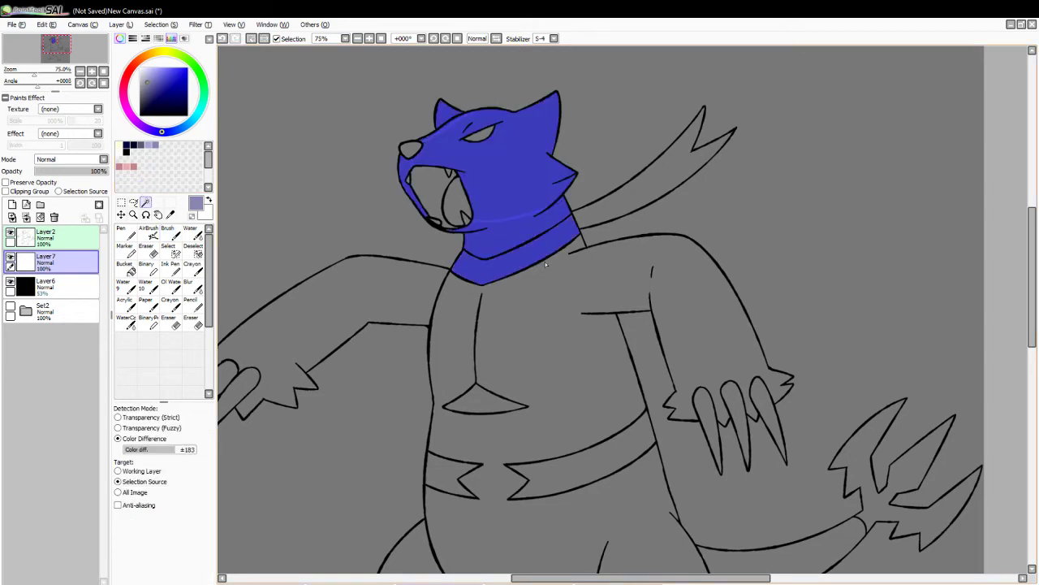
click(496, 288)
click(167, 235)
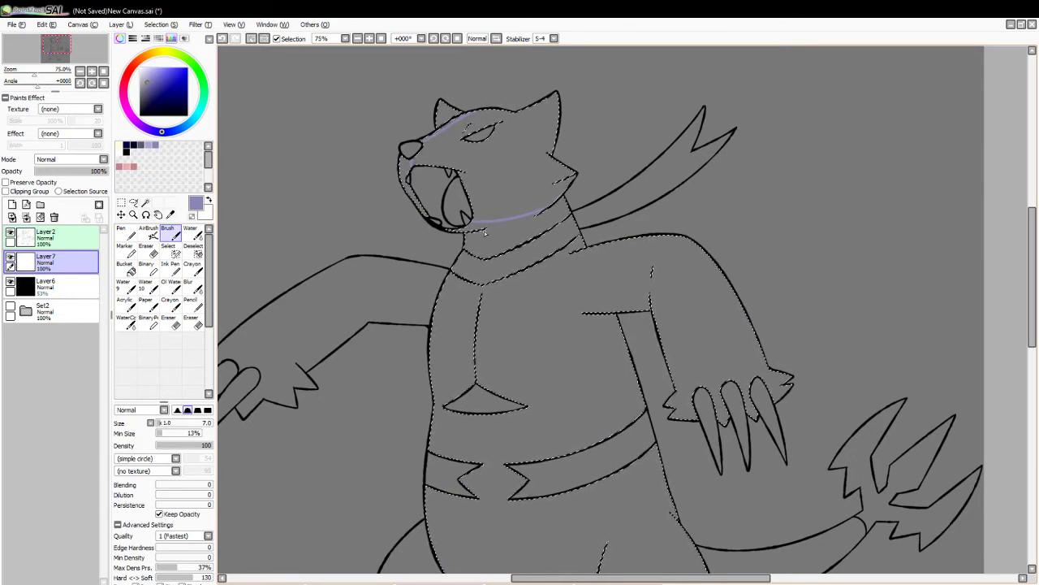
- Try a shadow boundary line from the jaw down the neck, then undo it together with the jaw line and the added selection areas
mouse_move(484, 229)
mouse_down()
mouse_move(486, 292)
mouse_move(478, 288)
mouse_up()
key(ctrl+z)
key(ctrl+z)
key(ctrl+z)
drag(548, 210, 466, 301)
key(ctrl+z)
key(ctrl+z)
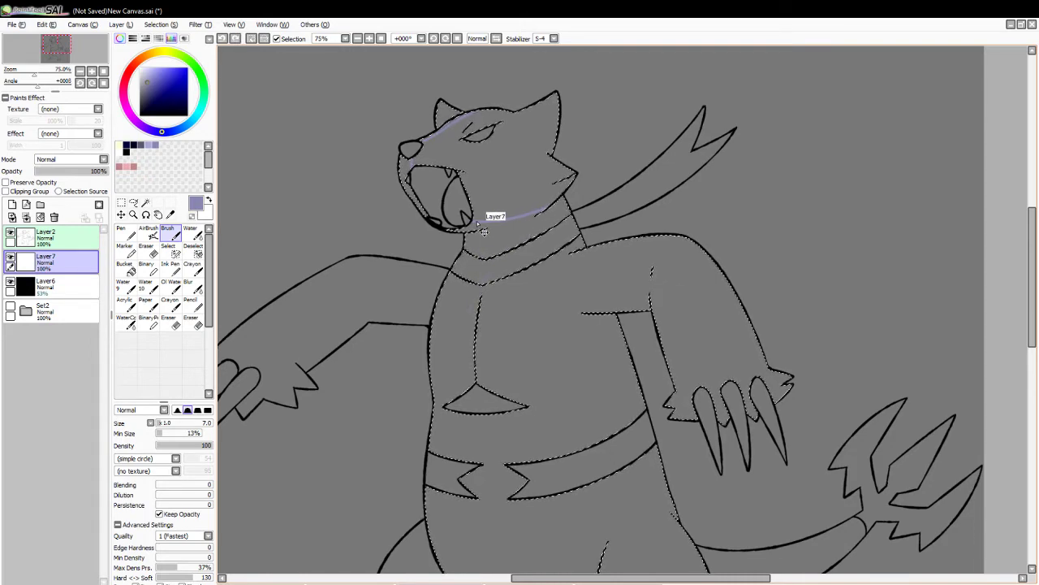
key(ctrl+z)
key(ctrl+z)
key(ctrl+z)
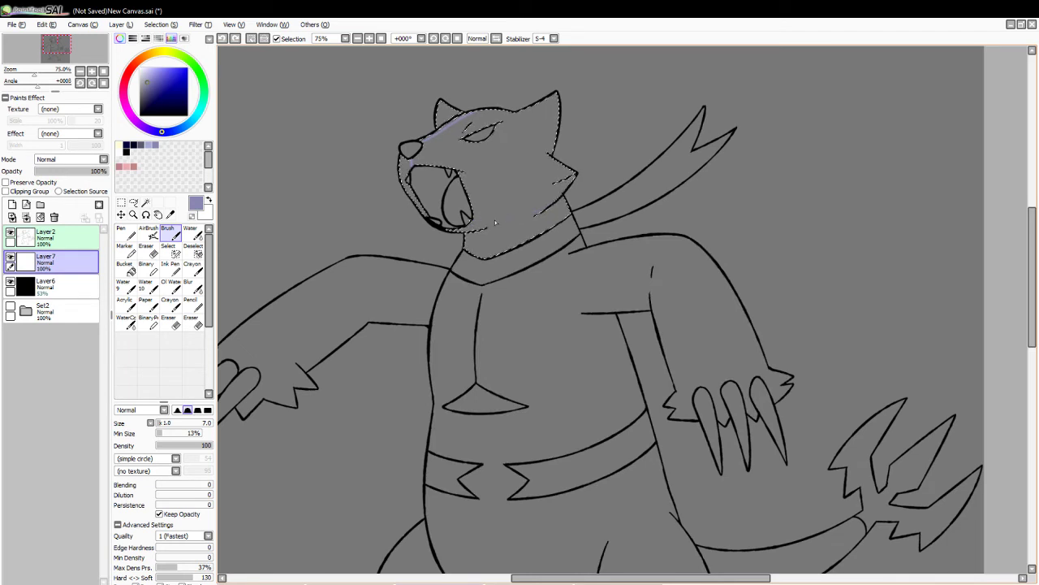
- Add the collar, torso and adjoining arm and leg to the selection again and activate the Brush tool
key(w)
click(524, 326)
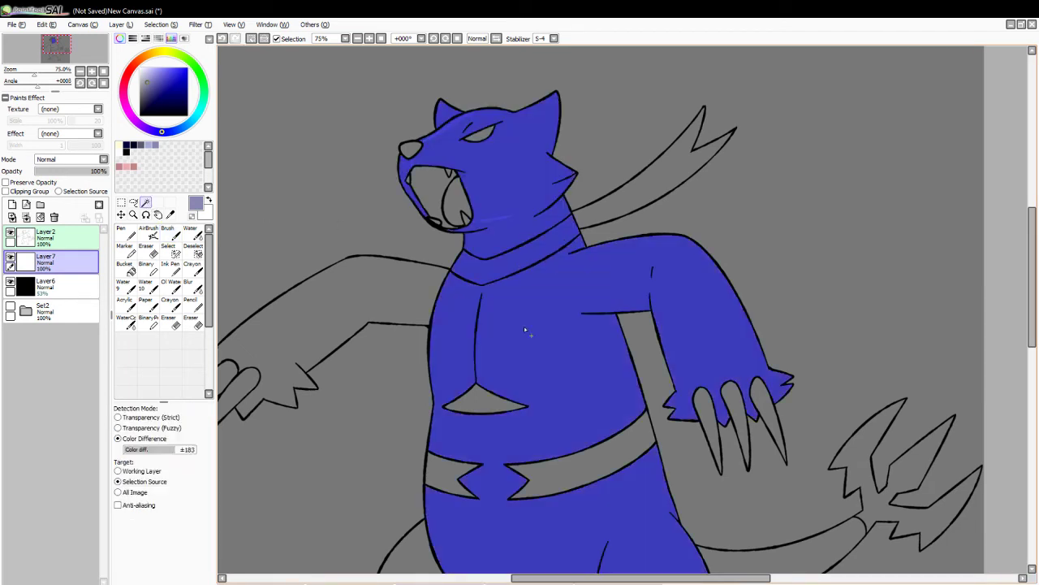
key(b)
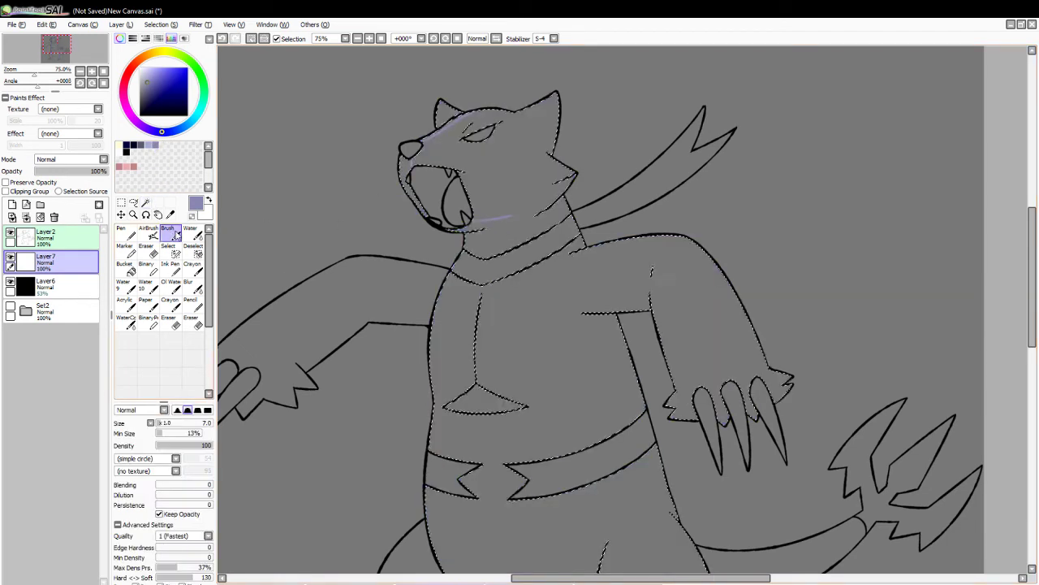
- Paint a pale purple shadow boundary line from under the jaw down the neck and chest to the chest marking
drag(510, 217, 487, 281)
key(ctrl+z)
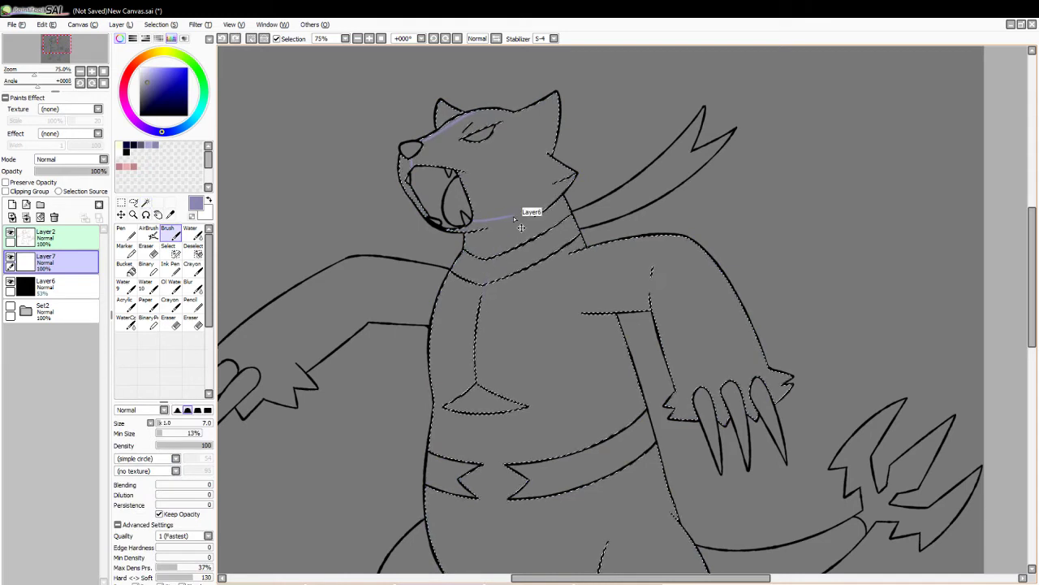
drag(475, 220, 517, 218)
key(ctrl+z)
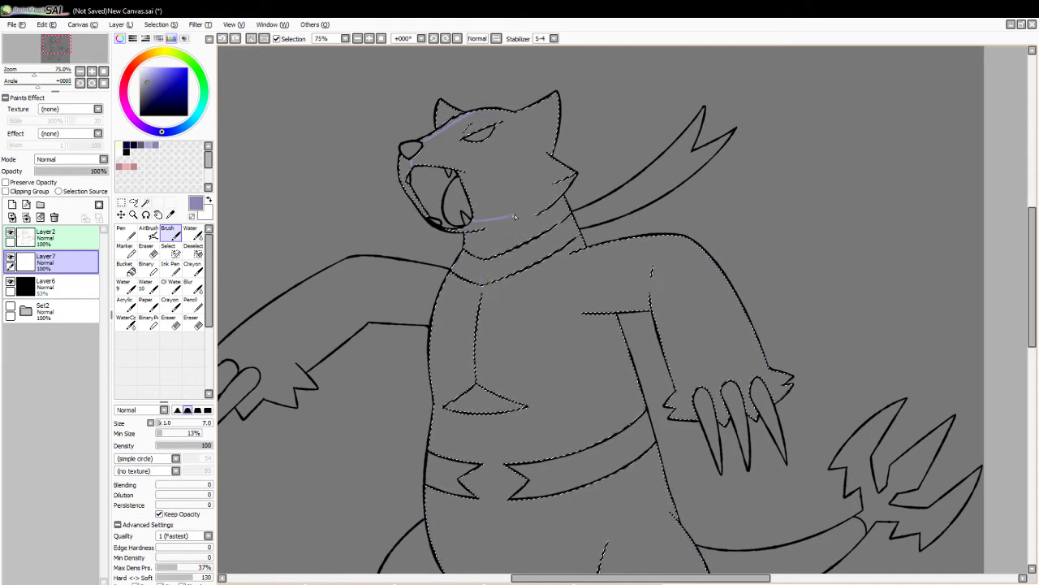
drag(467, 373, 468, 385)
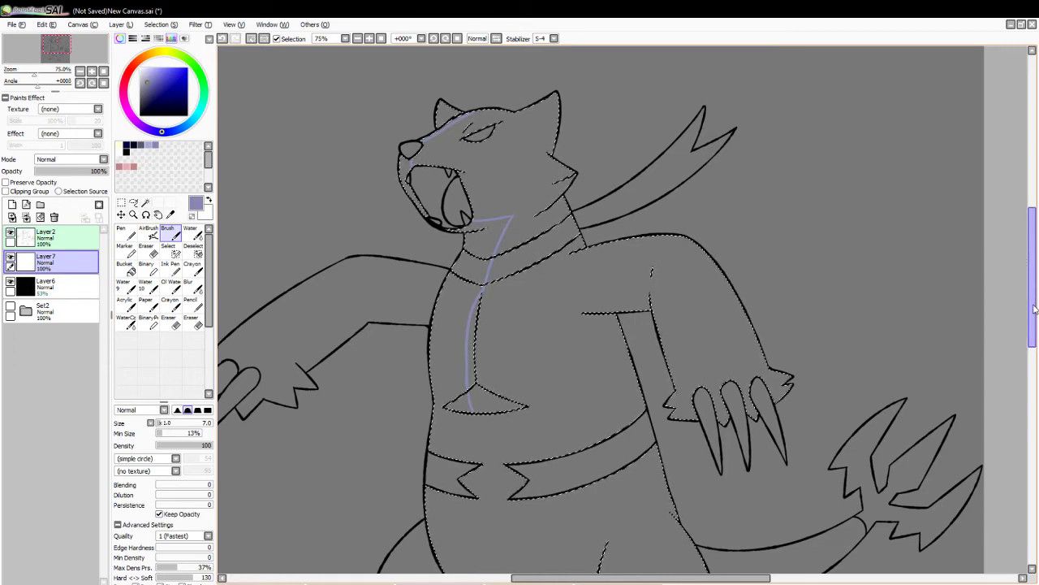
- Try extending the shadow boundary in a curve across the belly to the thigh, then undo that stroke
drag(1034, 309, 1034, 343)
key(ctrl+z)
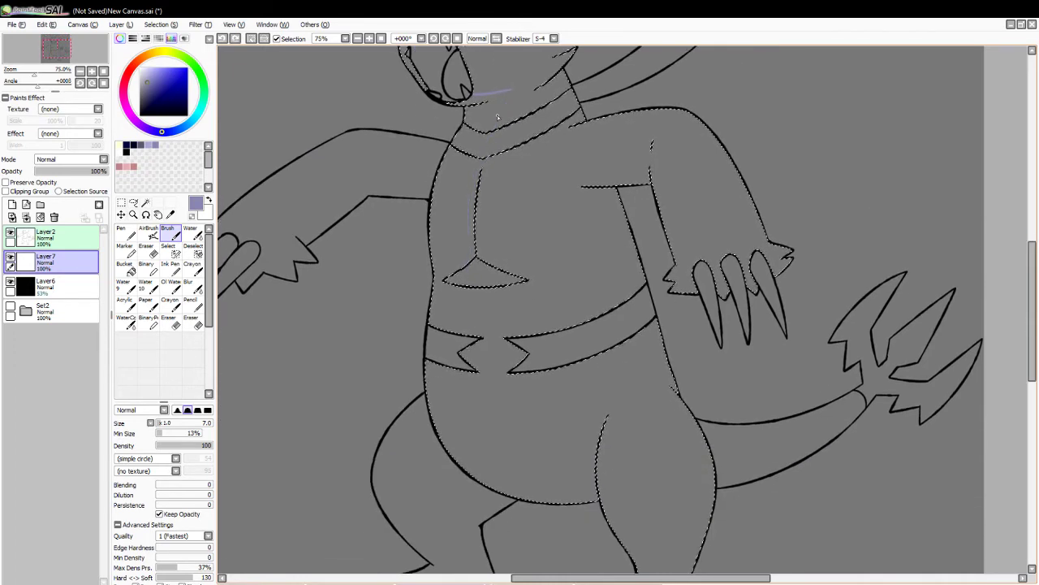
mouse_move(470, 284)
mouse_down()
mouse_move(496, 436)
mouse_move(595, 481)
mouse_up()
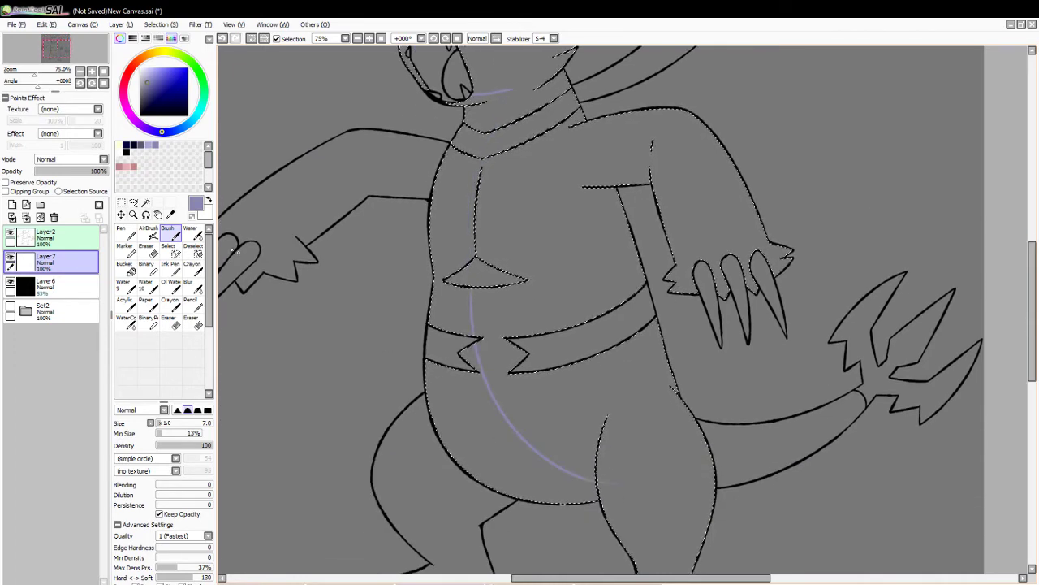
key(ctrl+z)
- Add both halves of the waist stripe to the selection and paint the shadow boundary curve from the chest marking to the thigh
click(146, 203)
click(449, 355)
click(538, 355)
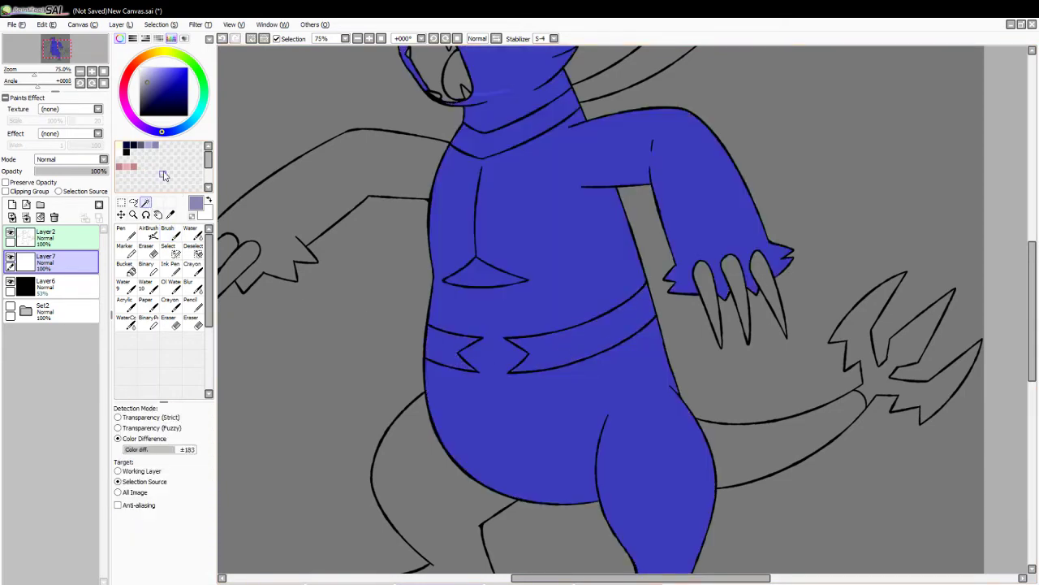
click(167, 232)
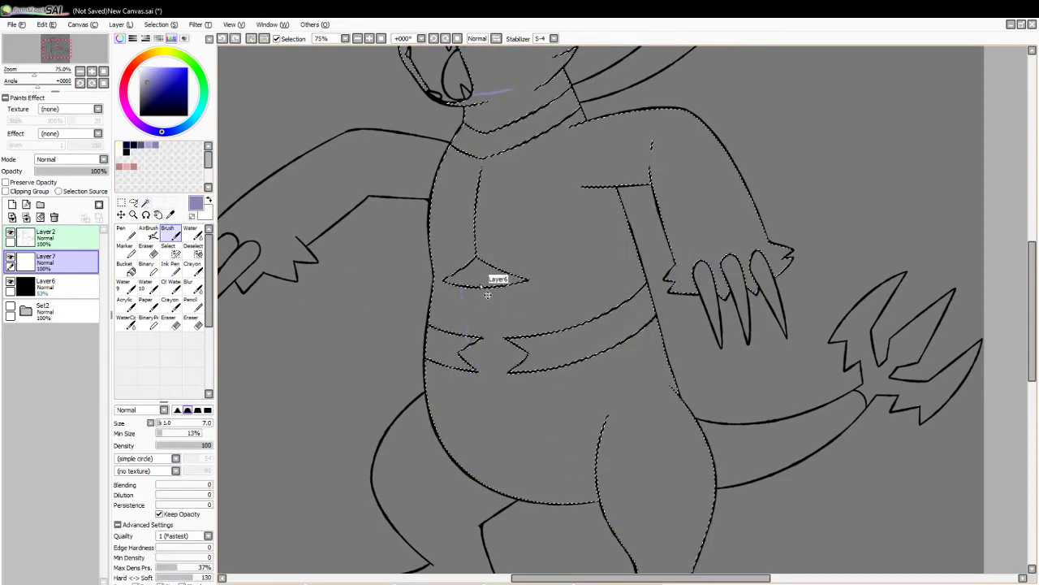
drag(480, 284, 498, 353)
key(ctrl+z)
mouse_move(481, 286)
mouse_down()
mouse_move(517, 399)
mouse_move(587, 441)
mouse_up()
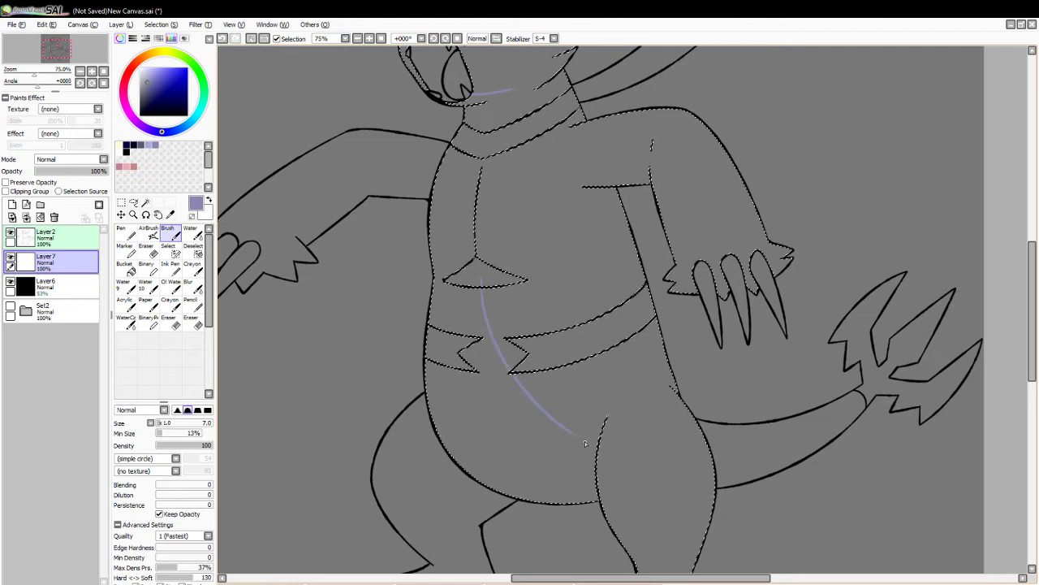
key(ctrl+z)
mouse_move(479, 291)
mouse_down()
mouse_move(486, 332)
mouse_move(588, 438)
mouse_up()
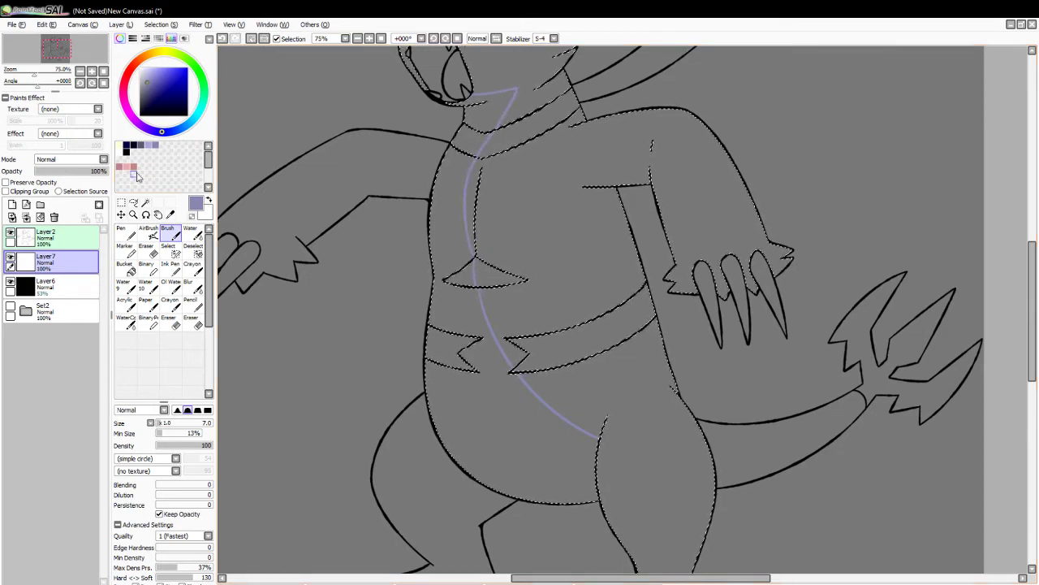
- Fill the shadow side of the neck, chest, belly and waist stripe with dark navy using the Bucket
click(134, 145)
click(130, 268)
click(479, 107)
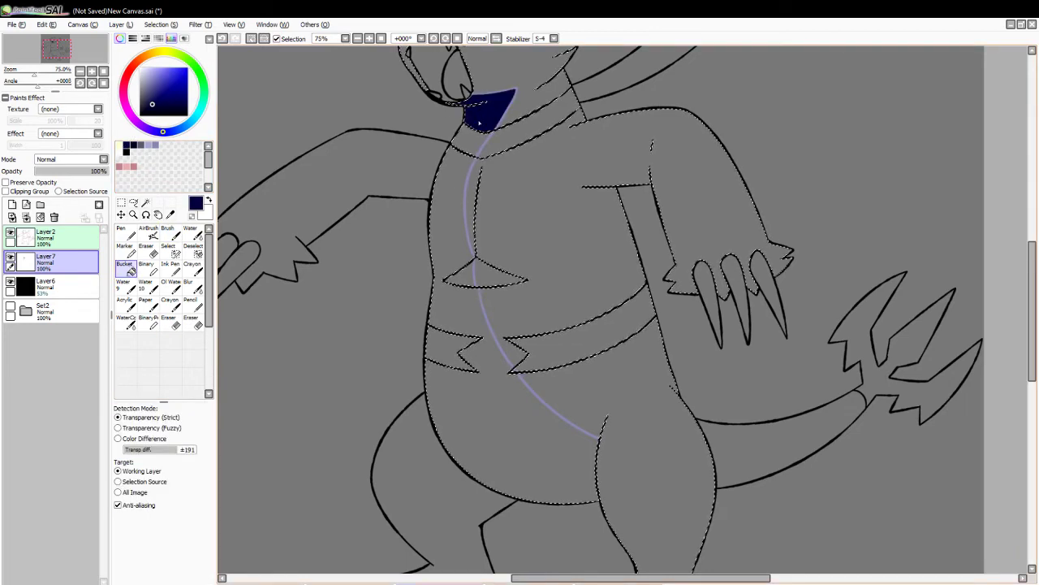
click(455, 314)
click(461, 277)
click(446, 343)
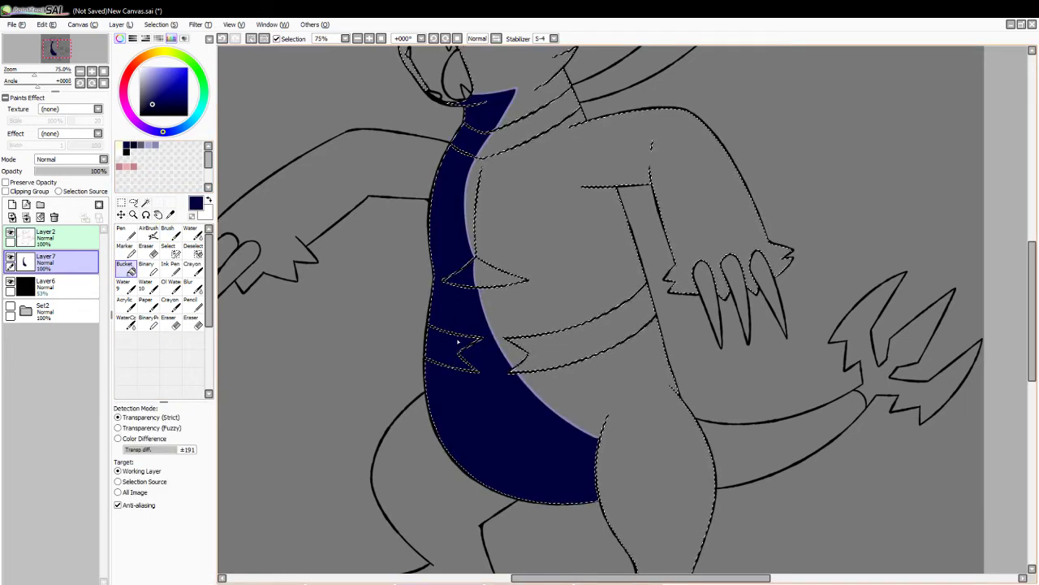
- Fill the shadow areas of the lower jaw, snout and far ear with dark navy and clear the selection
drag(1031, 308, 1029, 263)
click(406, 211)
click(440, 173)
click(445, 158)
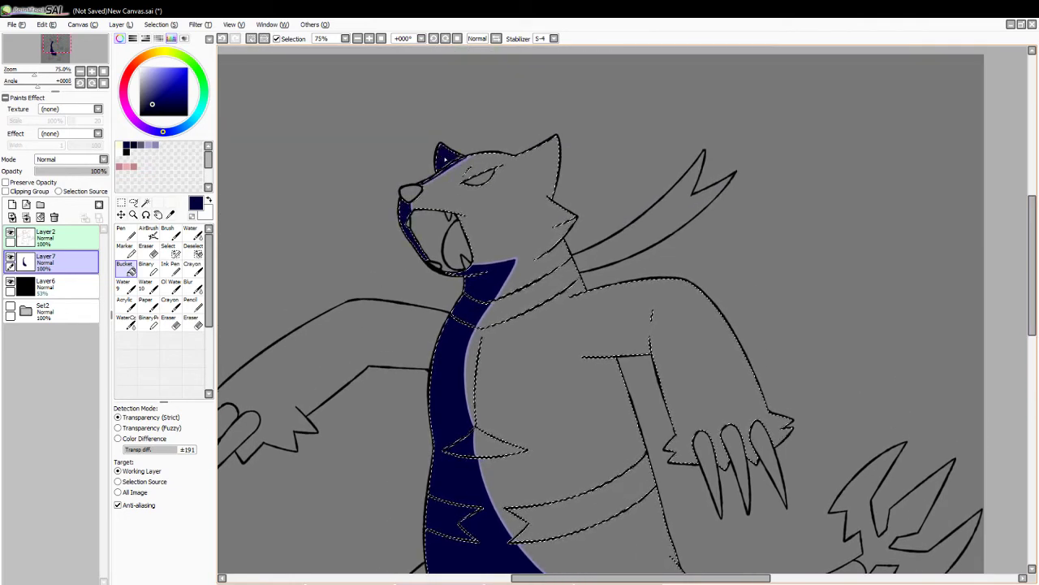
click(252, 39)
click(146, 203)
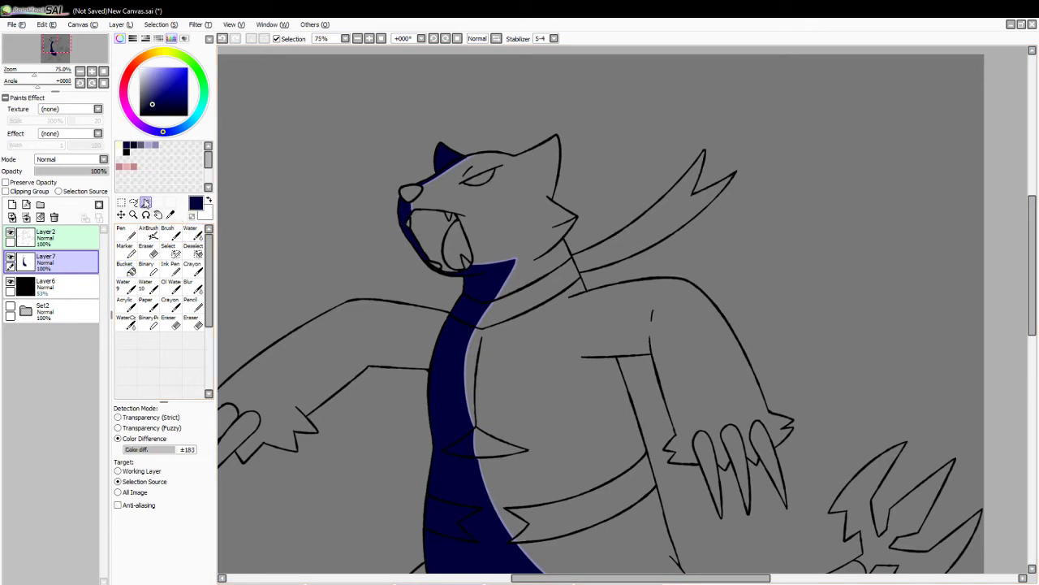
drag(1031, 257, 1020, 296)
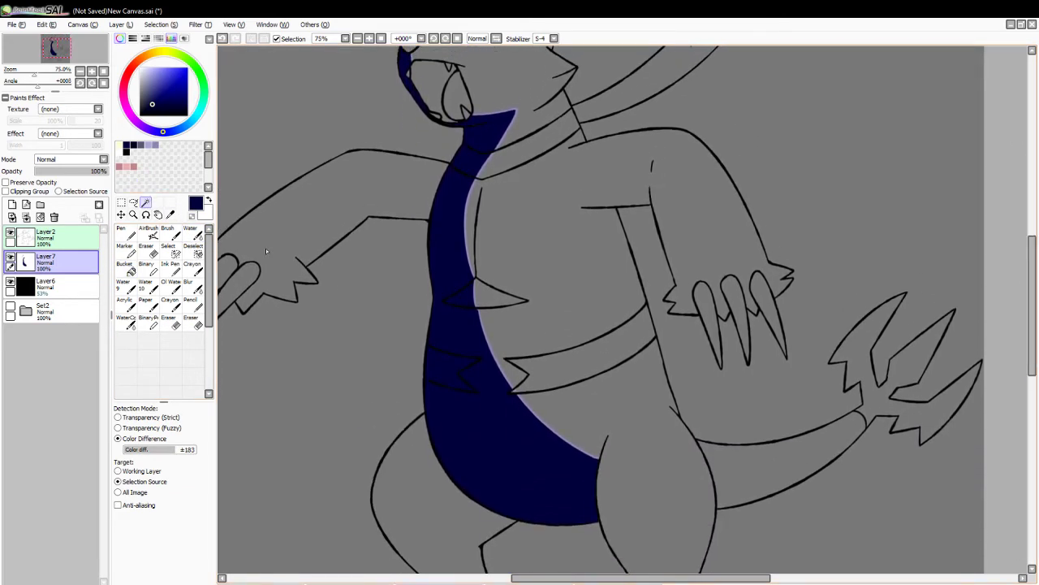
drag(594, 573, 550, 574)
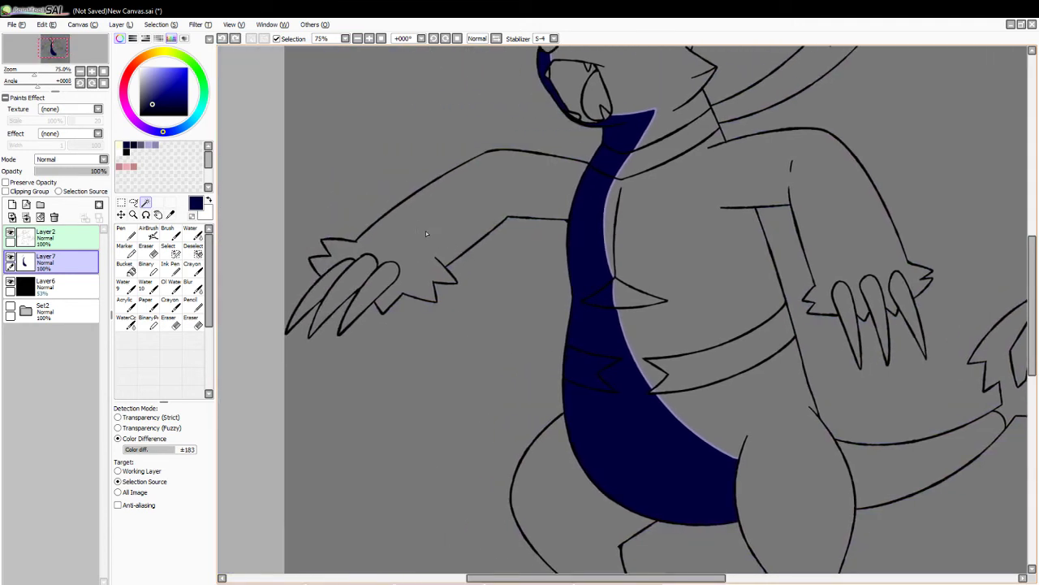
- Undo the deselection, the dark navy fills and the body's shadow boundary lines
key(ctrl+z)
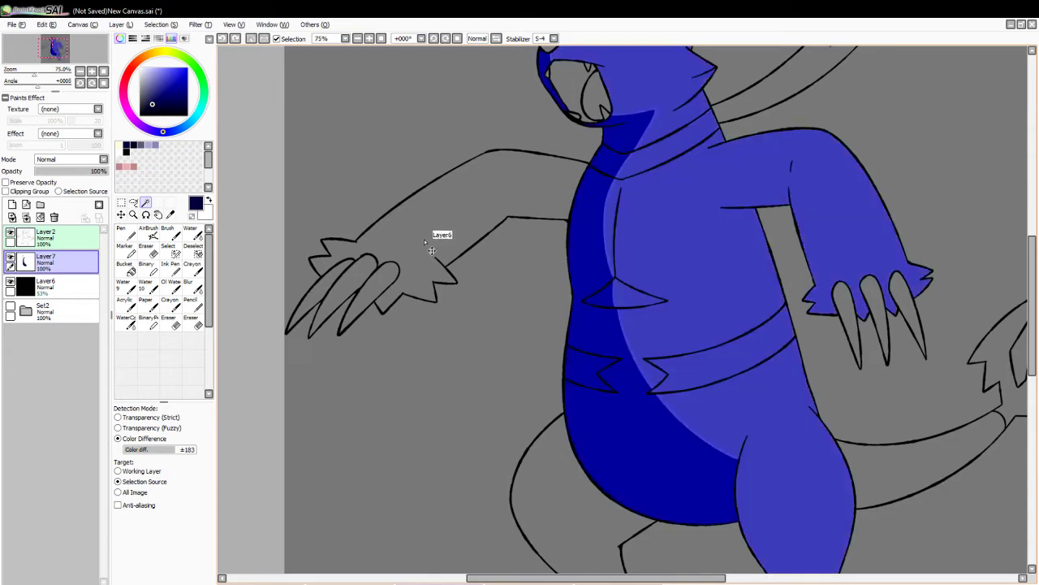
key(ctrl+z)
key(ctrl+z)
key(ctrl+z)
key(ctrl+z)
key(ctrl+z)
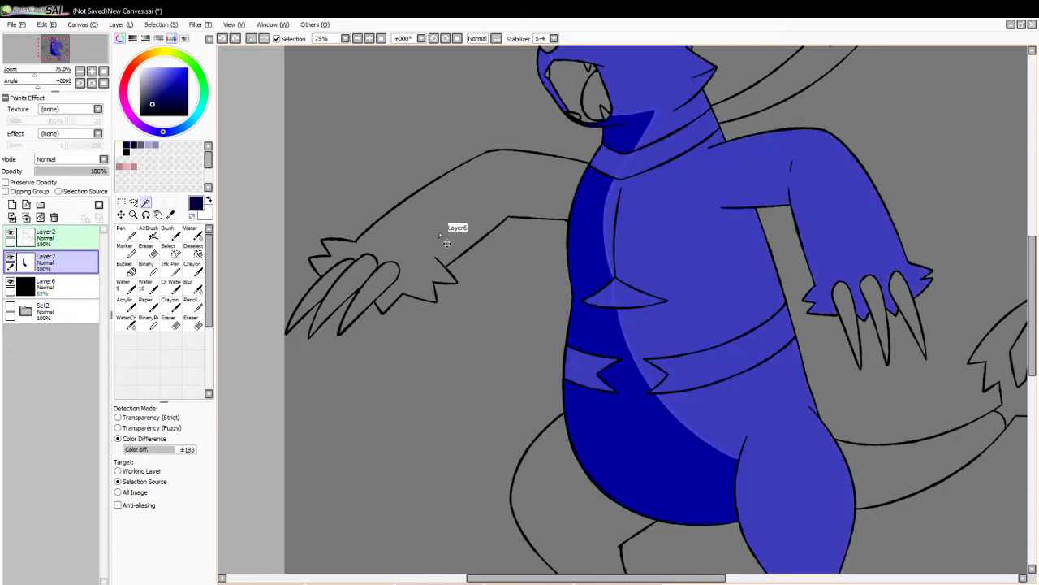
key(ctrl+z)
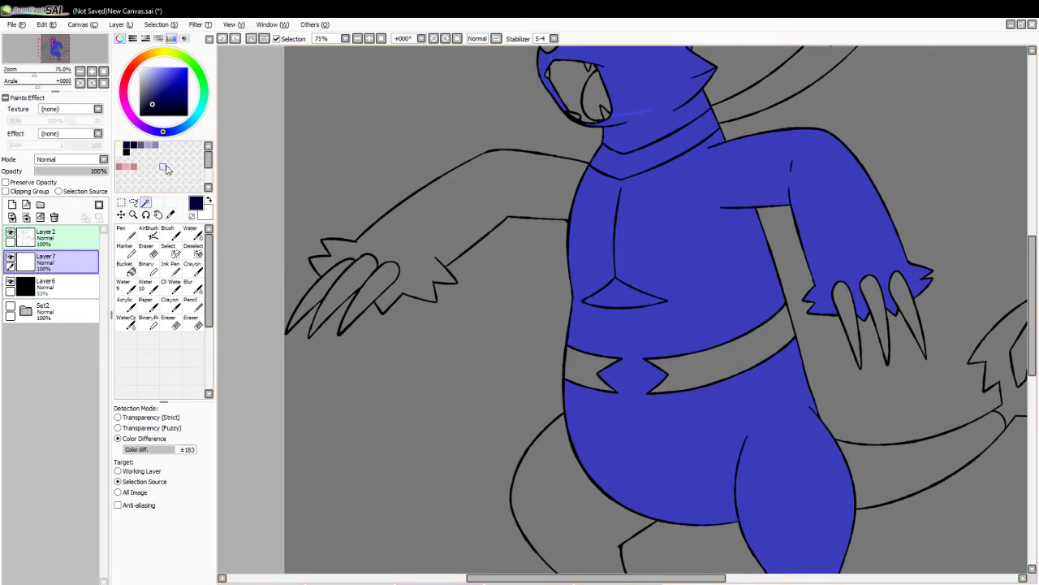
- Add the waist stripe to the body selection and choose the pale purple swatch for the Brush tool
click(703, 372)
click(142, 250)
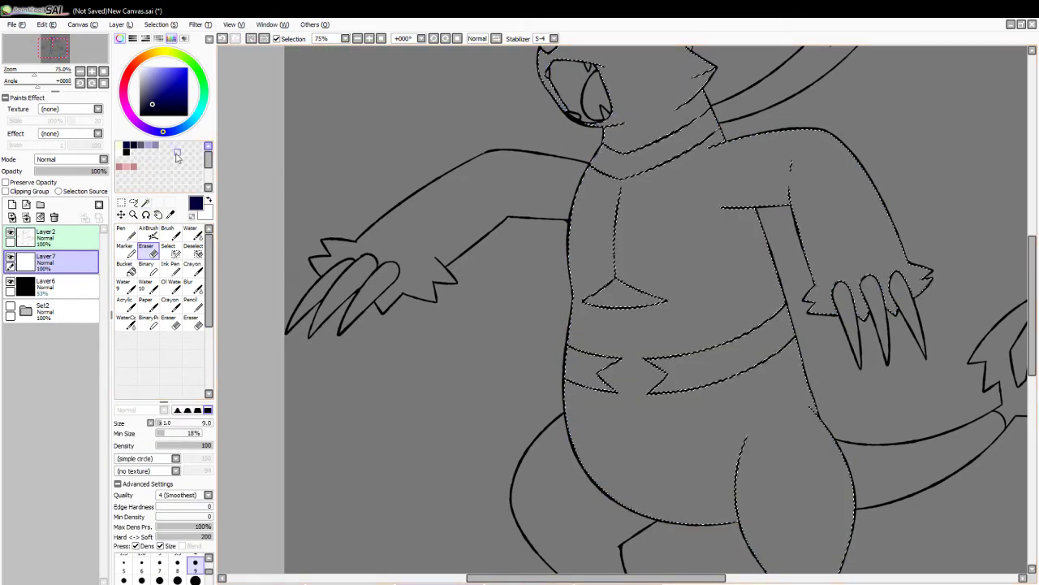
click(155, 145)
click(172, 235)
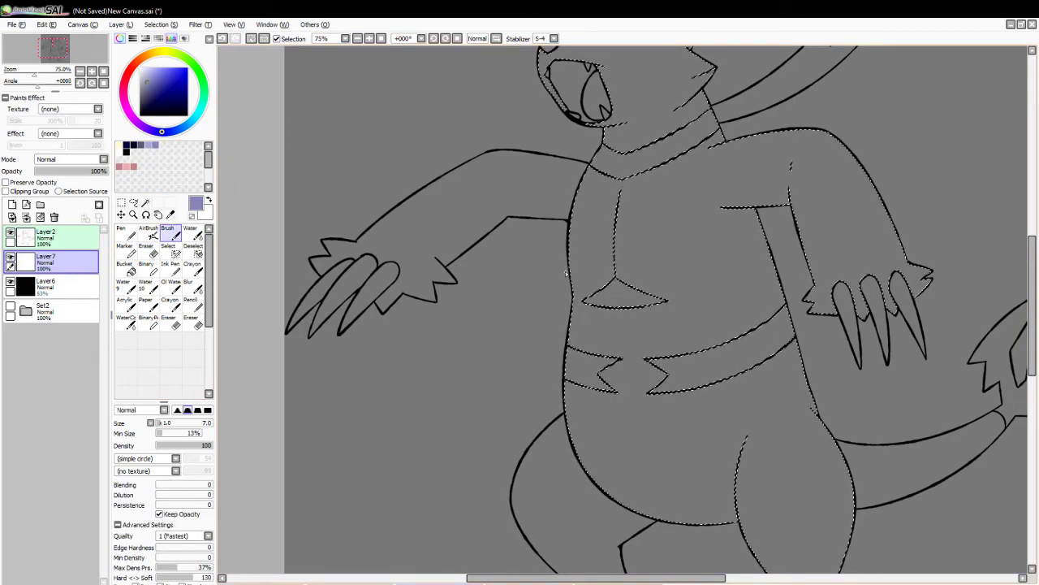
- Paint a pale purple shadow boundary curve from the body's front edge across the waist stripe to the thigh, redoing it until smooth
drag(569, 351, 729, 465)
key(ctrl+z)
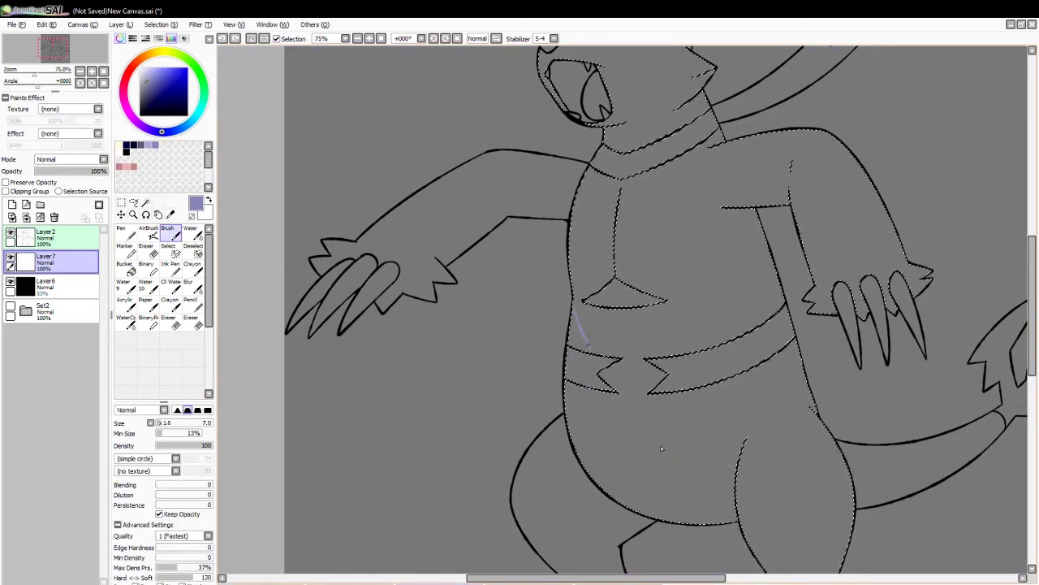
key(ctrl+y)
key(ctrl+z)
drag(572, 312, 729, 453)
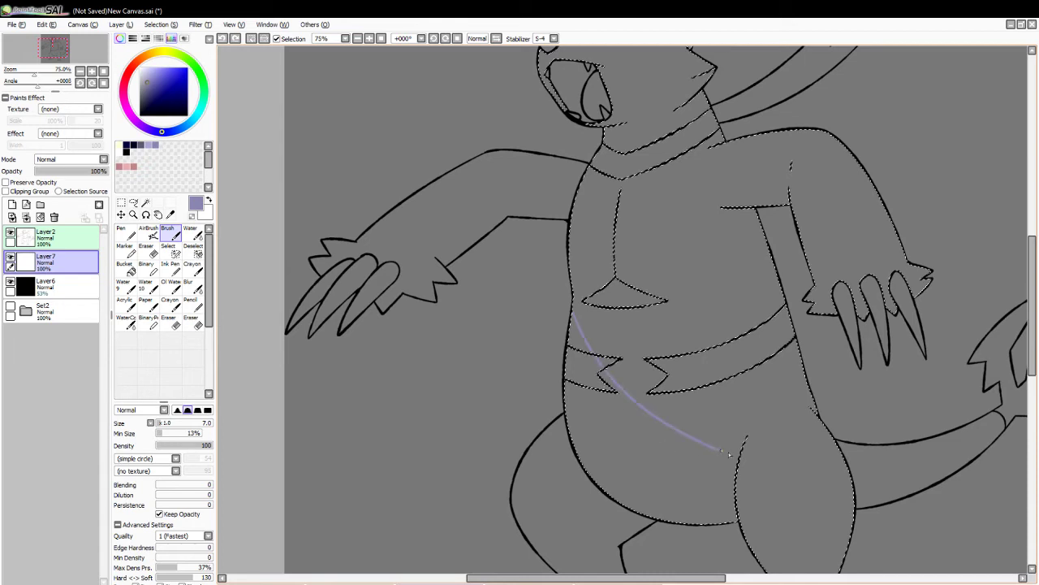
key(ctrl+z)
mouse_move(572, 312)
mouse_down()
mouse_move(651, 414)
mouse_move(731, 460)
mouse_up()
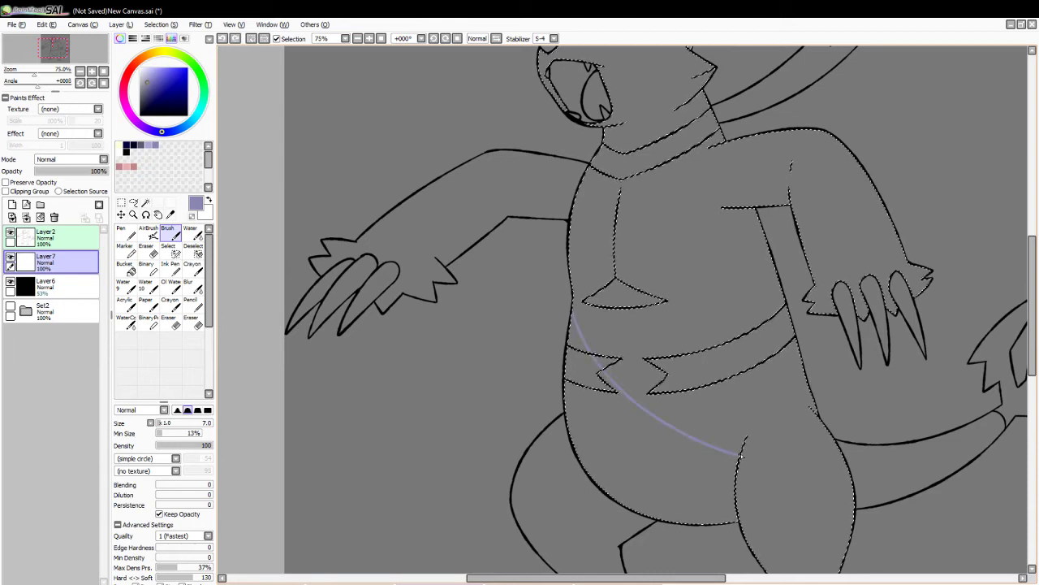
- Fill the lower belly and waist stripe beneath the curve with dark navy, then clear the selection
click(134, 146)
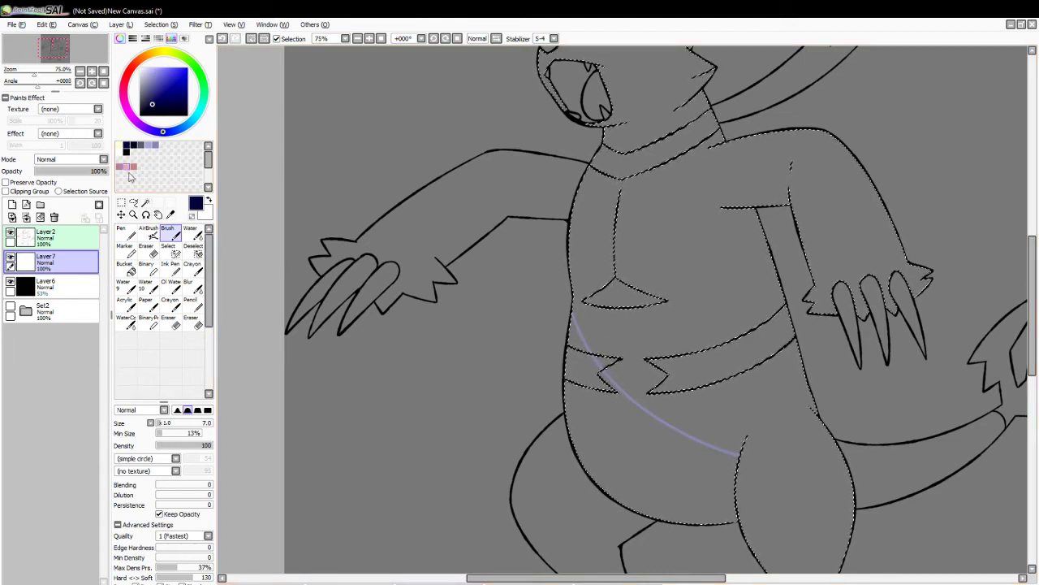
click(124, 268)
click(650, 479)
click(578, 333)
click(578, 375)
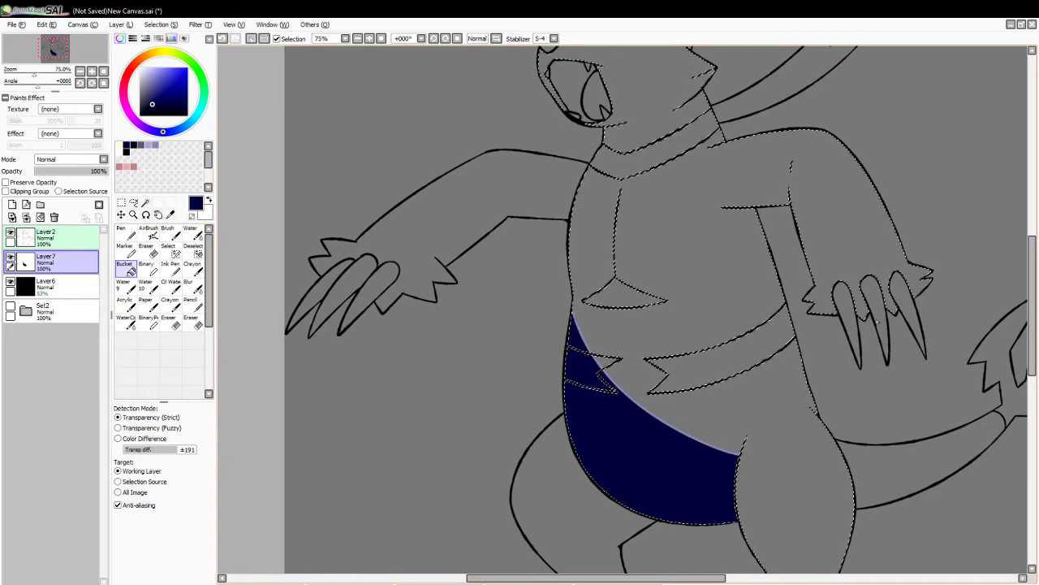
drag(1032, 304, 1033, 285)
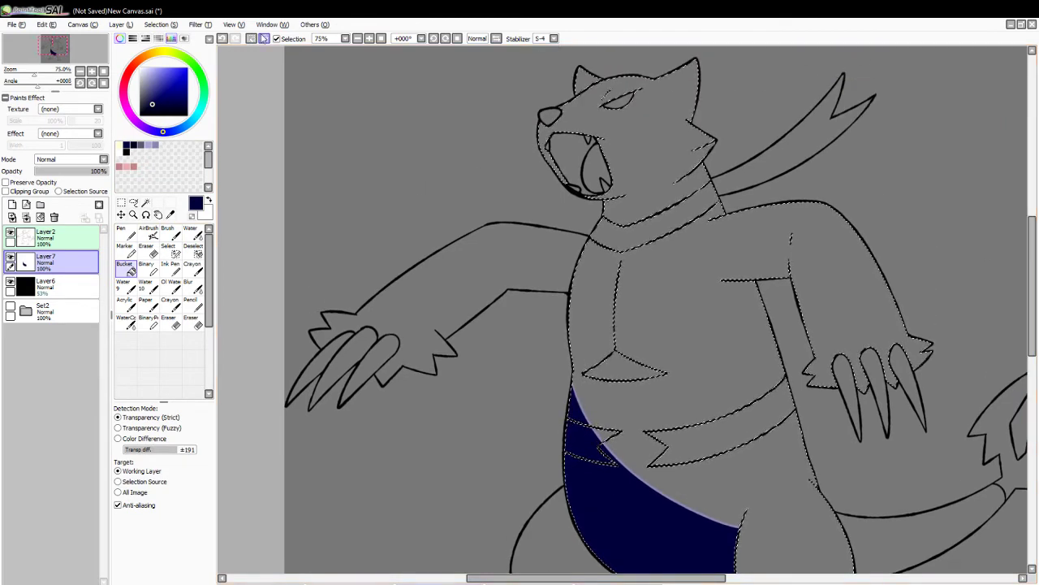
click(264, 38)
click(145, 203)
- Select the far leg with its foot and claws and fill them all with dark navy using the Bucket
scroll(994, 307, down, 4)
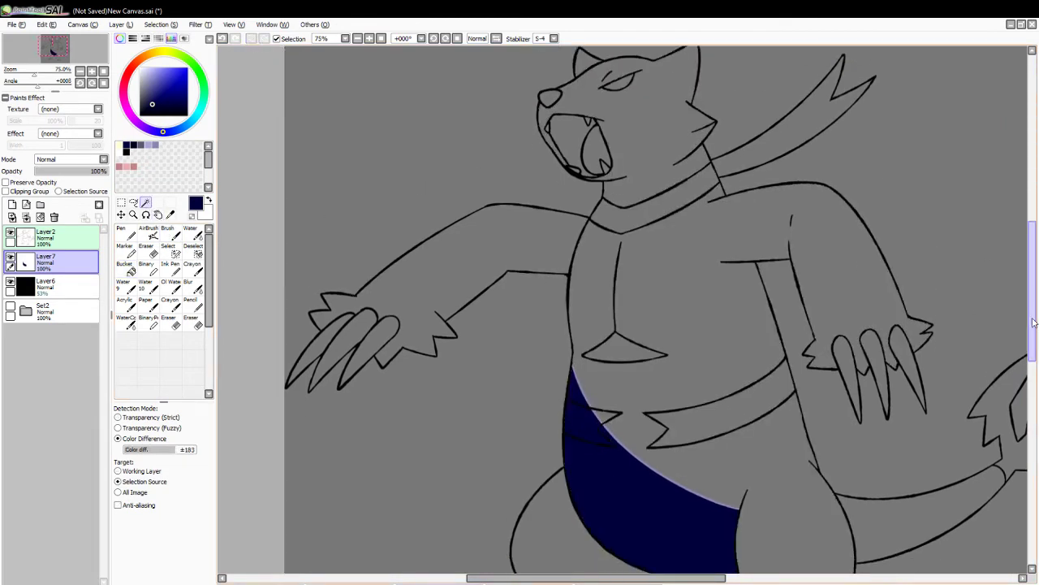
click(575, 404)
click(132, 270)
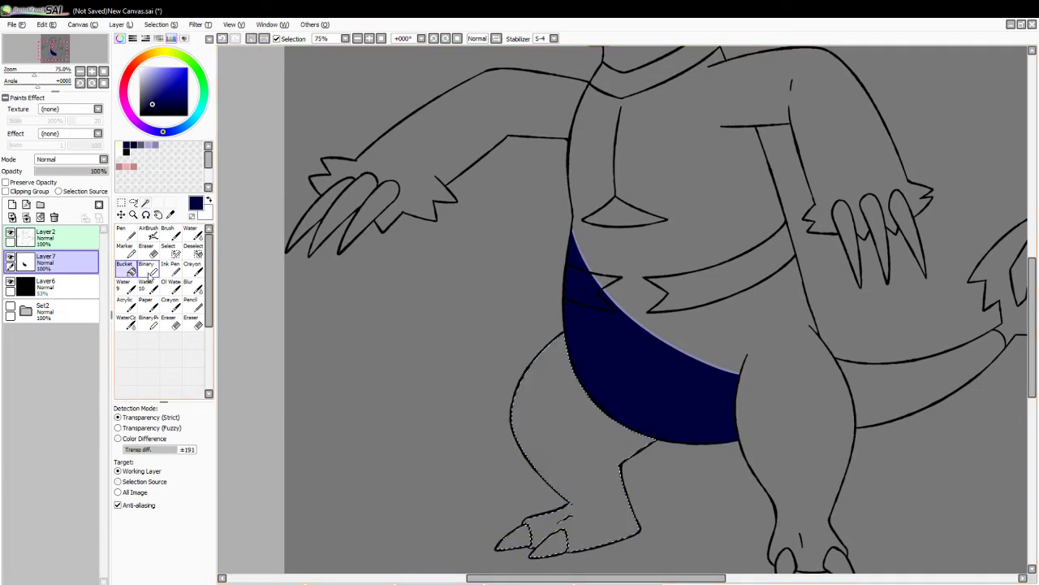
click(550, 460)
click(522, 543)
click(551, 545)
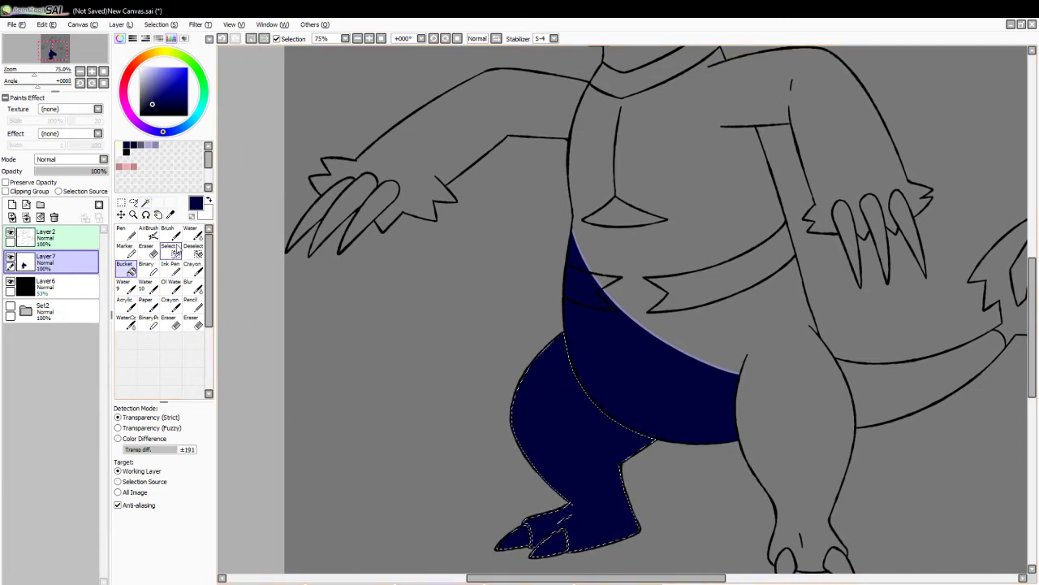
- Erase thin highlights along the far foot's claws using the Eraser at size 17, then clear the selection
key(e)
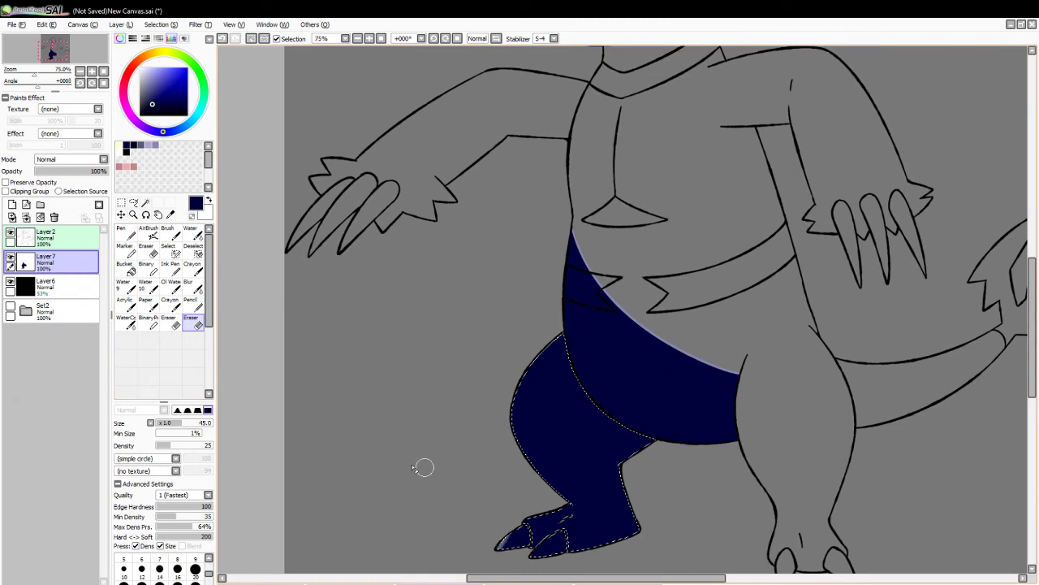
click(164, 422)
drag(559, 532, 530, 558)
key(ctrl+z)
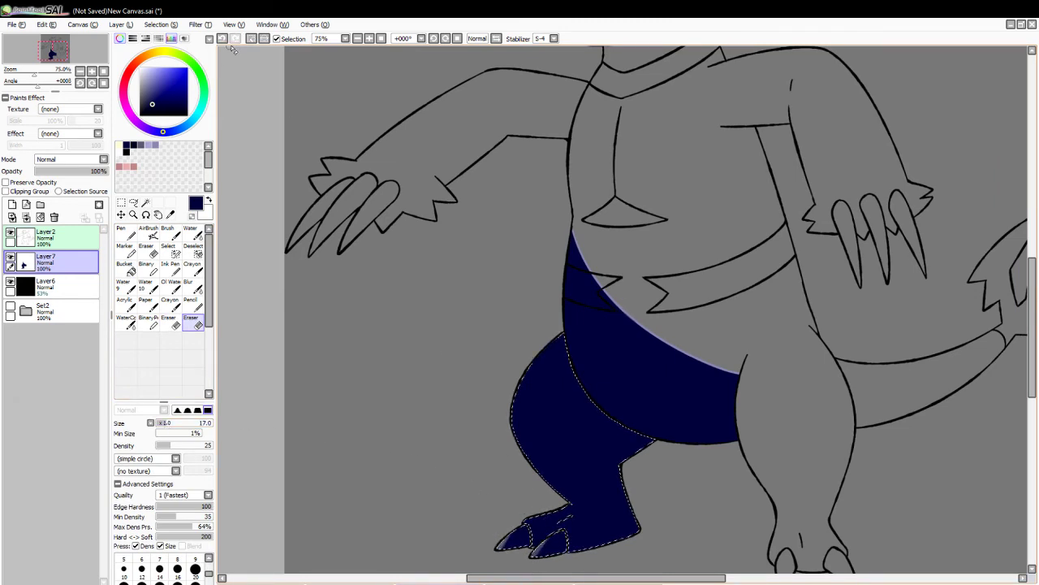
click(252, 40)
- Select the far arm and paint a pale purple shadow boundary curve across its forearm, redoing it until smooth
click(146, 203)
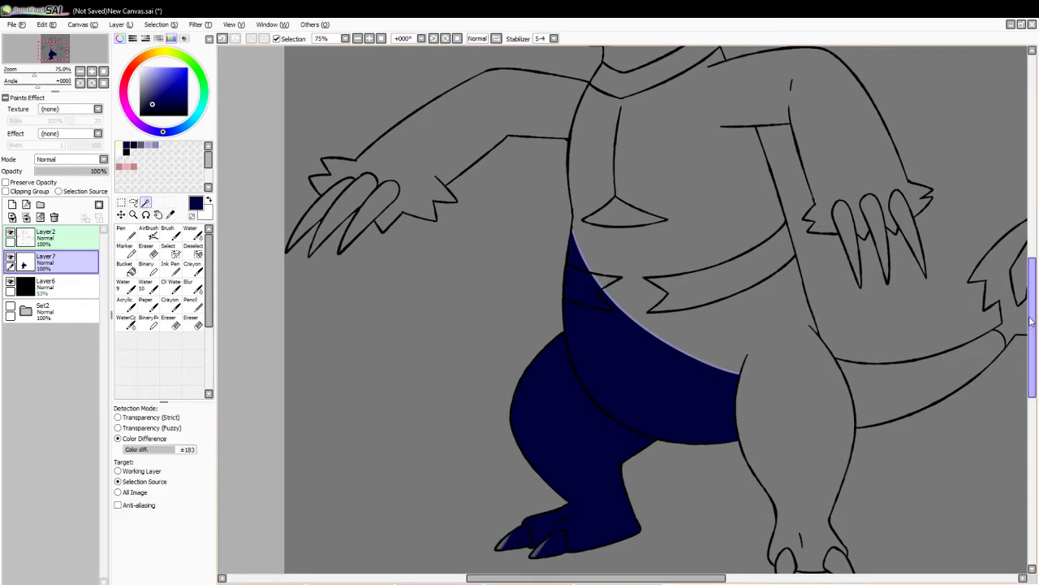
drag(1032, 311, 1032, 266)
click(479, 280)
click(163, 162)
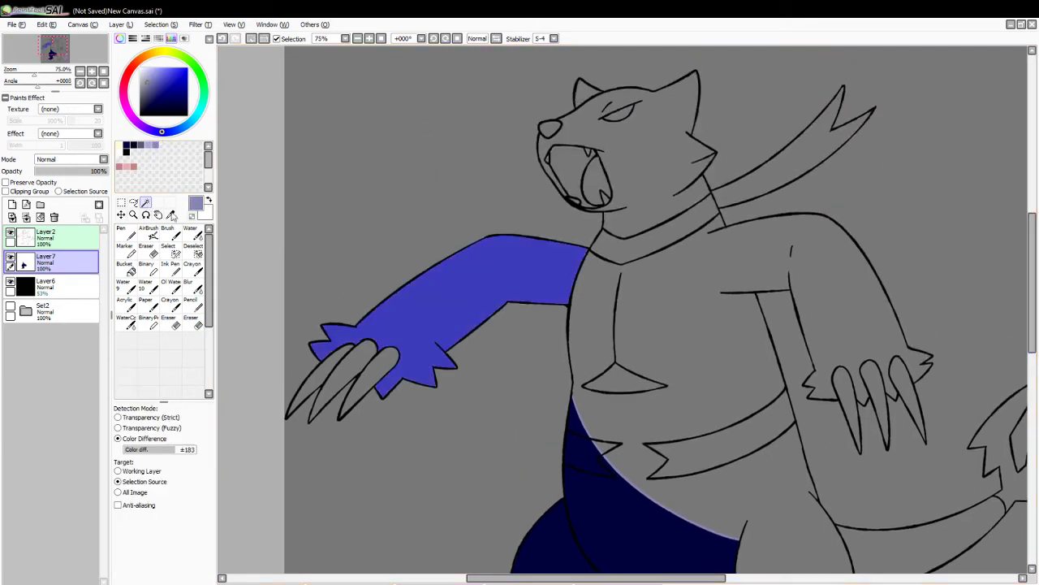
click(168, 234)
key(Delete)
drag(389, 304, 454, 351)
key(ctrl+z)
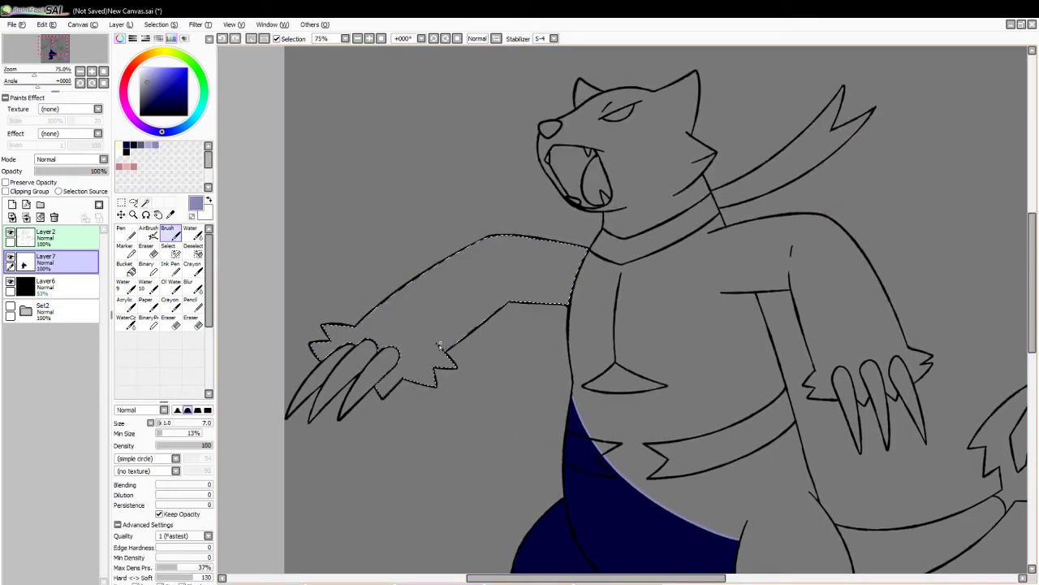
key(ctrl+z)
mouse_move(398, 293)
mouse_down()
mouse_move(446, 344)
mouse_move(401, 285)
mouse_up()
key(ctrl+z)
key(ctrl+z)
drag(431, 330, 446, 354)
key(ctrl+z)
- Fill the far arm above the curve with dark navy using the Bucket, then clear the selection
click(126, 148)
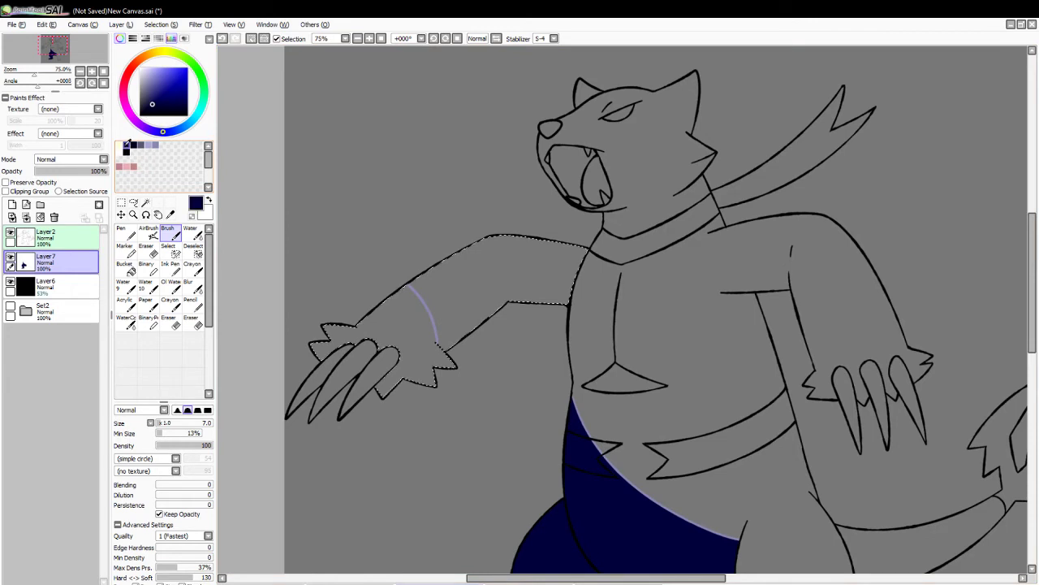
click(124, 268)
click(381, 208)
click(252, 39)
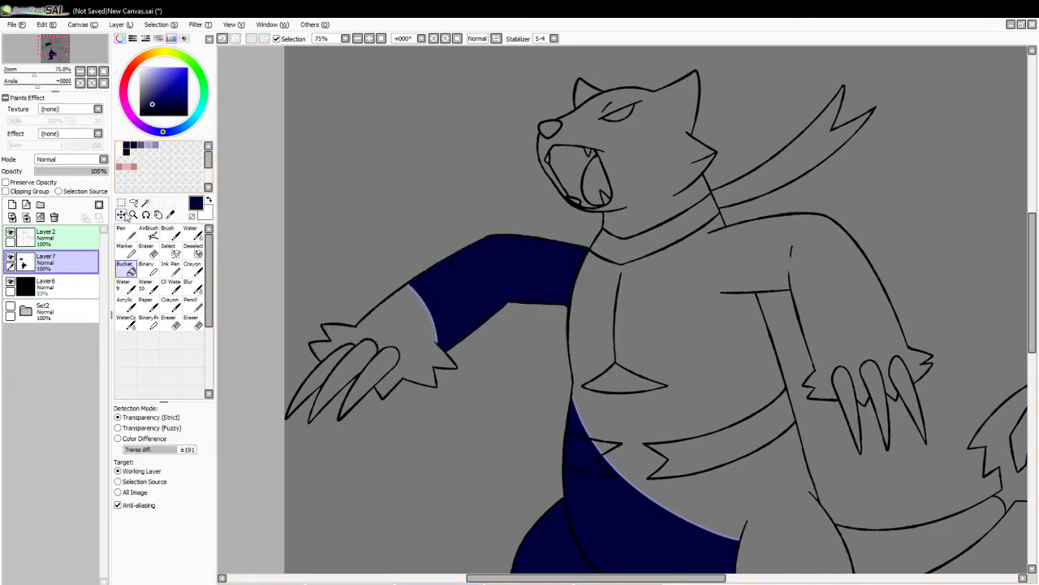
- Select the far ear and fill it with dark navy, then clear the selection and erase a thin highlight along its edge
click(145, 203)
click(613, 224)
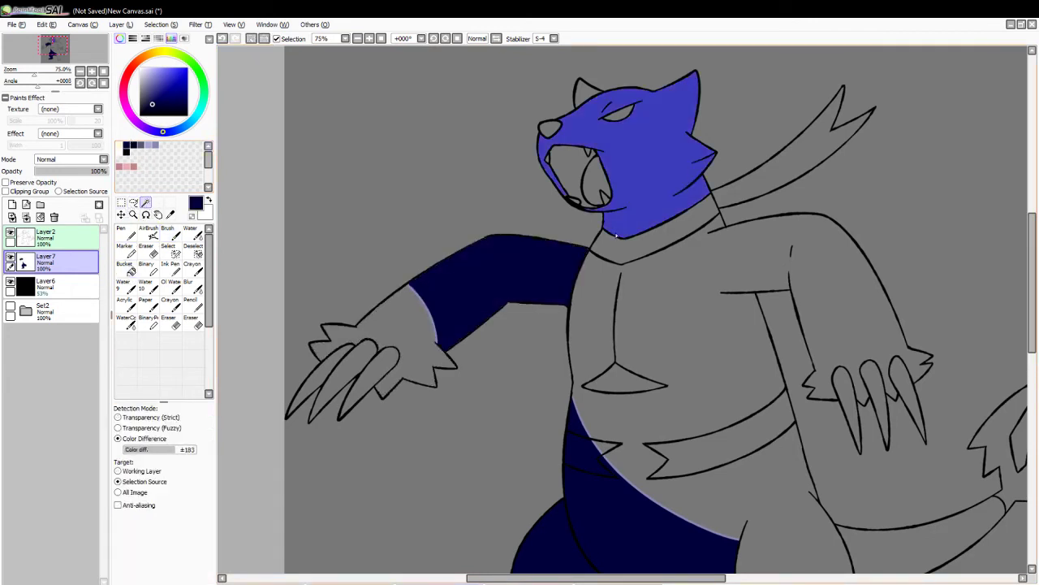
key(ctrl+d)
click(586, 97)
click(126, 268)
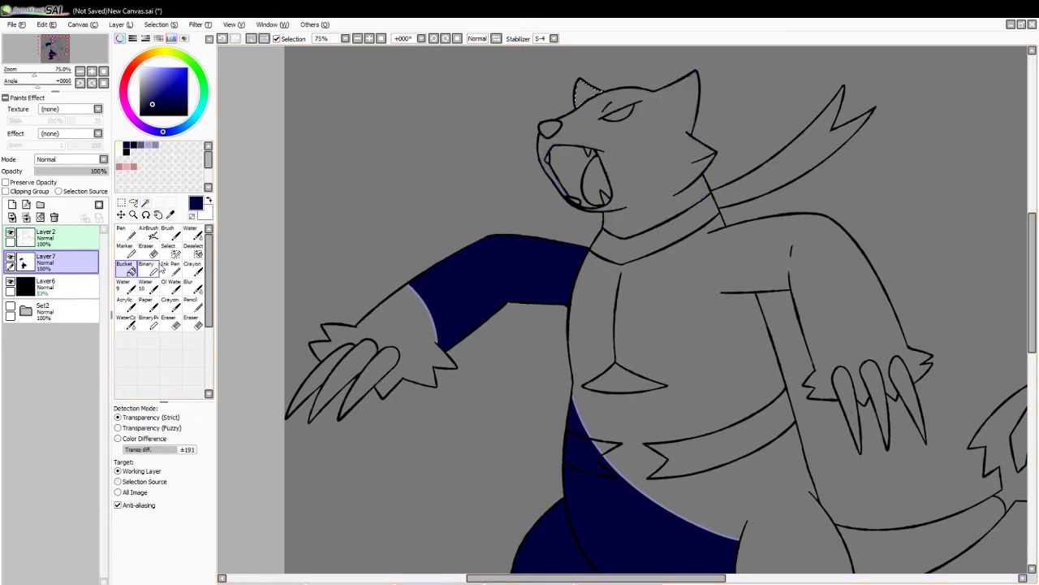
click(583, 91)
click(145, 203)
click(253, 39)
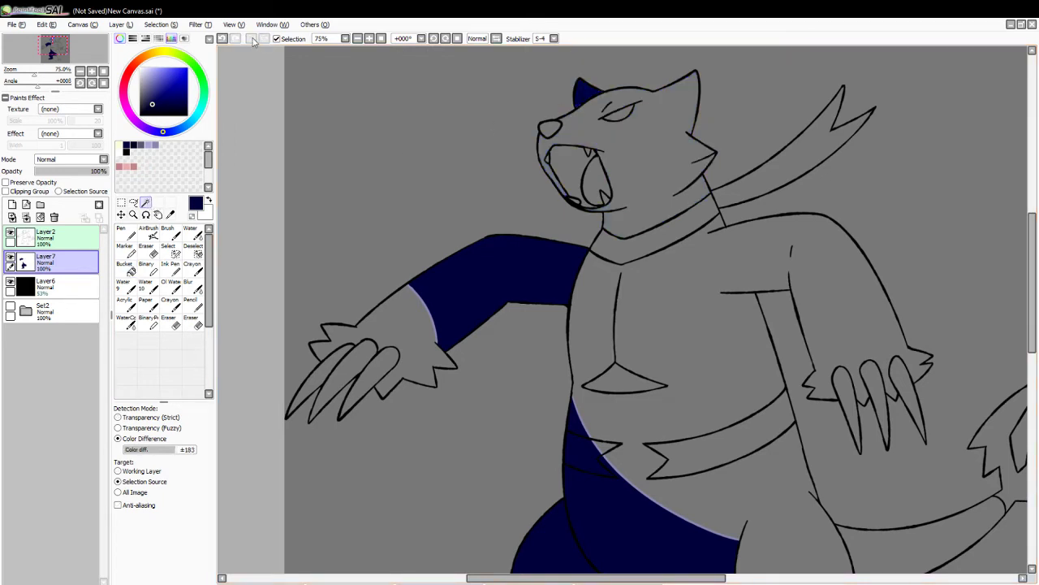
click(193, 322)
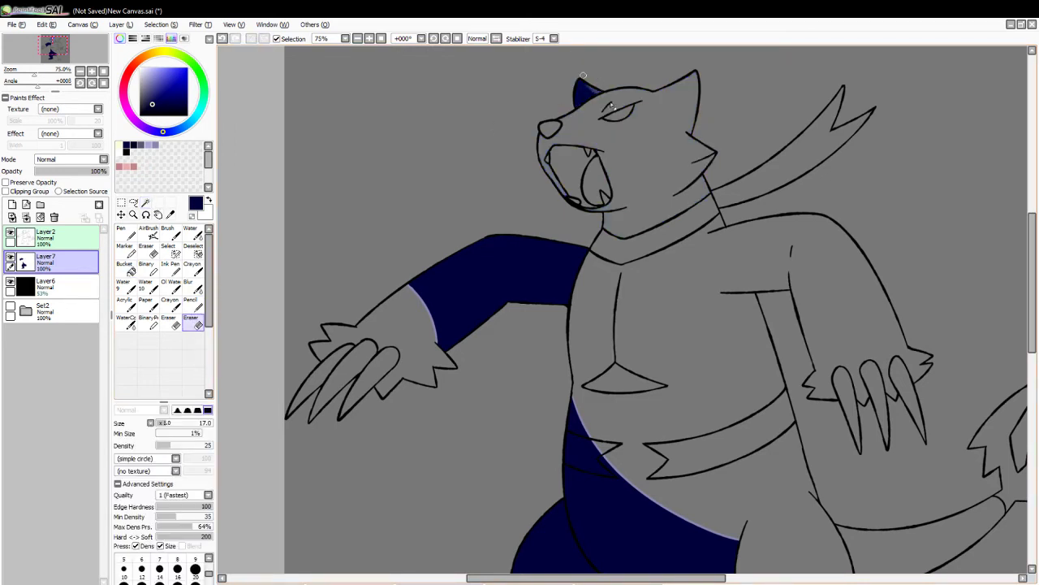
- Select the mouth interior and tongue, paint a pale purple curve across the tongue, and fill the area above it with dark navy
click(145, 202)
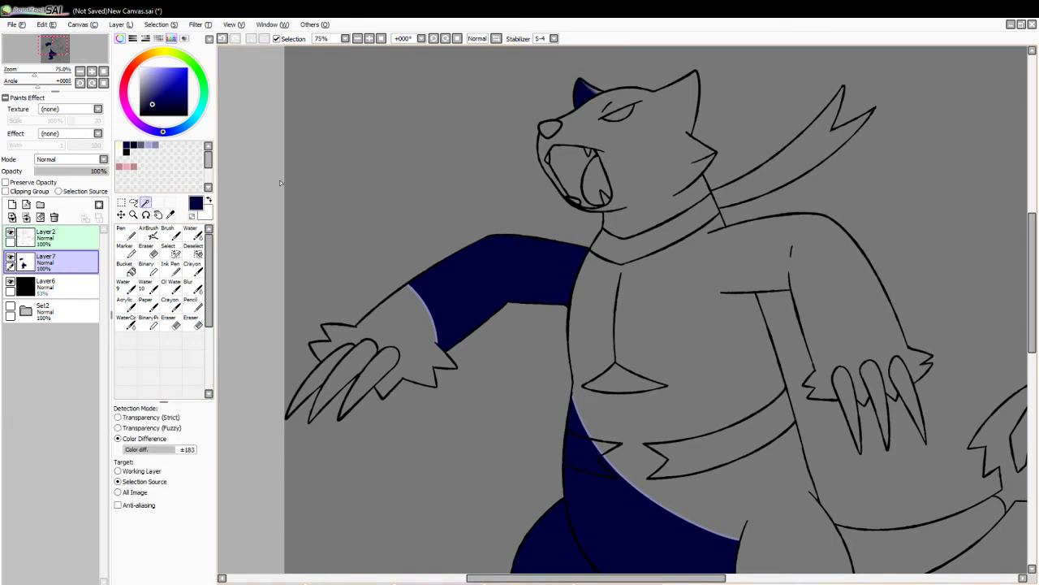
click(566, 168)
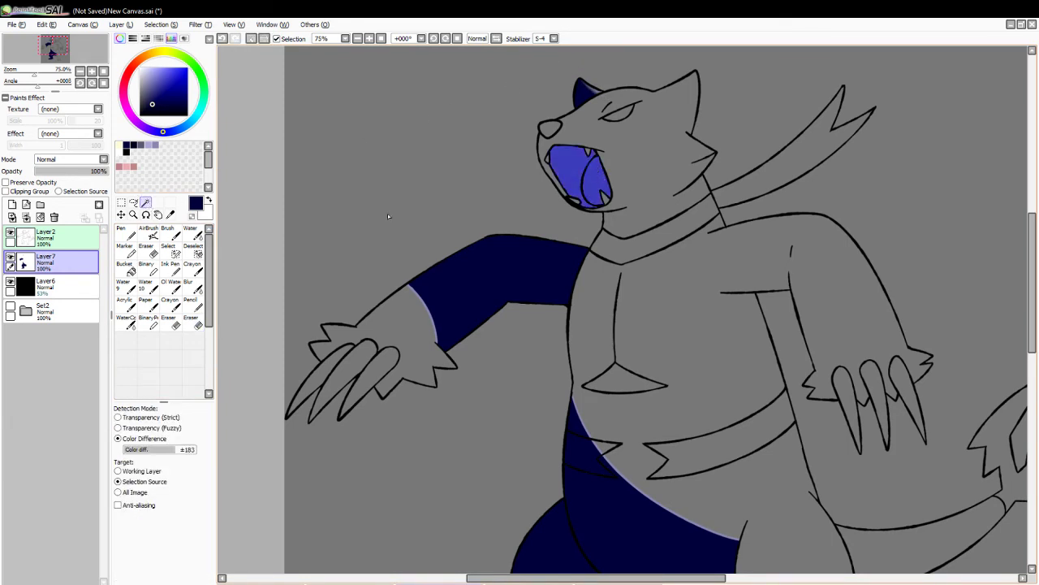
click(170, 235)
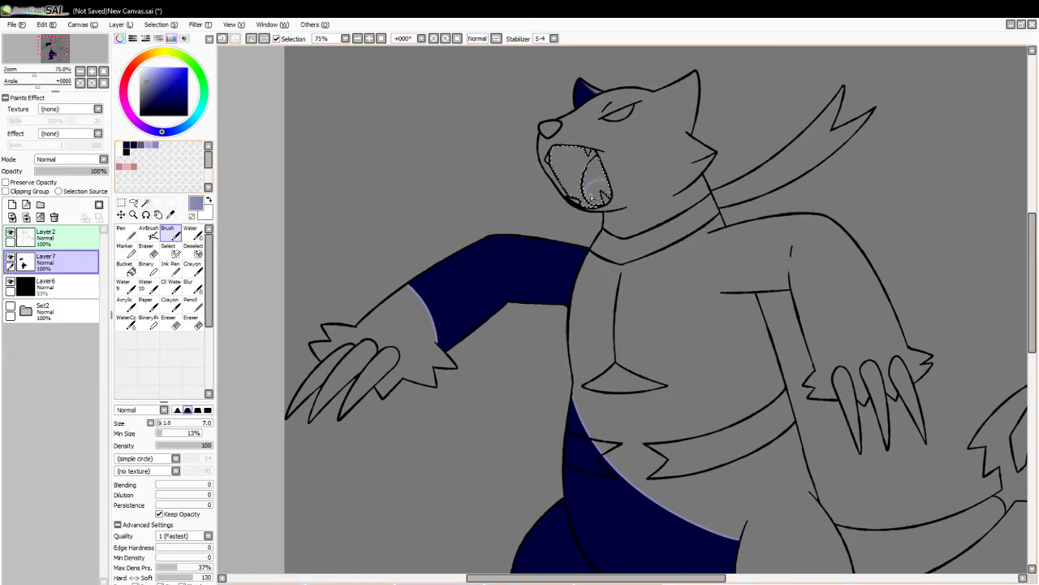
key(ctrl+z)
click(126, 146)
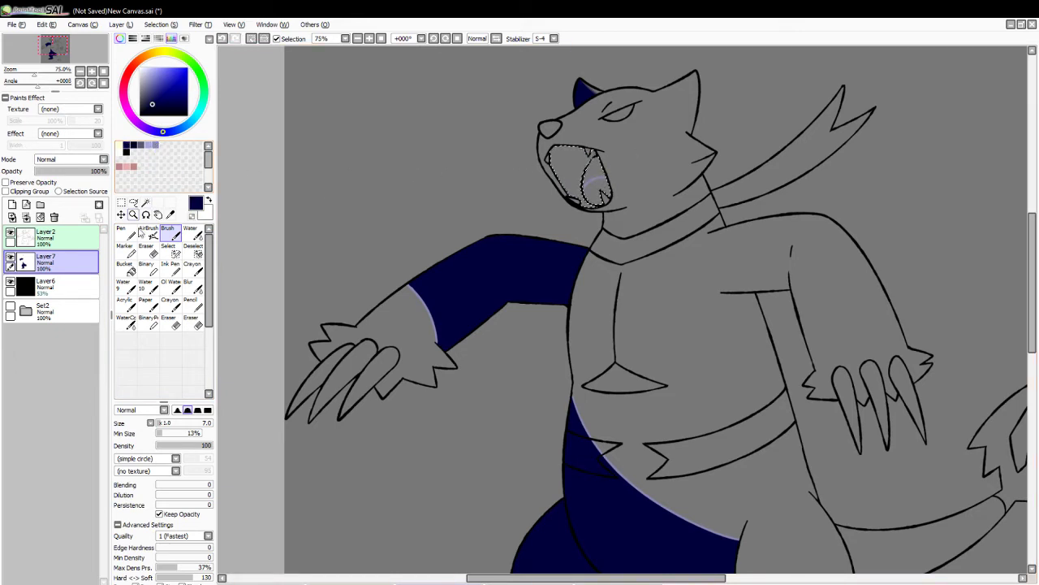
click(130, 270)
click(575, 171)
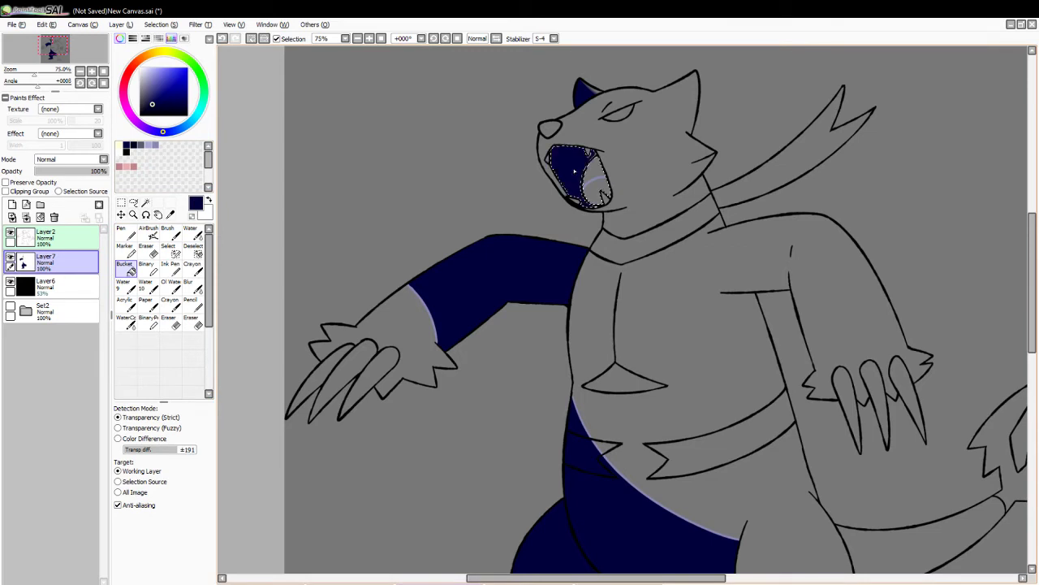
click(251, 38)
- Select the scarf tail, paint a pale purple boundary near the neck, and fill the end beside the neck with dark navy
click(147, 202)
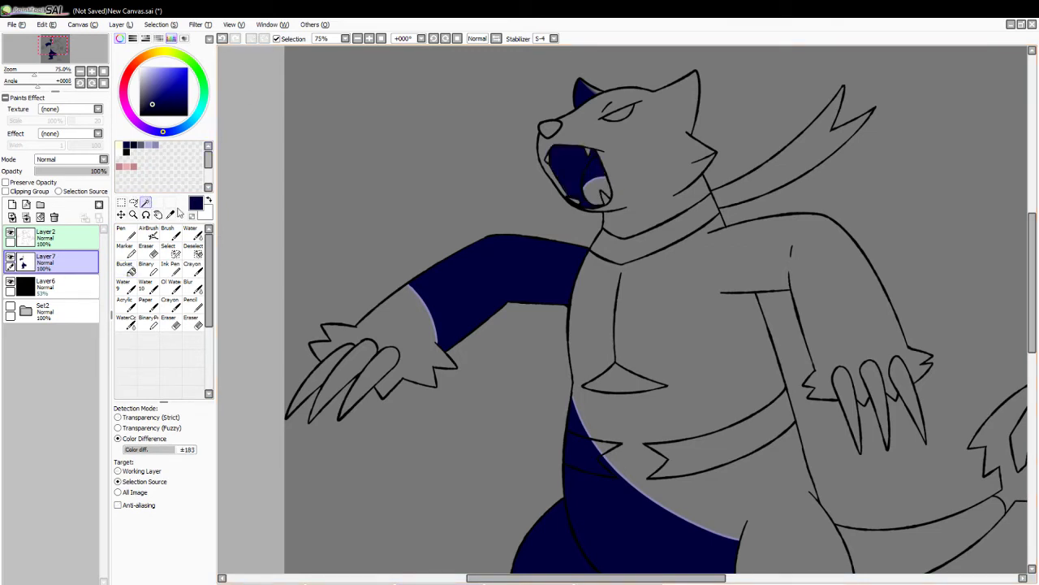
click(784, 166)
click(155, 144)
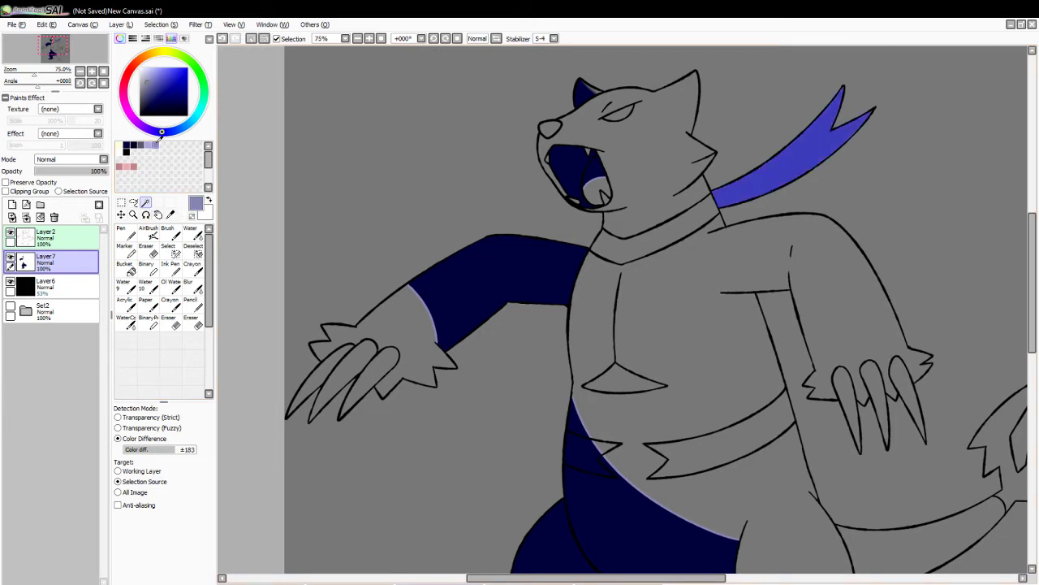
click(167, 233)
drag(728, 183, 737, 216)
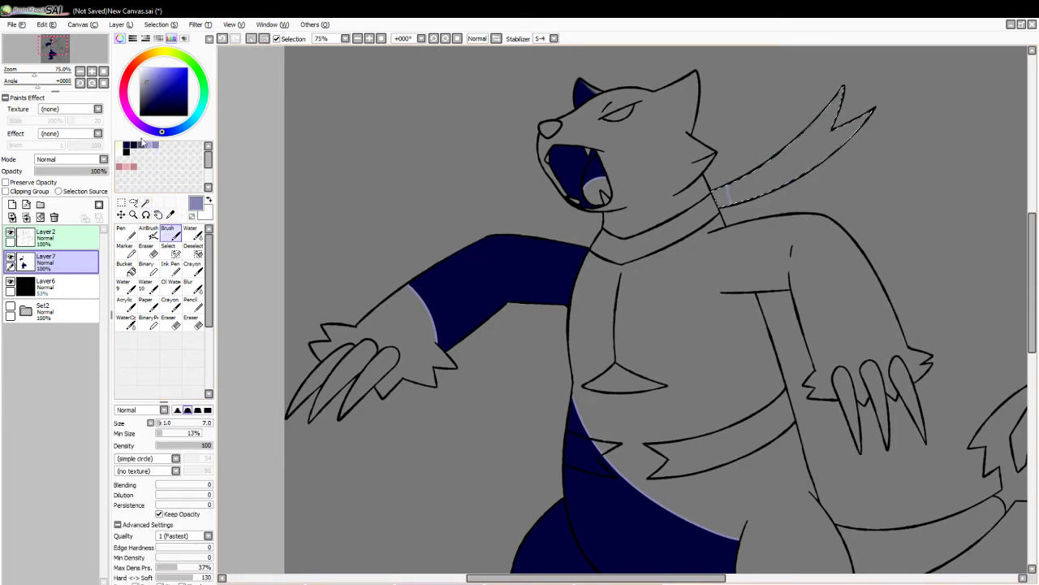
click(132, 144)
click(124, 266)
click(721, 196)
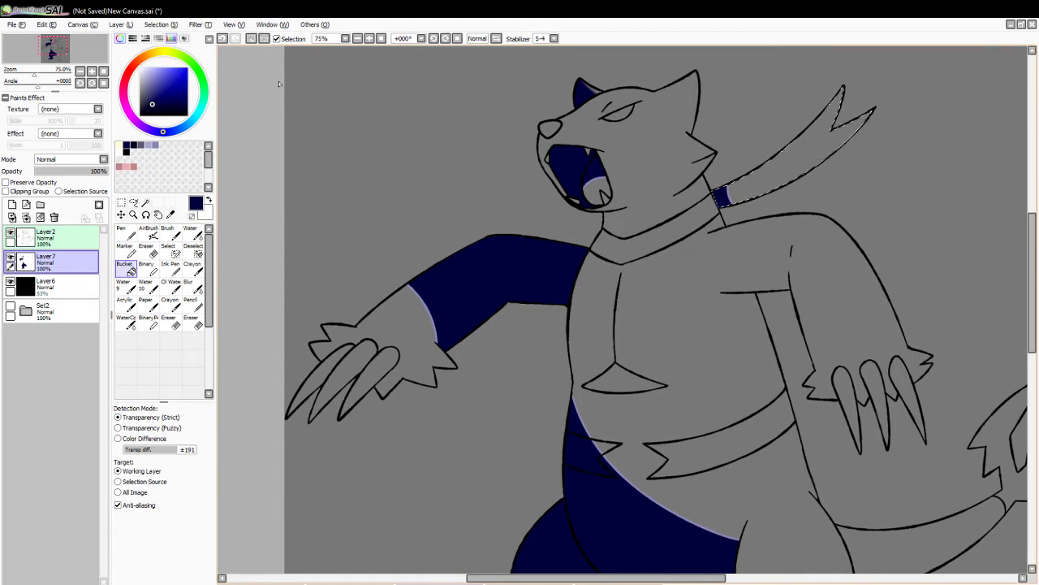
click(251, 40)
- Select the head and body together, with pale purple as the painting color
click(146, 202)
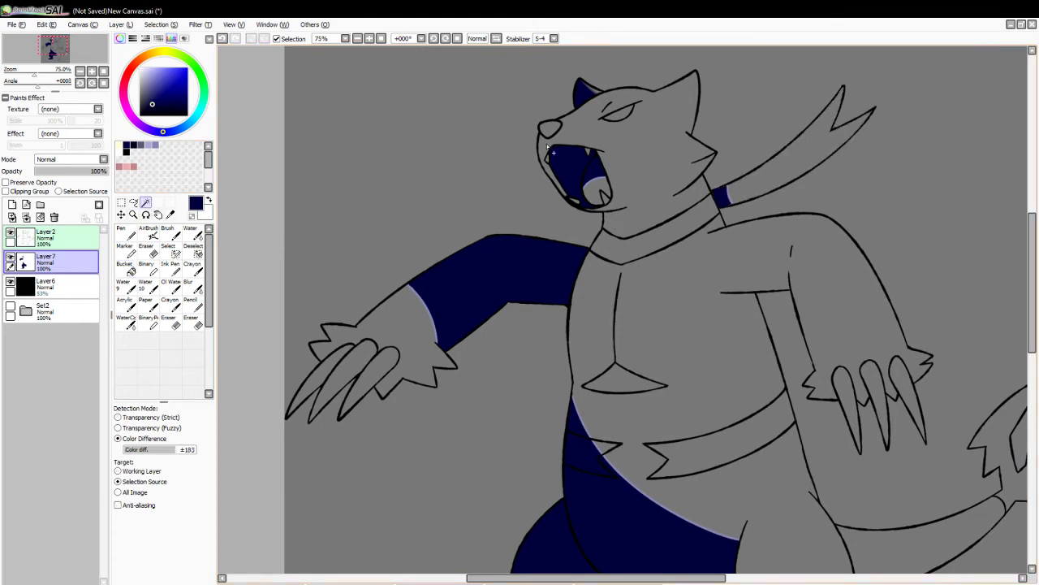
click(551, 150)
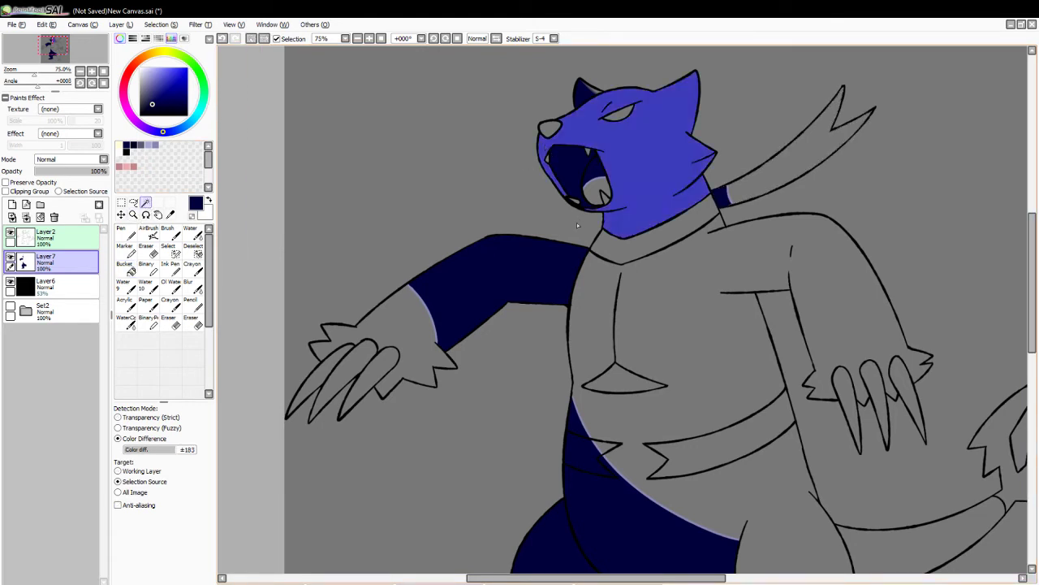
click(154, 145)
click(167, 232)
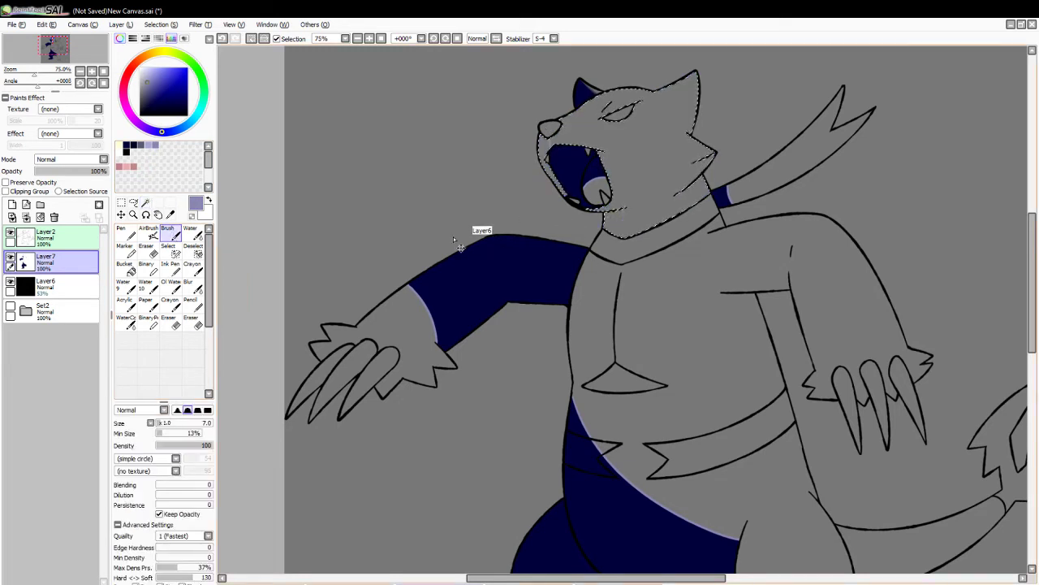
click(145, 202)
click(546, 263)
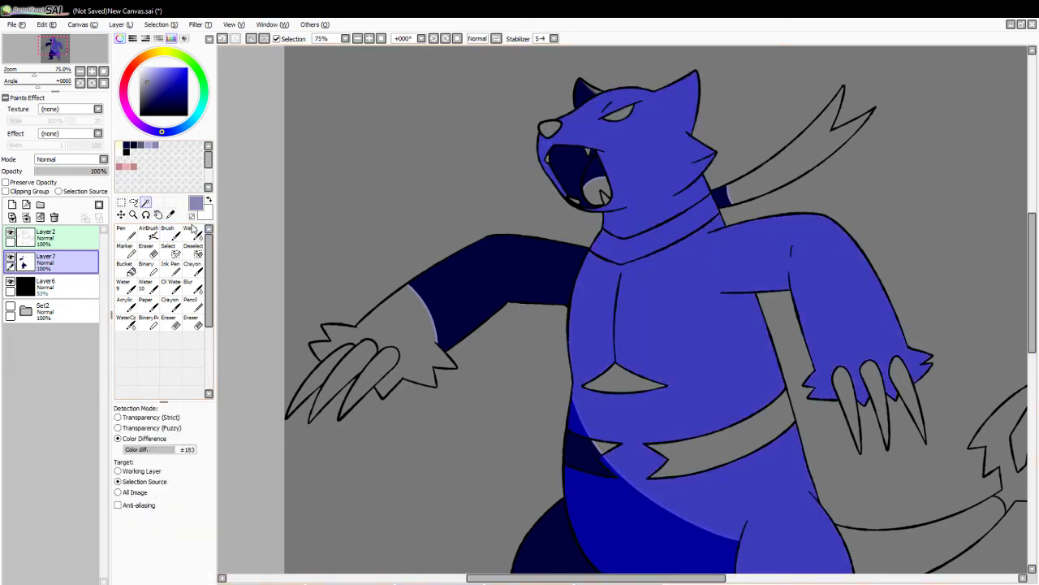
- Brush a pale purple shadow boundary from the mouth along the jaw and down the neck to the chest, redoing strokes as needed
click(168, 232)
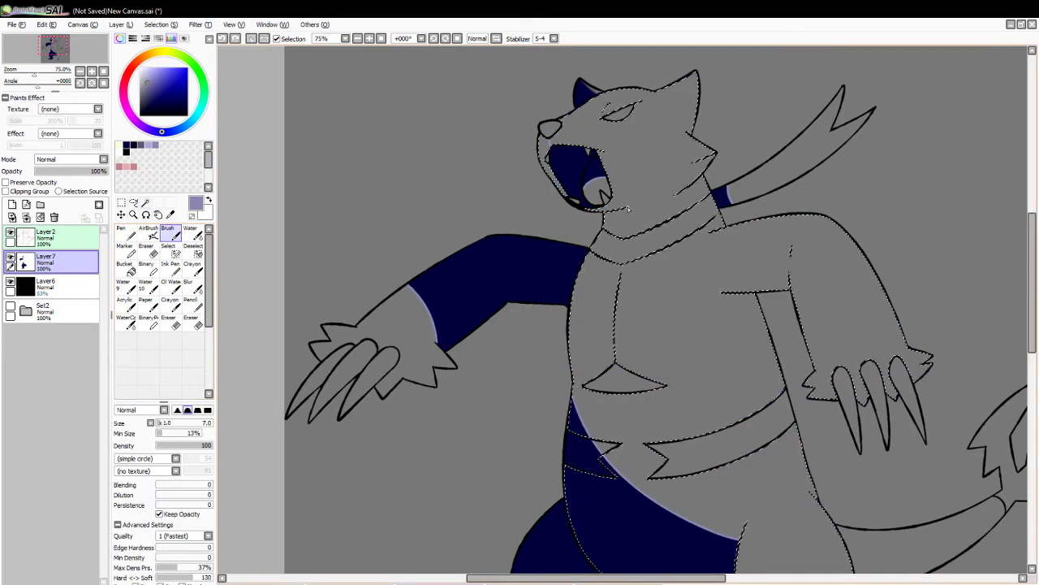
drag(628, 209, 649, 202)
key(ctrl+z)
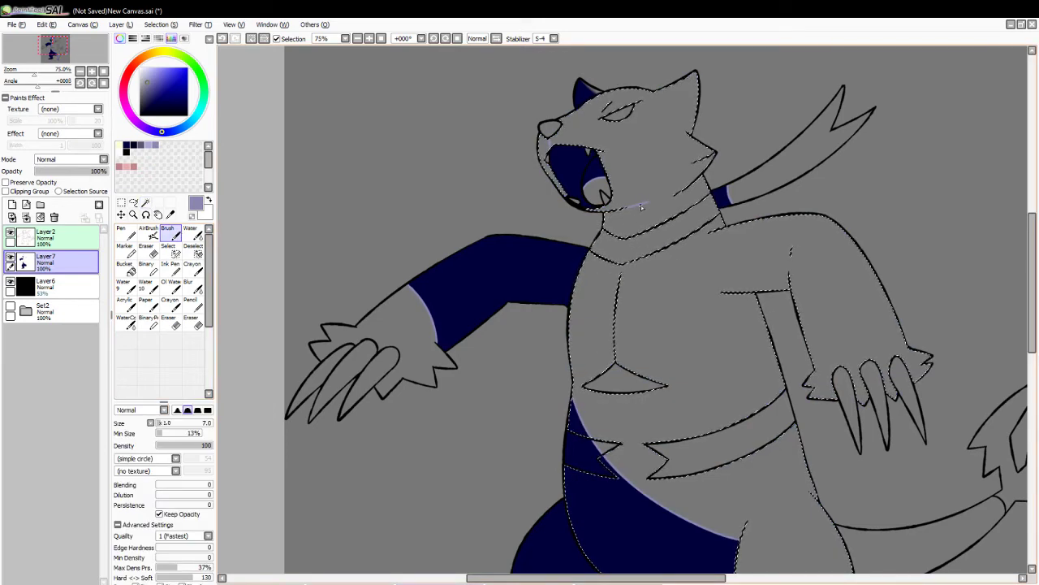
key(ctrl+z)
key(ctrl+z)
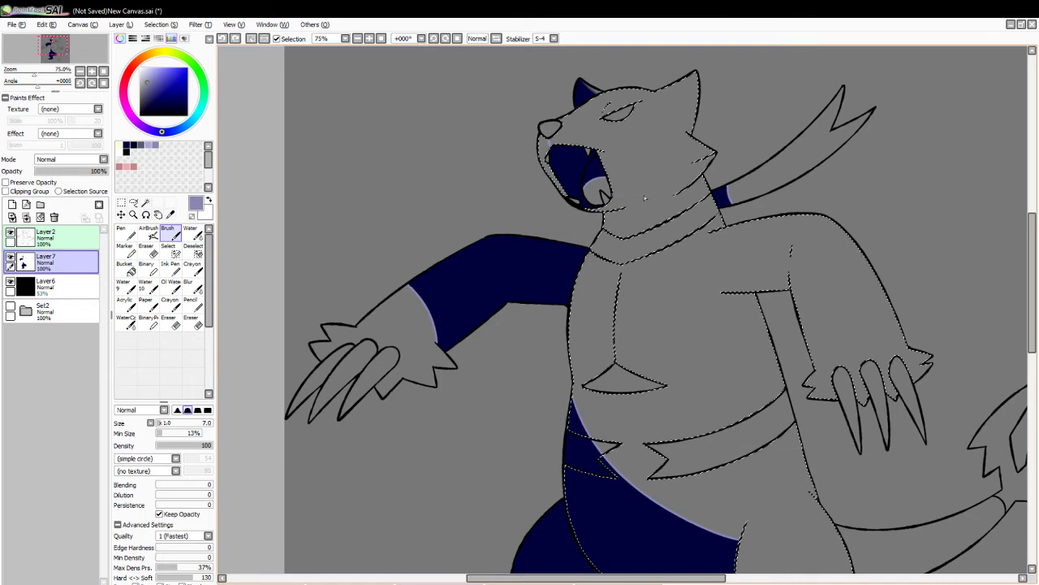
drag(615, 194, 655, 193)
key(ctrl+z)
drag(626, 256, 617, 273)
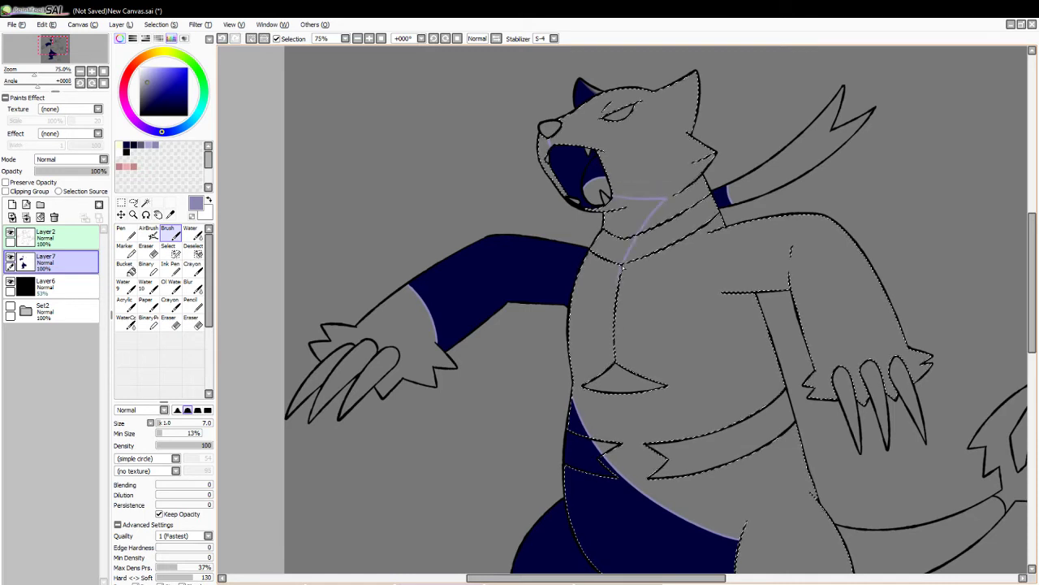
key(ctrl+z)
drag(613, 192, 664, 198)
mouse_move(634, 239)
mouse_down()
mouse_move(622, 275)
mouse_move(577, 328)
mouse_up()
key(ctrl+z)
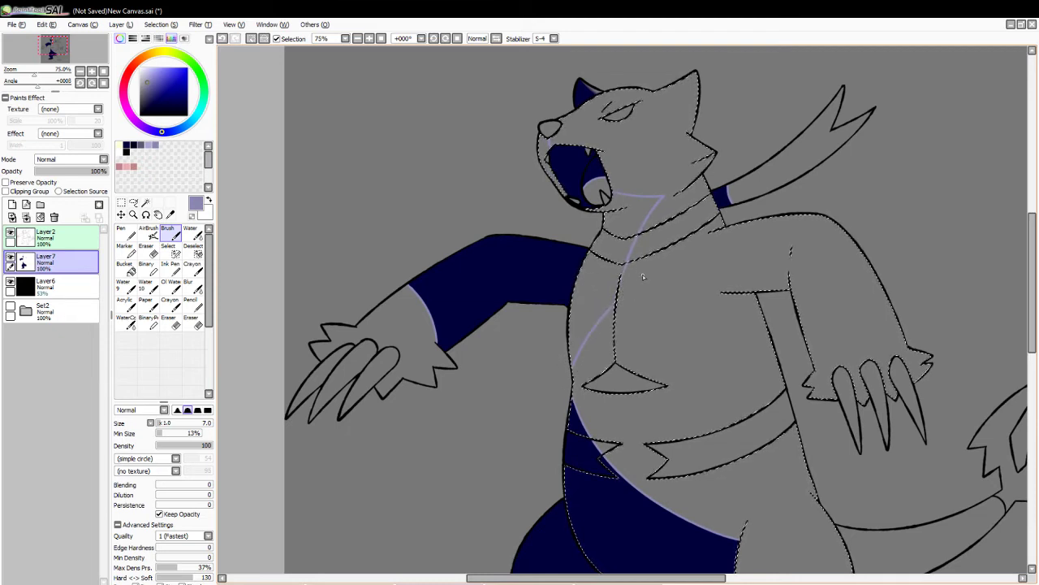
key(ctrl+z)
key(ctrl+z)
key(ctrl+z)
key(ctrl+z)
key(ctrl+z)
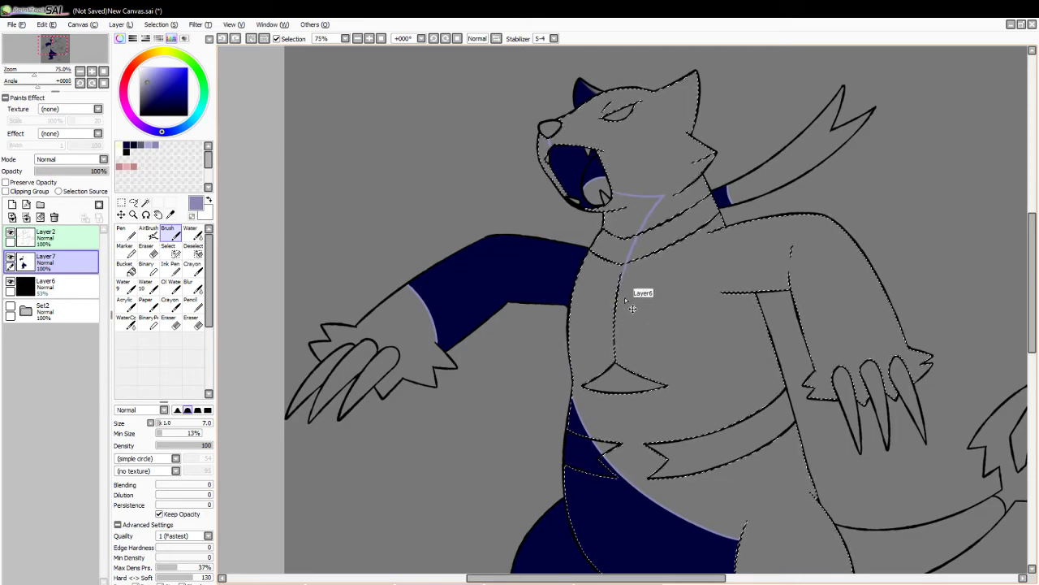
- Clear the selected area on Layer7, then remove the selection and clear the entire layer
click(41, 217)
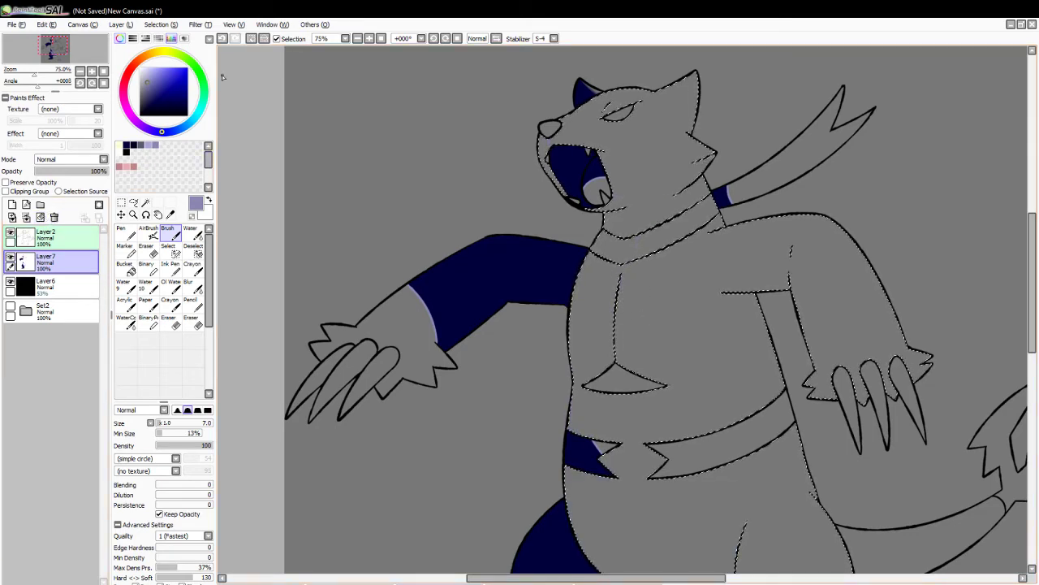
click(253, 39)
click(42, 217)
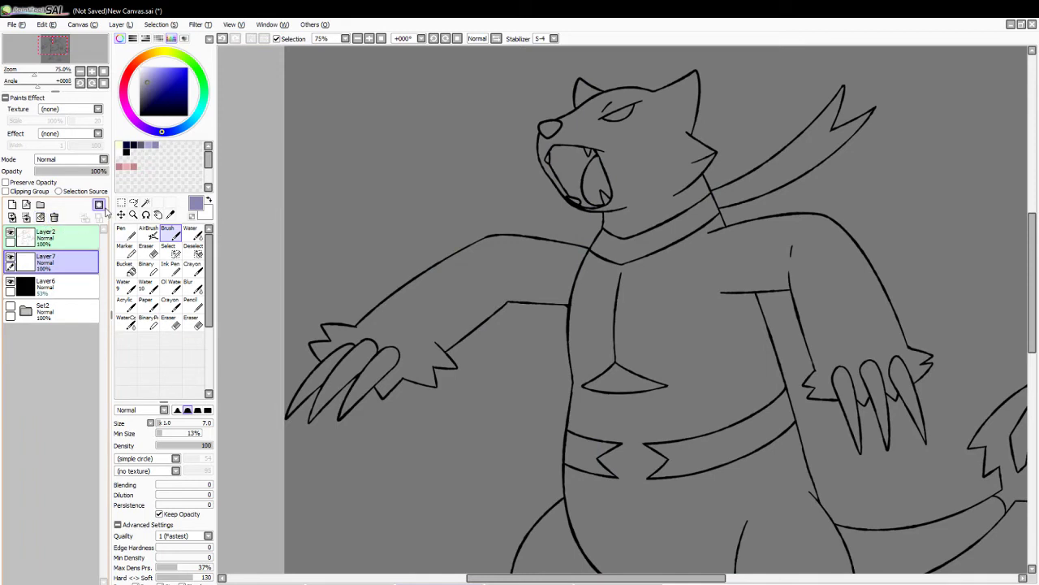
- Choose a very pale pink, select the head, and paint highlights on the near ear tip and cheek tuft with the size 55 Water brush
click(125, 149)
click(149, 203)
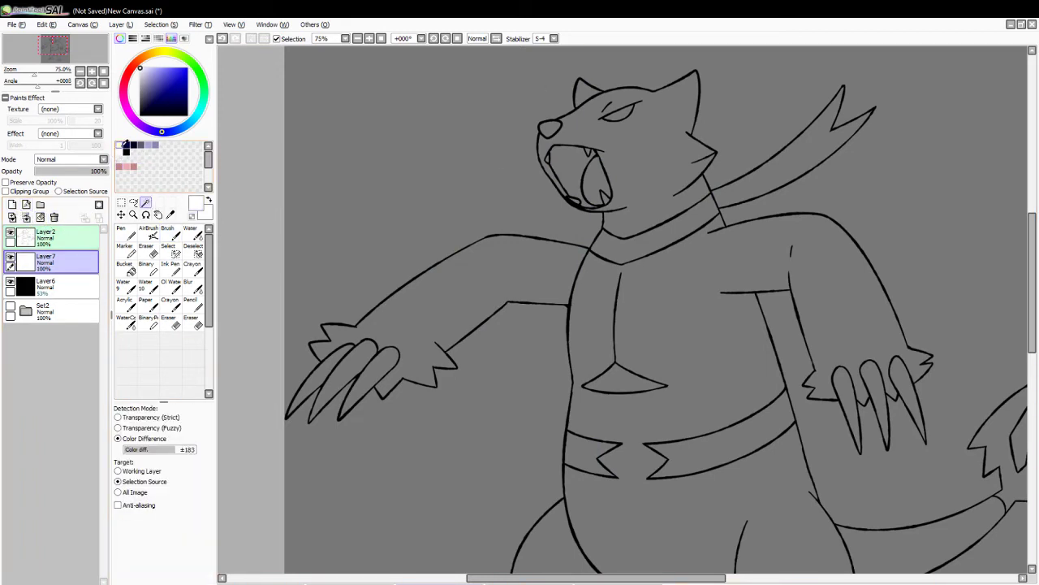
click(121, 147)
click(131, 68)
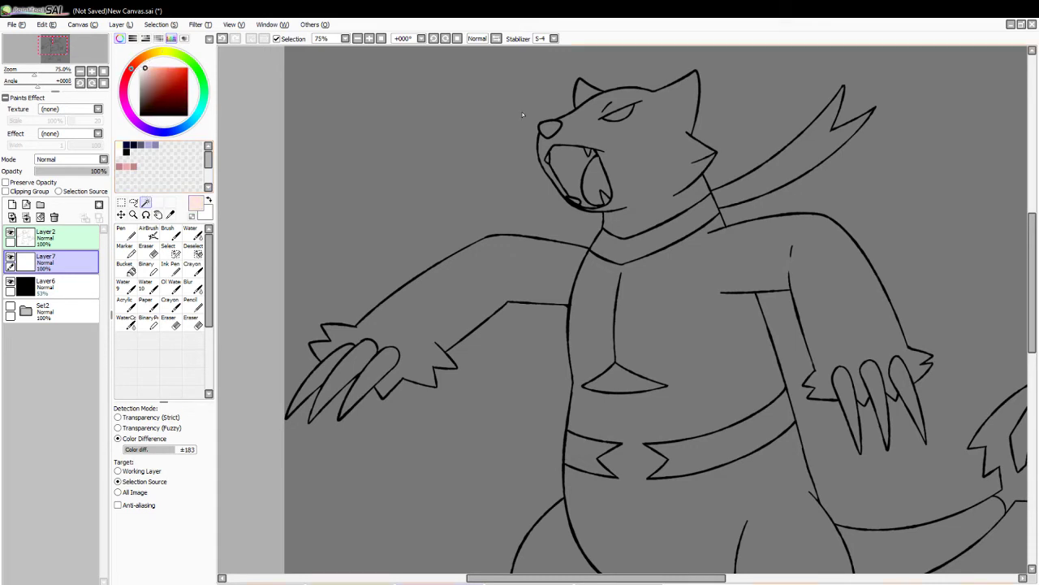
click(588, 115)
click(193, 232)
drag(700, 81, 682, 78)
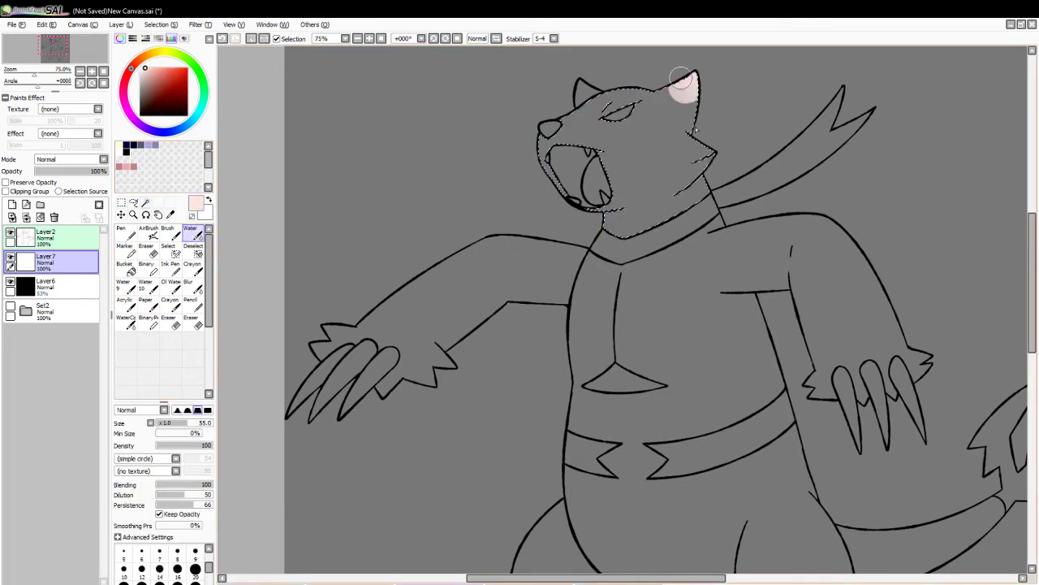
drag(706, 151, 685, 146)
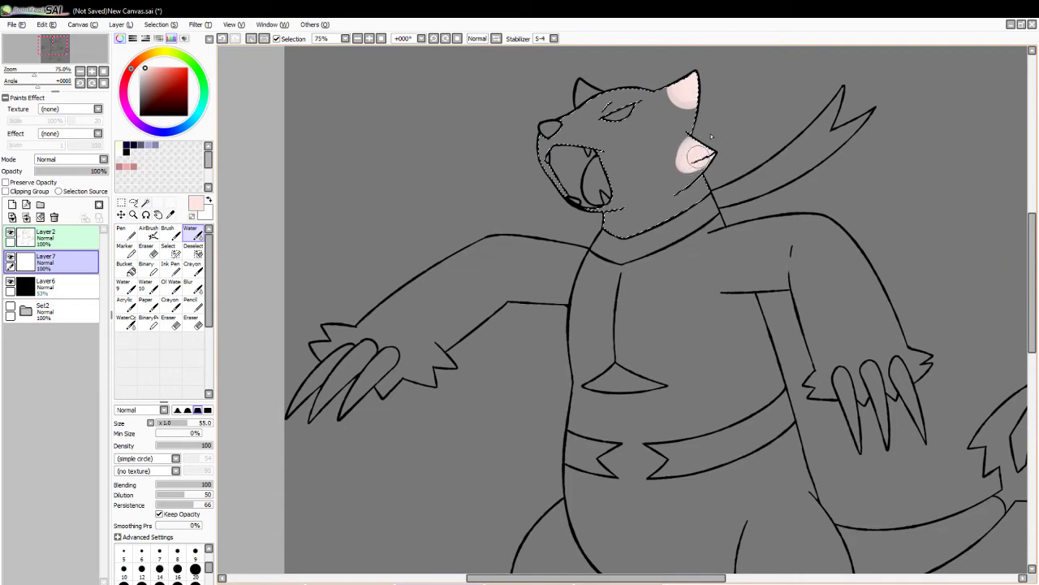
- Soften the inner edges of the ear and cheek tuft highlights with the soft Eraser at size 31
click(193, 323)
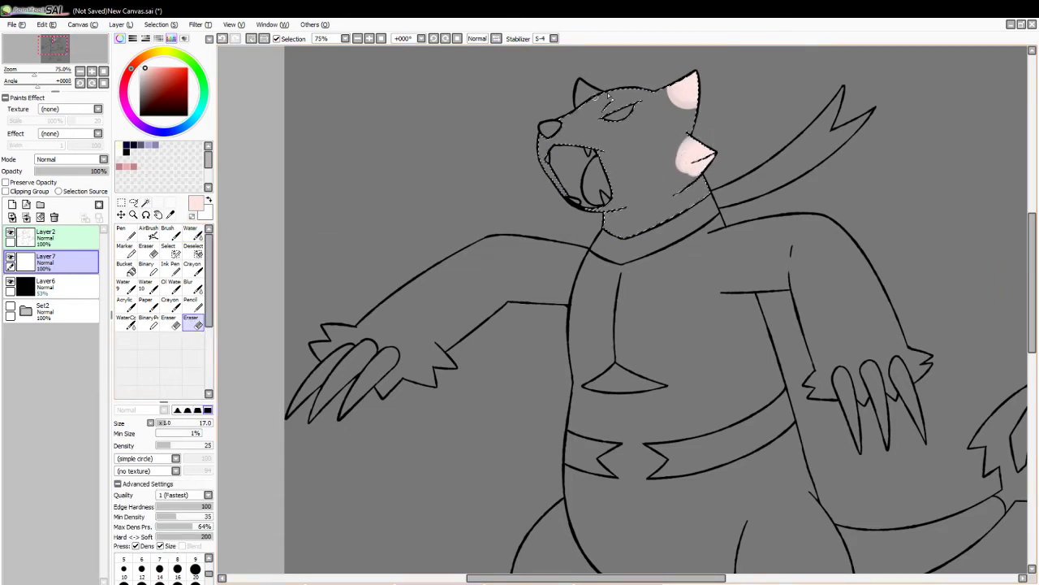
click(174, 423)
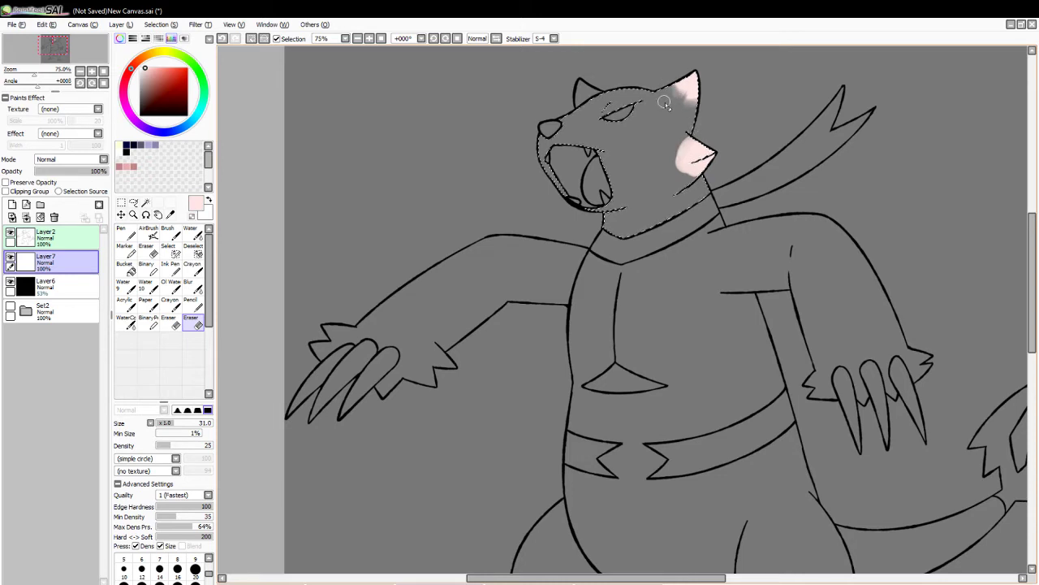
drag(678, 149, 676, 173)
key(ctrl+z)
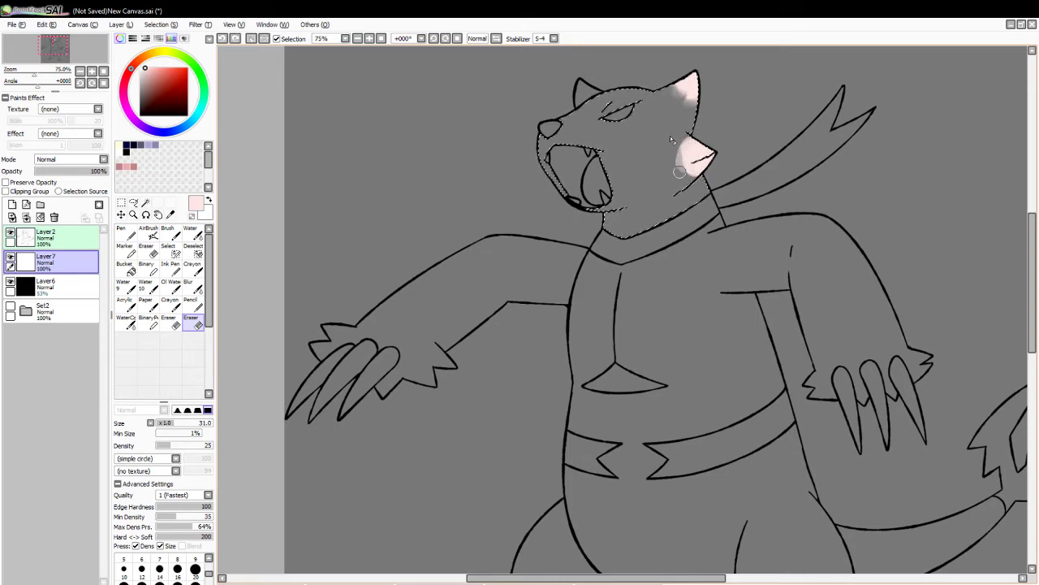
mouse_move(675, 163)
mouse_down()
mouse_move(726, 193)
mouse_move(698, 131)
mouse_up()
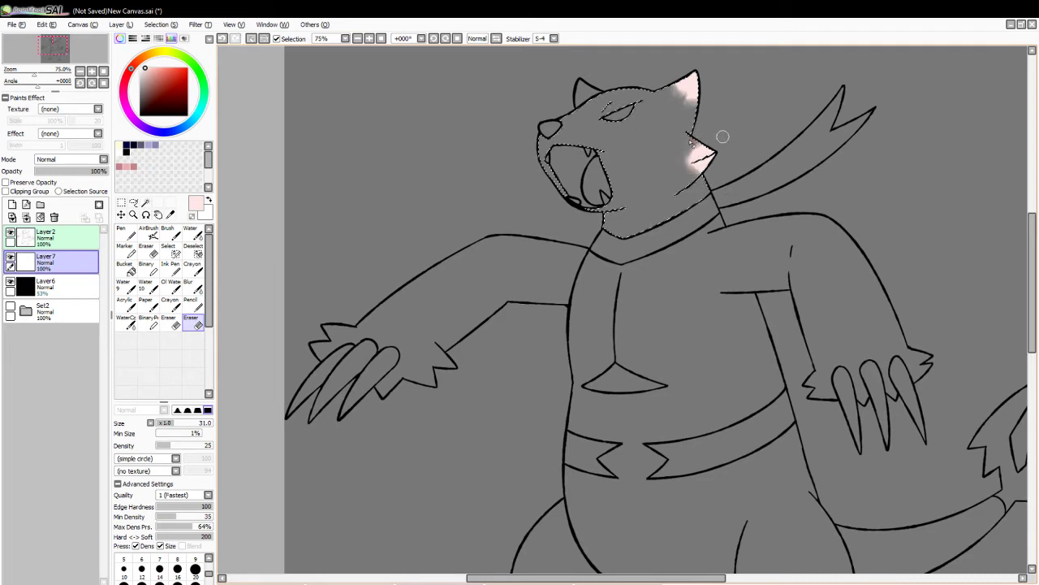
- Replace the head selection with the nose, paint a small pale pink highlight on it with the size 17 Water brush, and deselect
click(146, 202)
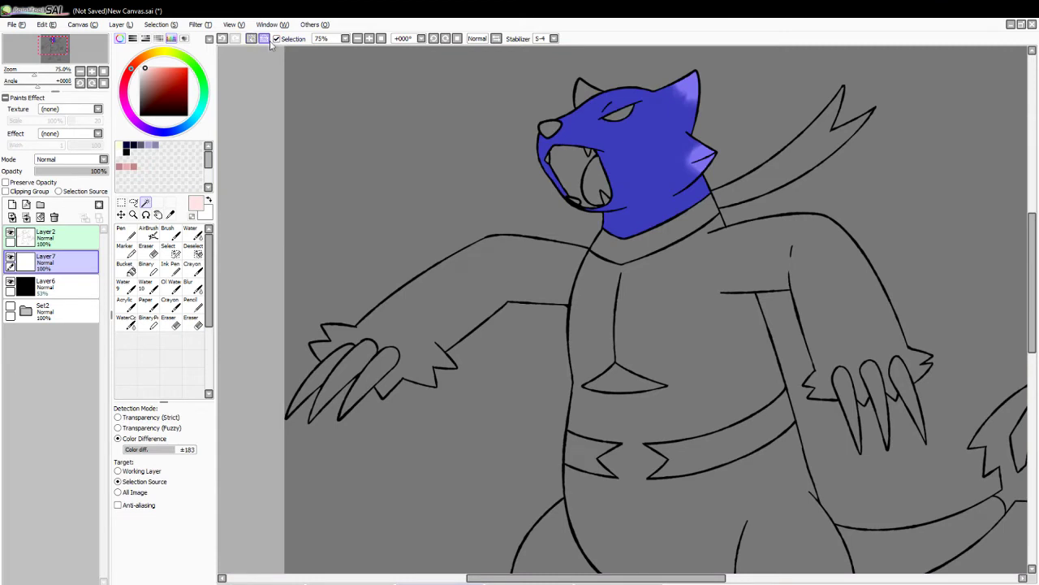
key(ctrl+d)
click(550, 129)
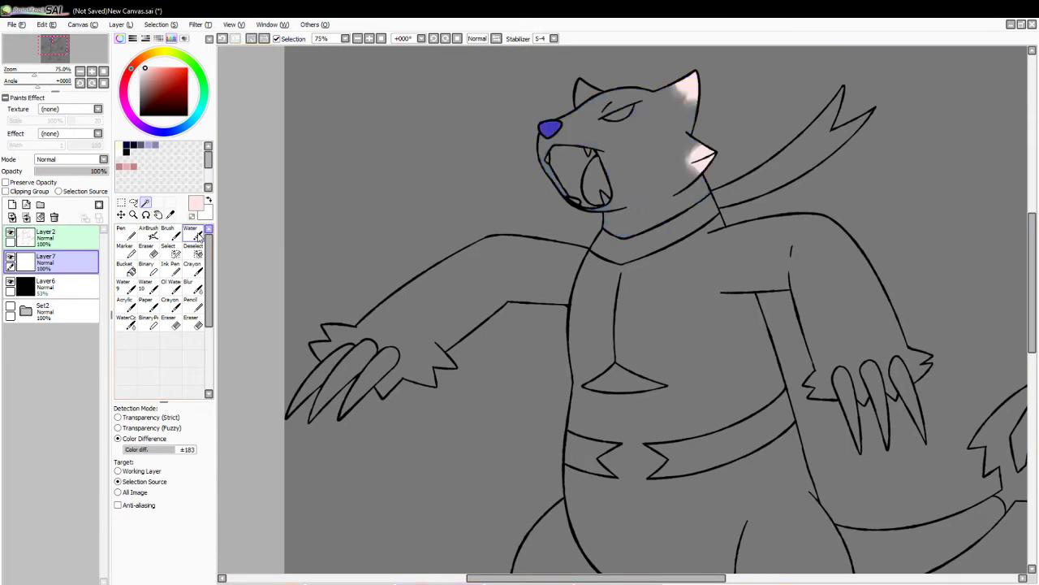
click(195, 235)
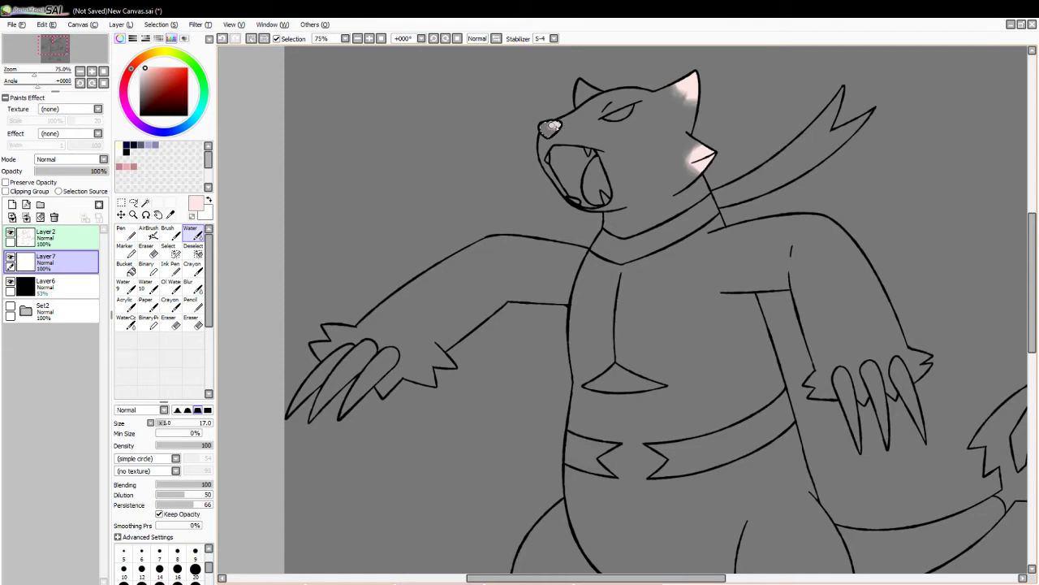
click(277, 39)
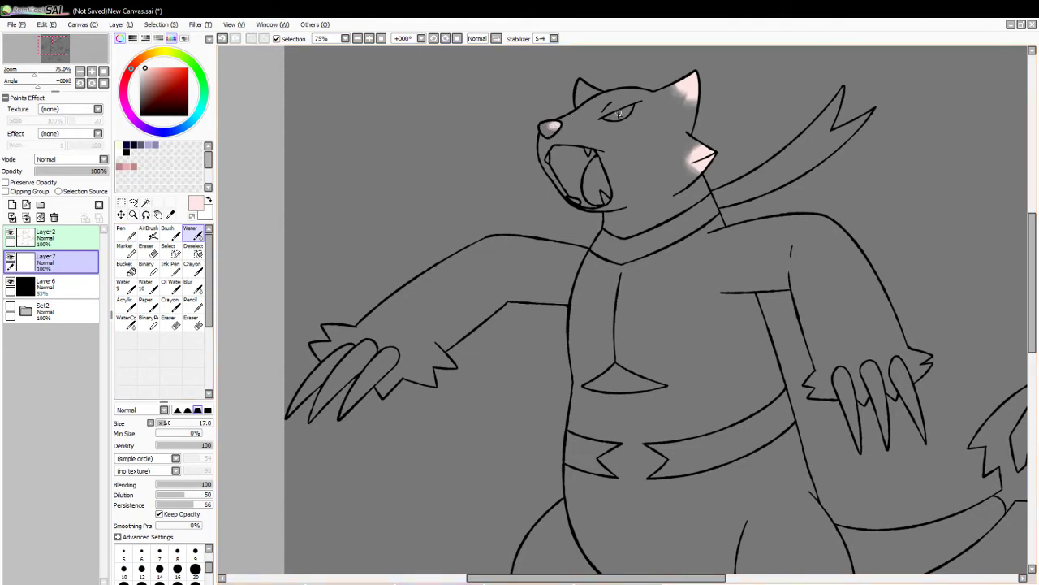
drag(560, 123, 554, 127)
key(ctrl+z)
key(ctrl+y)
click(249, 39)
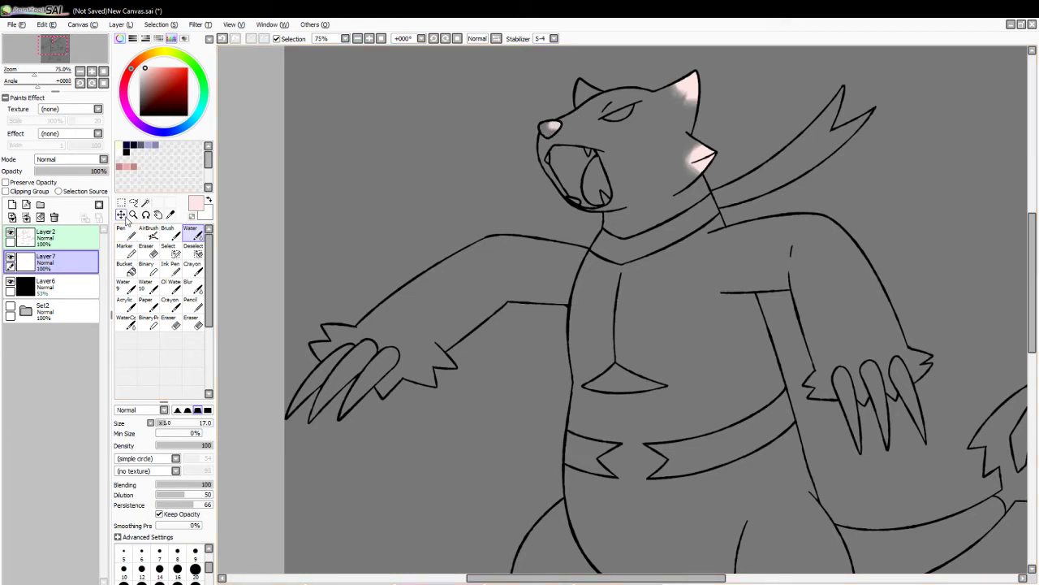
- Select the far ear, brush a faint pale pink highlight inside it, and clear the selection
click(145, 202)
click(586, 87)
click(192, 235)
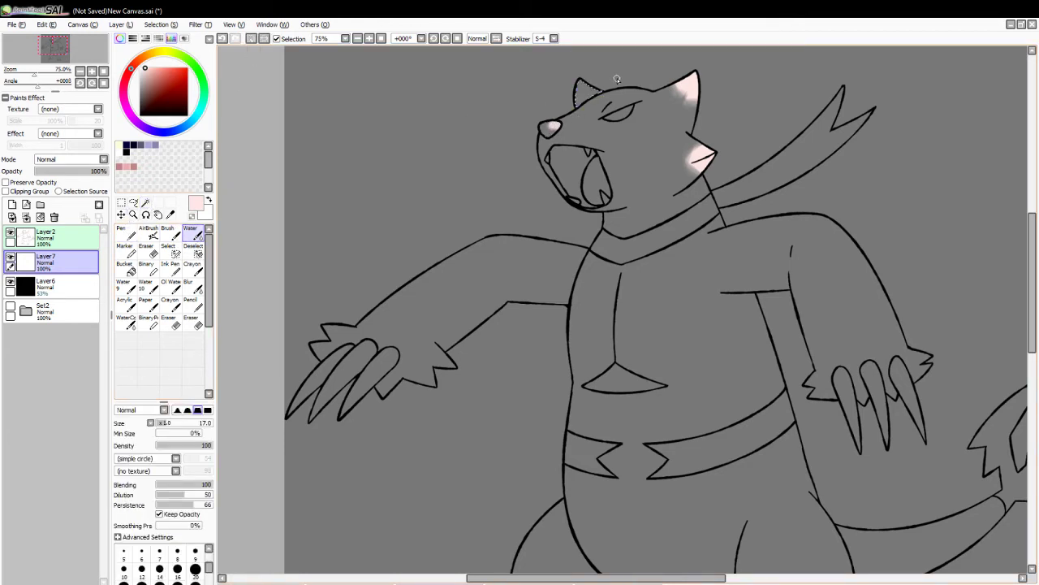
click(265, 40)
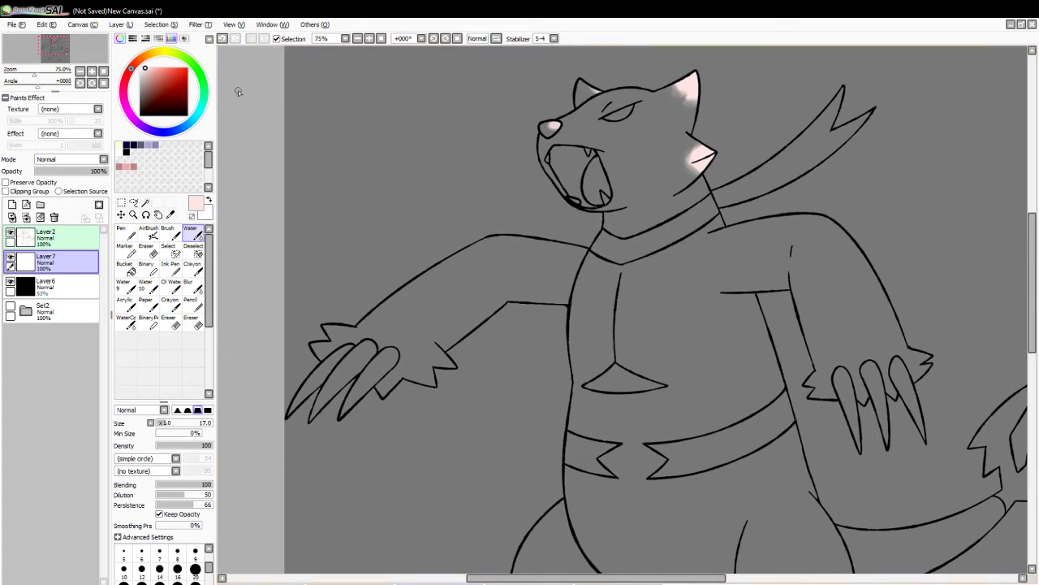
- Select the eye, paint a pale pink highlight inside it, soften it with the Eraser, and deselect
click(145, 202)
click(613, 105)
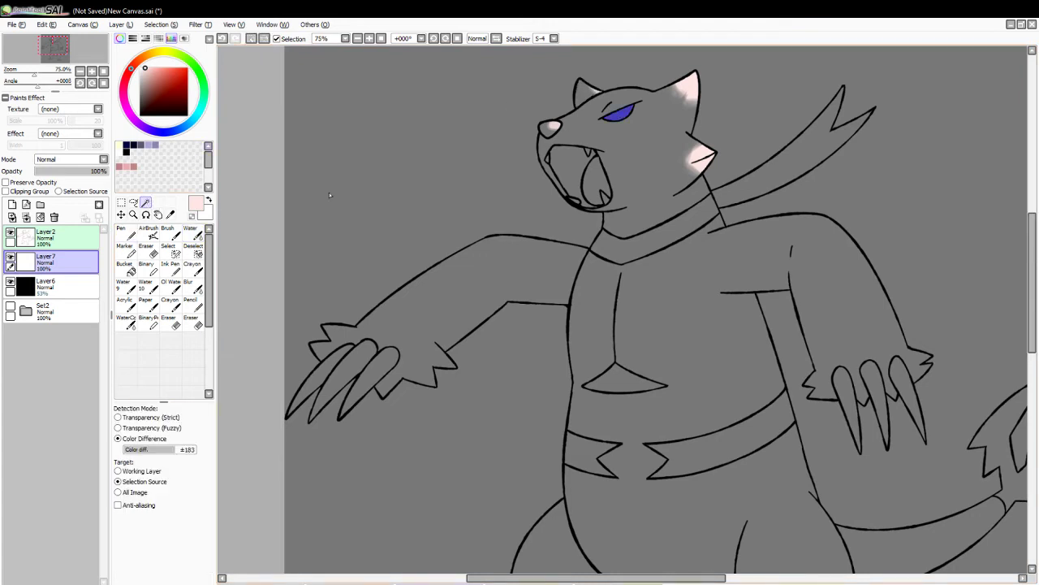
click(192, 235)
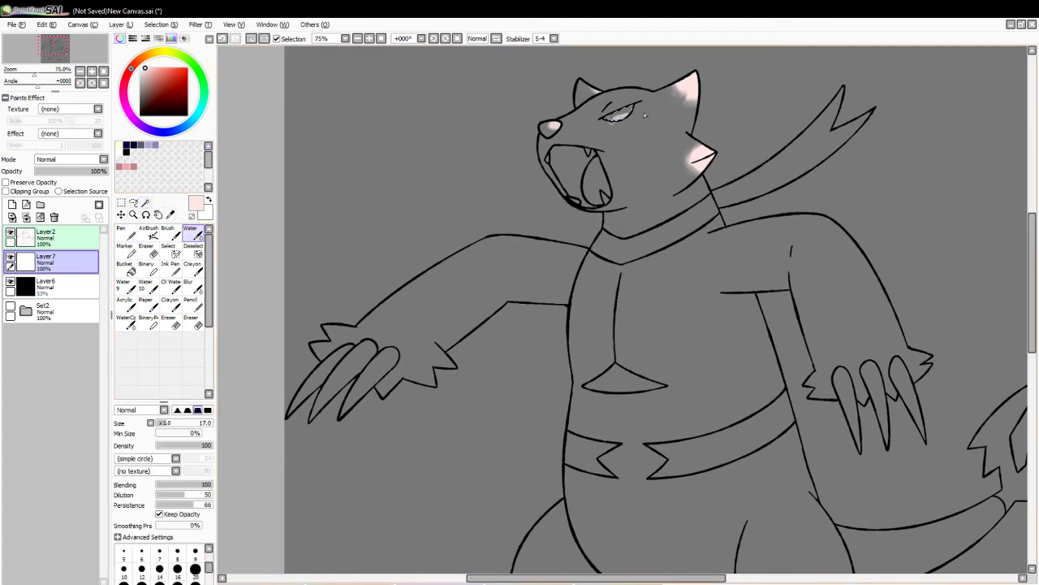
click(195, 322)
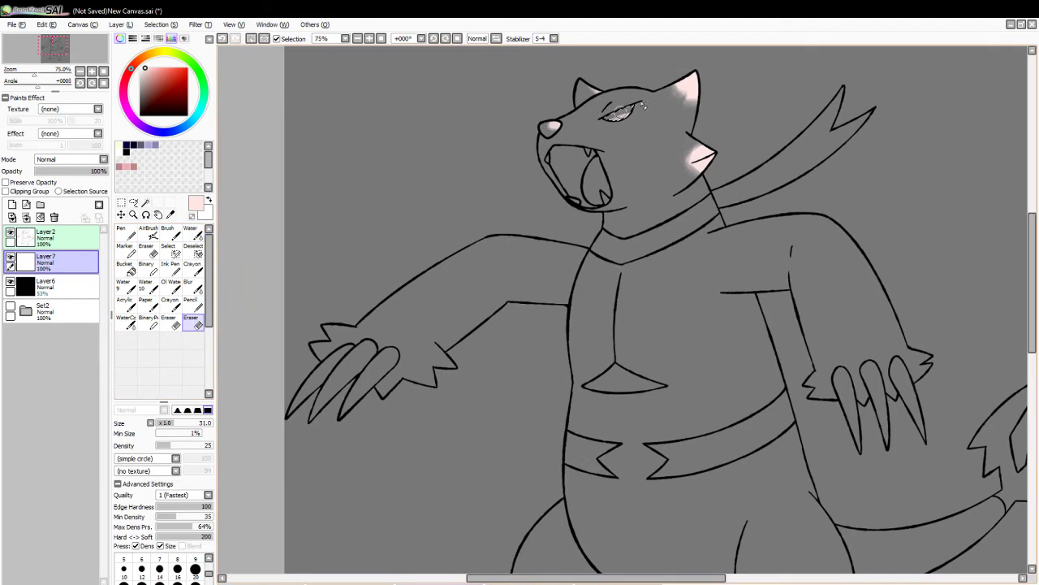
click(253, 39)
- Select the scarf tail, paint its forked end pale pink with the size 51 Water brush, fade the inner edge with the Eraser, and deselect
click(145, 202)
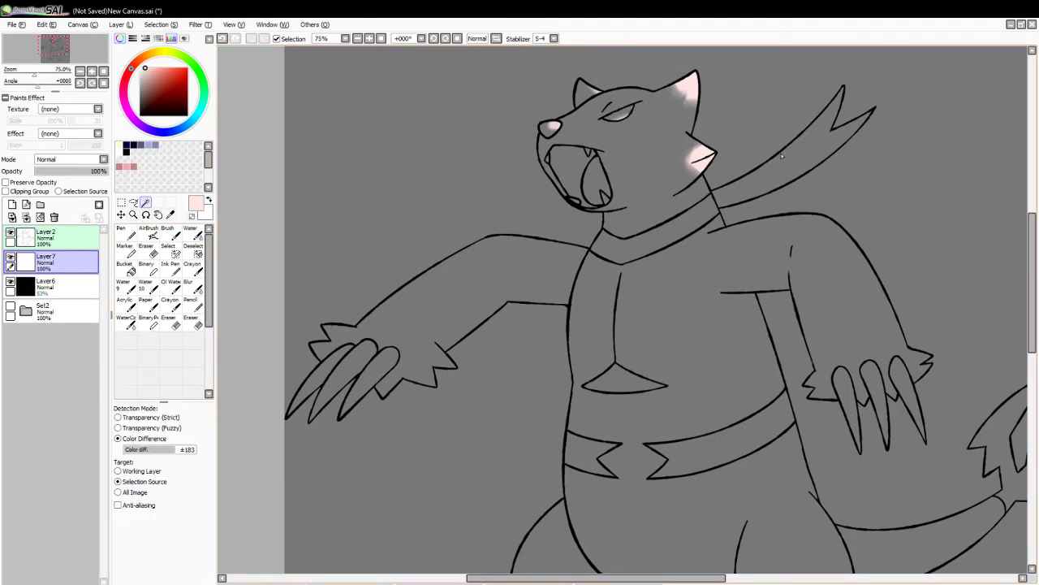
click(770, 174)
click(192, 236)
mouse_move(821, 102)
mouse_down()
mouse_move(840, 88)
mouse_move(807, 154)
mouse_move(818, 108)
mouse_up()
key(ctrl+z)
click(186, 424)
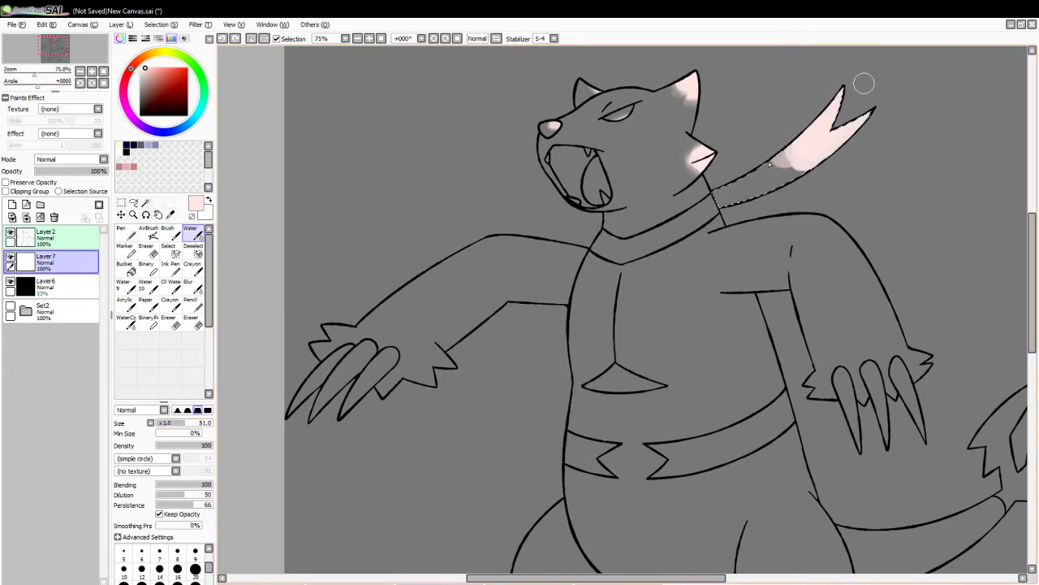
click(193, 323)
mouse_move(777, 154)
mouse_down()
mouse_move(799, 179)
mouse_move(786, 153)
mouse_move(811, 182)
mouse_move(824, 177)
mouse_move(797, 169)
mouse_up()
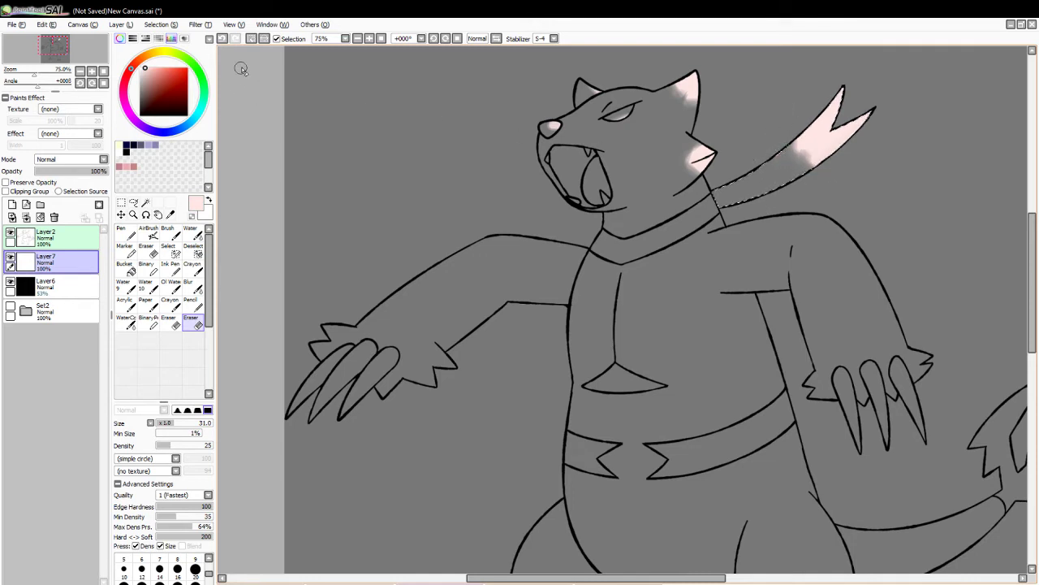
click(252, 39)
- Select the body and paint pale pink highlights on the fur tufts at both sides of the wrist beside the torso
click(146, 203)
click(731, 268)
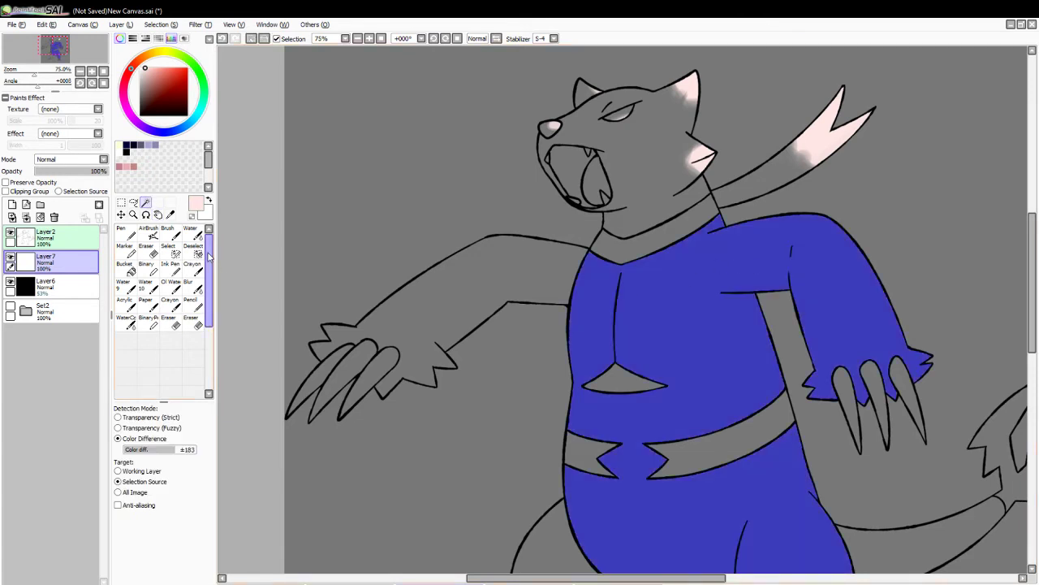
click(194, 233)
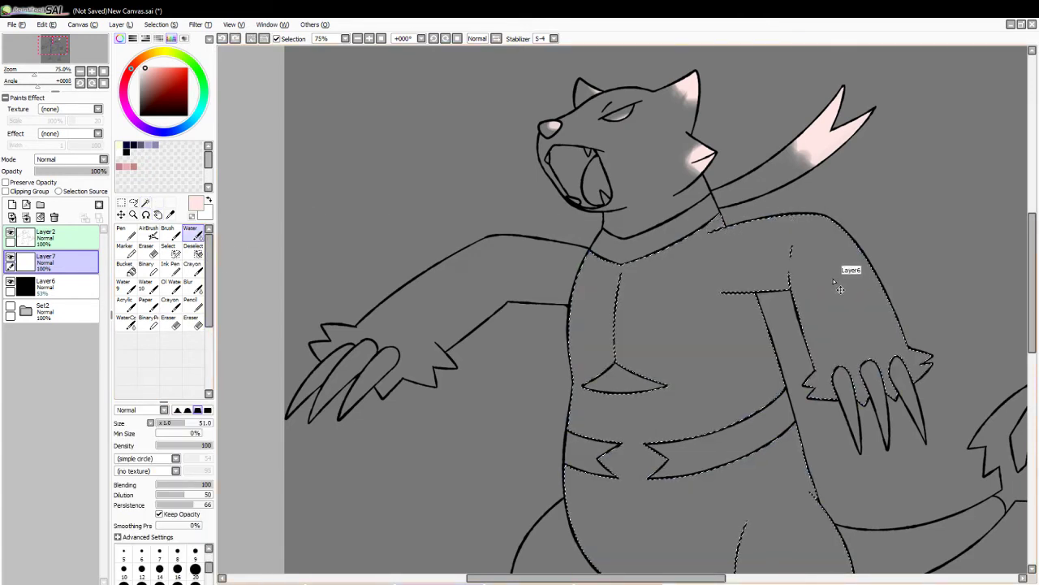
drag(814, 391, 819, 410)
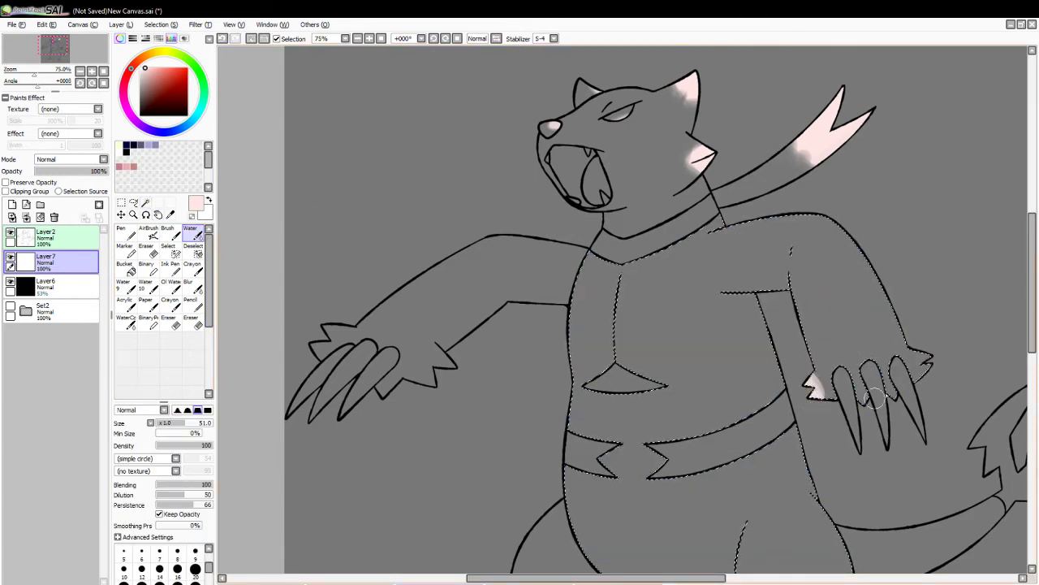
drag(926, 365, 922, 349)
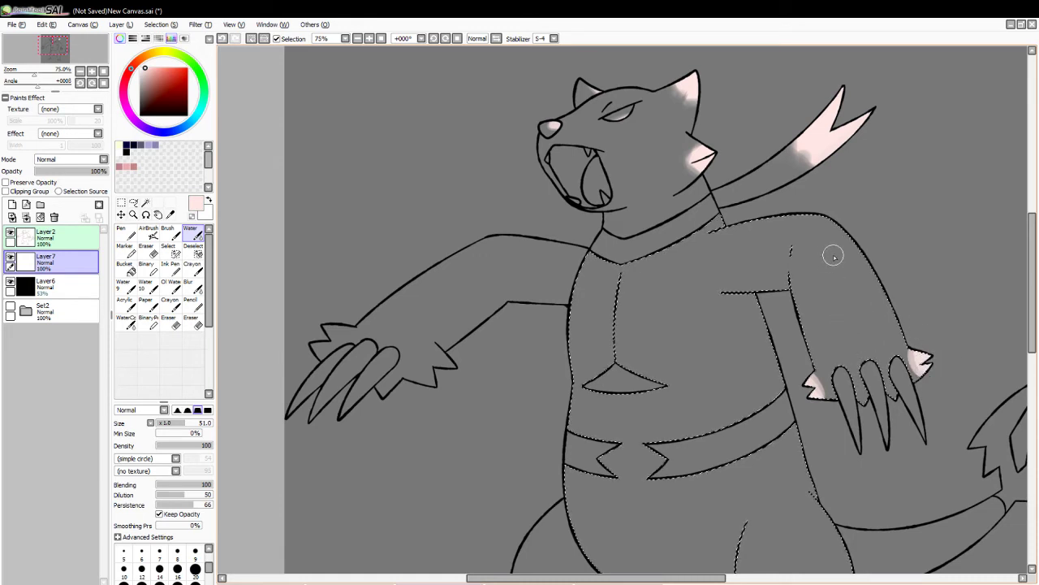
- Brush pale pink highlights over the shoulder, outer arm and shoulder top, undoing a trial stroke along the inner arm
mouse_move(829, 255)
mouse_down()
mouse_move(820, 221)
mouse_move(878, 314)
mouse_move(835, 236)
mouse_move(859, 280)
mouse_move(842, 252)
mouse_move(851, 291)
mouse_move(829, 244)
mouse_move(833, 263)
mouse_move(828, 255)
mouse_move(822, 228)
mouse_move(828, 247)
mouse_move(851, 259)
mouse_move(829, 217)
mouse_move(883, 282)
mouse_move(837, 216)
mouse_move(864, 251)
mouse_move(903, 322)
mouse_up()
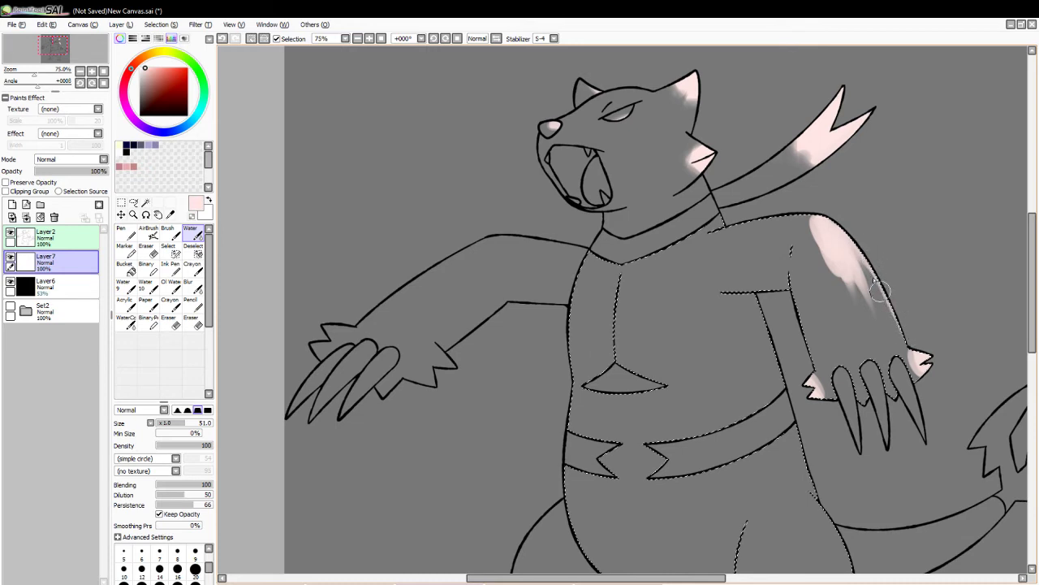
mouse_move(720, 231)
mouse_down()
mouse_move(796, 219)
mouse_move(786, 211)
mouse_up()
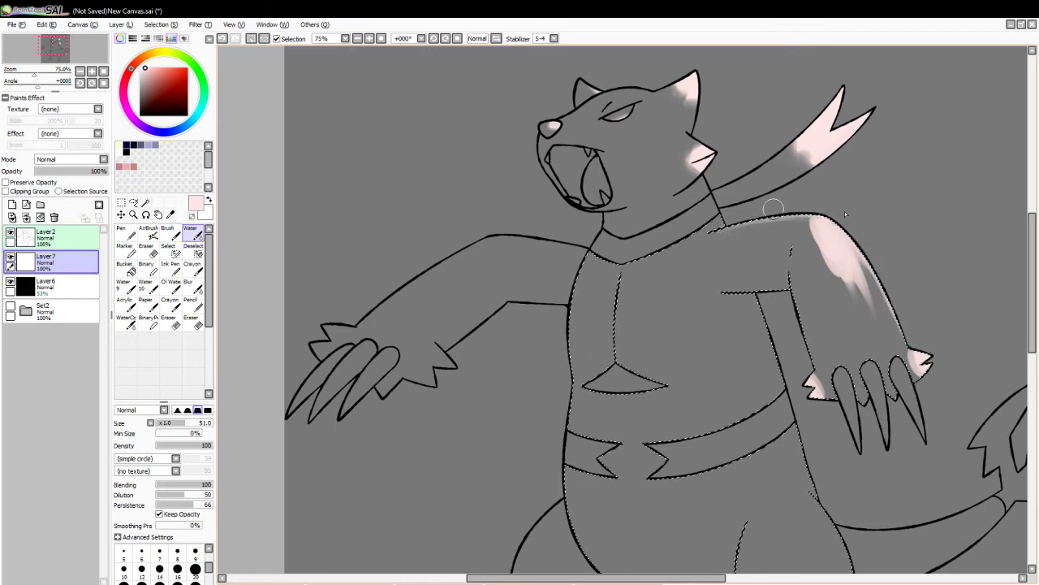
drag(795, 290, 812, 363)
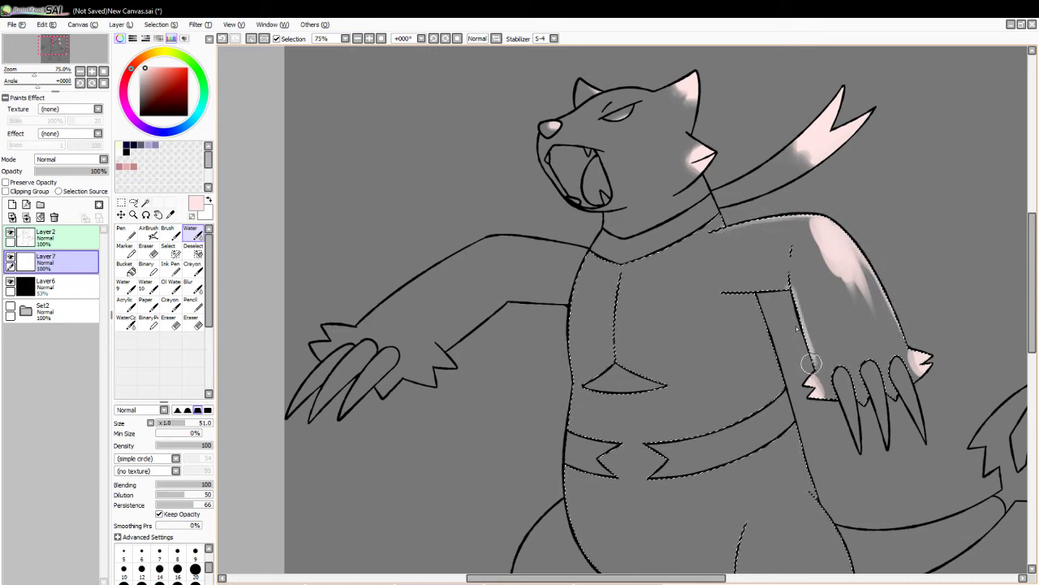
key(ctrl+z)
- Fade the edges of the shoulder, arm and wrist tuft highlights with the size 31 Eraser, and clear the body selection
click(199, 323)
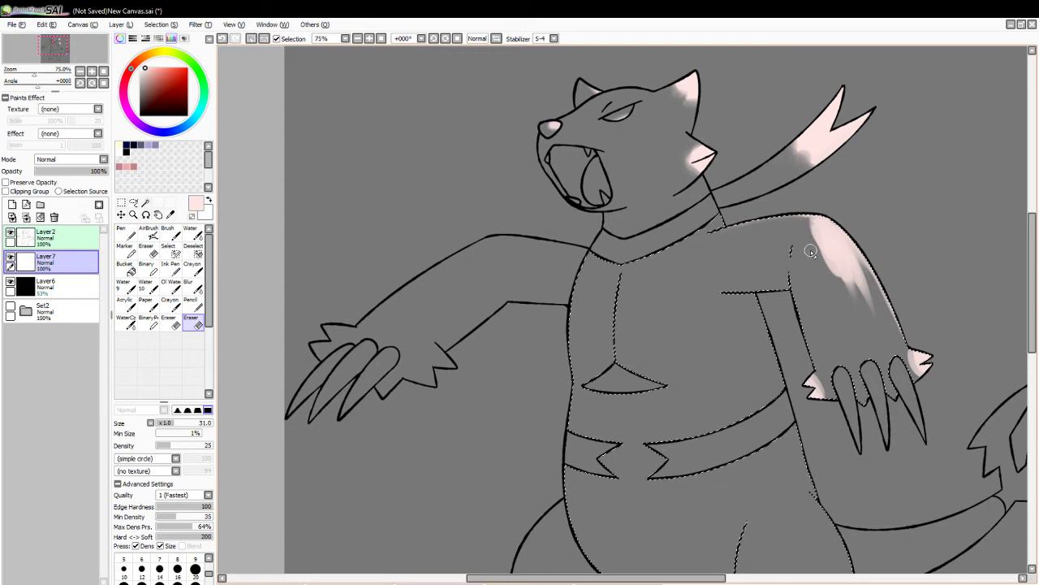
mouse_move(810, 252)
mouse_down()
mouse_move(812, 224)
mouse_move(827, 268)
mouse_move(810, 232)
mouse_move(826, 267)
mouse_move(817, 253)
mouse_move(851, 279)
mouse_move(825, 266)
mouse_move(860, 316)
mouse_move(847, 269)
mouse_move(869, 322)
mouse_move(861, 278)
mouse_move(872, 323)
mouse_move(853, 260)
mouse_up()
key(ctrl+z)
mouse_move(877, 317)
mouse_down()
mouse_move(866, 262)
mouse_move(874, 345)
mouse_up()
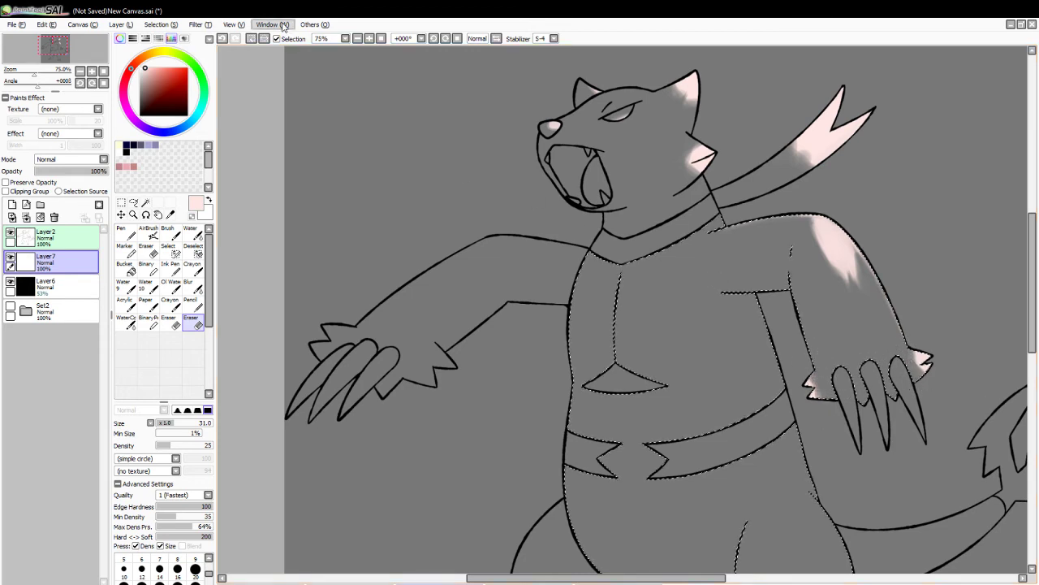
click(253, 39)
- Paint a pale pink streak across the upper chest beside the scarf knot and soften it with the Eraser
click(195, 234)
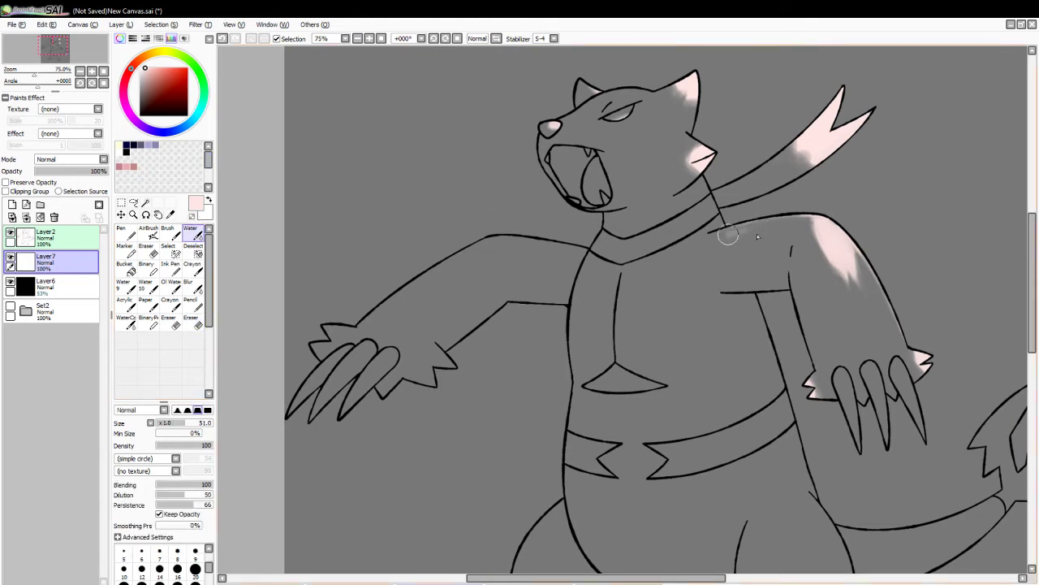
mouse_move(757, 236)
mouse_down()
mouse_move(702, 244)
mouse_move(782, 233)
mouse_move(717, 246)
mouse_move(771, 234)
mouse_move(736, 242)
mouse_move(760, 234)
mouse_move(763, 244)
mouse_move(708, 236)
mouse_move(788, 222)
mouse_move(692, 244)
mouse_up()
click(189, 324)
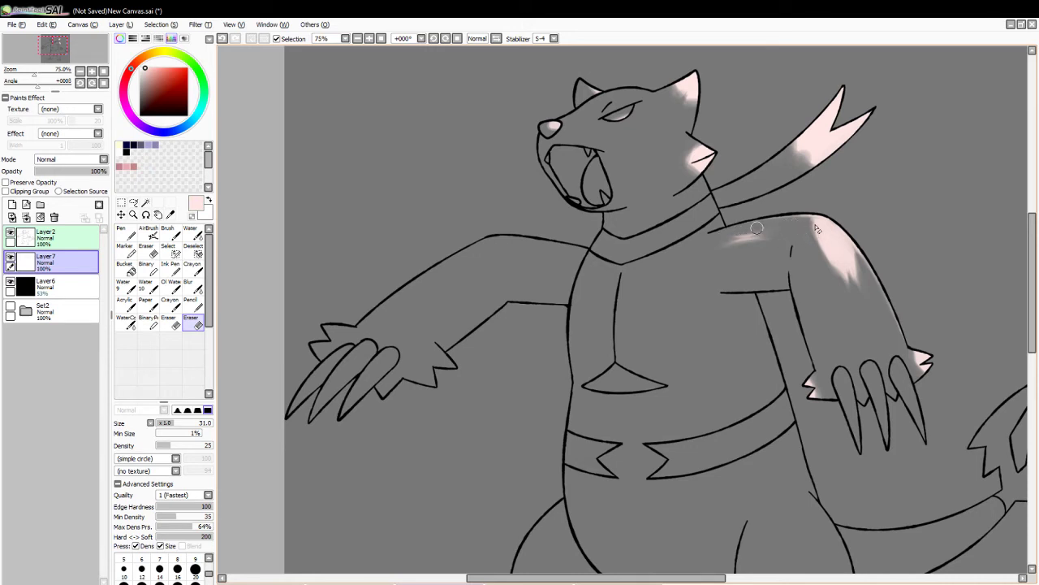
- Select the three claws of the hand beside the torso, paint their tips pale pink, fade them with the Eraser, and clear the selection
click(145, 202)
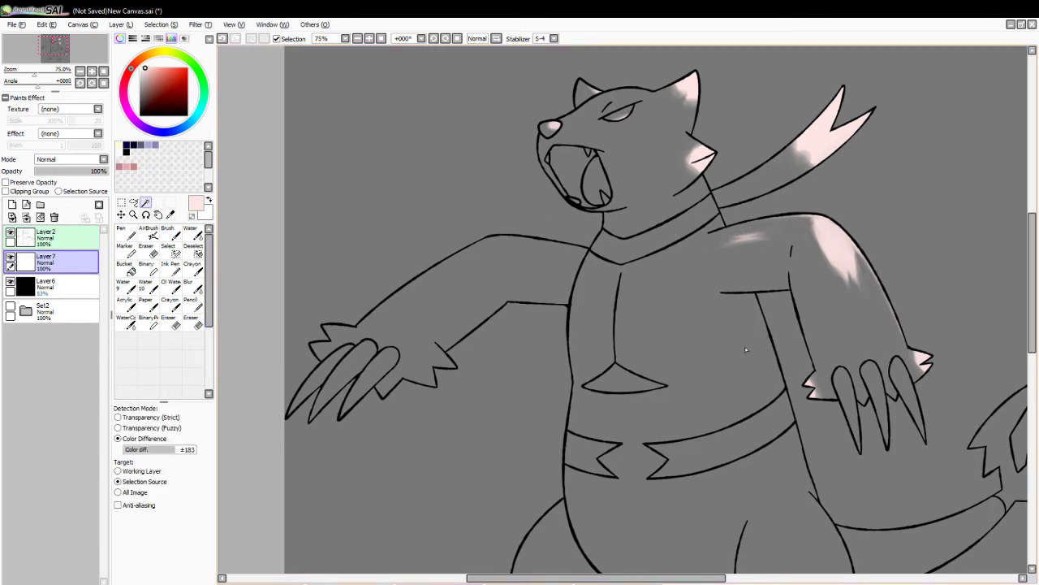
drag(840, 385, 912, 387)
click(191, 235)
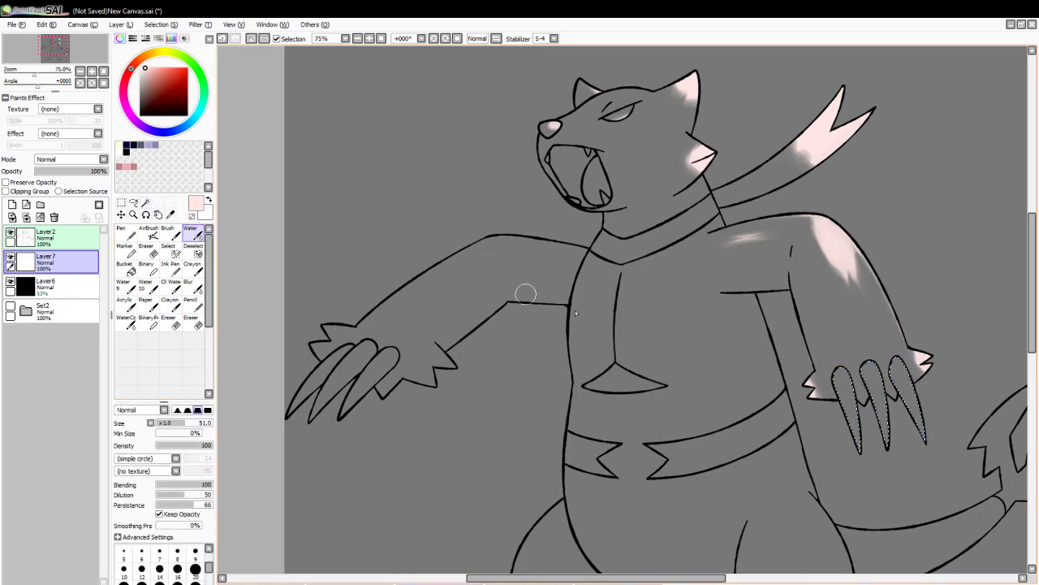
mouse_move(826, 432)
mouse_down()
mouse_move(848, 417)
mouse_move(855, 442)
mouse_move(856, 431)
mouse_move(886, 425)
mouse_move(882, 437)
mouse_move(918, 415)
mouse_up()
click(197, 323)
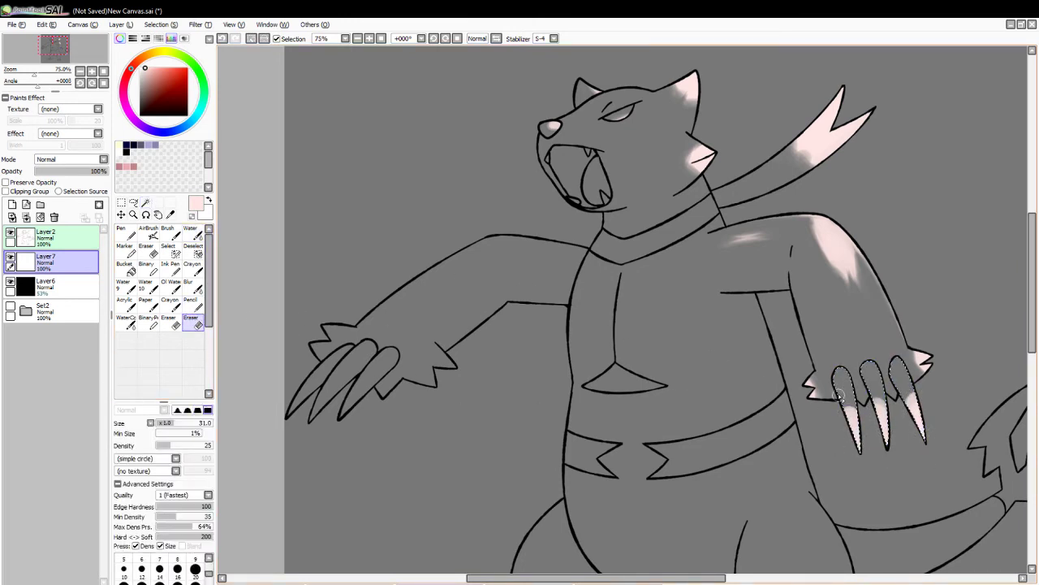
drag(874, 392, 879, 392)
click(261, 39)
- Select the body, neck bands, chest markings and waist belt areas together with the Magic Wand
click(147, 202)
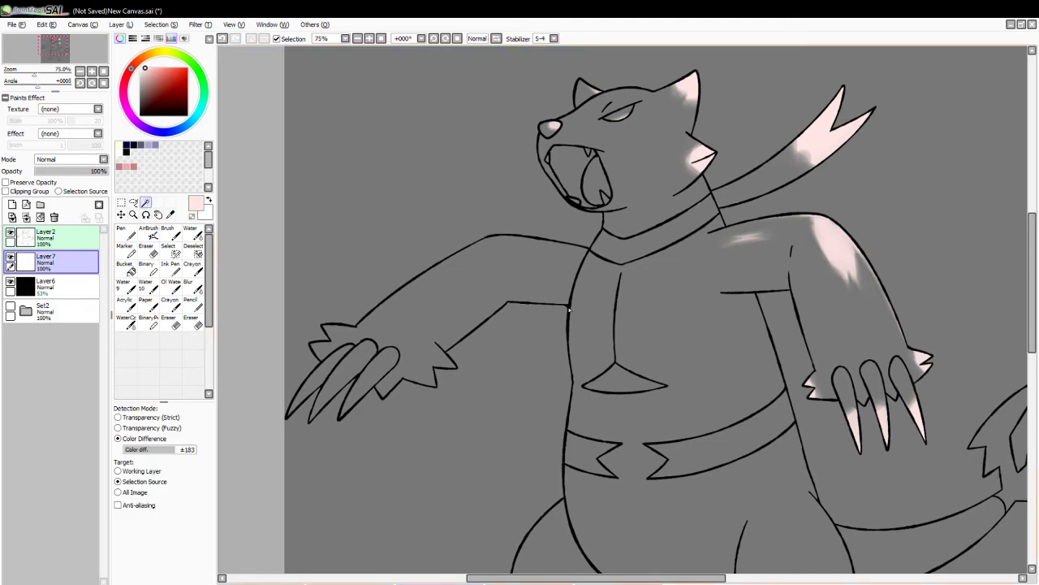
click(642, 270)
click(652, 241)
click(647, 213)
click(622, 383)
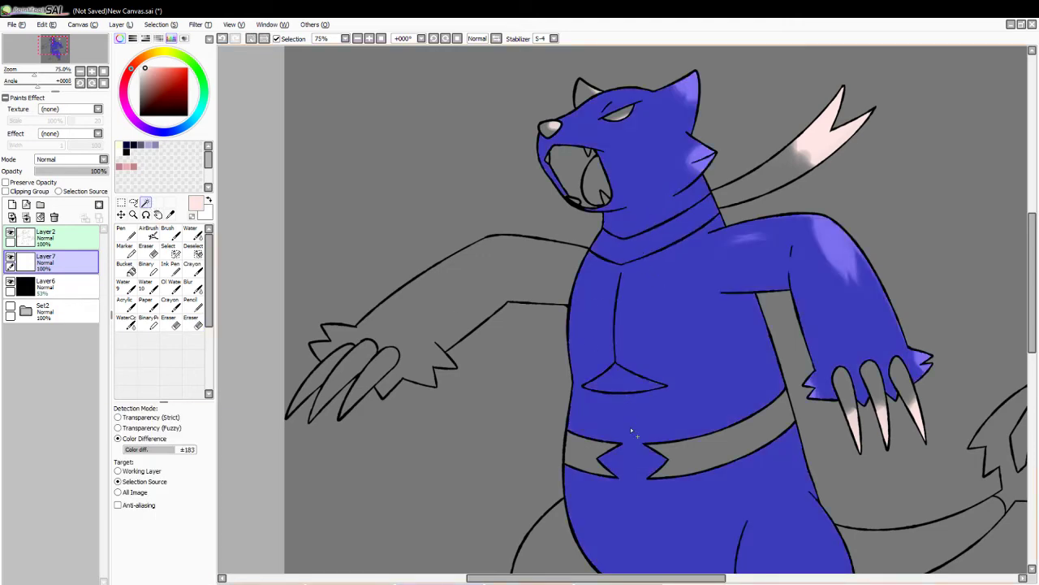
click(601, 451)
click(690, 457)
- Brush pale pink highlights with the Water brush down the chest centre line and diagonally across the belt, undoing trial strokes
click(193, 234)
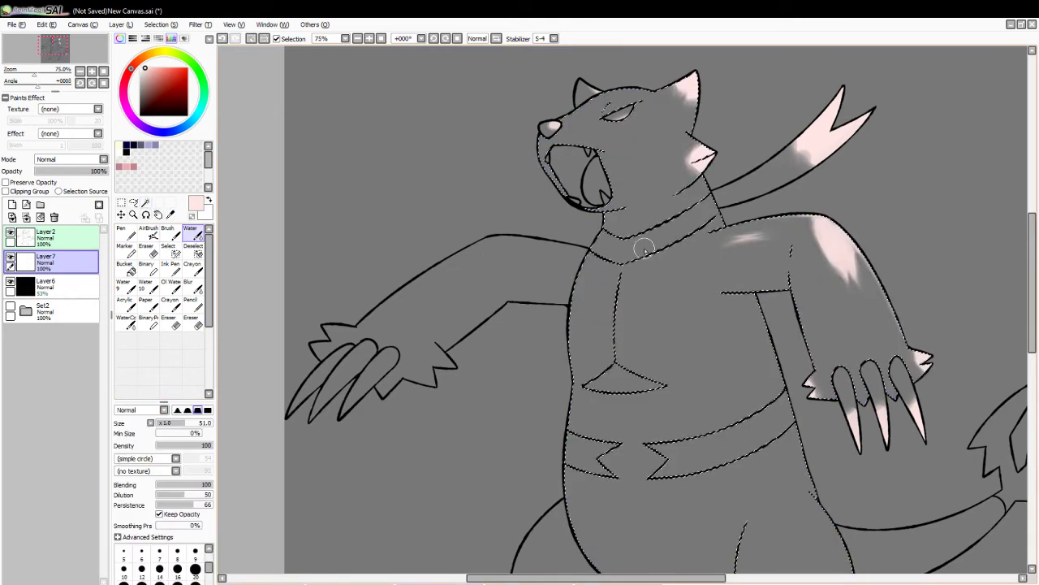
mouse_move(645, 249)
mouse_down()
mouse_move(633, 284)
mouse_move(647, 294)
mouse_move(632, 319)
mouse_move(641, 284)
mouse_move(640, 294)
mouse_move(630, 288)
mouse_up()
key(ctrl+z)
key(ctrl+z)
mouse_move(653, 245)
mouse_down()
mouse_move(634, 311)
mouse_move(643, 331)
mouse_move(664, 287)
mouse_move(628, 317)
mouse_move(664, 252)
mouse_move(624, 347)
mouse_move(627, 331)
mouse_move(628, 351)
mouse_move(652, 370)
mouse_move(631, 358)
mouse_move(681, 382)
mouse_move(634, 332)
mouse_move(664, 385)
mouse_move(630, 374)
mouse_move(632, 360)
mouse_move(686, 396)
mouse_up()
key(ctrl+z)
key(ctrl+z)
mouse_move(698, 445)
mouse_down()
mouse_move(716, 483)
mouse_move(726, 419)
mouse_move(701, 418)
mouse_move(707, 443)
mouse_move(732, 455)
mouse_move(726, 417)
mouse_move(717, 431)
mouse_move(749, 487)
mouse_up()
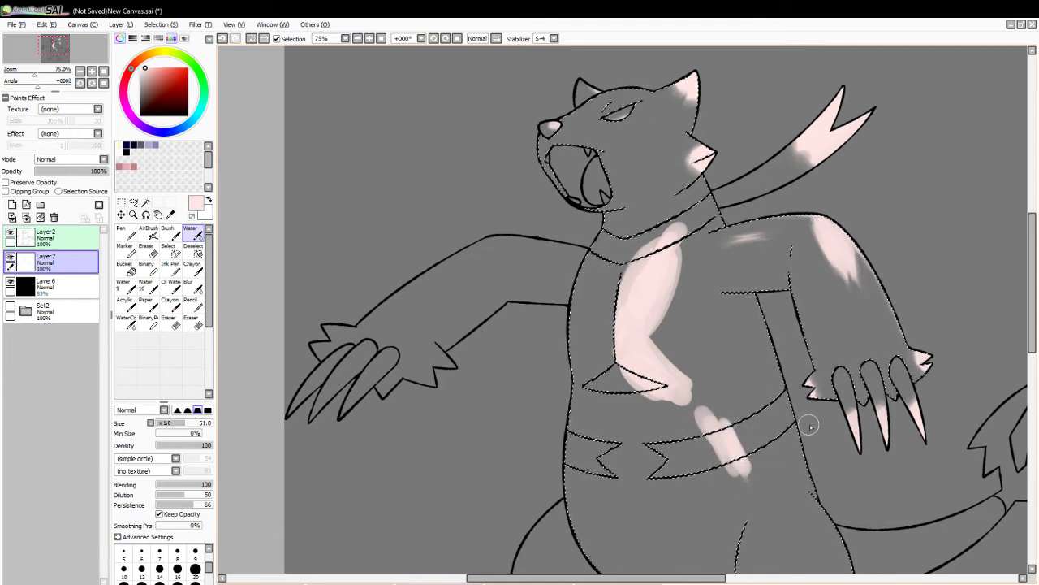
- Brush a long pale pink highlight down the front thigh and a short one across the foot above the toe claws
scroll(969, 402, down, 3)
mouse_move(786, 435)
mouse_down()
mouse_move(778, 382)
mouse_move(779, 419)
mouse_move(783, 403)
mouse_move(804, 435)
mouse_move(804, 463)
mouse_move(781, 427)
mouse_move(786, 398)
mouse_move(817, 449)
mouse_move(797, 382)
mouse_move(811, 468)
mouse_move(796, 421)
mouse_move(786, 428)
mouse_move(814, 505)
mouse_move(1035, 360)
mouse_move(807, 418)
mouse_move(799, 404)
mouse_move(825, 405)
mouse_move(780, 408)
mouse_move(840, 433)
mouse_up()
scroll(813, 408, down, 4)
- Fade the foot highlight and taper the thigh highlight to a pointed shape with the size 31 Eraser
click(198, 323)
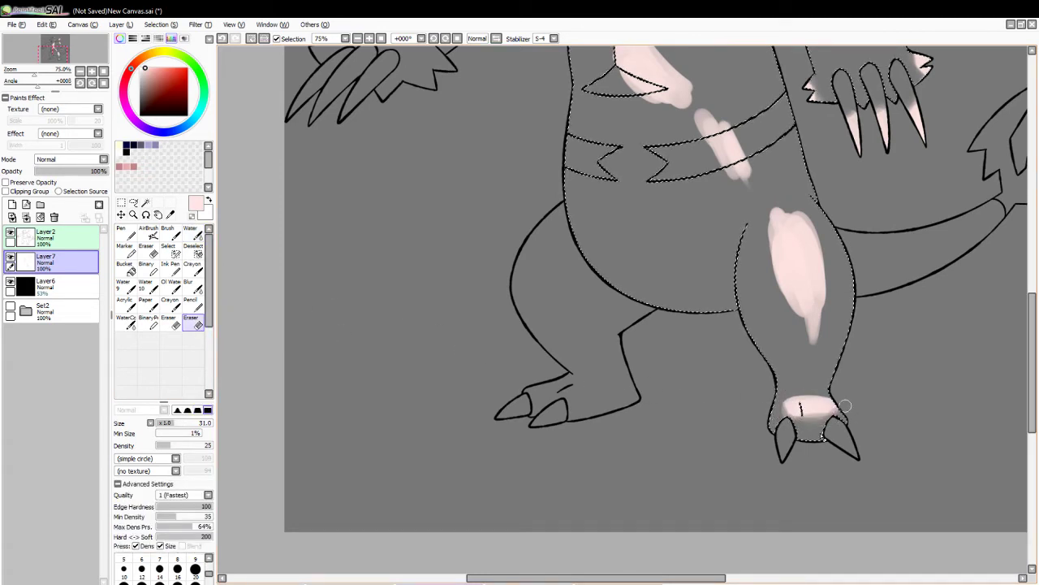
drag(787, 402, 809, 387)
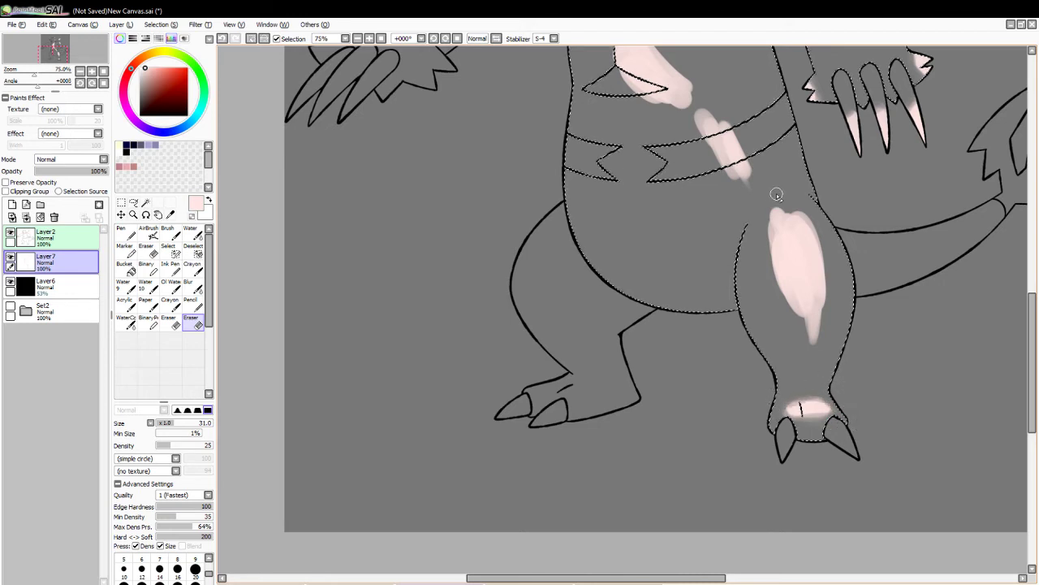
mouse_move(766, 211)
mouse_down()
mouse_move(774, 281)
mouse_move(778, 290)
mouse_move(769, 256)
mouse_move(807, 347)
mouse_move(802, 322)
mouse_move(820, 340)
mouse_up()
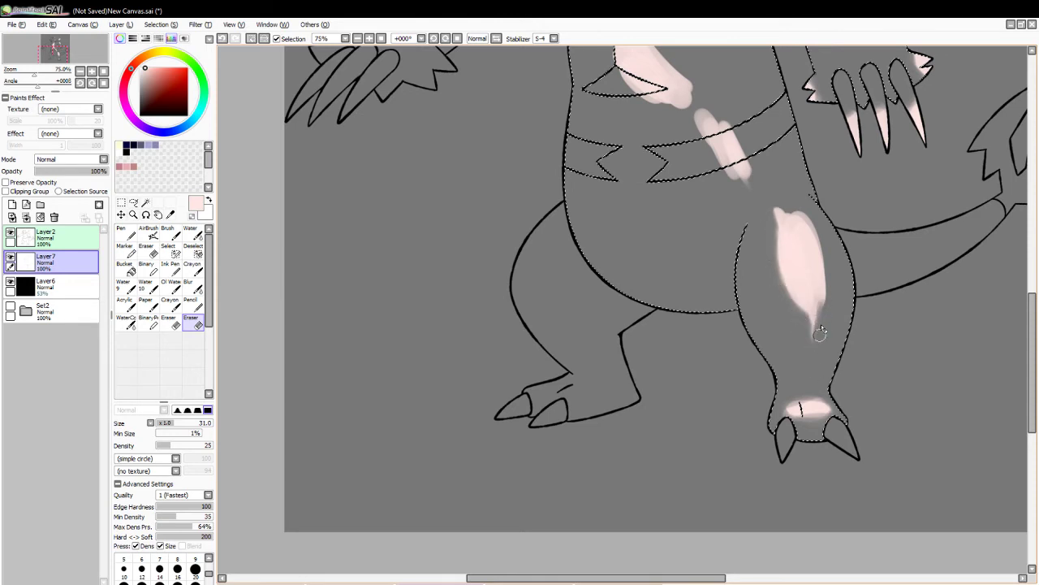
drag(827, 287, 819, 327)
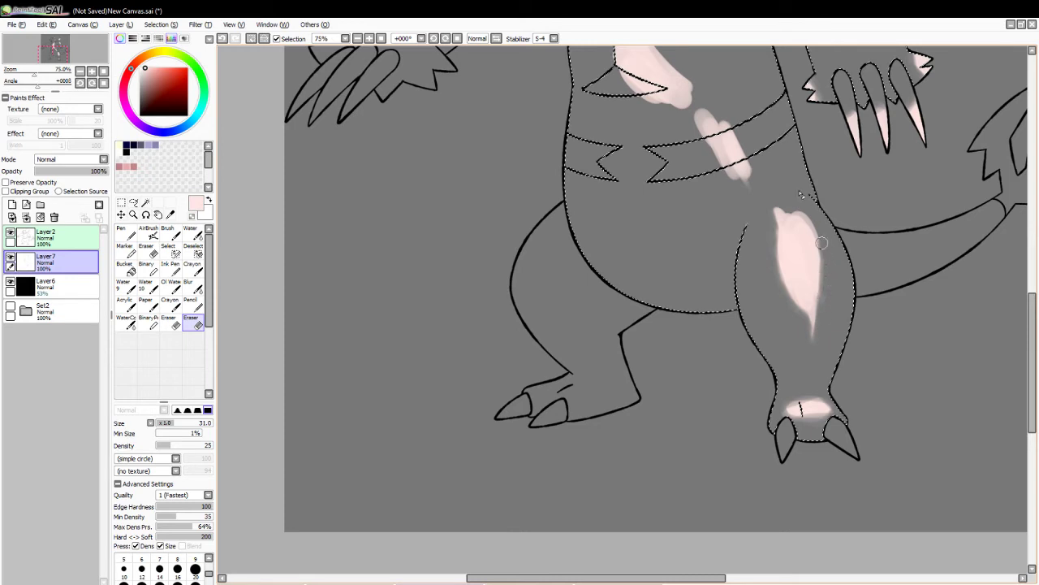
mouse_move(821, 243)
mouse_down()
mouse_move(803, 218)
mouse_move(804, 234)
mouse_move(802, 212)
mouse_move(822, 271)
mouse_up()
drag(799, 208, 827, 325)
mouse_move(803, 240)
mouse_down()
mouse_move(781, 213)
mouse_move(822, 277)
mouse_up()
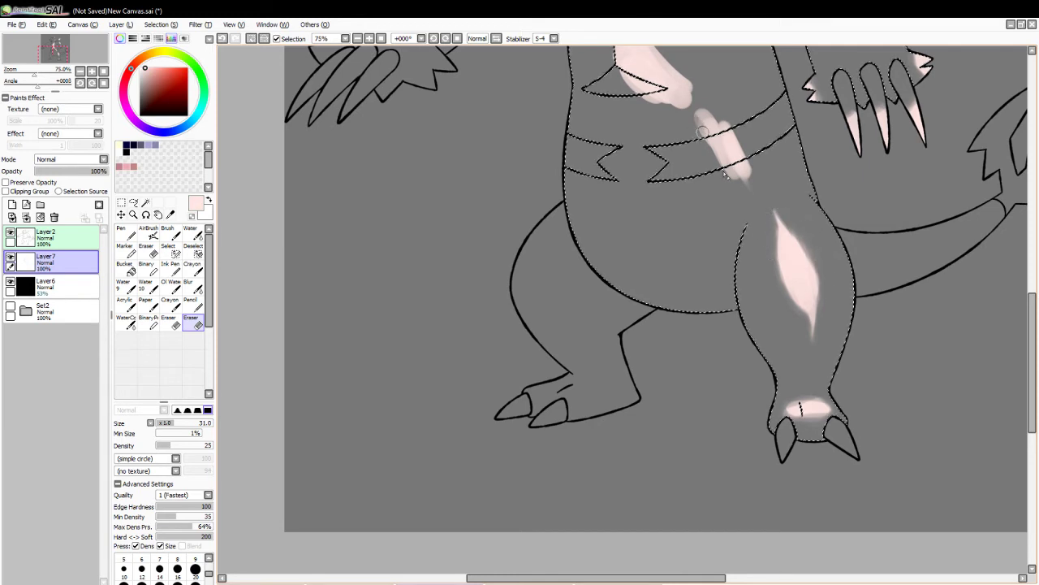
- Thin the diagonal belt highlight with the Eraser and add a small pale pink dab between it and the thigh highlight
mouse_move(702, 132)
mouse_down()
mouse_move(749, 186)
mouse_move(719, 155)
mouse_up()
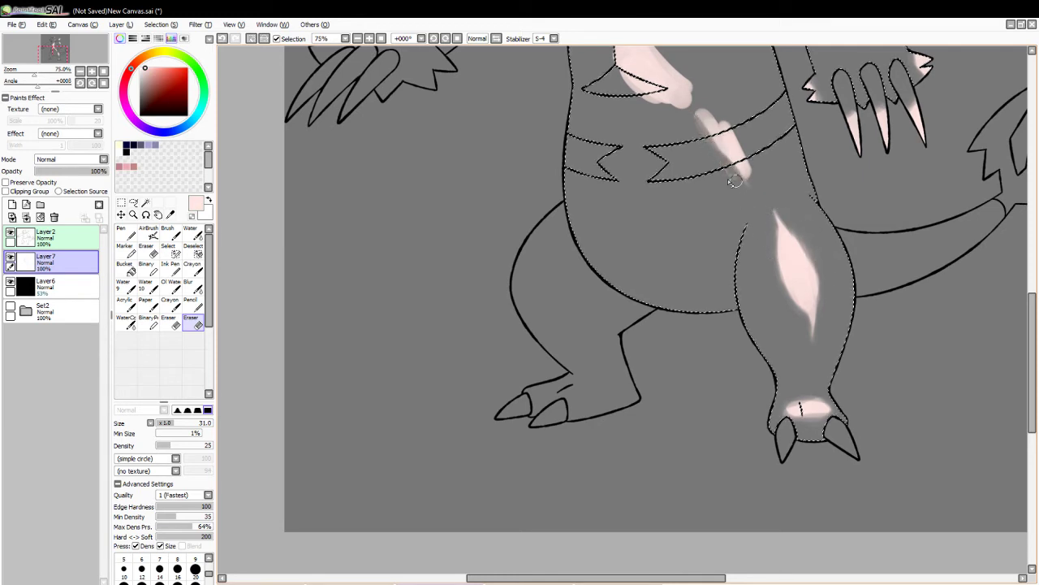
drag(699, 104, 730, 149)
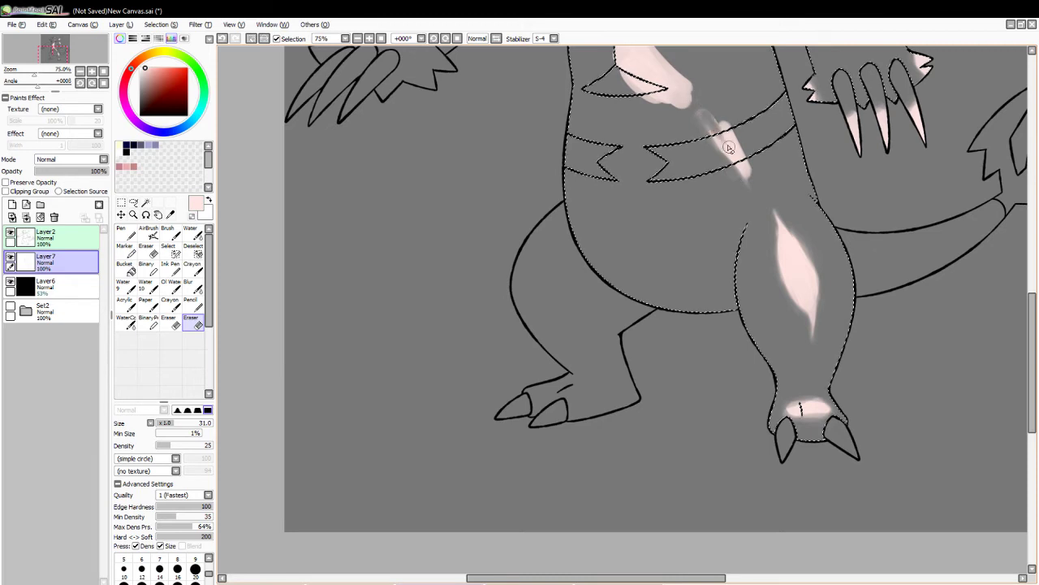
mouse_move(703, 107)
mouse_down()
mouse_move(742, 152)
mouse_move(711, 108)
mouse_move(746, 164)
mouse_move(724, 109)
mouse_move(732, 138)
mouse_up()
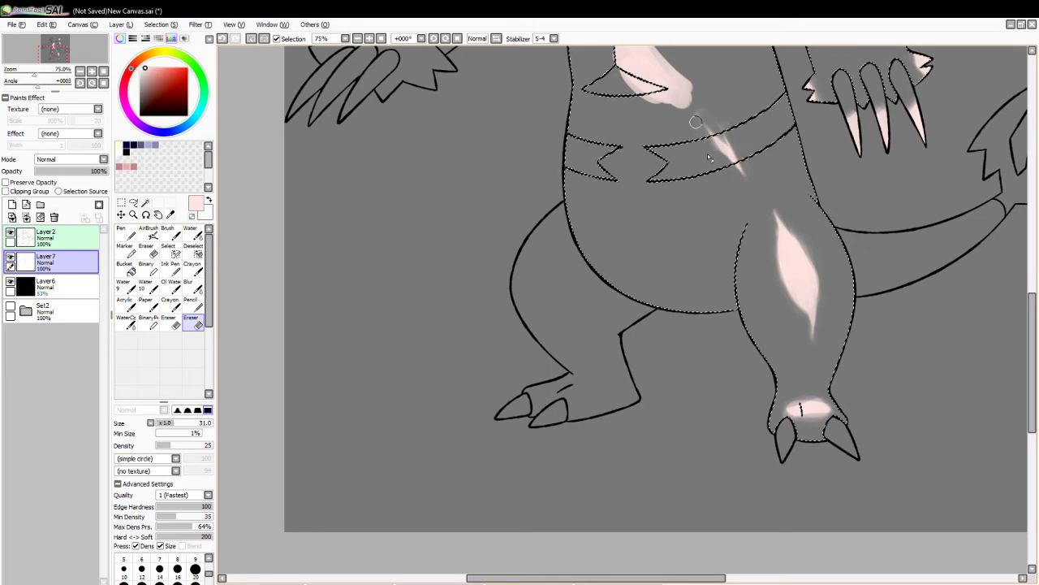
click(192, 233)
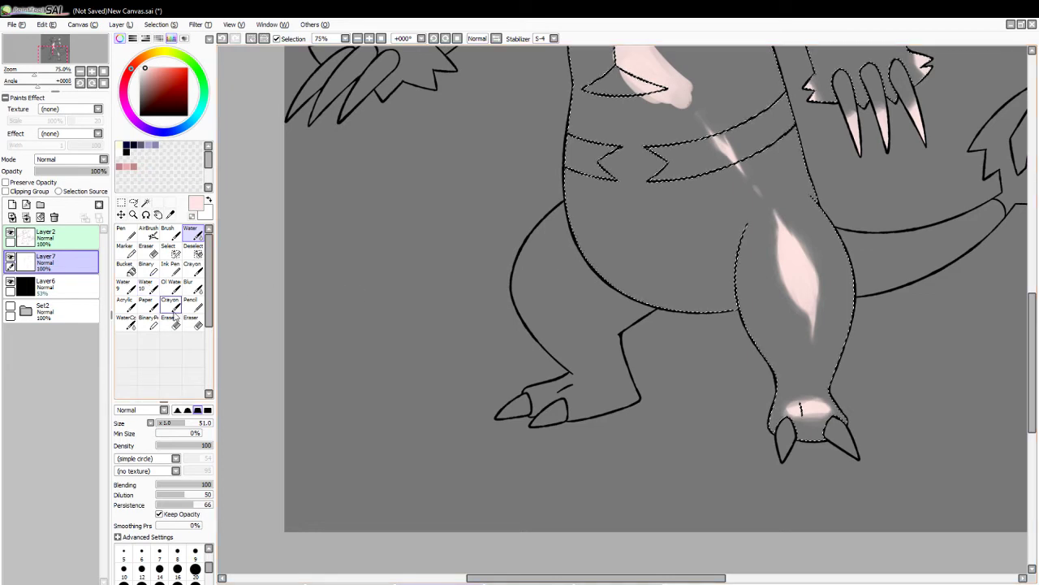
key(e)
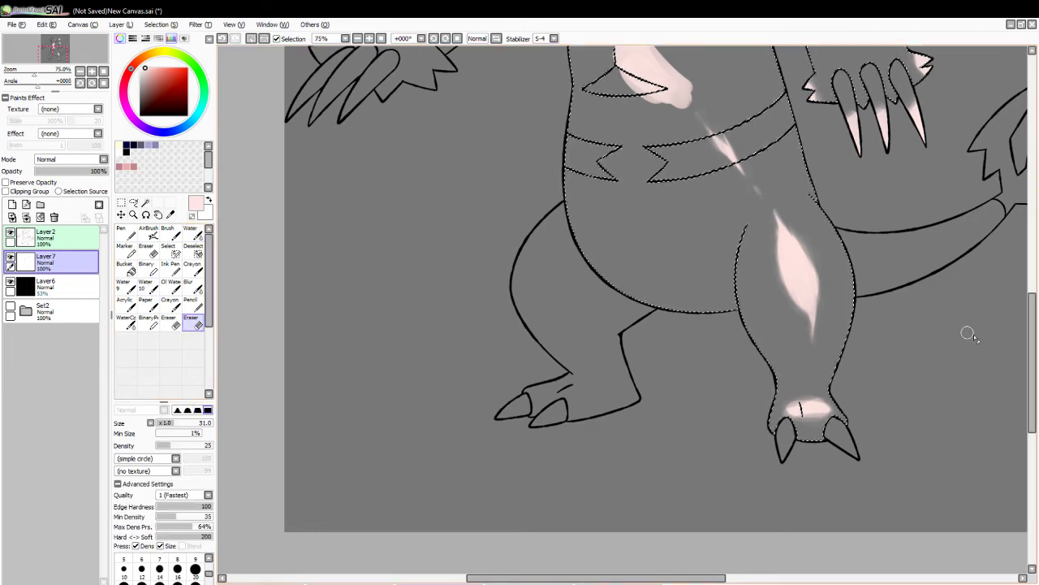
- Erase the outer edges of the chest highlight and the overspill below the triangular marking, leaving a soft tapered shape
drag(1033, 364, 1033, 316)
drag(678, 99, 612, 163)
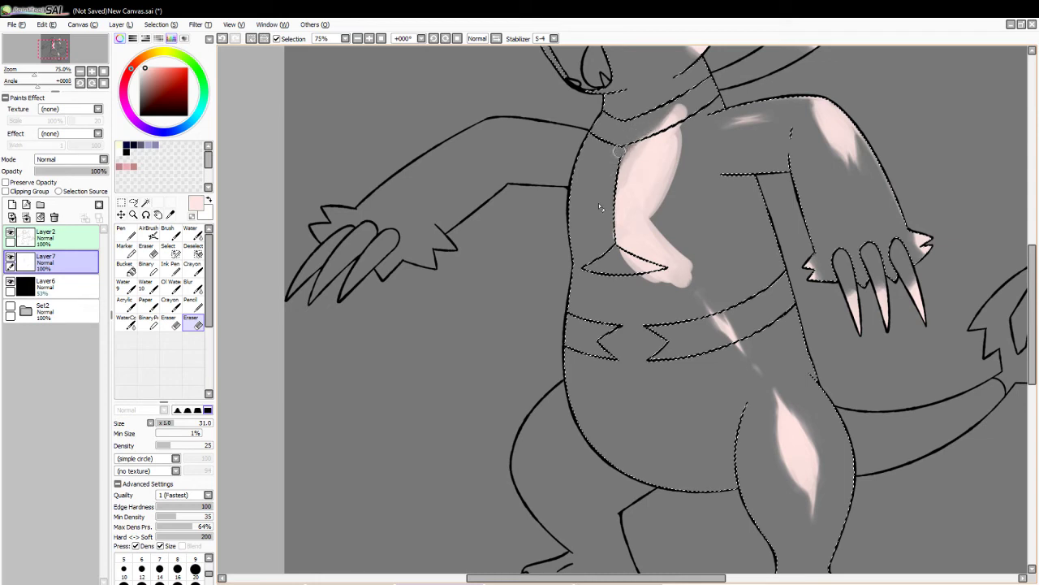
drag(695, 110, 675, 126)
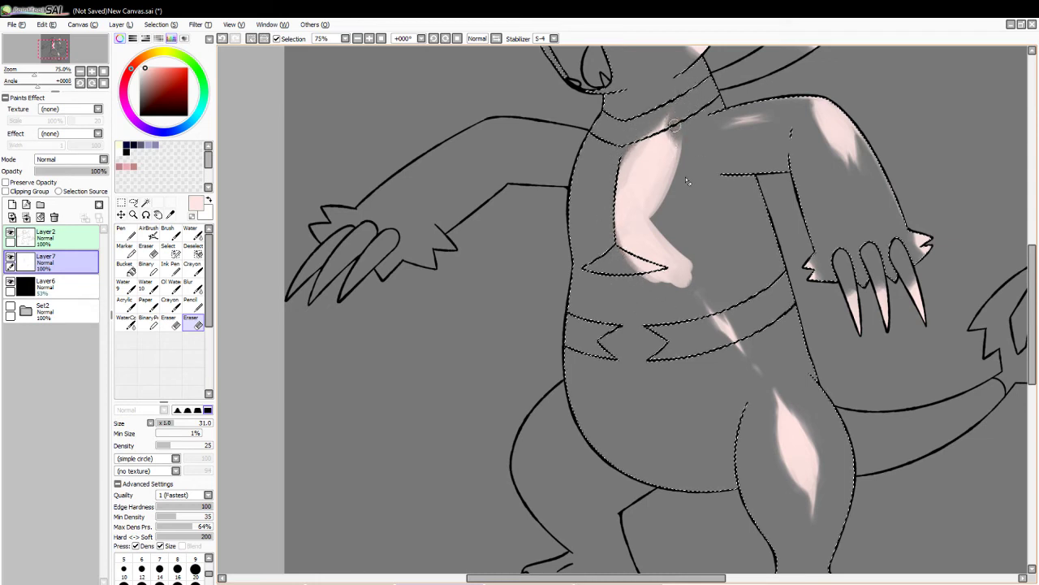
drag(667, 200, 676, 161)
mouse_move(642, 225)
mouse_down()
mouse_move(679, 160)
mouse_move(646, 212)
mouse_move(650, 191)
mouse_move(649, 201)
mouse_move(683, 181)
mouse_move(648, 212)
mouse_move(635, 204)
mouse_move(689, 159)
mouse_move(650, 209)
mouse_move(682, 136)
mouse_move(653, 232)
mouse_move(664, 242)
mouse_move(637, 253)
mouse_move(627, 241)
mouse_move(644, 217)
mouse_move(689, 276)
mouse_move(686, 285)
mouse_move(691, 258)
mouse_move(679, 295)
mouse_move(683, 240)
mouse_move(661, 229)
mouse_move(672, 246)
mouse_move(666, 301)
mouse_move(619, 246)
mouse_move(660, 289)
mouse_move(626, 254)
mouse_move(667, 285)
mouse_move(654, 279)
mouse_move(630, 255)
mouse_move(682, 282)
mouse_move(653, 234)
mouse_move(673, 267)
mouse_up()
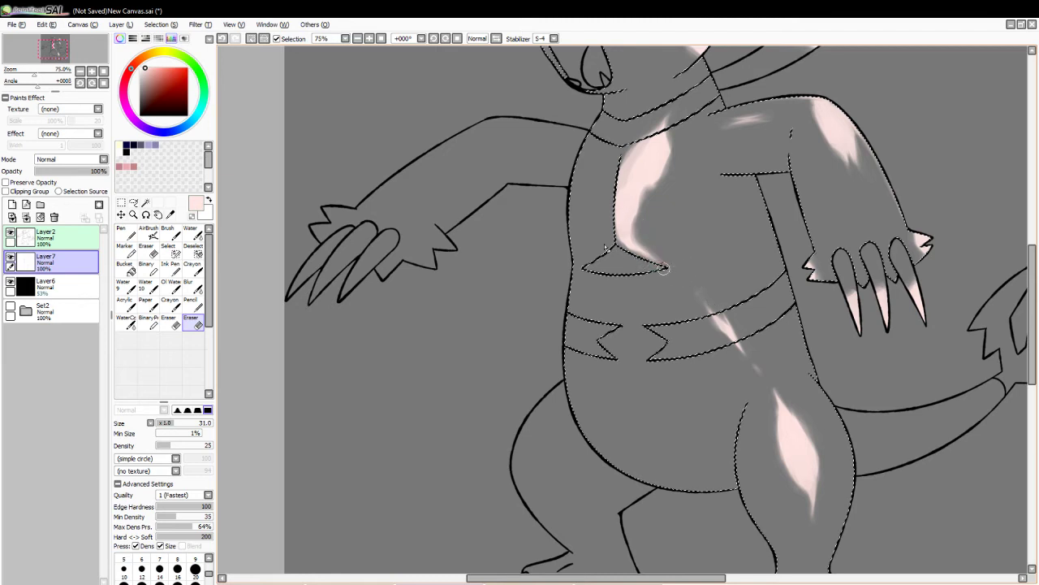
drag(664, 268, 637, 257)
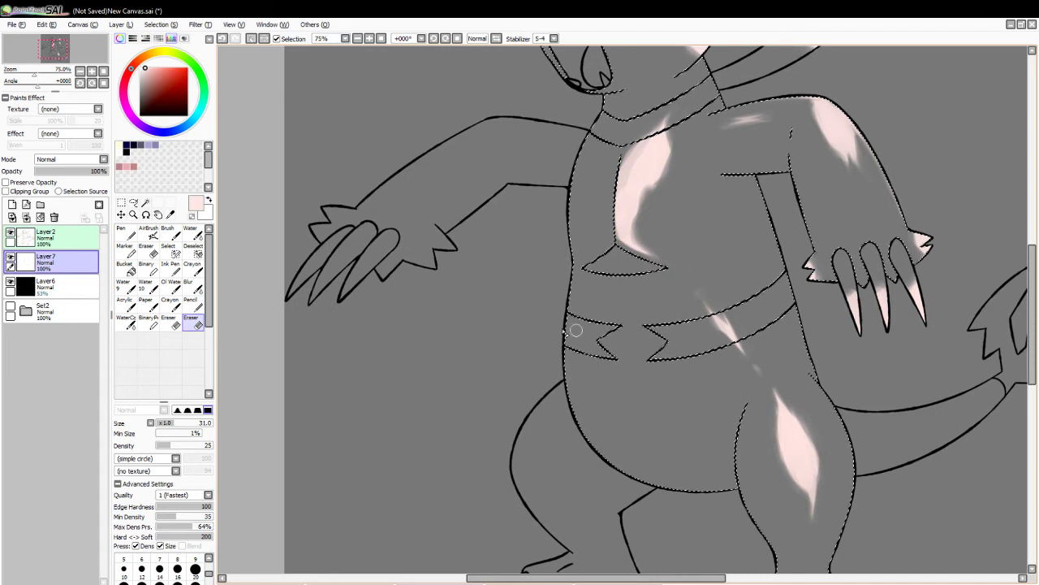
- Paint thin rim highlights along the torso side and front leg outlines with the size 18 AirBrush, and clear the selection
key(v)
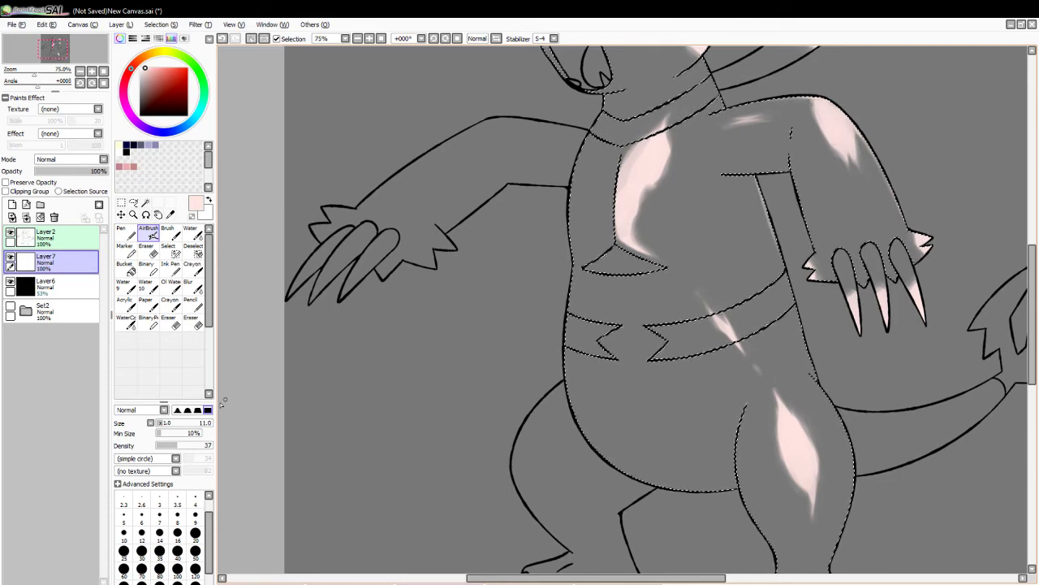
click(166, 423)
key(ctrl+z)
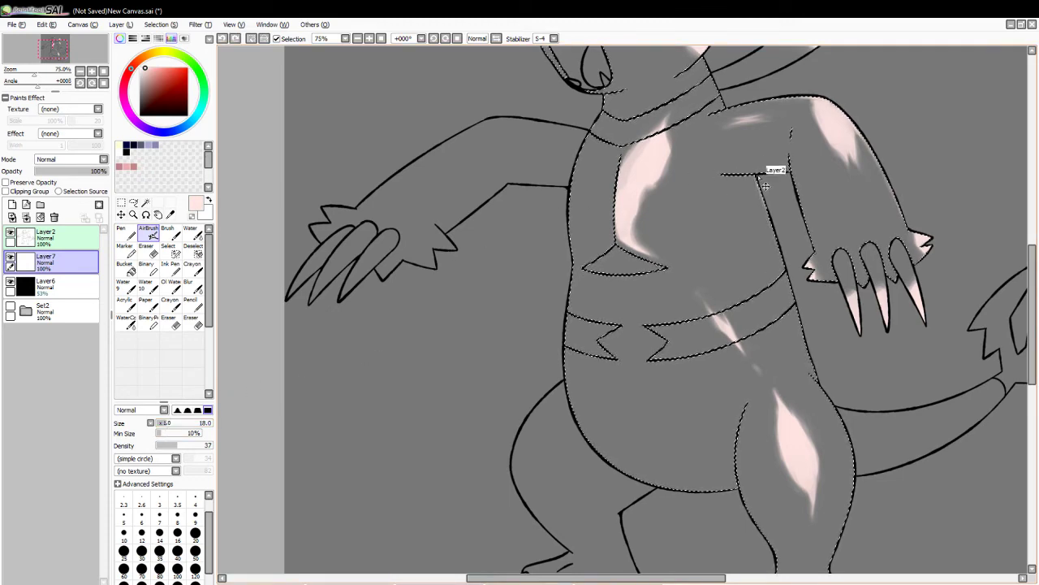
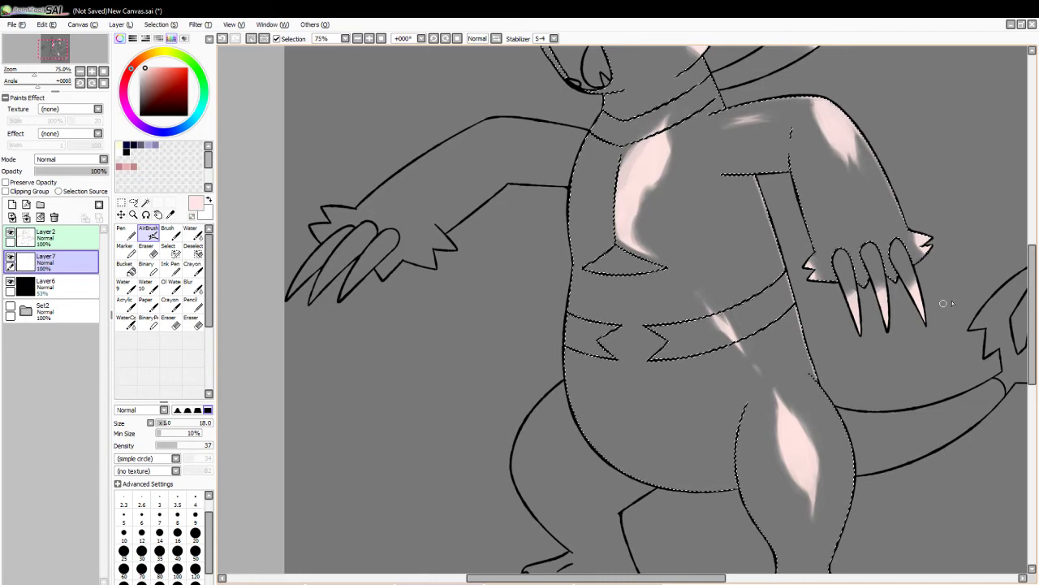
scroll(1033, 301, down, 3)
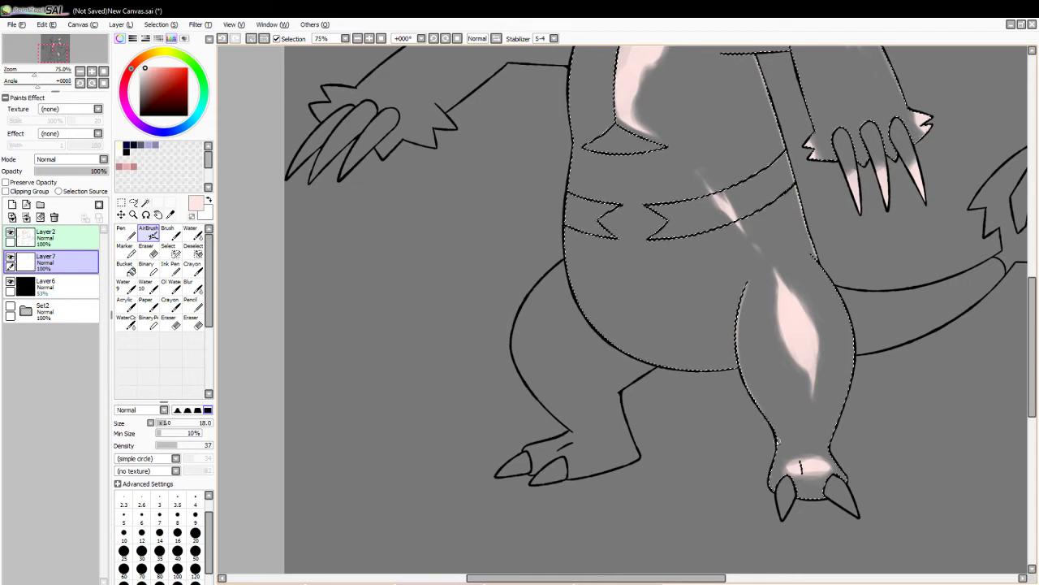
key(ctrl+z)
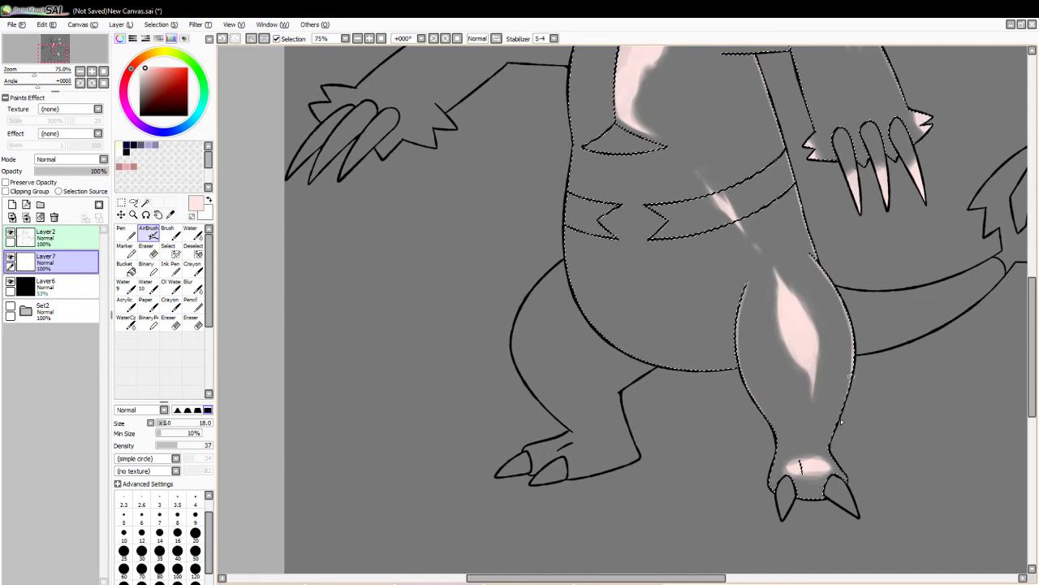
key(ctrl+d)
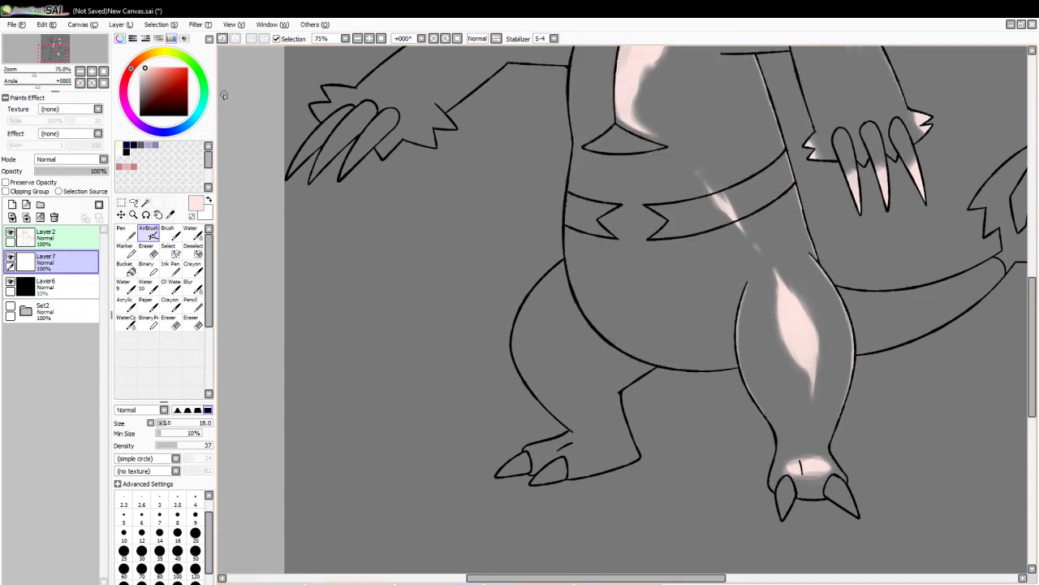
- Select the front foot's two toe claws, paint their tips pale pink, fade them with the Eraser, and clear the selection
click(145, 202)
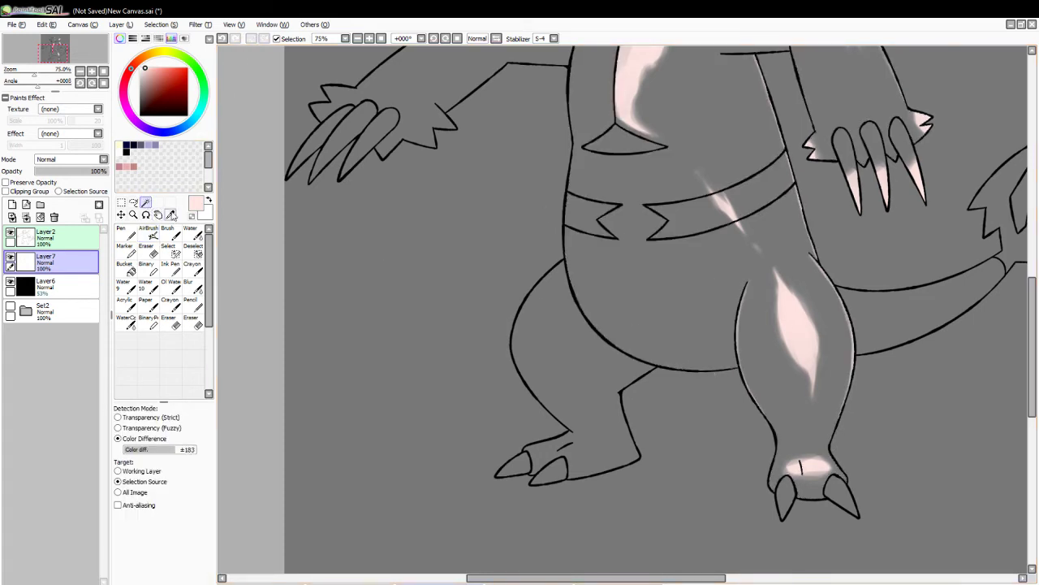
click(785, 487)
click(192, 234)
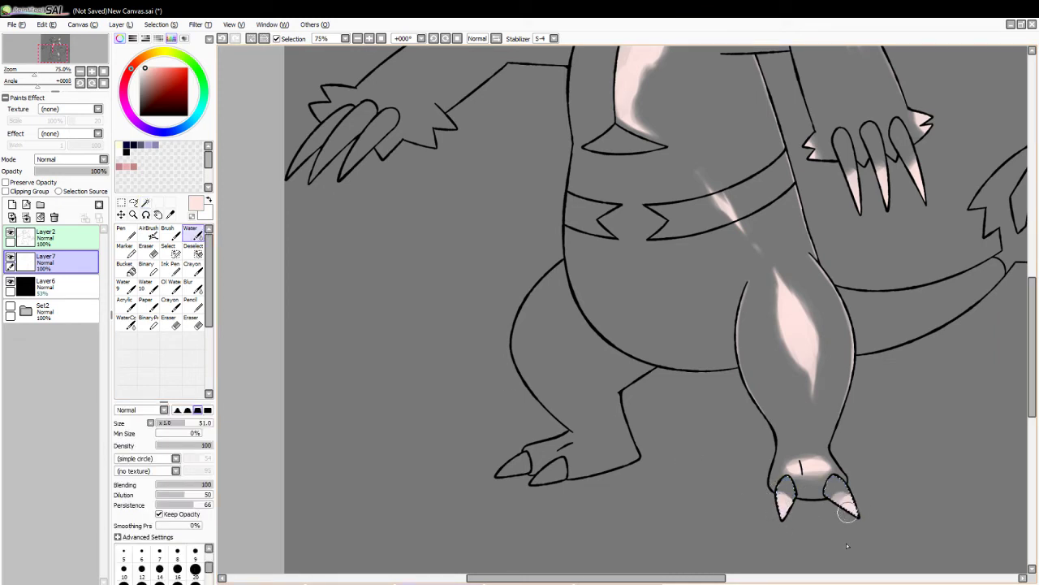
click(193, 322)
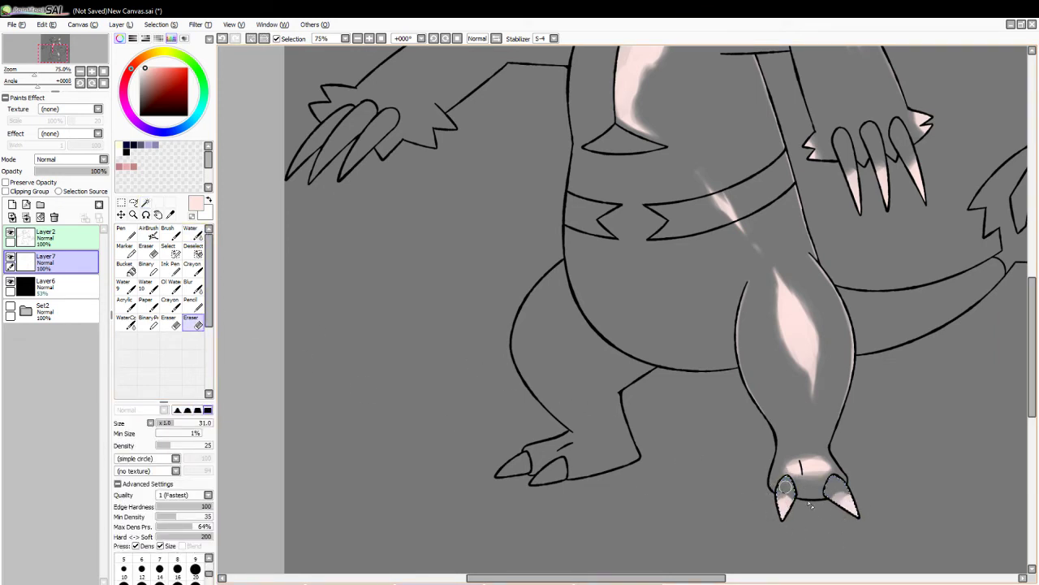
drag(781, 491, 791, 497)
mouse_move(843, 493)
mouse_down()
mouse_move(830, 485)
mouse_move(848, 490)
mouse_up()
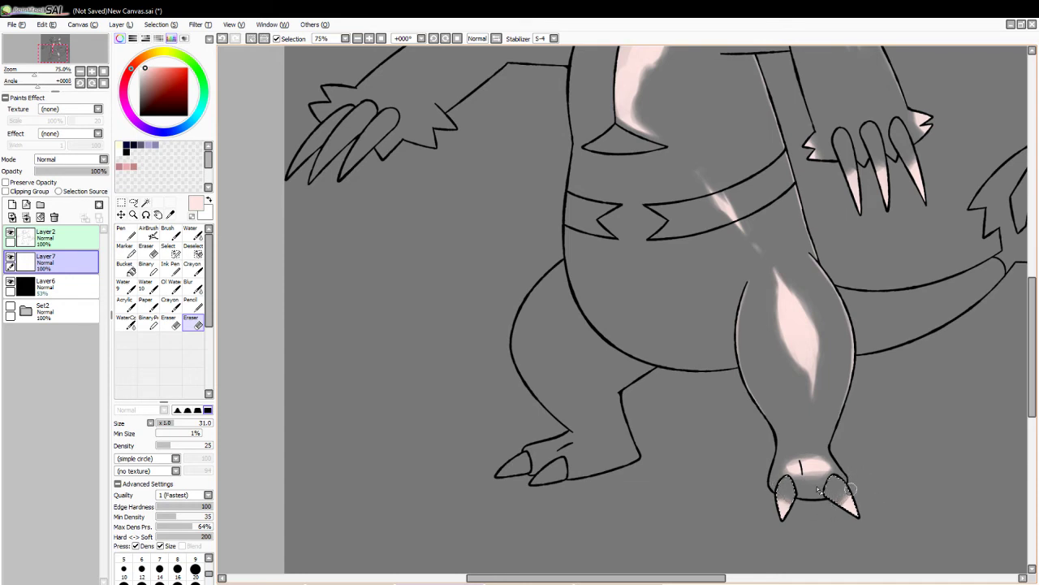
key(ctrl+d)
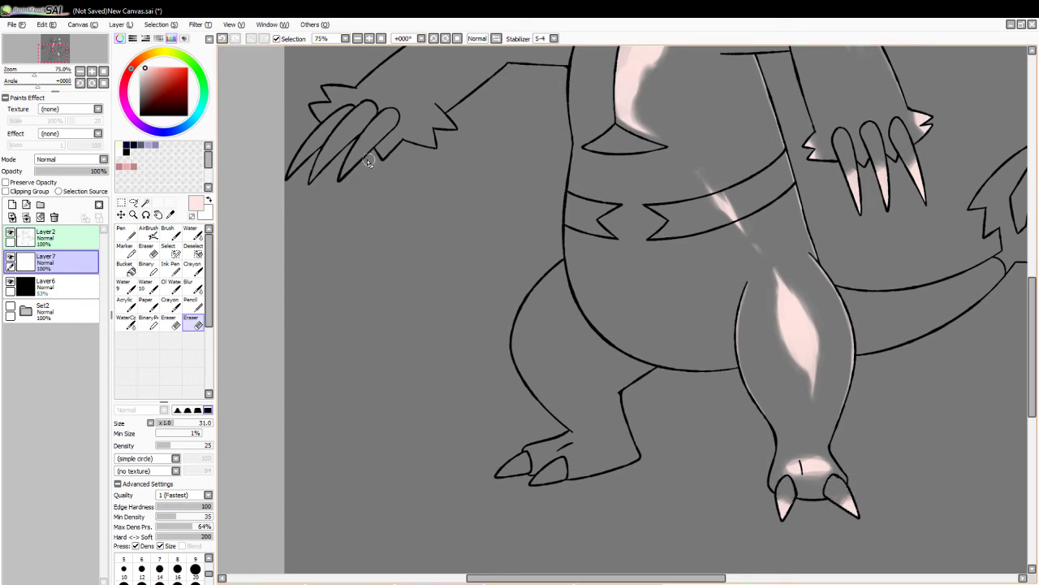
- Select the far hind leg, brush a thin pale pink highlight at its heel edge, and clear the selection
mouse_move(1031, 373)
mouse_down()
mouse_move(1031, 314)
mouse_move(1031, 367)
mouse_up()
drag(732, 574, 803, 574)
click(146, 203)
click(423, 442)
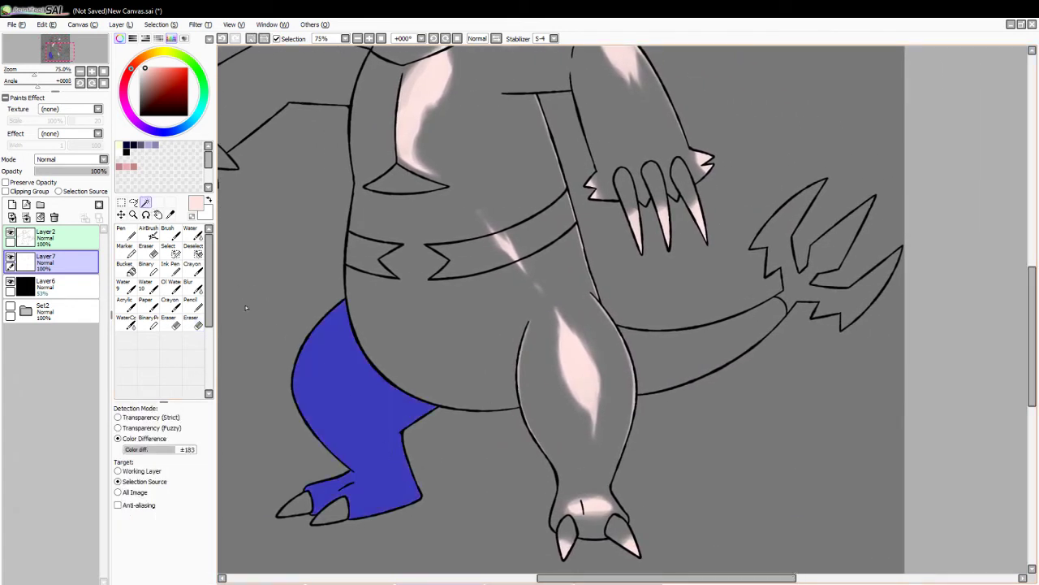
click(193, 235)
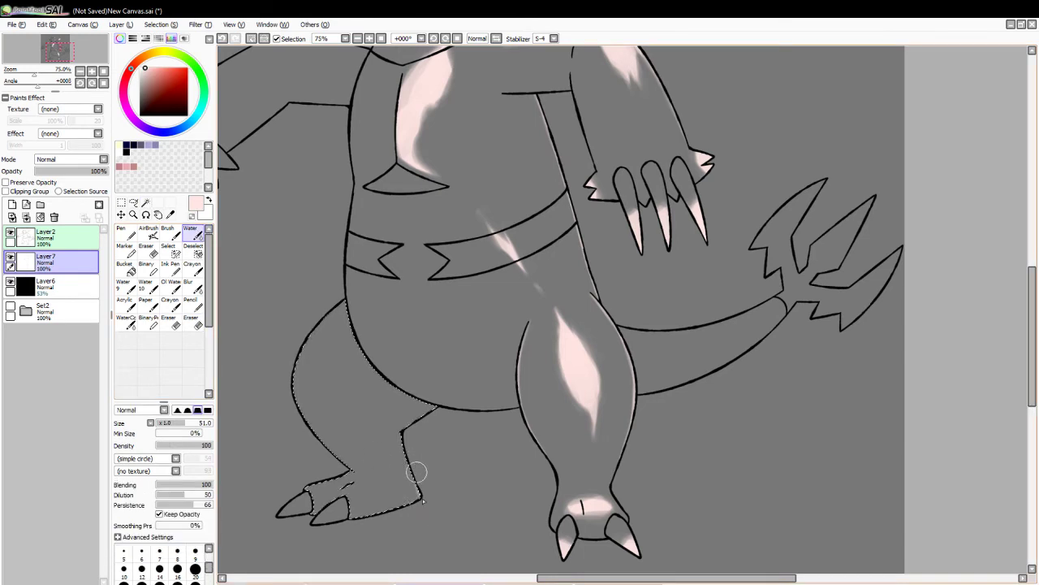
key(ctrl+d)
click(146, 203)
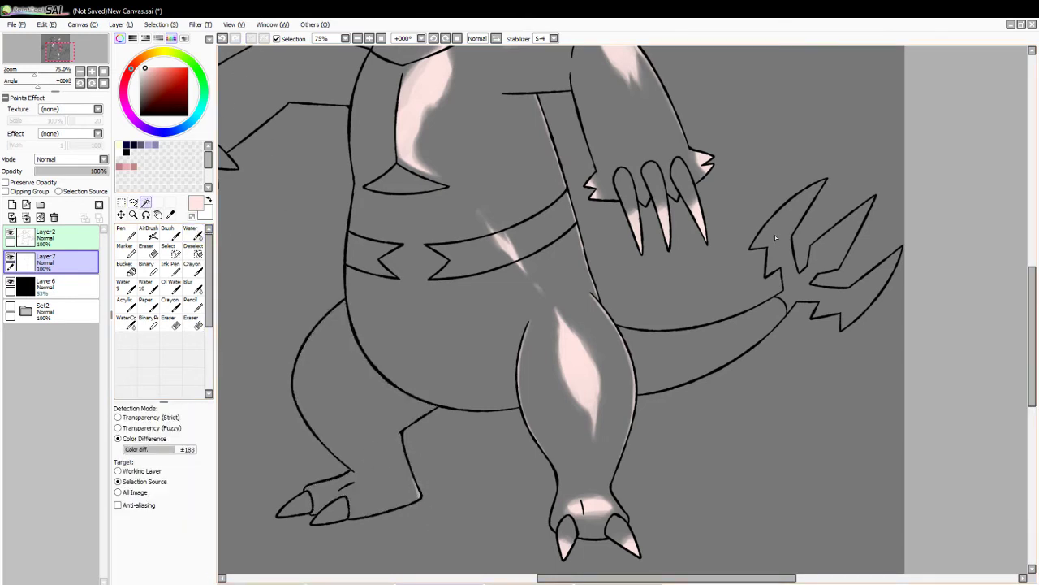
- Select the forked tail tip with the magic wand and paint its three prongs pale pink with the size 51 Water brush
click(780, 235)
click(196, 233)
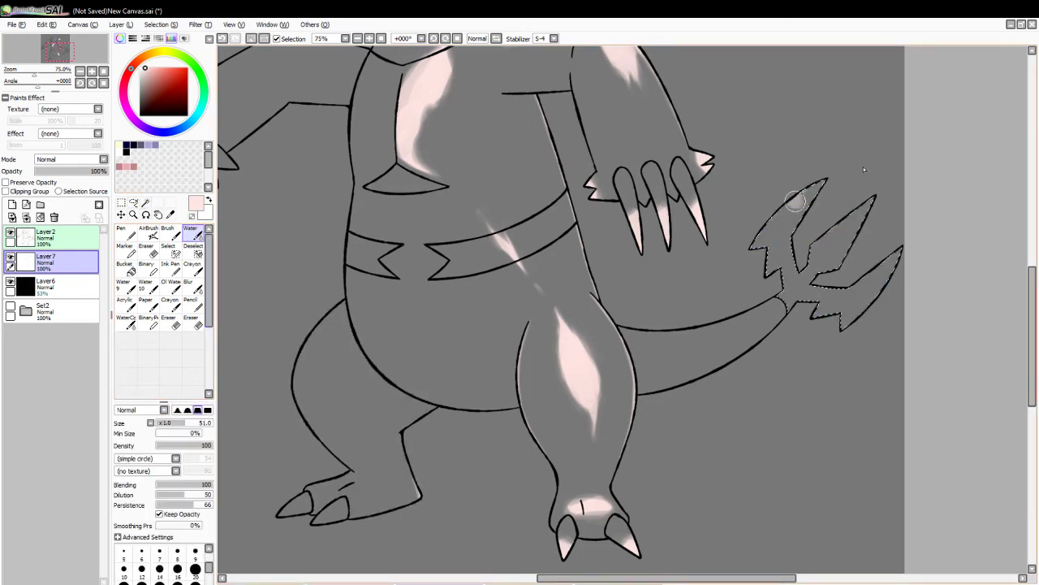
mouse_move(797, 201)
mouse_down()
mouse_move(815, 189)
mouse_move(846, 225)
mouse_move(893, 245)
mouse_move(885, 276)
mouse_move(895, 265)
mouse_up()
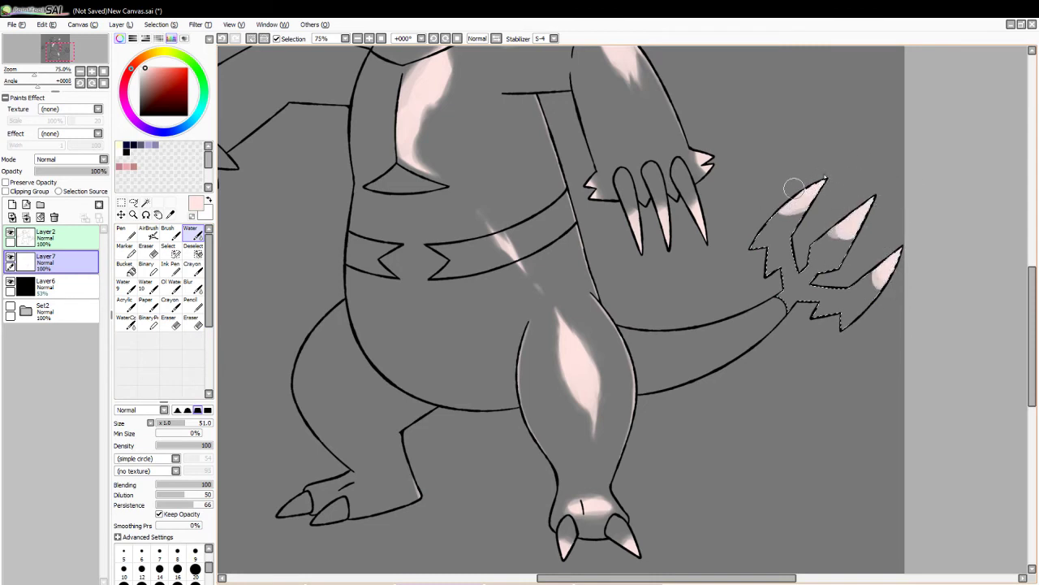
mouse_move(793, 188)
mouse_down()
mouse_move(778, 209)
mouse_move(816, 180)
mouse_move(767, 224)
mouse_up()
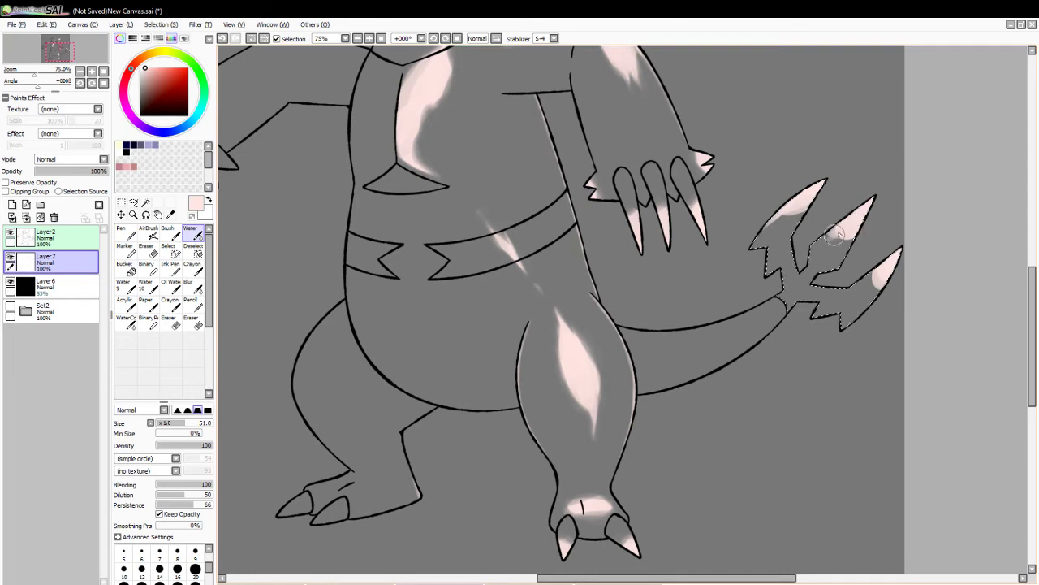
drag(835, 234, 861, 215)
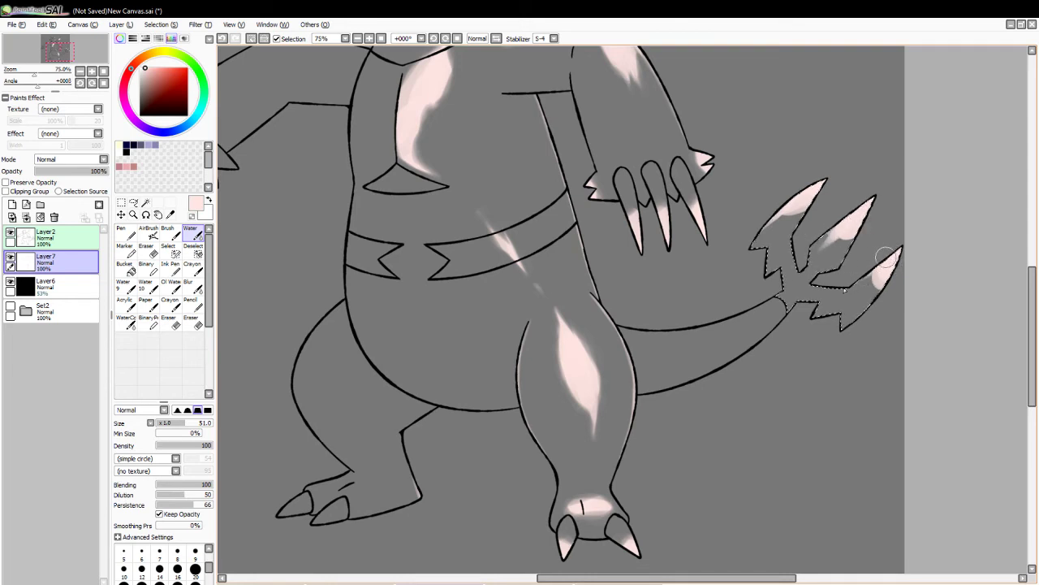
mouse_move(887, 256)
mouse_down()
mouse_move(889, 280)
mouse_move(853, 317)
mouse_up()
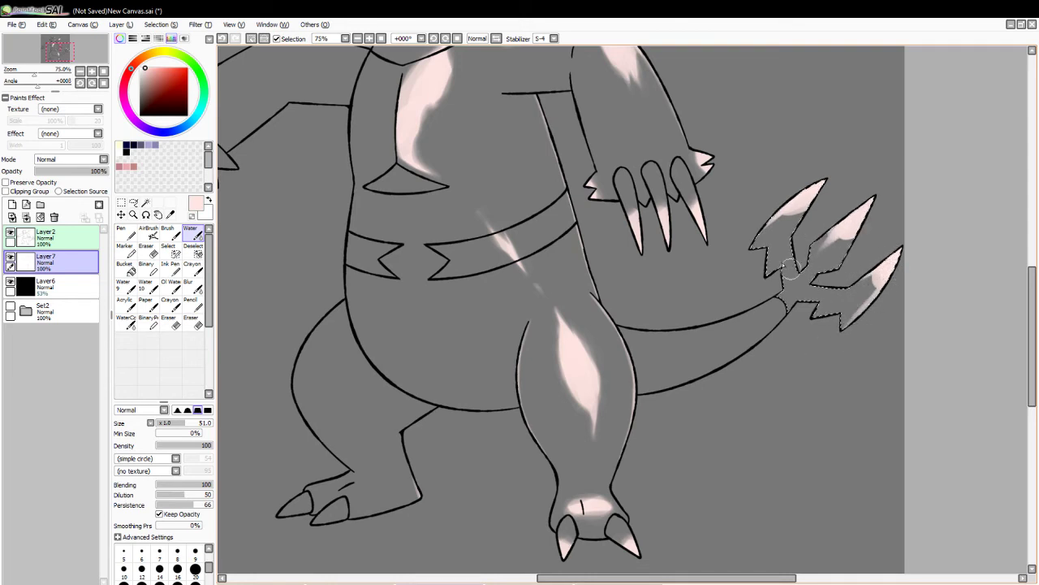
- Fade the inner parts of the pink on the three tail prongs with the size 31 Eraser, and clear the selection
key(e)
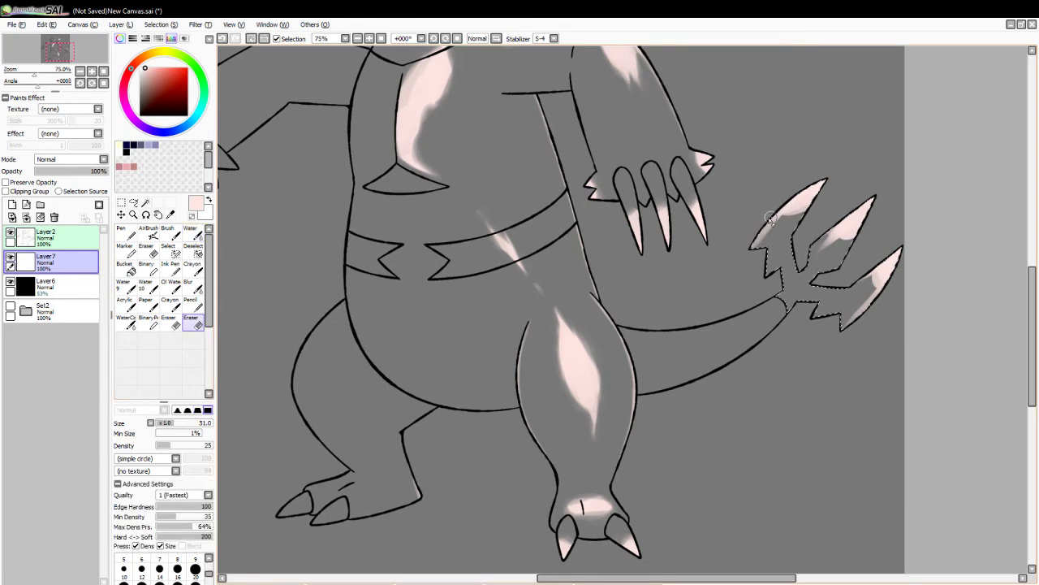
mouse_move(777, 224)
mouse_down()
mouse_move(758, 250)
mouse_move(802, 204)
mouse_move(805, 212)
mouse_move(768, 229)
mouse_move(820, 203)
mouse_up()
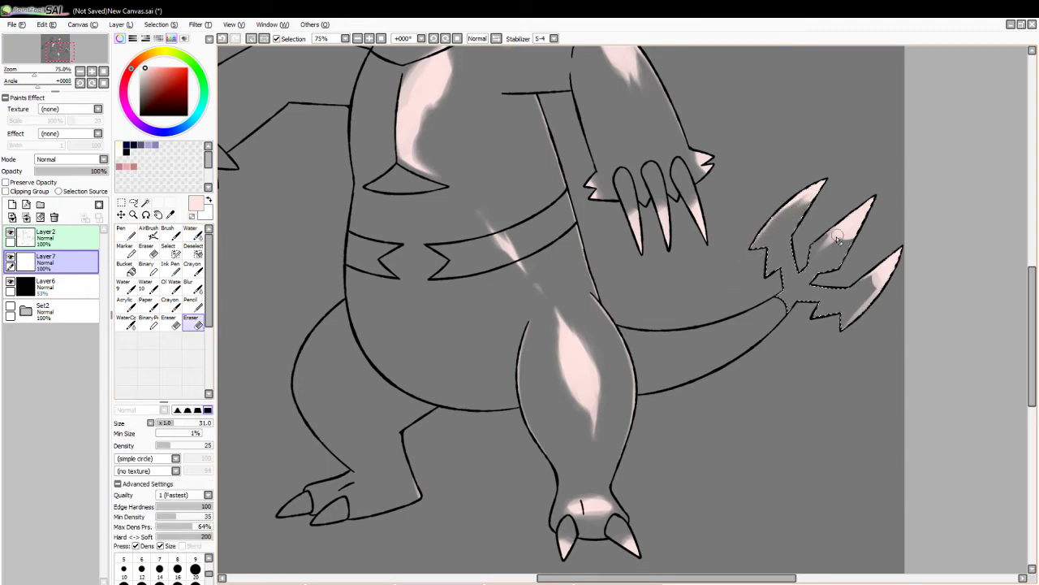
mouse_move(838, 239)
mouse_down()
mouse_move(841, 215)
mouse_move(805, 262)
mouse_move(864, 228)
mouse_up()
mouse_move(838, 261)
mouse_down()
mouse_move(879, 269)
mouse_move(856, 273)
mouse_move(848, 296)
mouse_move(884, 270)
mouse_move(833, 335)
mouse_move(875, 283)
mouse_move(841, 325)
mouse_move(867, 287)
mouse_up()
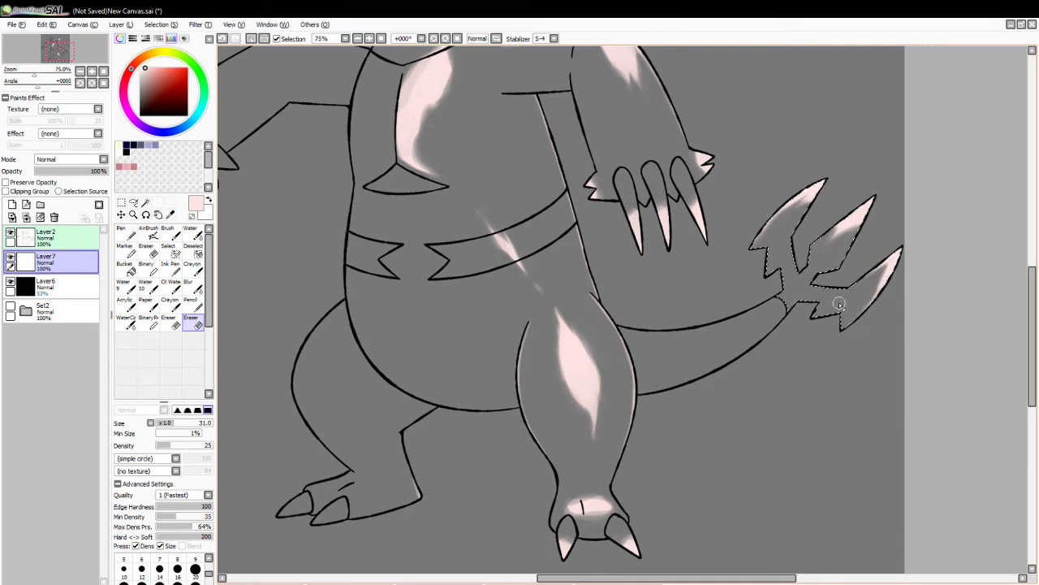
click(263, 39)
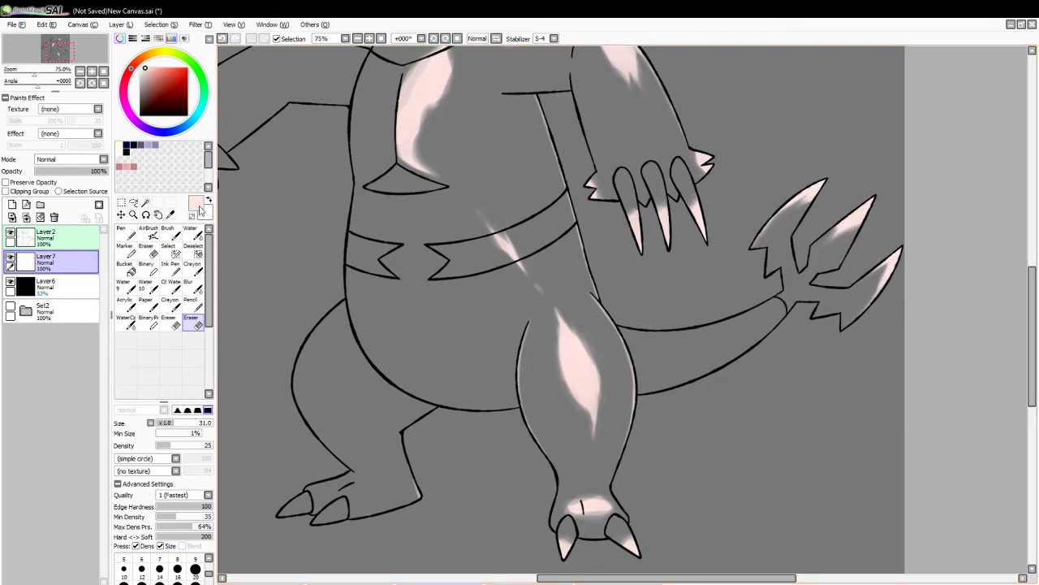
- Restore the tail tip selection, airbrush thin rim lights along the prongs' inner edges at size 18, and clear the selection
click(149, 233)
key(ctrl+z)
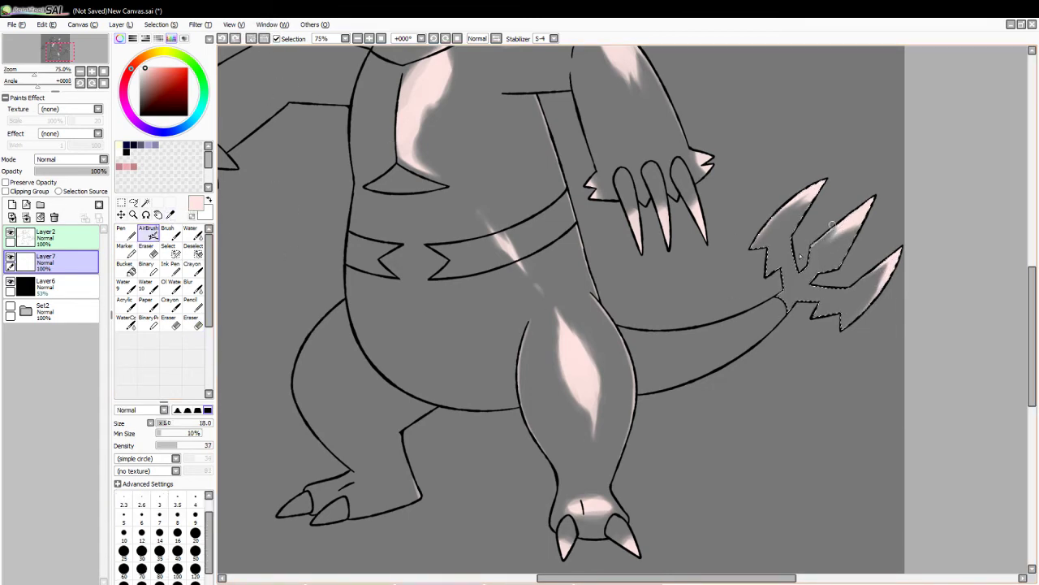
drag(848, 258, 874, 213)
drag(802, 229, 795, 244)
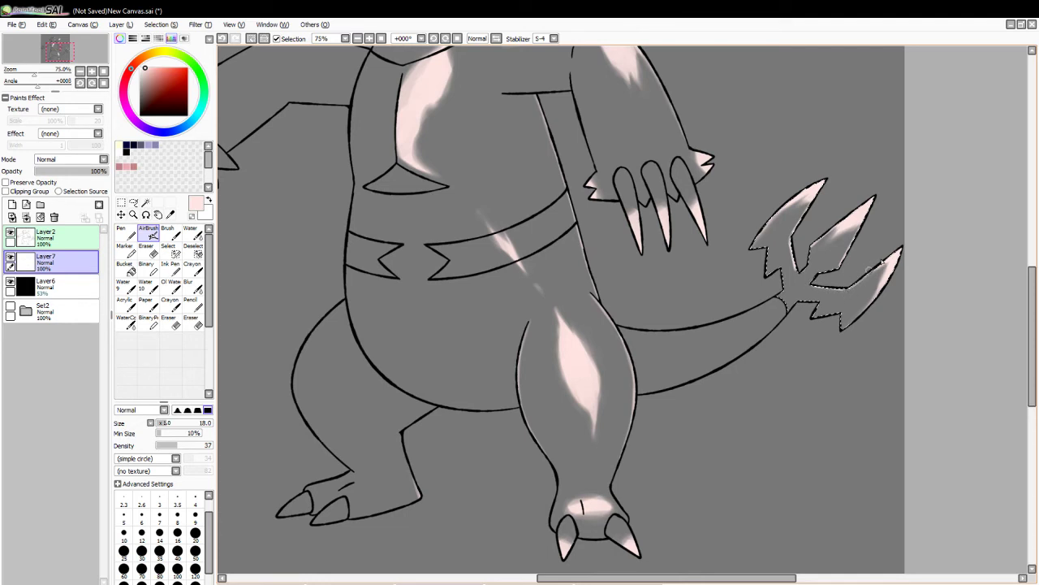
key(e)
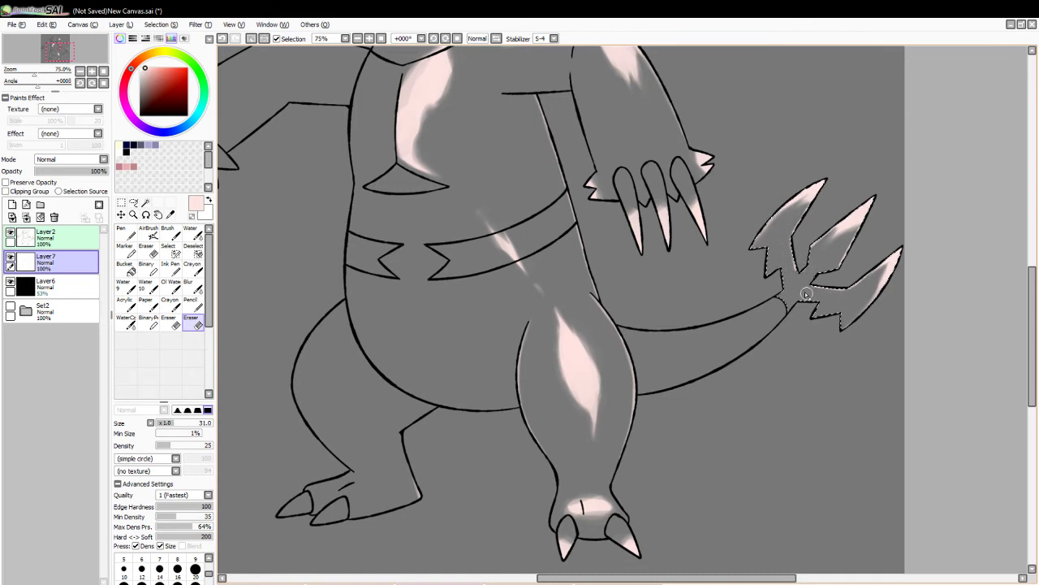
click(251, 41)
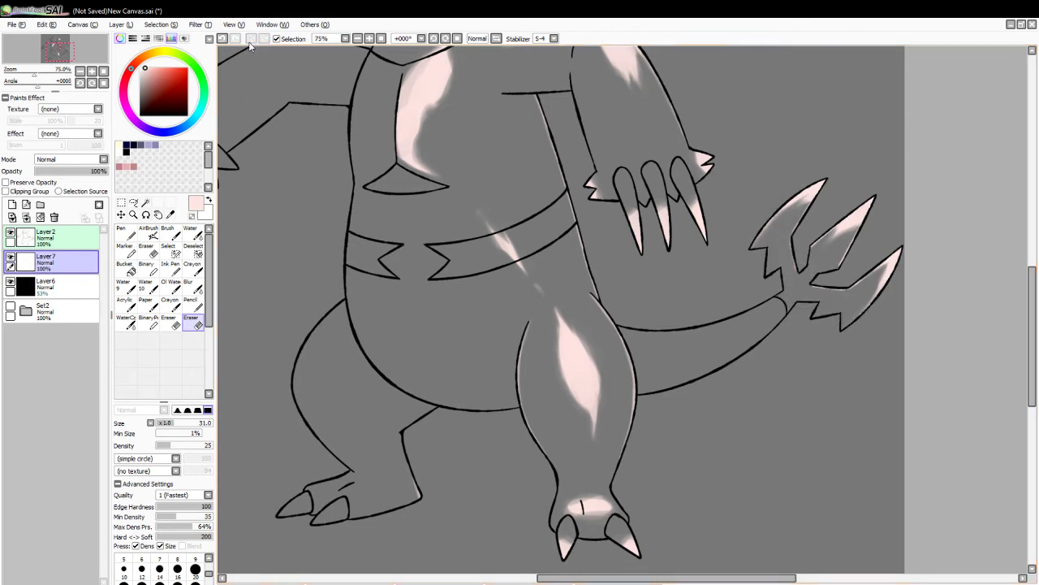
- Set the AirBrush size to 7
scroll(1022, 339, up, 3)
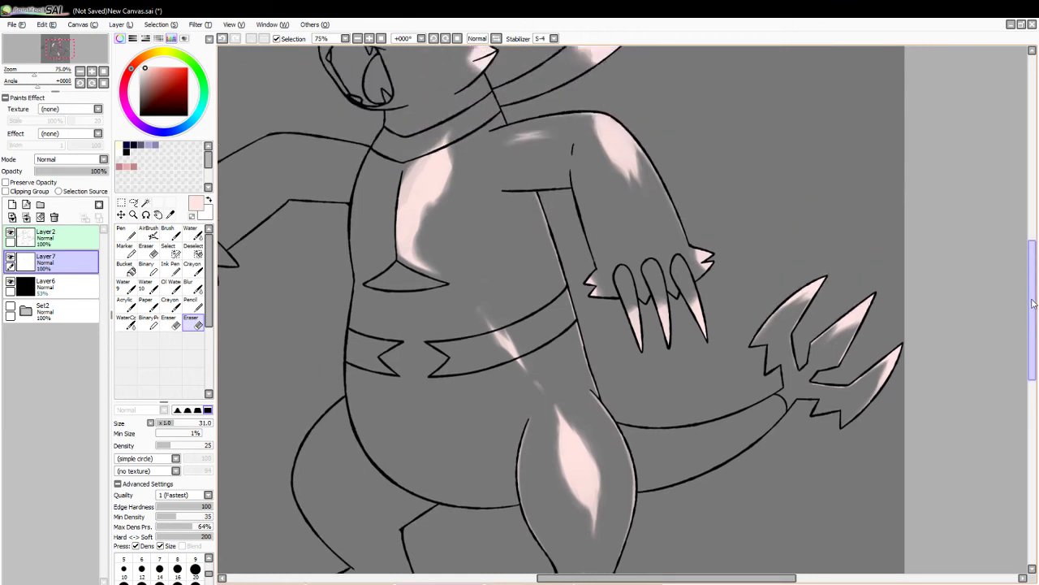
click(149, 233)
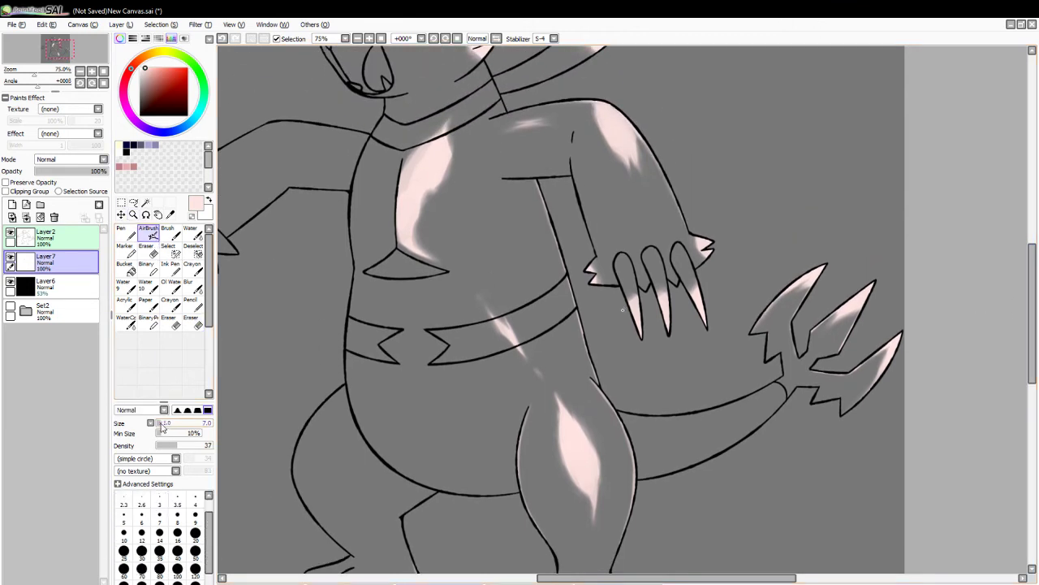
click(160, 516)
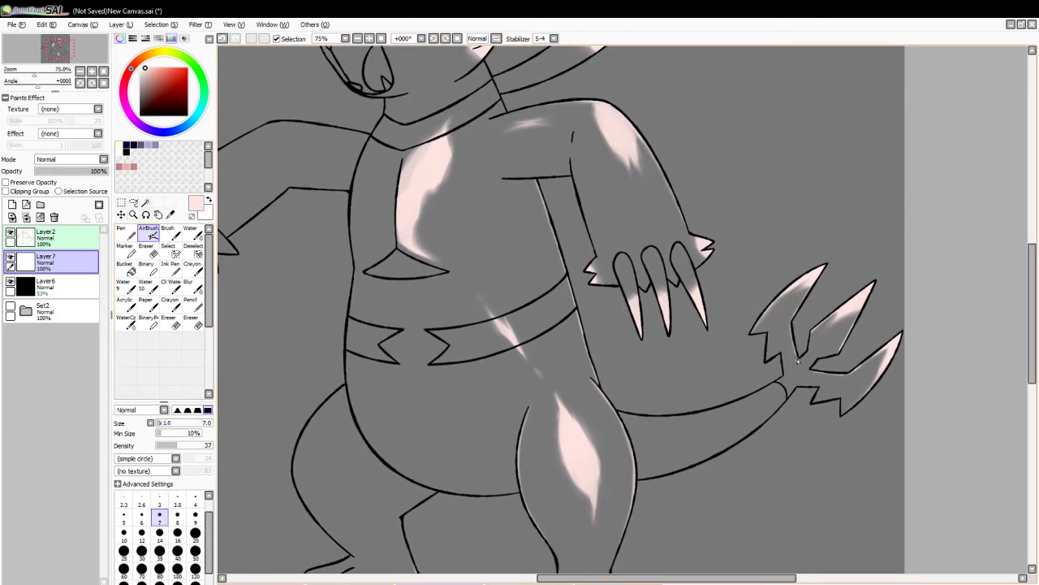
- Extend the chest highlight up across the neck band with the Water brush and roughen its edge into tapered strokes with the Eraser
click(133, 215)
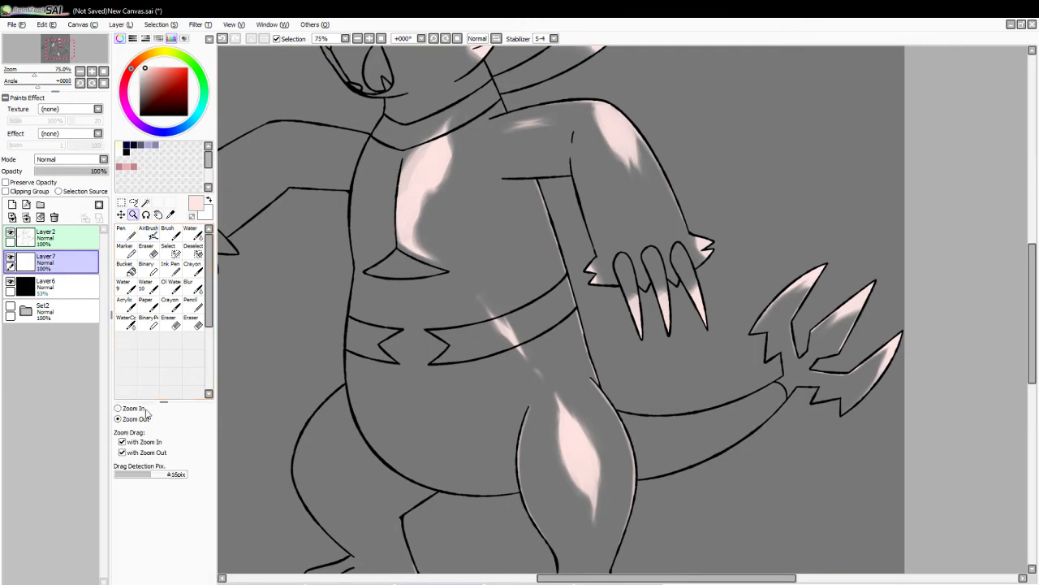
click(374, 278)
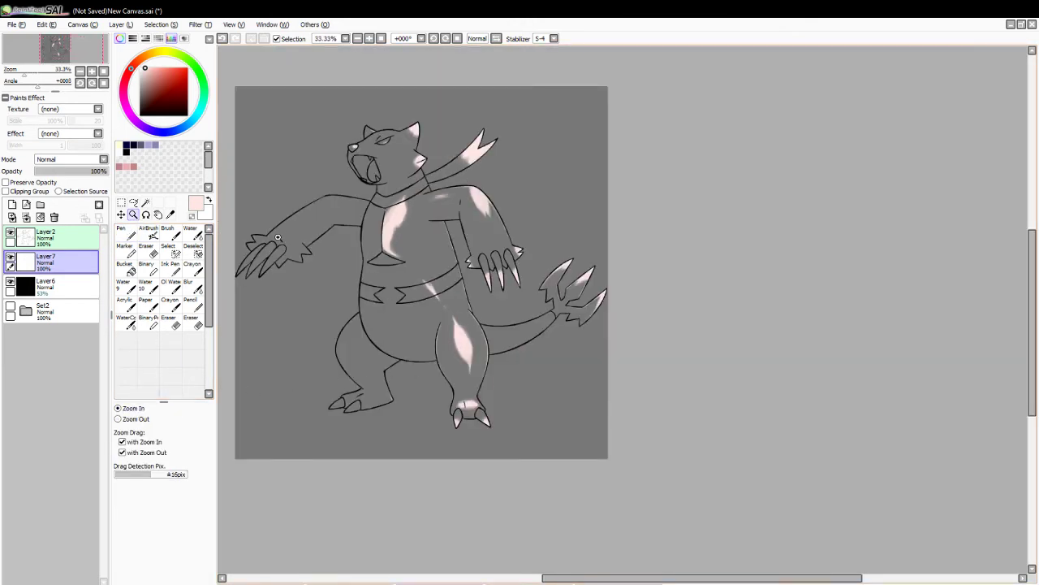
click(278, 237)
click(190, 233)
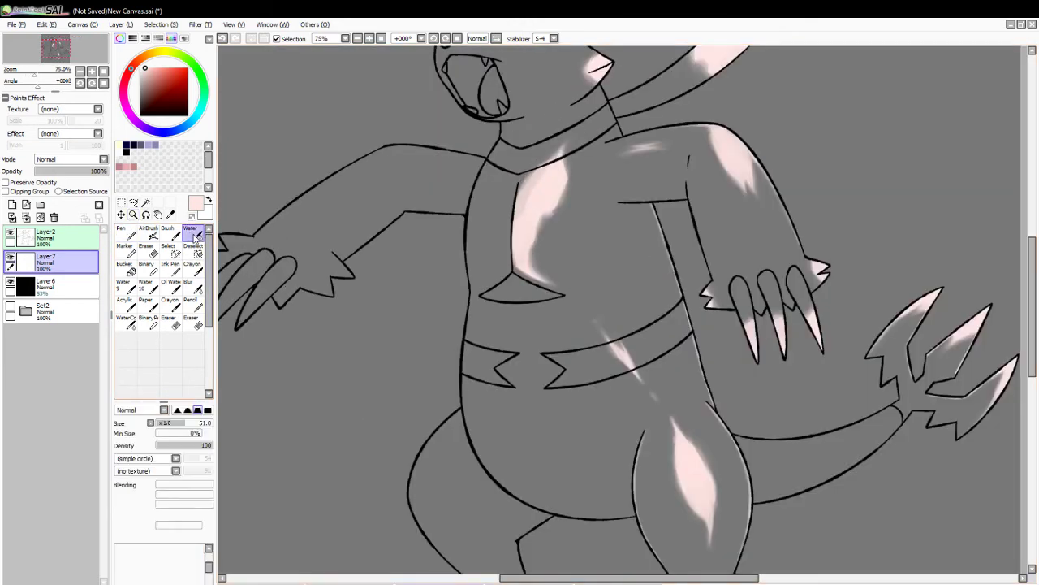
mouse_move(528, 199)
mouse_down()
mouse_move(534, 174)
mouse_move(527, 216)
mouse_move(524, 185)
mouse_move(556, 142)
mouse_up()
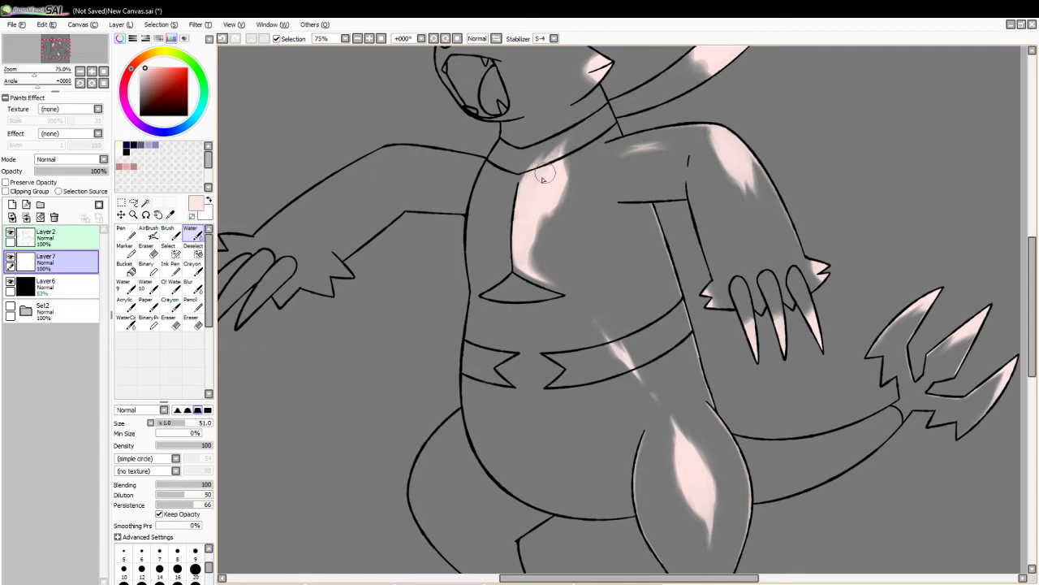
click(193, 323)
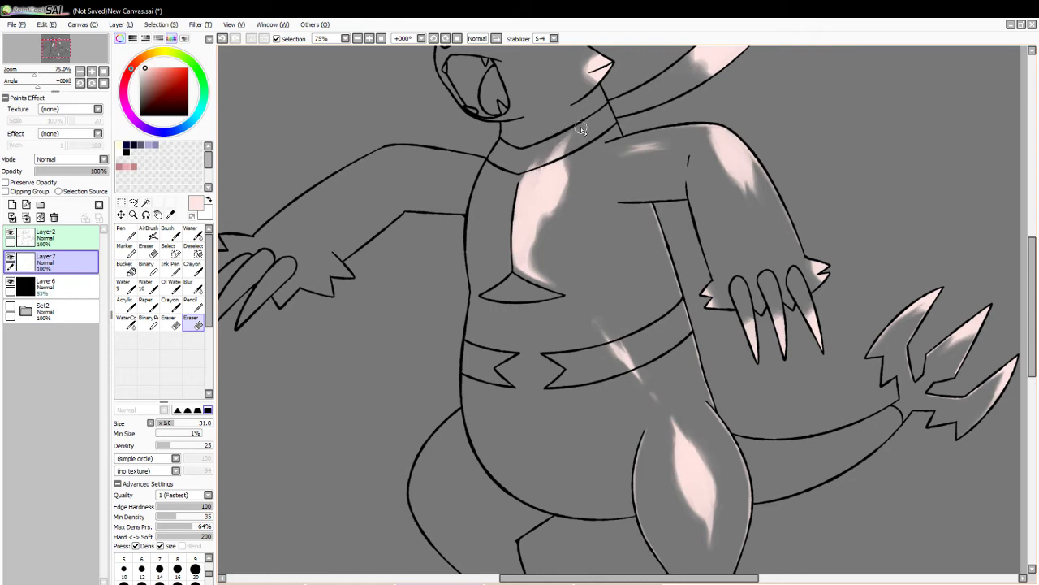
drag(569, 215, 575, 169)
mouse_move(535, 246)
mouse_down()
mouse_move(539, 202)
mouse_move(538, 211)
mouse_up()
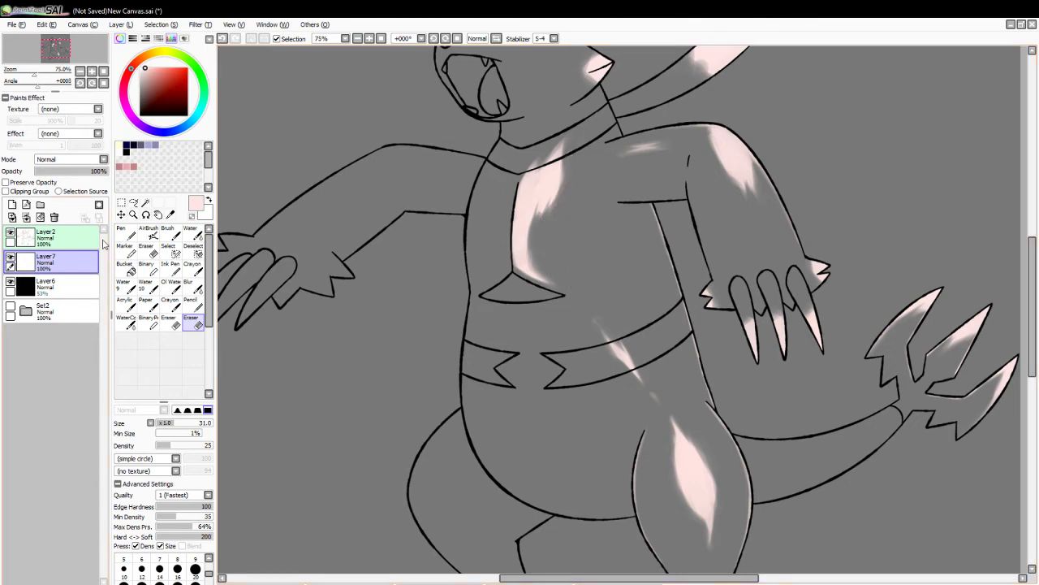
- Try Layer7 at 30% opacity with the whole figure in view, and restore the opacity to 100%
click(133, 214)
click(119, 418)
click(334, 381)
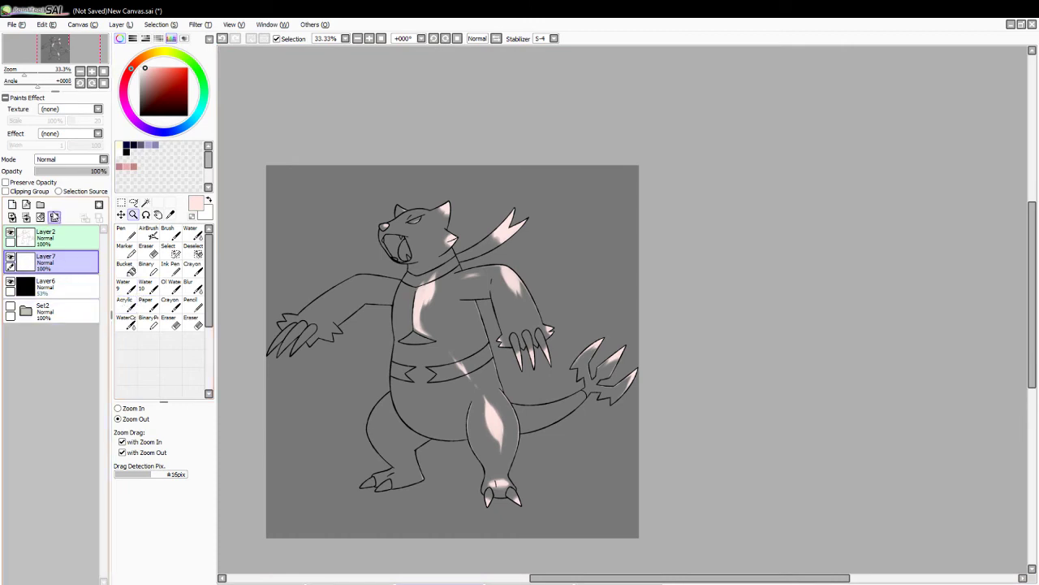
click(58, 172)
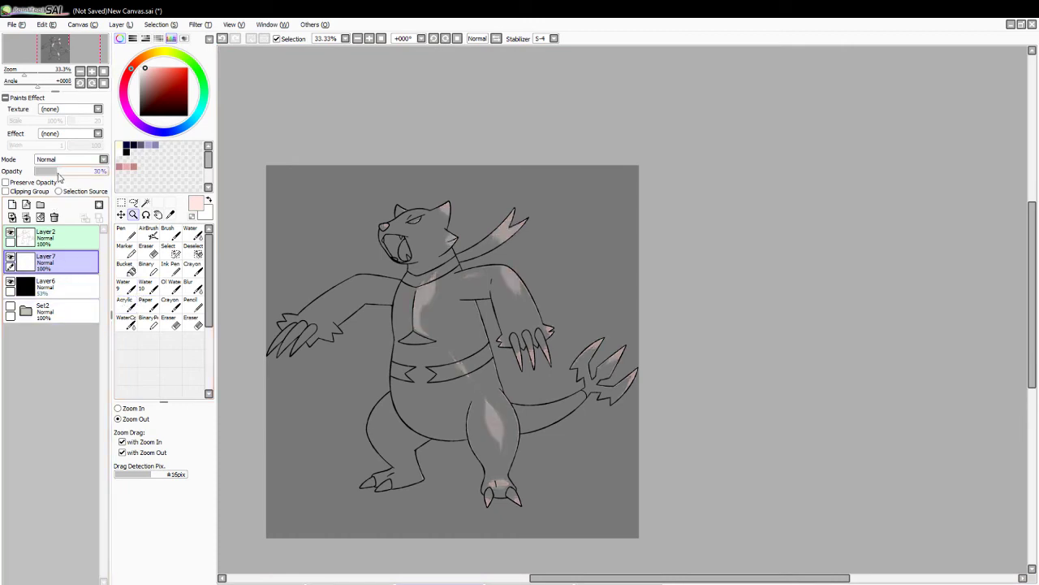
drag(58, 174, 110, 173)
- Select the tail's main section, brush a thin pale pink highlight along its upper edge with the Water brush, and clear the selection
click(119, 408)
click(503, 435)
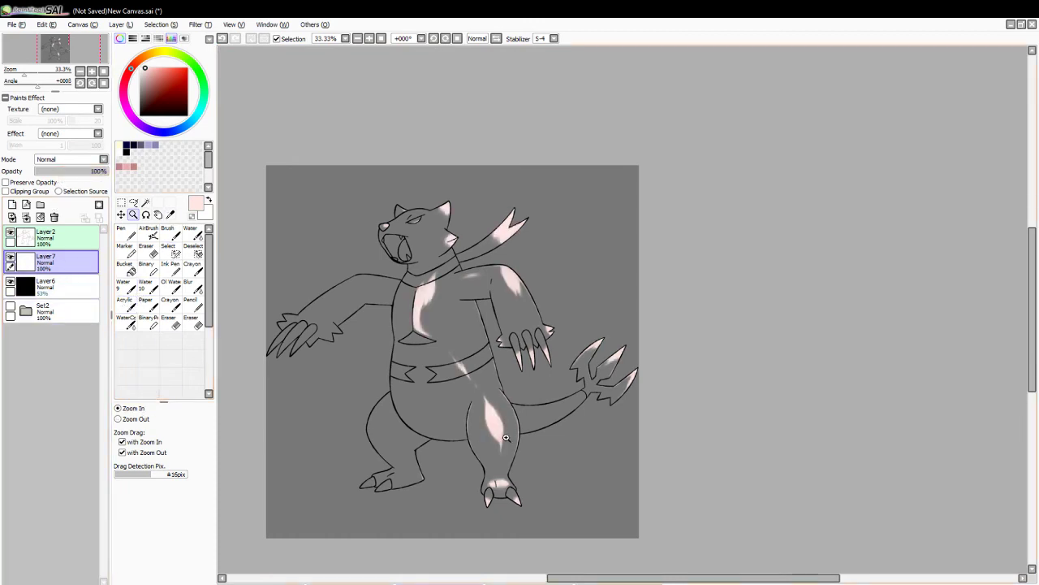
click(504, 435)
click(146, 201)
click(544, 378)
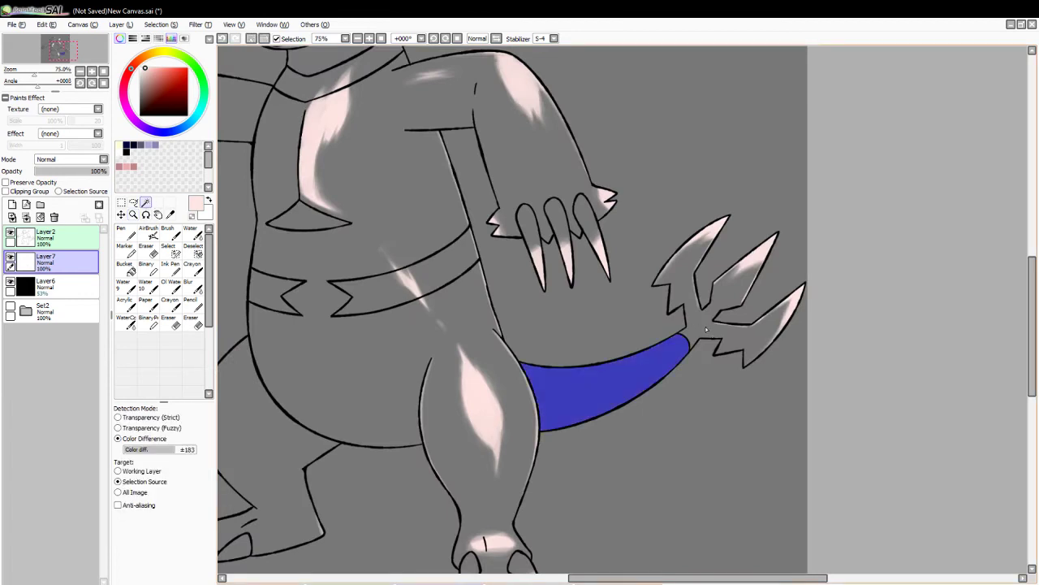
click(193, 234)
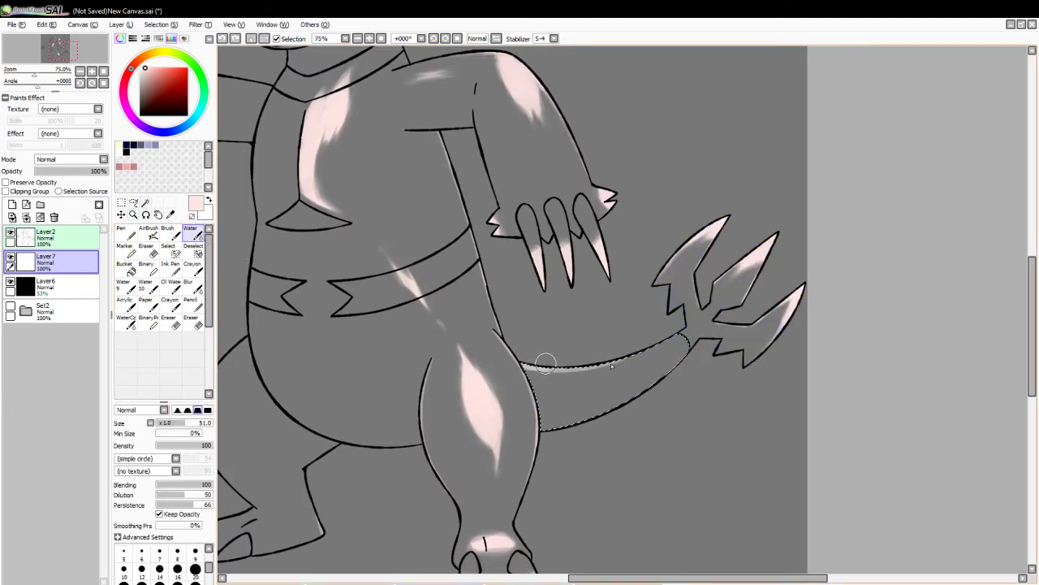
click(133, 215)
click(141, 420)
click(360, 370)
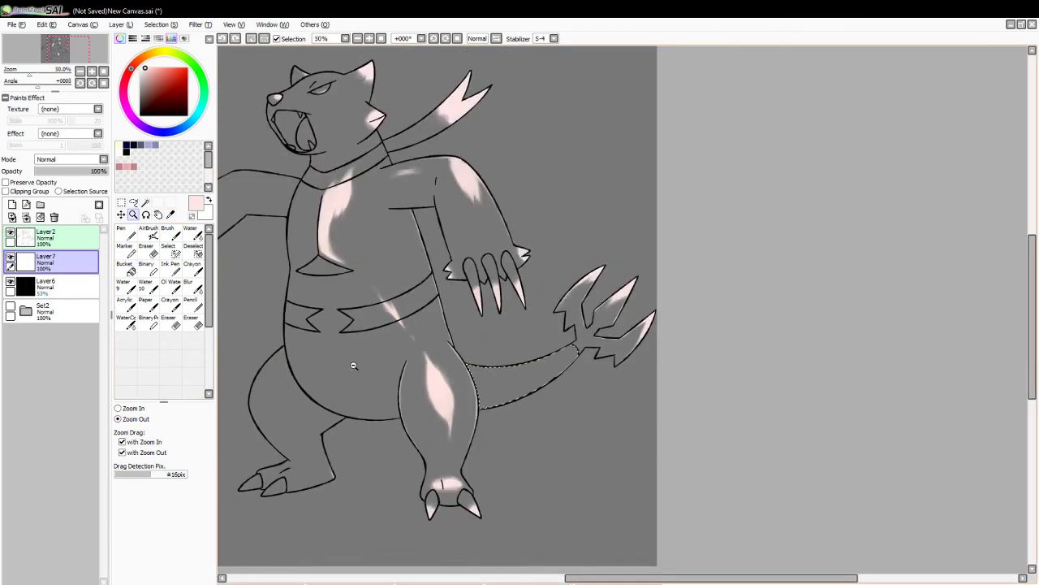
click(353, 367)
drag(639, 573, 599, 572)
click(251, 39)
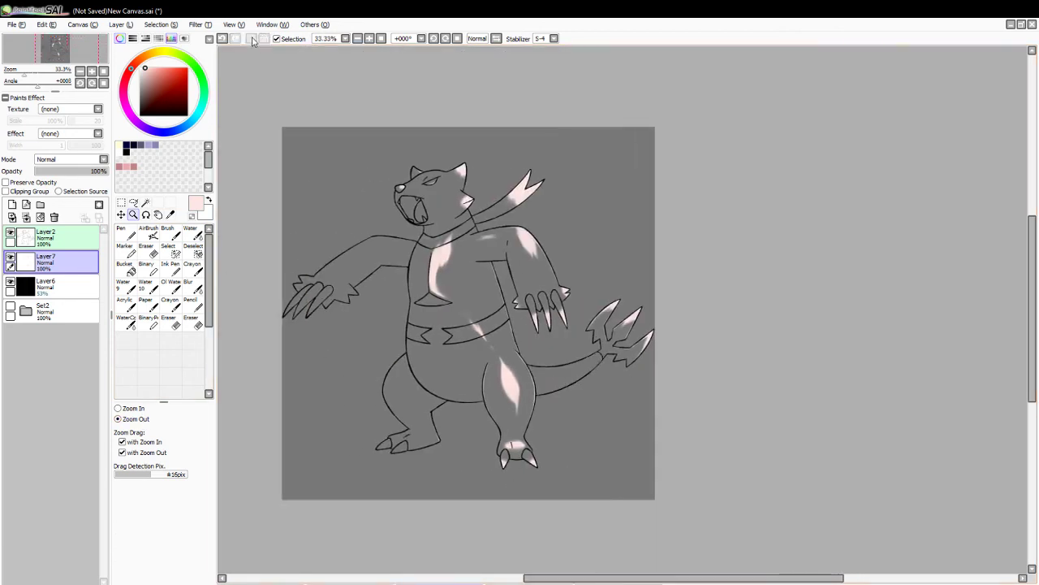
- Set Layer7's opacity to 25% and add a faint highlight on the near forearm with the Water brush, softened with the Eraser
click(62, 173)
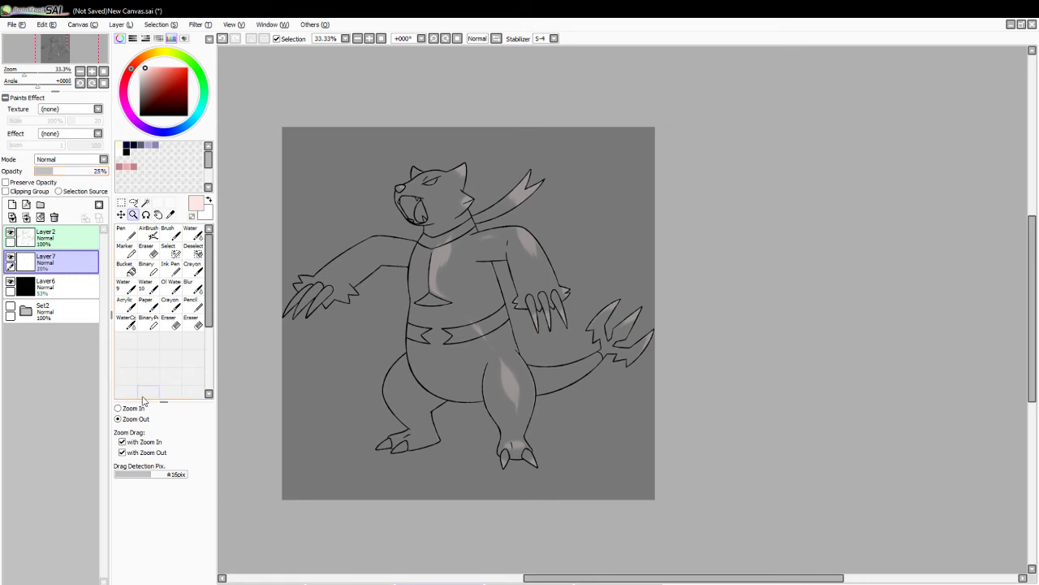
click(507, 298)
click(195, 236)
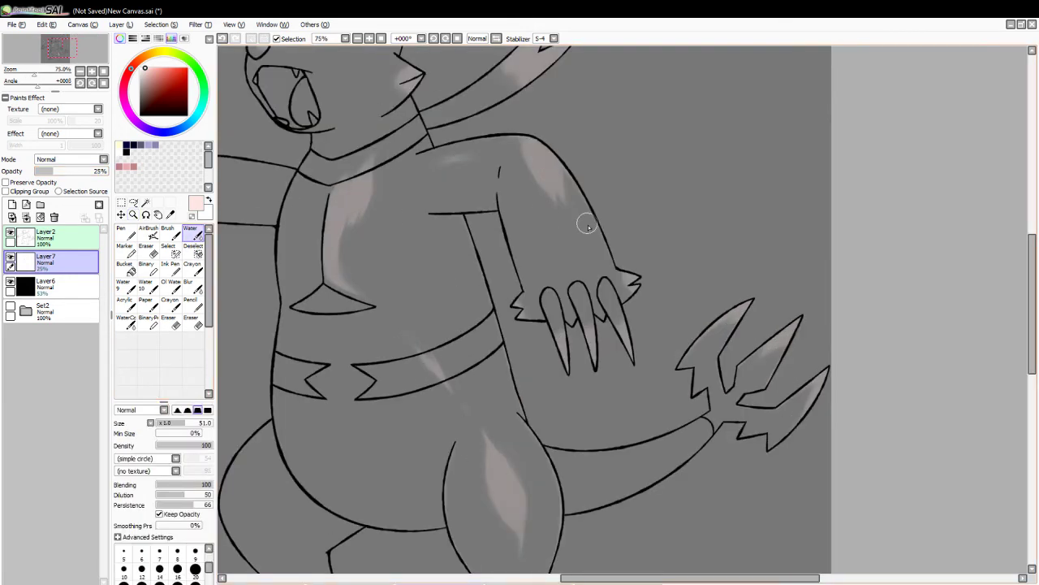
click(193, 321)
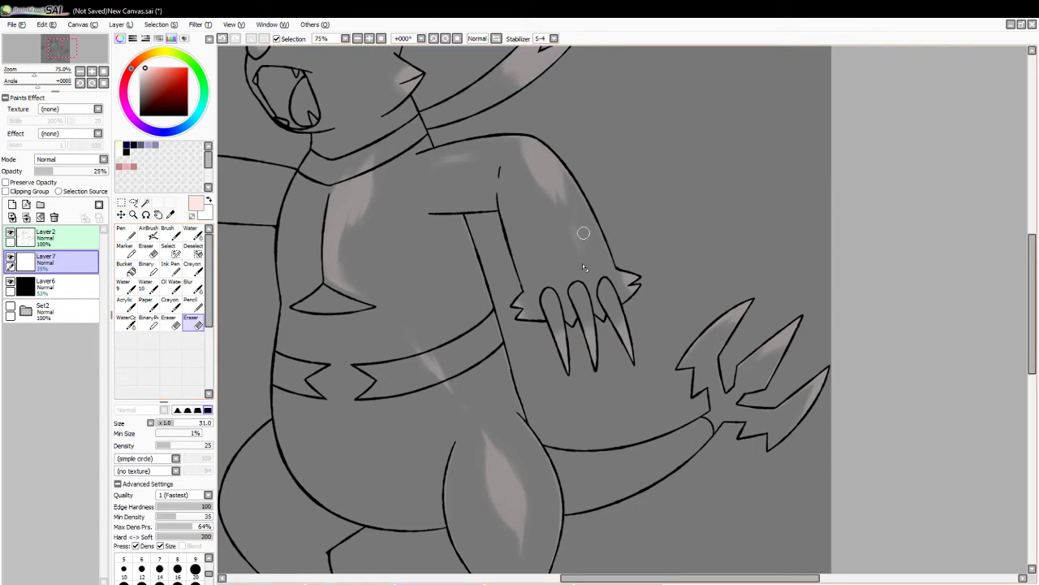
click(133, 215)
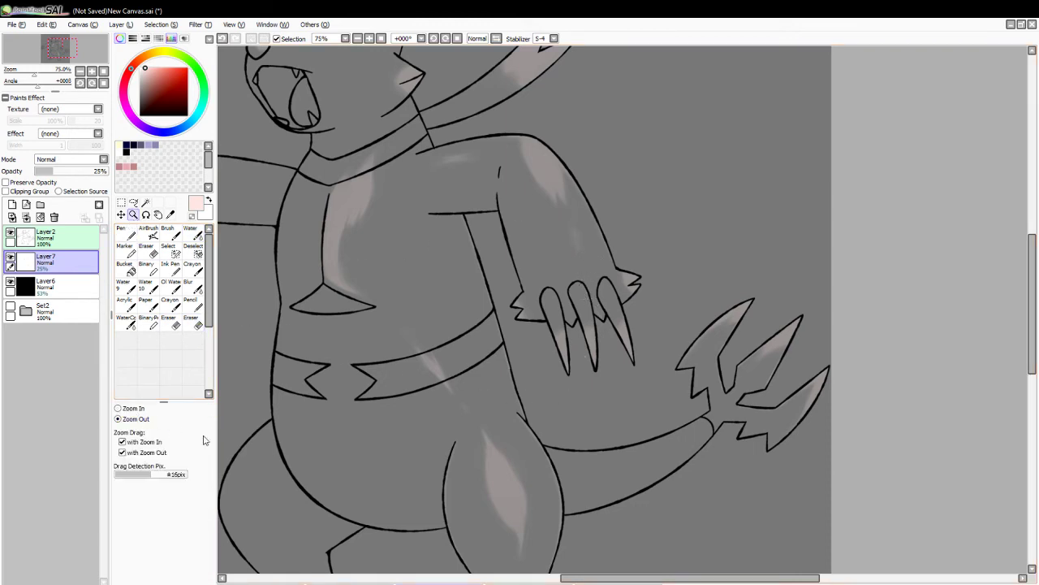
click(551, 490)
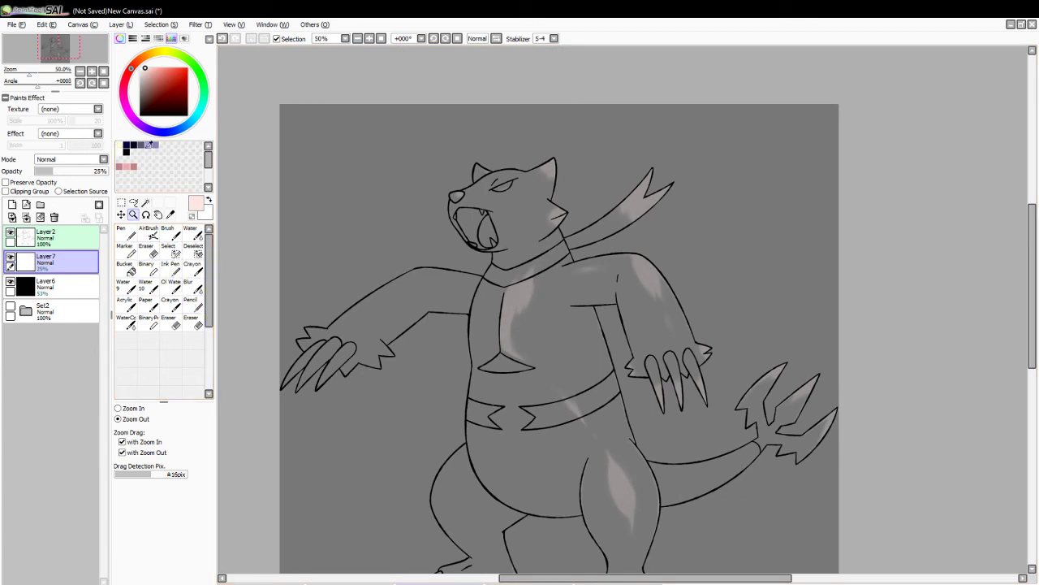
- Choose the muted purple swatch and the magic wand, and add a new layer above Layer7
click(150, 144)
click(145, 202)
click(12, 204)
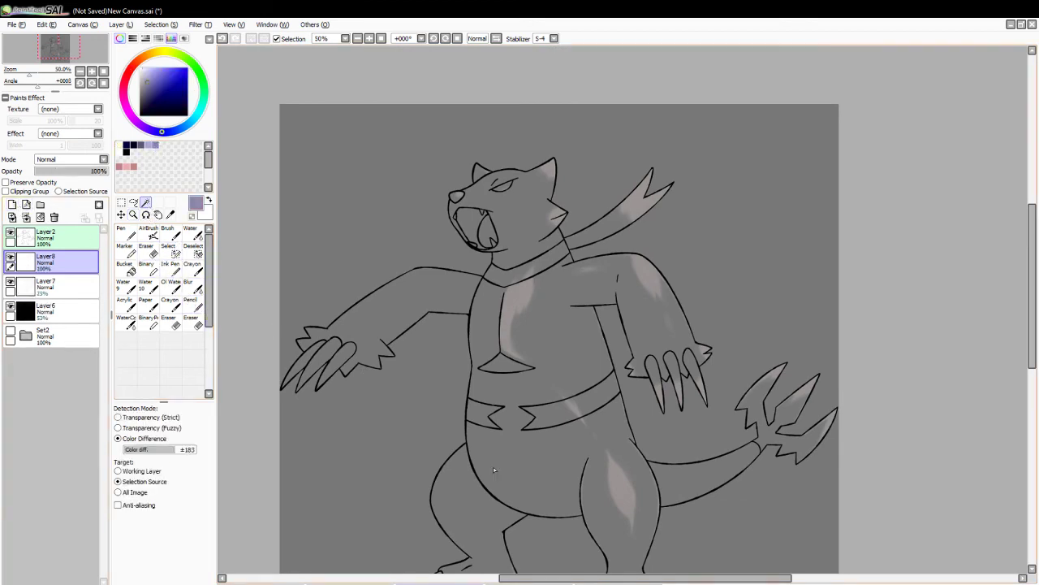
- Select the torso and belly band, brush a muted purple shadow edge across the lower belly, fill below it with navy, and clear the selection
click(493, 470)
click(544, 417)
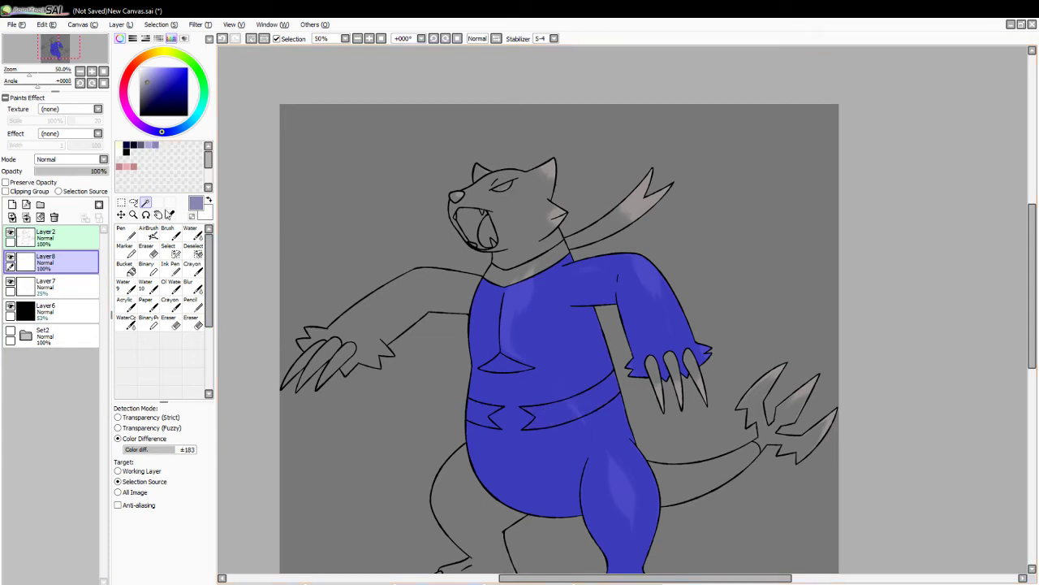
click(167, 234)
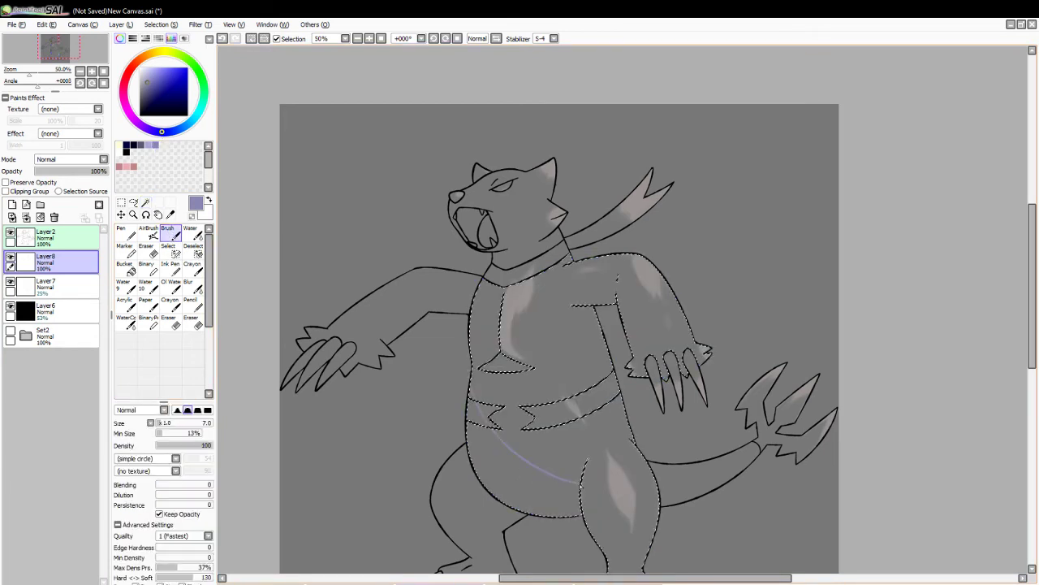
click(127, 146)
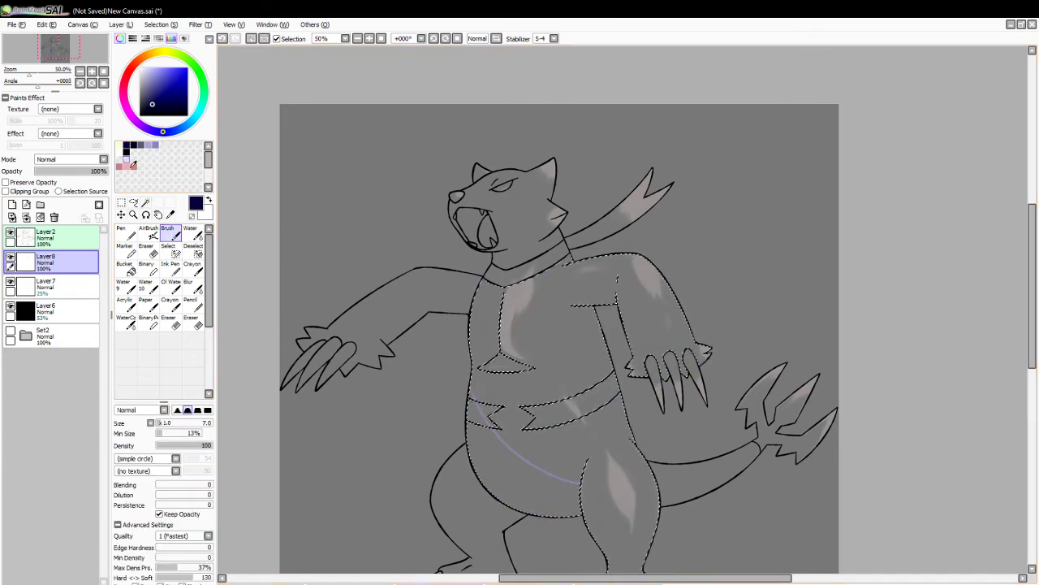
click(124, 268)
click(528, 479)
click(486, 412)
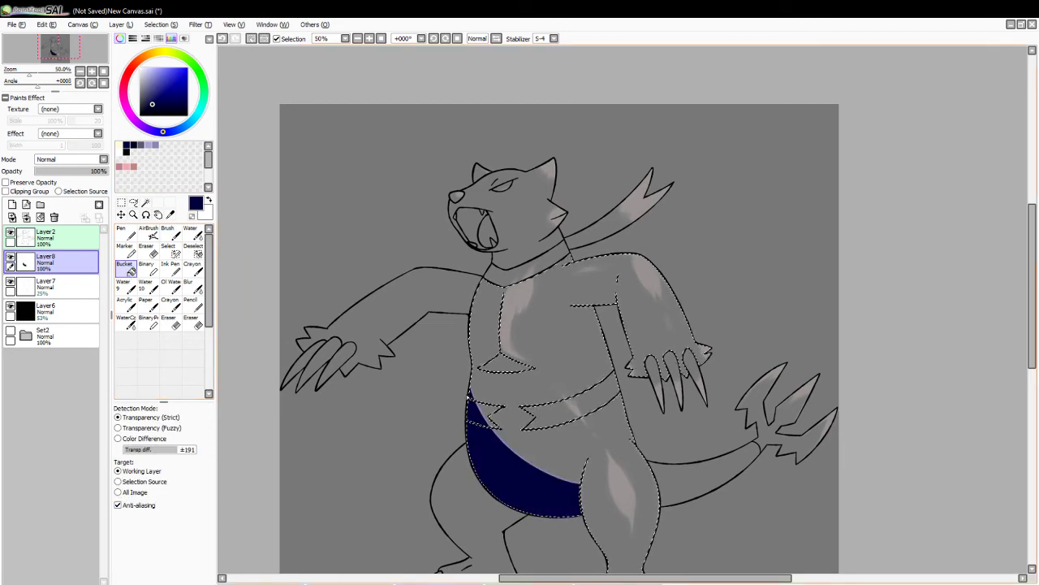
click(251, 38)
- Select the far arm, brush a muted purple shadow edge across the forearm, fill the upper arm with navy, and clear the selection
click(145, 203)
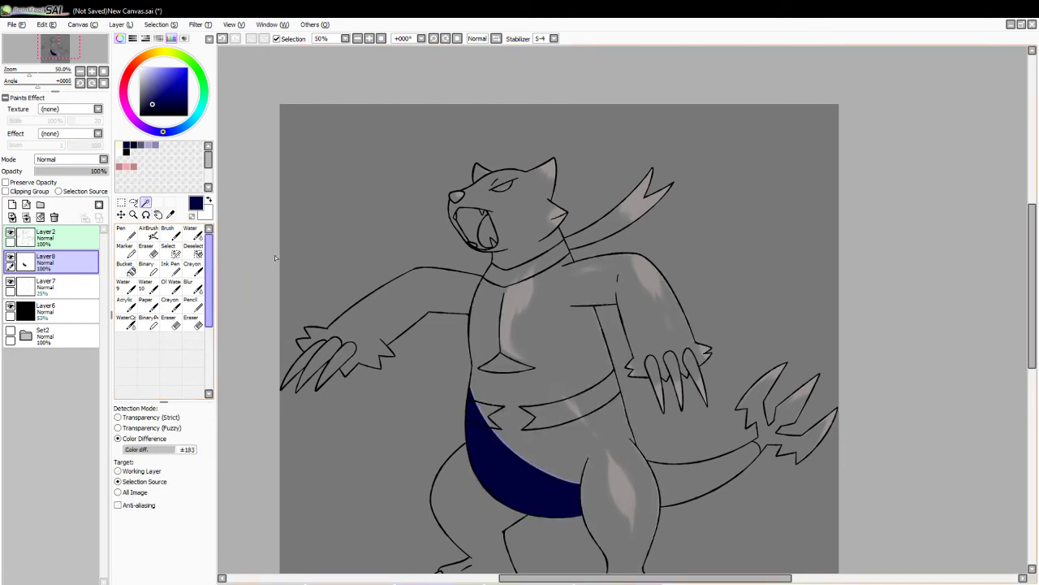
click(370, 307)
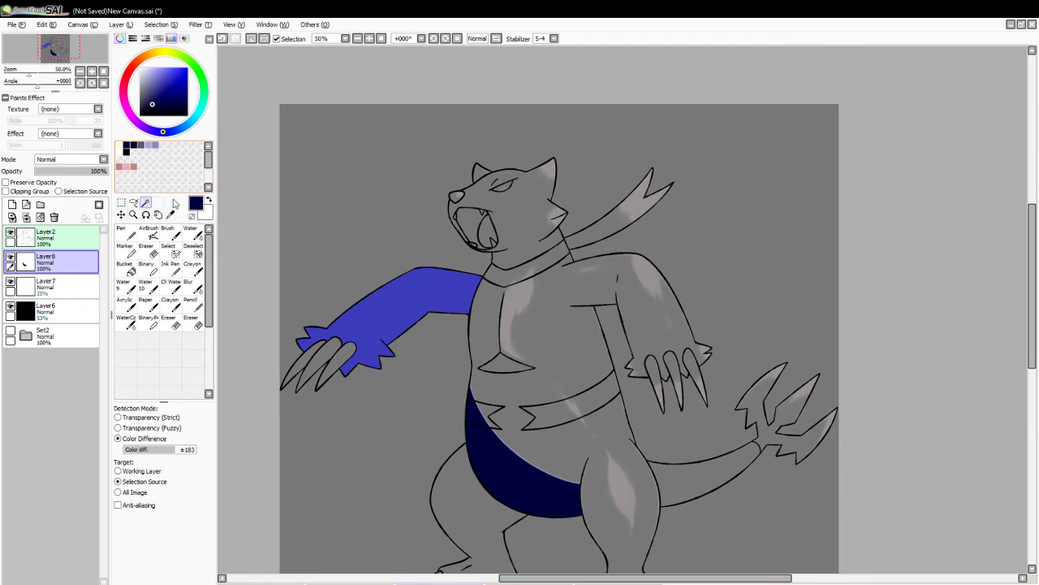
click(155, 147)
click(167, 233)
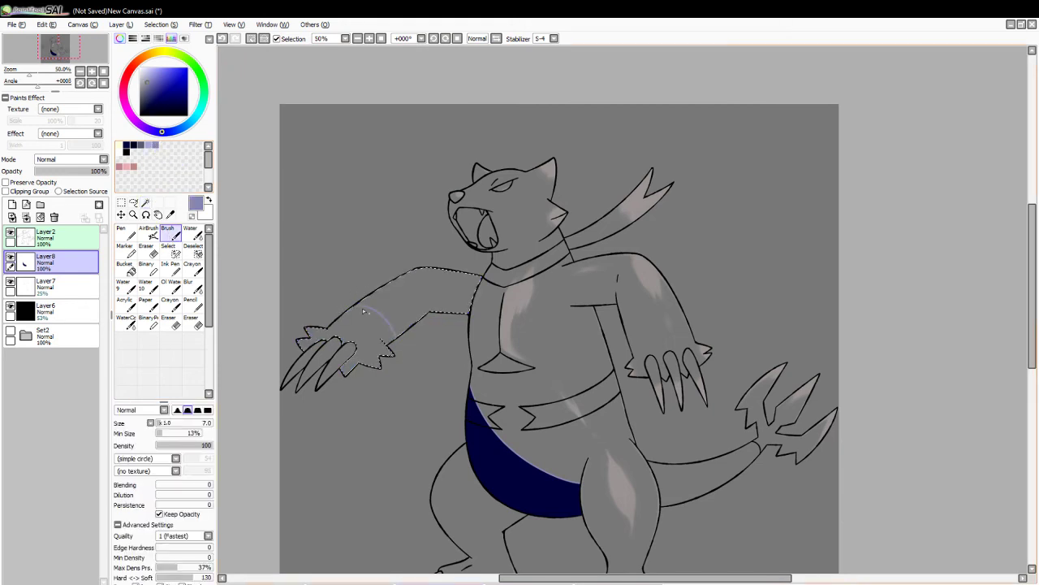
click(133, 145)
click(124, 268)
click(390, 303)
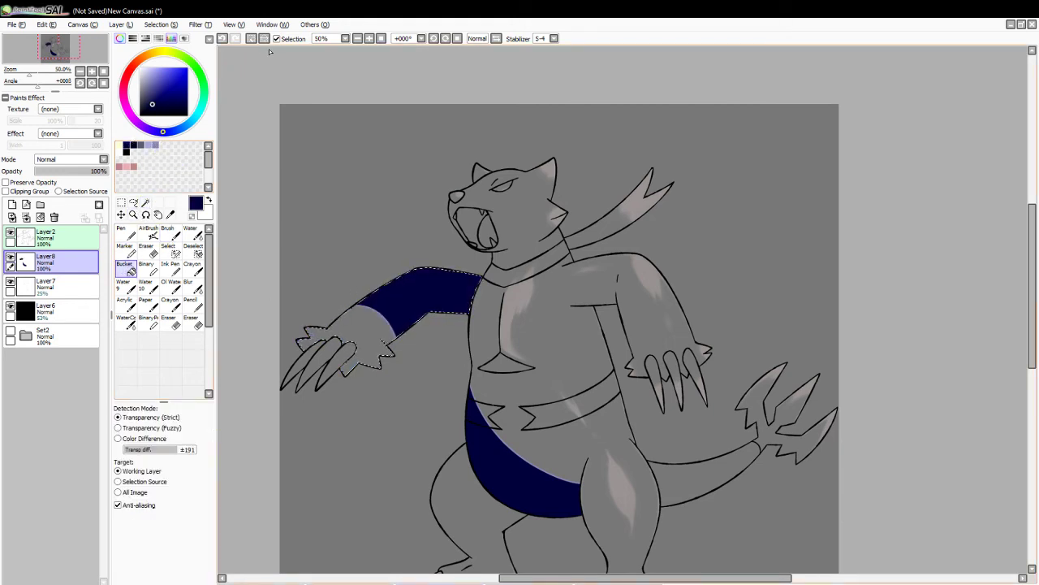
click(251, 38)
- Select the open mouth's interior, fill the area around the tongue with navy on Layer8, and clear the selection
click(148, 204)
click(484, 231)
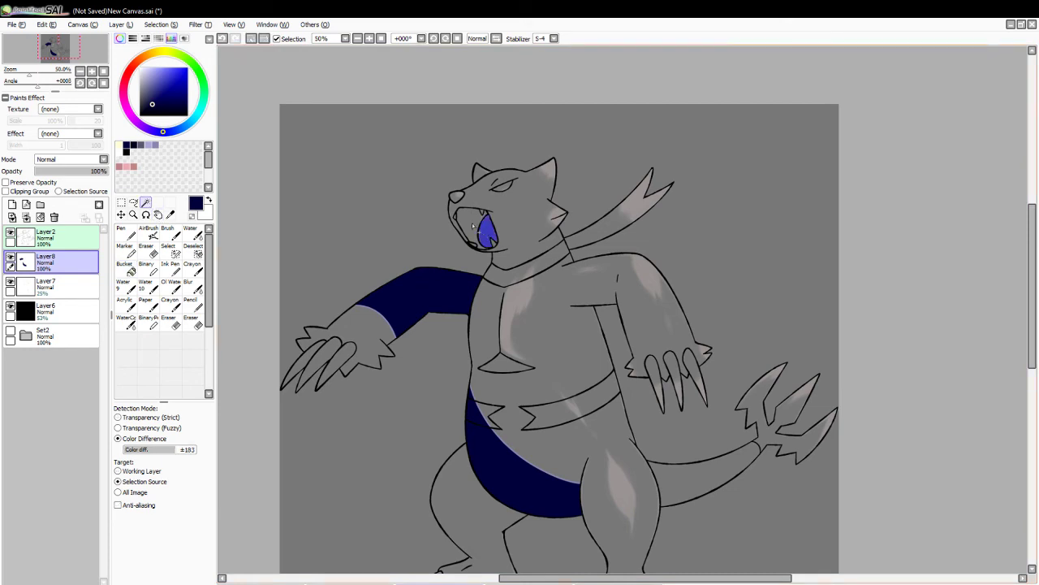
click(468, 222)
click(155, 146)
click(167, 231)
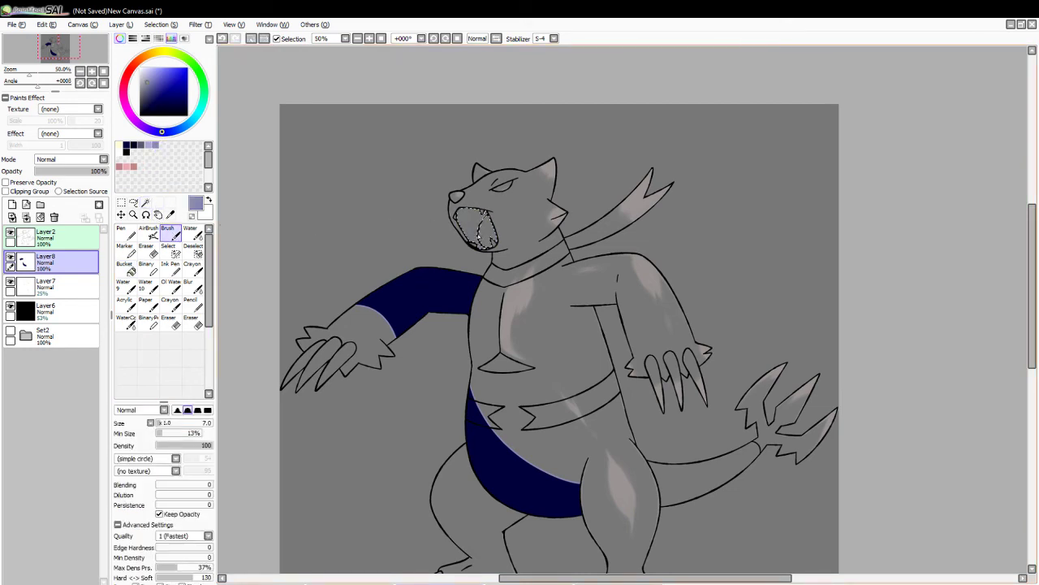
key(ctrl+z)
click(127, 146)
click(127, 269)
click(470, 224)
click(486, 222)
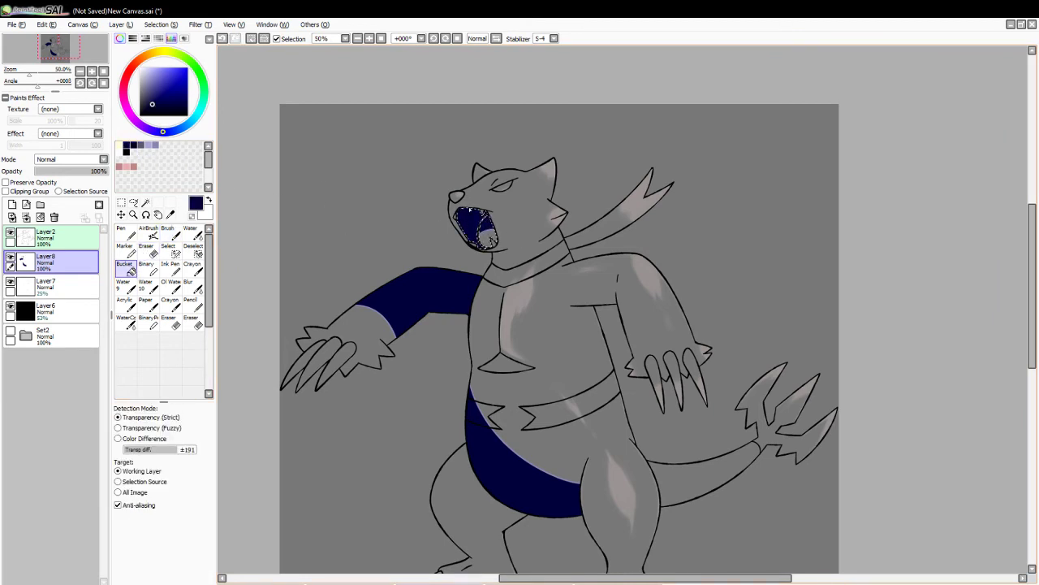
click(254, 40)
- Select the head, undo a trial muted purple line under the jaw, and add the neck band and torso to the selection
click(146, 203)
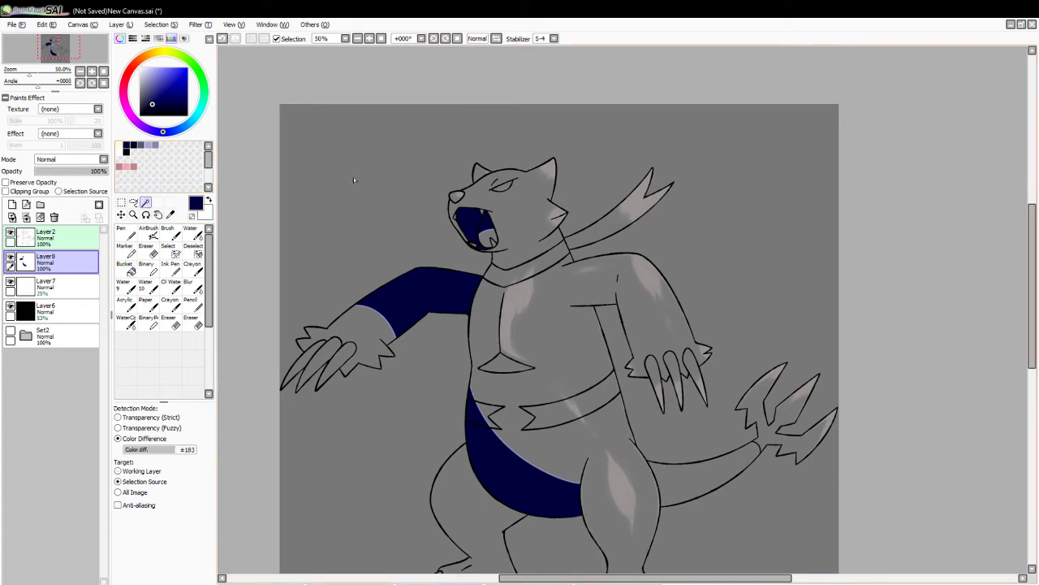
click(484, 195)
click(155, 145)
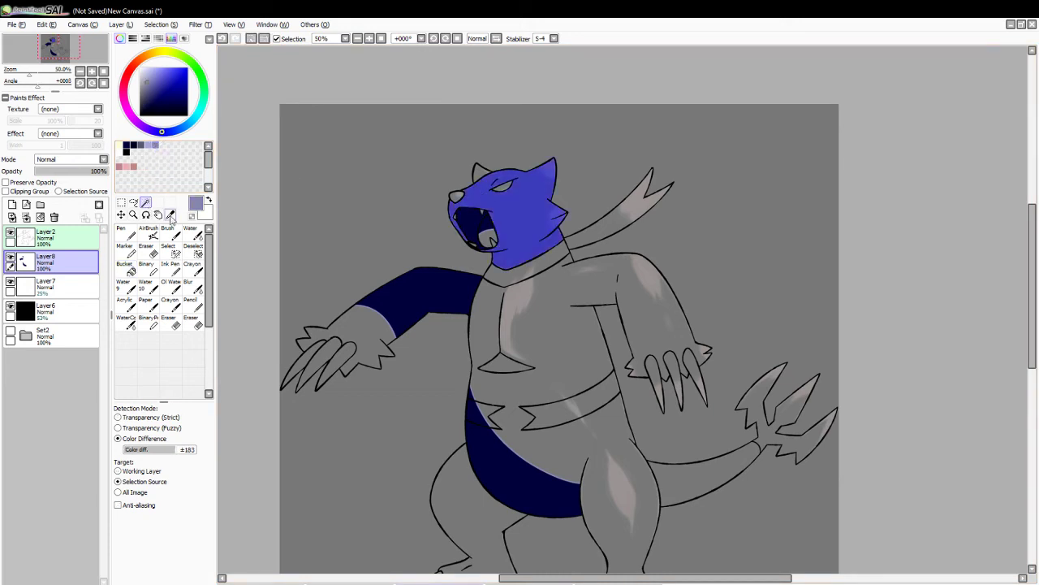
click(168, 234)
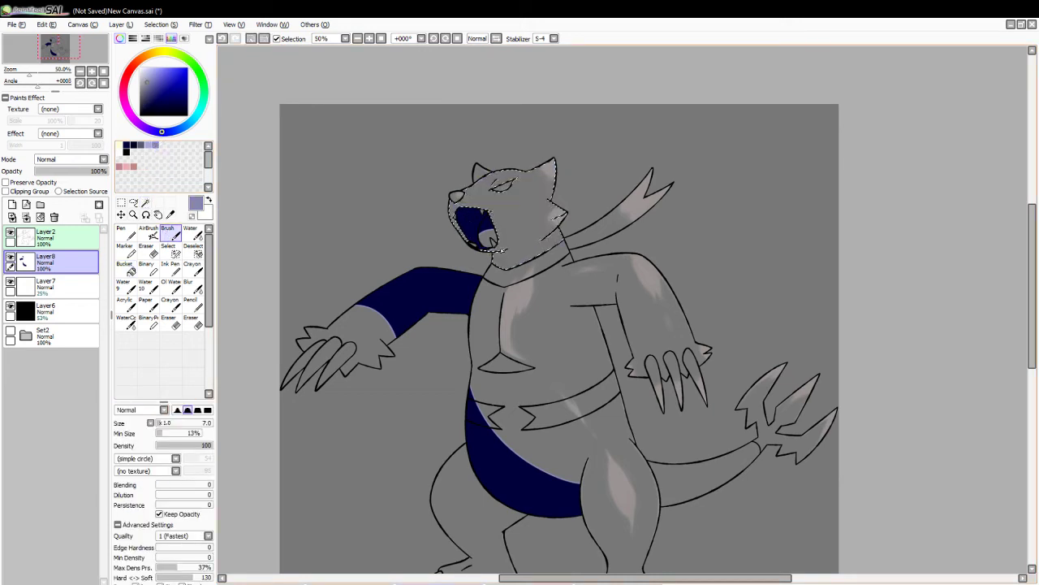
drag(490, 254, 504, 250)
key(ctrl+z)
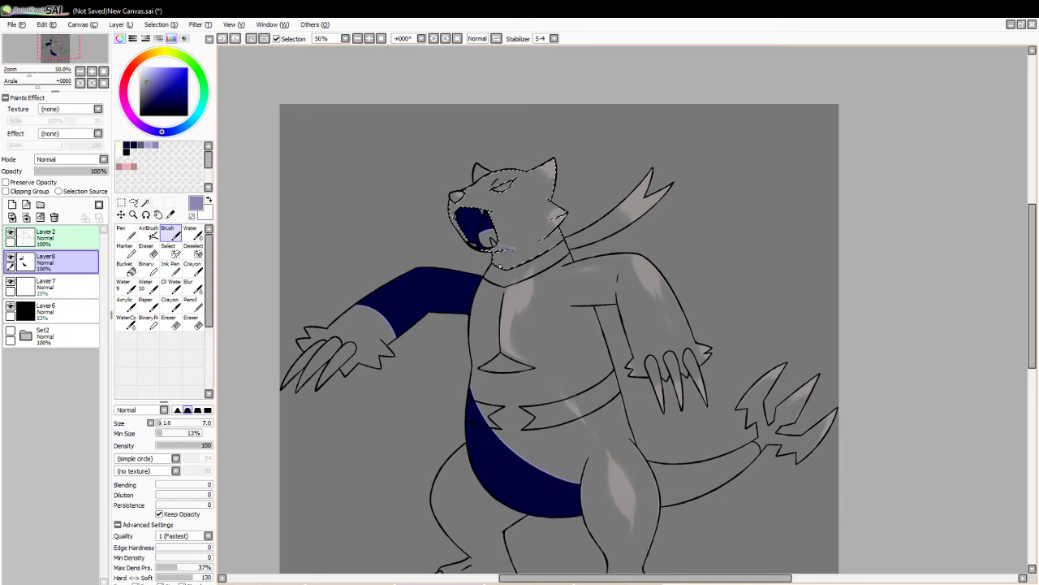
click(151, 205)
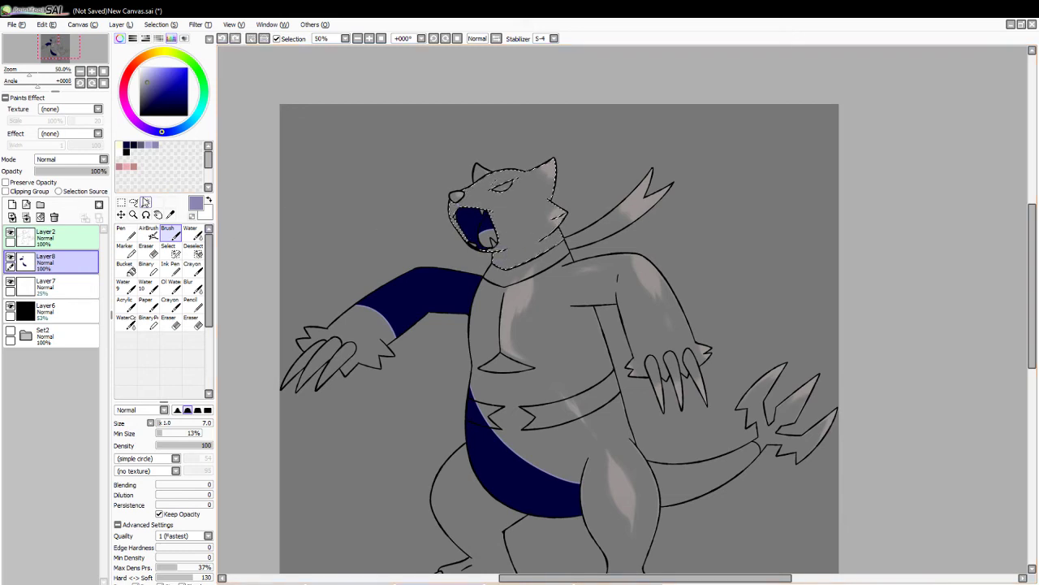
click(536, 265)
click(477, 302)
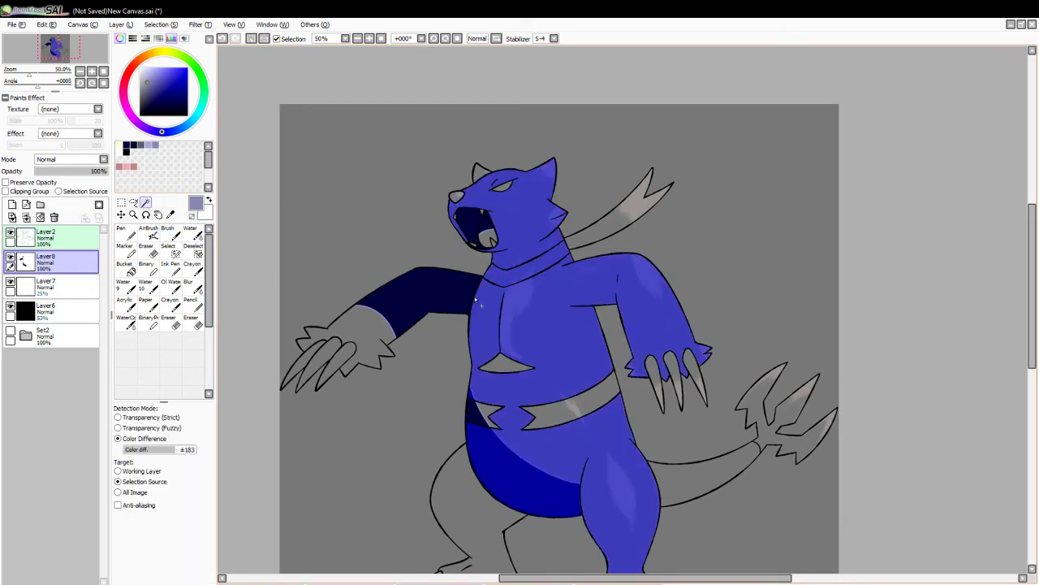
- Brush a muted purple shadow edge from the jaw down the neck, fill the throat side with navy, and clear the selection
click(167, 233)
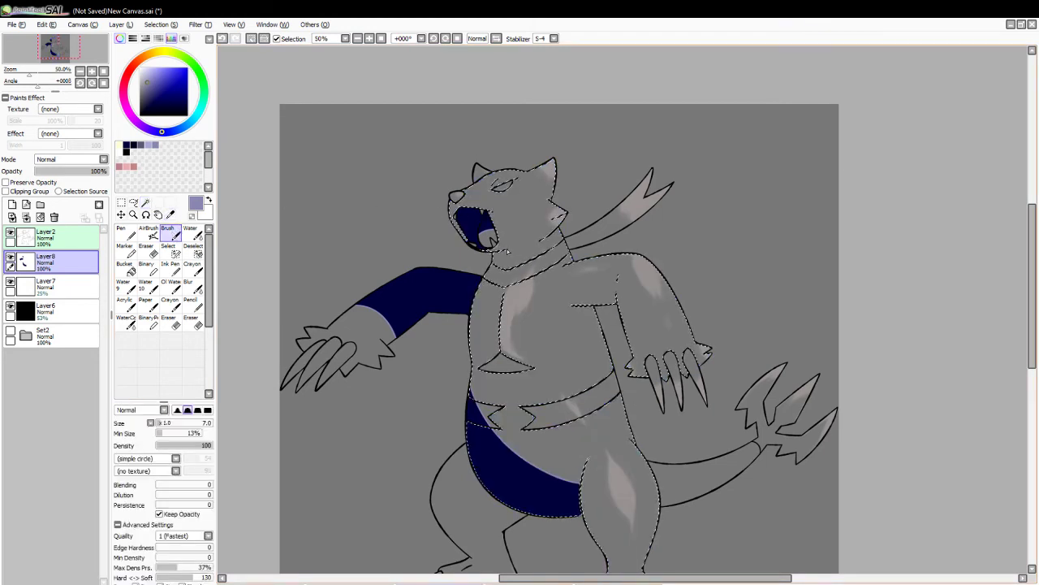
drag(528, 255, 475, 296)
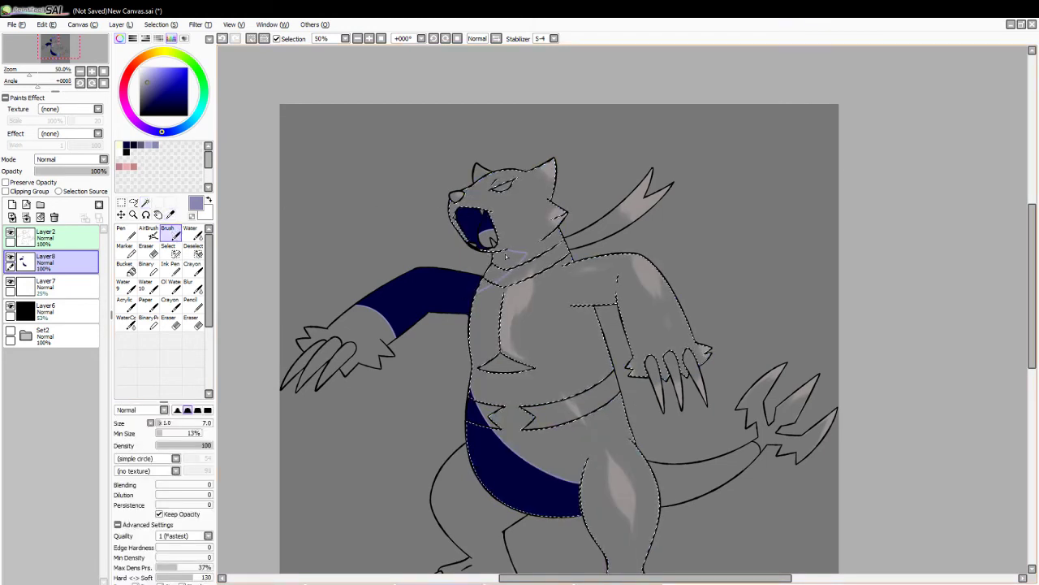
key(ctrl+z)
key(ctrl+z)
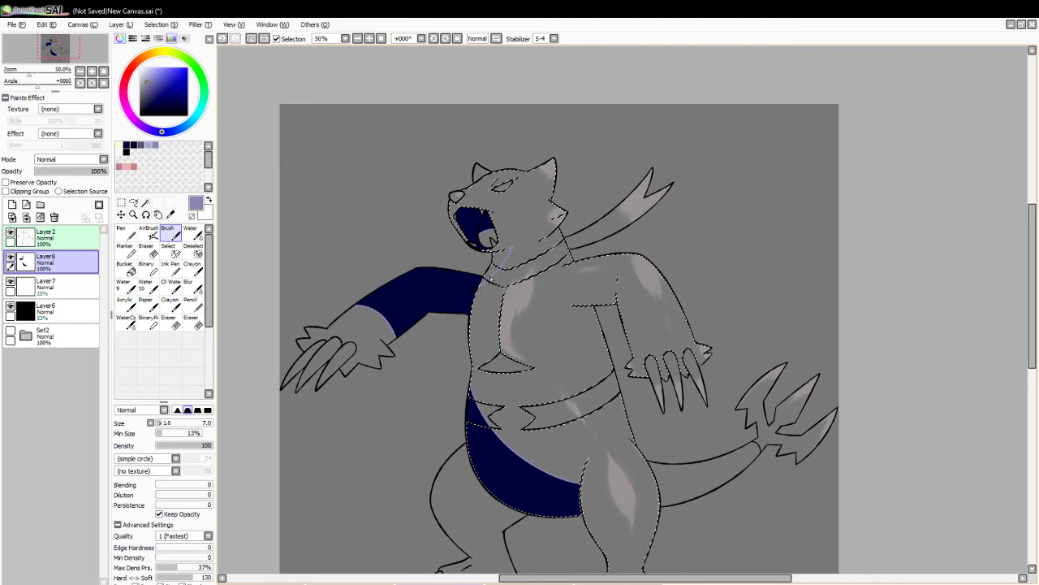
click(126, 144)
click(124, 268)
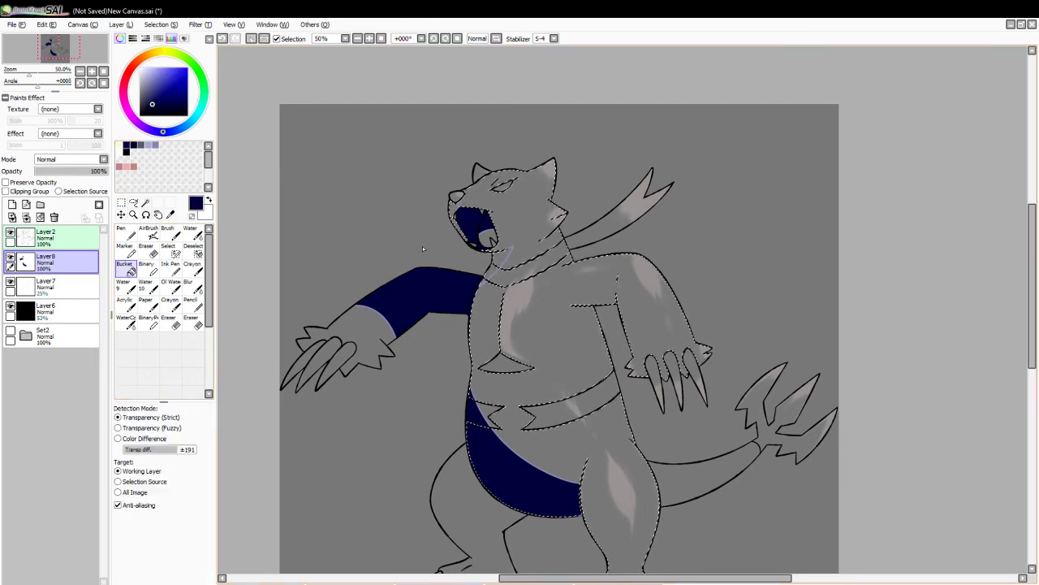
click(496, 261)
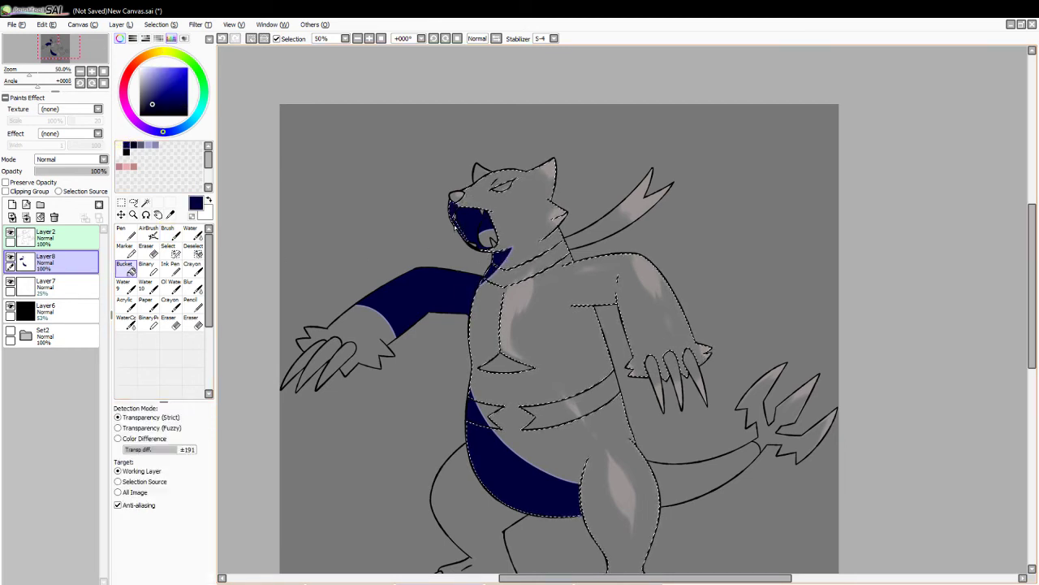
click(253, 40)
- Select the far ear and fill it with navy
click(146, 202)
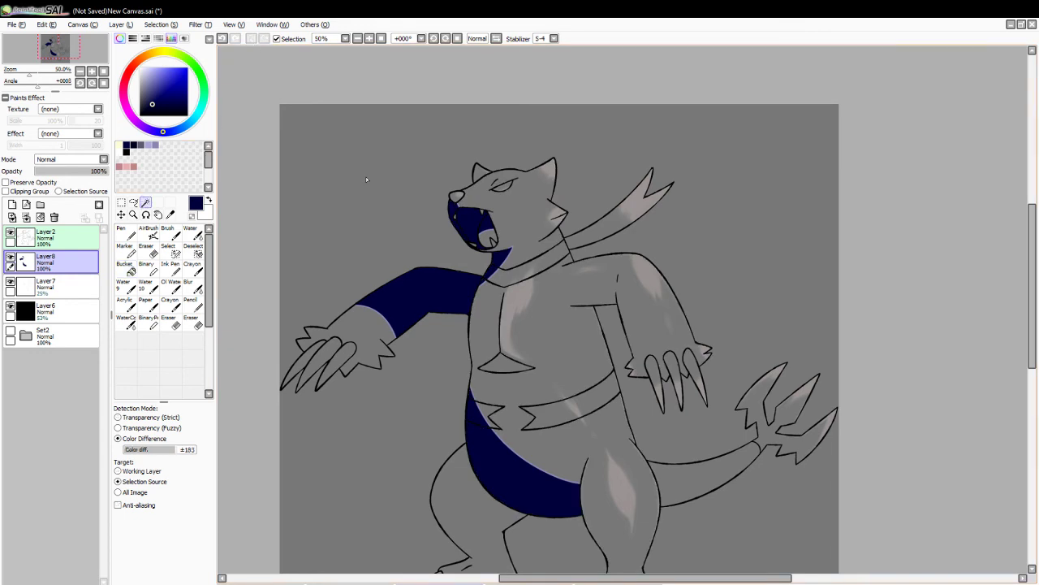
click(479, 172)
click(123, 268)
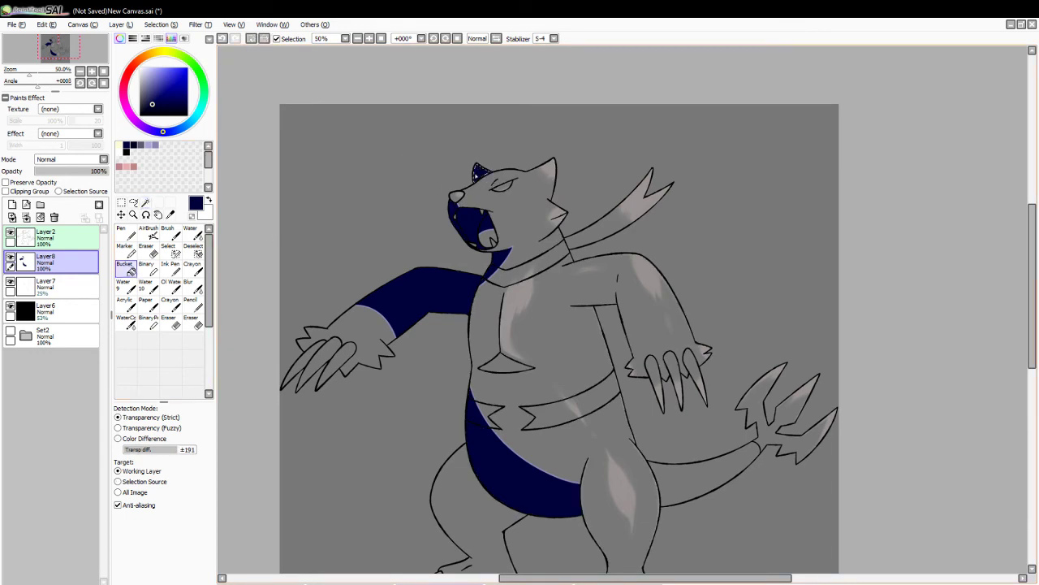
- Select the head, set Layer7 to 100% opacity, and brush a sampled pale pink highlight below the eye with the Water brush, softened with the Eraser
click(146, 202)
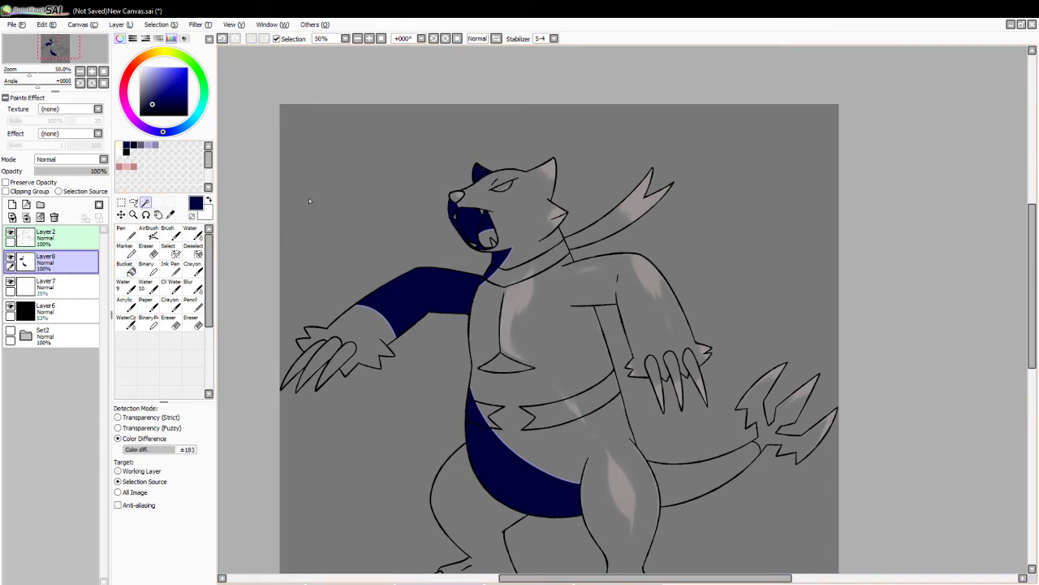
click(525, 215)
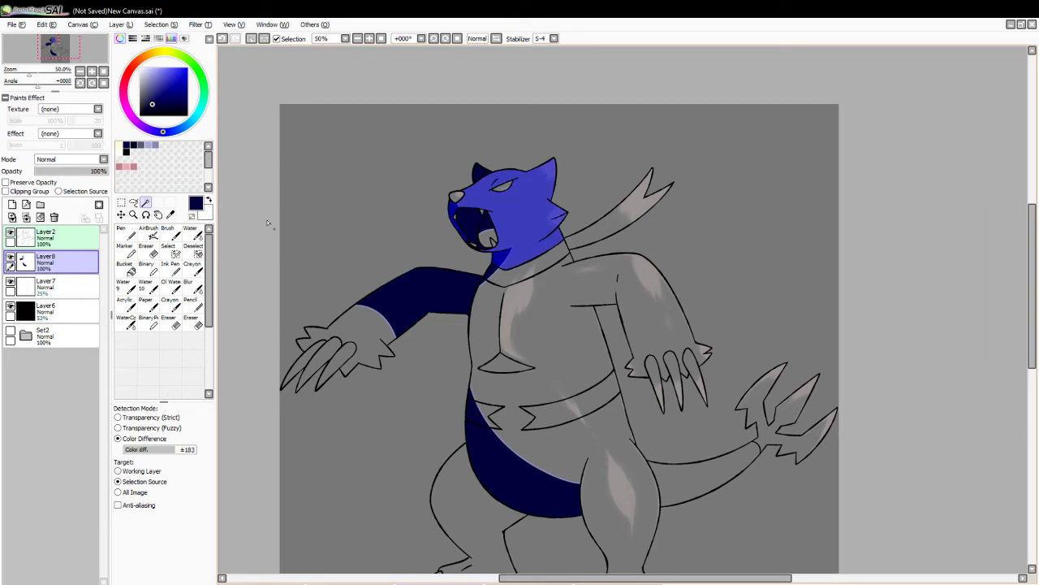
click(169, 215)
click(49, 284)
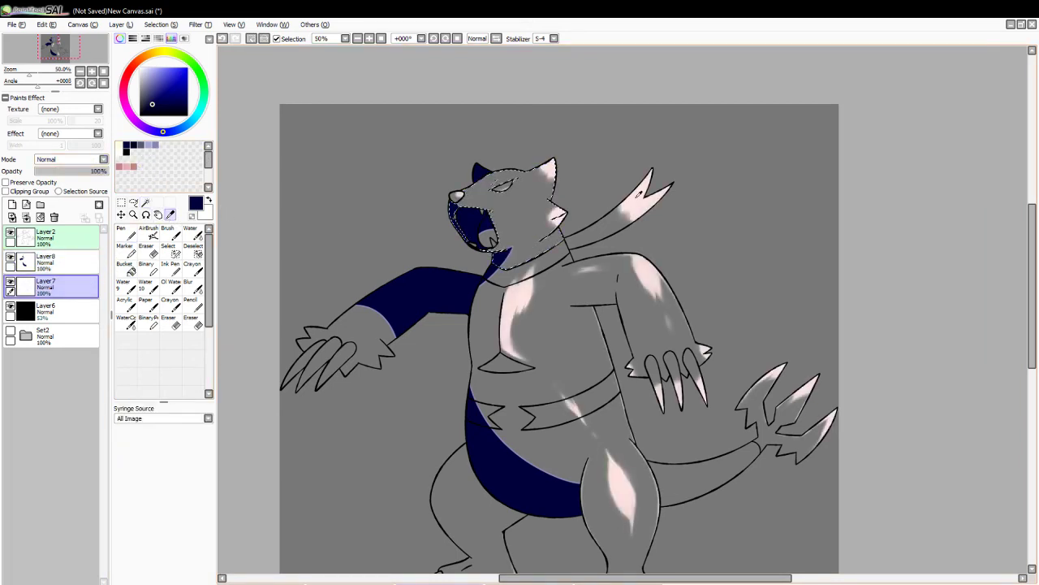
click(639, 192)
click(191, 233)
drag(512, 194, 505, 195)
click(193, 323)
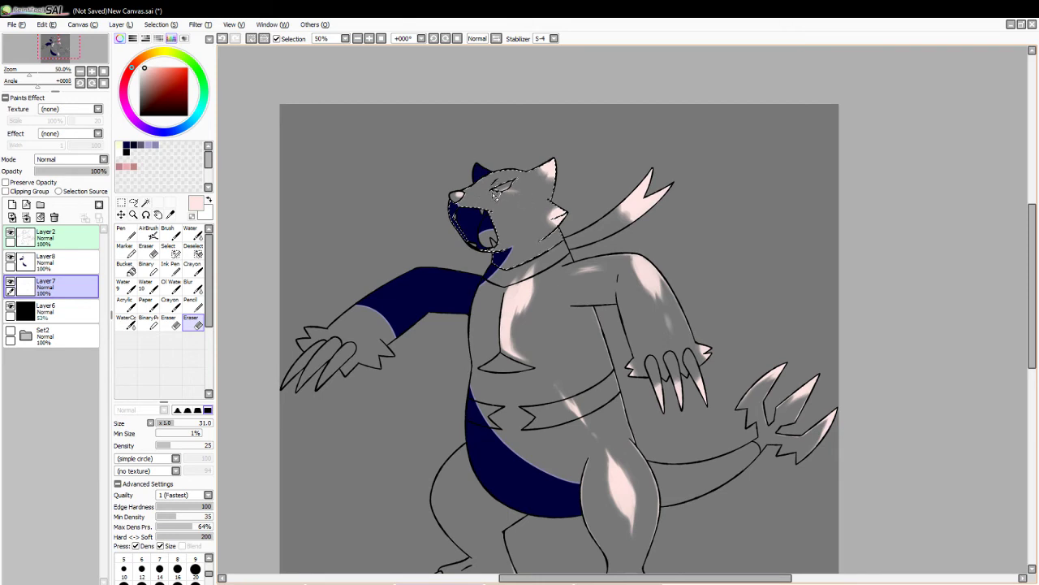
- Try a pale pink AirBrush stroke at size 17 below the cheek tuft, undo it, and clear the selection
click(149, 234)
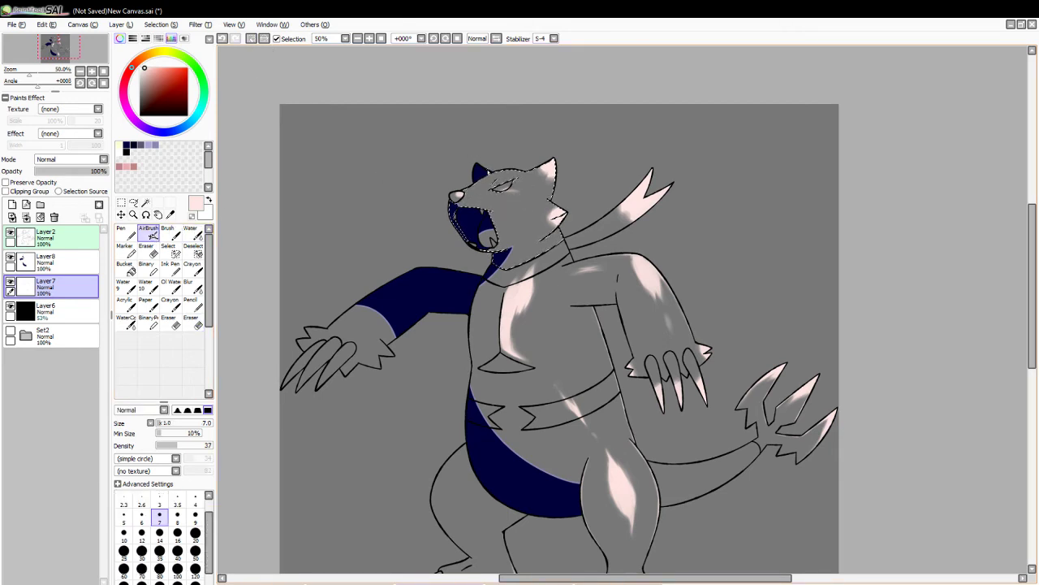
click(166, 423)
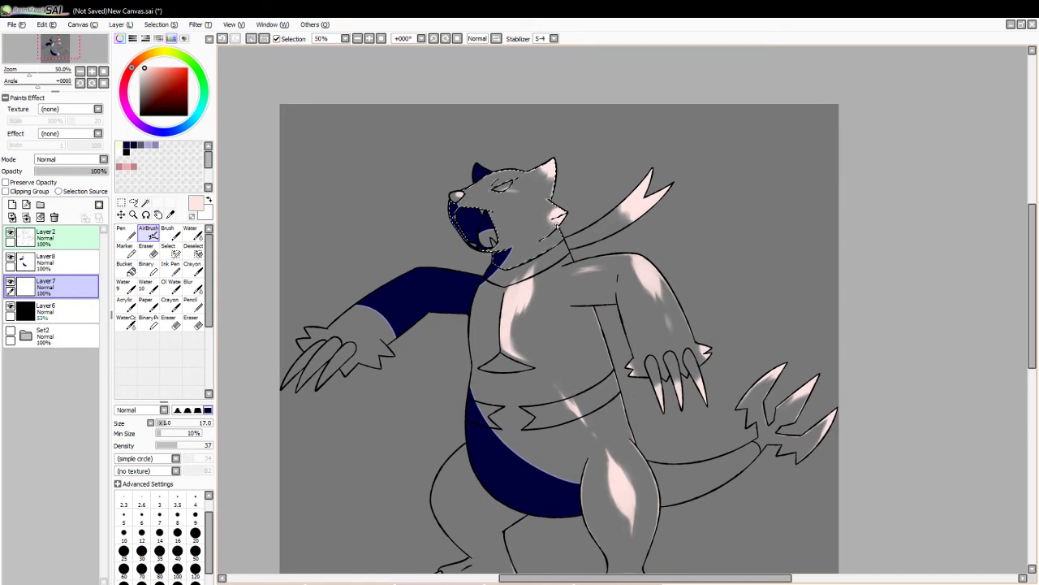
mouse_move(555, 227)
mouse_down()
mouse_move(579, 217)
mouse_move(548, 234)
mouse_up()
key(ctrl+z)
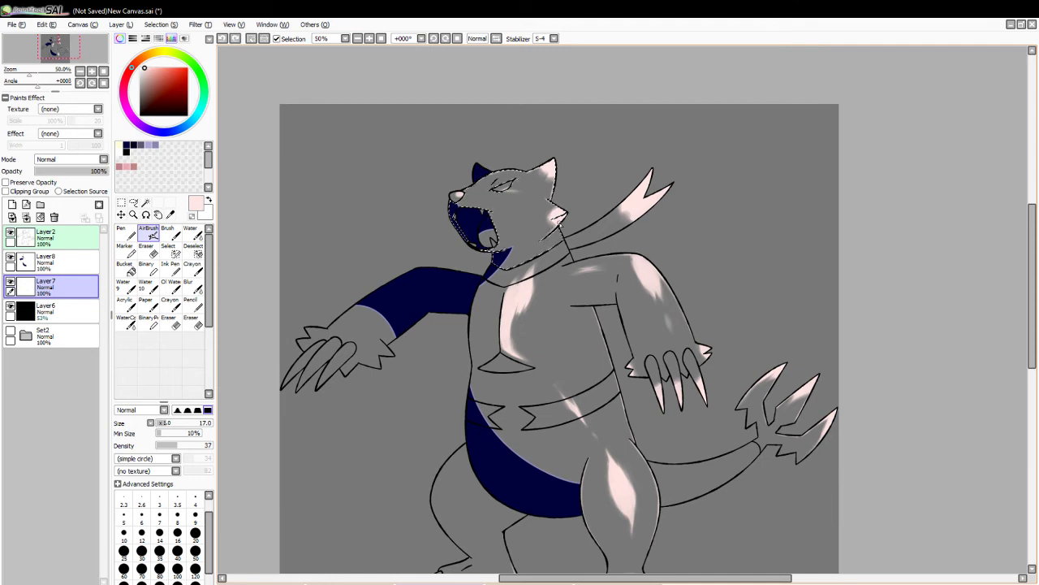
click(251, 38)
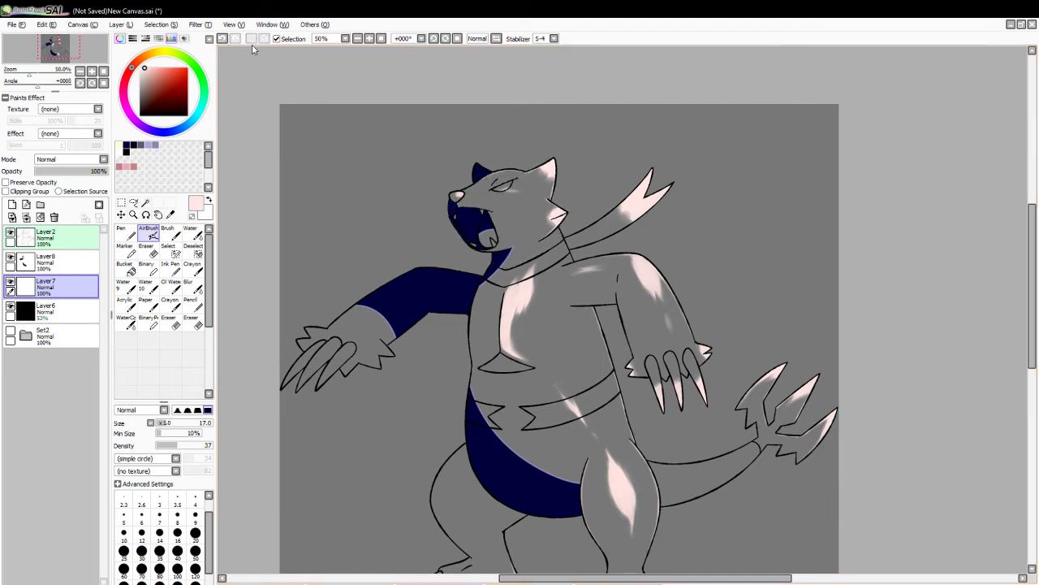
- Select the head, neck band and torso for airbrushing on Layer7, and clear that selection
click(145, 202)
click(548, 257)
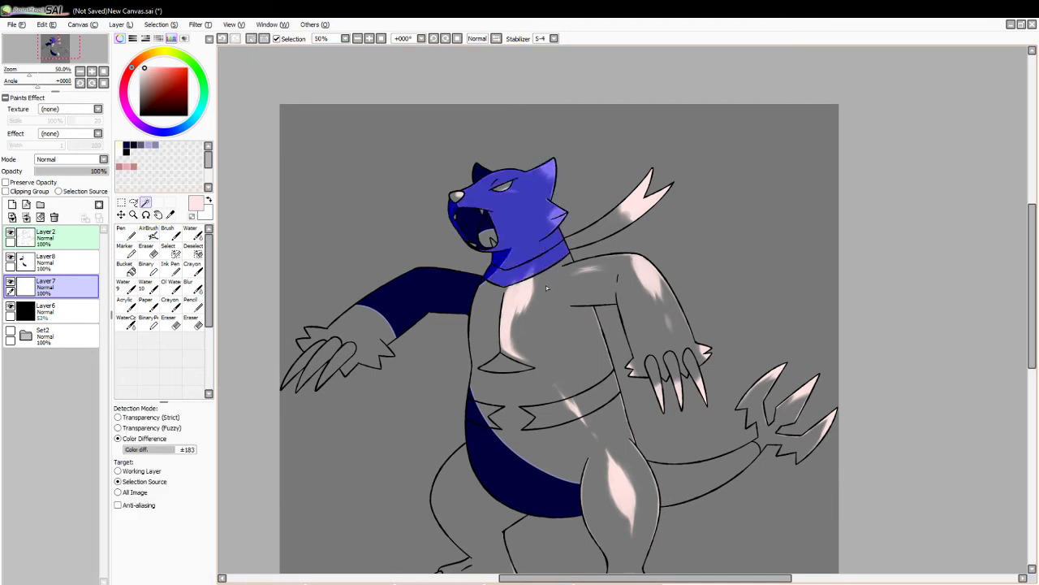
click(548, 288)
click(148, 231)
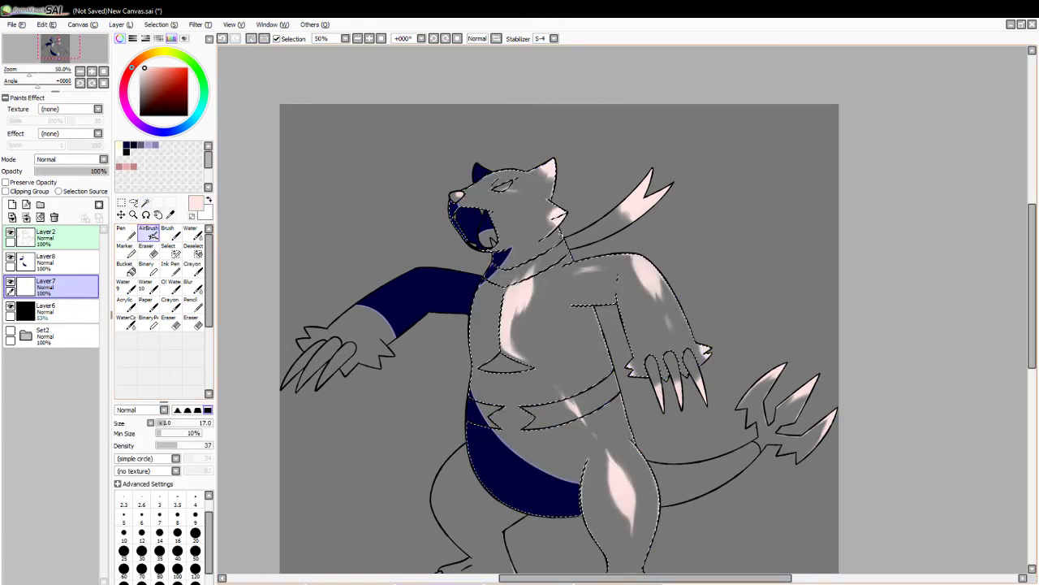
click(251, 38)
click(145, 203)
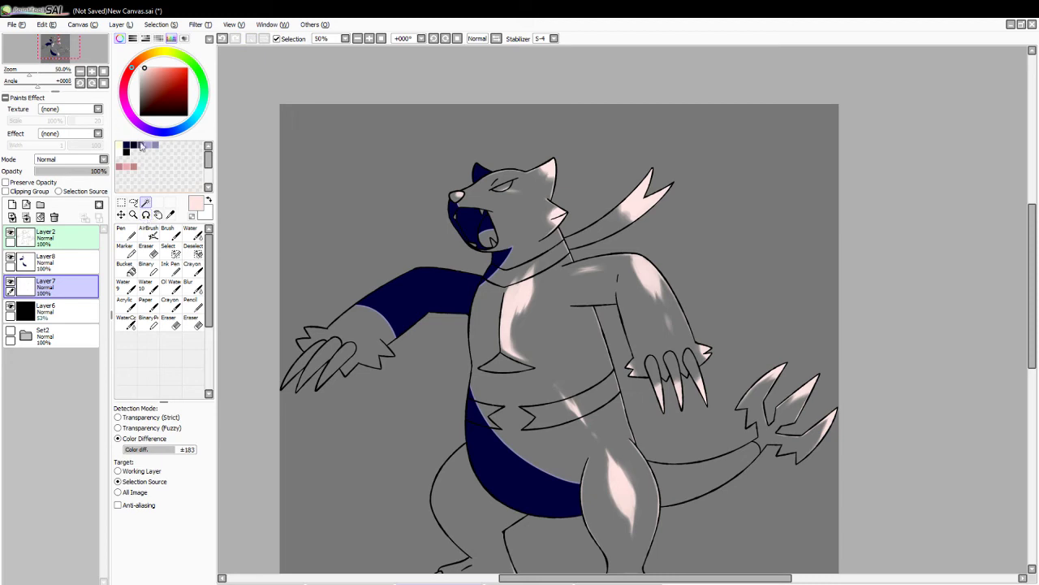
- Select the ribbon trailing behind the neck, brush a muted purple edge across it on Layer8, fill its lower part with navy, and clear the selection
click(153, 145)
click(622, 204)
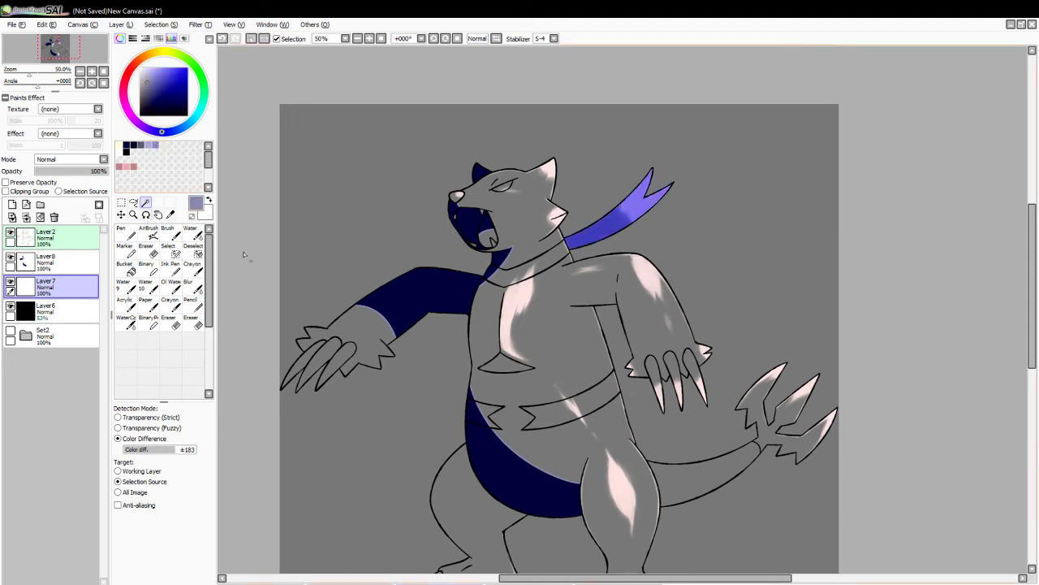
click(168, 233)
click(49, 261)
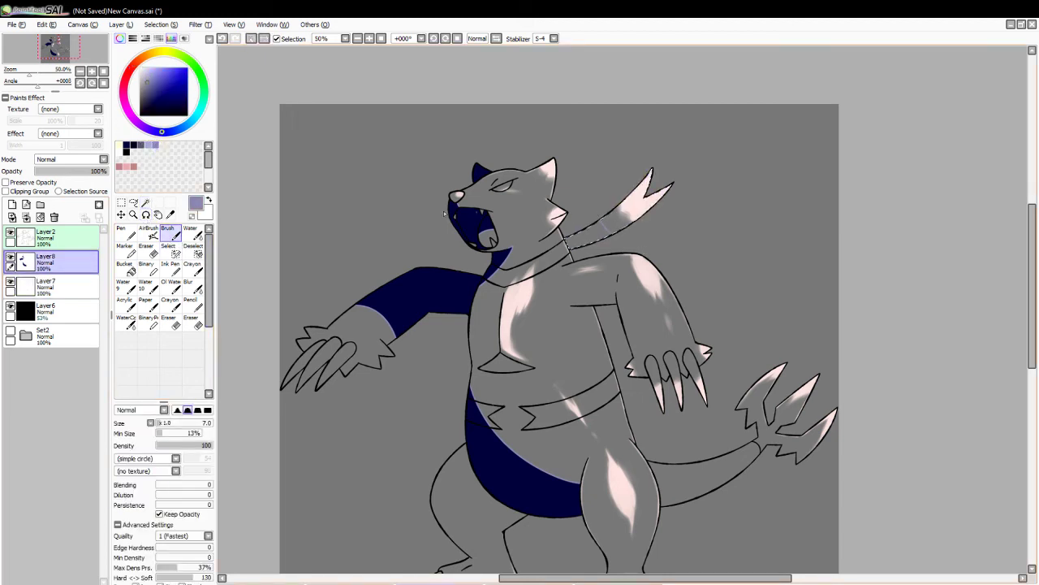
click(127, 146)
click(125, 267)
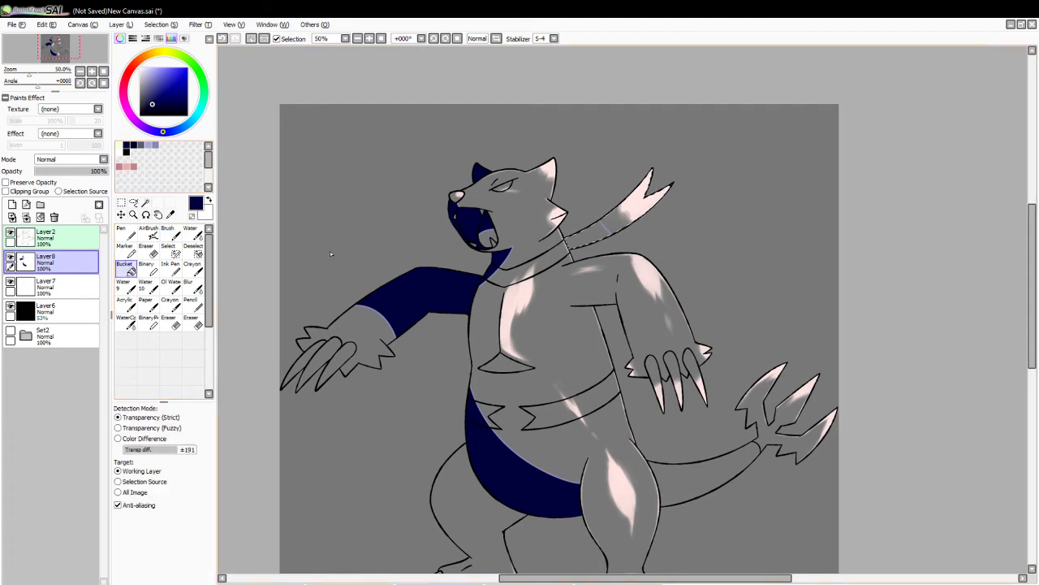
click(601, 255)
click(258, 39)
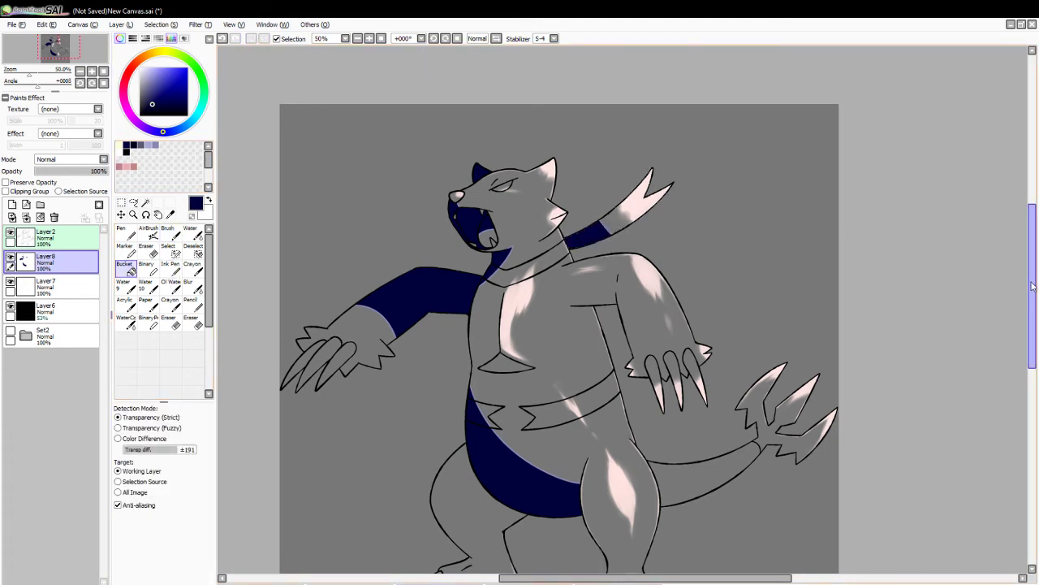
- Select the far leg, brush a muted purple edge across its foot, fill the leg above that edge with navy, and clear the selection
drag(1032, 257, 1033, 287)
click(145, 203)
click(484, 403)
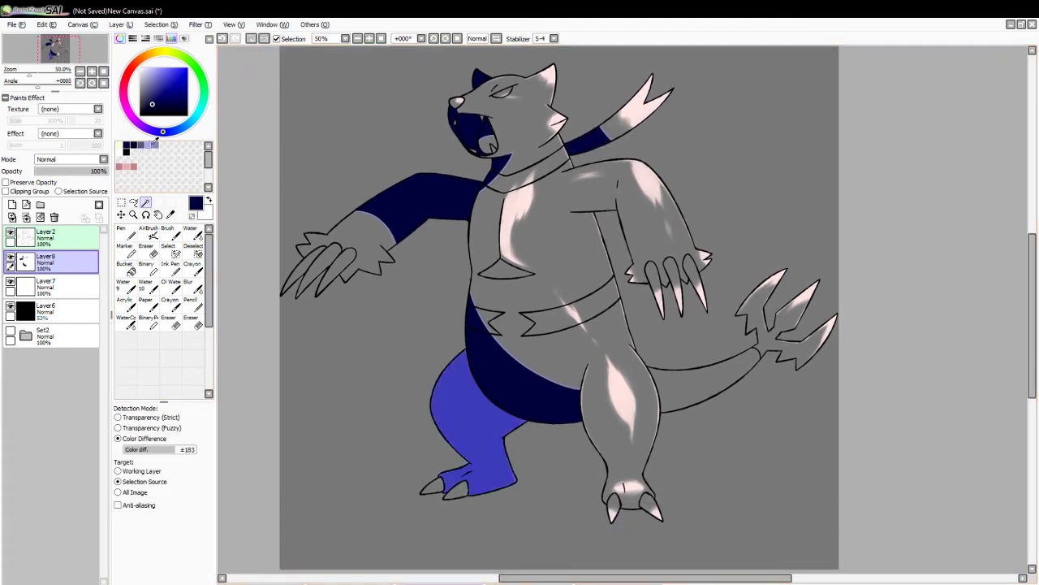
click(154, 144)
click(168, 231)
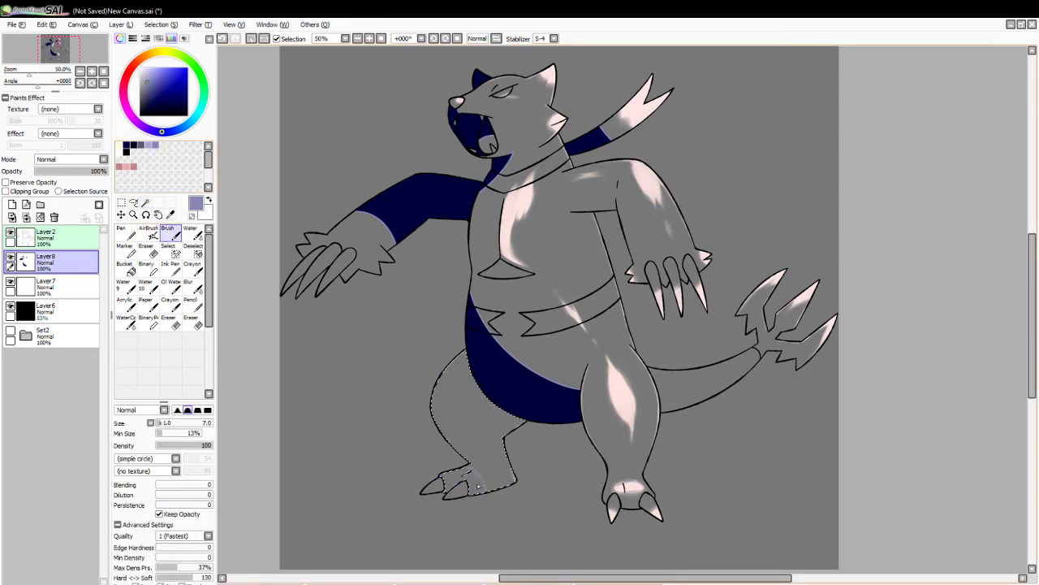
click(133, 145)
click(125, 268)
click(345, 276)
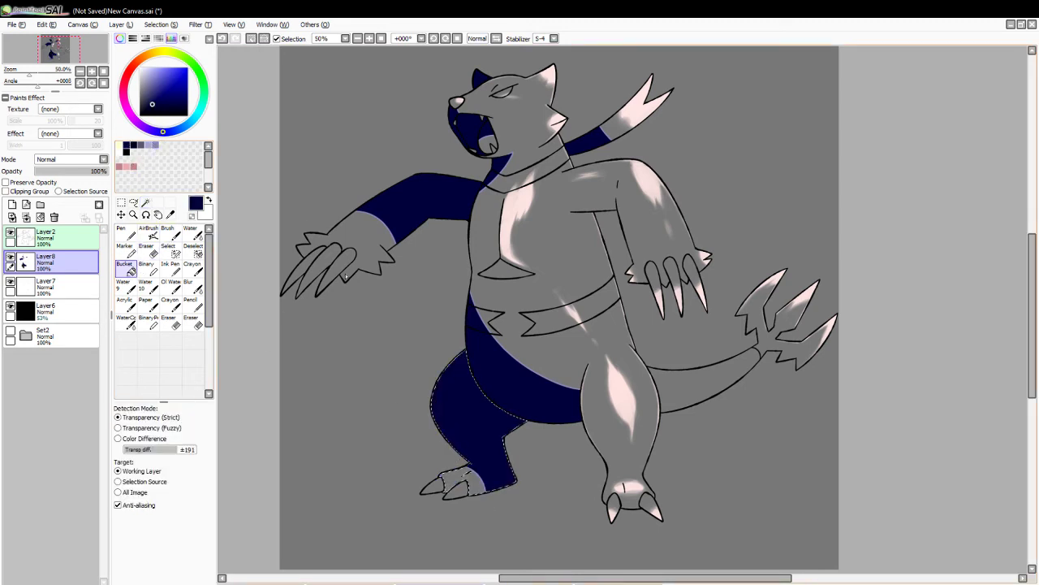
click(254, 39)
- Select the body, brush a muted purple edge across the near foot, fill the strip between its claws with navy, and clear the selection
click(148, 204)
click(528, 292)
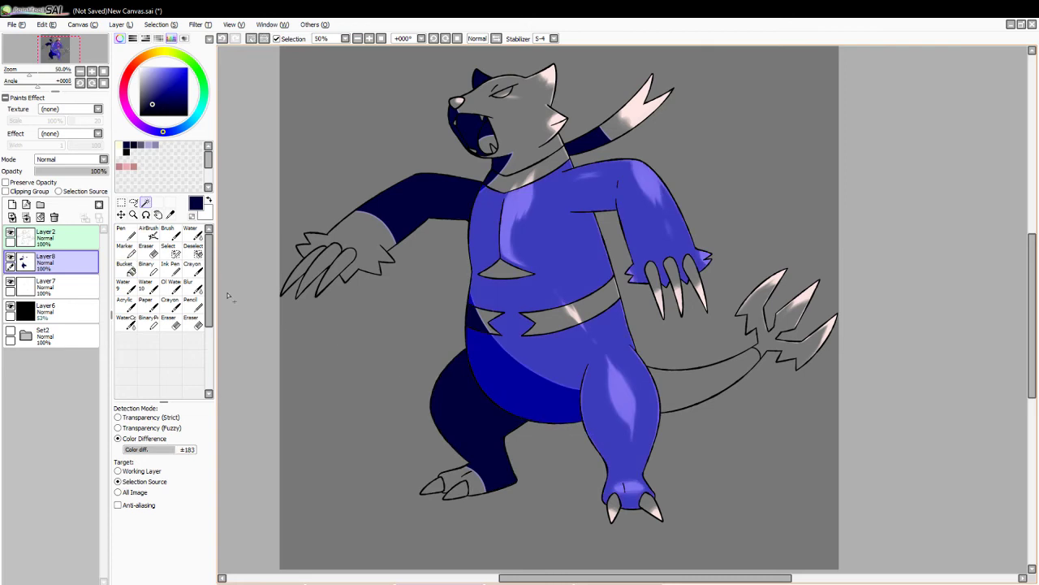
click(154, 144)
click(168, 231)
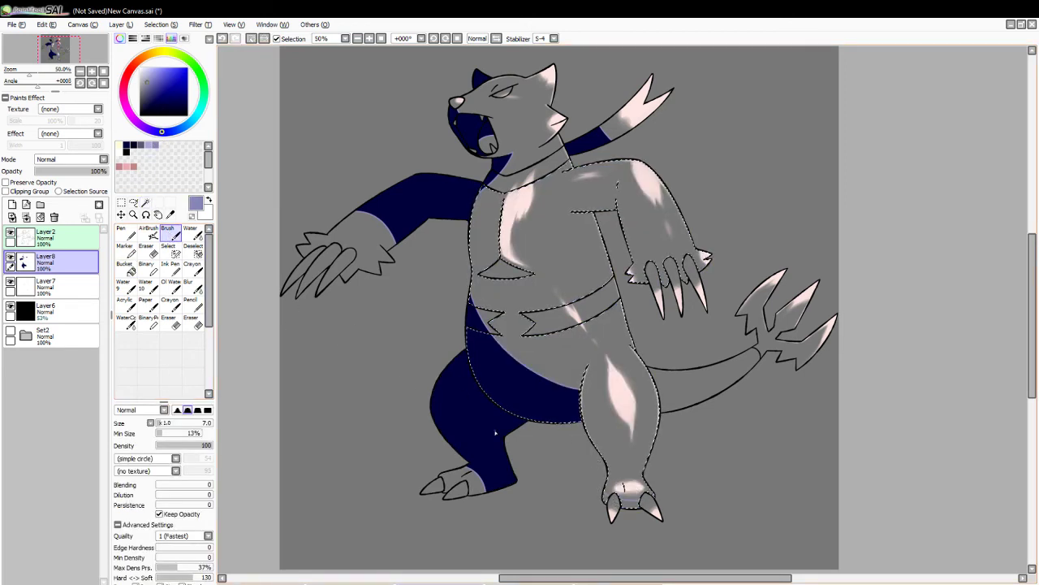
click(134, 145)
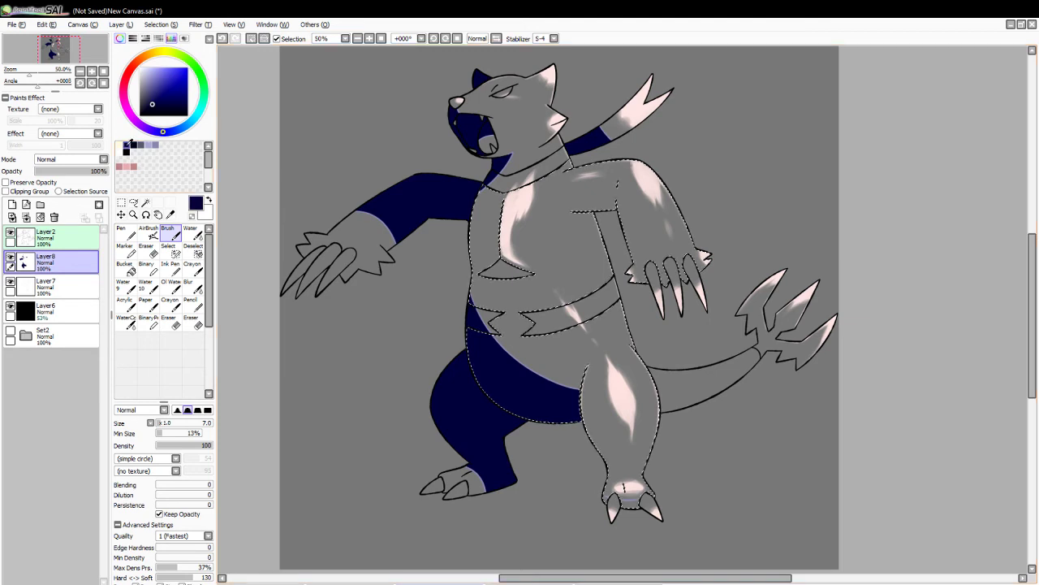
click(125, 266)
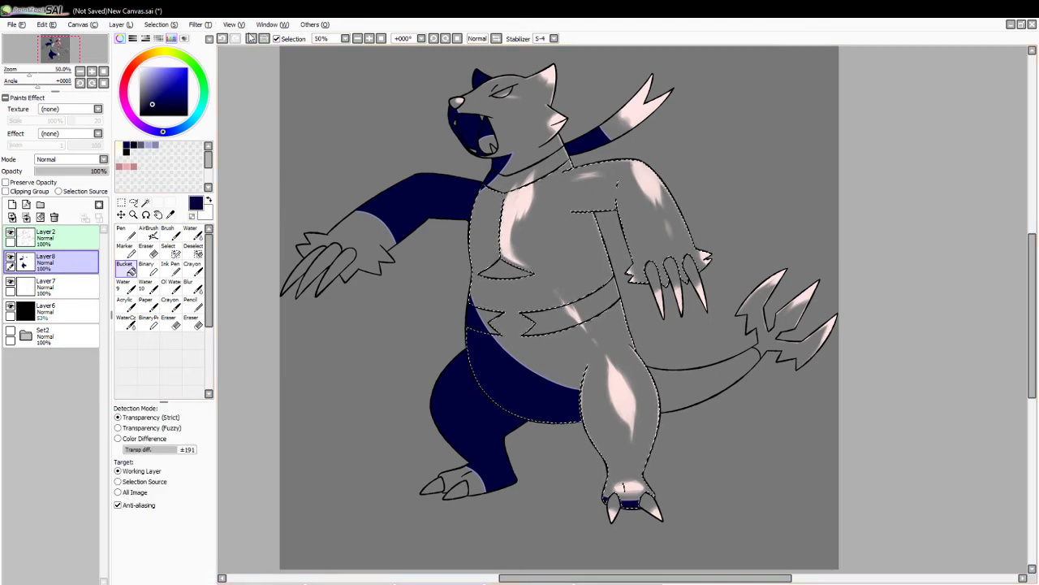
key(ctrl+d)
- Select the tail, brush a muted purple edge near its tip, fill the rest with navy, and clear the selection
click(145, 201)
click(754, 351)
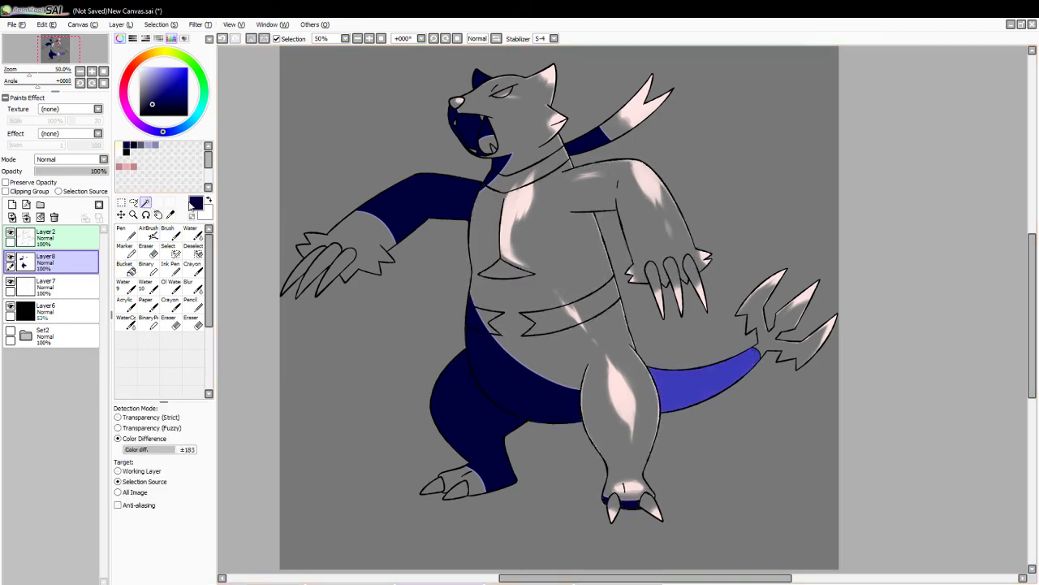
click(156, 145)
click(167, 232)
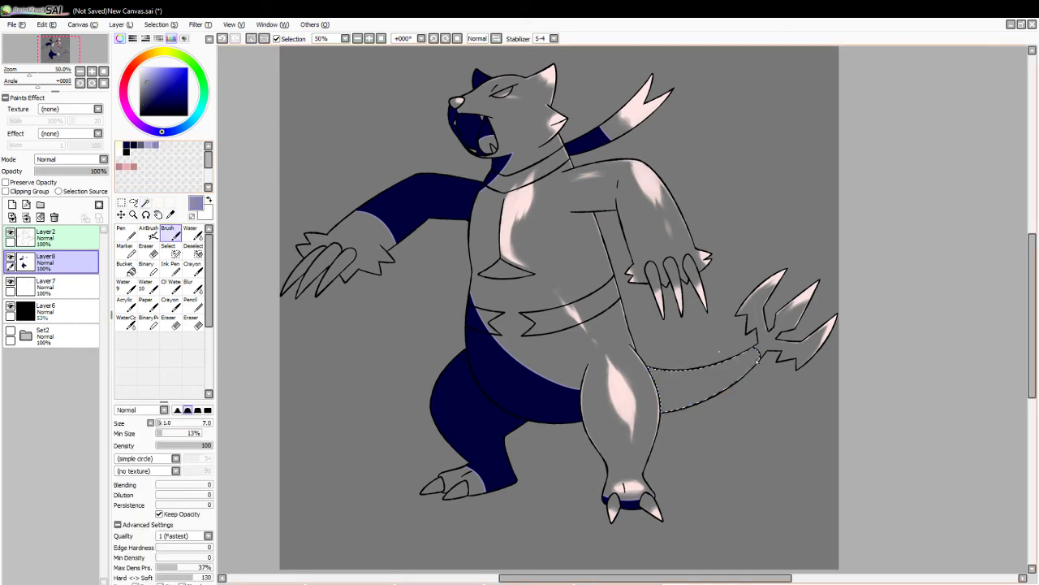
click(134, 144)
click(124, 268)
click(695, 420)
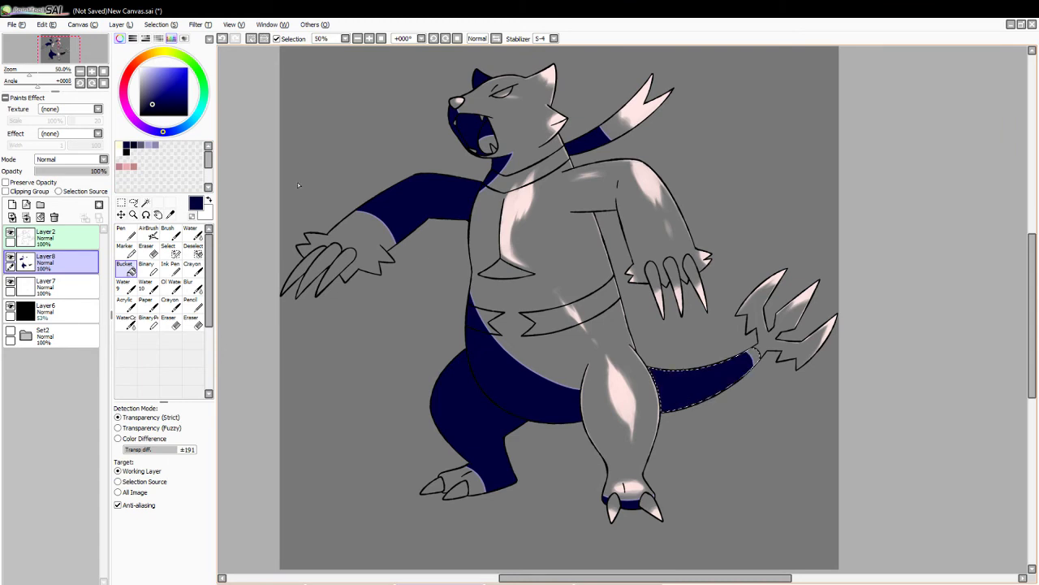
click(249, 41)
- Select both claws of the far foot, brush their bases with muted purple, and clear the selection
click(146, 203)
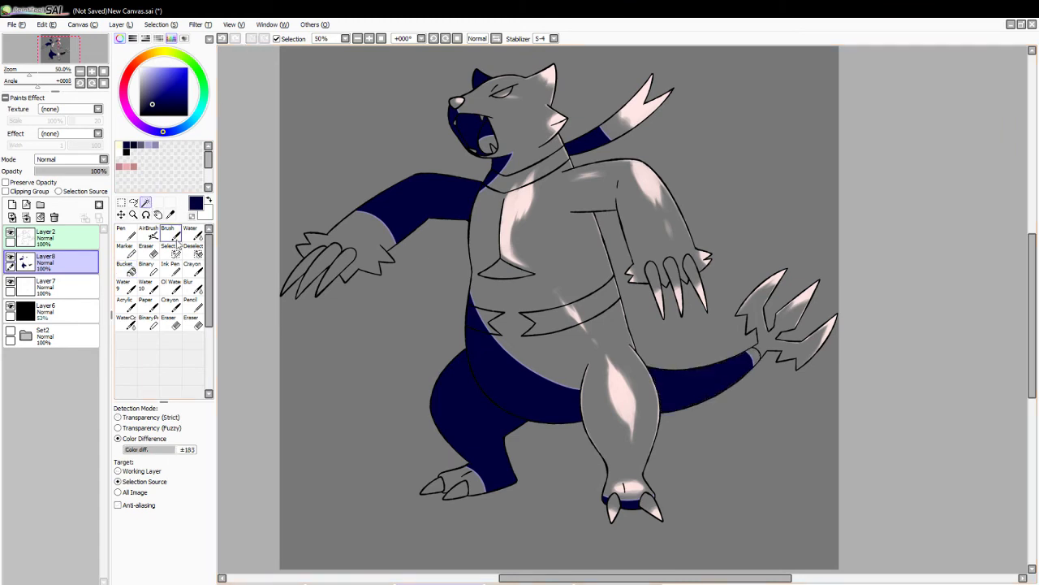
click(431, 485)
click(456, 490)
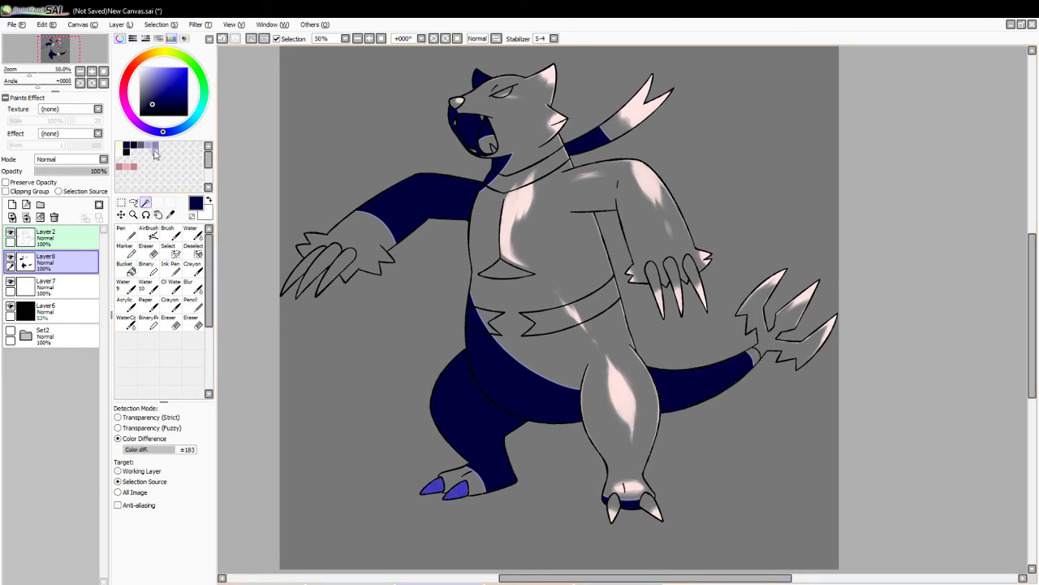
click(154, 145)
click(168, 235)
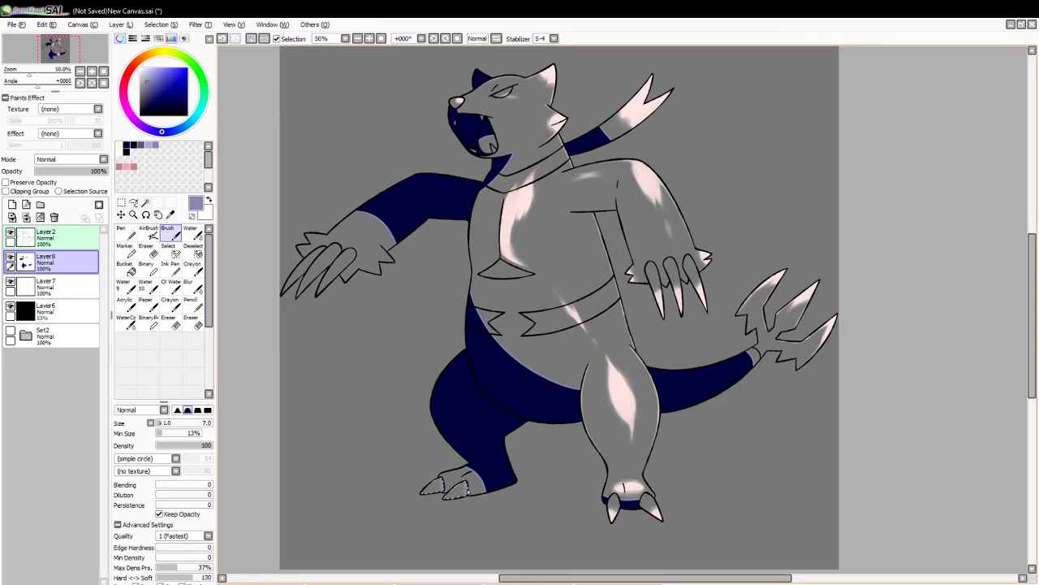
click(251, 38)
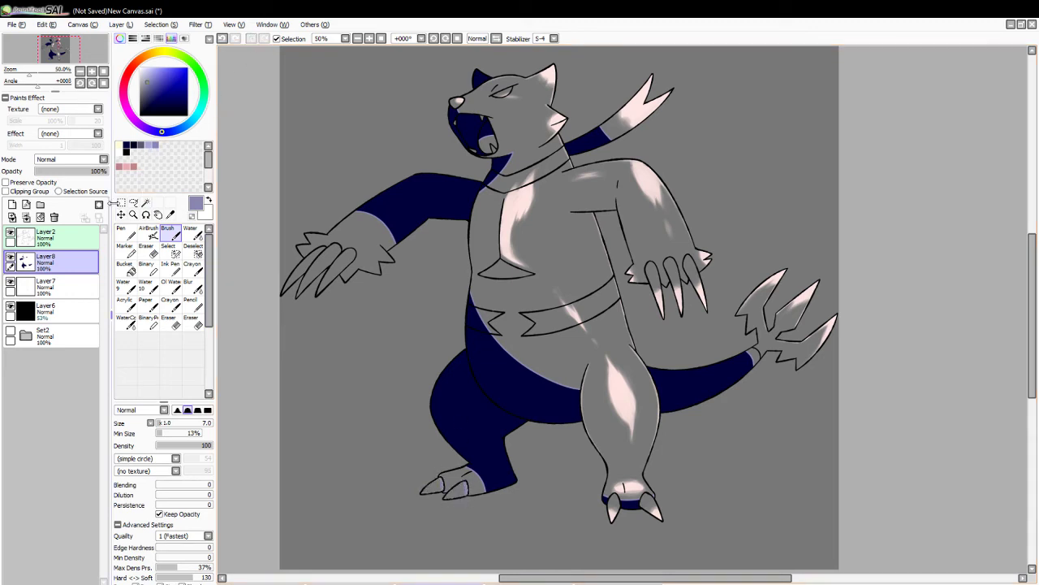
- Select the middle claw of the far hand and brush muted purple shading around its base
click(146, 202)
click(132, 213)
click(141, 408)
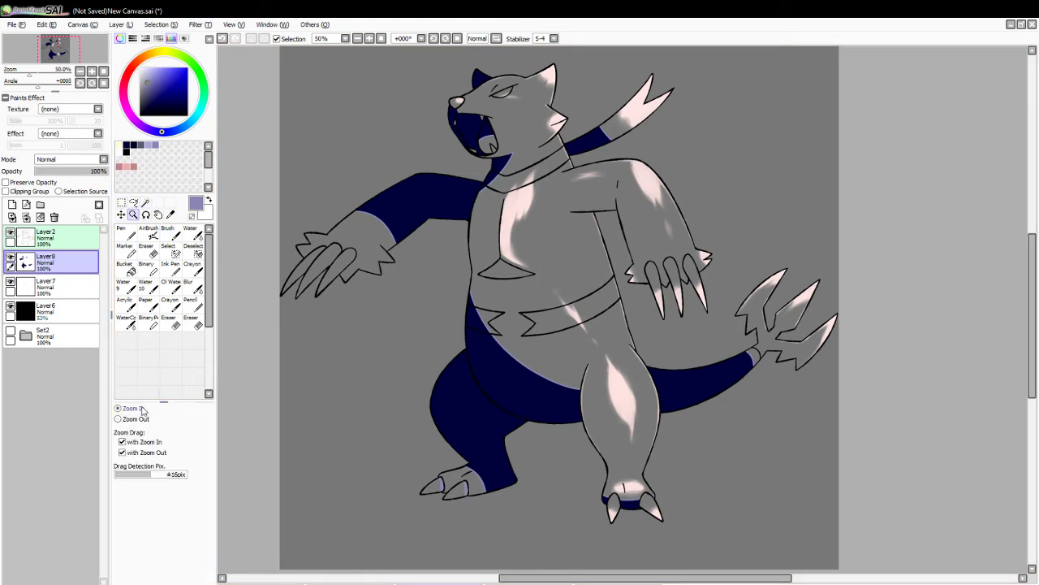
click(303, 251)
click(146, 202)
click(355, 241)
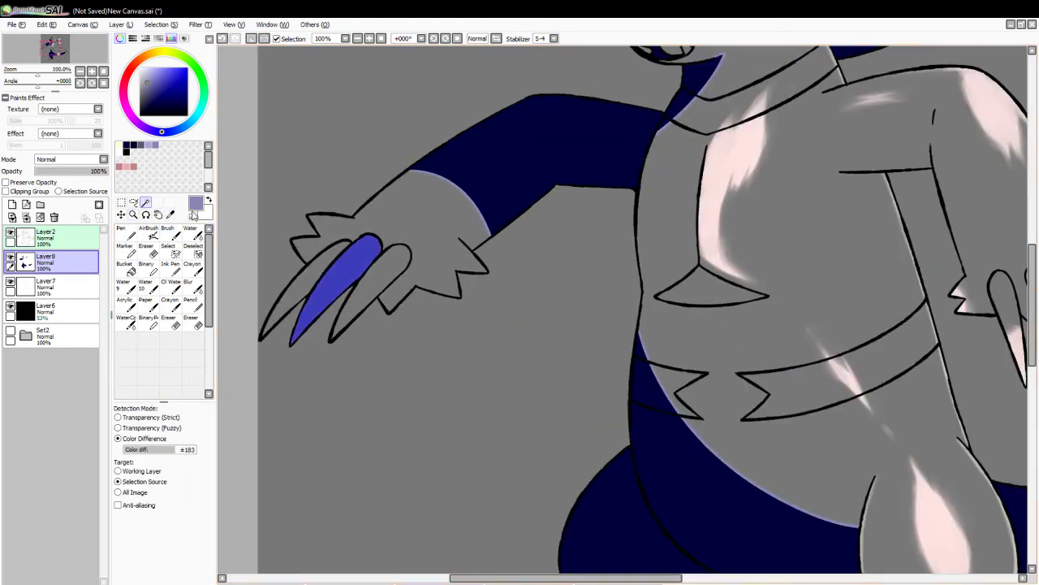
click(167, 233)
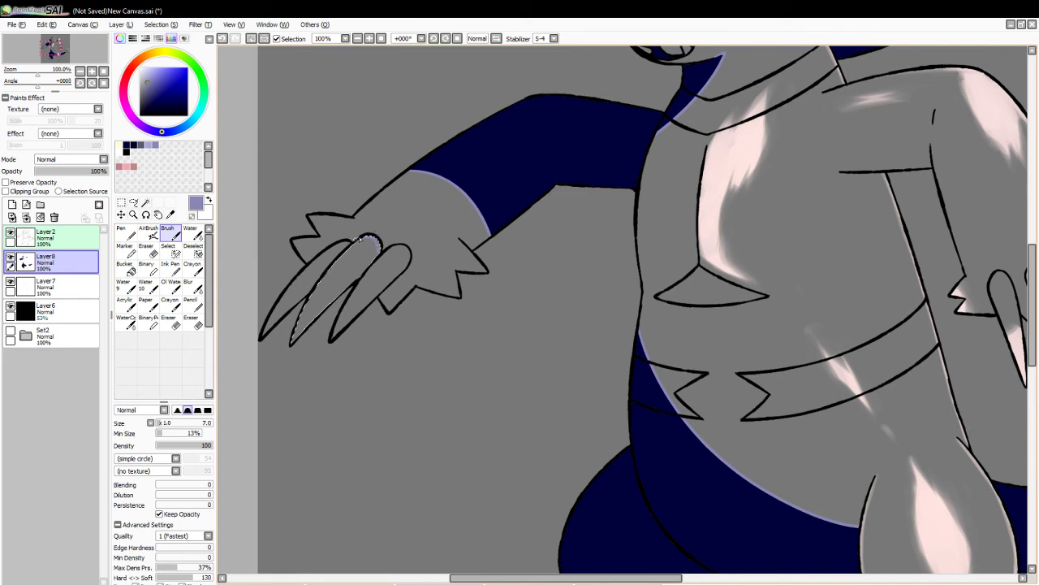
- Select the two outer claws of the far hand, brush muted purple along their bases at size 7, and clear the selection
click(146, 202)
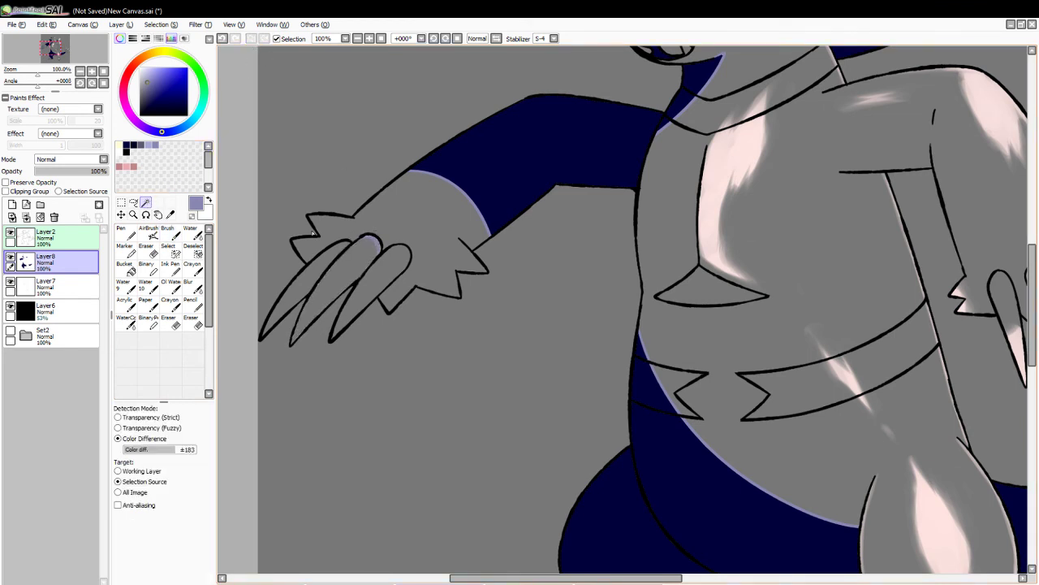
click(381, 270)
click(323, 257)
click(152, 233)
click(194, 234)
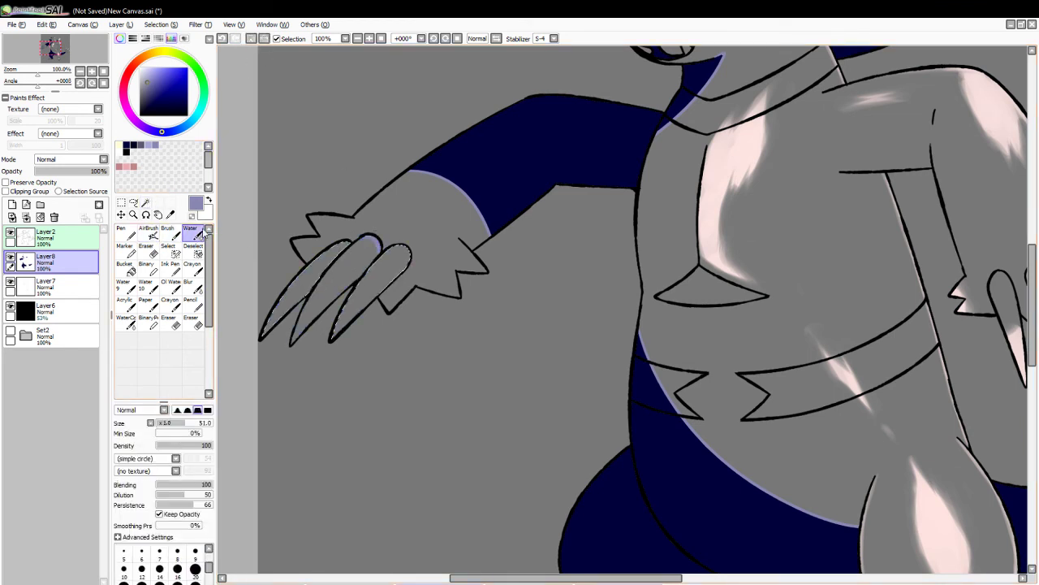
click(150, 145)
click(155, 144)
click(170, 233)
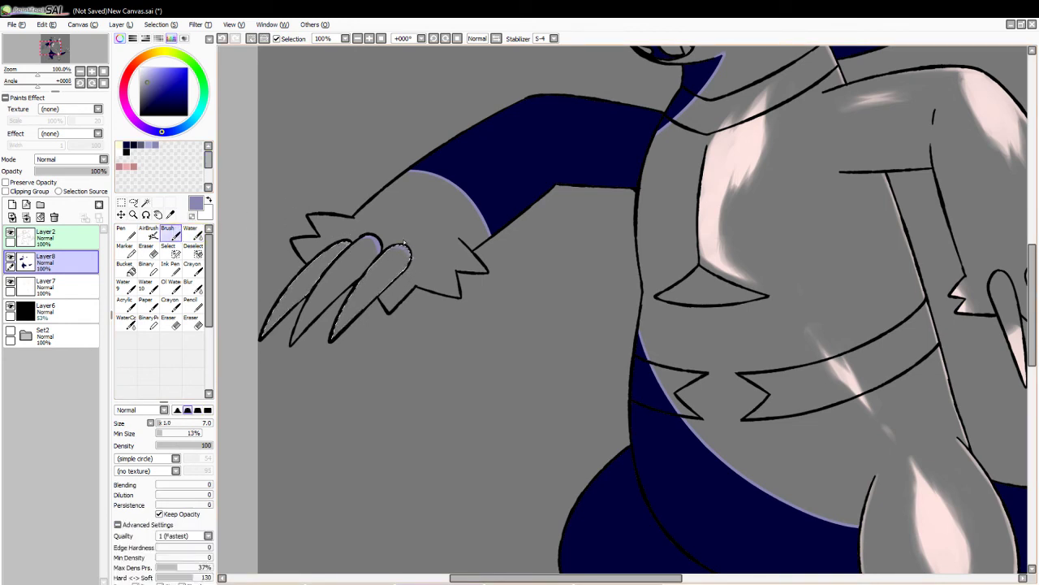
click(251, 38)
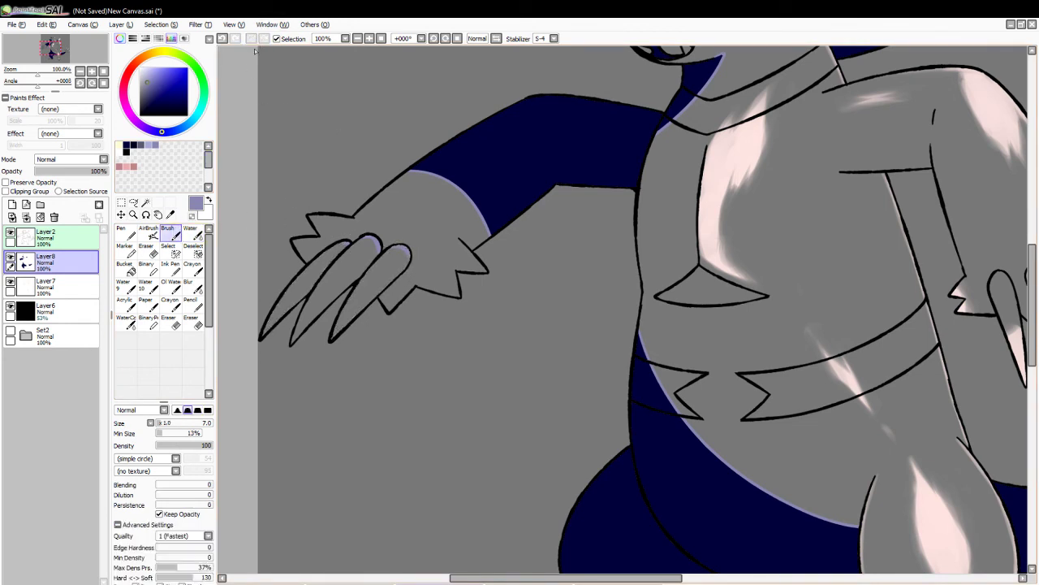
- Select the far arm, edge the fur tuft beneath the claws in muted purple, fill it with navy, and clear the selection
click(147, 203)
drag(588, 576, 593, 577)
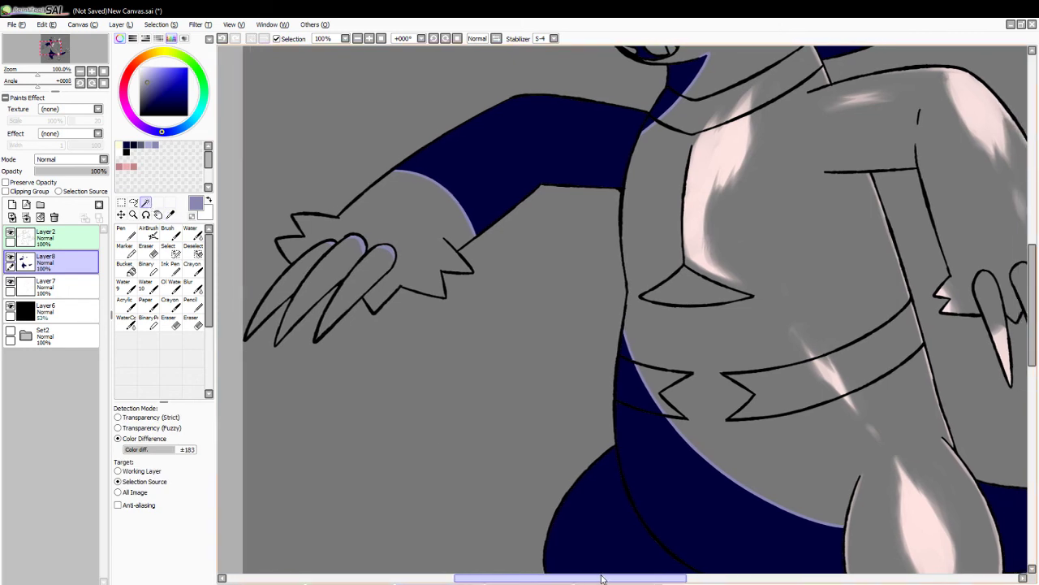
click(355, 259)
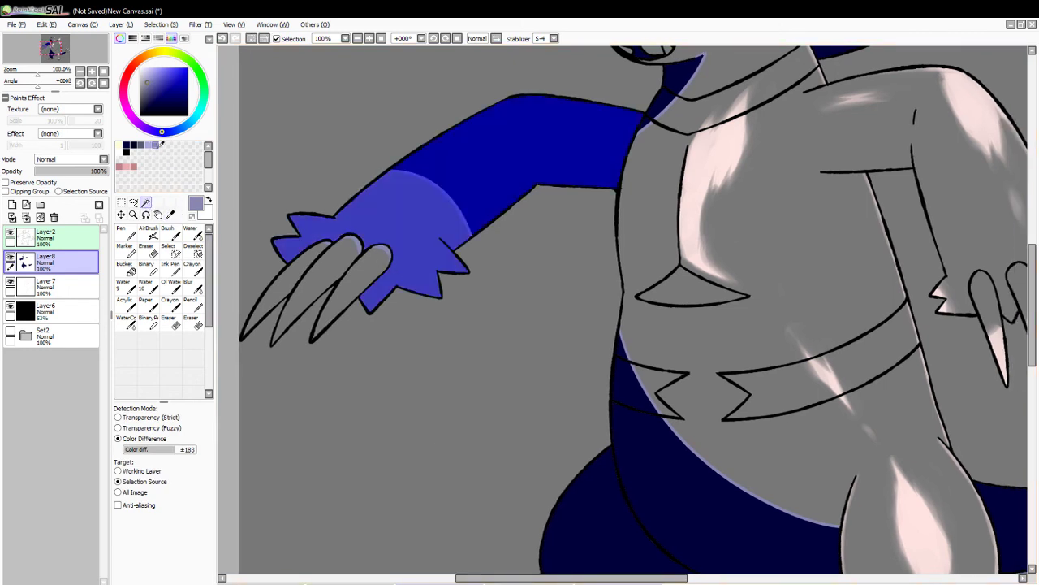
click(168, 235)
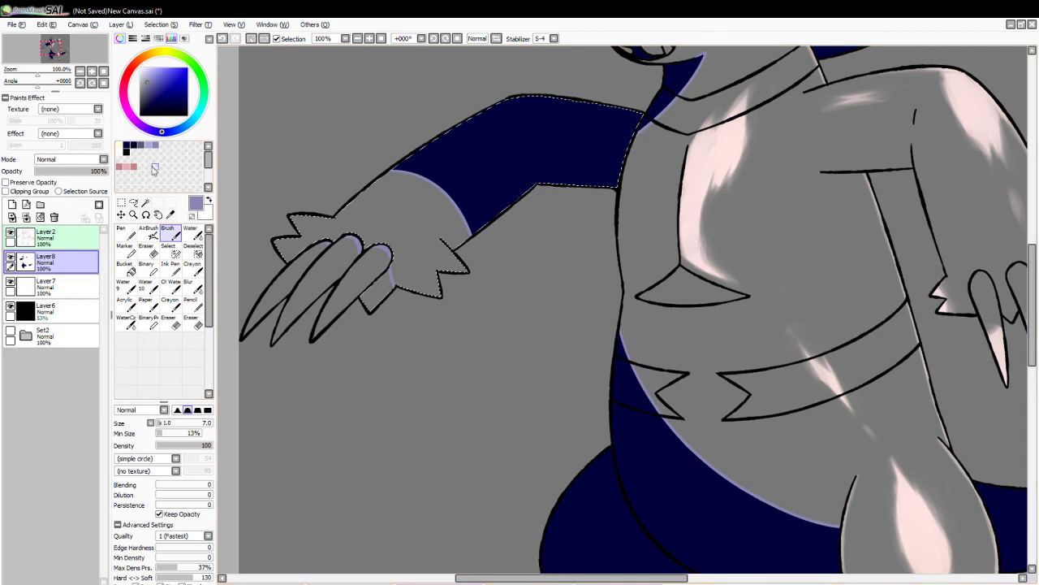
click(127, 145)
click(124, 265)
click(355, 272)
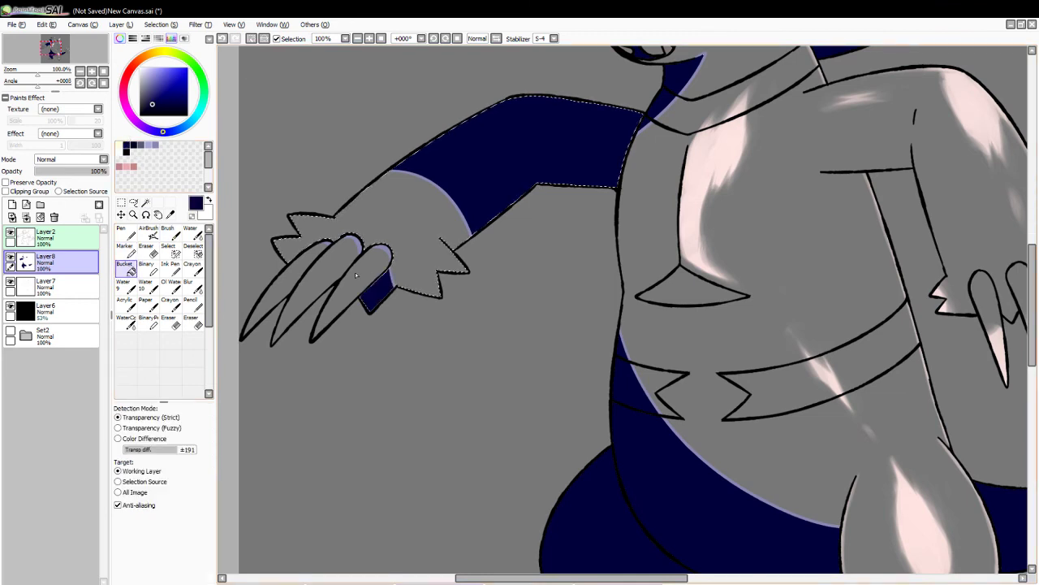
click(249, 40)
click(149, 251)
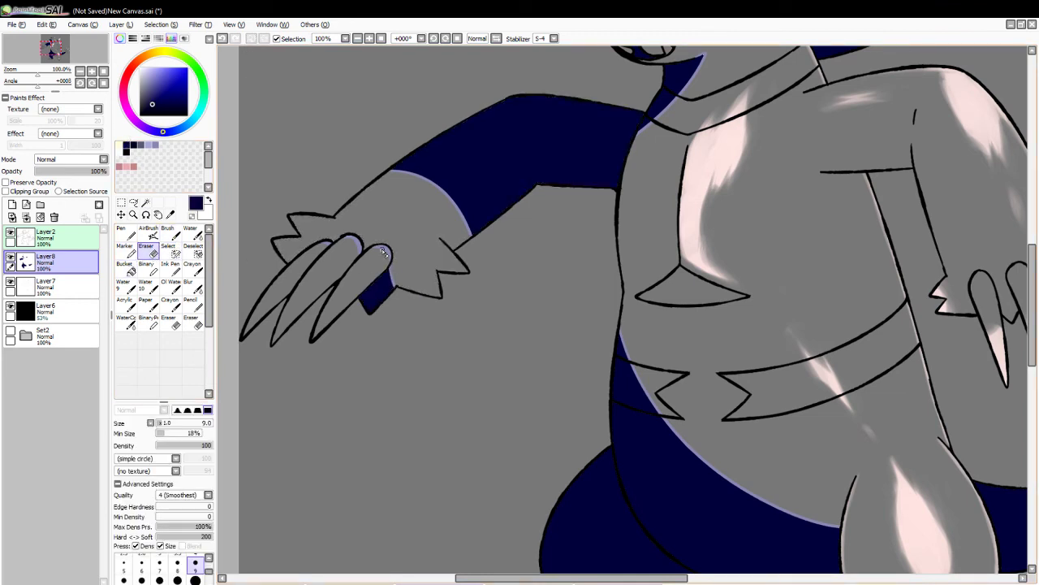
key(ctrl+z)
- Select the three claws of the near hand and brush muted purple shading around their bases on Layer8
drag(593, 577, 704, 578)
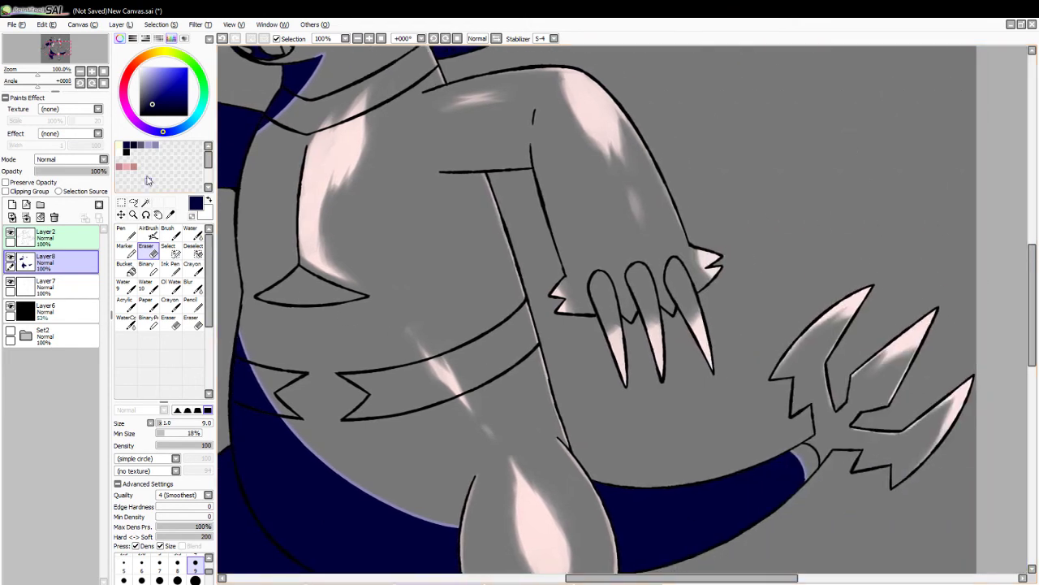
click(157, 144)
click(148, 203)
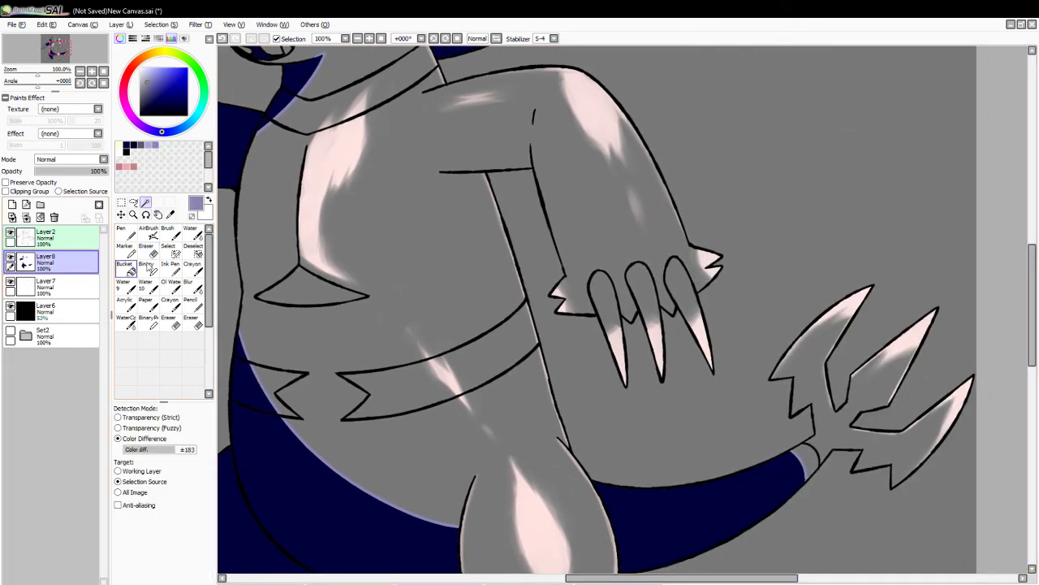
click(615, 301)
click(645, 317)
click(689, 317)
click(168, 233)
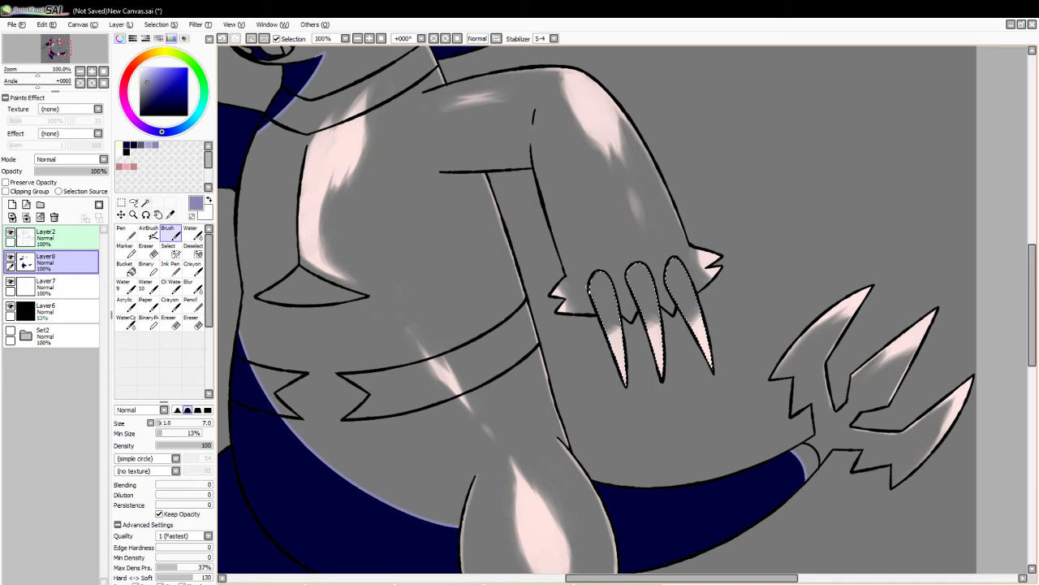
drag(616, 286, 587, 281)
drag(652, 263, 623, 278)
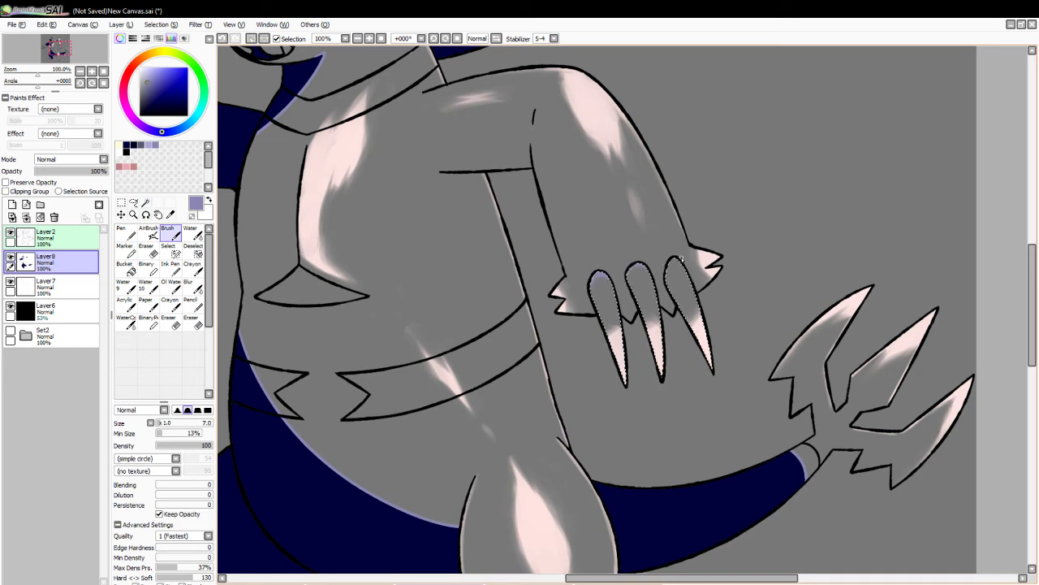
drag(682, 260, 665, 285)
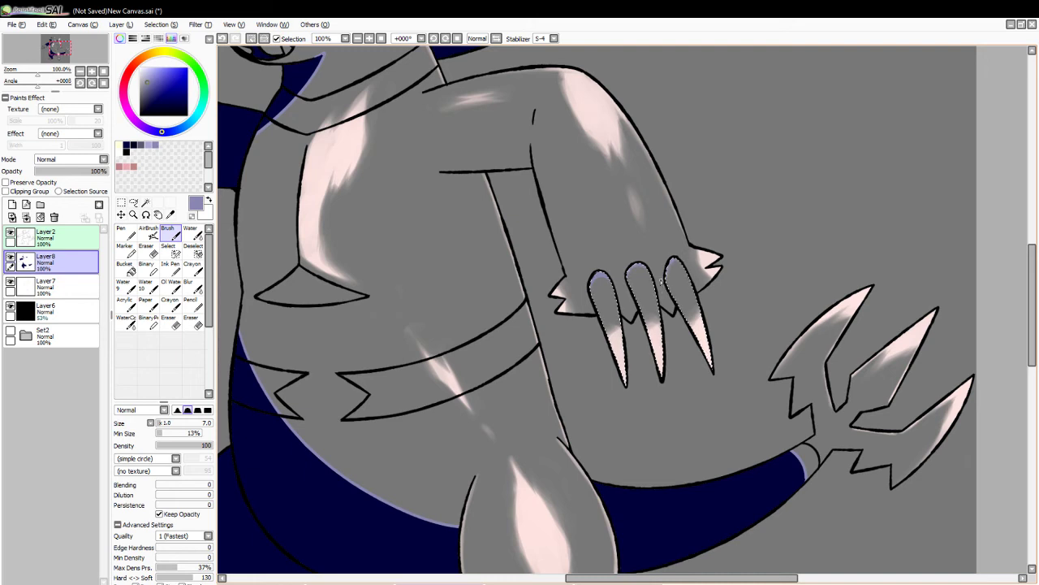
- Select the body, edge the gaps between the near hand's claws in muted purple, fill them with navy, and clear the selection
key(ctrl+d)
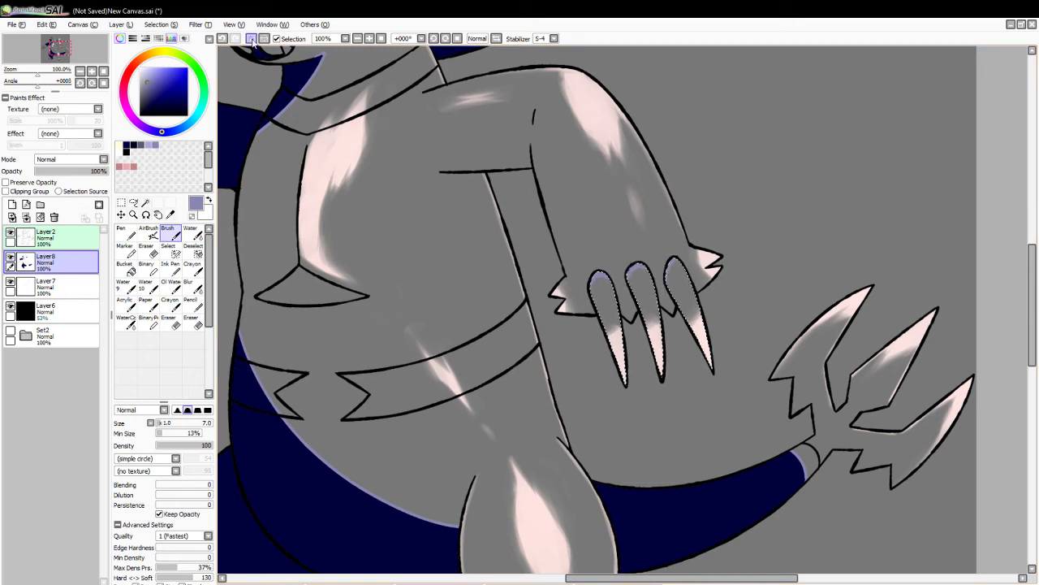
click(146, 203)
click(557, 228)
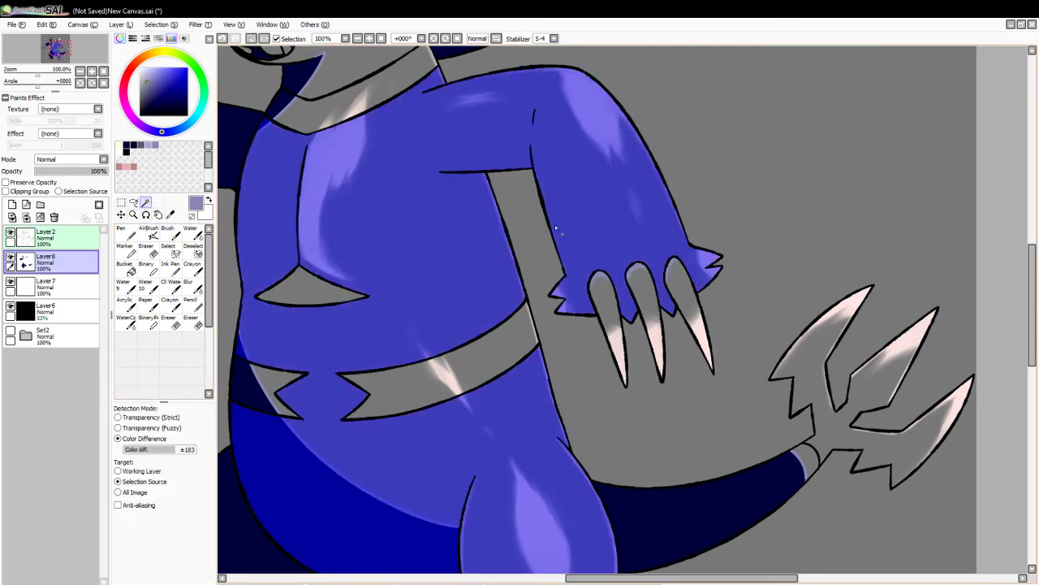
click(168, 234)
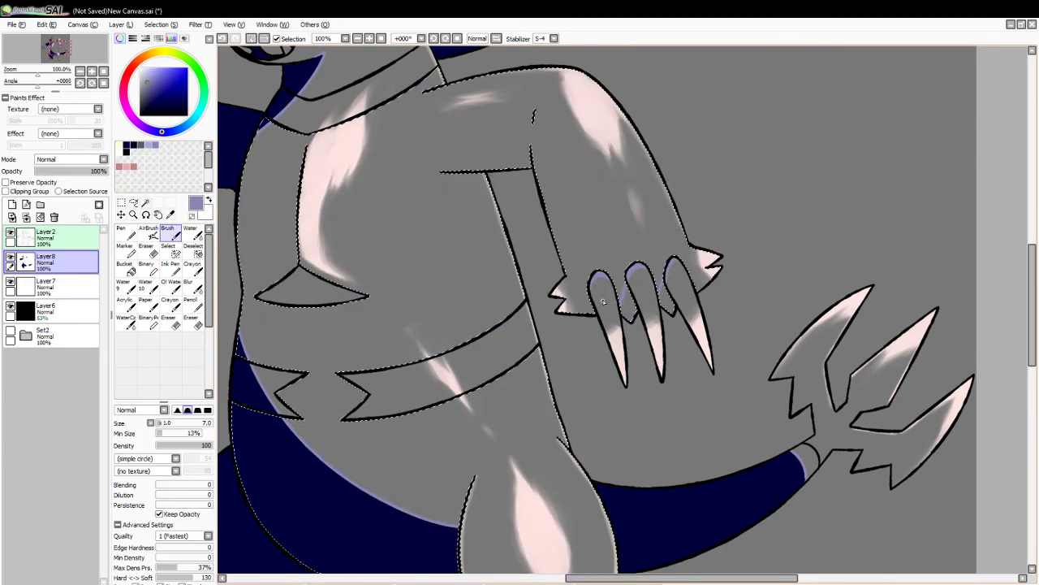
click(127, 145)
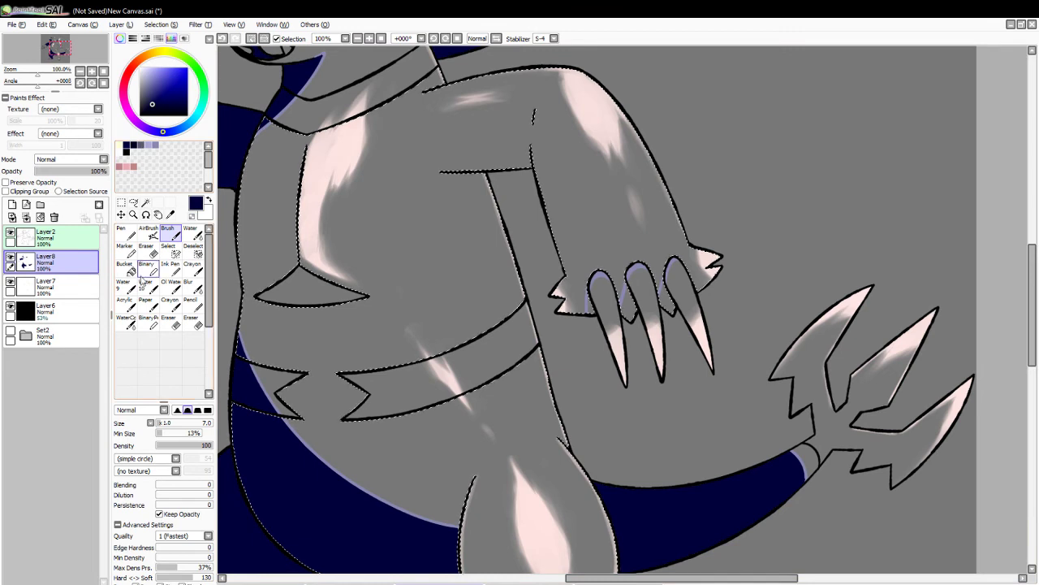
click(128, 269)
click(592, 302)
click(629, 302)
click(666, 297)
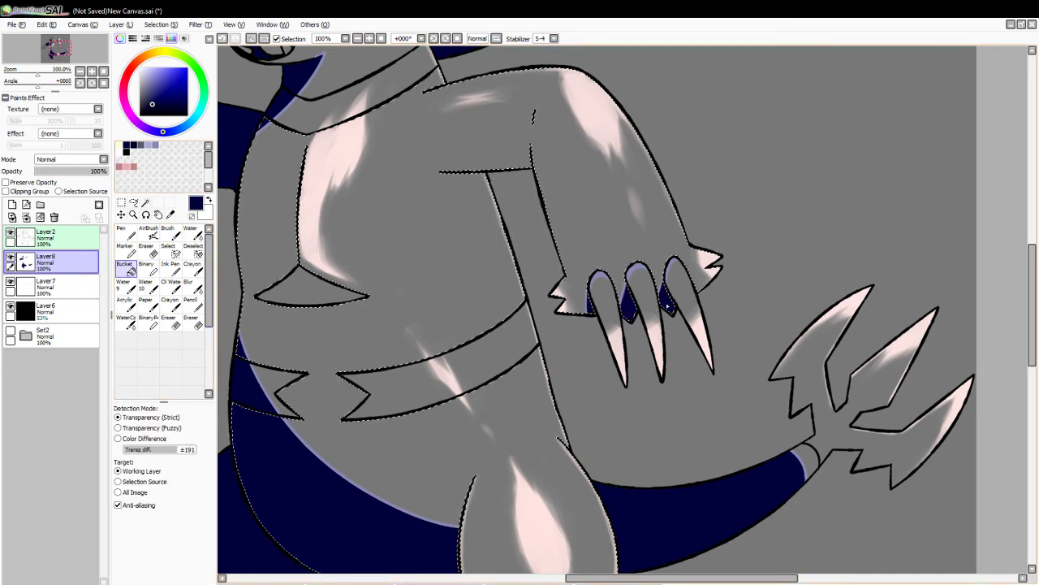
click(251, 38)
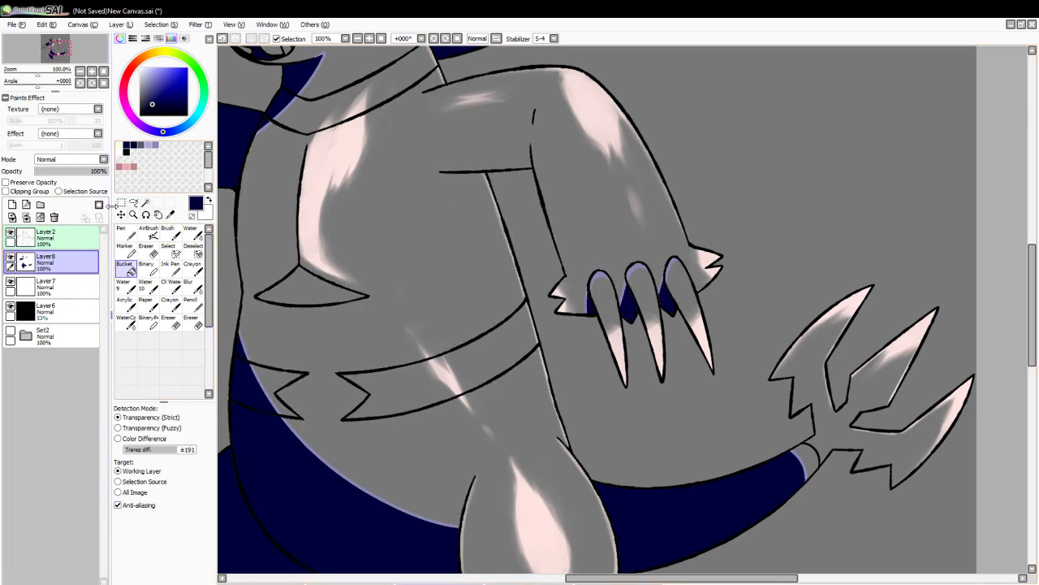
- Soften the lower edges of the navy shadows between the near hand's claws with the Eraser at size 19
click(193, 321)
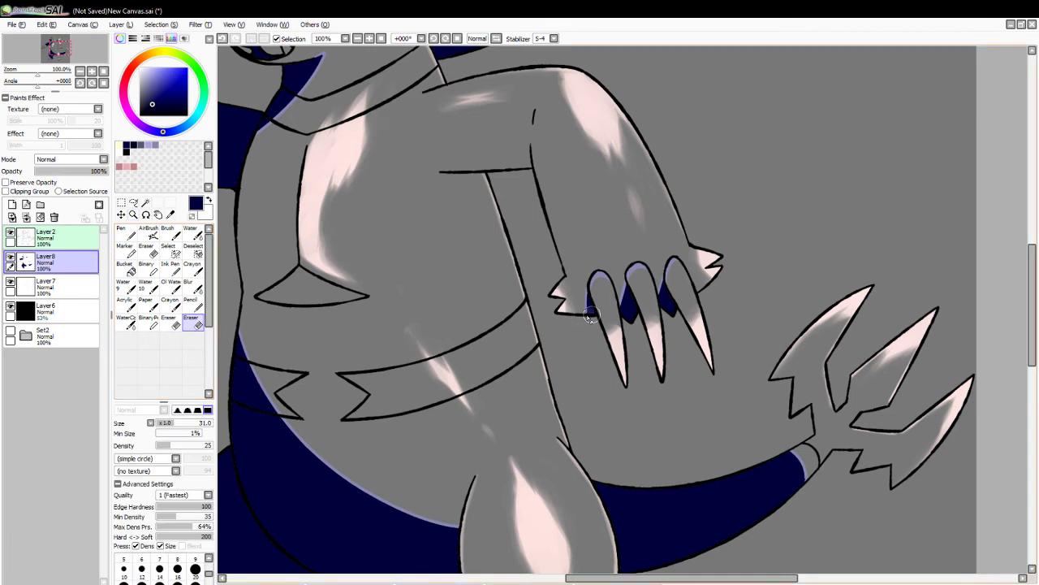
drag(591, 316, 582, 317)
key(ctrl+z)
click(169, 423)
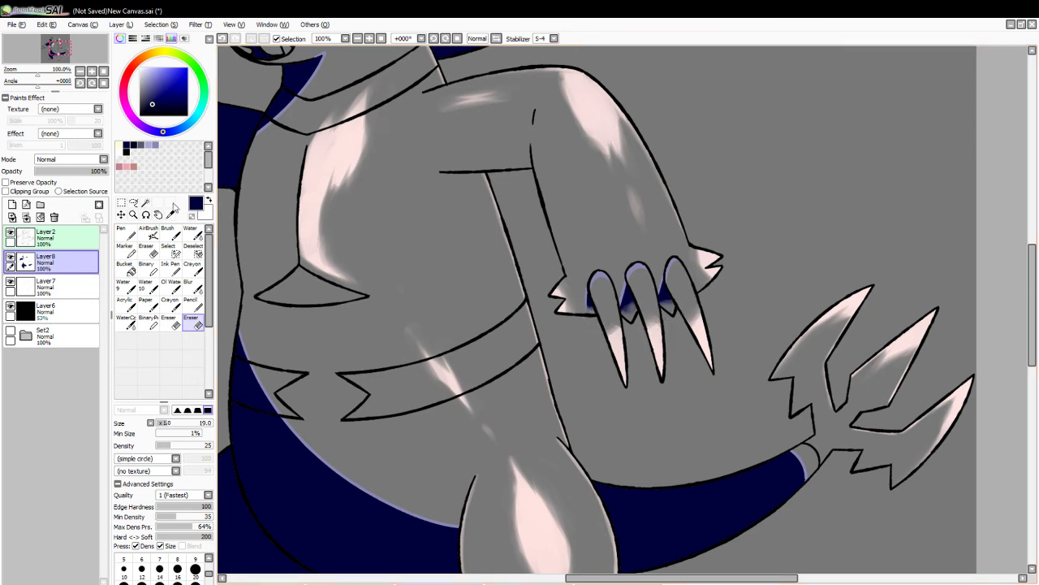
- Sample the pale pink from the chest highlight and paint a belly highlight across the waistband gap on Layer7 with the Water brush
click(133, 215)
click(476, 384)
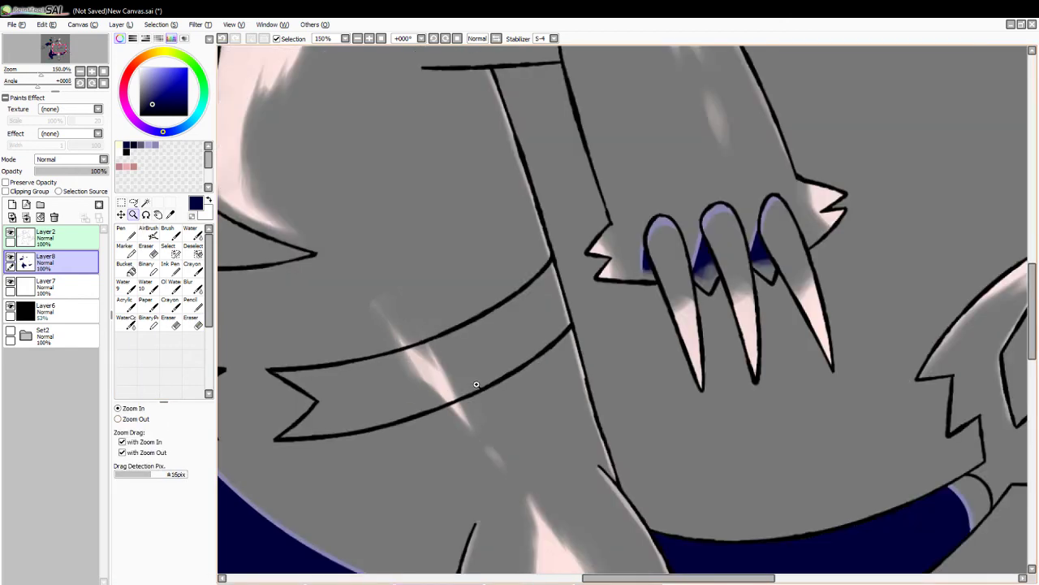
click(118, 418)
click(328, 344)
click(328, 345)
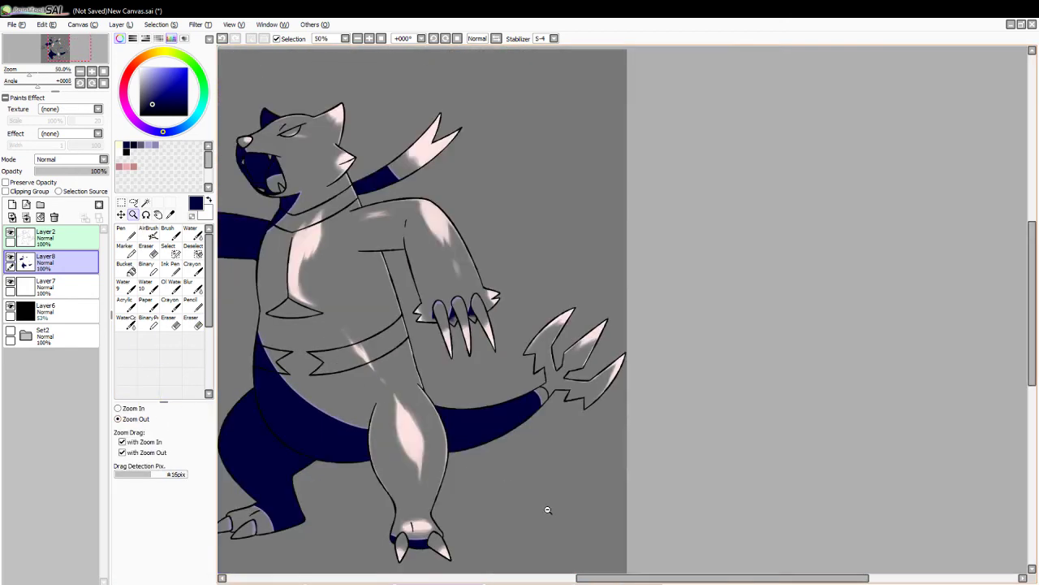
drag(634, 578, 578, 577)
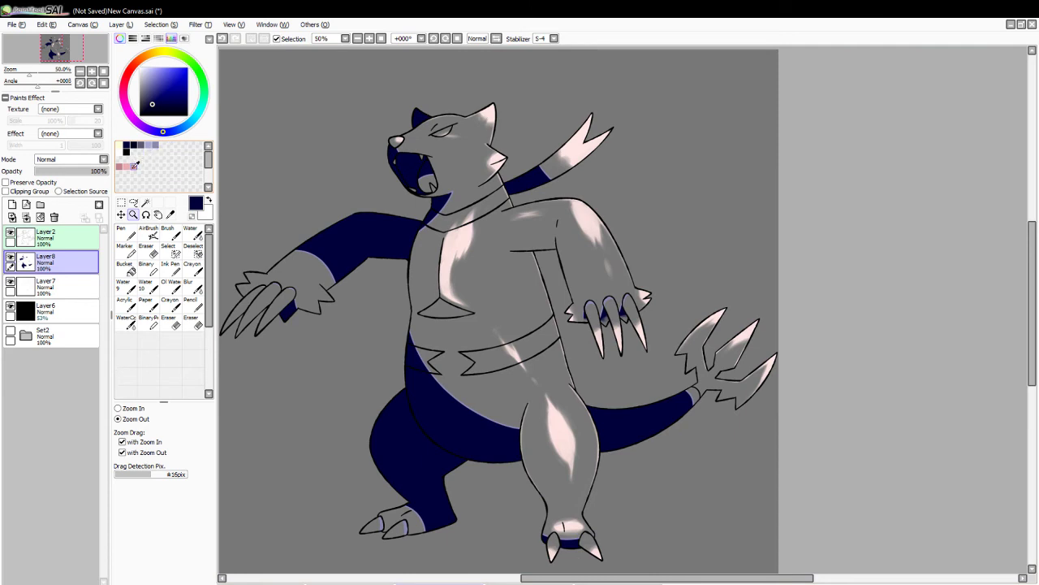
click(171, 214)
click(455, 233)
click(65, 284)
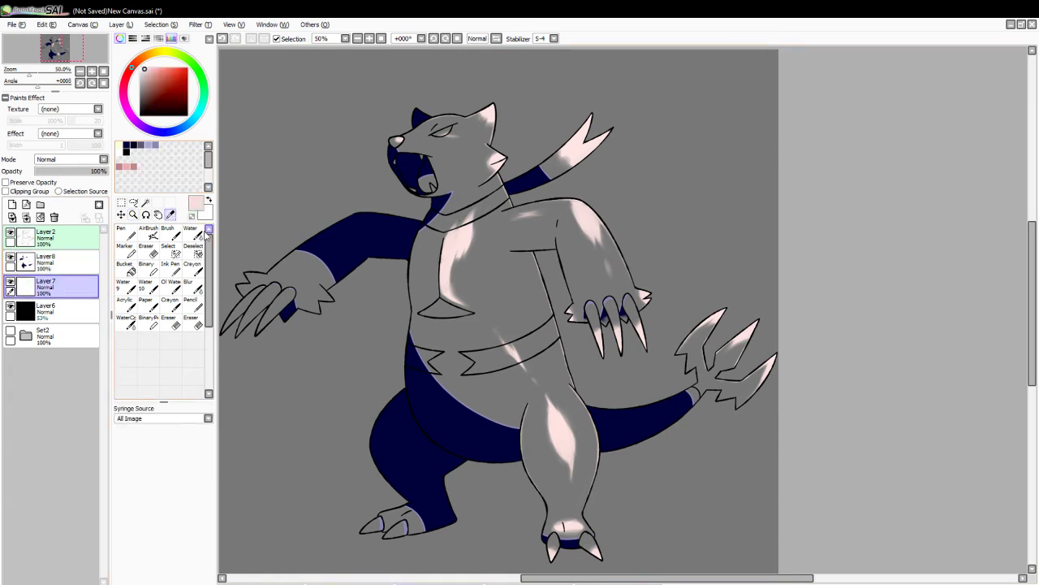
click(193, 235)
mouse_move(455, 373)
mouse_down()
mouse_move(441, 336)
mouse_move(440, 363)
mouse_move(443, 340)
mouse_move(474, 389)
mouse_move(439, 330)
mouse_move(456, 341)
mouse_move(466, 387)
mouse_up()
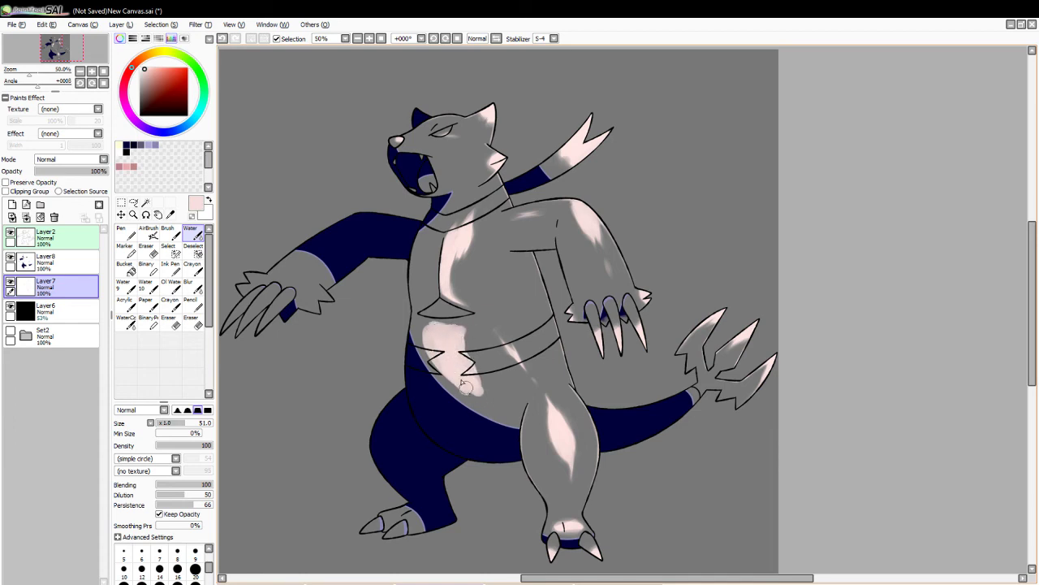
- Trim and soften the edges of the pale pink belly highlight with the Eraser at size 35
click(193, 324)
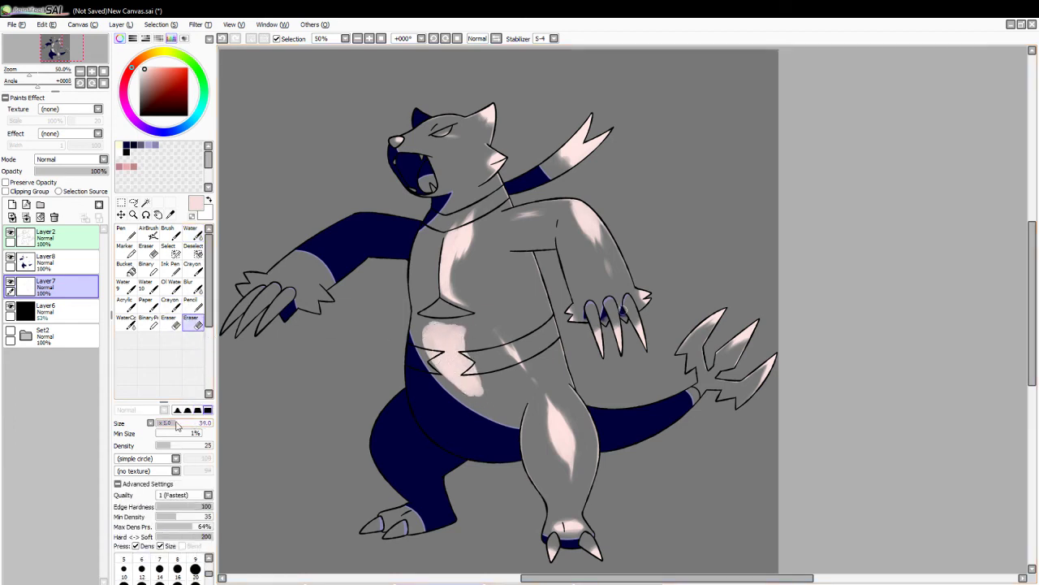
mouse_move(458, 398)
mouse_down()
mouse_move(424, 356)
mouse_move(506, 413)
mouse_move(477, 373)
mouse_up()
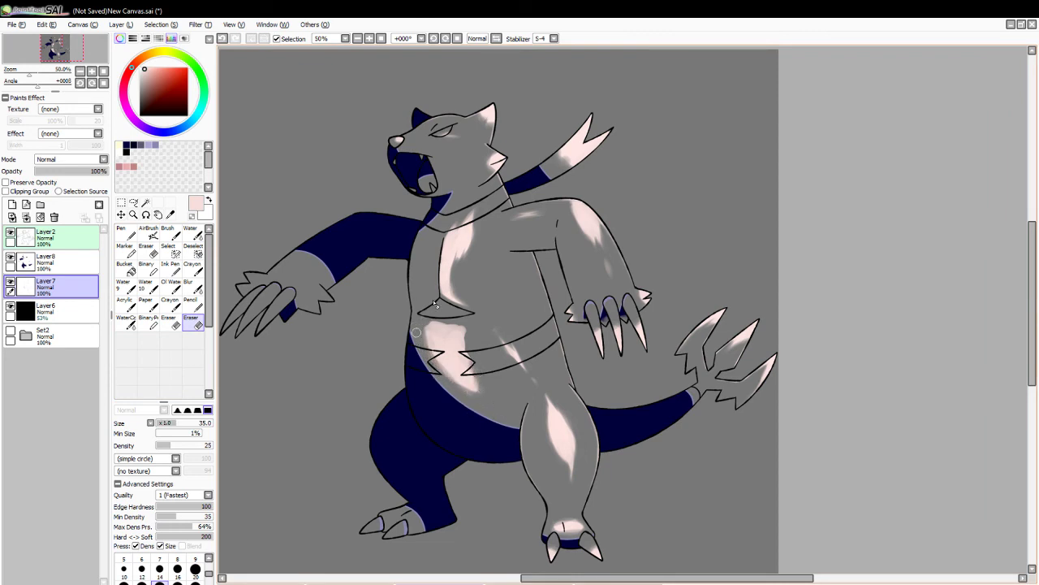
mouse_move(416, 332)
mouse_down()
mouse_move(464, 324)
mouse_move(446, 321)
mouse_move(460, 324)
mouse_move(470, 367)
mouse_move(476, 376)
mouse_move(473, 351)
mouse_move(488, 376)
mouse_move(480, 363)
mouse_move(481, 382)
mouse_move(461, 364)
mouse_move(493, 393)
mouse_move(494, 412)
mouse_move(496, 393)
mouse_move(471, 398)
mouse_move(455, 385)
mouse_move(465, 390)
mouse_move(478, 359)
mouse_move(475, 394)
mouse_up()
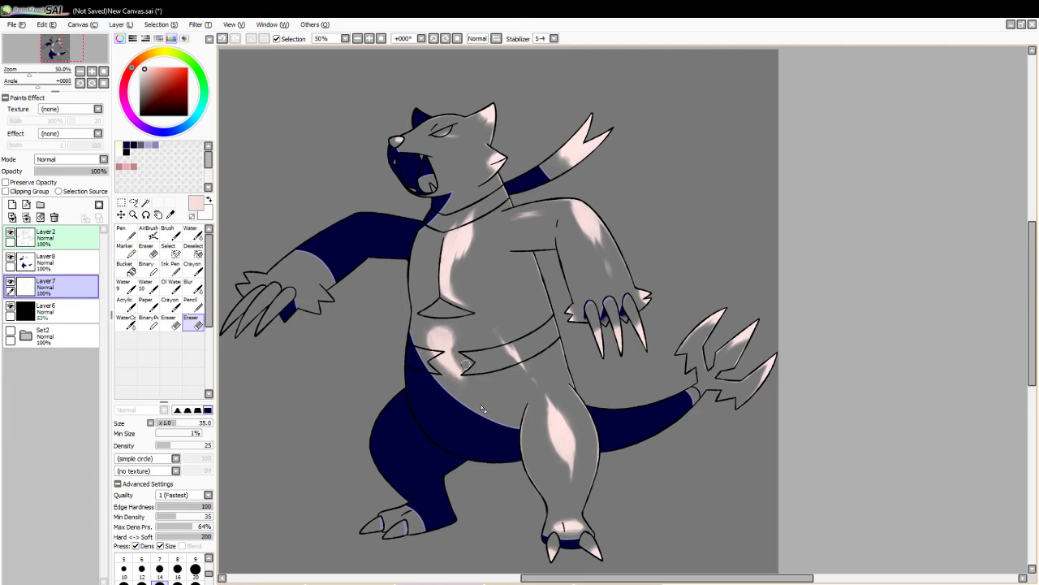
- Select the triangular shape below the chest on Layer8 and brush a curved muted purple edge across its upper part at size 7
click(148, 145)
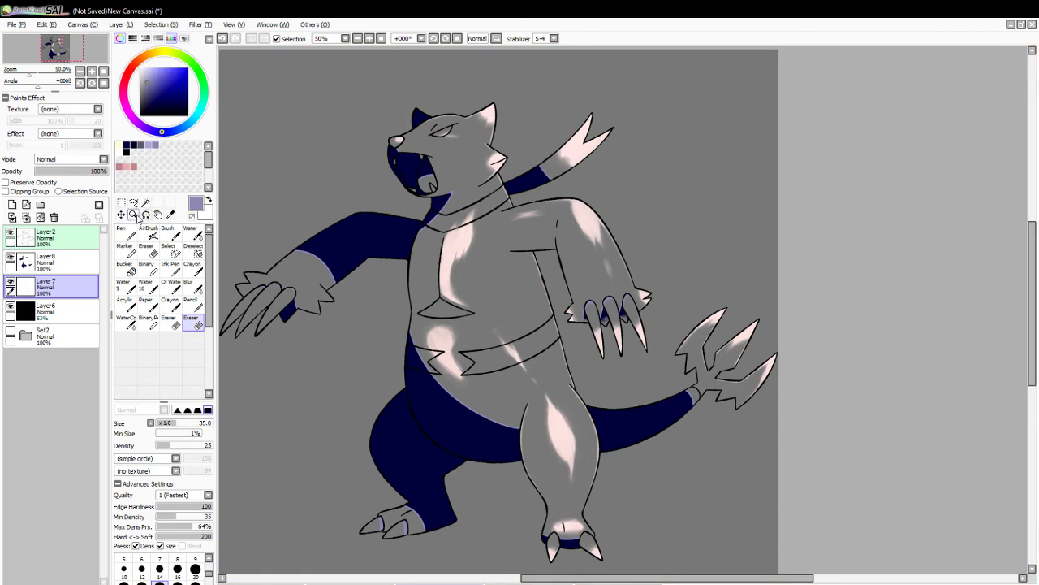
click(134, 214)
click(406, 321)
click(45, 263)
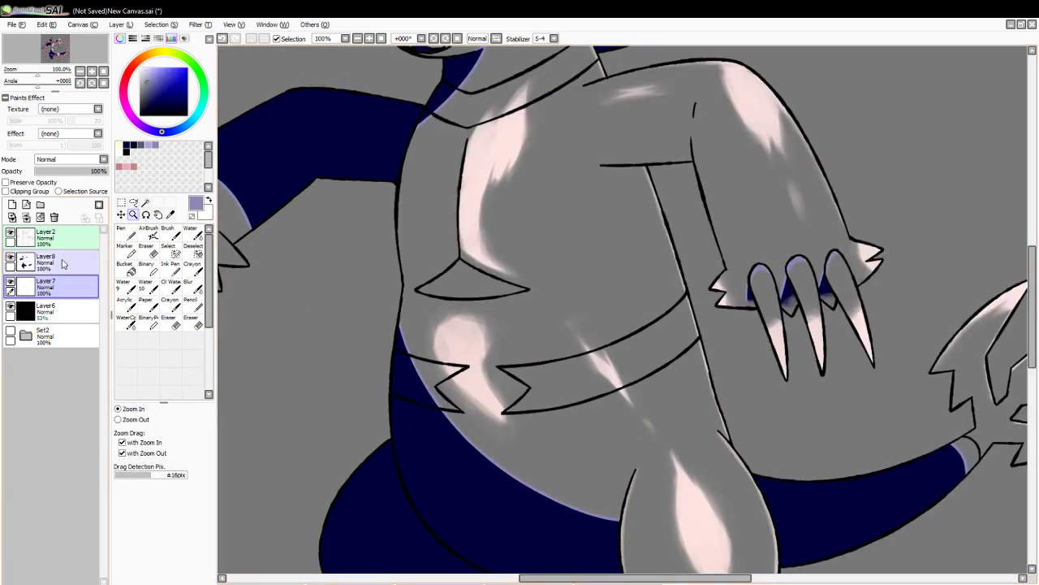
click(146, 202)
click(455, 275)
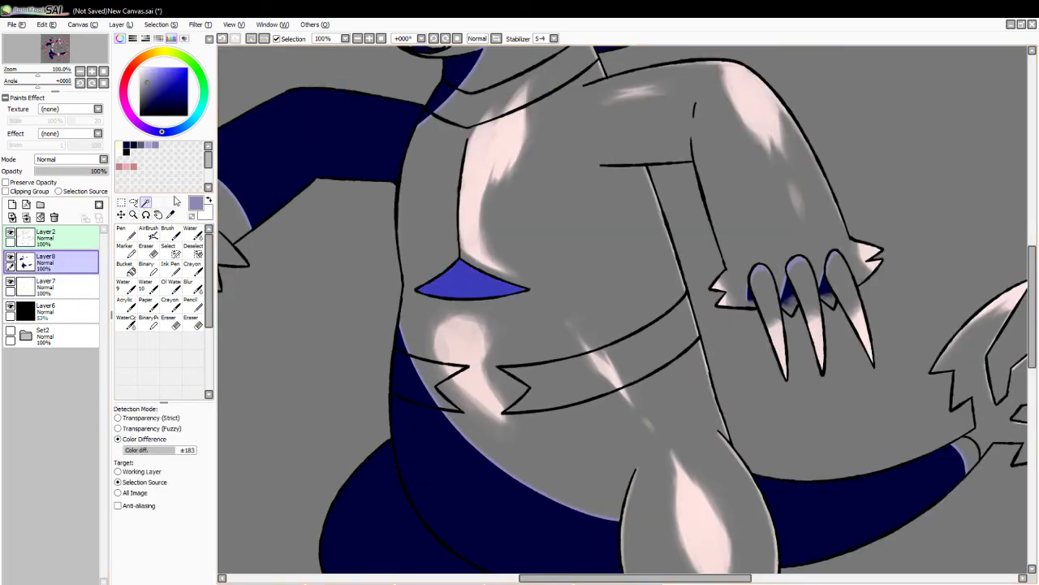
click(167, 233)
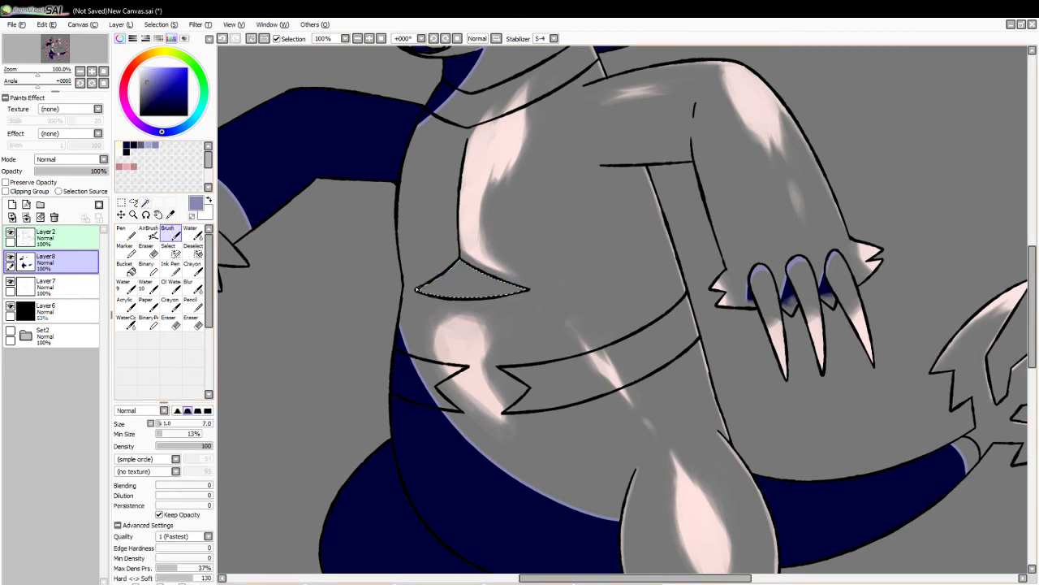
key(ctrl+z)
key(ctrl+z)
drag(437, 281, 508, 282)
key(ctrl+z)
drag(437, 281, 536, 289)
key(ctrl+z)
drag(438, 281, 532, 290)
- Fill the triangle's tip above the curved purple edge with navy and clear the selection
click(127, 145)
click(124, 266)
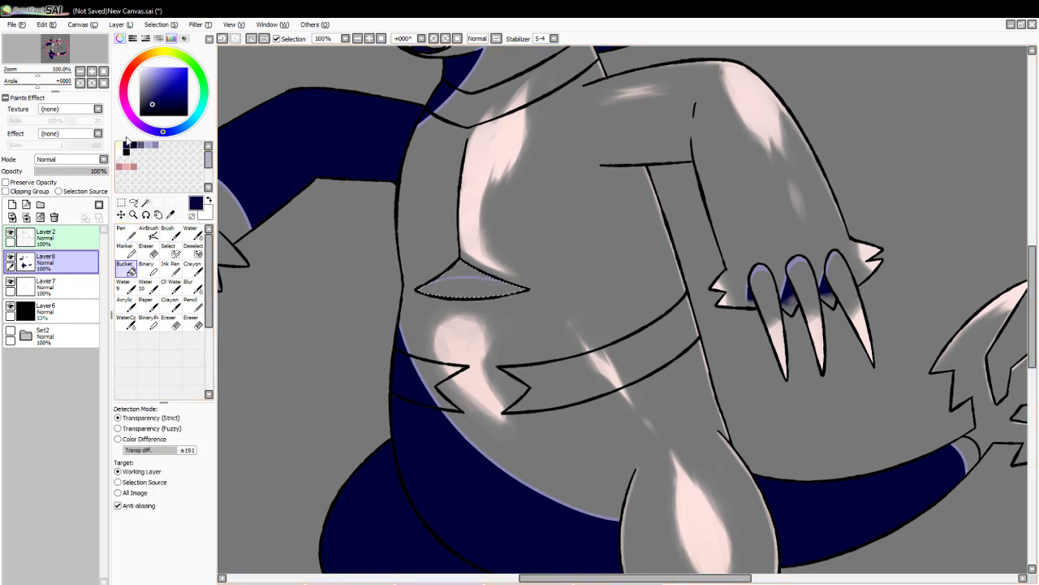
click(458, 272)
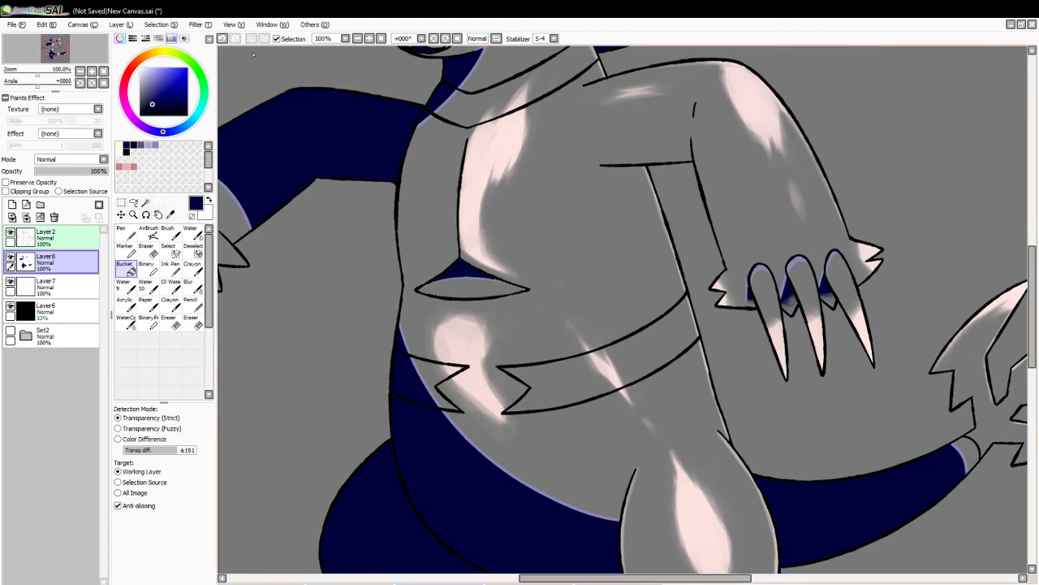
- Select the body and brush muted purple shadow outlines along both upper sides of the chest triangle at size 4
click(148, 203)
click(447, 243)
click(157, 145)
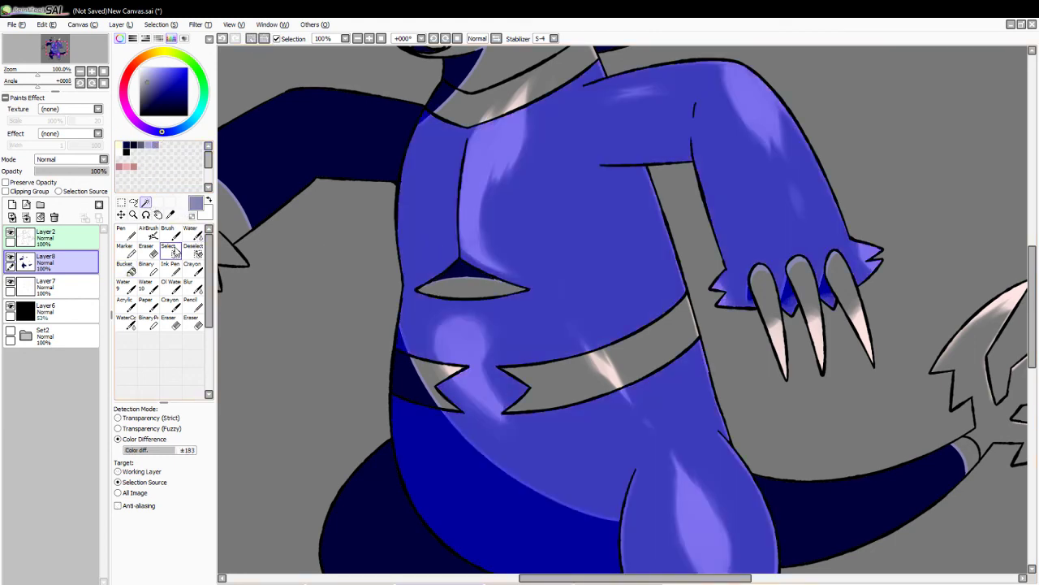
click(168, 234)
key(bracketleft)
key(bracketleft)
key(bracketleft)
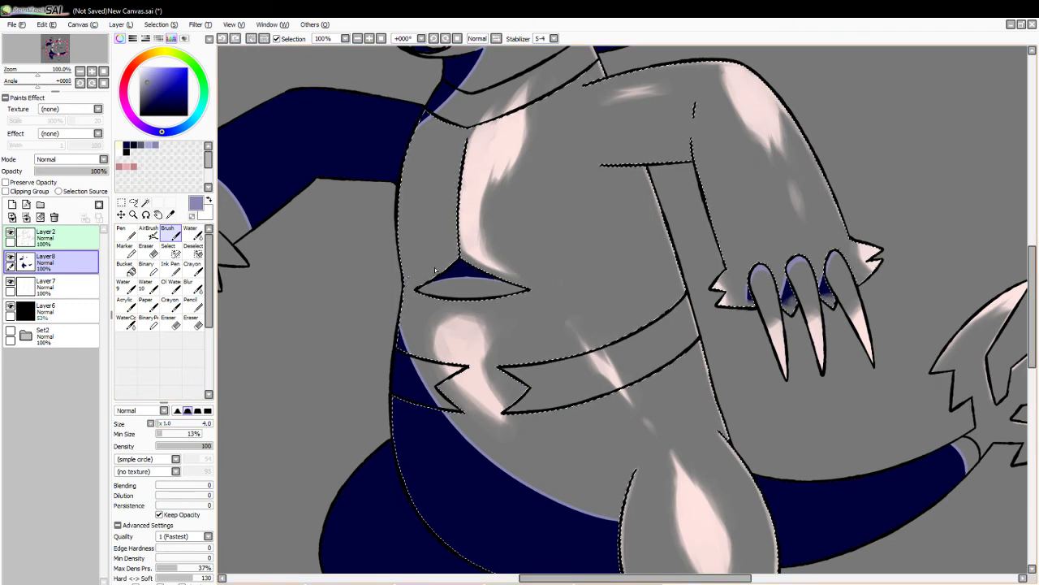
key(ctrl+z)
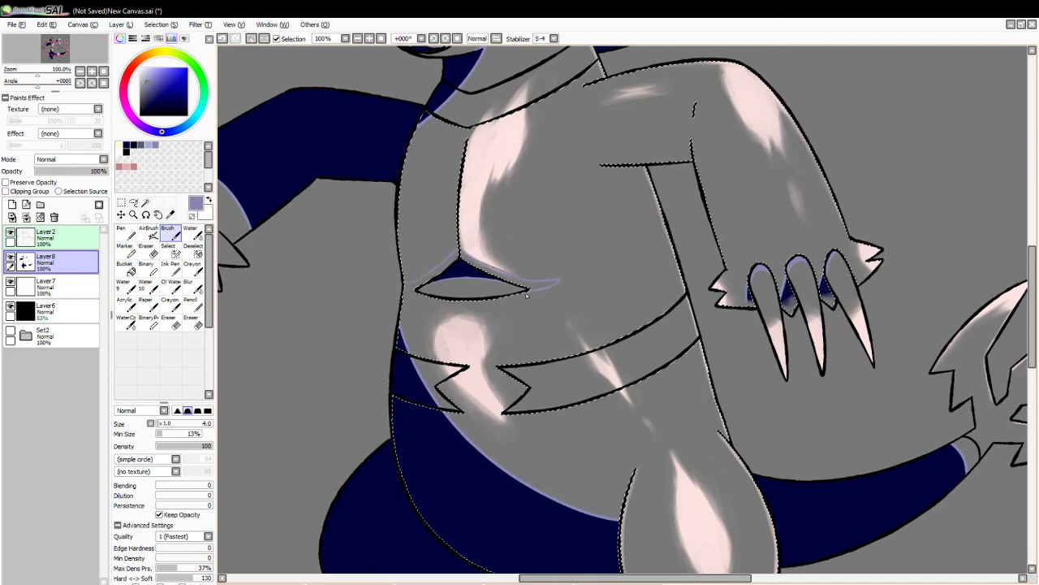
key(ctrl+z)
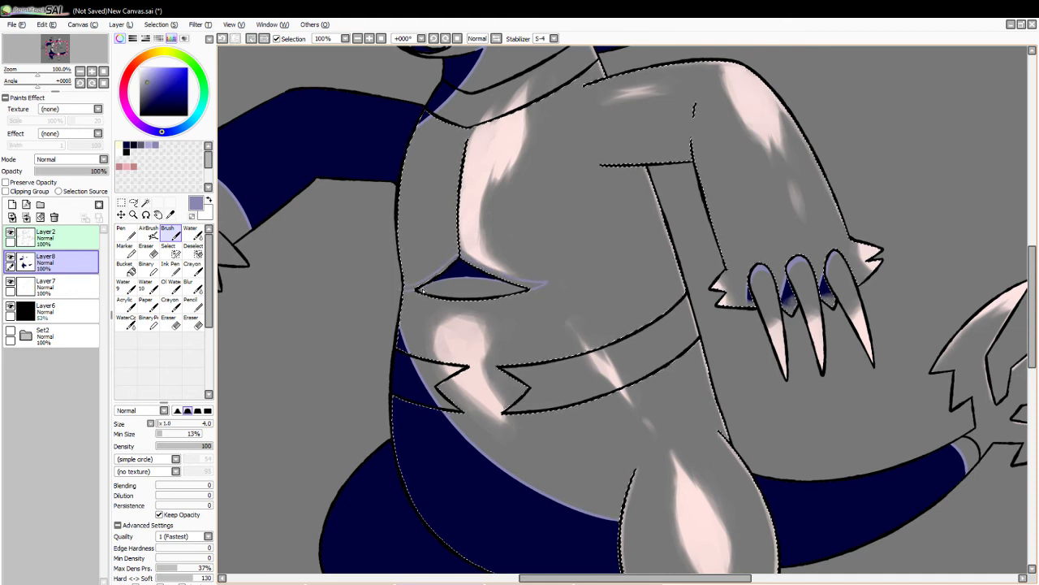
- Fill the outlined shadow strips above the chest triangle with navy and clear the selection
click(133, 143)
click(124, 267)
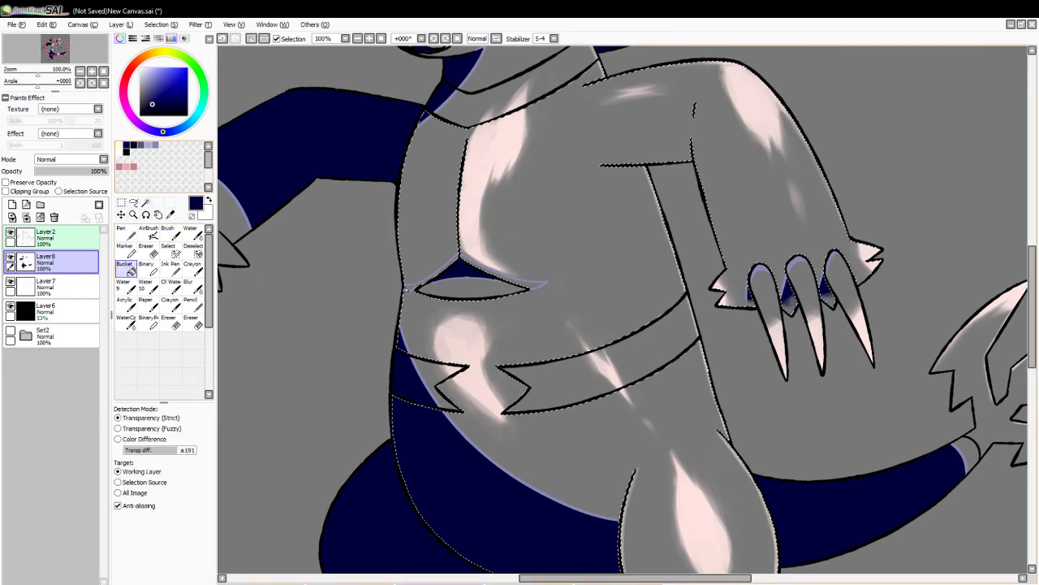
click(487, 274)
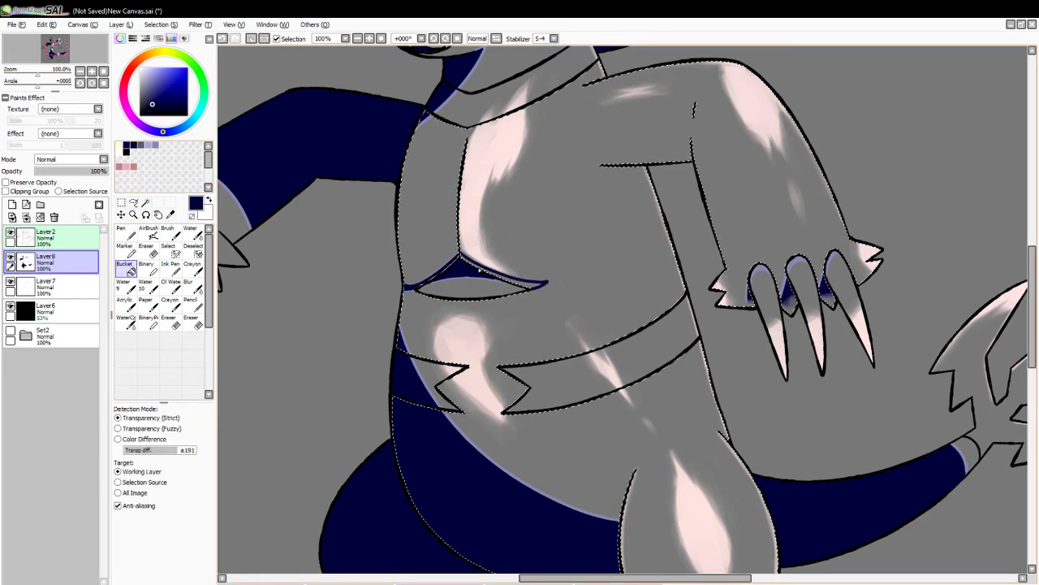
click(253, 40)
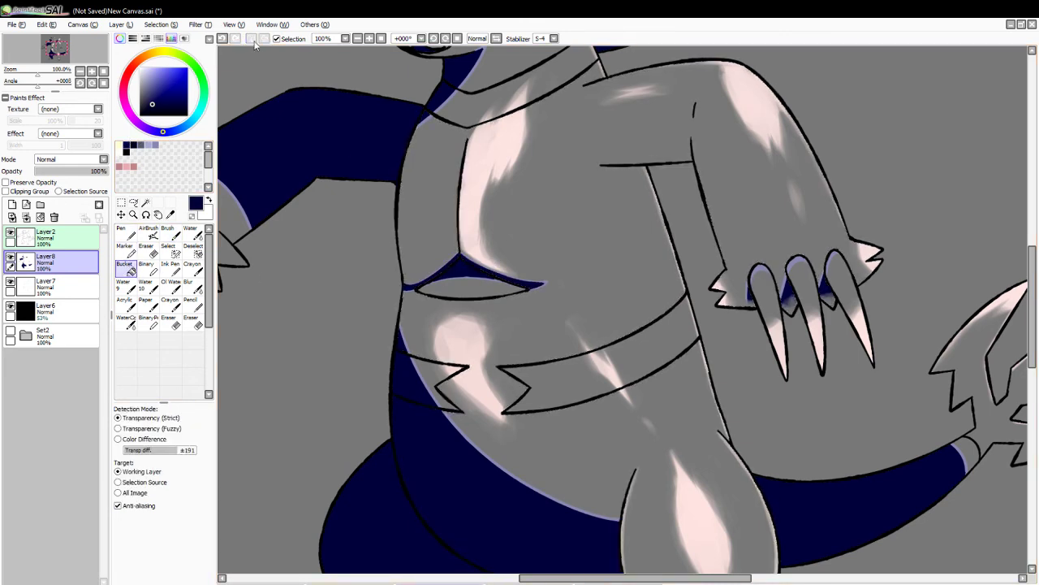
- Select the body, outline an underarm shadow in muted purple beneath the near arm, fill it with navy, and clear the selection
click(155, 144)
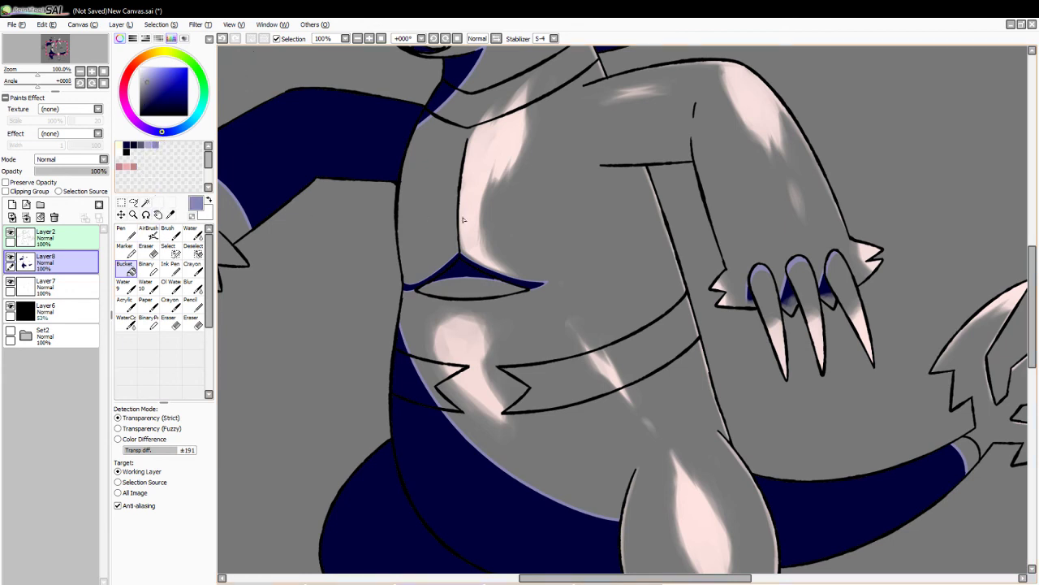
click(145, 203)
click(483, 202)
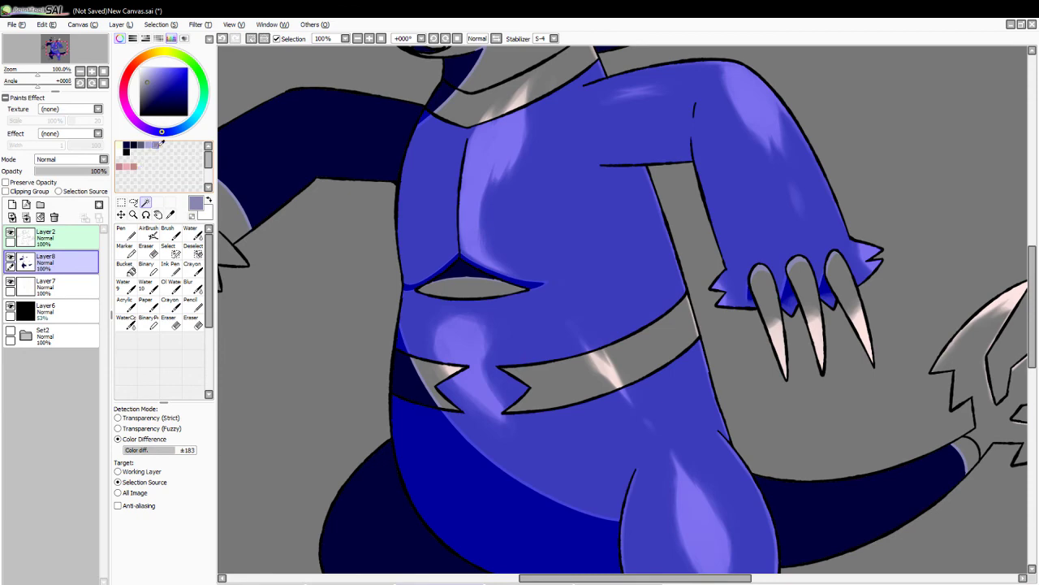
click(170, 233)
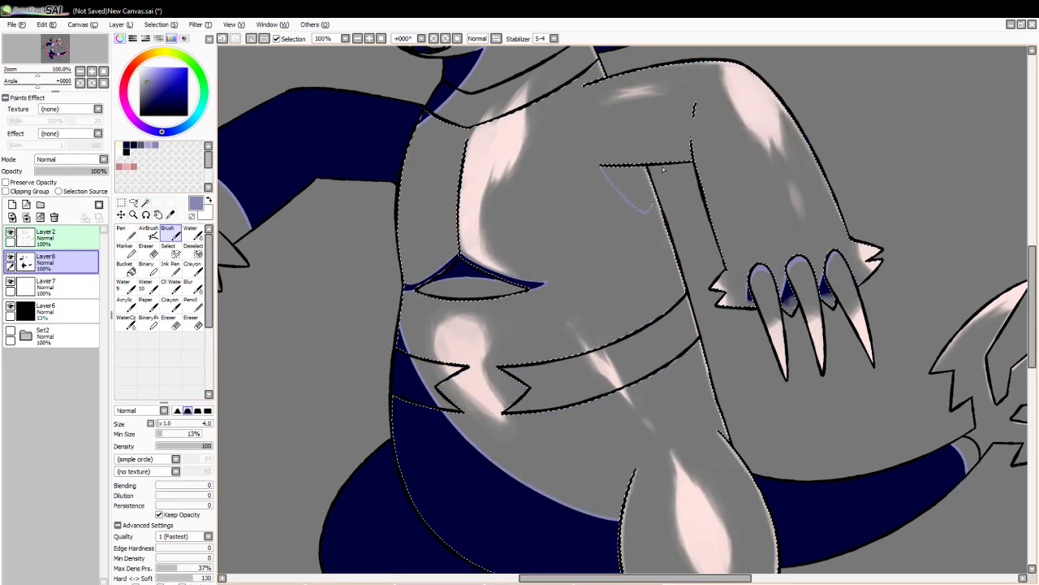
click(130, 150)
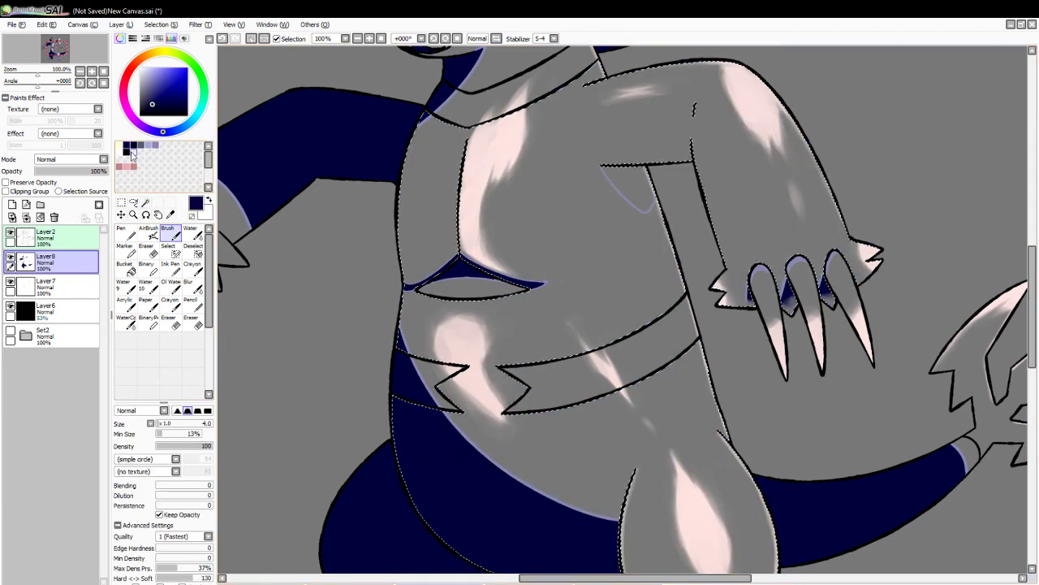
click(125, 268)
click(633, 180)
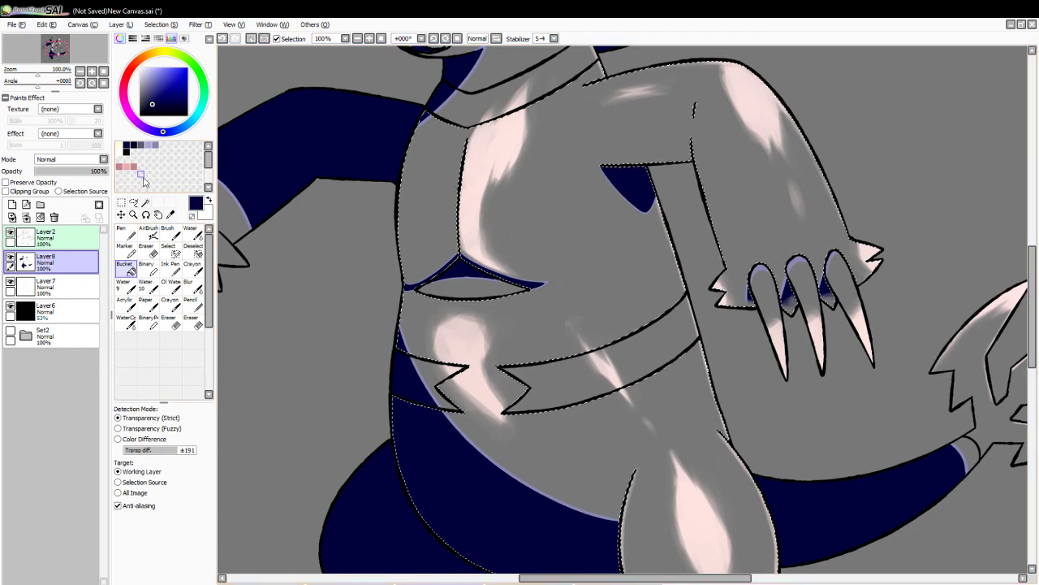
click(251, 39)
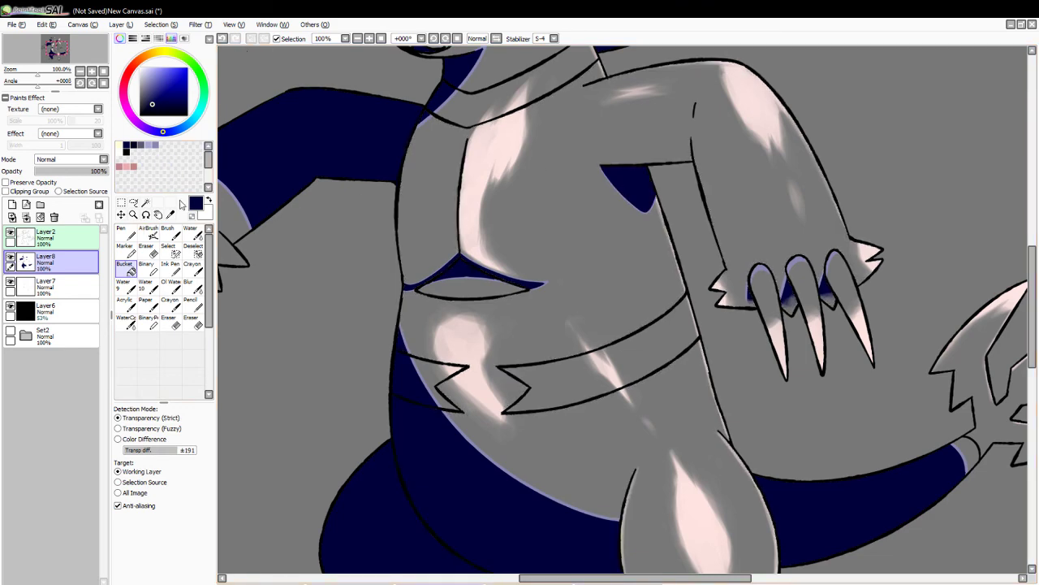
- Undo the underarm shadow and redraw its muted purple outline on the selected body at brush size 6, extending it above the armpit line
click(145, 202)
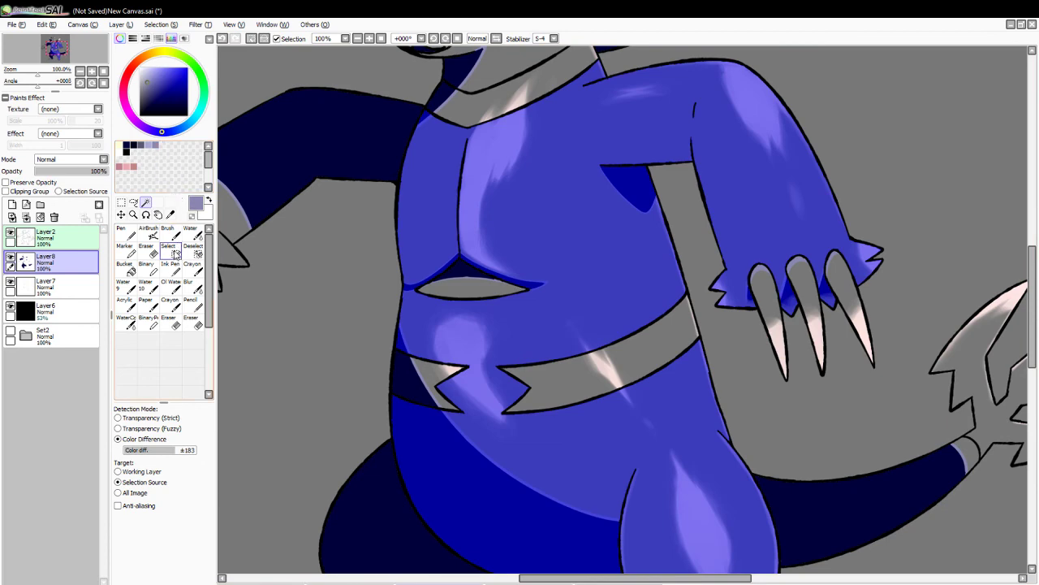
click(167, 233)
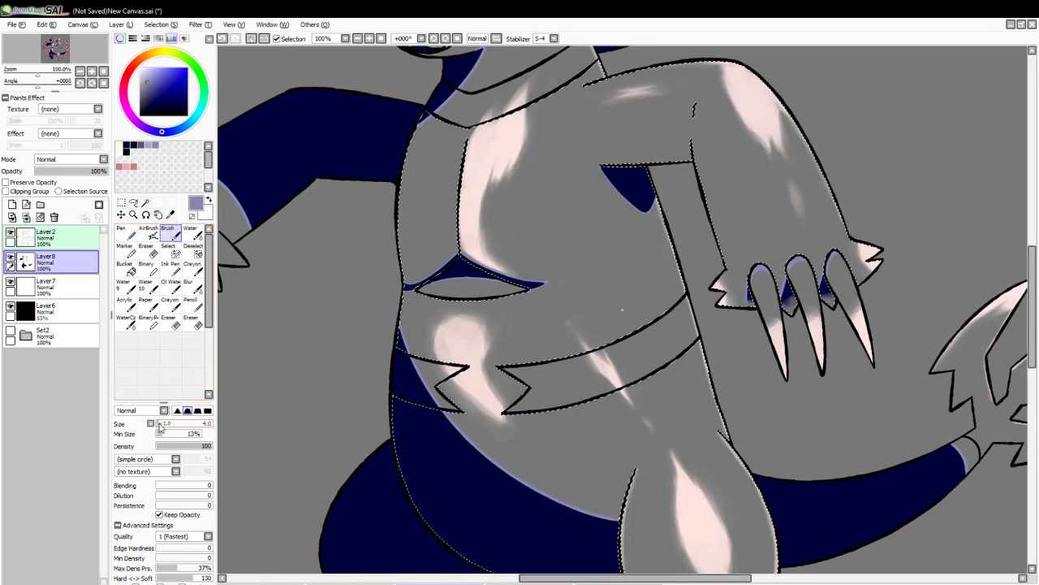
key(ctrl+z)
key(ctrl+z)
key(ctrl+z)
key(ctrl+z)
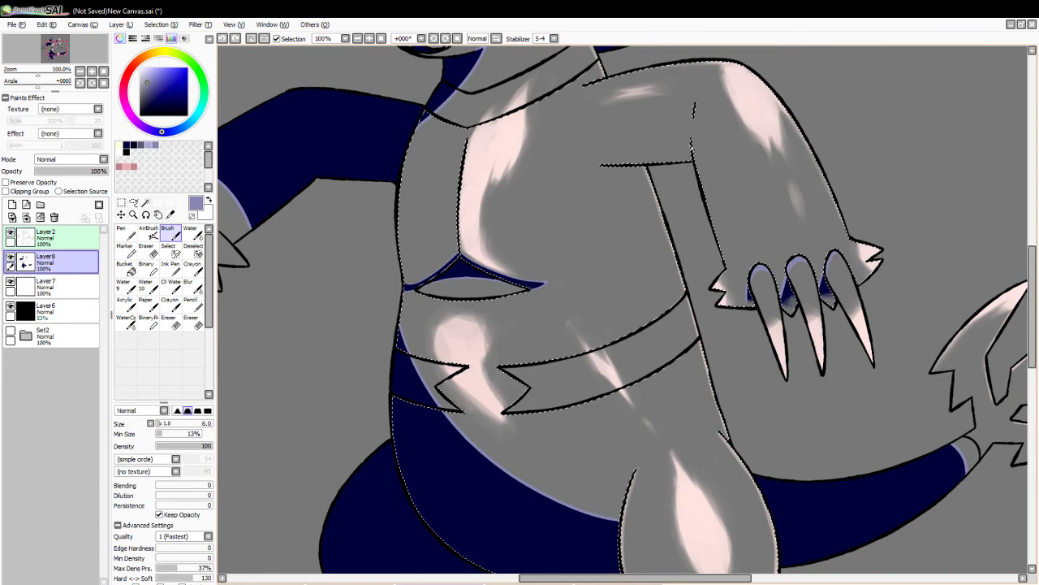
mouse_move(690, 141)
mouse_down()
mouse_move(592, 166)
mouse_move(615, 202)
mouse_move(656, 216)
mouse_up()
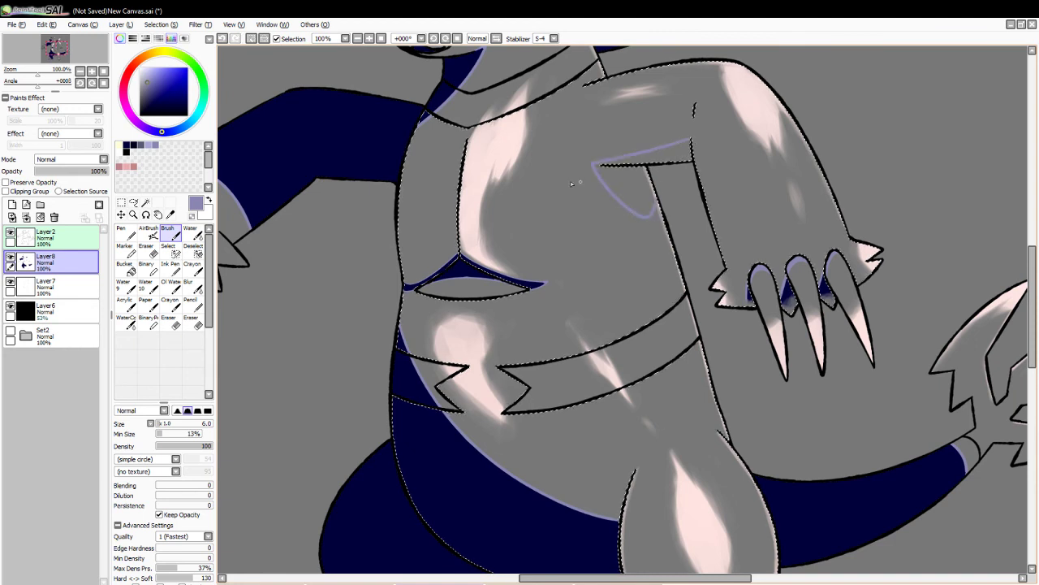
- Fill the outlined underarm shadow with navy and clear the selection
click(127, 146)
click(125, 268)
click(604, 191)
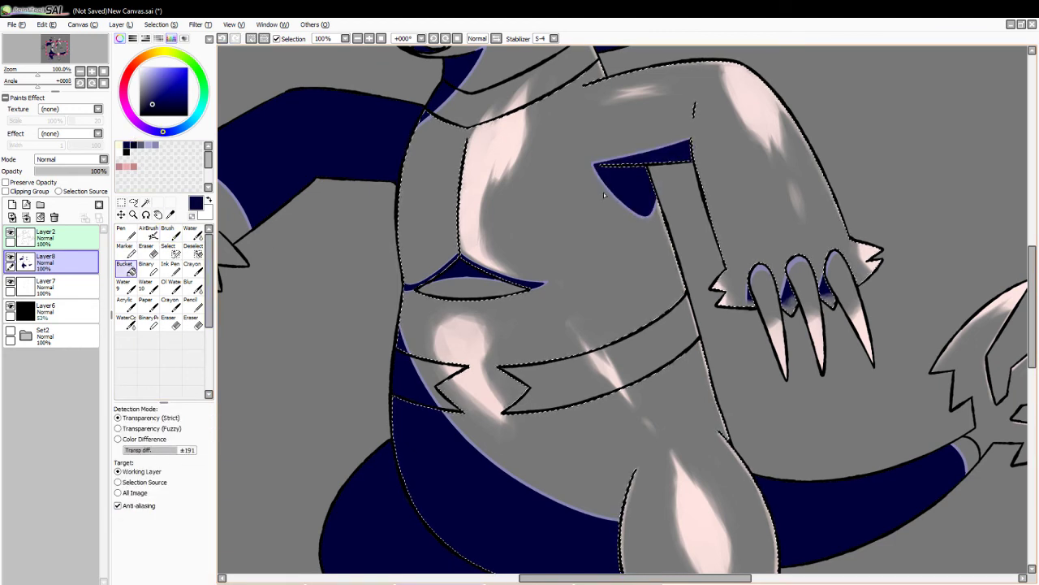
click(250, 40)
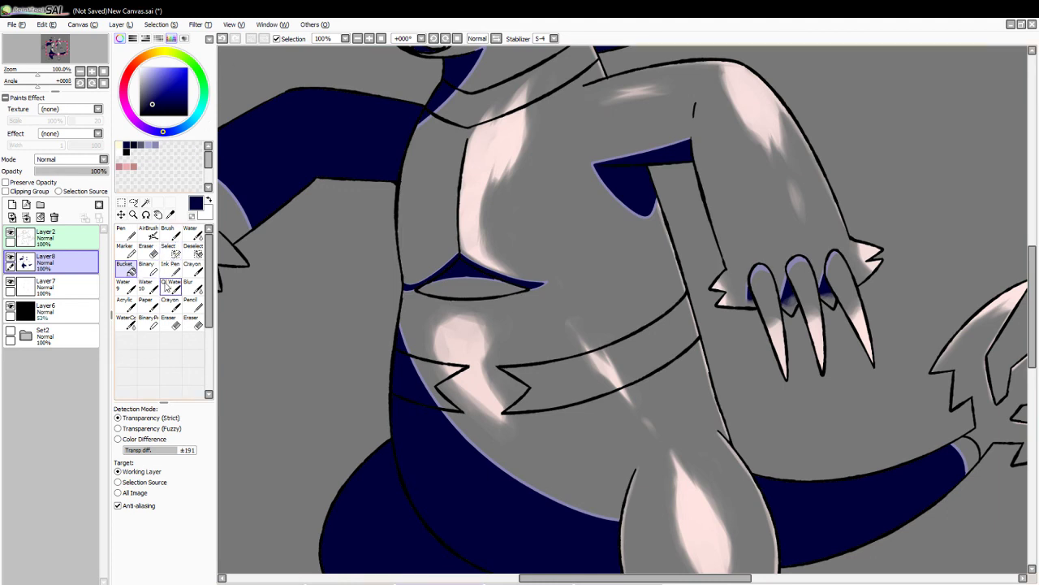
- Soften the upper edge of the underarm shadow and the curved belly shadow edge with the size 35 eraser
click(195, 323)
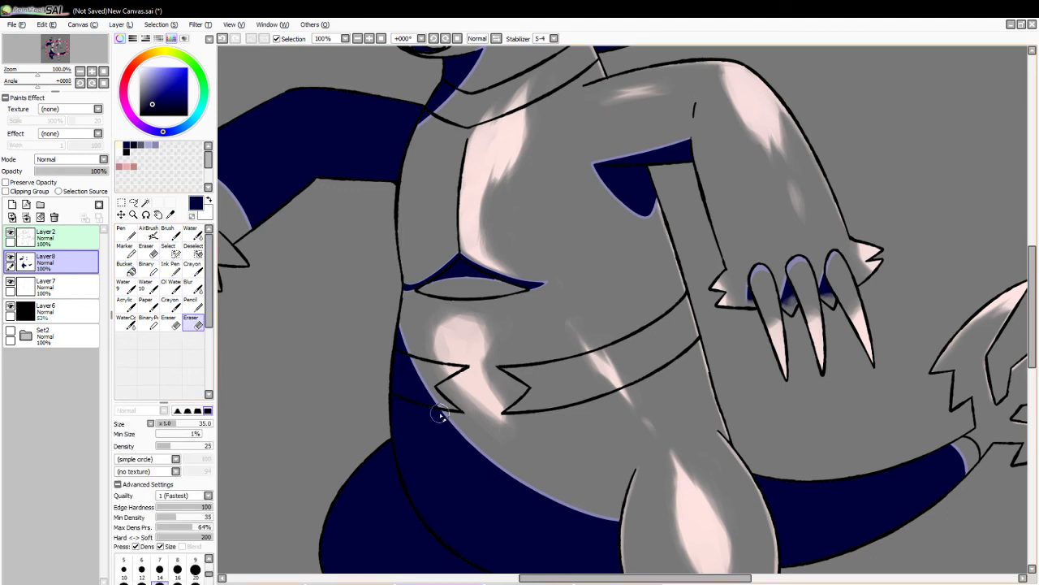
mouse_move(631, 151)
mouse_down()
mouse_move(674, 140)
mouse_move(622, 156)
mouse_move(664, 149)
mouse_move(632, 150)
mouse_move(667, 137)
mouse_move(635, 146)
mouse_move(690, 147)
mouse_up()
key(ctrl+z)
key(ctrl+z)
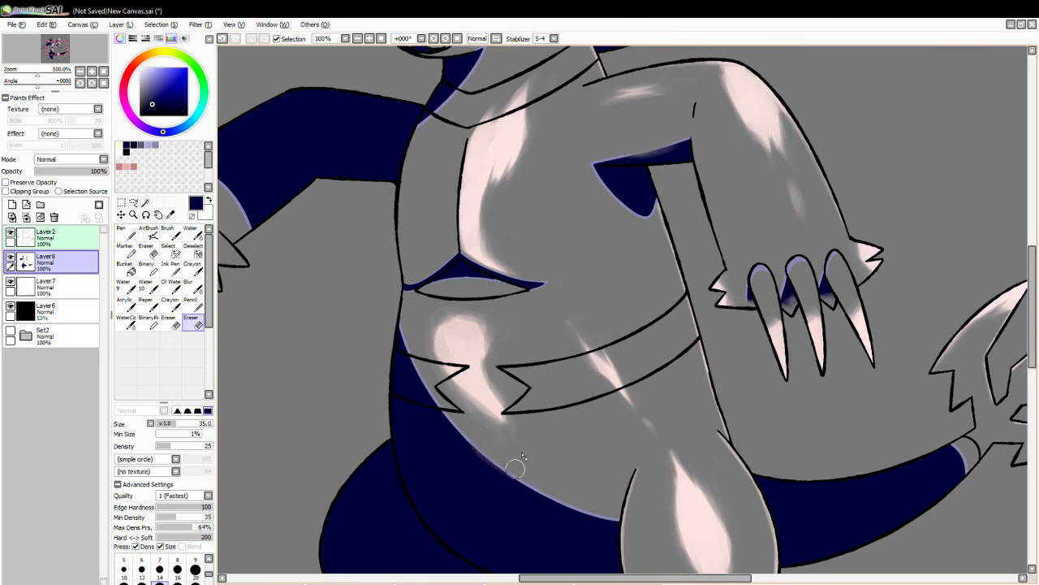
mouse_move(489, 453)
mouse_down()
mouse_move(487, 470)
mouse_move(515, 455)
mouse_move(480, 441)
mouse_move(532, 449)
mouse_up()
- Sample the pale pink from the belly highlight and select the three claws of the outstretched far hand for watercolor painting
click(133, 215)
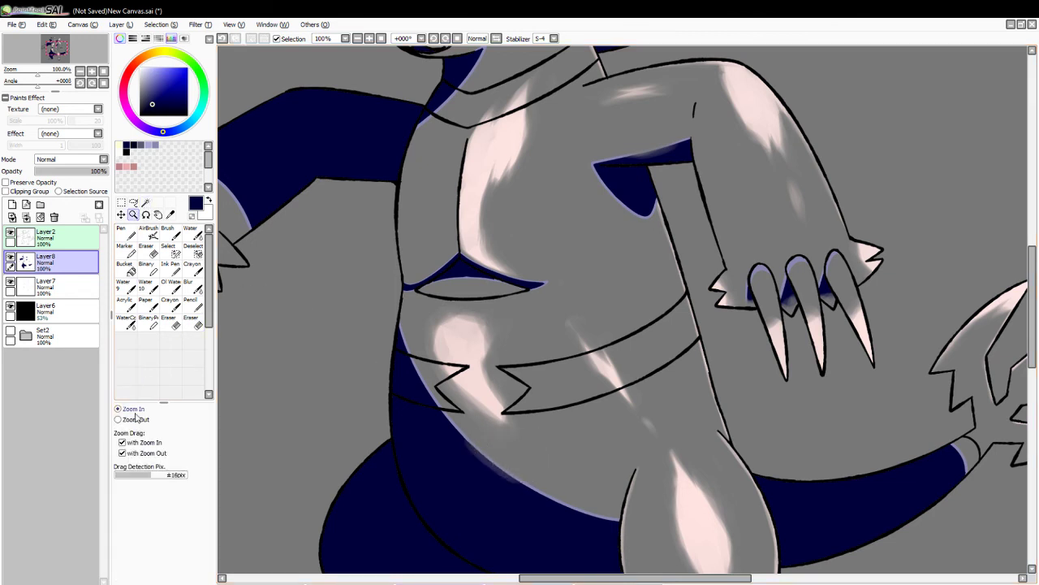
click(308, 360)
drag(543, 578, 487, 578)
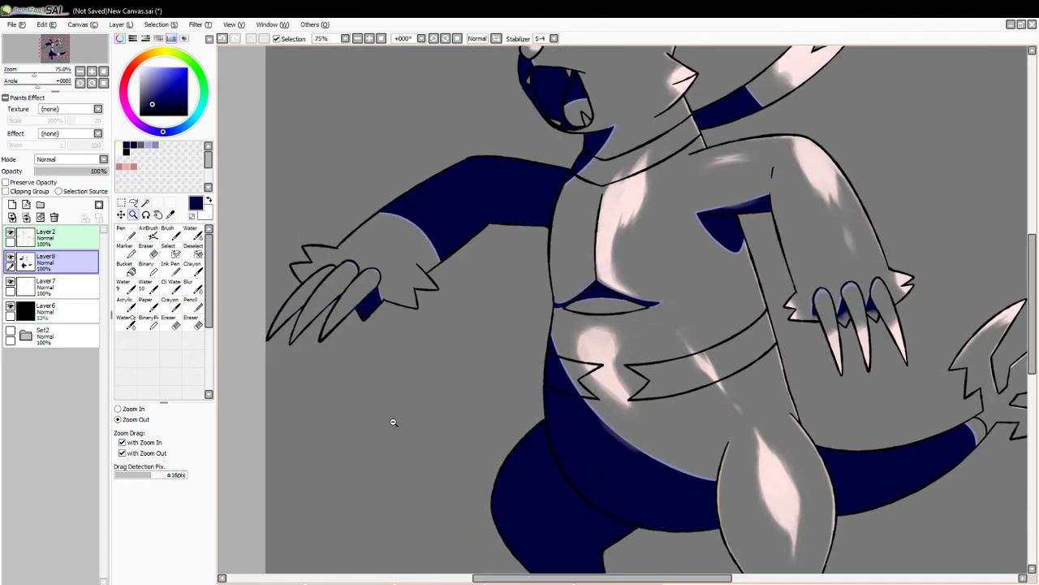
alt+click(597, 347)
click(145, 203)
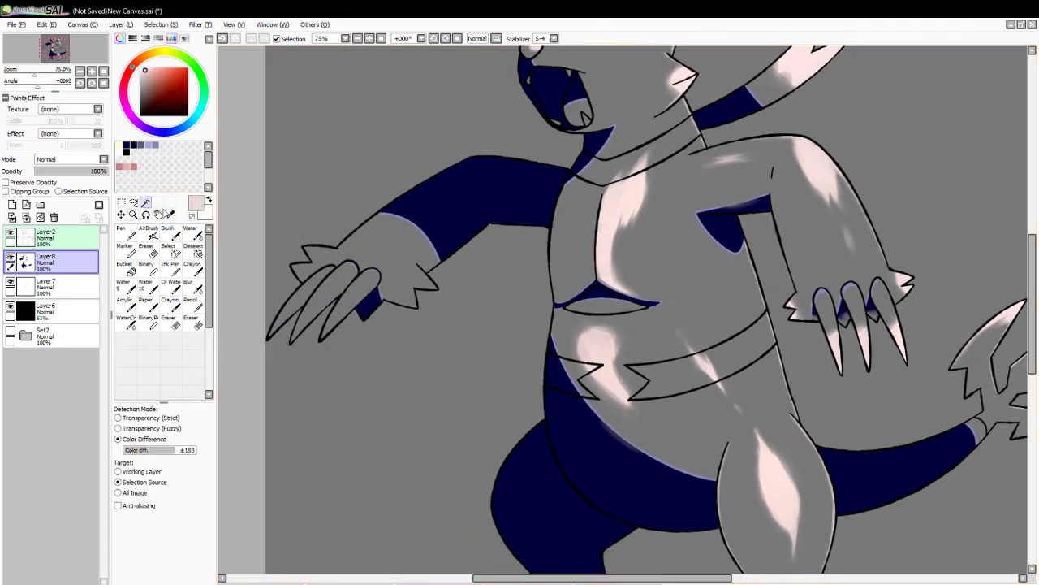
click(323, 277)
click(344, 277)
click(365, 282)
click(193, 233)
mouse_move(279, 308)
mouse_down()
mouse_move(279, 328)
mouse_move(284, 317)
mouse_move(278, 327)
mouse_move(328, 330)
mouse_up()
key(ctrl+z)
key(ctrl+z)
- Paint the far hand's claws pale pink on Layer7 and fade the color toward their bases with the eraser
click(61, 286)
click(193, 322)
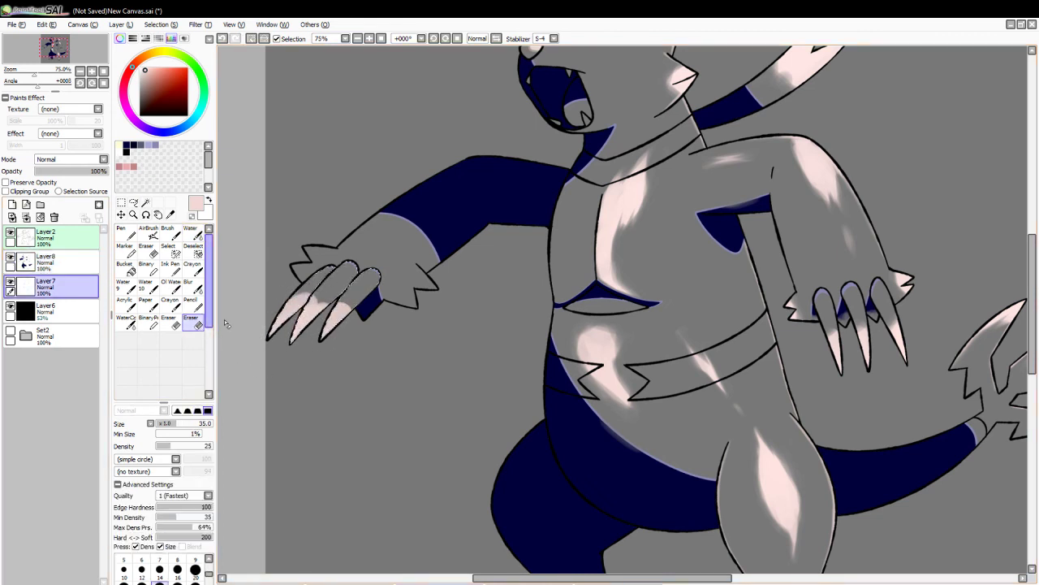
mouse_move(300, 288)
mouse_down()
mouse_move(322, 303)
mouse_move(342, 296)
mouse_up()
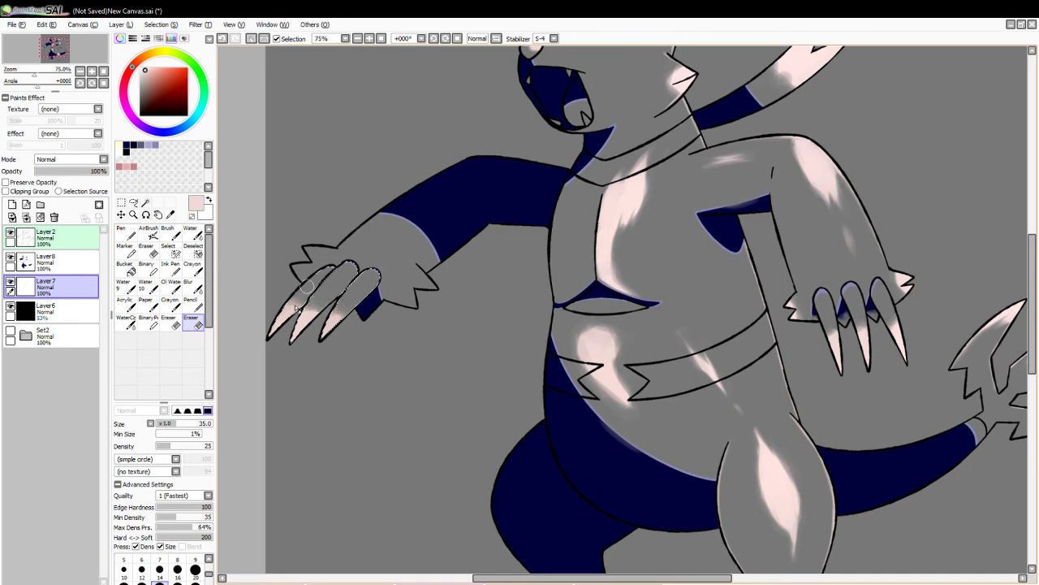
- Set Layer7's opacity to 30%, and set Layer8 to Multiply at 25% opacity
drag(73, 172, 58, 176)
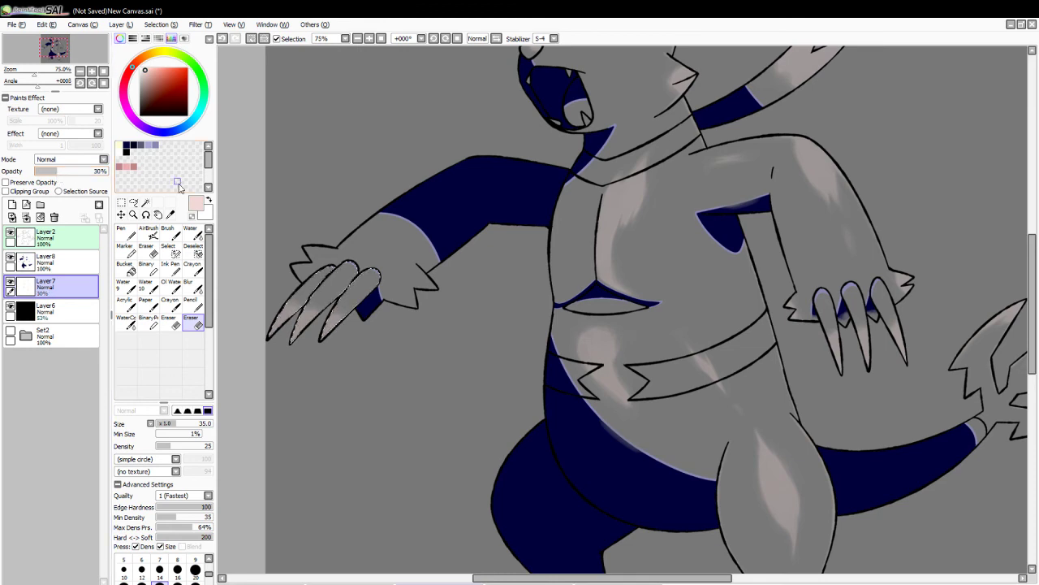
click(133, 214)
click(327, 275)
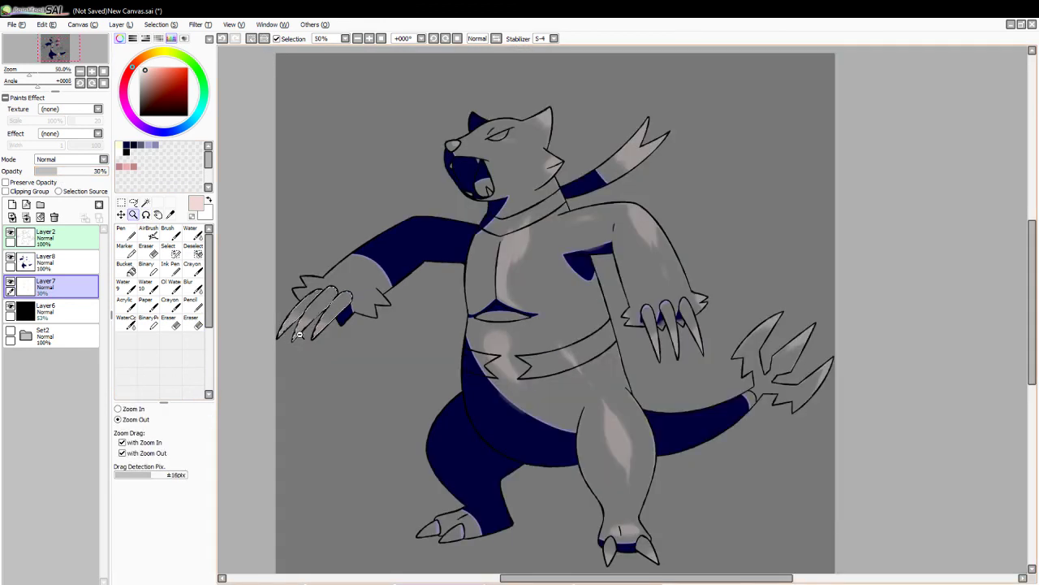
click(61, 261)
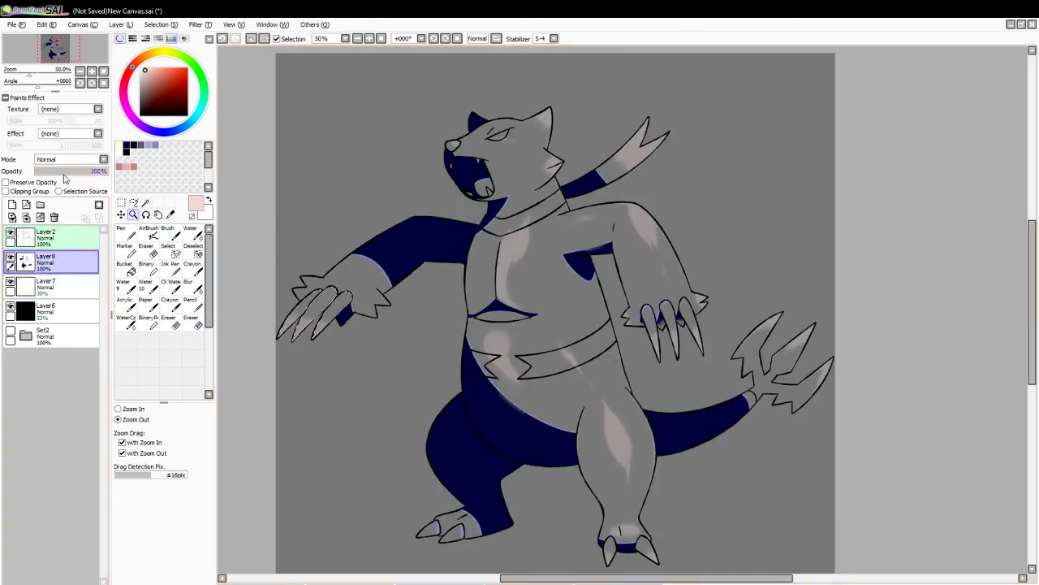
click(68, 161)
click(66, 180)
drag(64, 171, 57, 176)
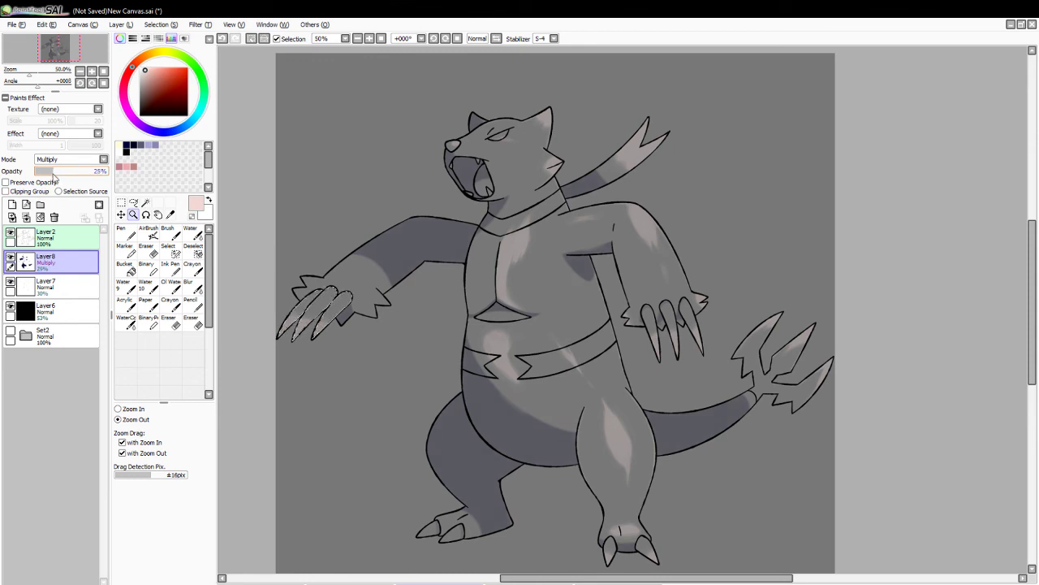
- Add a new layer above Layer8, pick the darker navy swatch and clear the claw selection
click(12, 204)
click(133, 144)
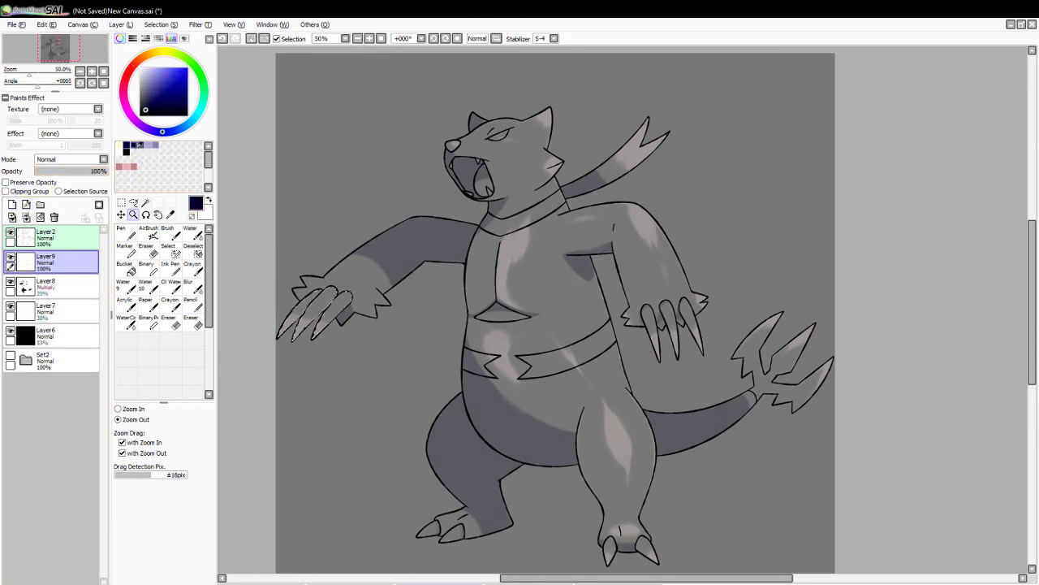
click(145, 202)
click(321, 315)
click(252, 38)
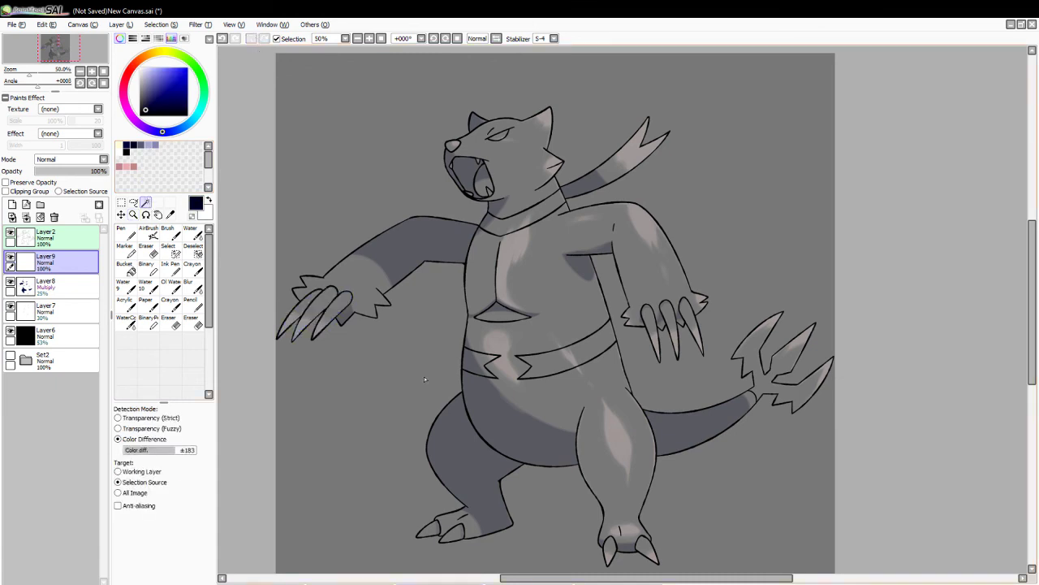
- Select the far leg and paint it dark navy with the watercolor brush at size 51
click(454, 437)
click(191, 233)
mouse_move(454, 427)
mouse_down()
mouse_move(438, 461)
mouse_move(498, 531)
mouse_up()
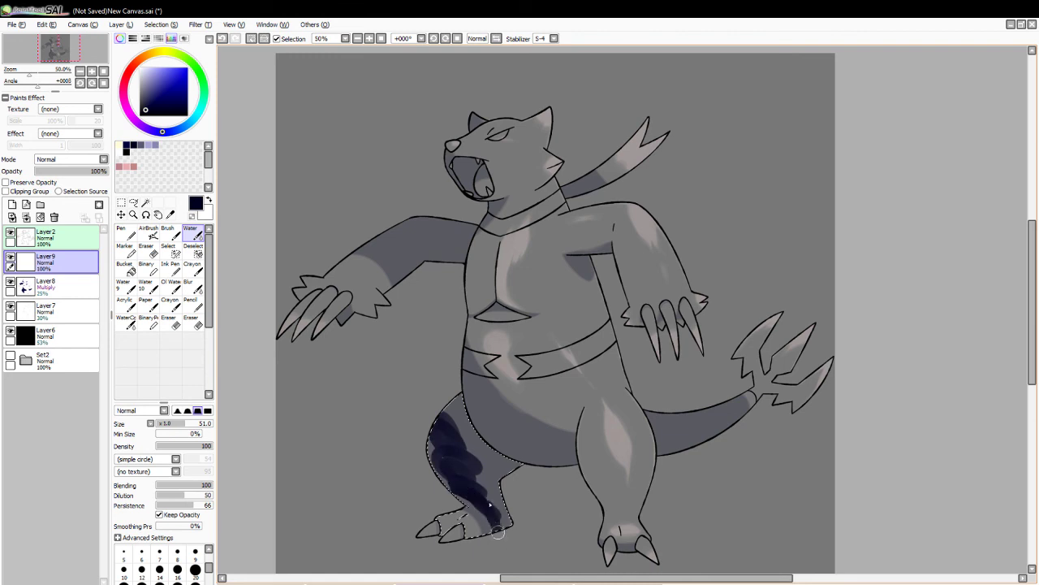
drag(472, 496, 507, 528)
mouse_move(437, 482)
mouse_down()
mouse_move(503, 502)
mouse_move(474, 481)
mouse_move(459, 488)
mouse_move(430, 438)
mouse_move(464, 394)
mouse_move(459, 454)
mouse_move(474, 466)
mouse_move(523, 455)
mouse_move(460, 440)
mouse_up()
- Fade the dark navy near the far foot and along the leg's outer edge with the eraser, clearing the selection
key(e)
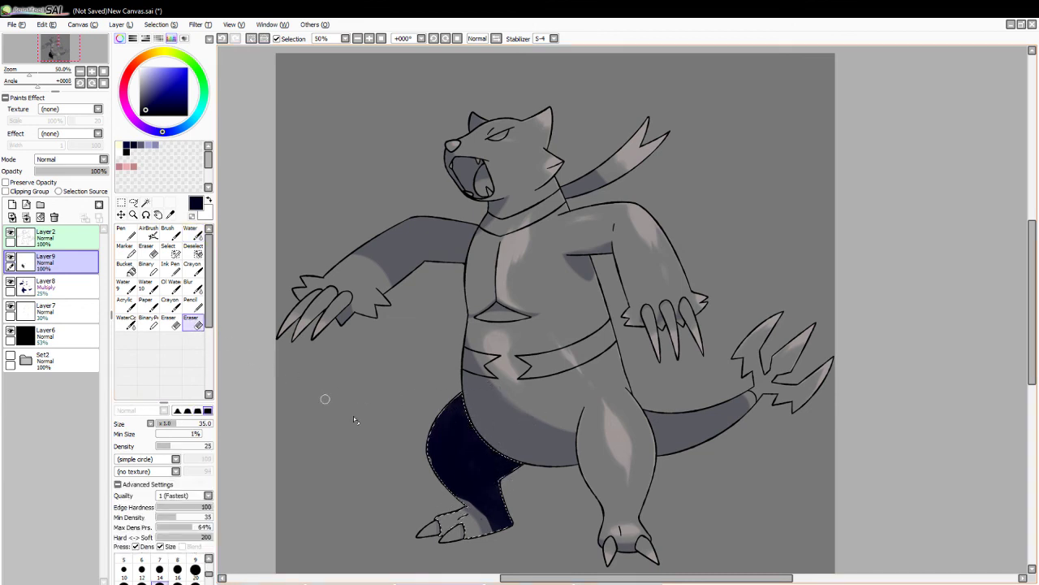
mouse_move(455, 497)
mouse_down()
mouse_move(484, 513)
mouse_move(498, 546)
mouse_move(476, 514)
mouse_move(497, 532)
mouse_up()
click(194, 233)
mouse_move(455, 510)
mouse_down()
mouse_move(480, 511)
mouse_move(461, 497)
mouse_move(497, 528)
mouse_up()
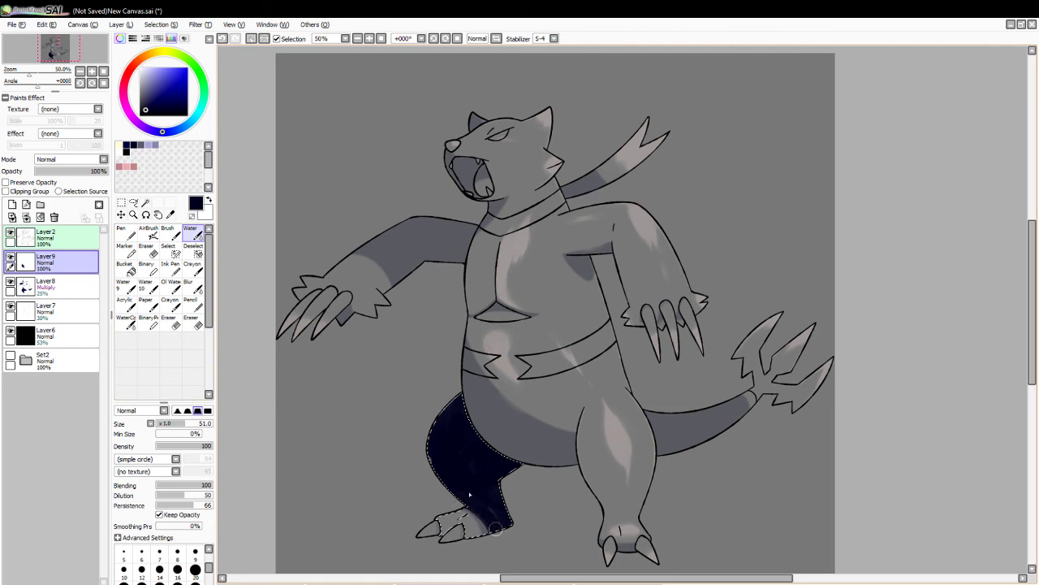
key(e)
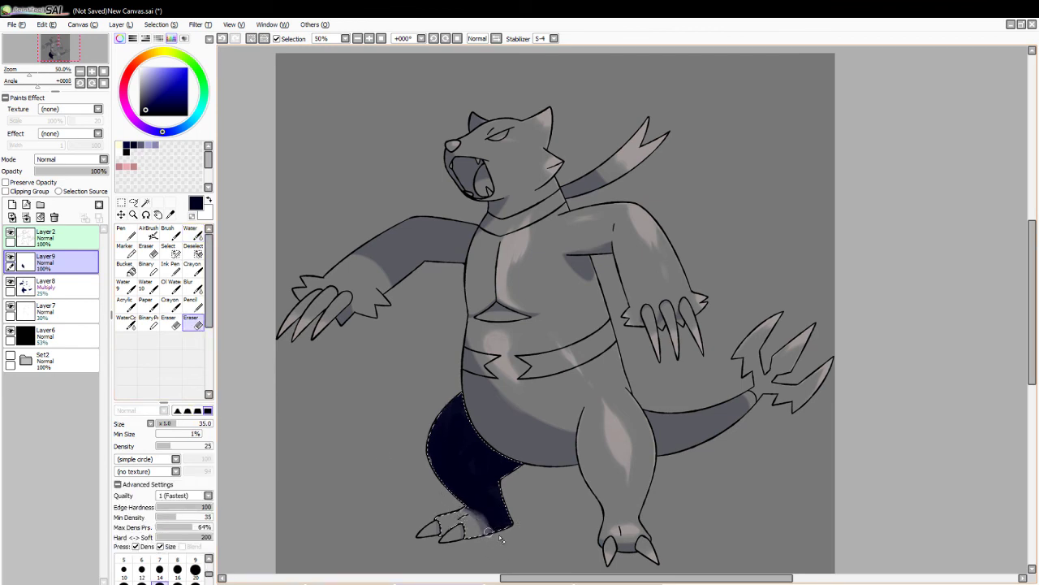
mouse_move(488, 533)
mouse_down()
mouse_move(465, 510)
mouse_move(486, 515)
mouse_up()
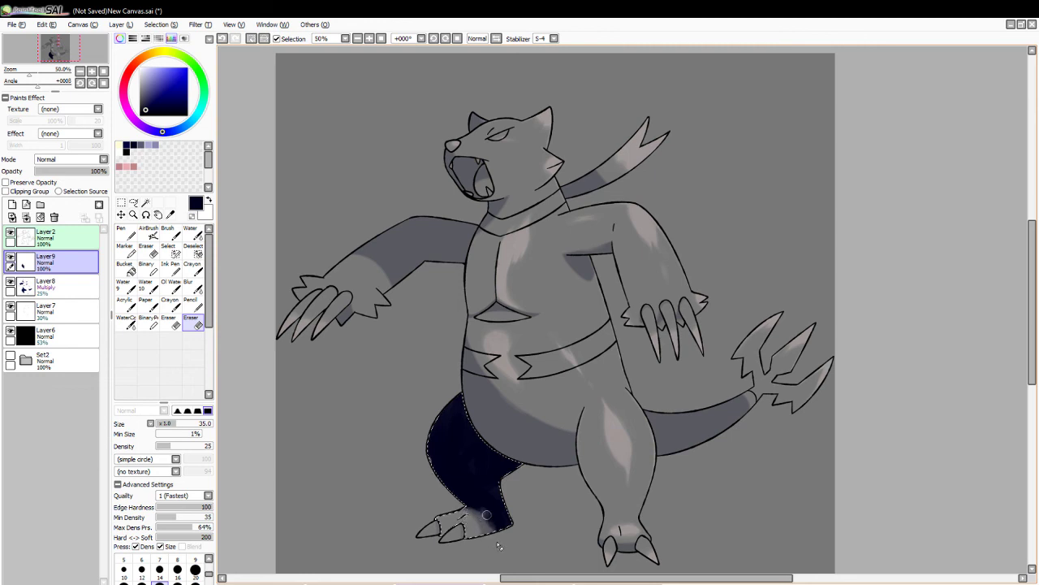
key(ctrl+d)
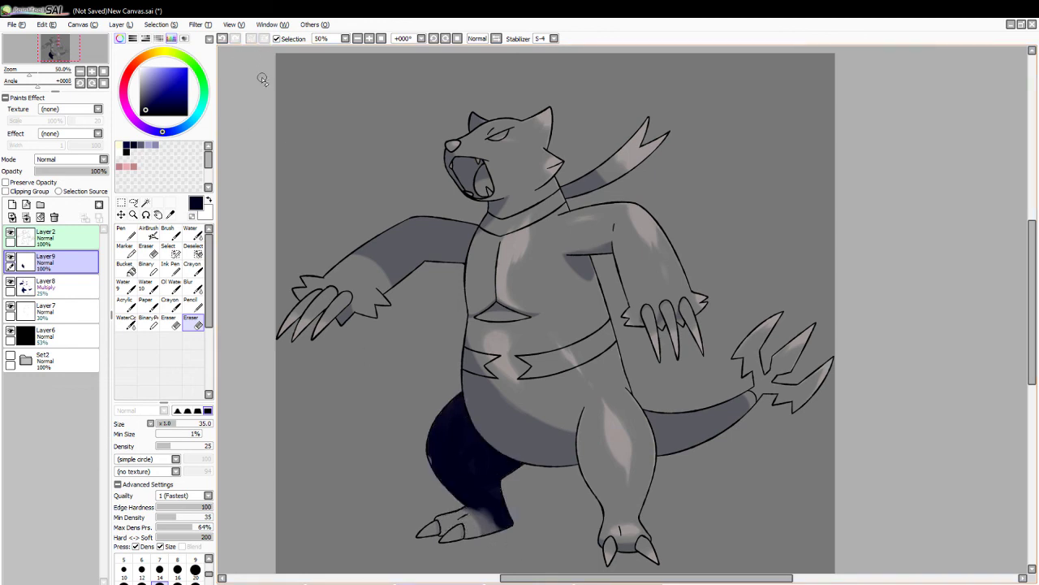
mouse_move(428, 446)
mouse_down()
mouse_move(443, 487)
mouse_move(426, 420)
mouse_move(430, 468)
mouse_up()
key(ctrl+z)
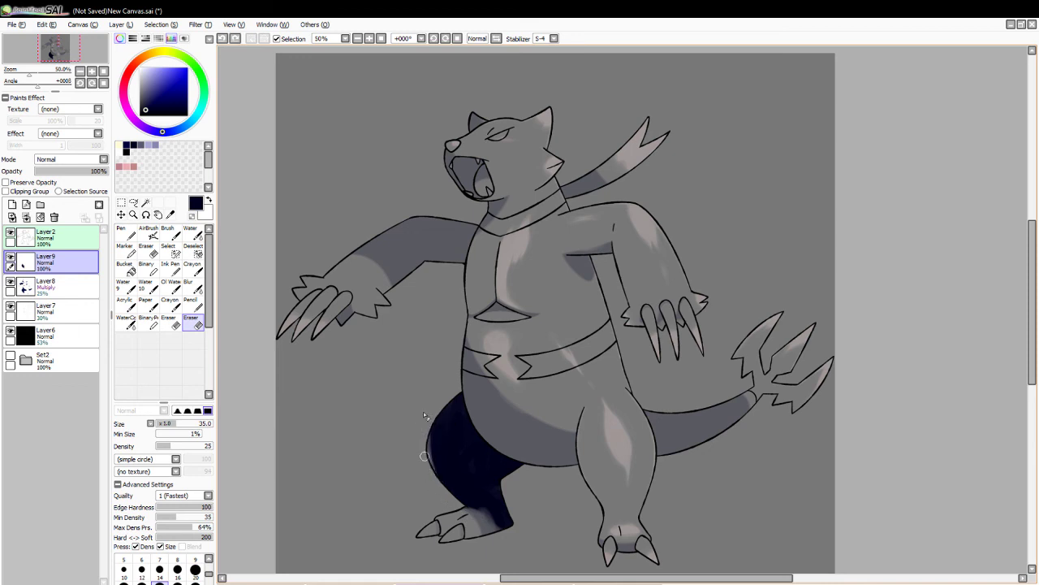
drag(601, 578, 622, 577)
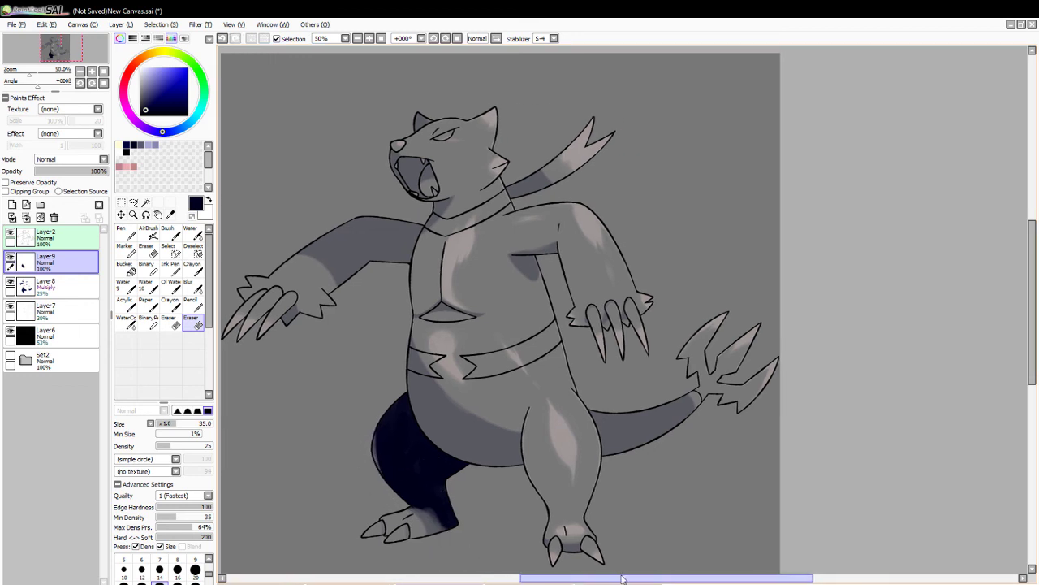
click(146, 215)
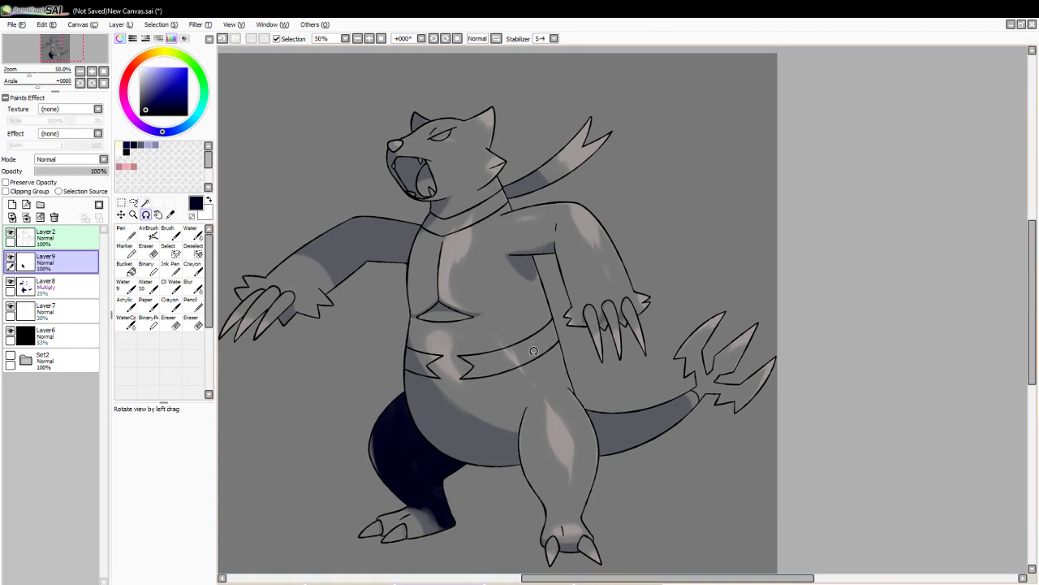
drag(617, 426, 613, 424)
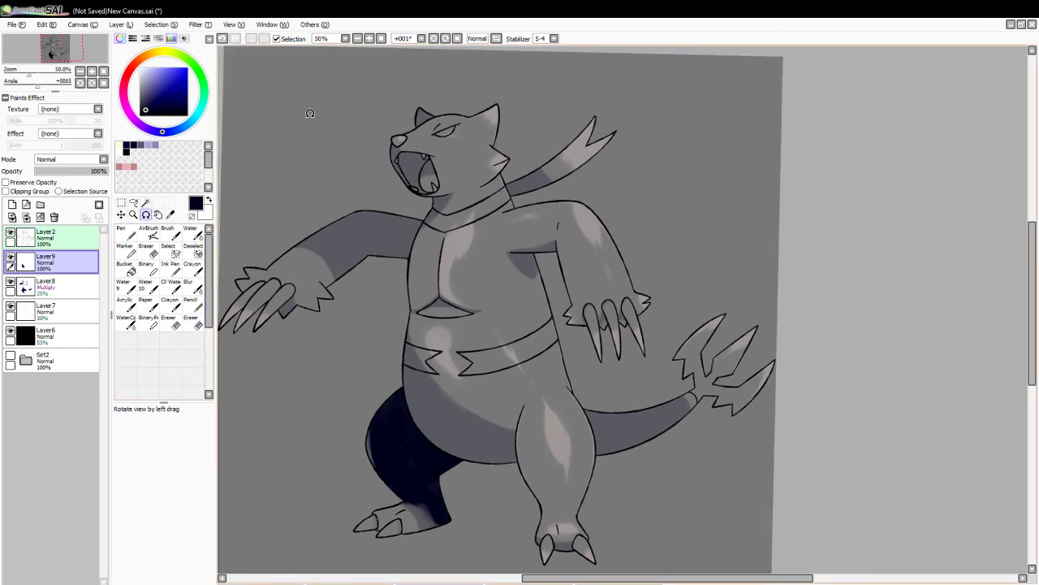
click(421, 39)
click(404, 48)
- Select the tail, paint it dark navy with the watercolor brush, fade it toward the tip with the eraser, and clear the selection
click(146, 202)
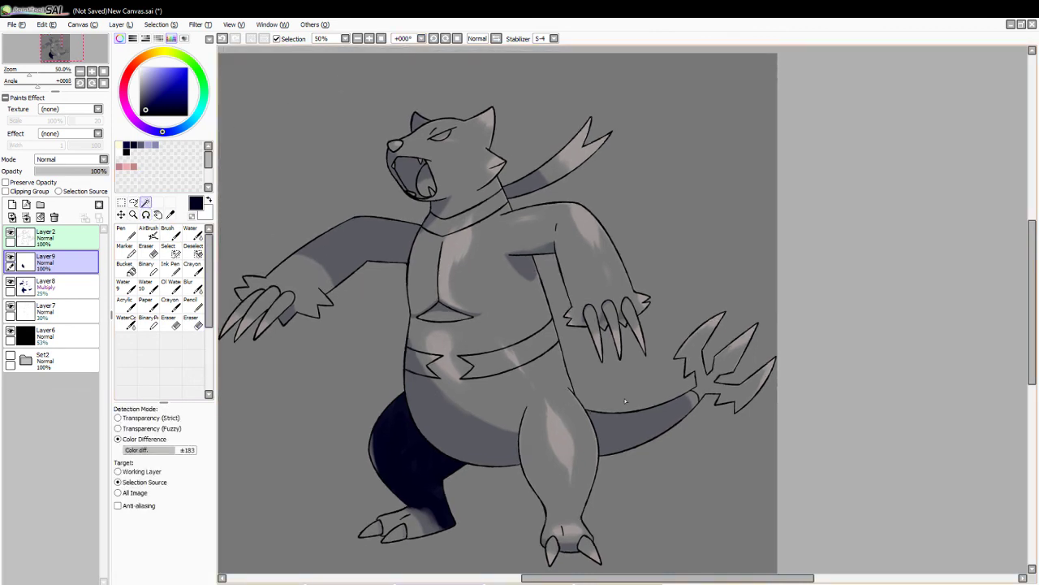
click(642, 424)
click(193, 234)
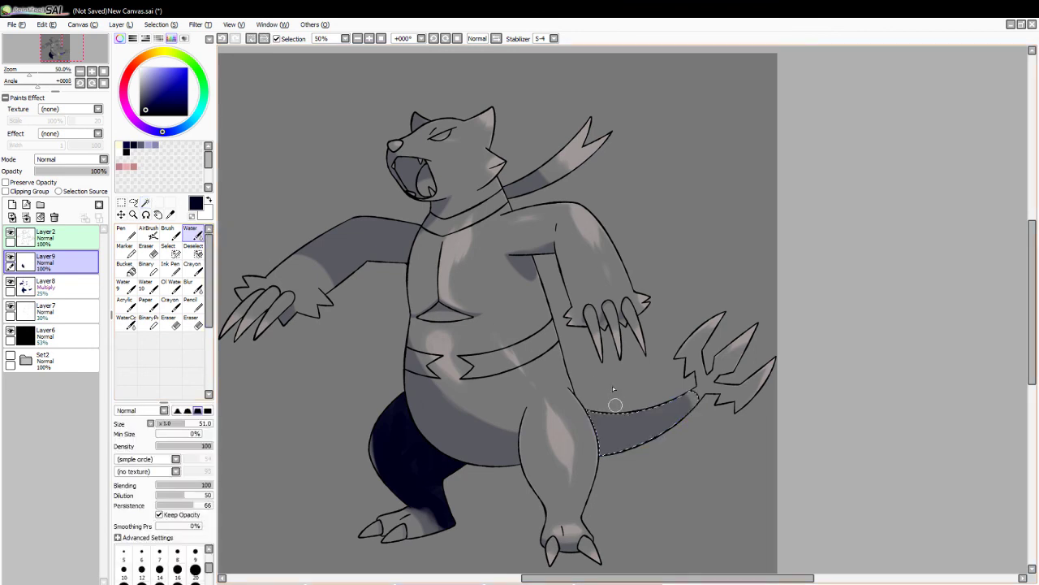
mouse_move(616, 405)
mouse_down()
mouse_move(677, 414)
mouse_move(674, 400)
mouse_move(651, 431)
mouse_move(619, 431)
mouse_move(612, 442)
mouse_move(587, 426)
mouse_move(602, 441)
mouse_move(630, 448)
mouse_up()
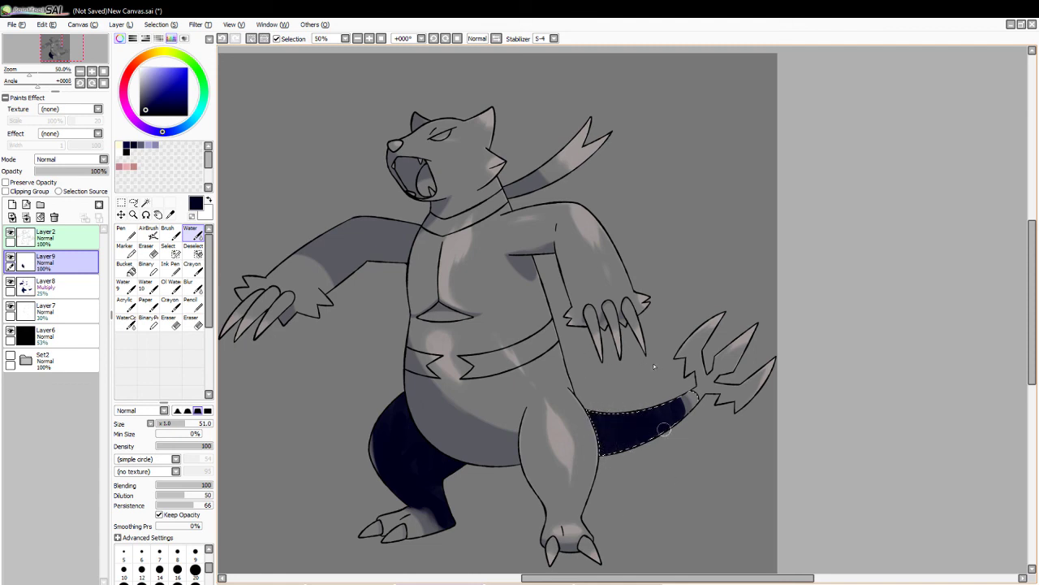
click(193, 323)
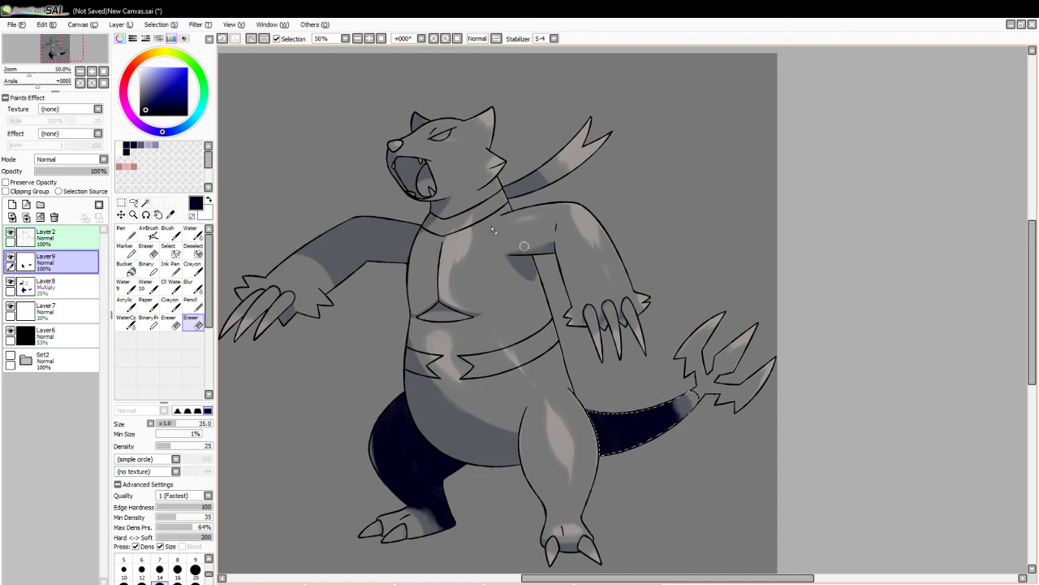
key(ctrl+d)
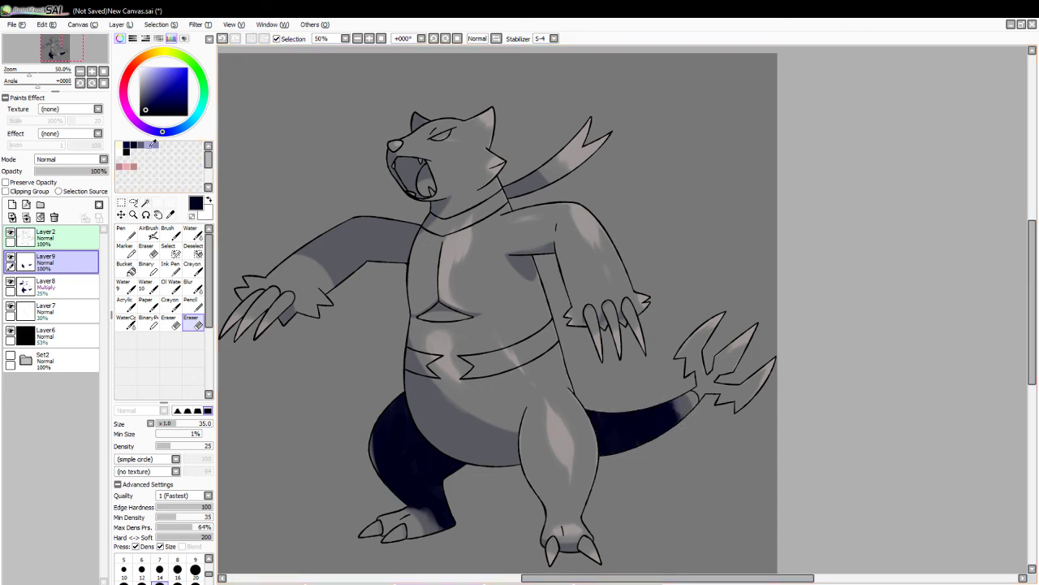
click(146, 204)
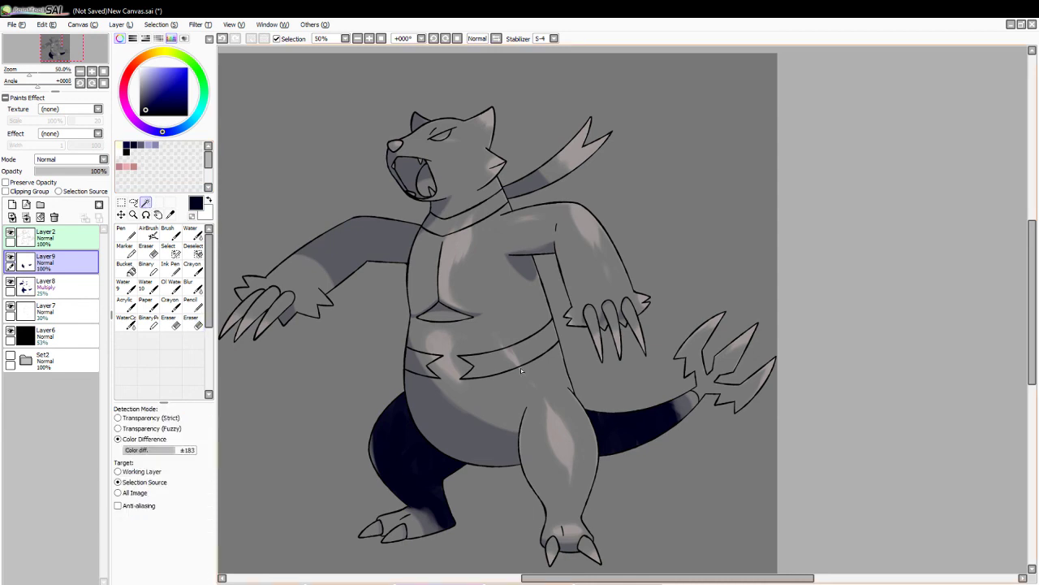
- Reselect the tail, soften the end of its dark navy shadow near the tip with the eraser, and clear the selection
click(647, 434)
click(193, 233)
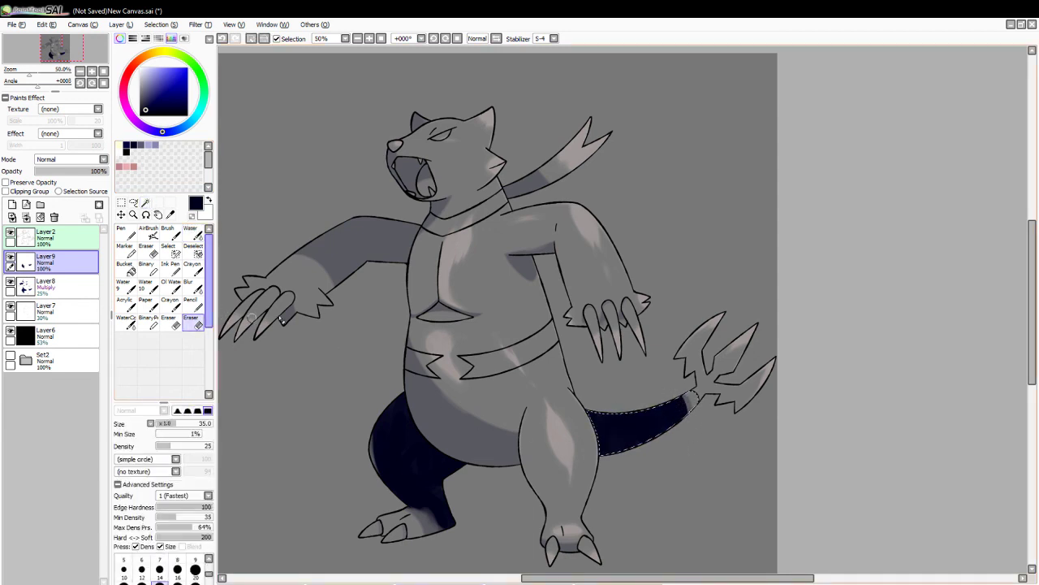
click(193, 320)
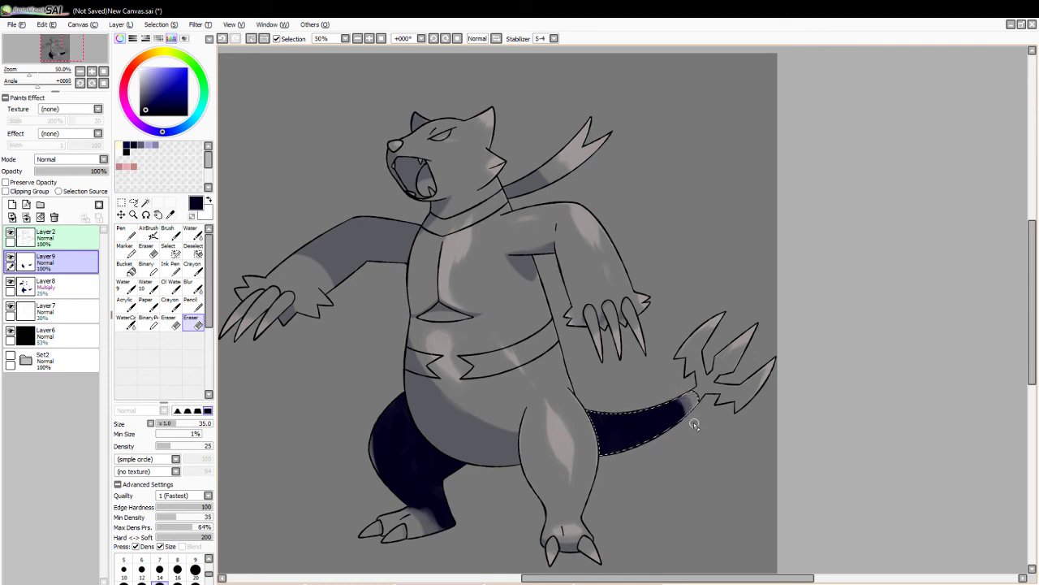
drag(705, 405, 680, 407)
click(251, 39)
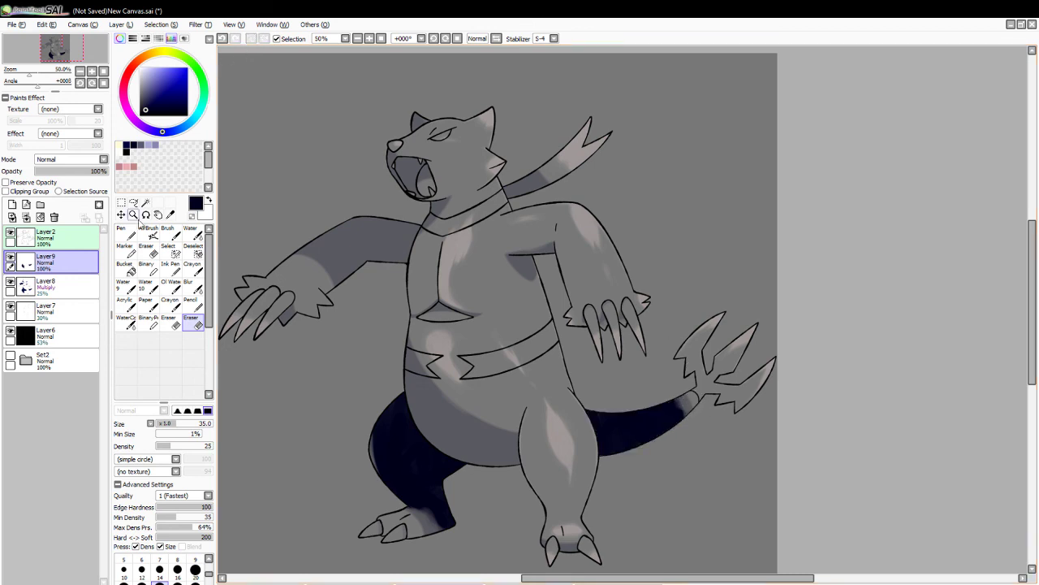
- Select the mouth interior, paint it dark navy with the watercolor brush, fade it with the eraser, and clear the selection
click(146, 202)
click(413, 170)
click(190, 233)
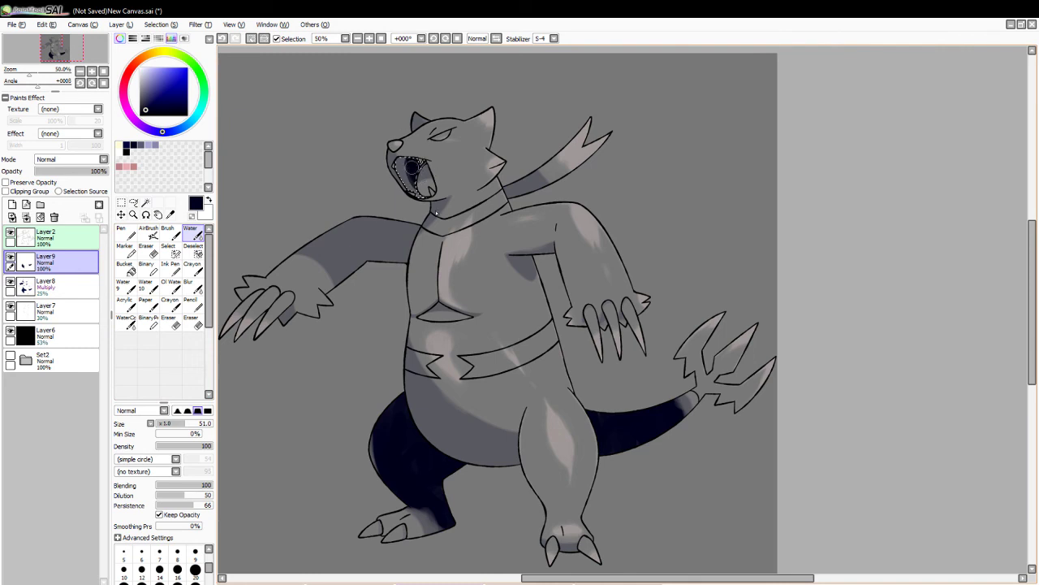
click(193, 321)
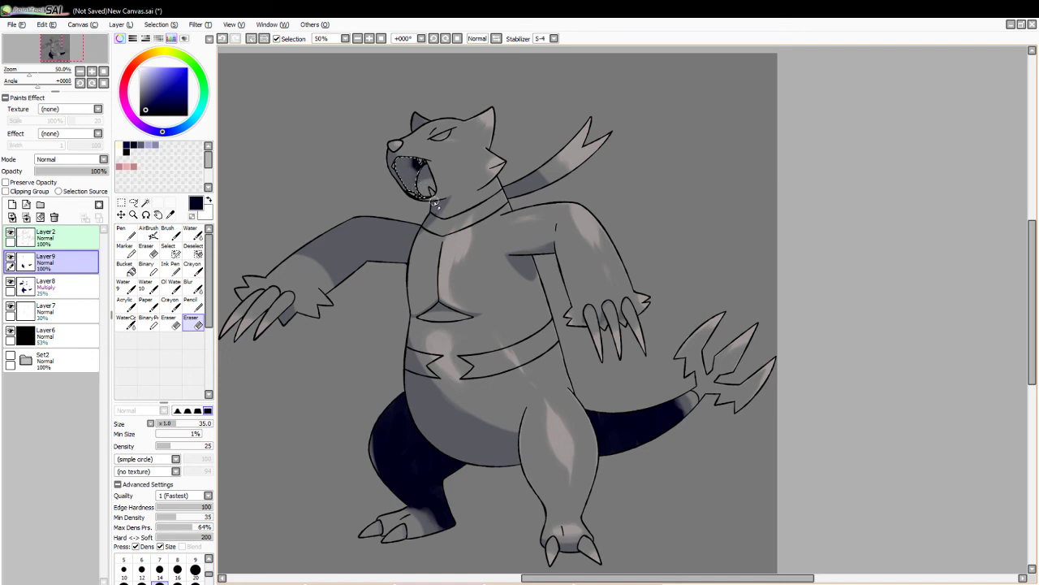
click(252, 38)
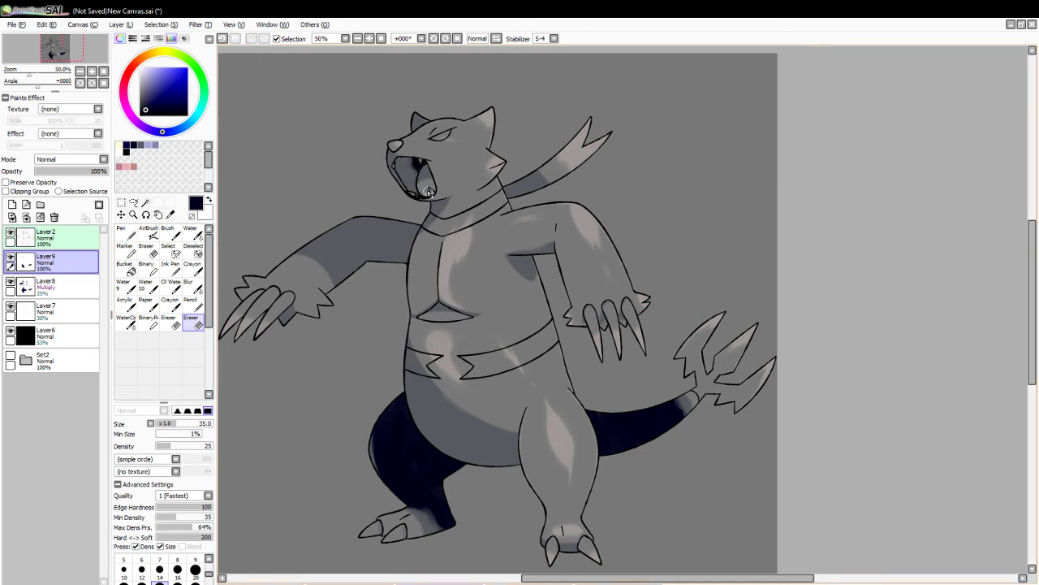
drag(412, 158, 411, 169)
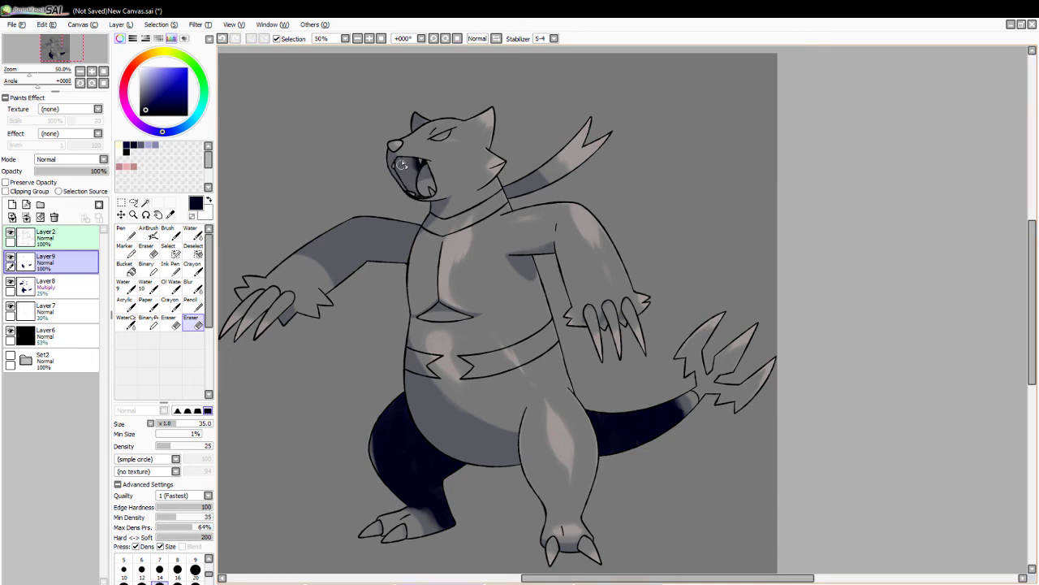
- Lower Layer9's opacity to 20% and show the Set2 color folder
click(52, 172)
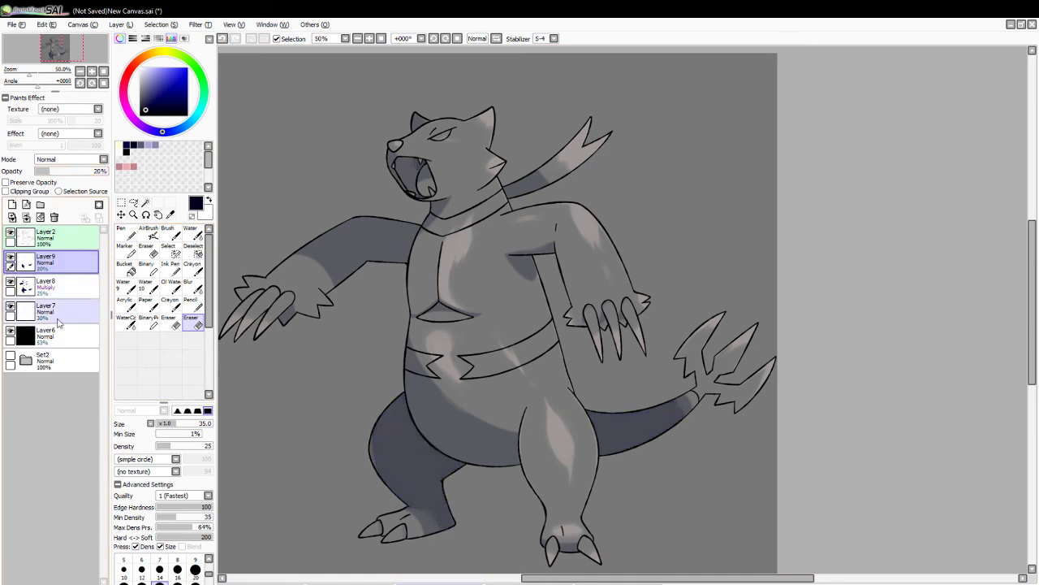
click(10, 358)
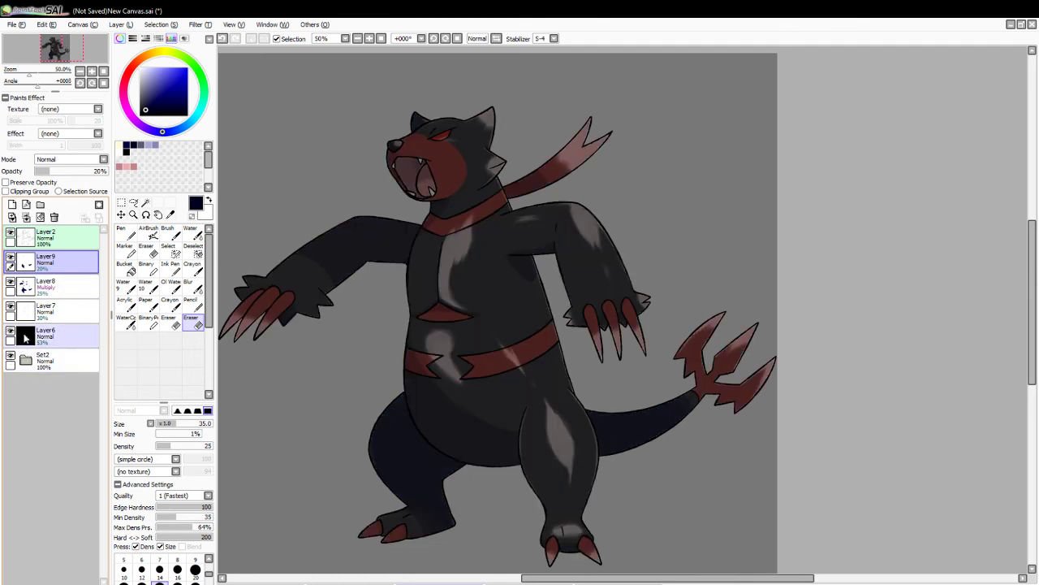
- Hide and delete the black backdrop layer, Layer6
click(11, 333)
click(49, 334)
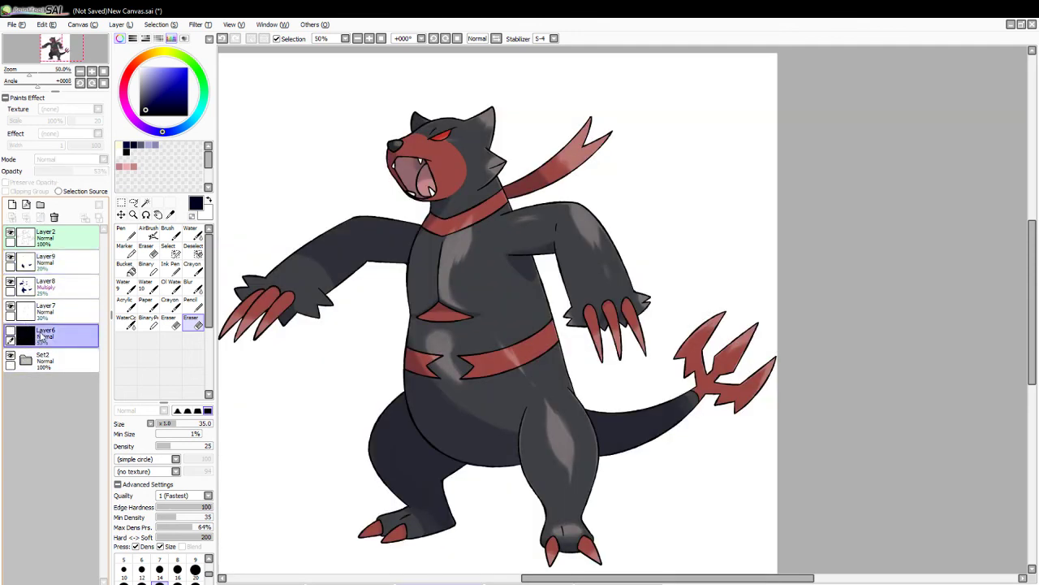
click(54, 217)
- With the far arm's fur selected, raise Layer7's opacity to 100% and sample the pale pink from the chest highlight
click(146, 203)
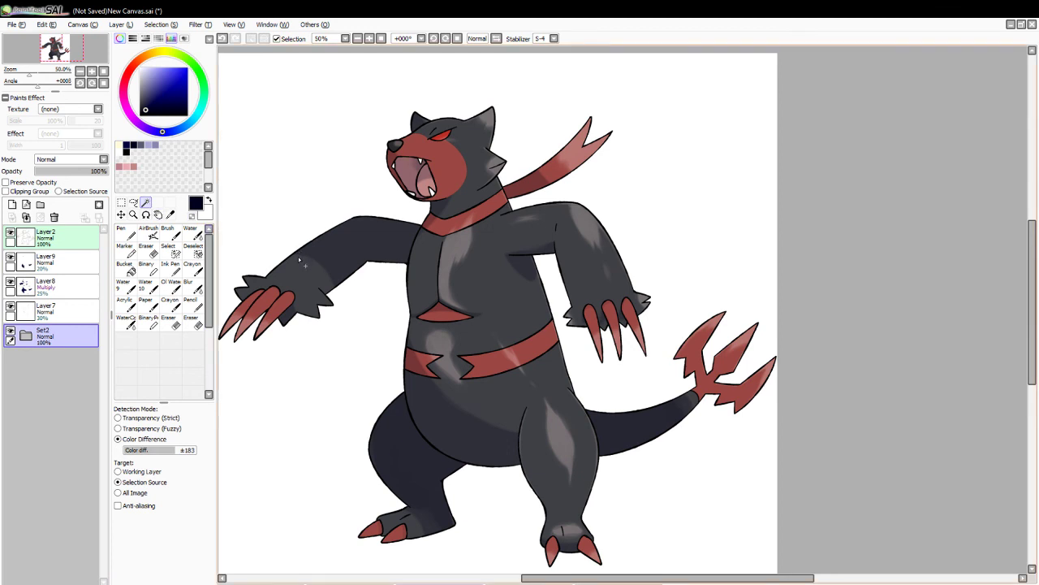
click(294, 292)
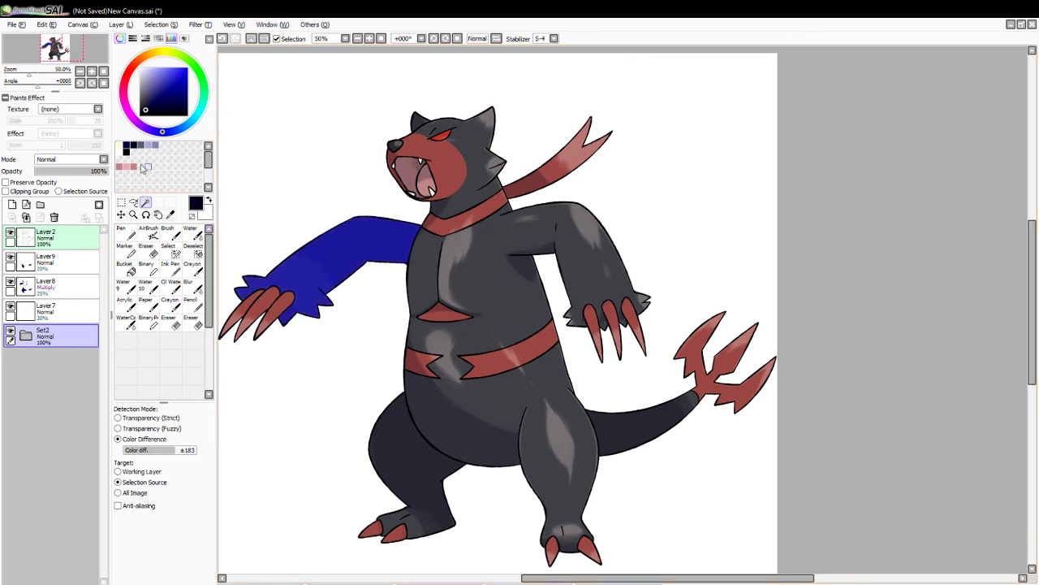
click(169, 214)
click(79, 309)
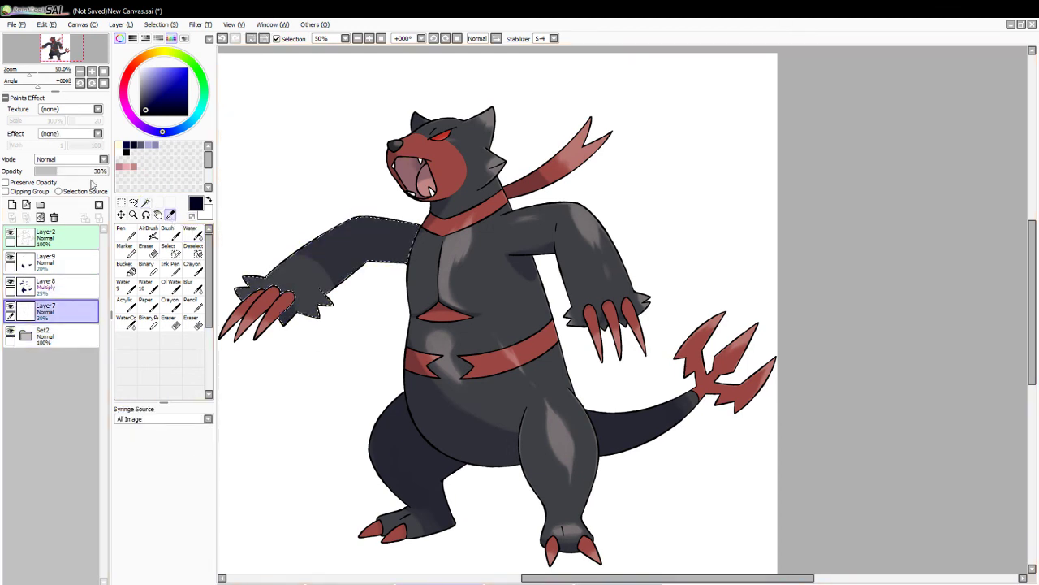
drag(94, 172, 168, 182)
click(454, 246)
click(133, 203)
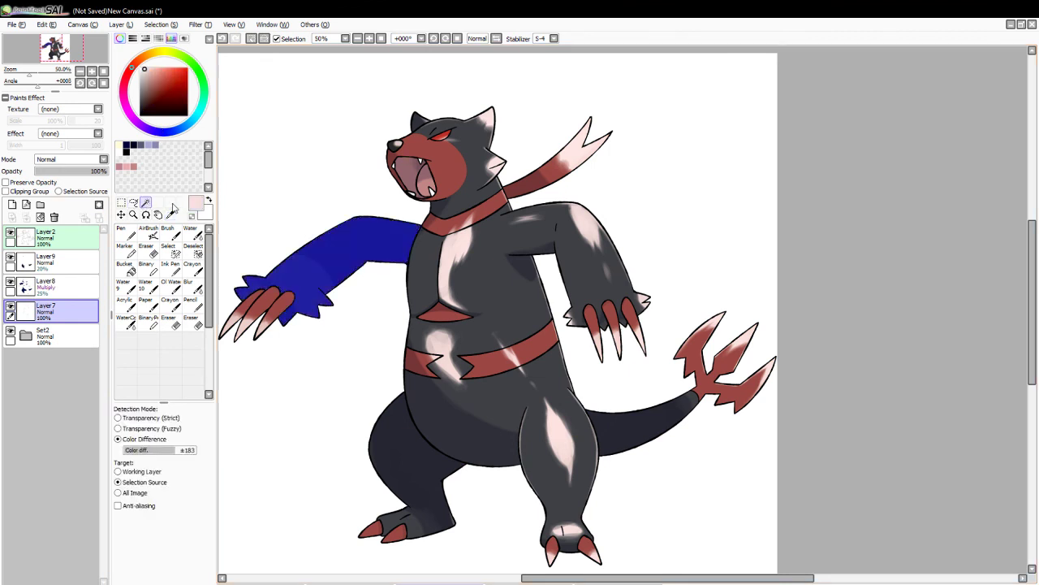
- Paint the far wrist's fur tips pale pink with the watercolor brush at size 51 and fade their inner edges with the eraser
click(192, 233)
drag(312, 315, 328, 302)
drag(247, 281, 235, 288)
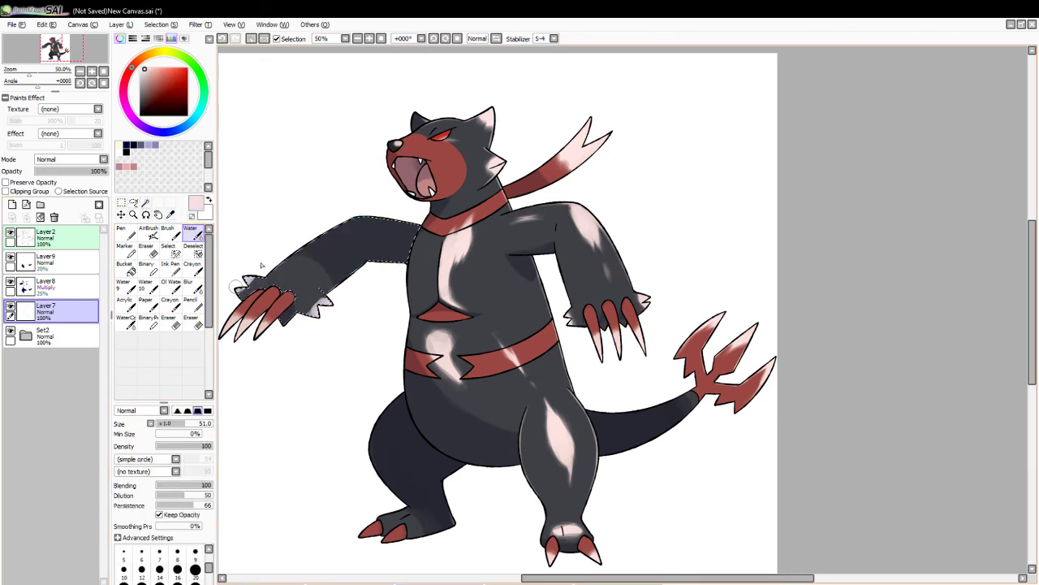
key(e)
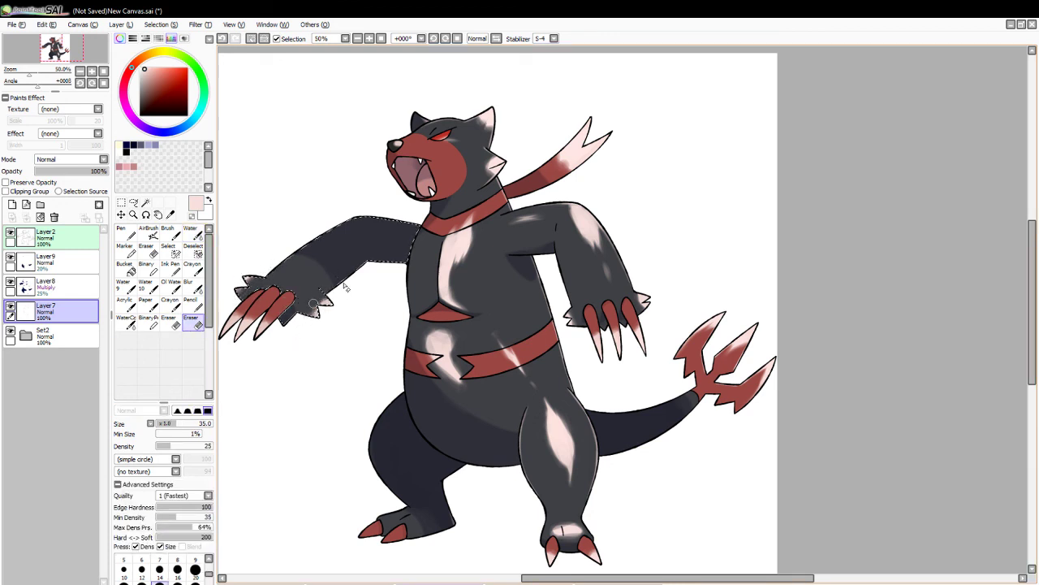
- Airbrush a soft pale pink highlight along the far arm at size 17, undoing unwanted attempts, and clear the selection
click(147, 231)
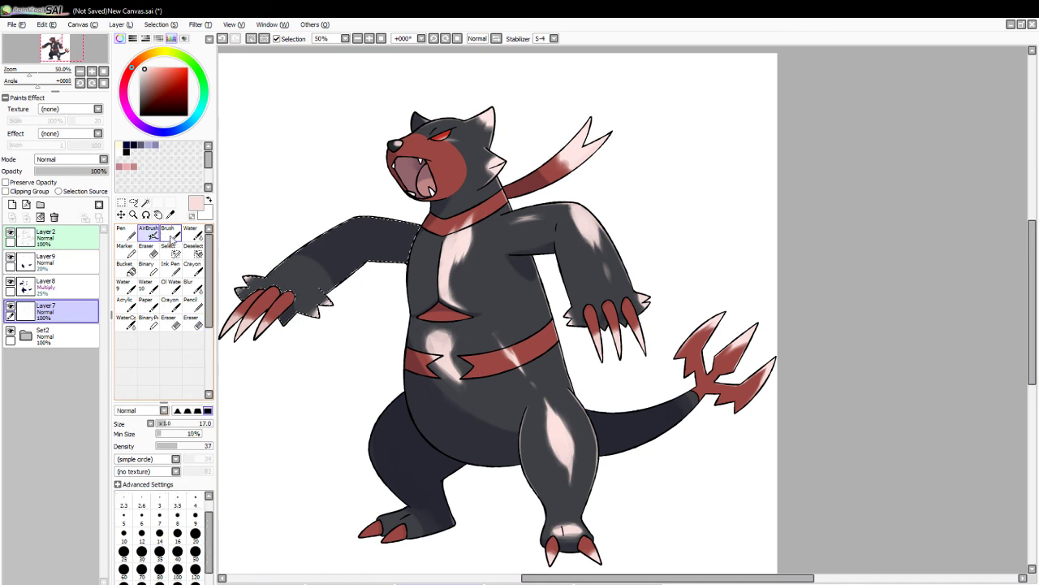
key(ctrl+z)
mouse_move(358, 217)
mouse_down()
mouse_move(419, 226)
mouse_move(366, 215)
mouse_up()
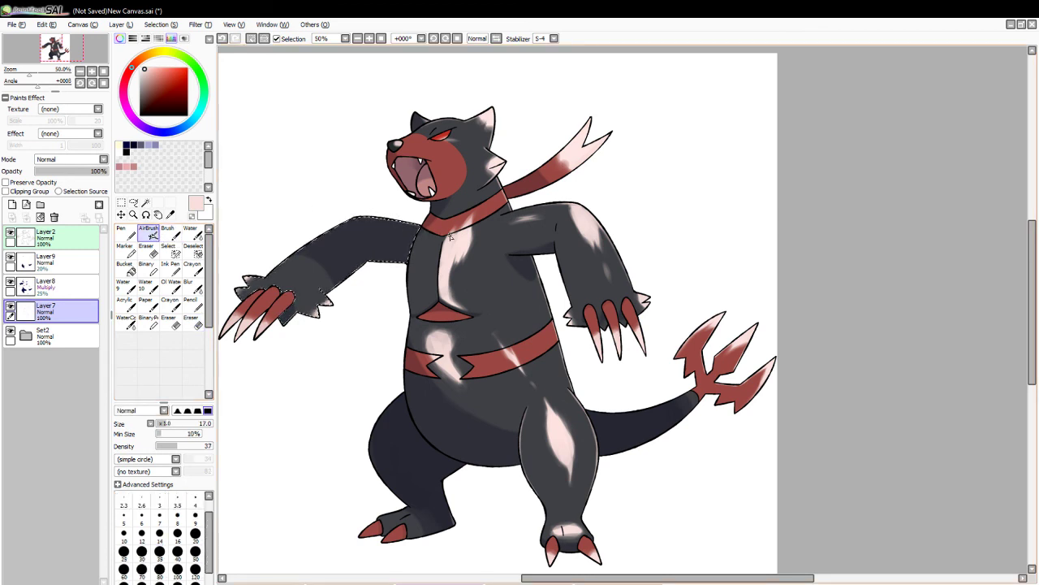
click(252, 39)
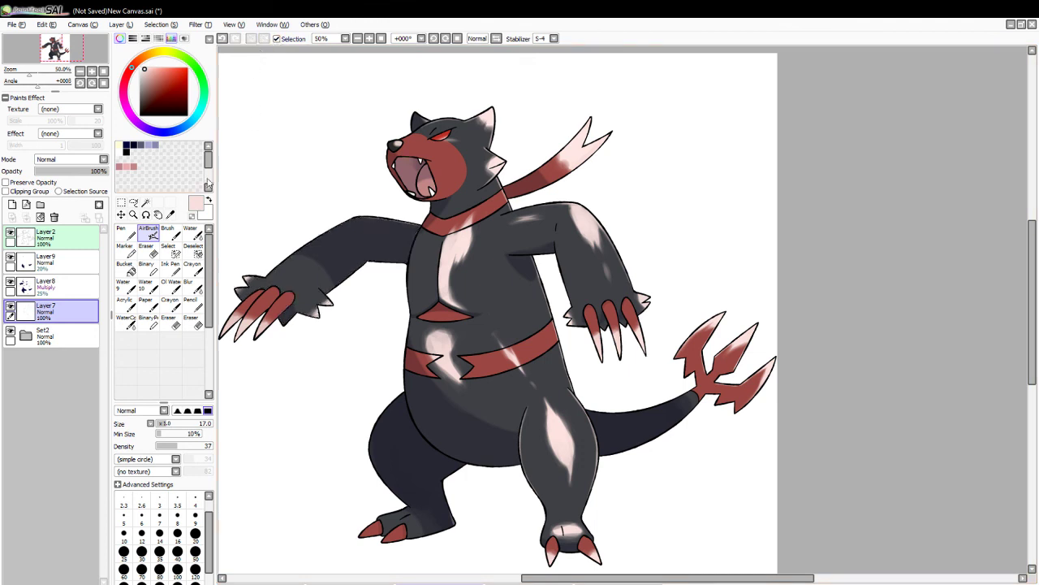
key(ctrl+z)
key(ctrl+z)
mouse_move(354, 220)
mouse_down()
mouse_move(383, 218)
mouse_move(348, 227)
mouse_up()
click(253, 39)
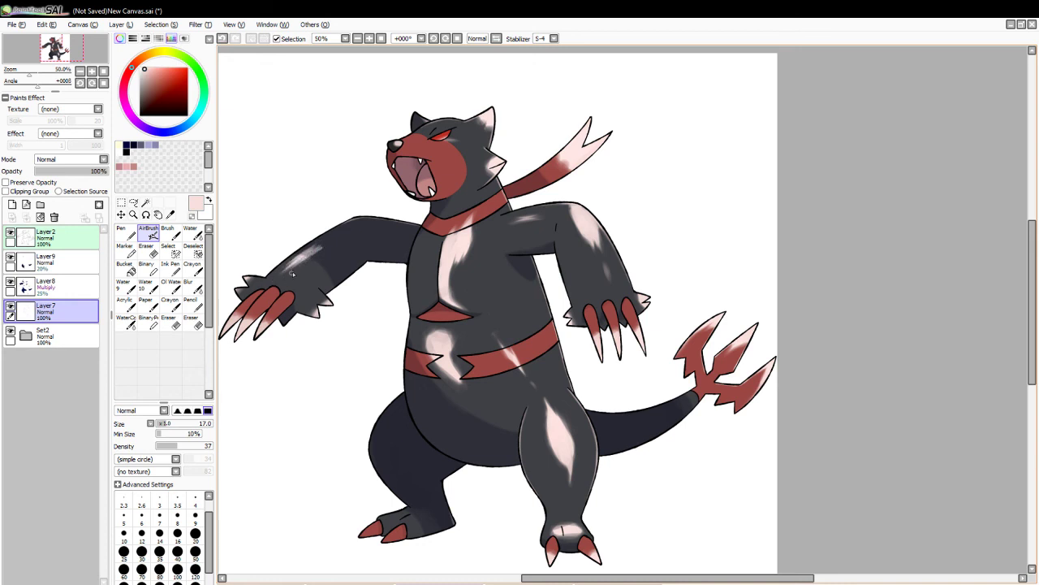
- Soften the far arm's highlight with the eraser and set Layer7's opacity to 30%
click(193, 320)
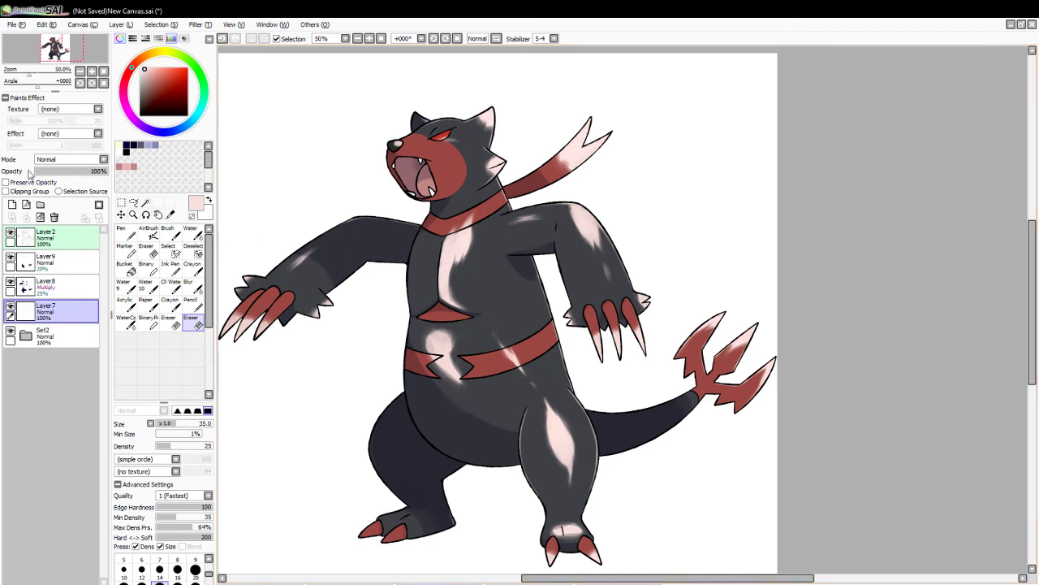
click(59, 175)
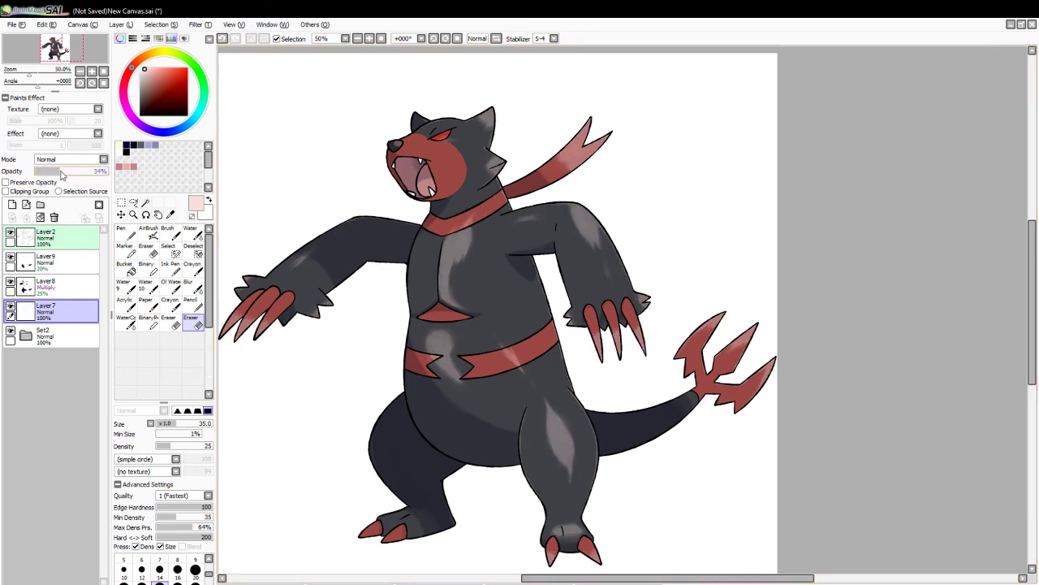
drag(59, 175, 64, 177)
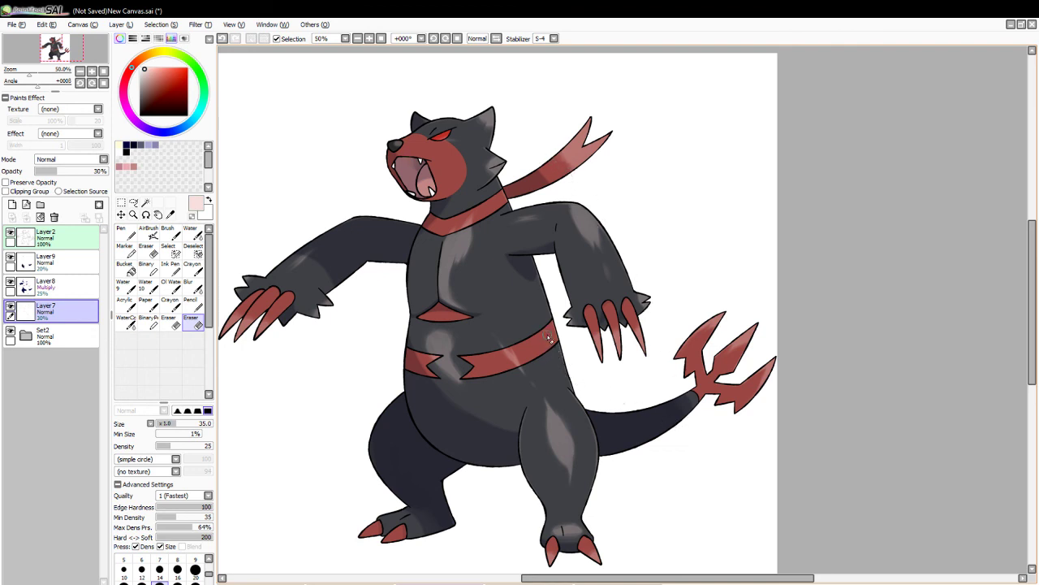
- Draw short black detail lines at the base of the tail prongs on Layer2 with the Pen at size 8
click(146, 117)
click(134, 214)
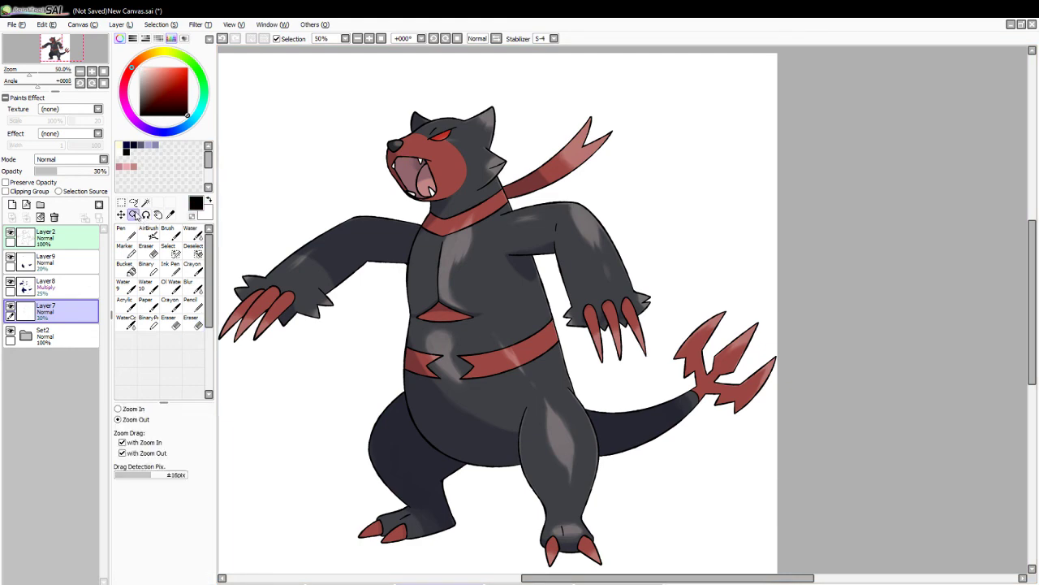
click(128, 410)
click(758, 388)
click(126, 232)
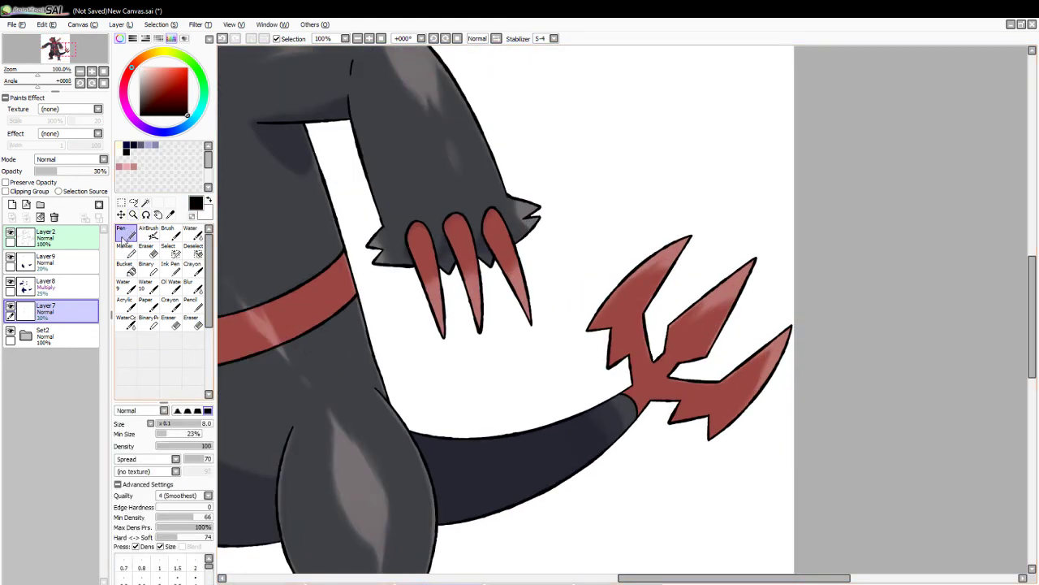
click(48, 237)
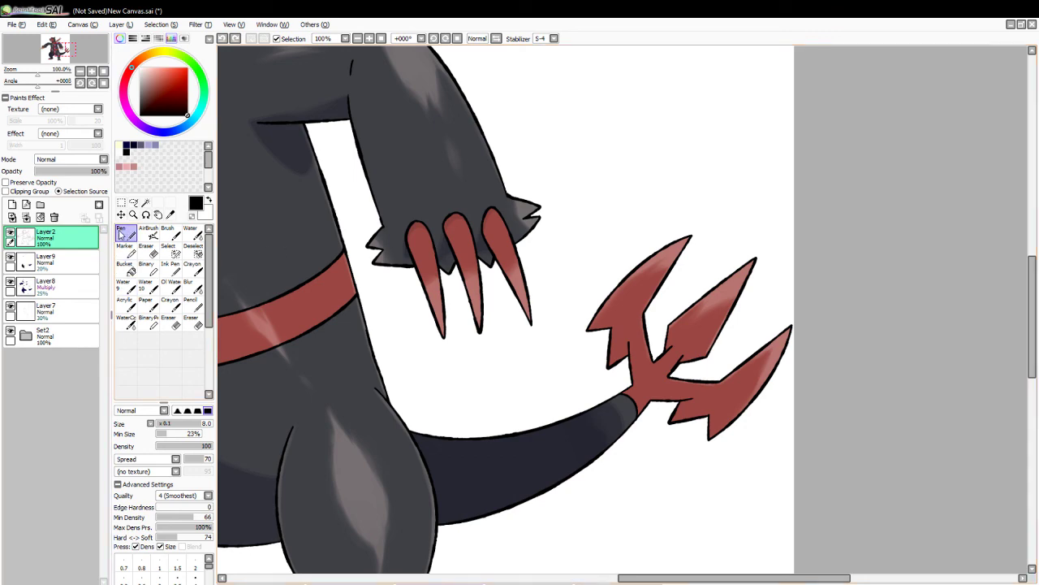
- Examine the whole shaded creature on the full canvas at 33.33% zoom
click(133, 215)
click(379, 377)
click(379, 377)
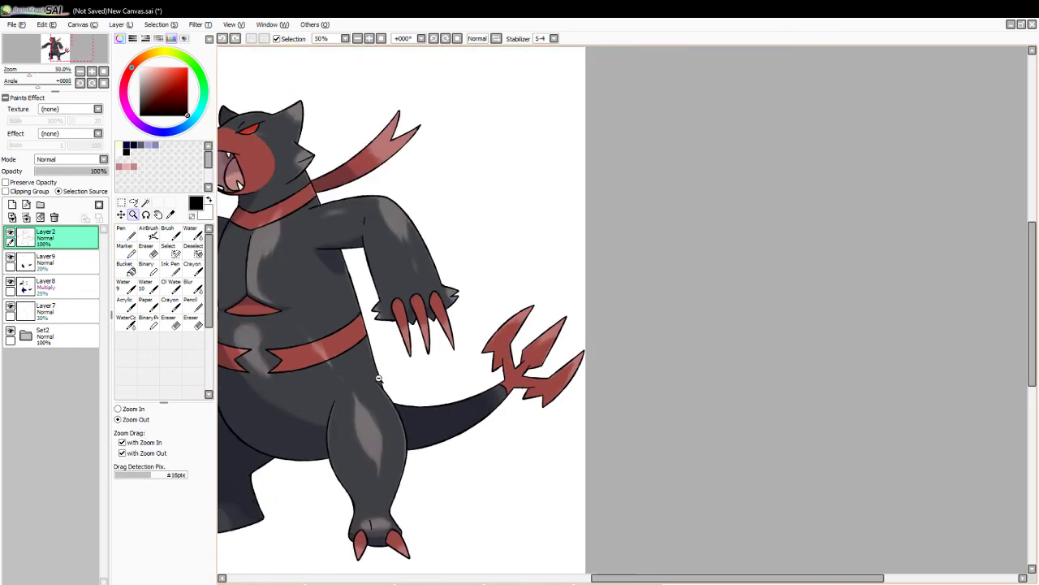
click(426, 403)
drag(620, 580, 571, 579)
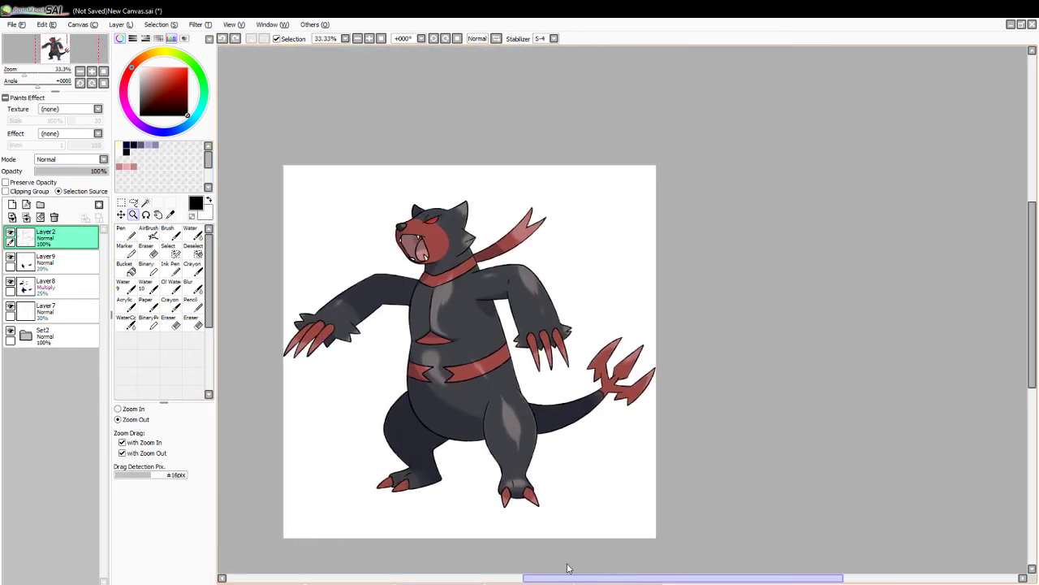